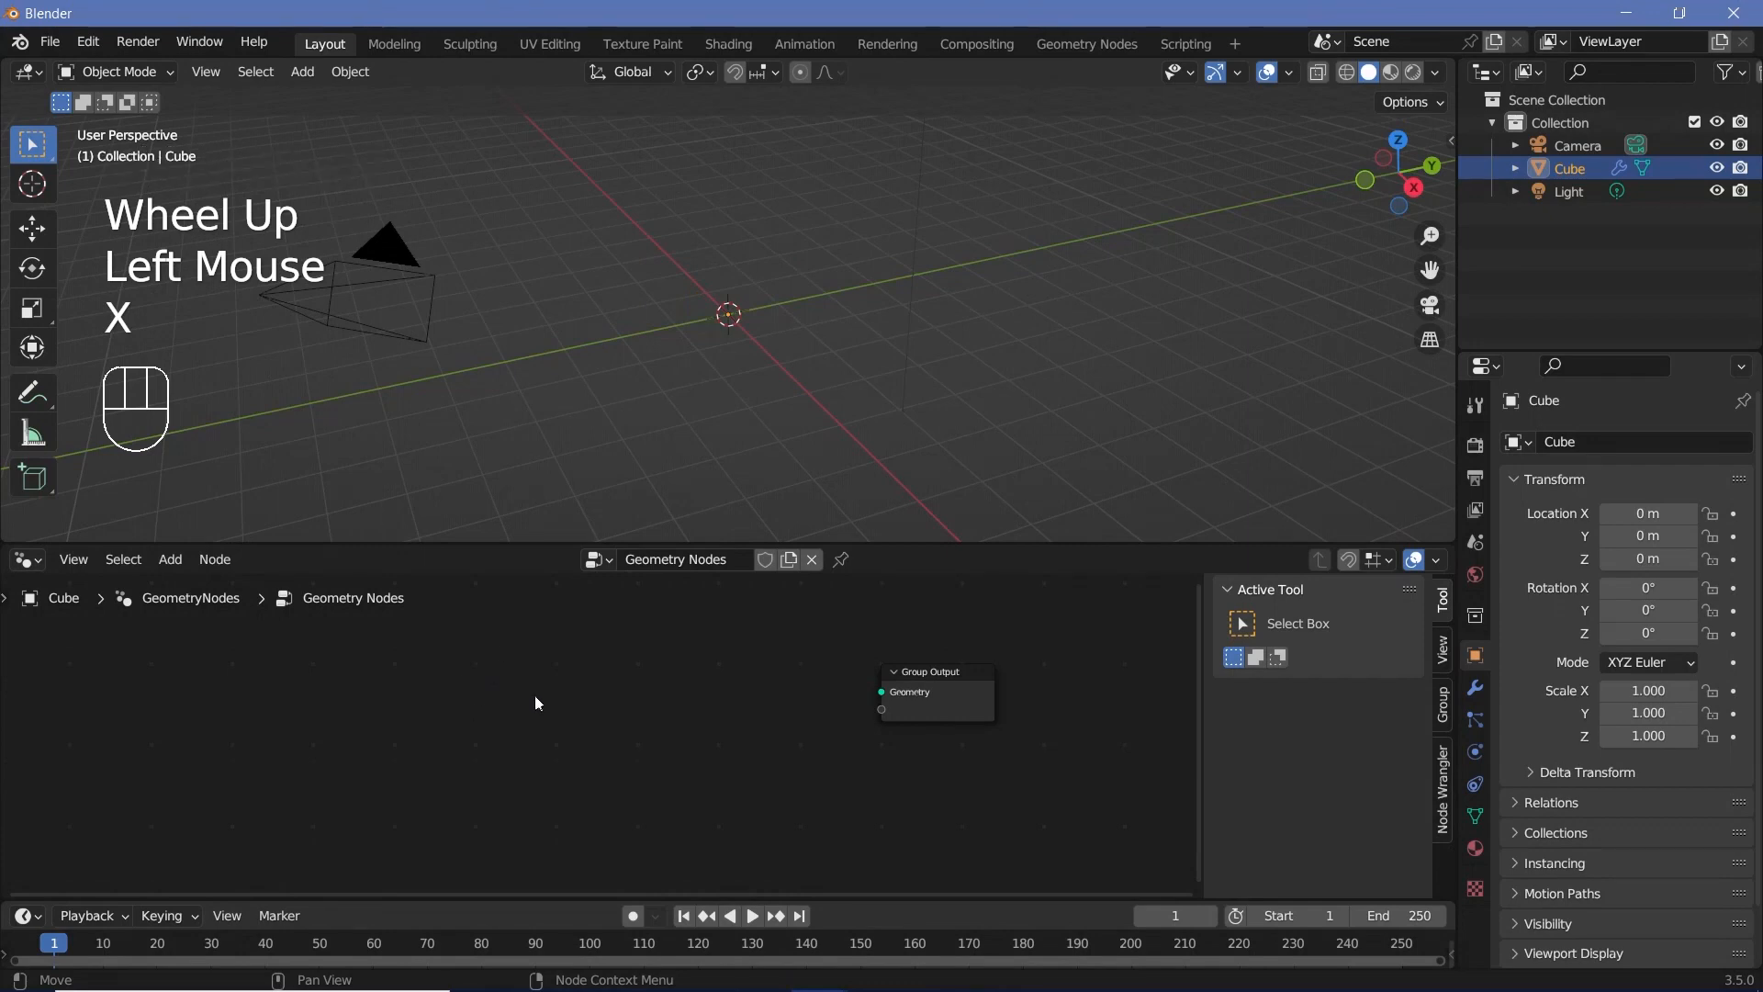
Step: Add a Cube mesh node to the geometry node tree and connect its Mesh output to the Group Output's Geometry input
{"action": "key", "text": "shift+a"}
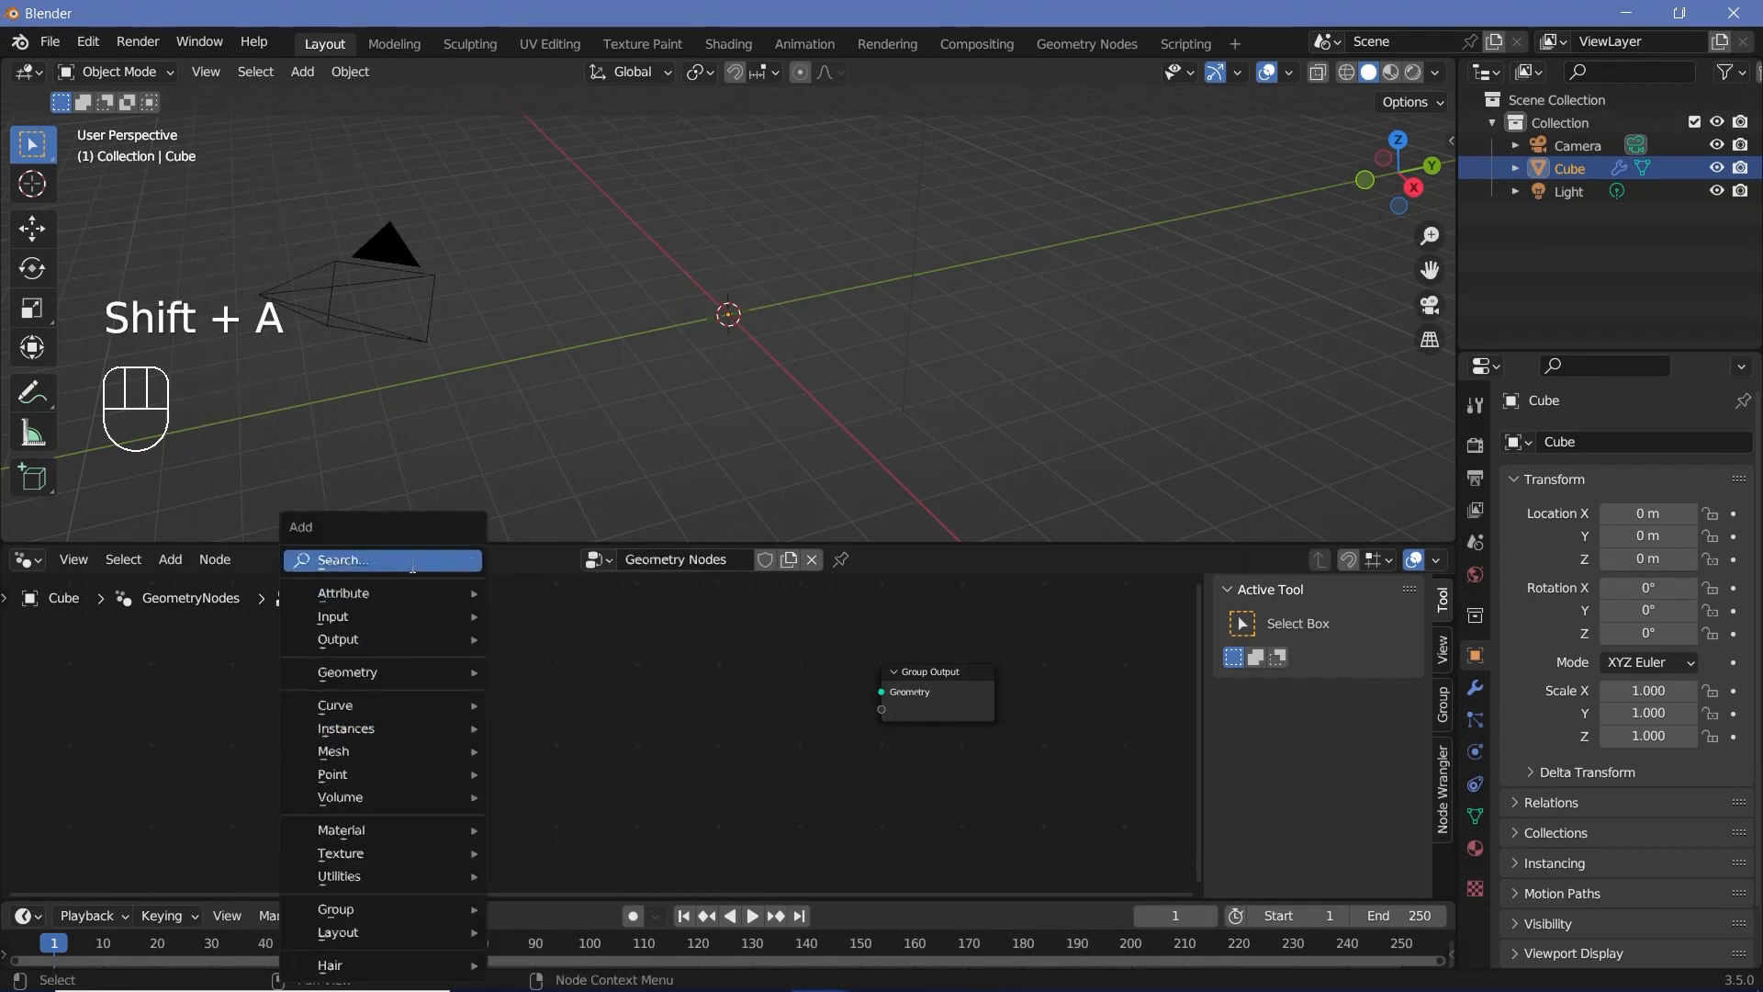
{"action": "left_click", "coordinate": [411, 562]}
{"action": "type", "text": "cube"}
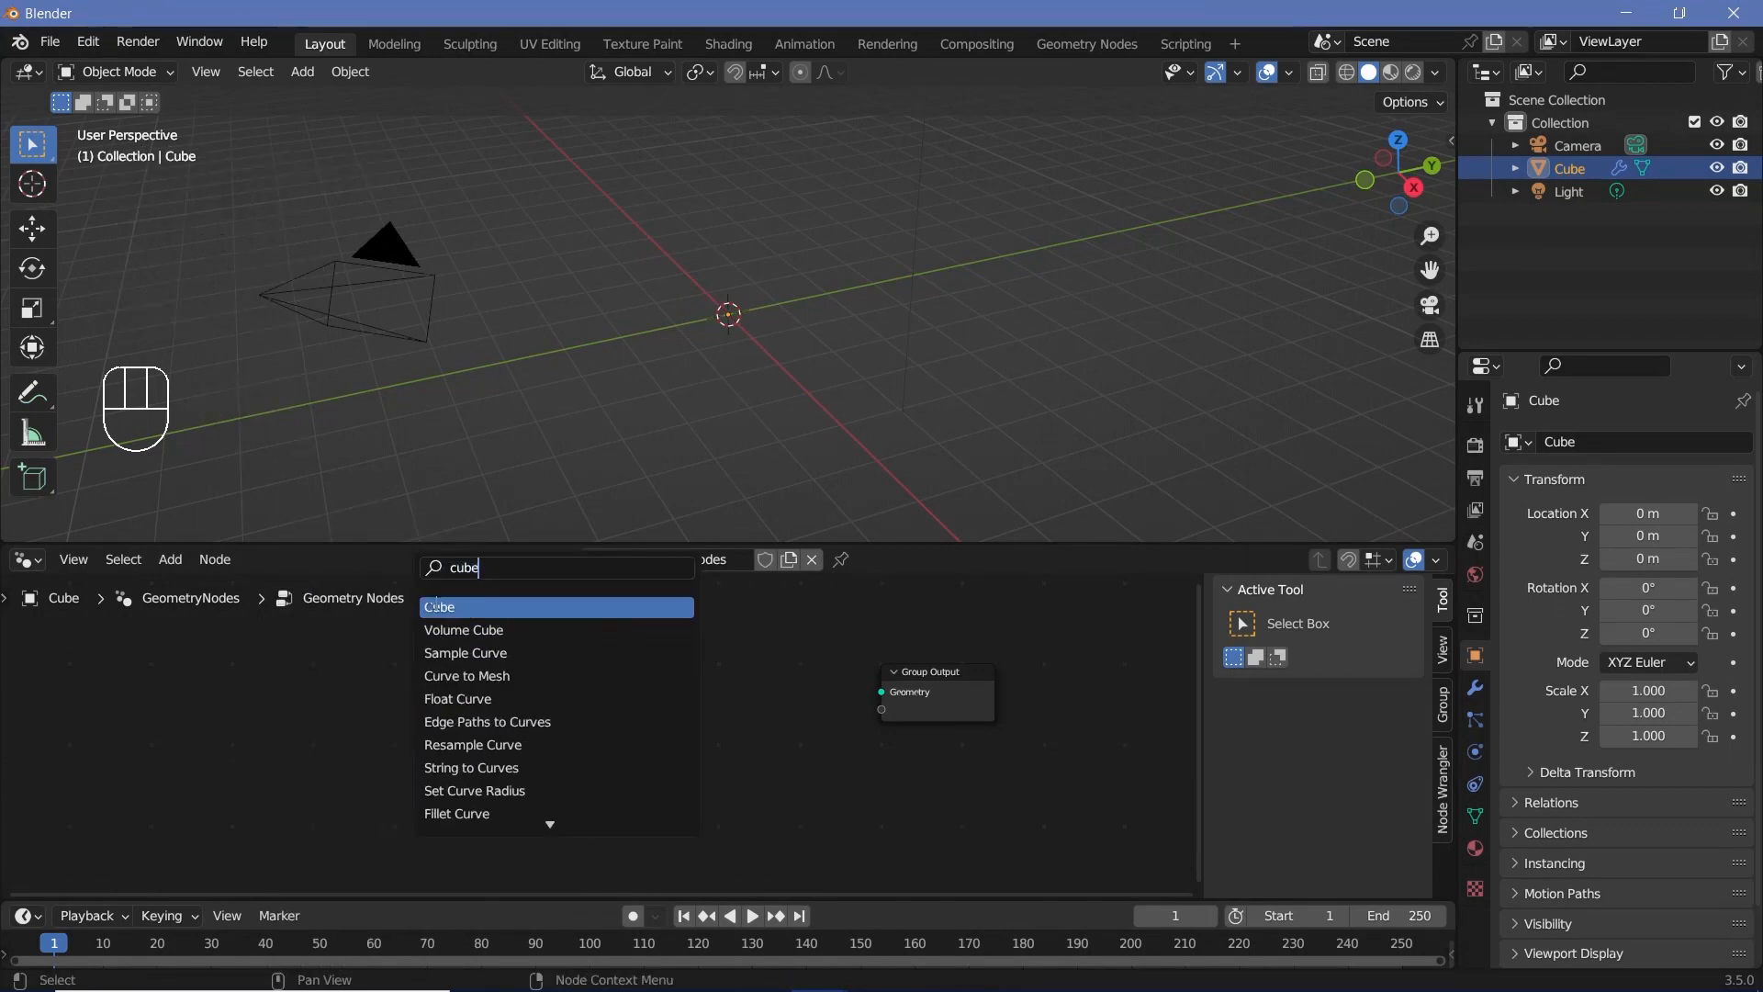
{"action": "key", "text": "Return"}
{"action": "left_click_drag", "start_coordinate": [553, 656], "coordinate": [882, 692]}
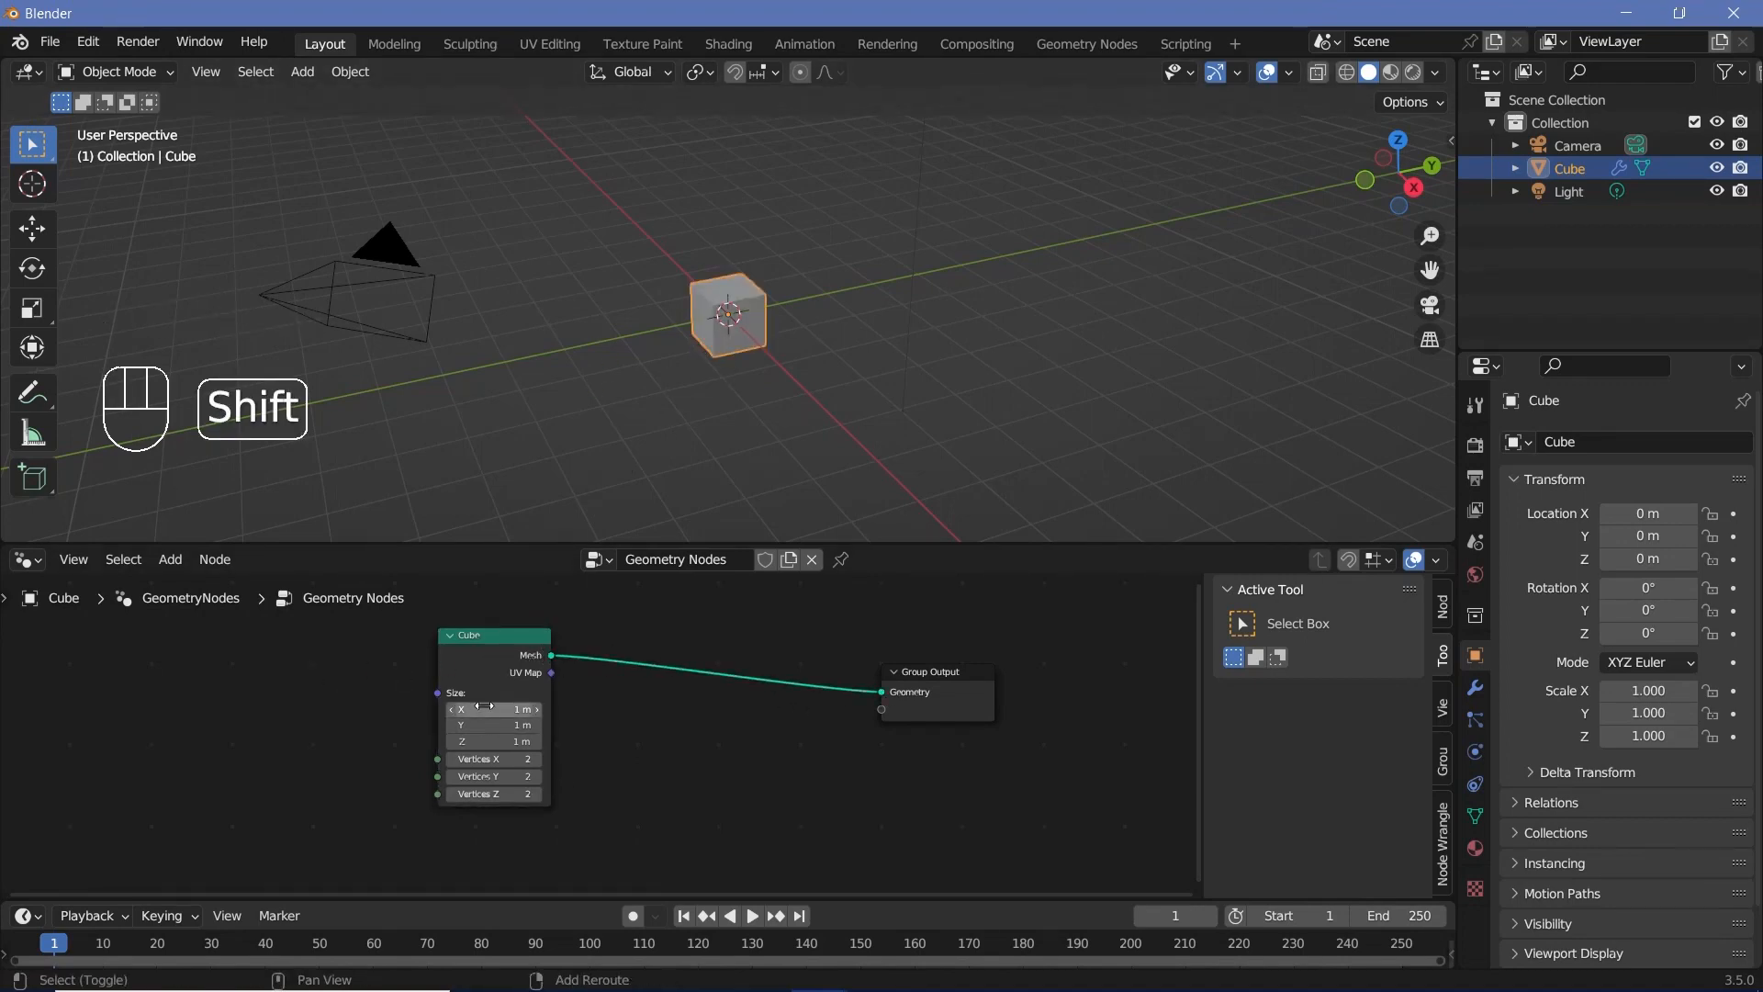
Step: Set the Cube node's X, Y and Z size to 5 m
{"action": "left_click_drag", "start_coordinate": [487, 709], "coordinate": [503, 741], "text": "shift"}
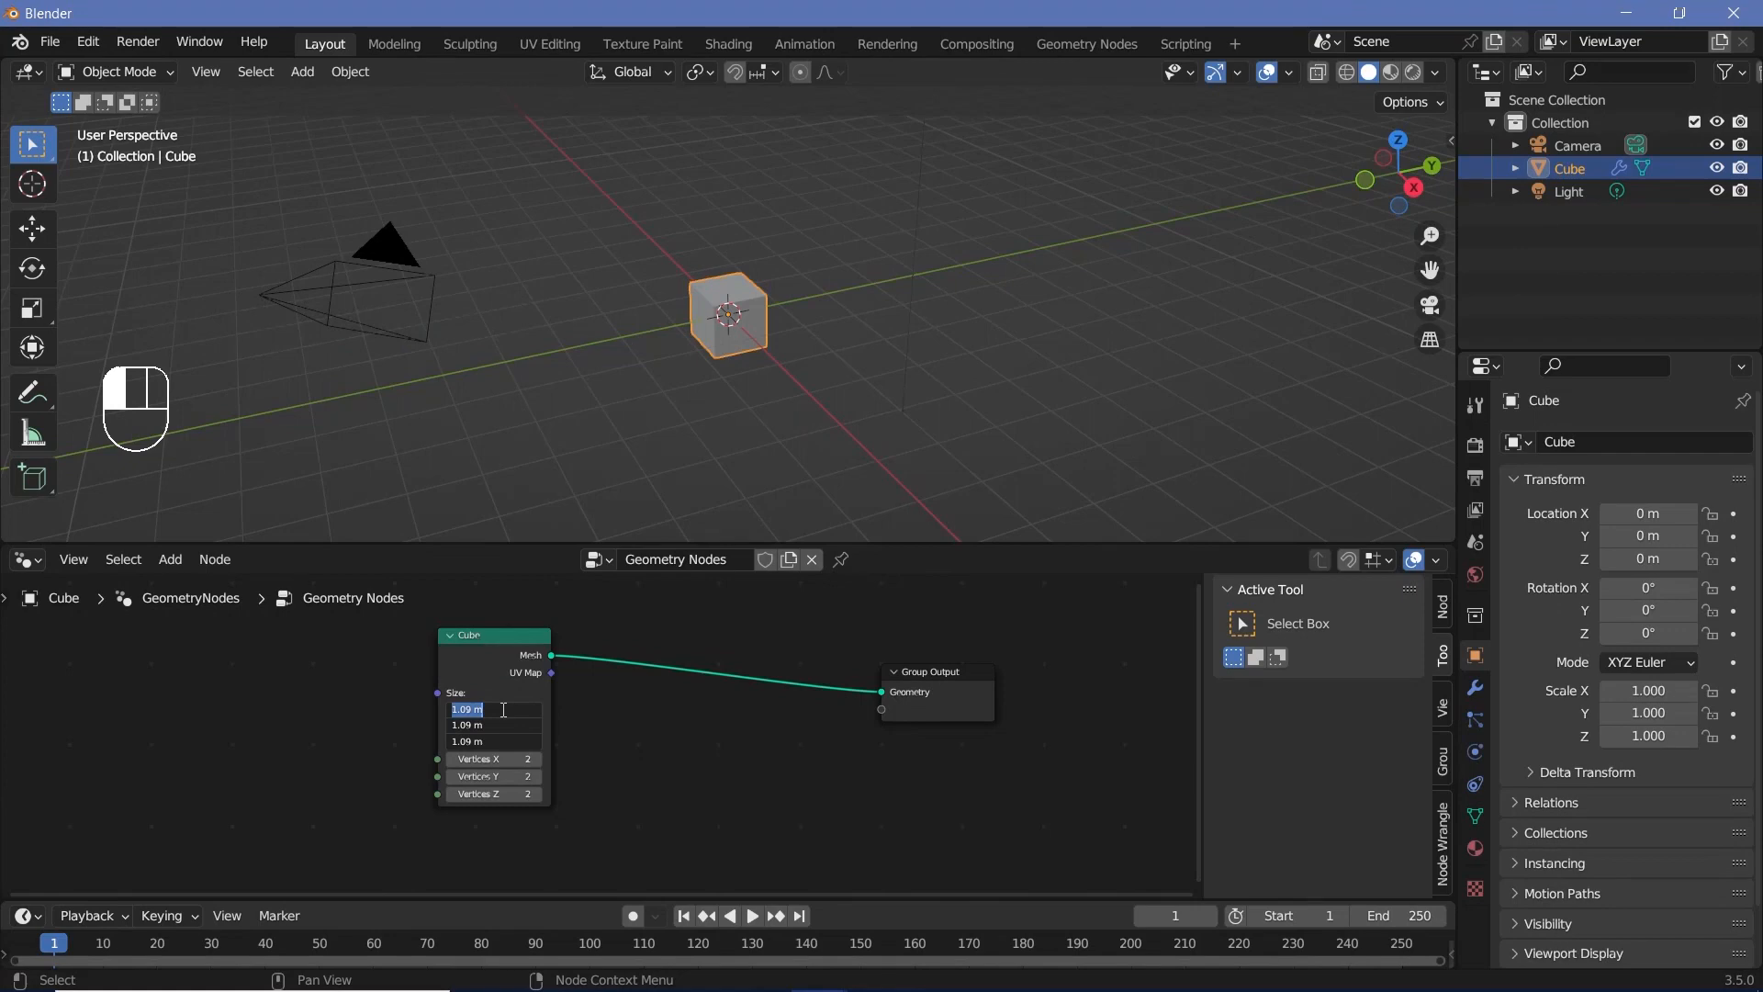
{"action": "type", "text": "5"}
{"action": "key", "text": "Return"}
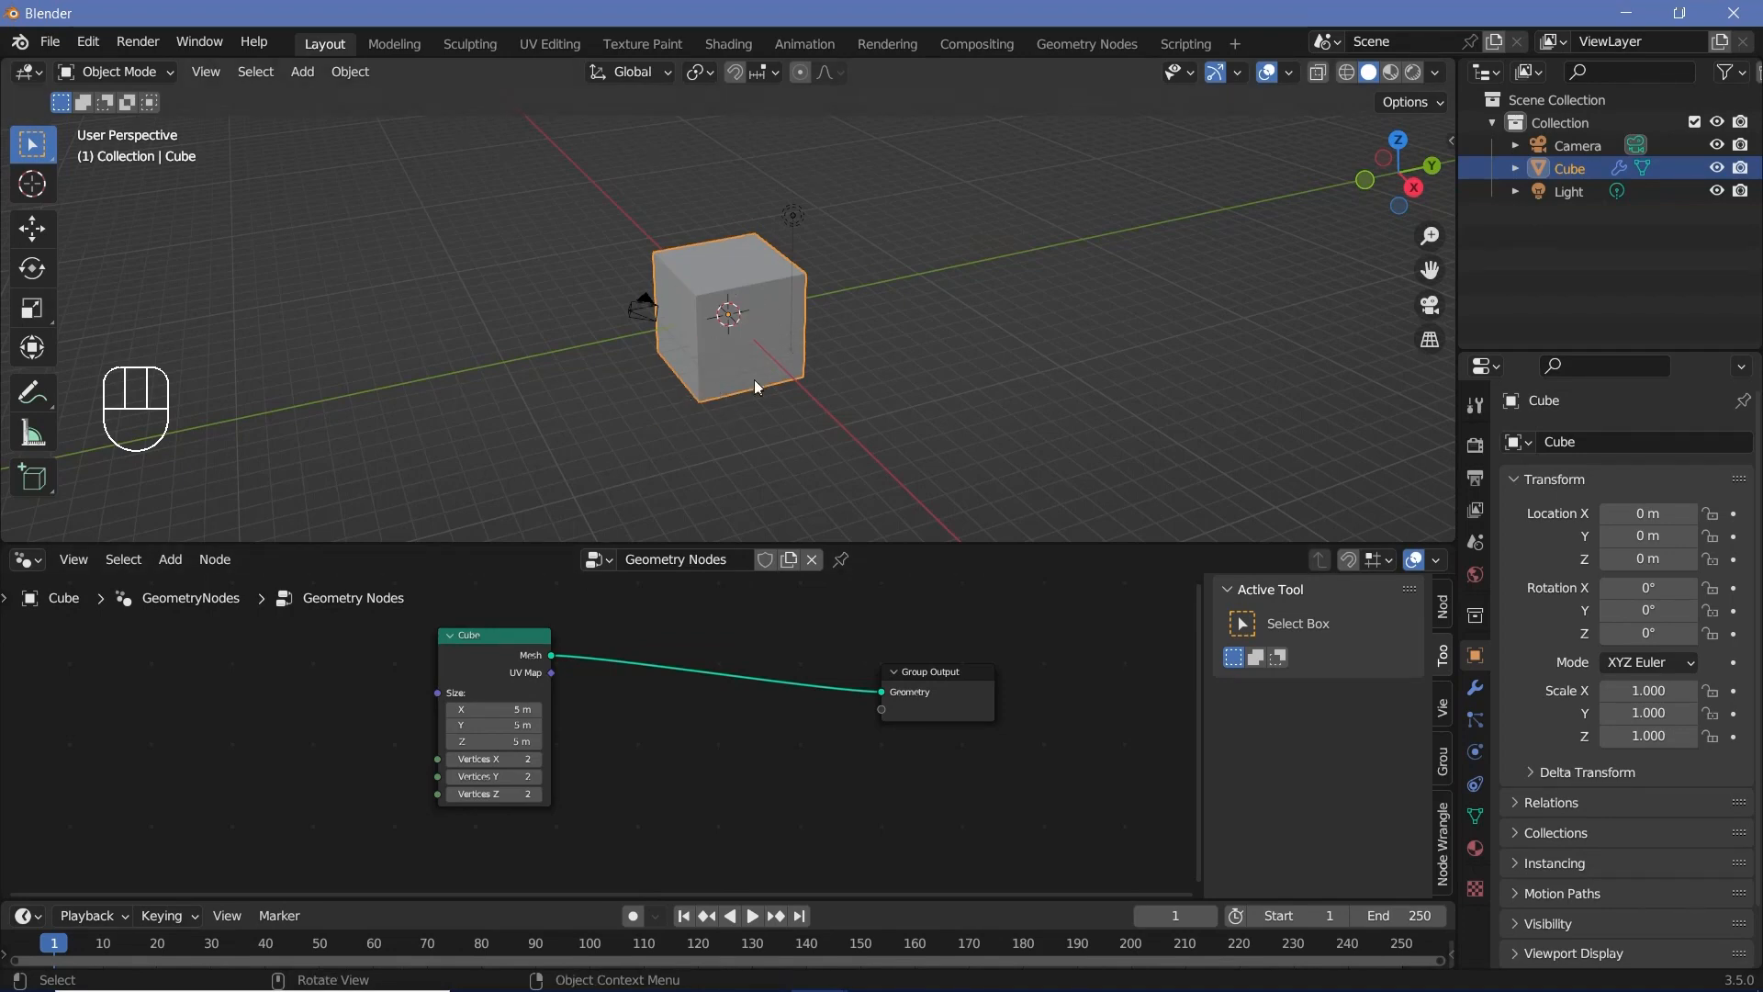
Step: Insert a Mesh to Volume node between the Cube and Group Output nodes, spacing the Cube node out to make room
{"action": "key", "text": "shift+a"}
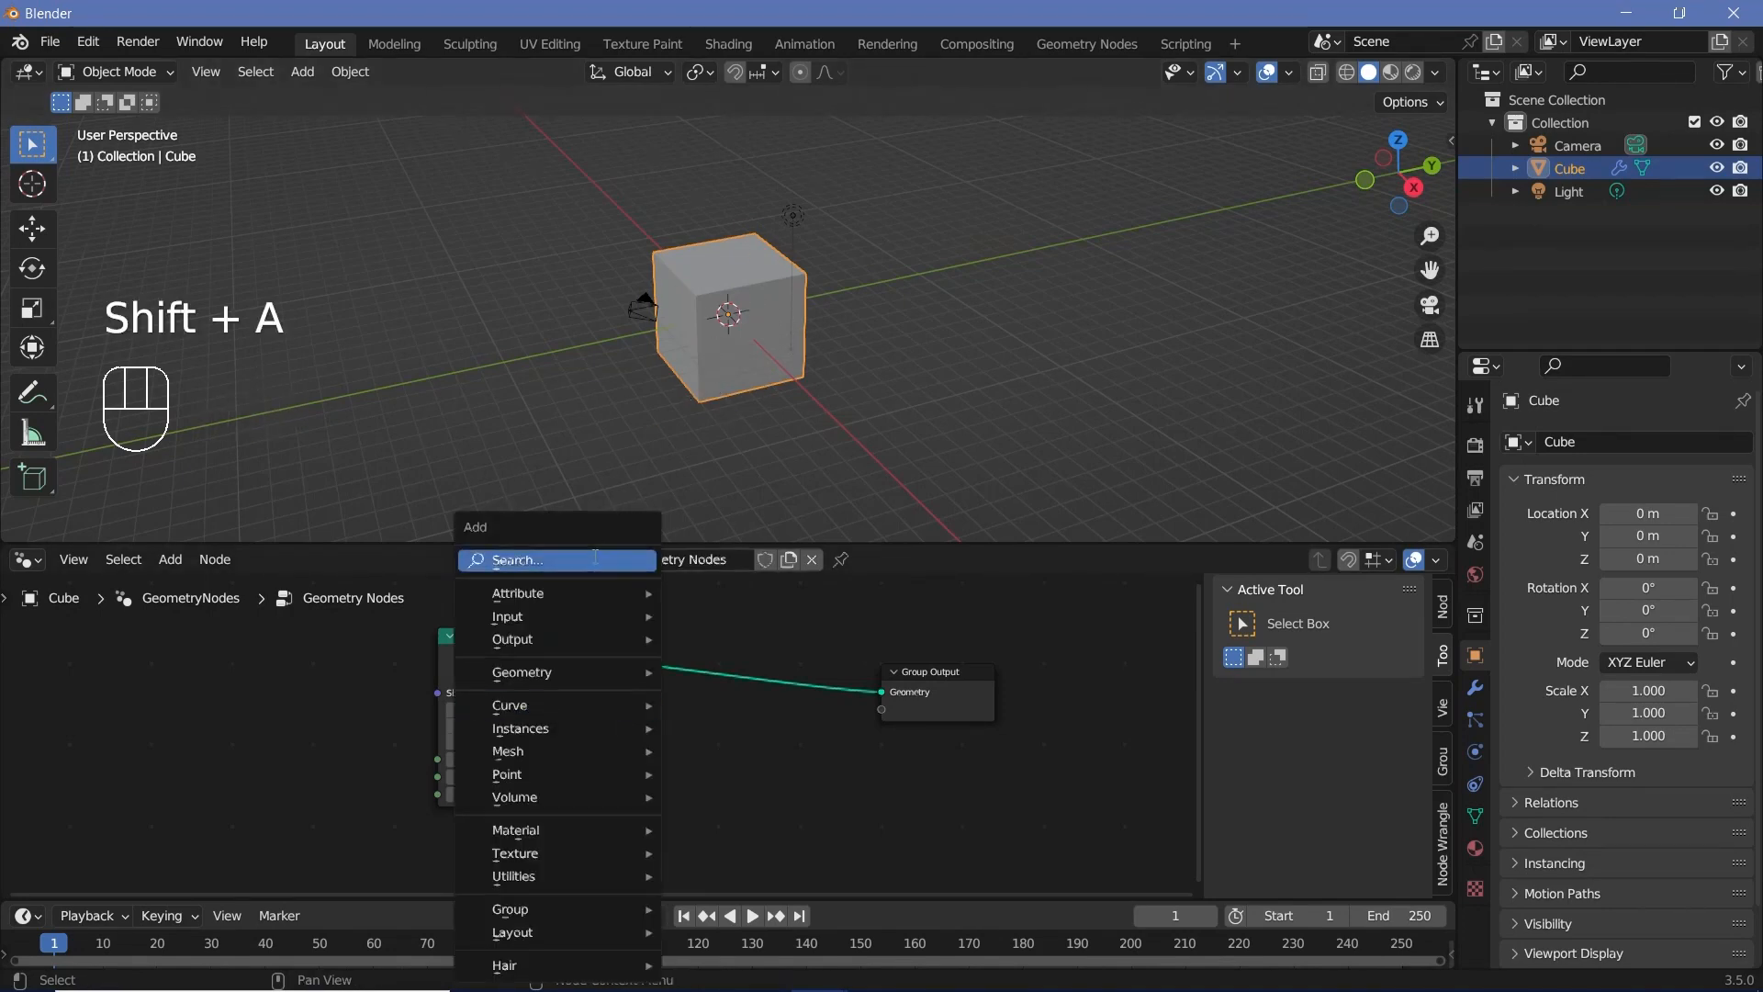
{"action": "left_click", "coordinate": [595, 558]}
{"action": "type", "text": "mesh to v"}
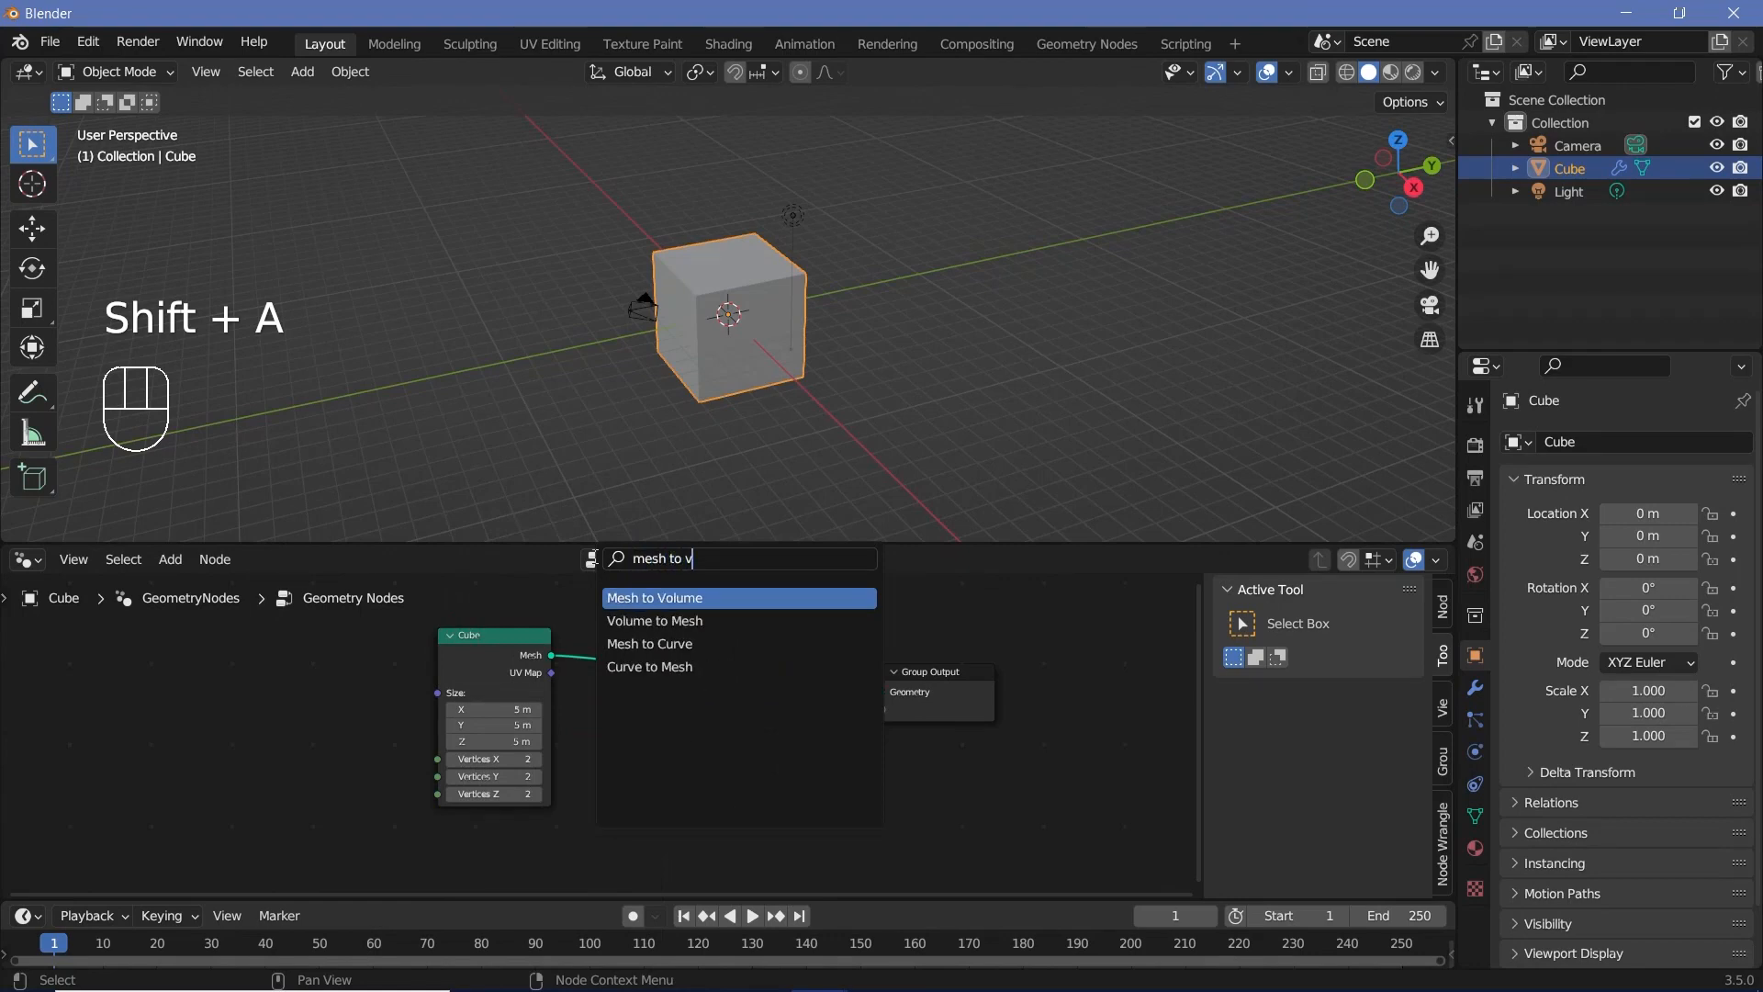
{"action": "key", "text": "Return"}
{"action": "left_click", "coordinate": [519, 654]}
{"action": "left_click_drag", "start_coordinate": [520, 654], "coordinate": [349, 662]}
{"action": "left_click_drag", "start_coordinate": [681, 632], "coordinate": [532, 634]}
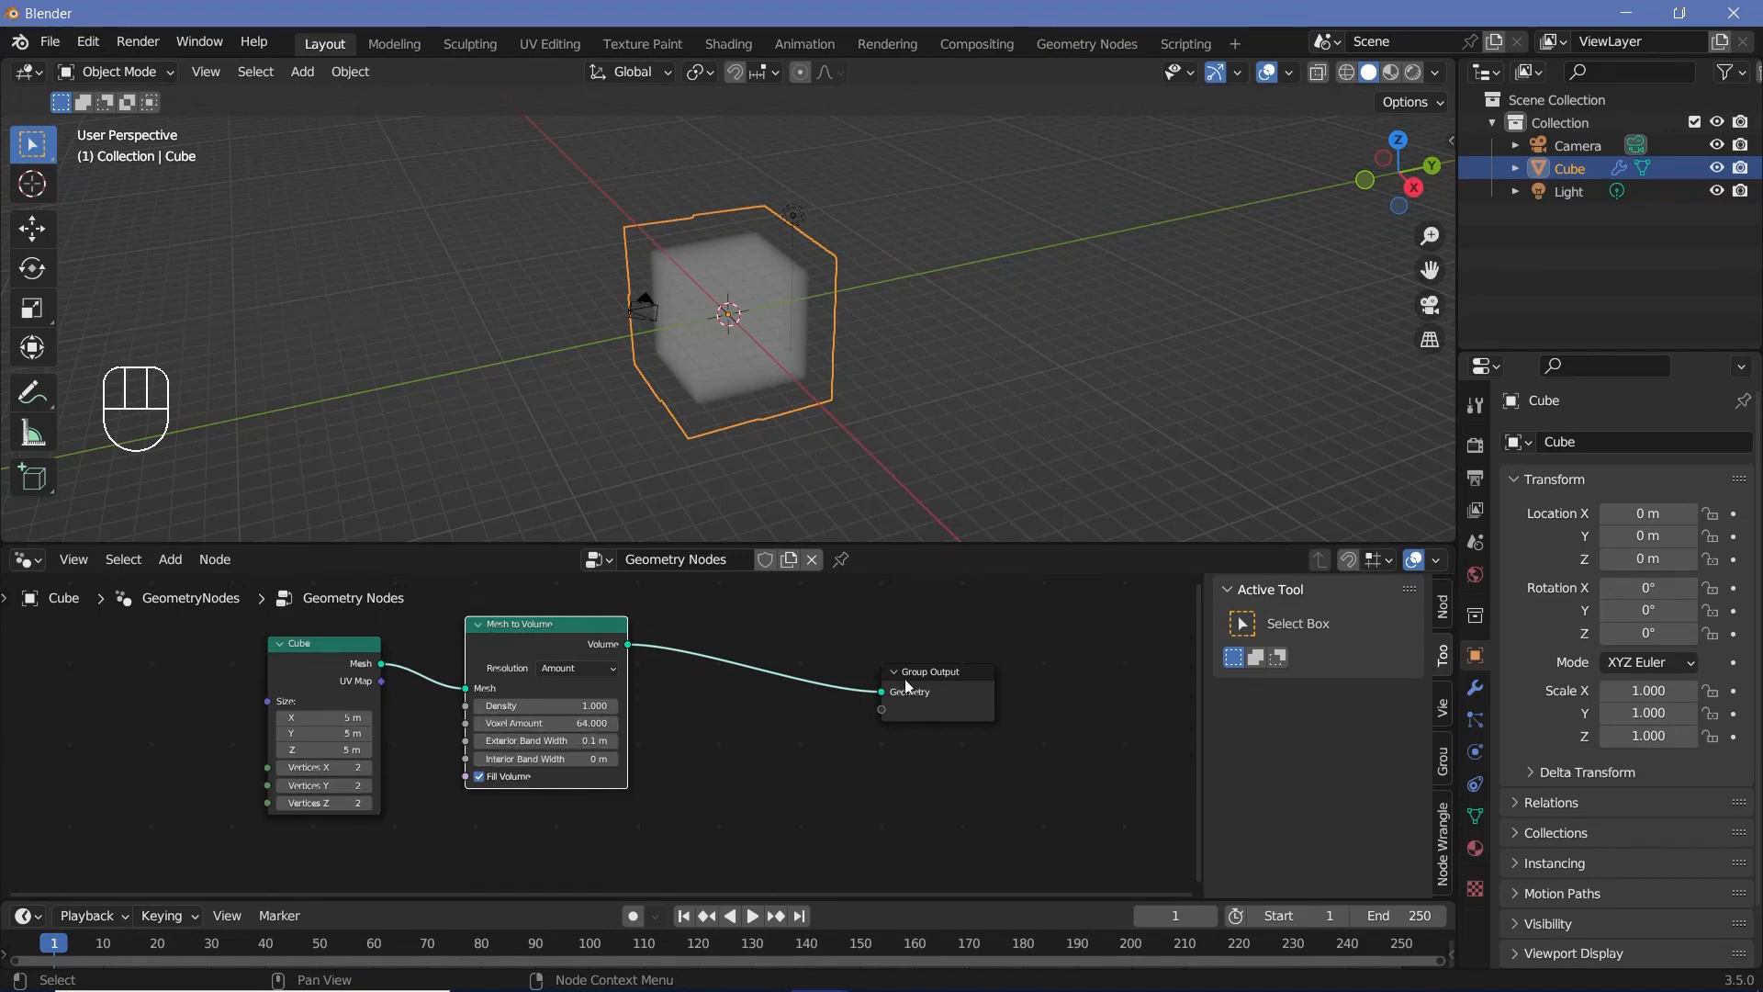
Step: Turn on the Timings overlay in the node editor and set the Mesh to Volume node's voxel amount to 32
{"action": "left_click", "coordinate": [1434, 565]}
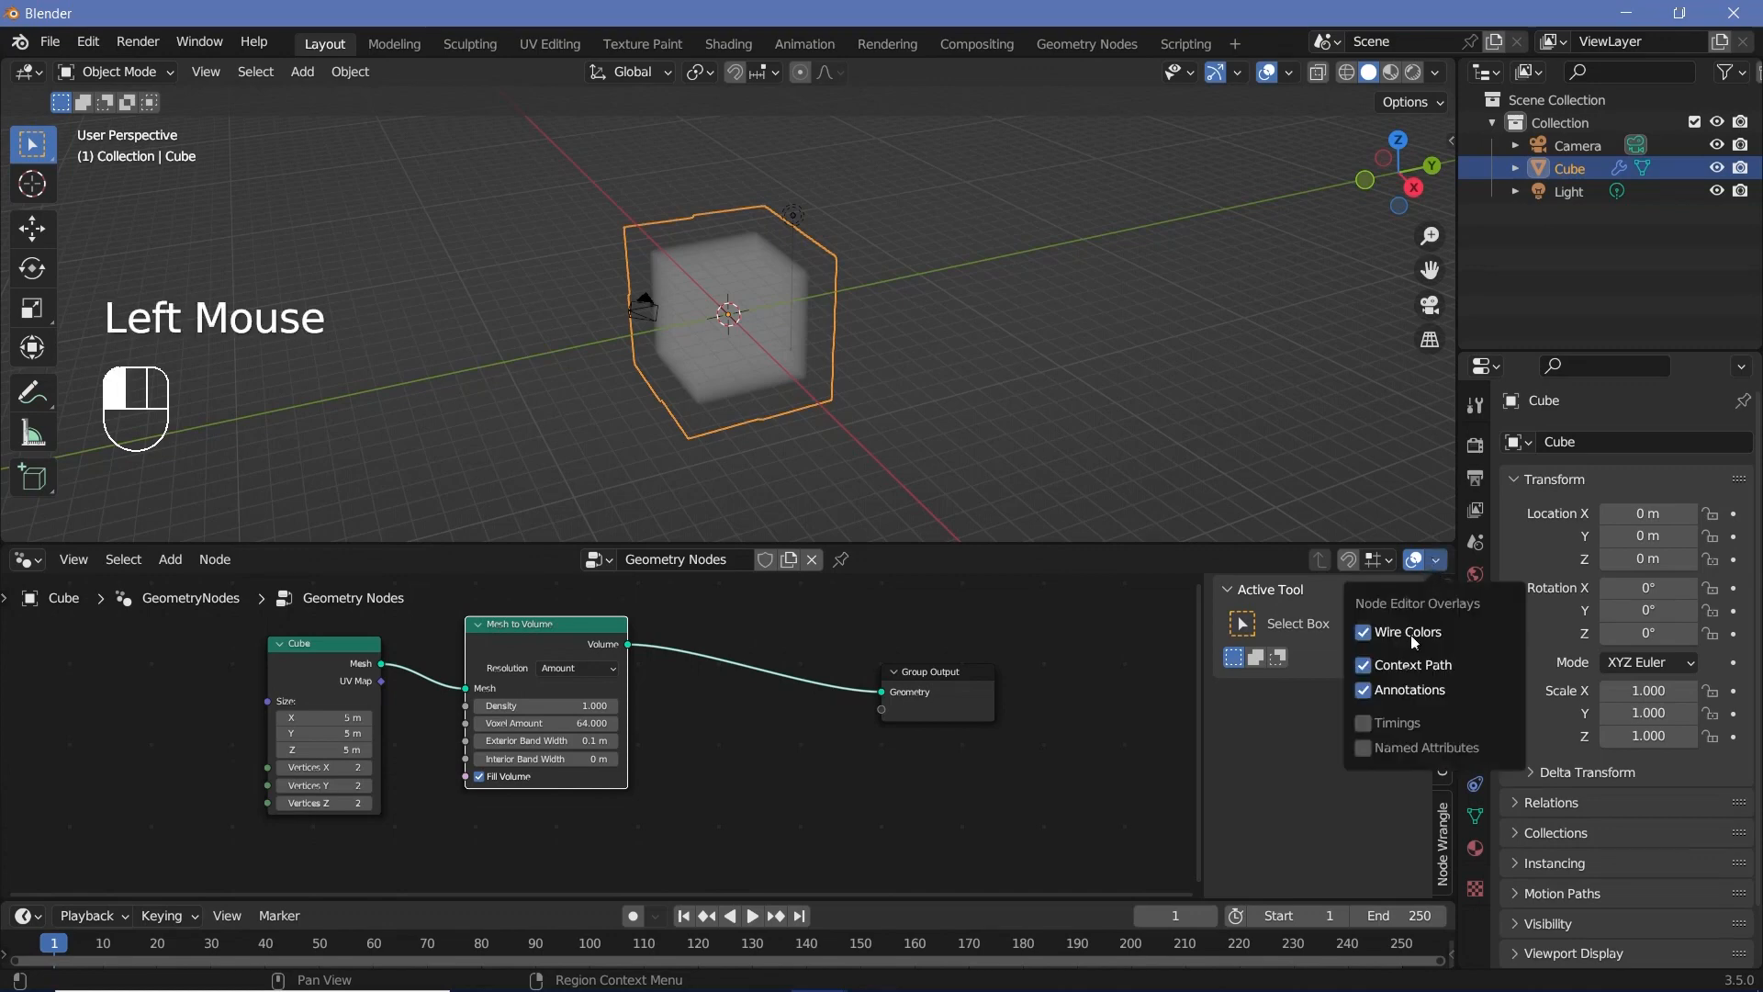
{"action": "left_click", "coordinate": [1367, 722]}
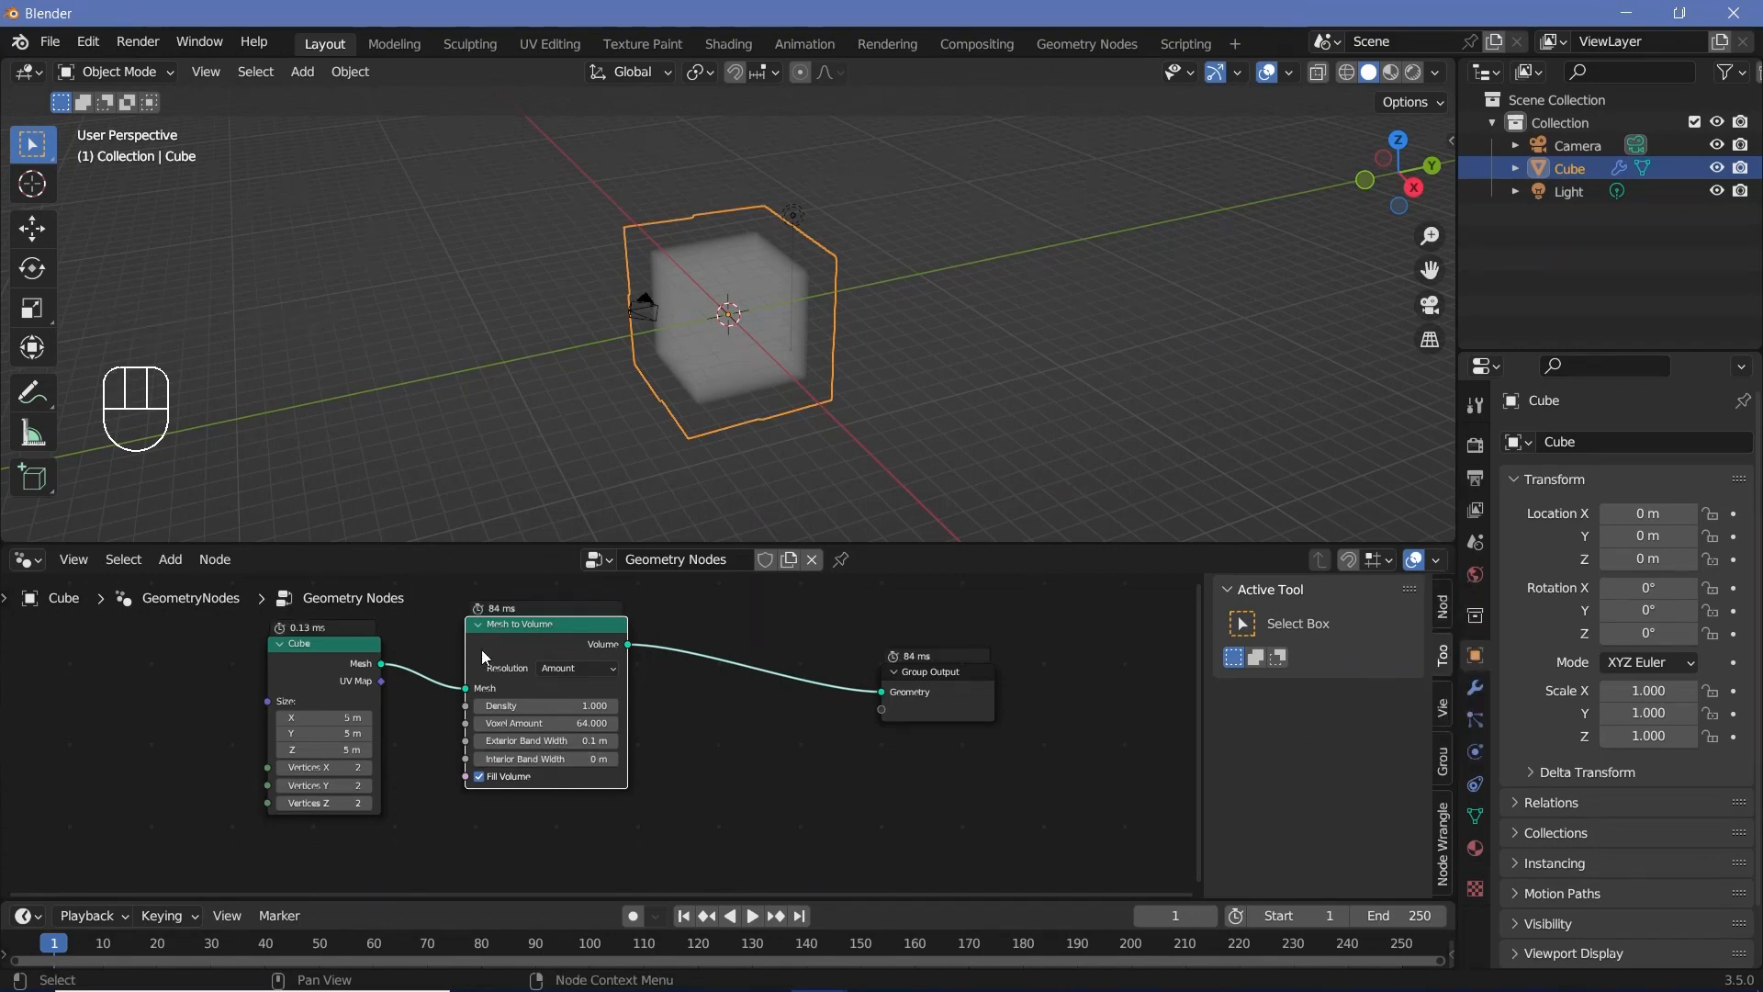
{"action": "scroll", "coordinate": [507, 661], "scroll_direction": "up", "scroll_amount": 1}
{"action": "middle_click_drag", "start_coordinate": [507, 661], "coordinate": [481, 700]}
{"action": "scroll", "coordinate": [481, 700], "scroll_direction": "up", "scroll_amount": 1}
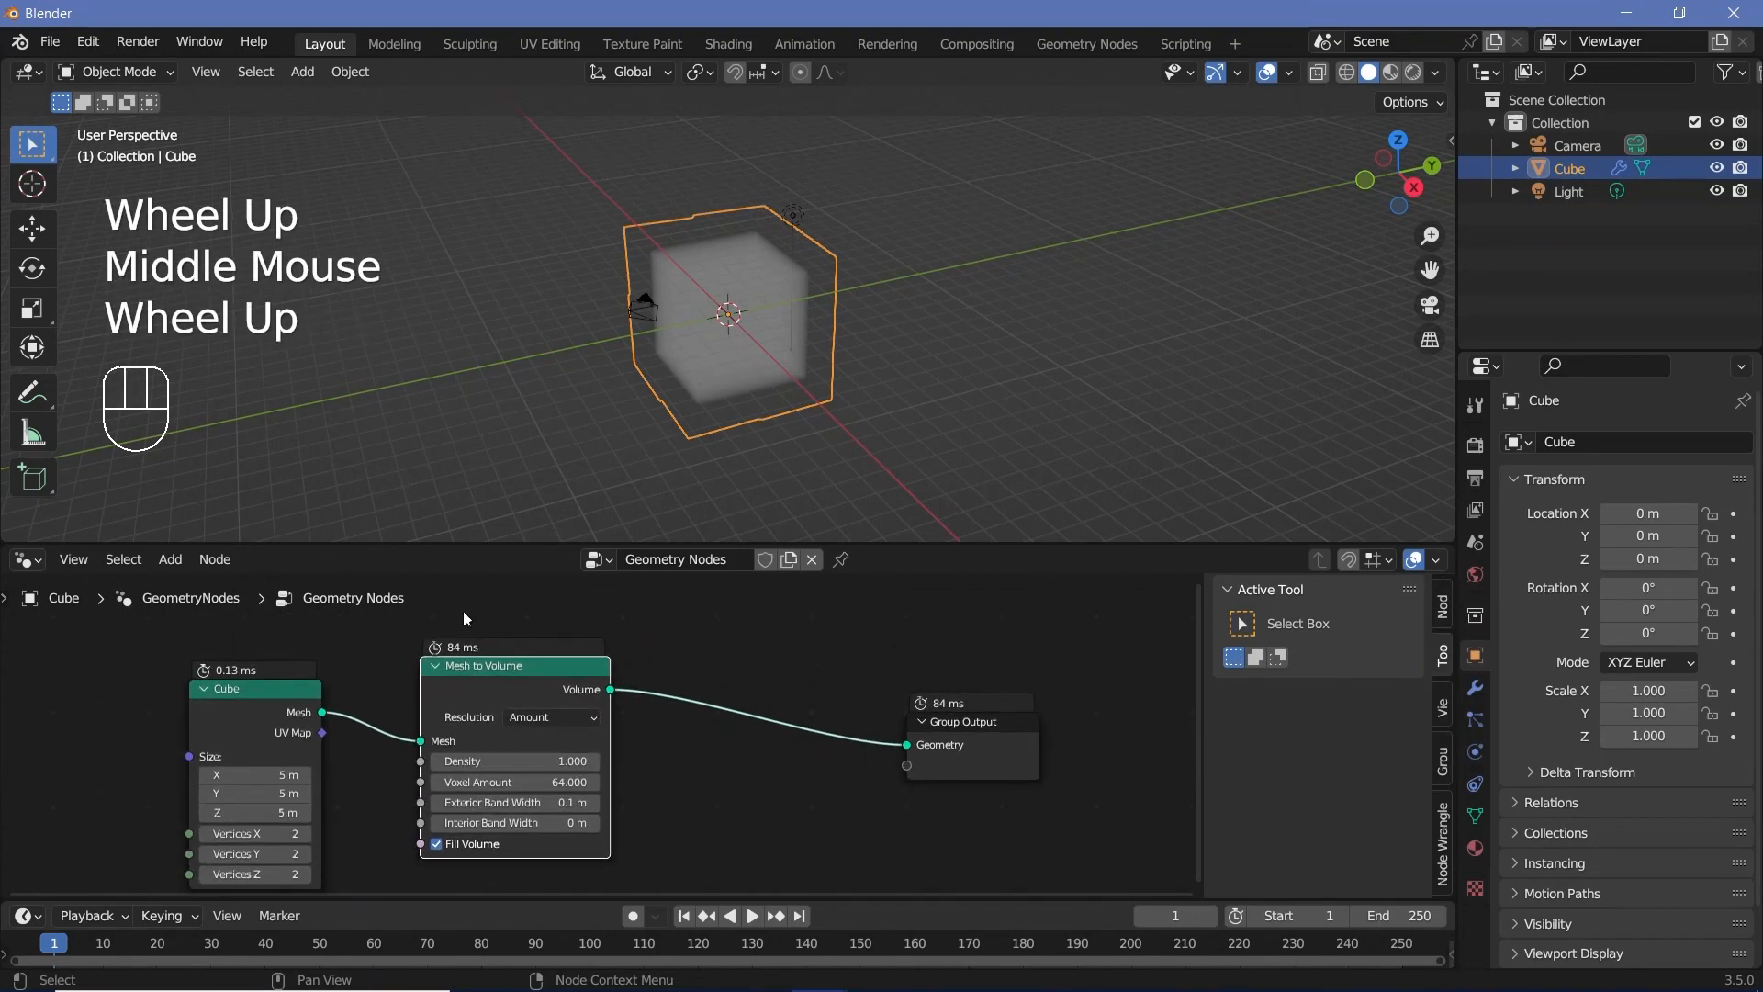
{"action": "left_click", "coordinate": [491, 782]}
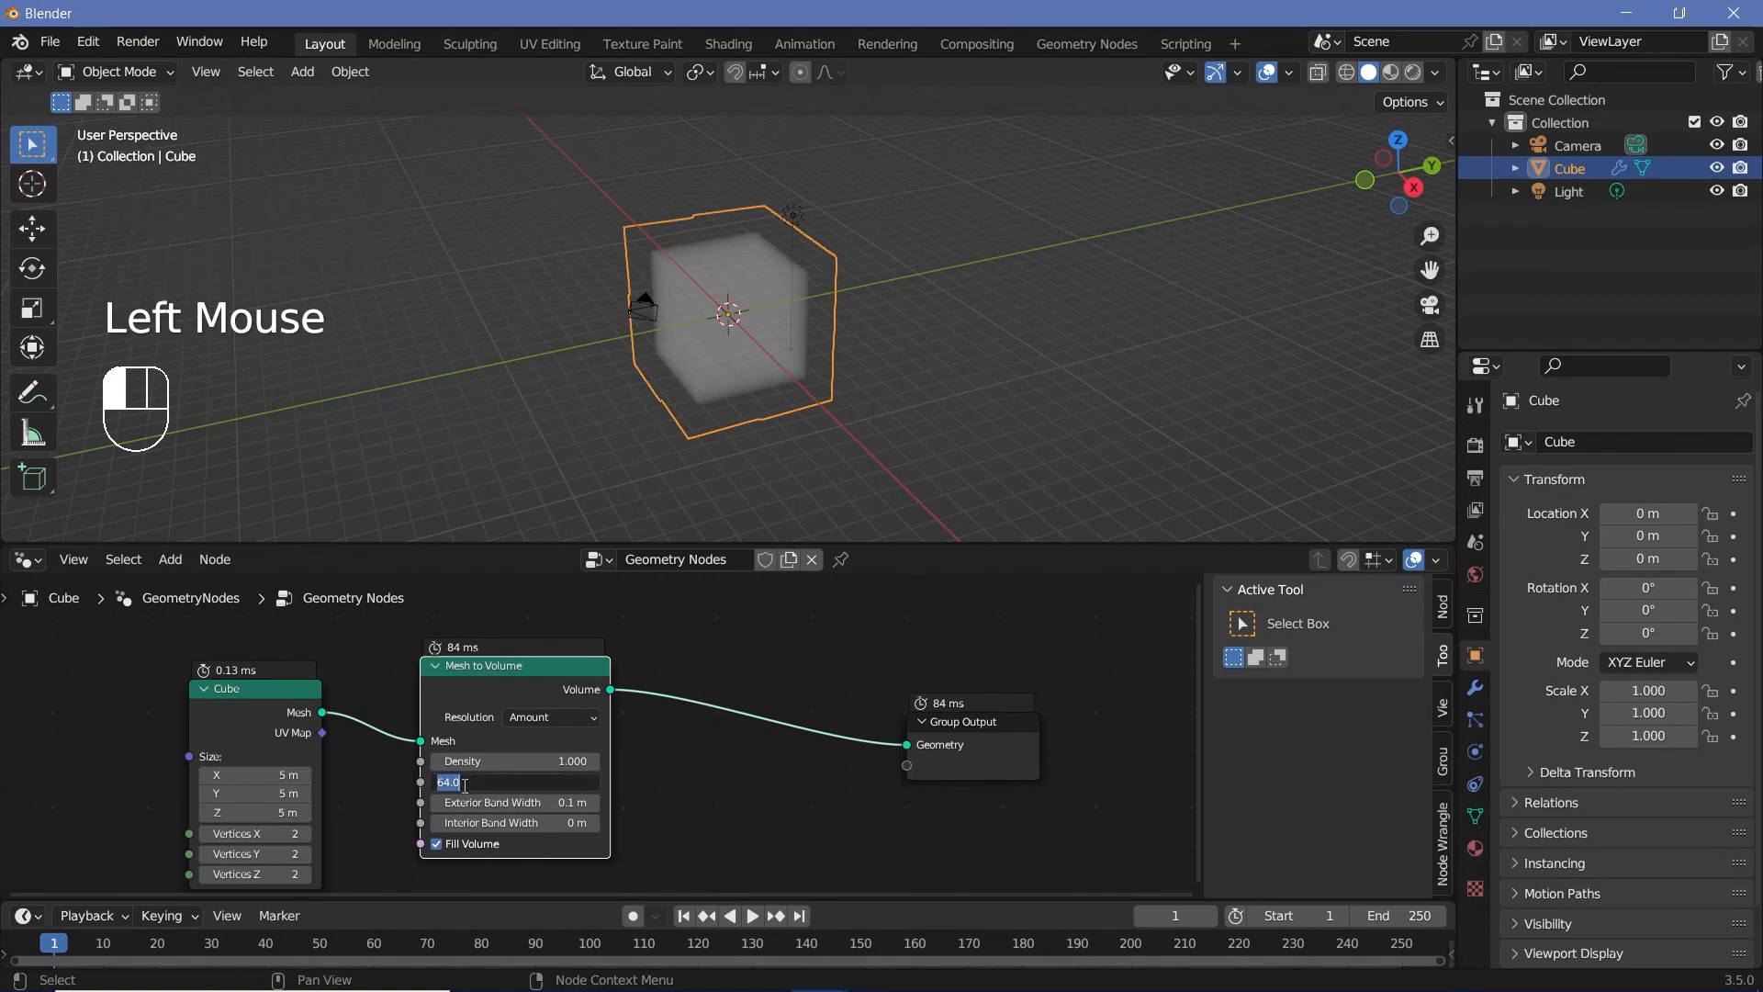
{"action": "type", "text": "32"}
{"action": "key", "text": "Return"}
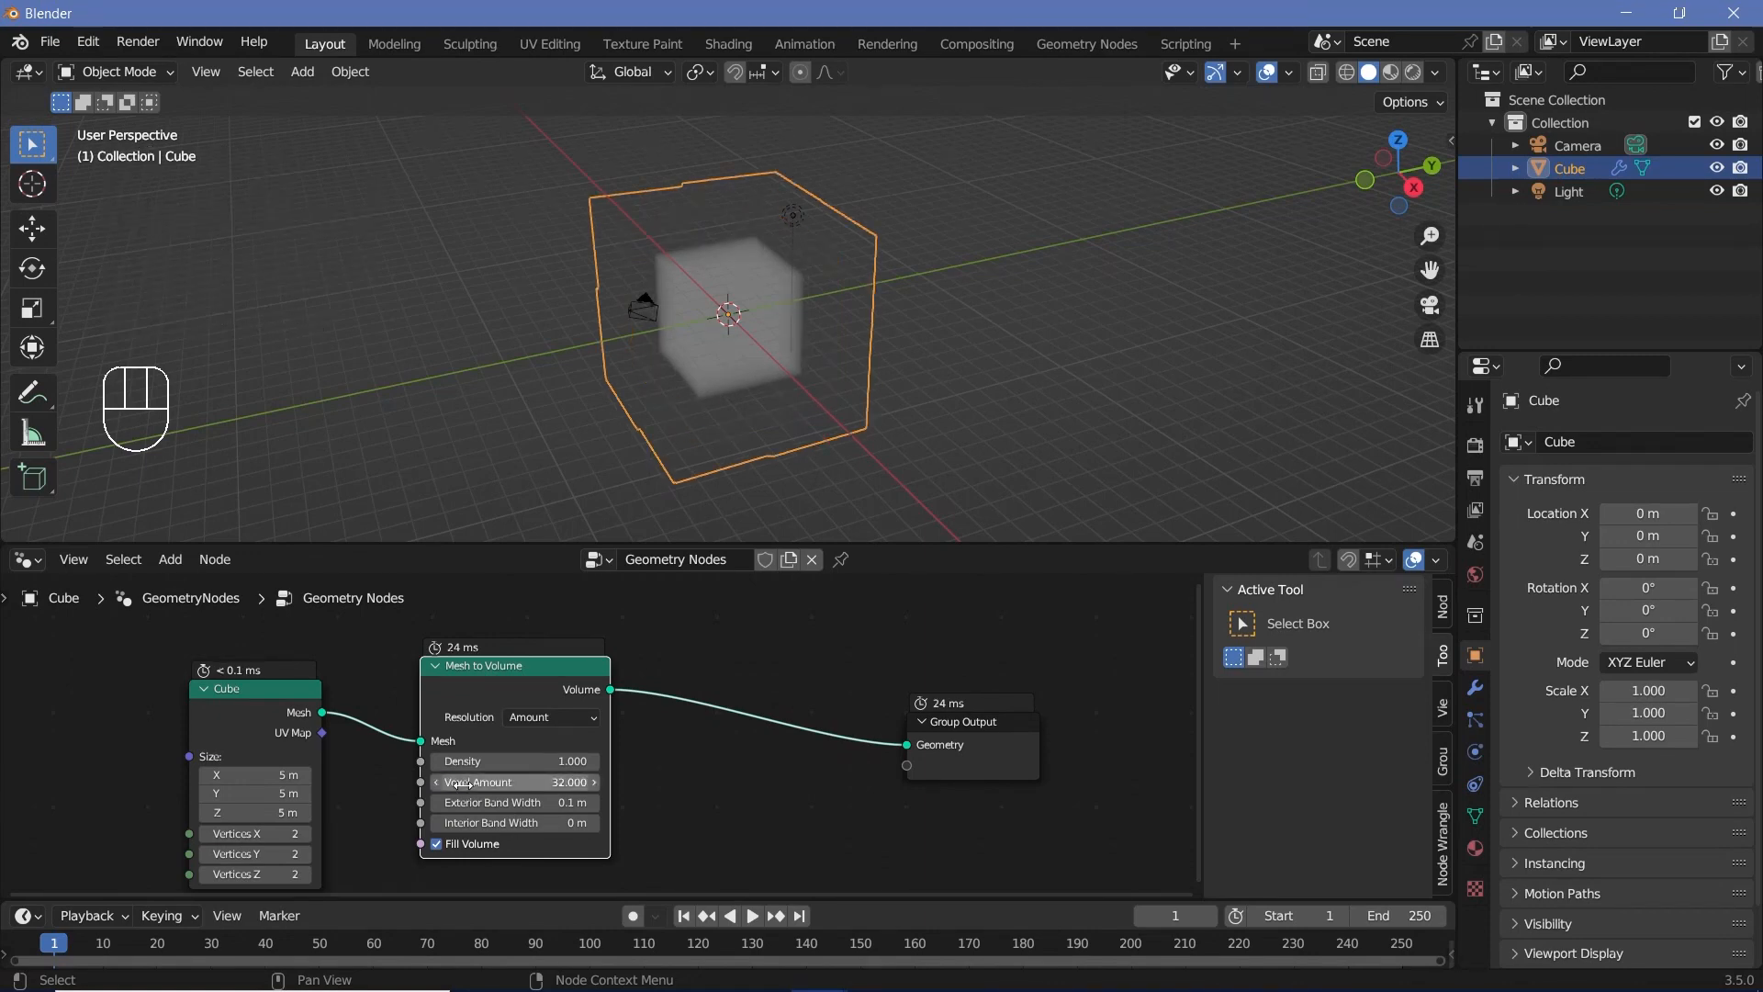
Step: Insert a Distribute Points in Volume node between the Mesh to Volume and Group Output nodes
{"action": "left_click_drag", "start_coordinate": [158, 647], "coordinate": [307, 755]}
{"action": "middle_click_drag", "start_coordinate": [554, 731], "coordinate": [581, 720]}
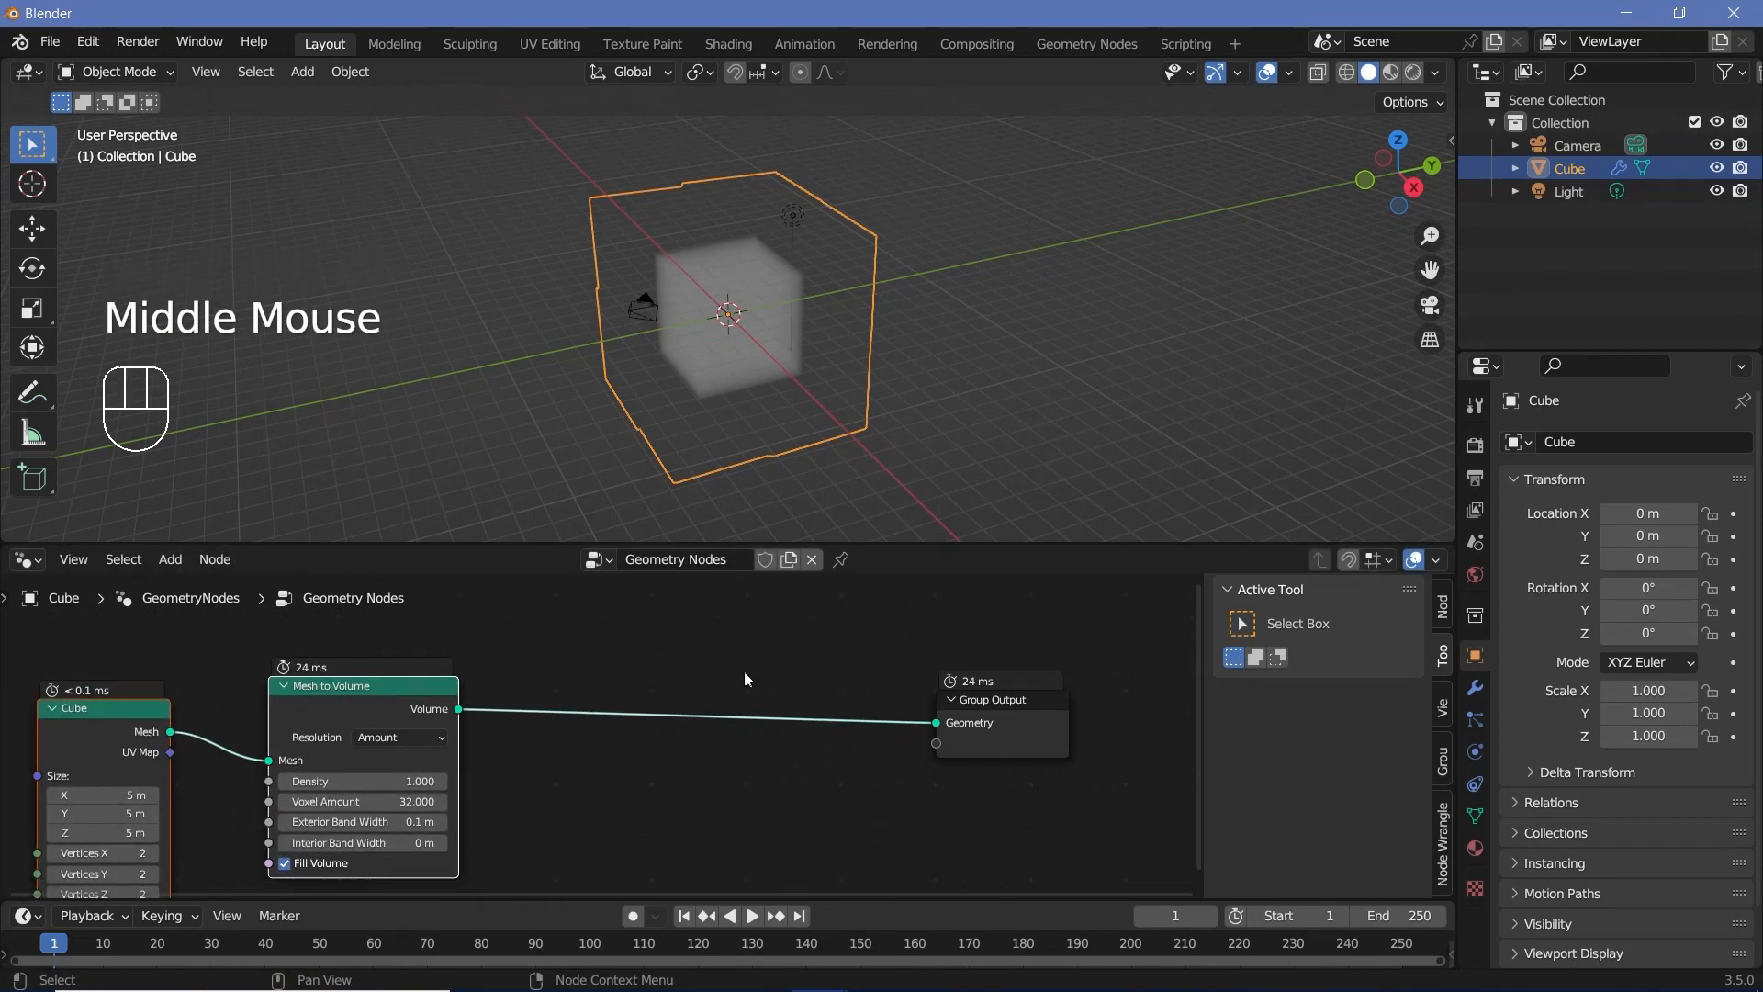
{"action": "key", "text": "shift+a"}
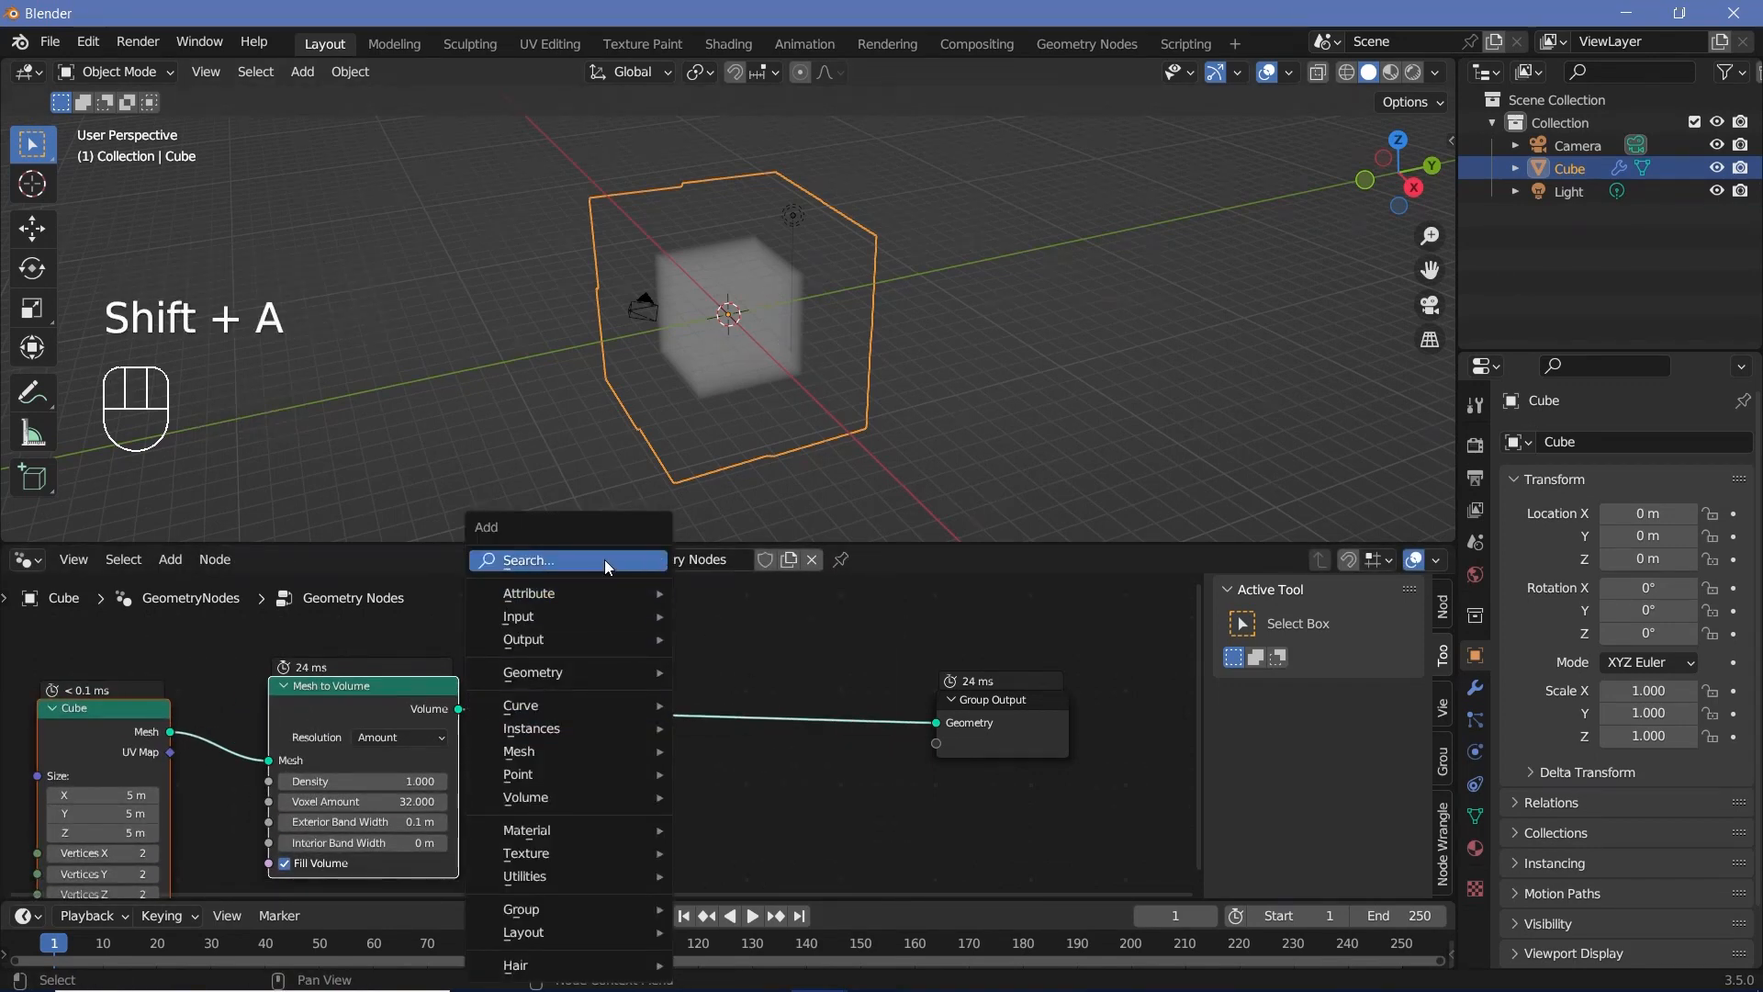
{"action": "left_click", "coordinate": [604, 560]}
{"action": "type", "text": "distri"}
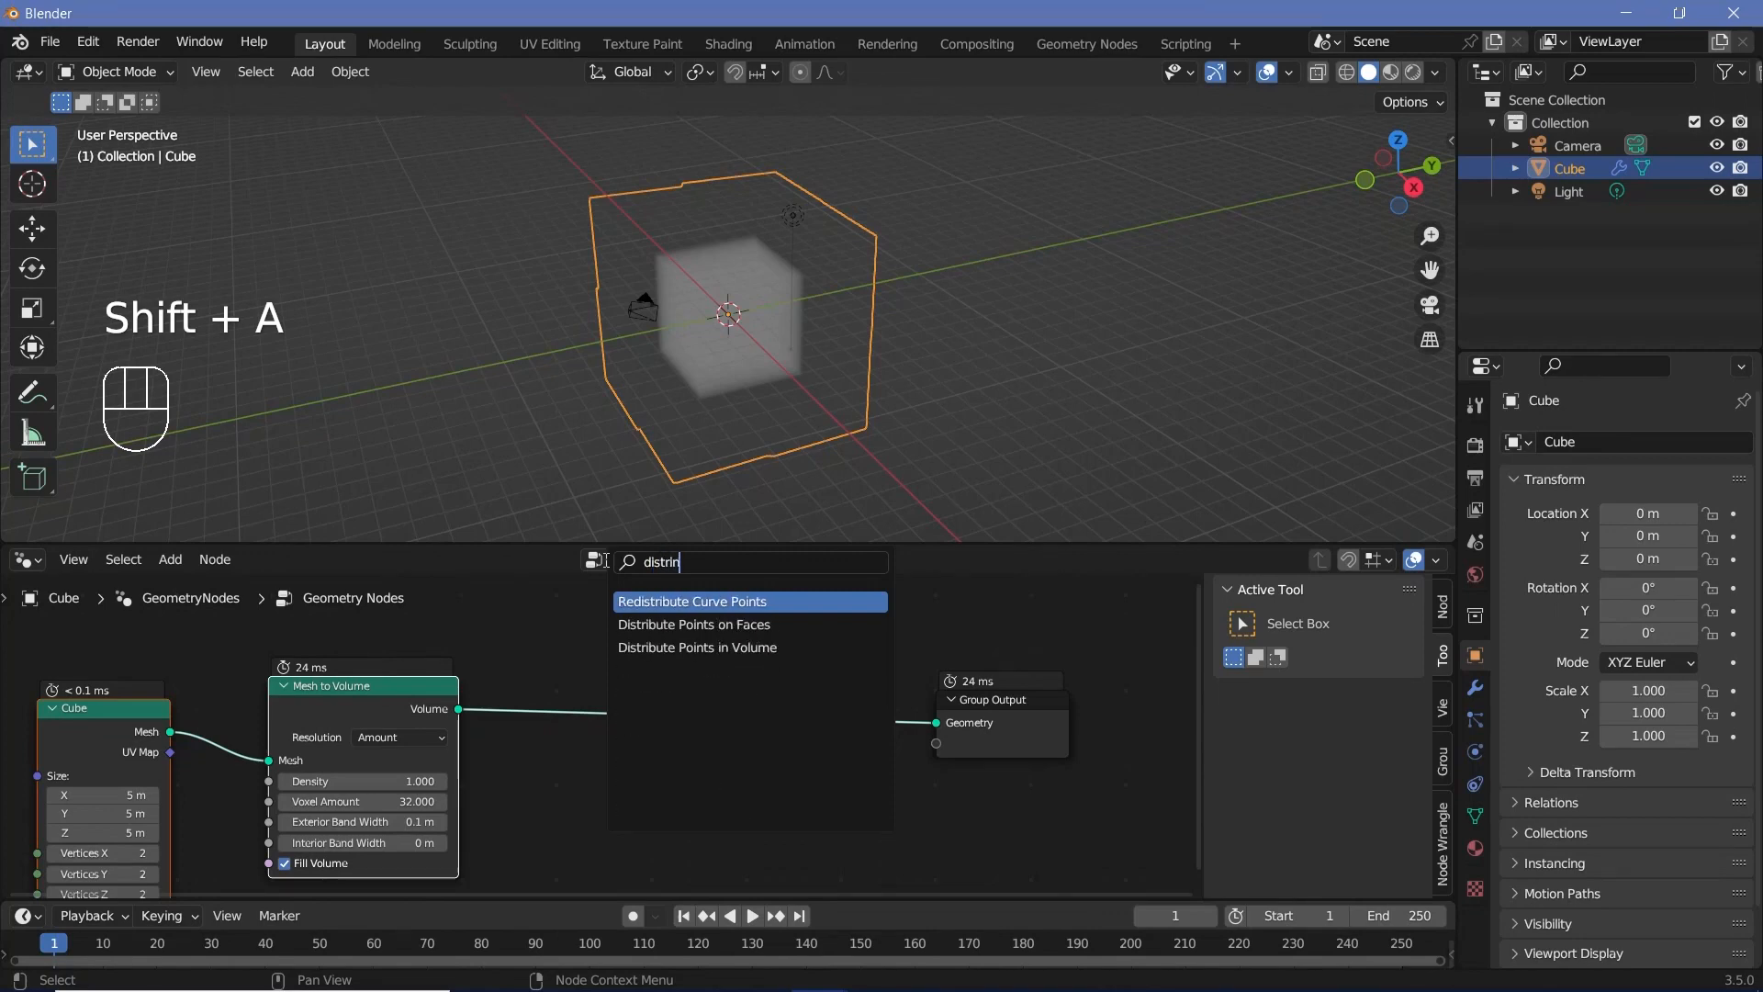
{"action": "left_click", "coordinate": [653, 647]}
{"action": "left_click", "coordinate": [593, 768]}
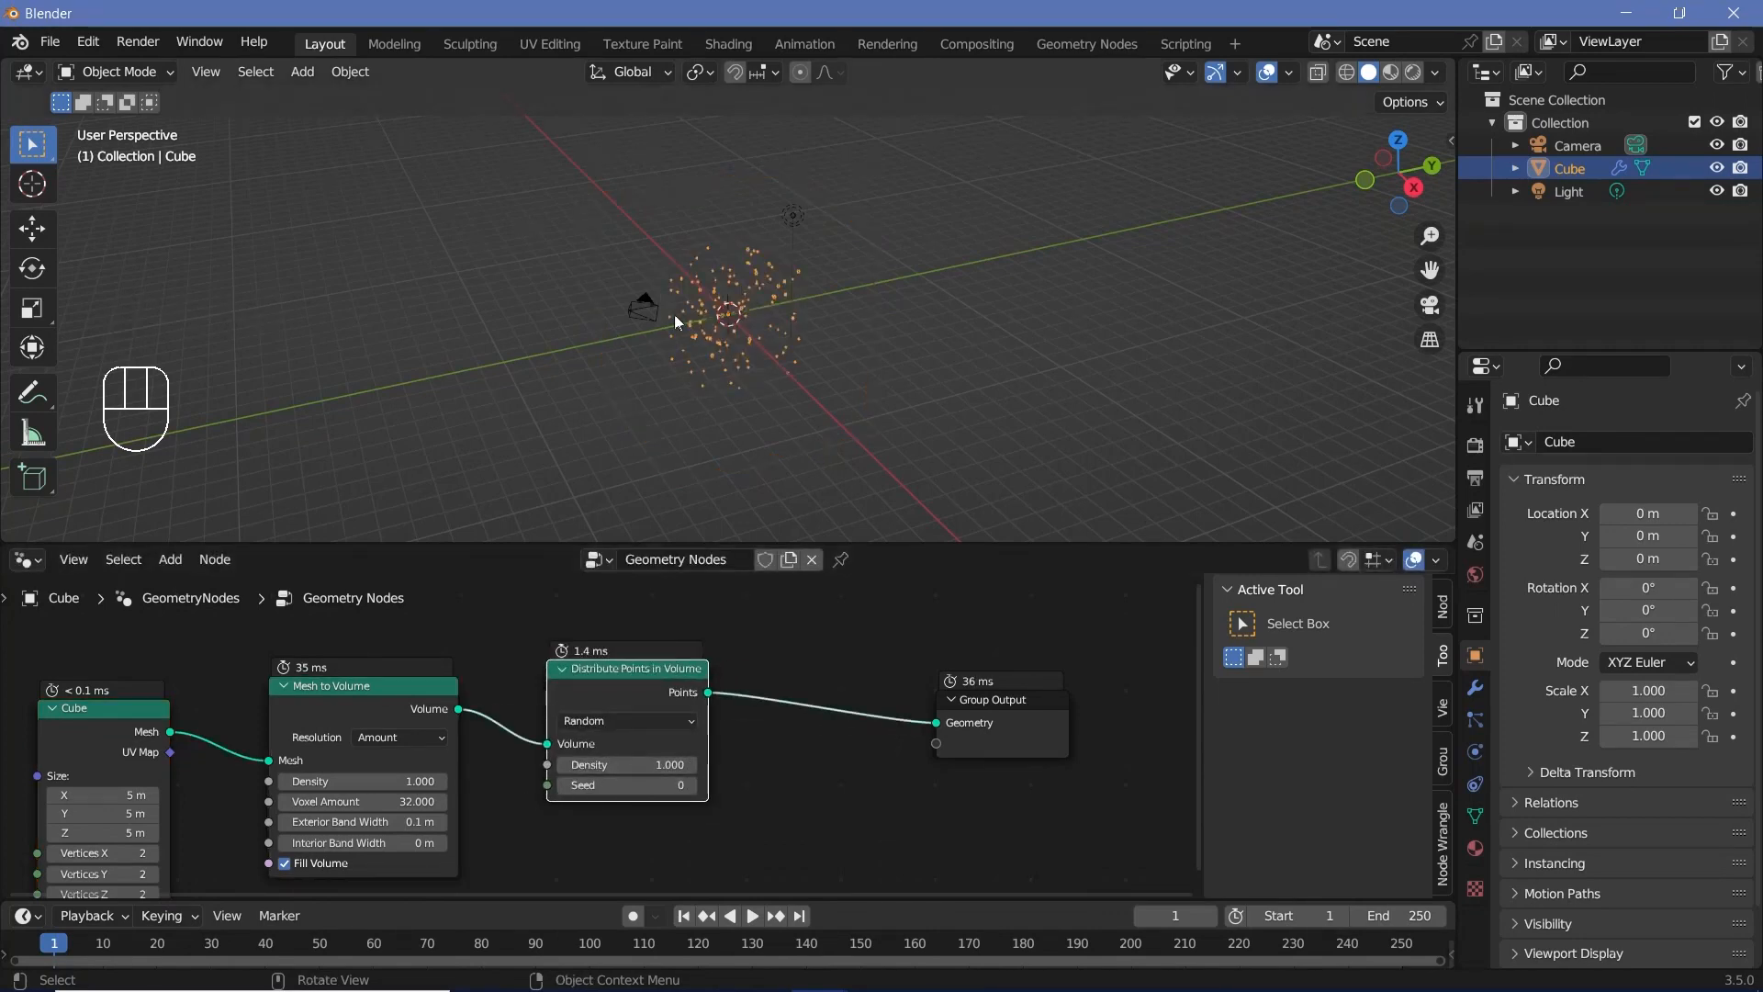
Step: Examine the points scattered through the cube's volume up close and from different angles in the 3D viewport
{"action": "scroll", "coordinate": [682, 312], "scroll_direction": "up", "scroll_amount": 3}
{"action": "middle_click_drag", "start_coordinate": [690, 318], "coordinate": [862, 301]}
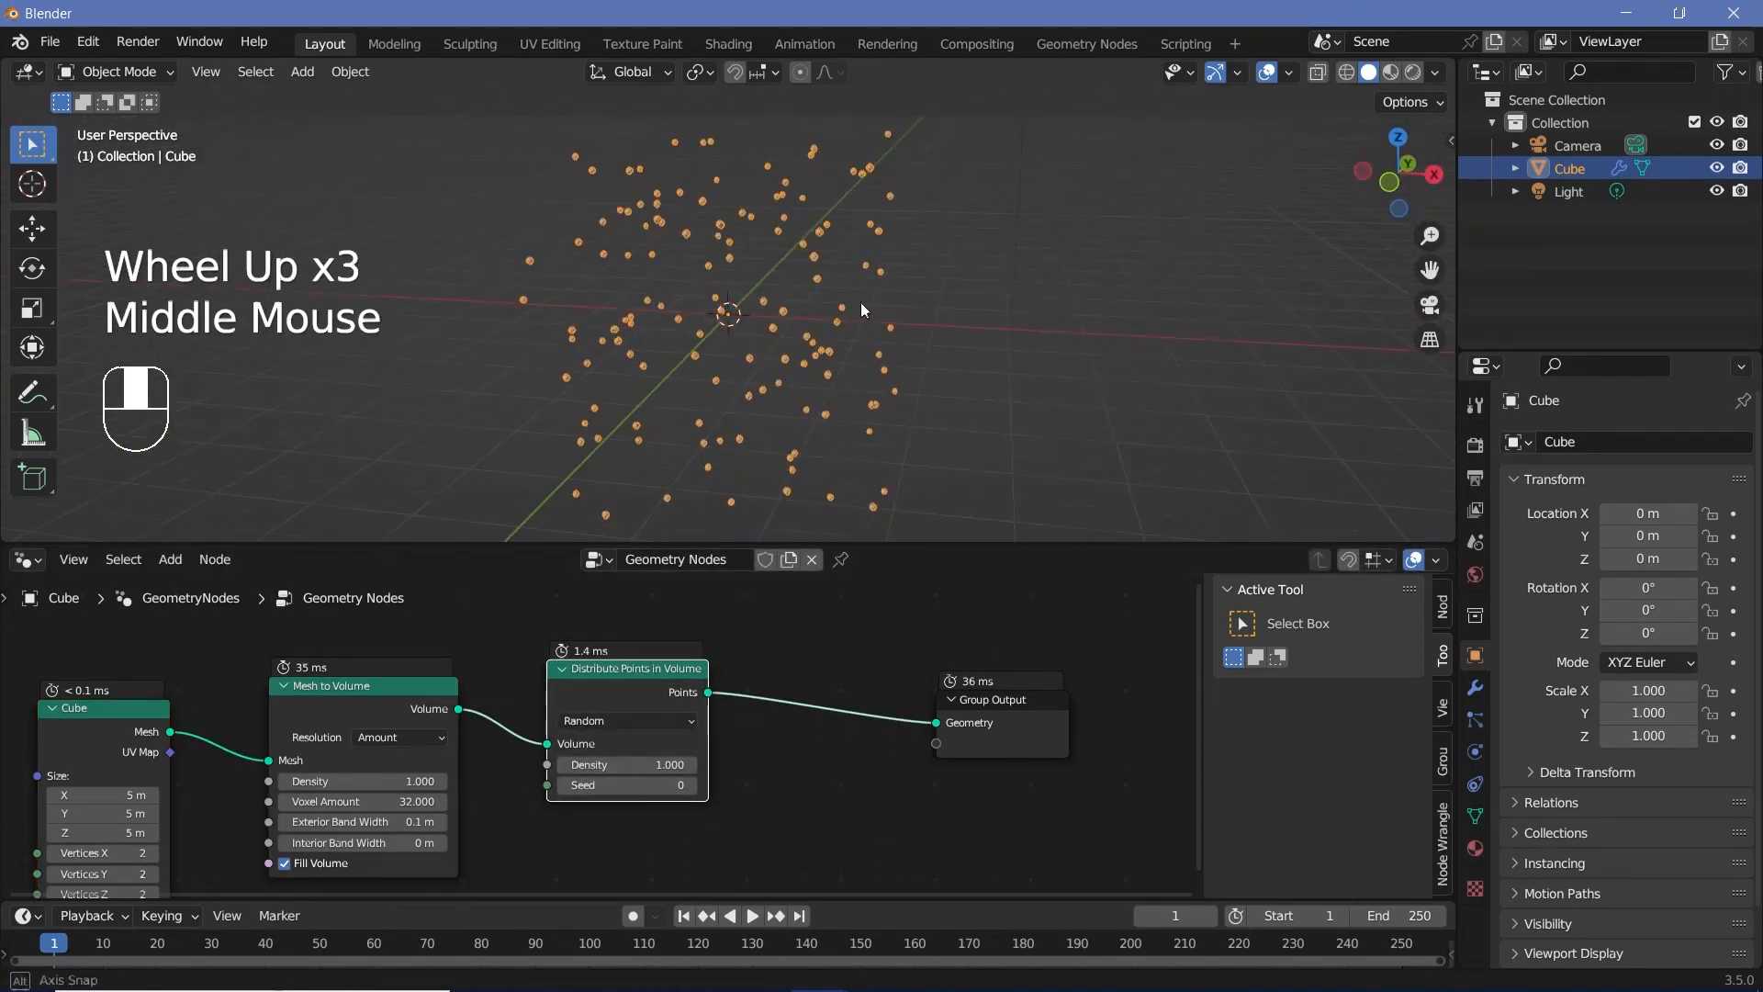
{"action": "scroll", "coordinate": [746, 398], "scroll_direction": "up", "scroll_amount": 4}
{"action": "scroll", "coordinate": [745, 399], "scroll_direction": "up", "scroll_amount": 1}
{"action": "scroll", "coordinate": [746, 398], "scroll_direction": "down", "scroll_amount": 3}
{"action": "middle_click_drag", "start_coordinate": [746, 398], "coordinate": [791, 400]}
Step: Move the Group Output node farther away and insert an Instance on Points node after Distribute Points in Volume
{"action": "middle_click_drag", "start_coordinate": [803, 686], "coordinate": [708, 674]}
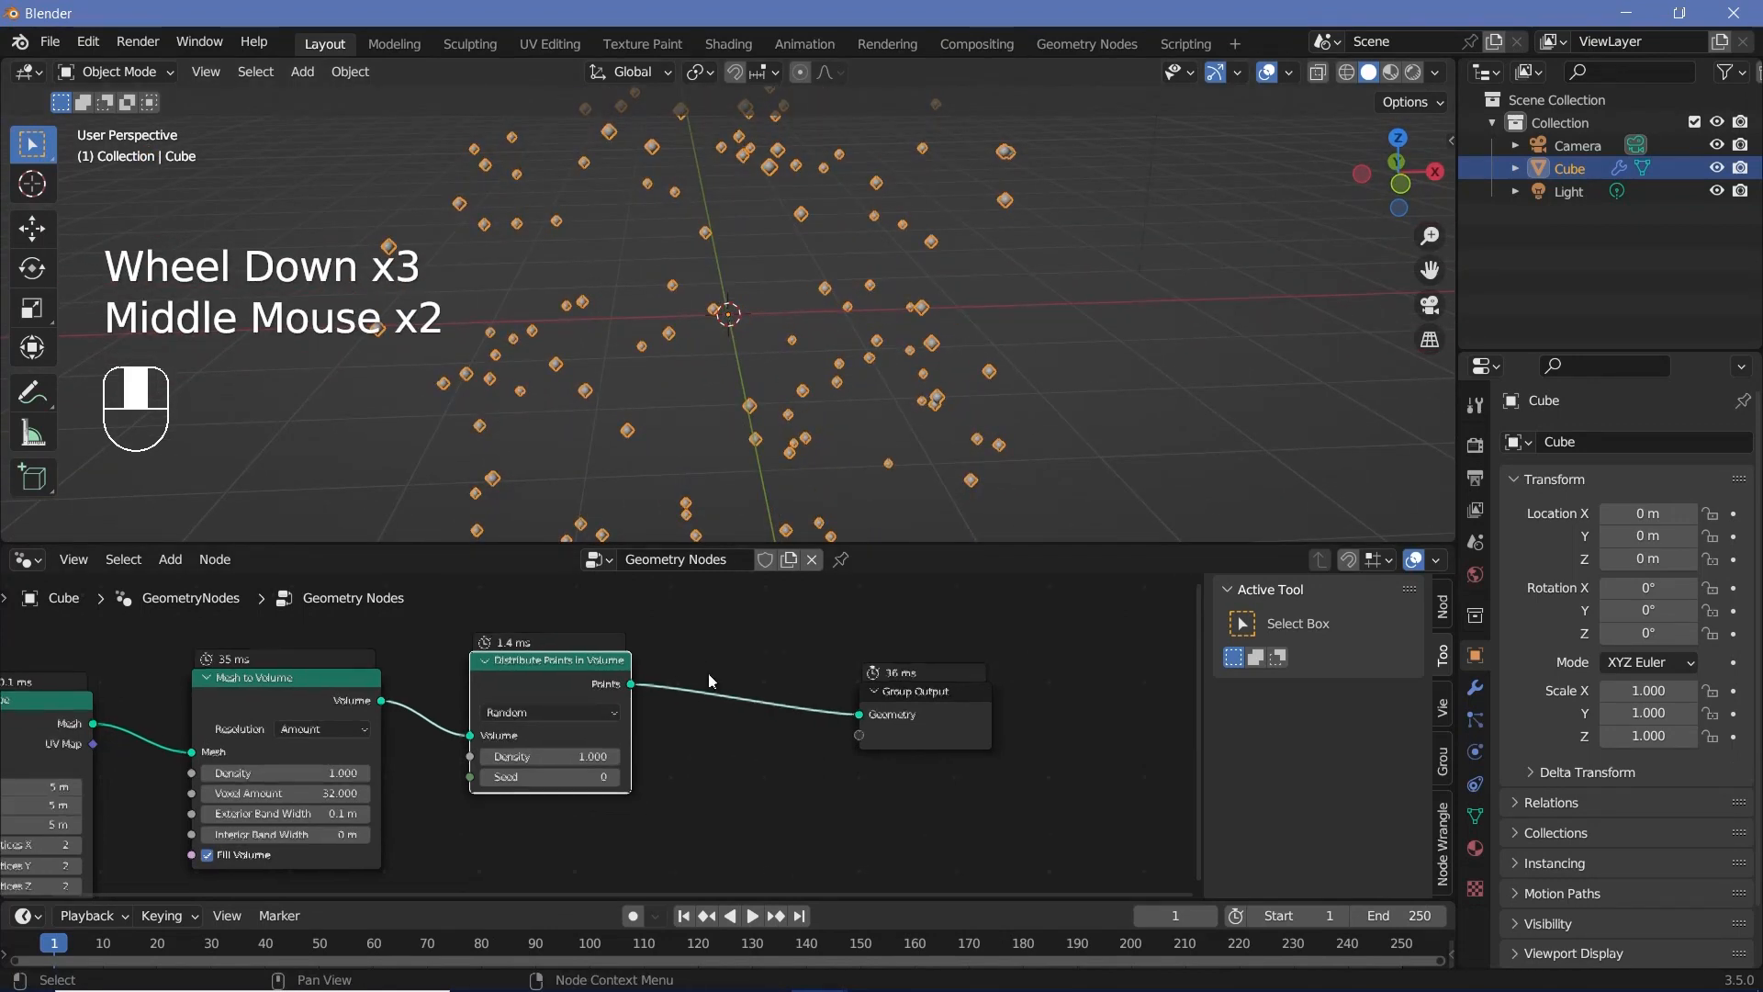
{"action": "left_click_drag", "start_coordinate": [919, 702], "coordinate": [1093, 703]}
{"action": "scroll", "coordinate": [769, 733], "scroll_direction": "down", "scroll_amount": 2}
{"action": "middle_click_drag", "start_coordinate": [770, 733], "coordinate": [681, 700]}
{"action": "key", "text": "shift+a"}
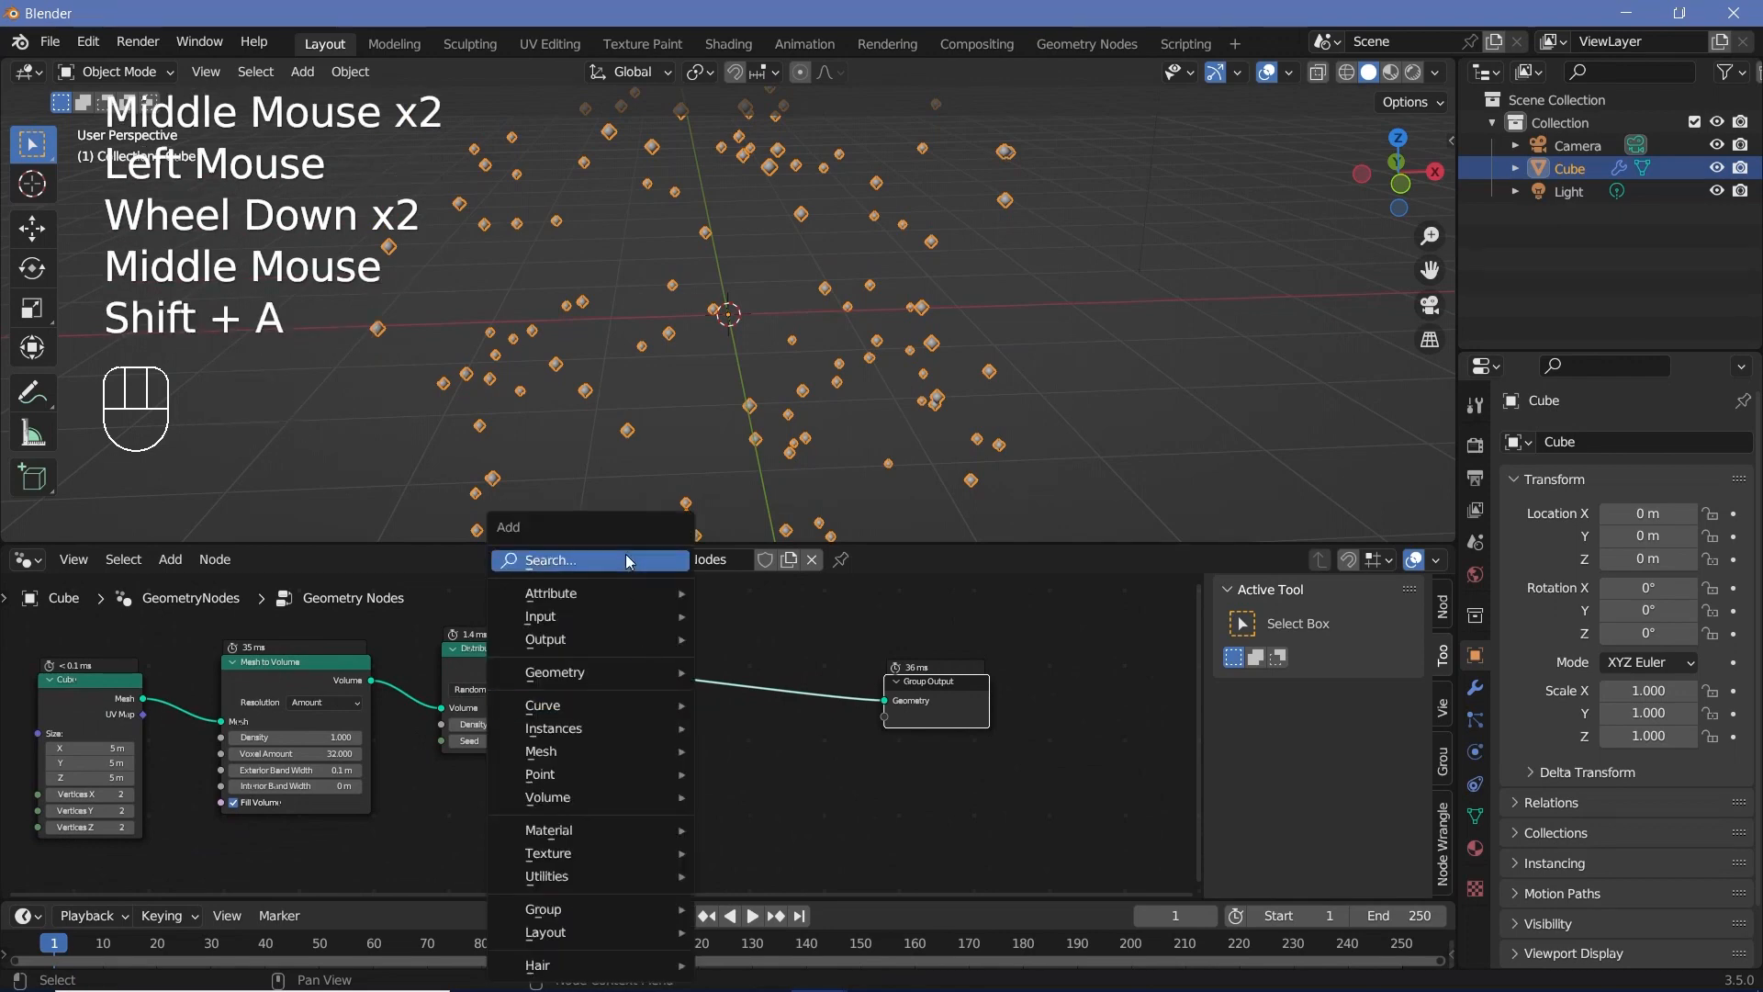
{"action": "mouse_move", "coordinate": [608, 564]}
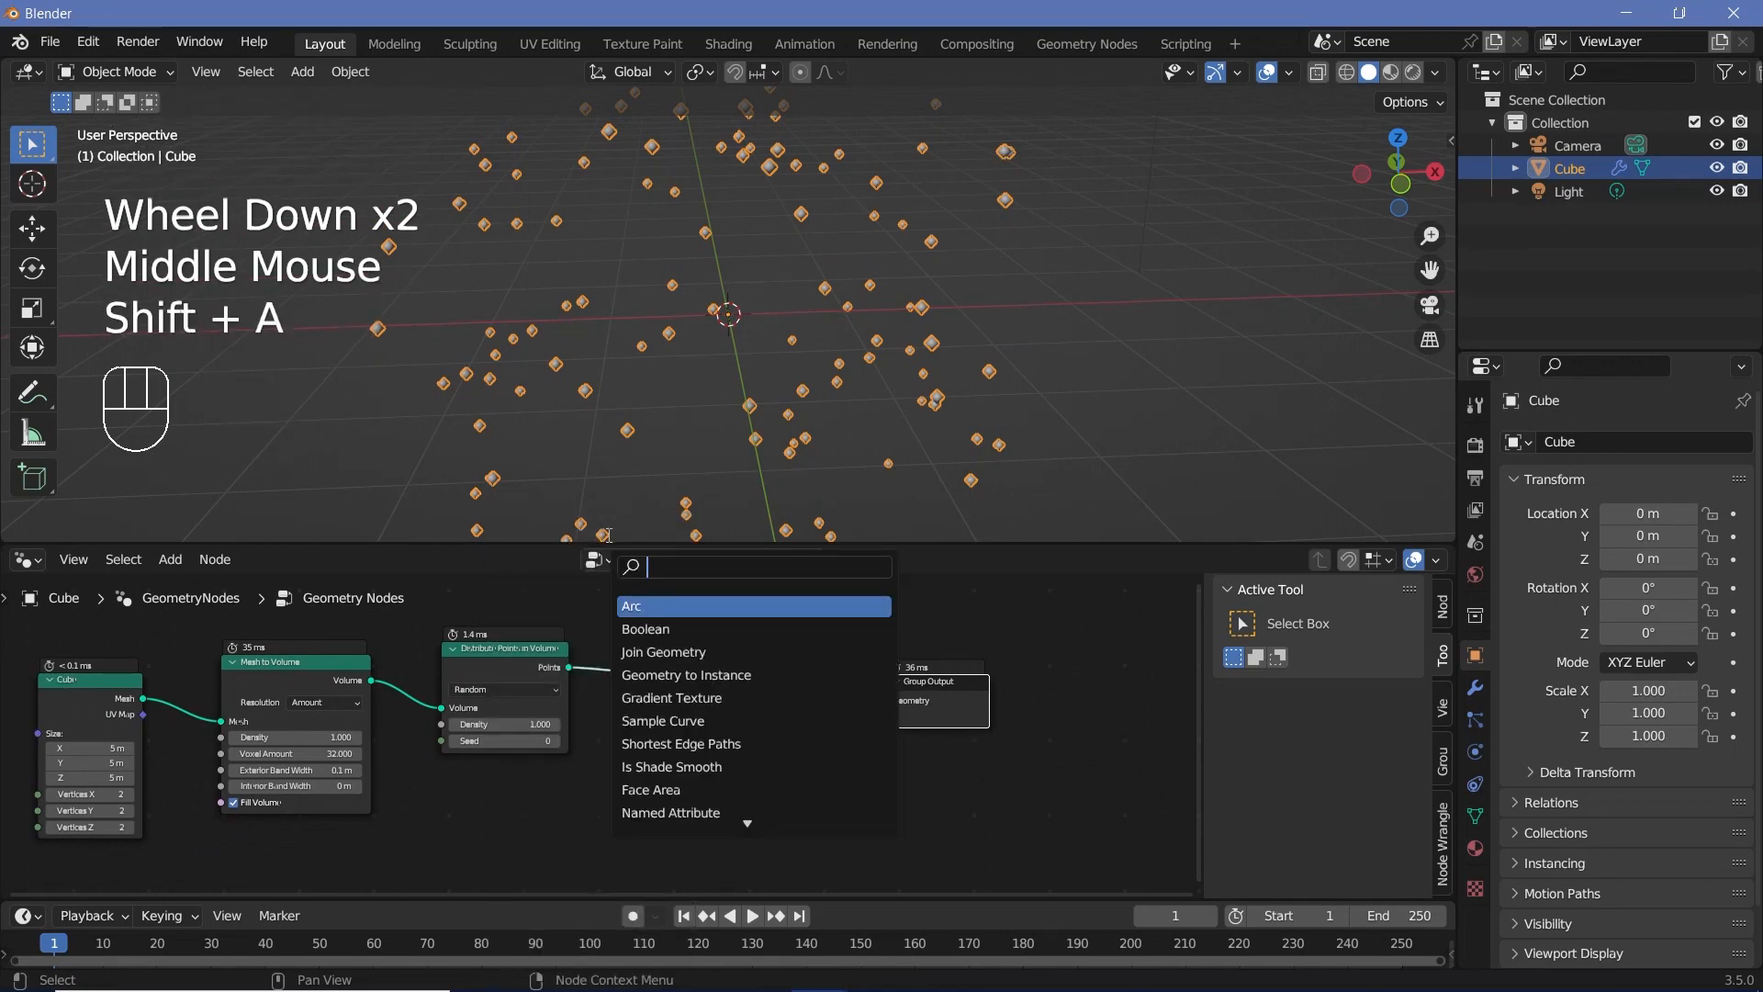
{"action": "type", "text": "instance on"}
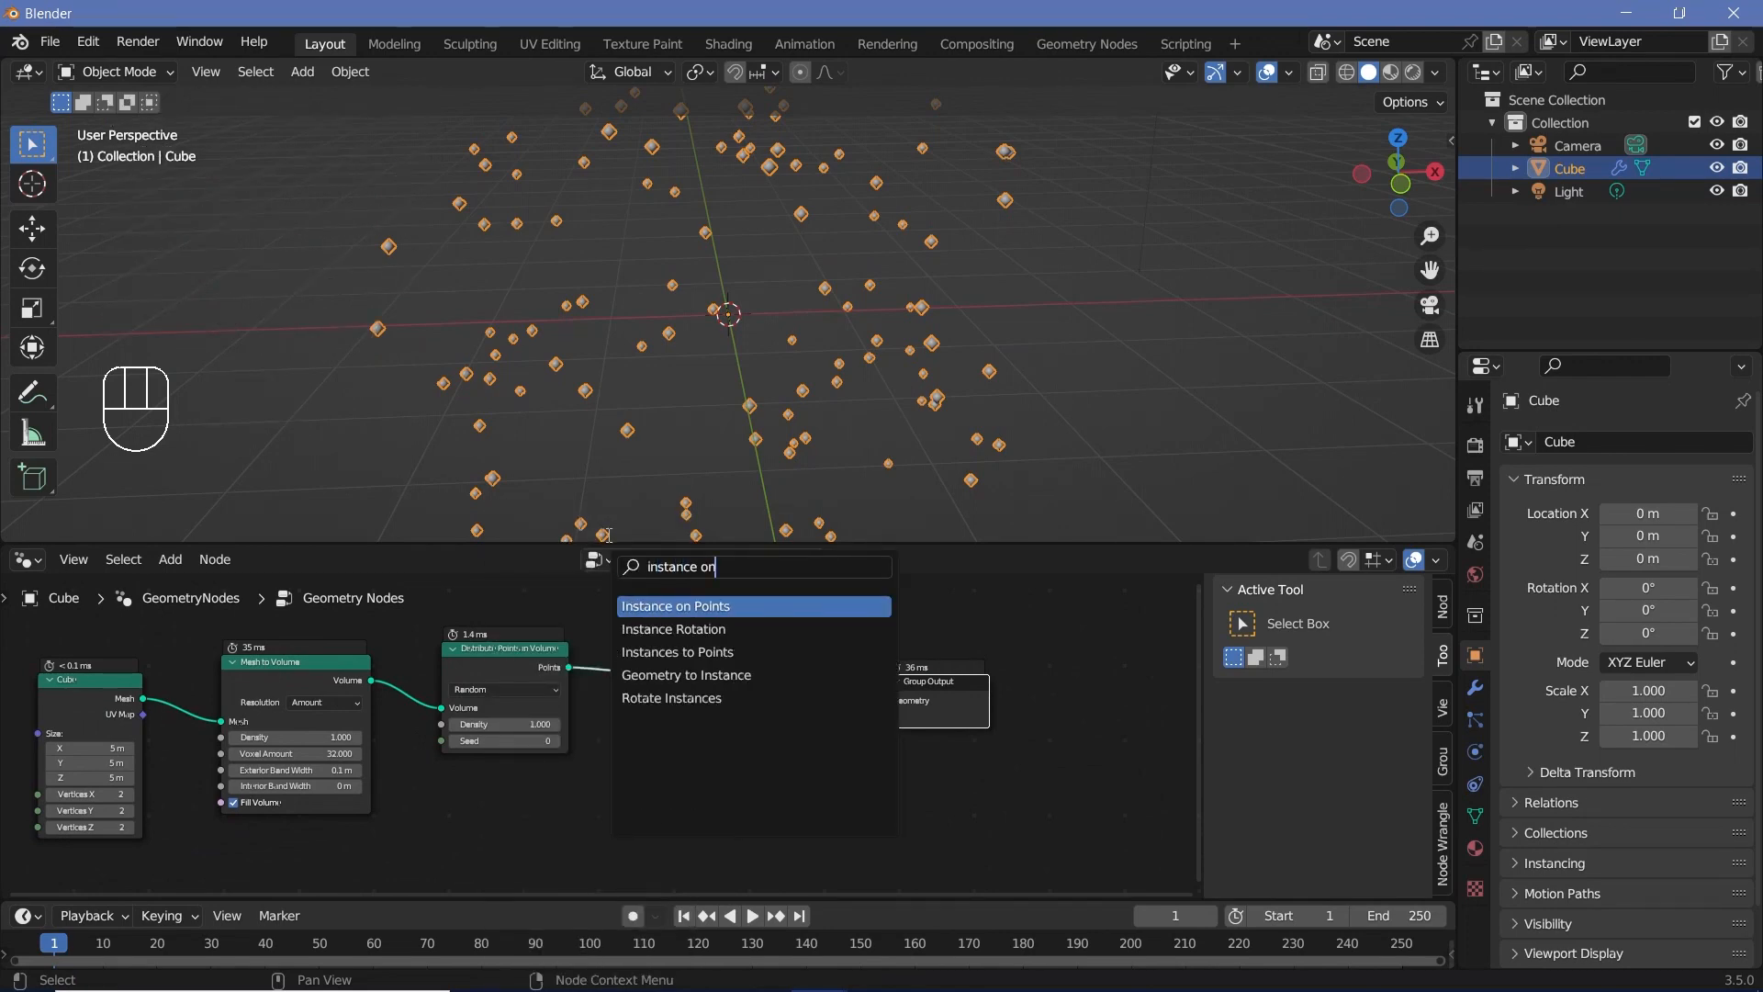
{"action": "key", "text": "Return"}
{"action": "left_click", "coordinate": [567, 742]}
{"action": "middle_click_drag", "start_coordinate": [568, 742], "coordinate": [678, 668]}
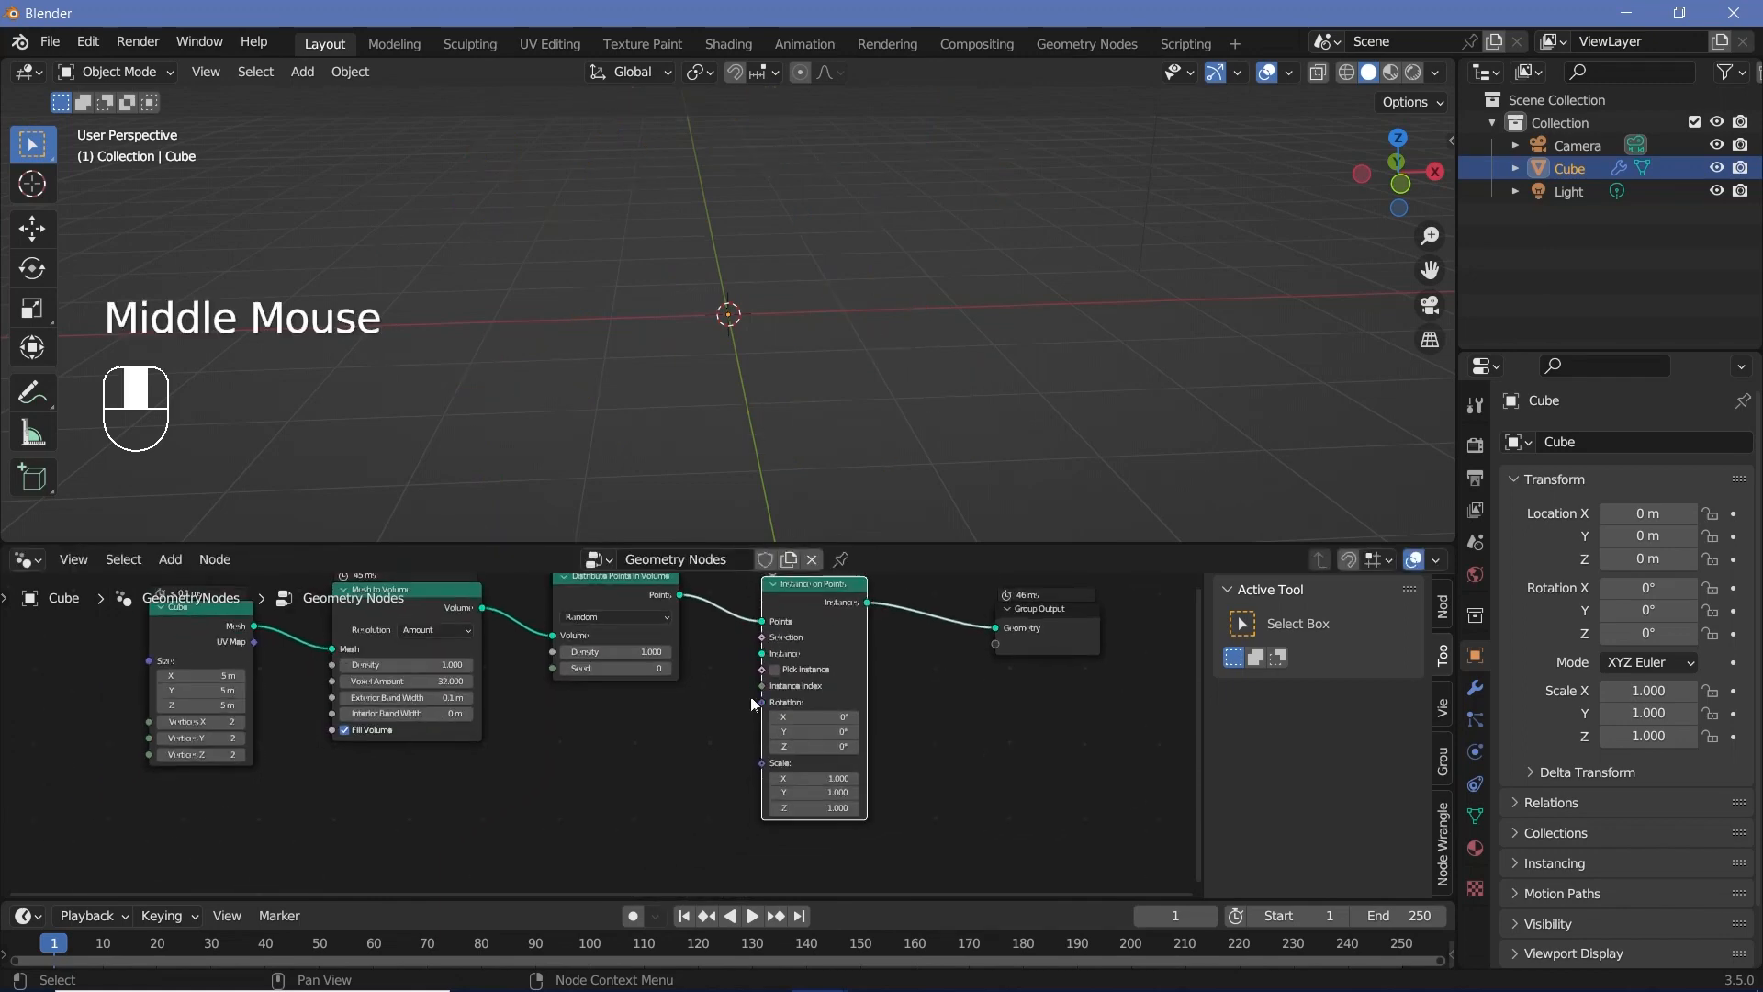
Step: Add an Ico Sphere node with 5 subdivisions and connect its mesh to the Instance input of Instance on Points
{"action": "key", "text": "shift+a"}
{"action": "left_click", "coordinate": [631, 556]}
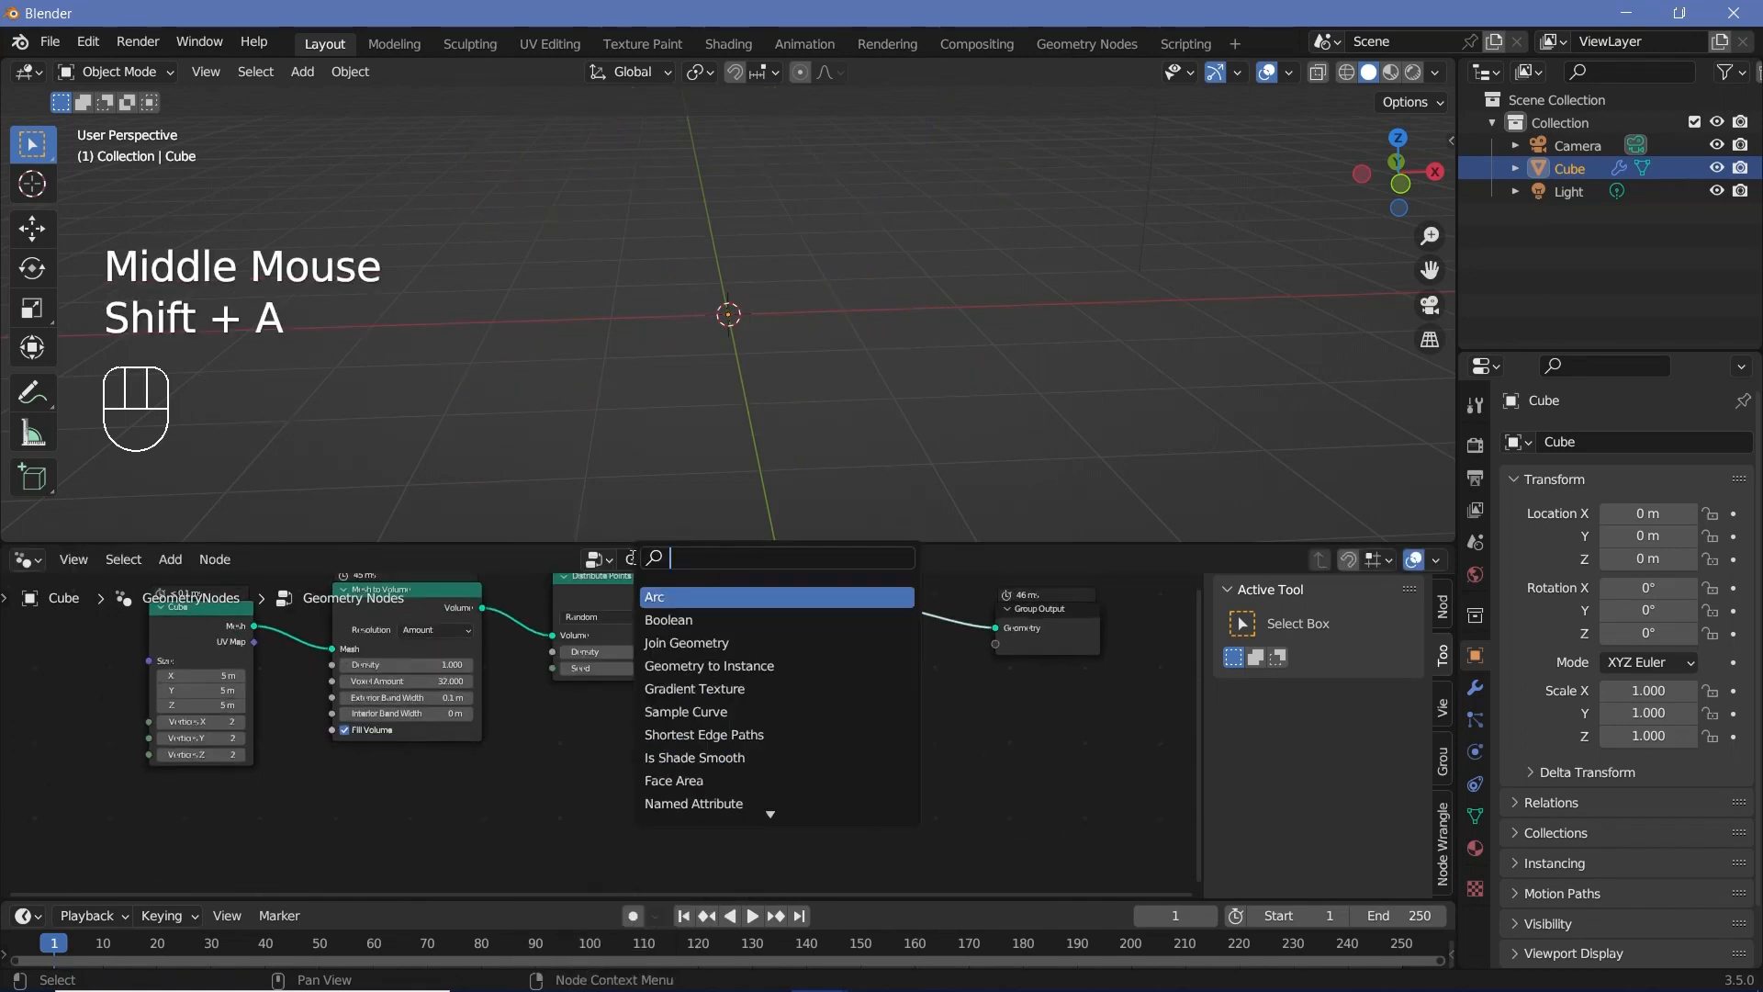
{"action": "type", "text": "icos"}
{"action": "key", "text": "Return"}
{"action": "left_click", "coordinate": [613, 740]}
{"action": "left_click_drag", "start_coordinate": [696, 745], "coordinate": [758, 657]}
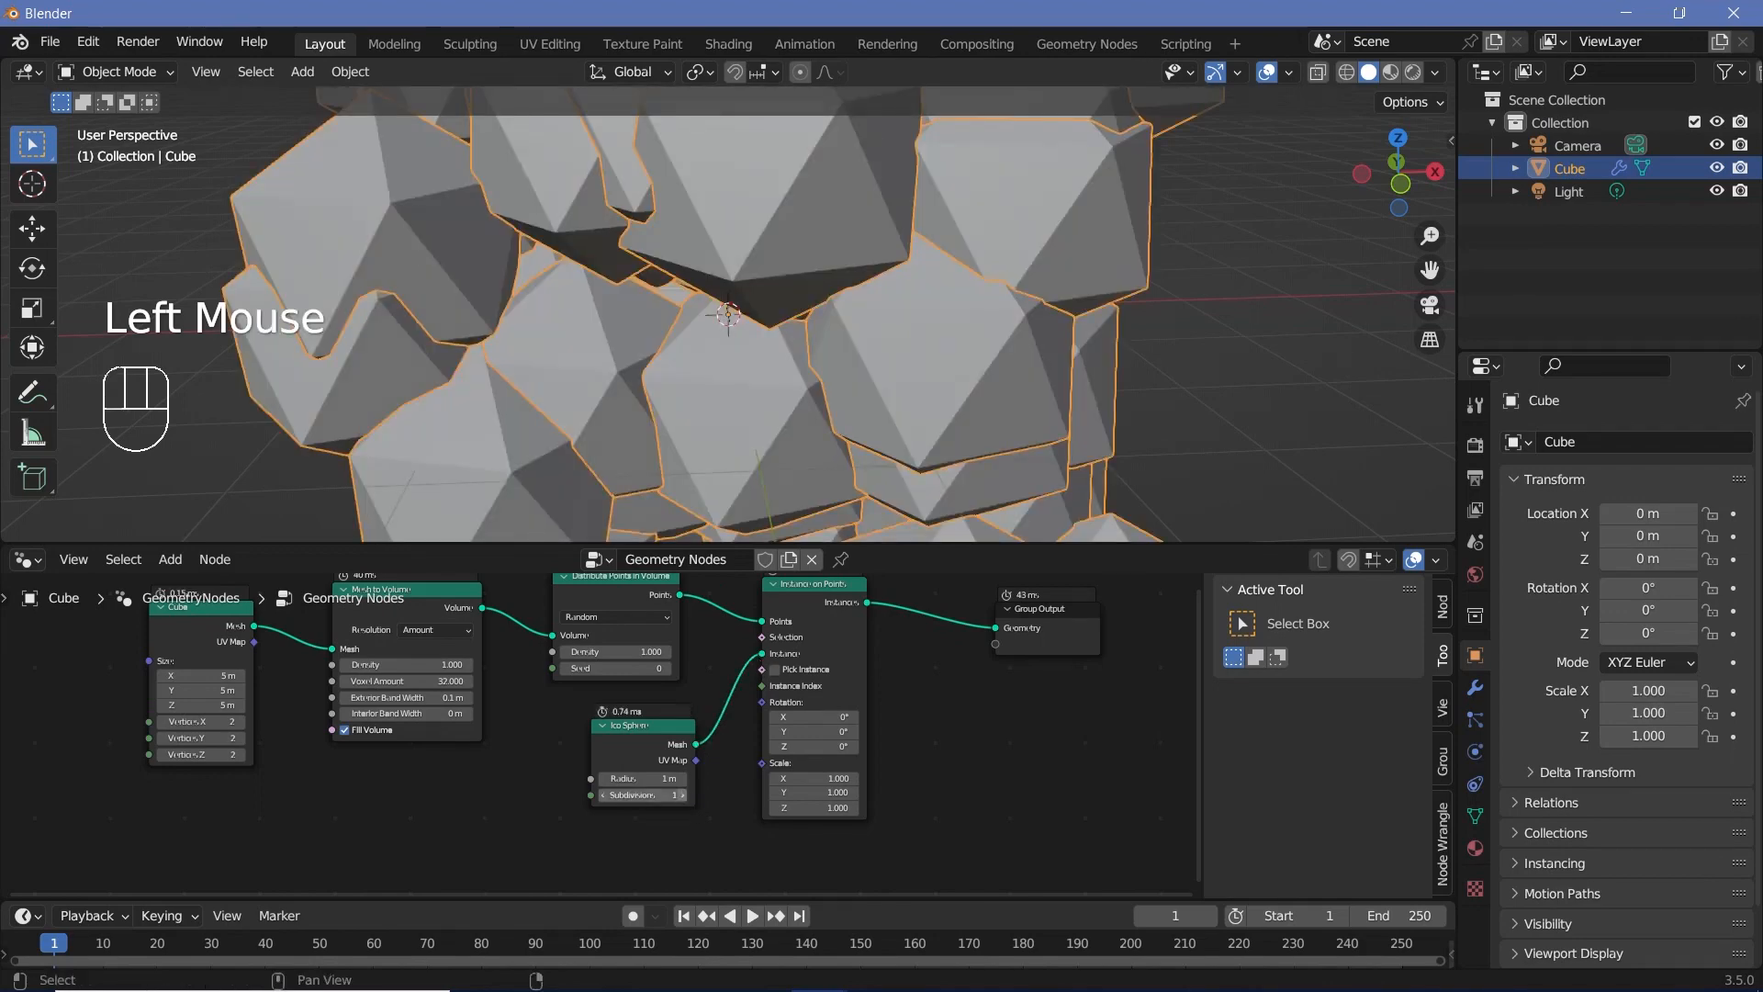
{"action": "triple_click", "coordinate": [682, 796]}
{"action": "left_click", "coordinate": [680, 795]}
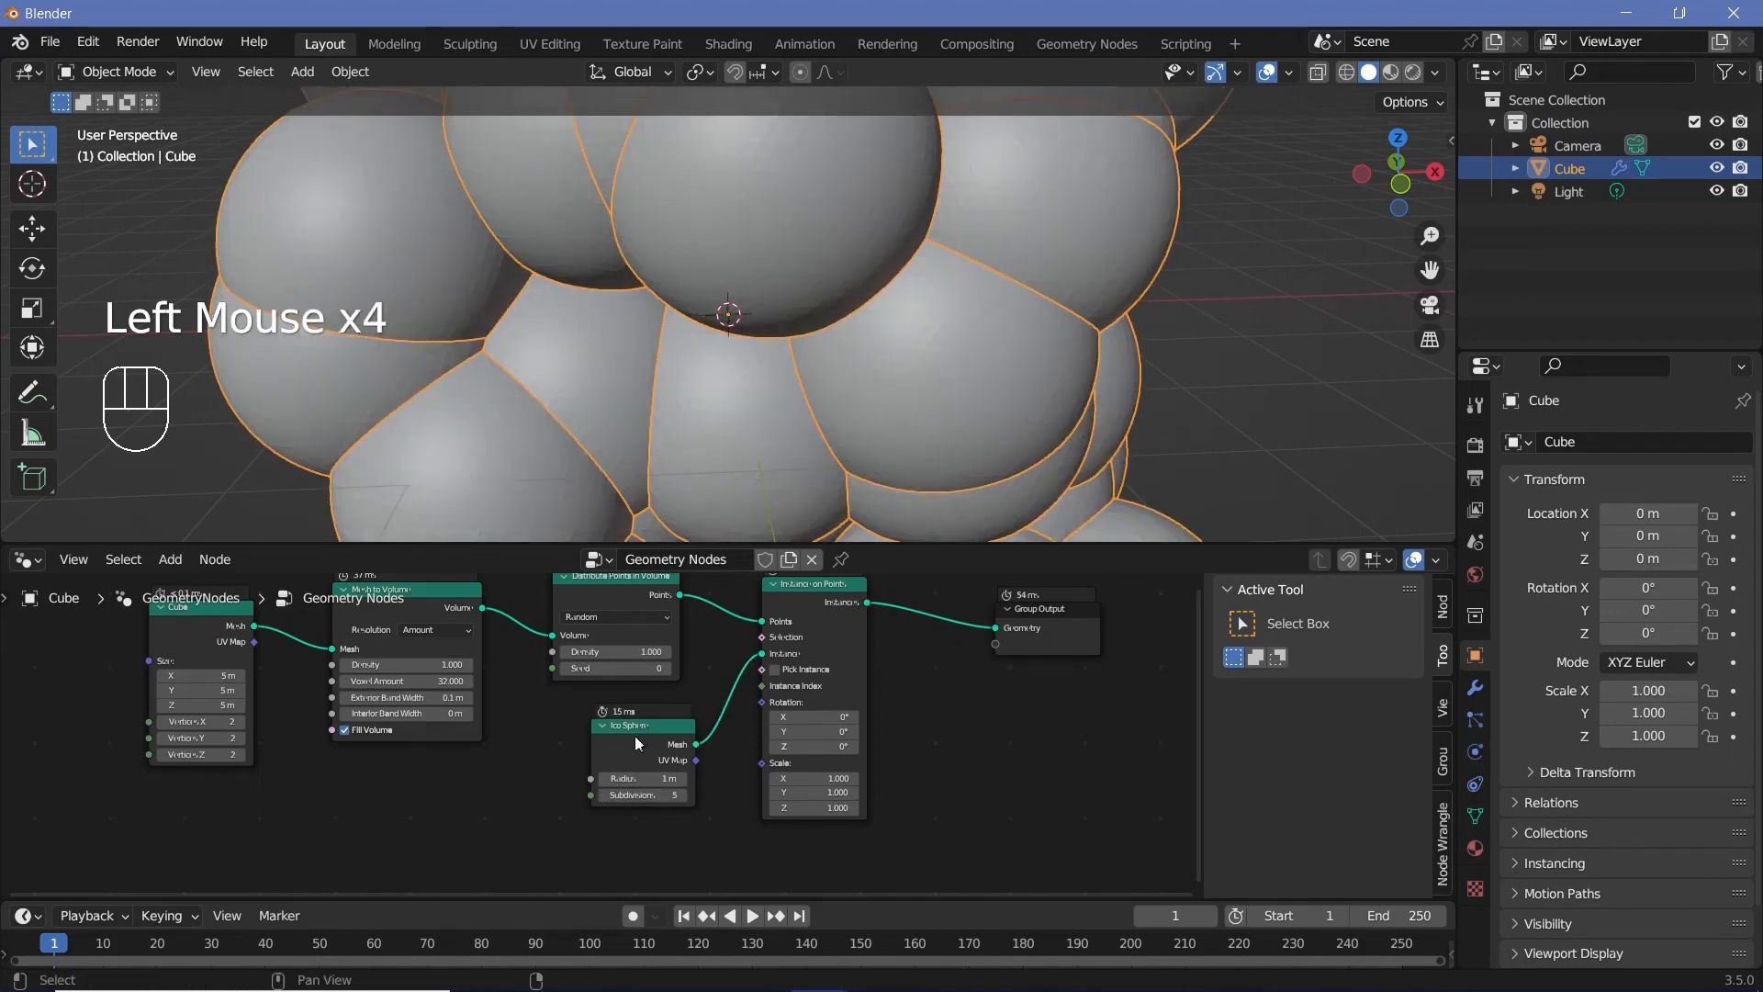
Step: Insert a Set Shade Smooth node between the Ico Sphere and Instance on Points nodes, arranging both beside each other
{"action": "left_click_drag", "start_coordinate": [638, 744], "coordinate": [572, 776]}
{"action": "key", "text": "shift+a"}
{"action": "left_click", "coordinate": [630, 556]}
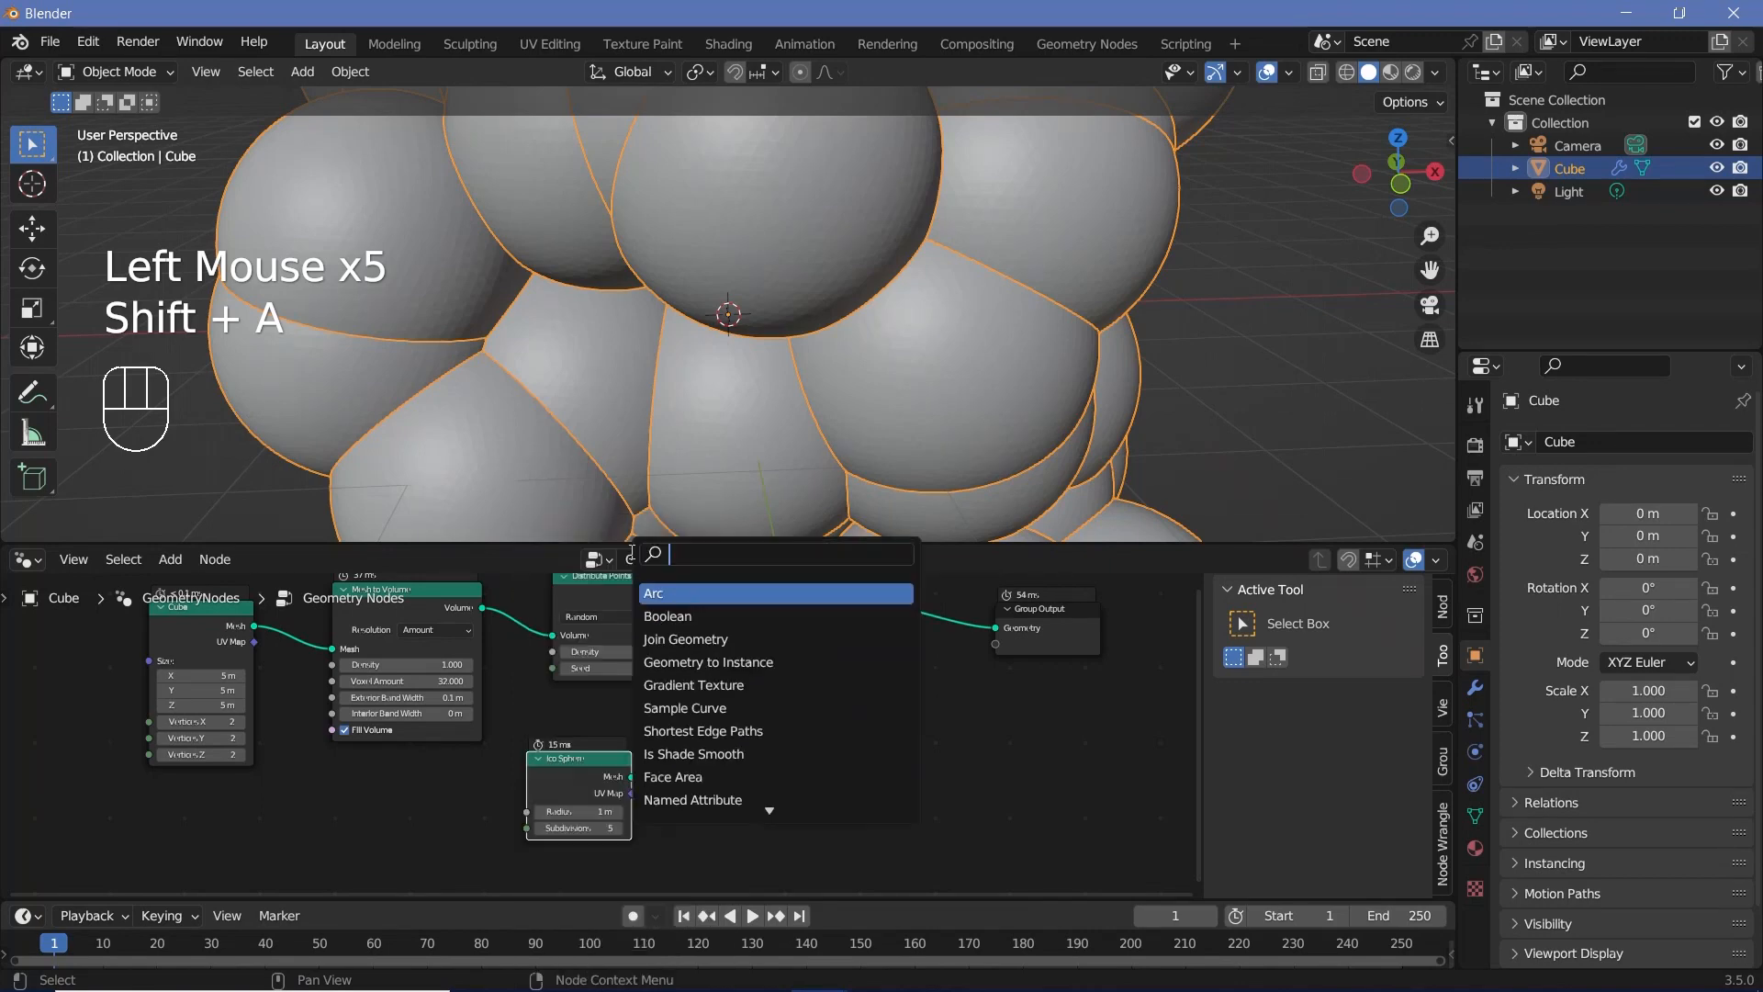
{"action": "type", "text": "set shade"}
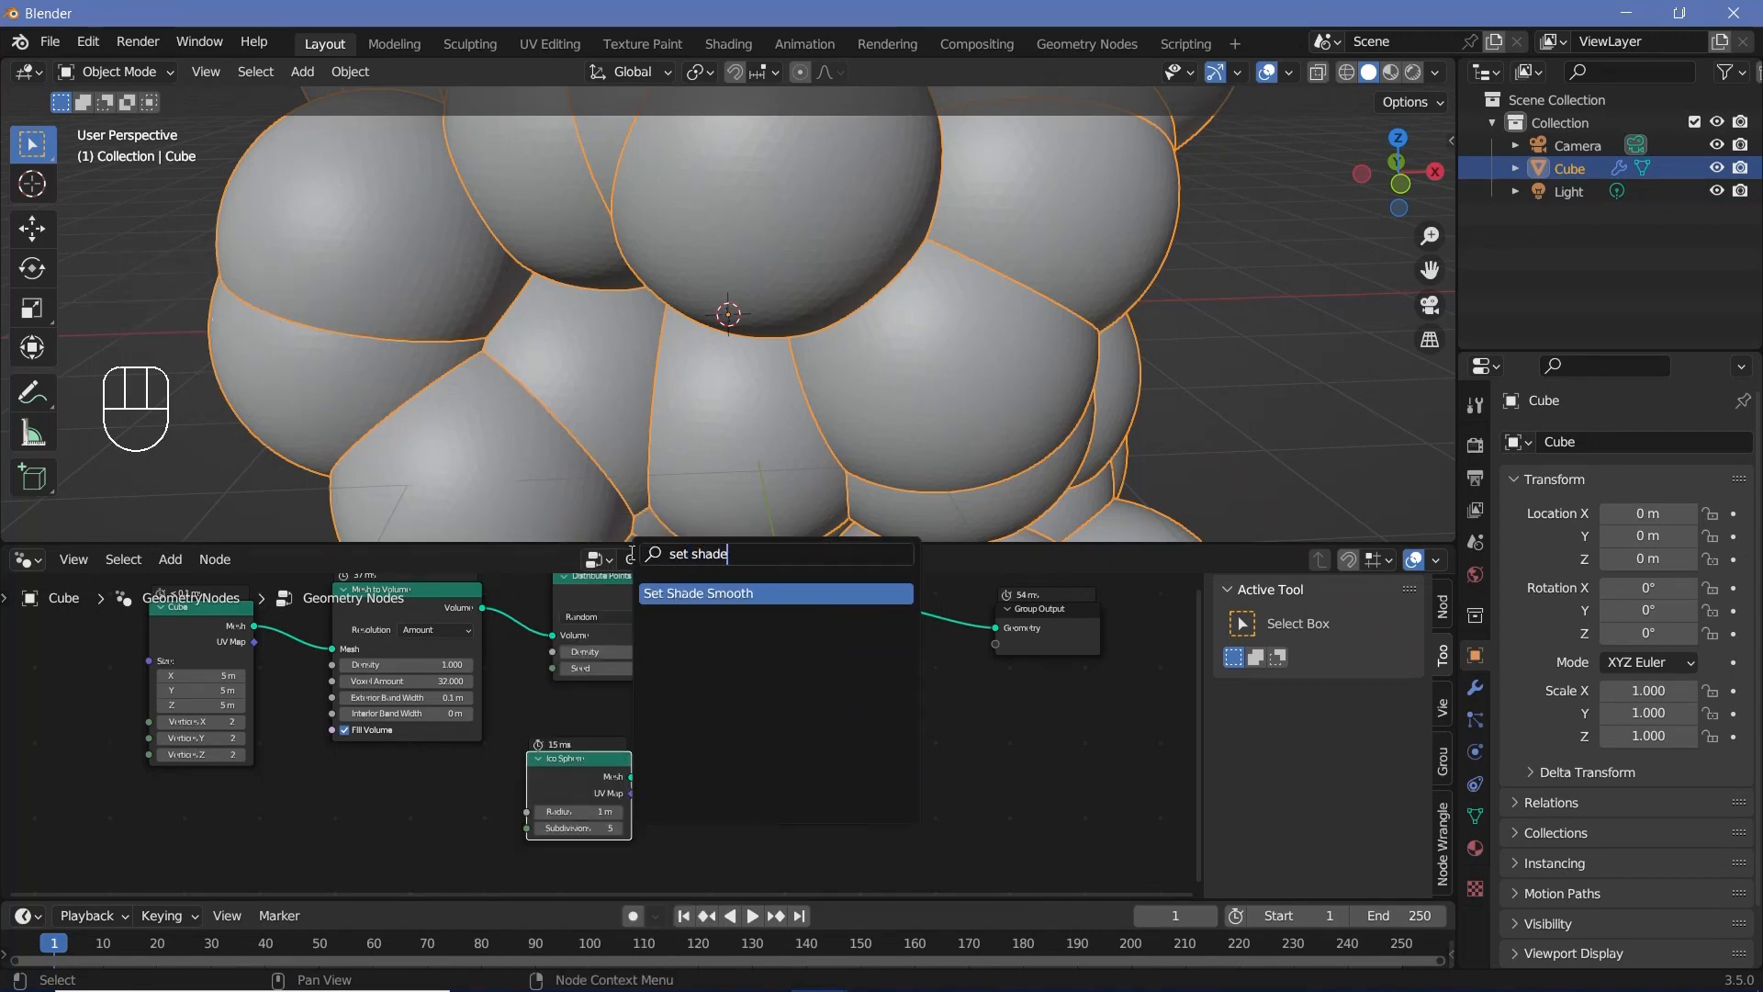
{"action": "key", "text": "Return"}
{"action": "left_click", "coordinate": [689, 776]}
{"action": "left_click_drag", "start_coordinate": [569, 776], "coordinate": [471, 797]}
{"action": "left_click_drag", "start_coordinate": [720, 735], "coordinate": [603, 774]}
Step: Set the Ico Sphere node's radius to 0.1 m
{"action": "middle_click_drag", "start_coordinate": [630, 368], "coordinate": [742, 365]}
{"action": "scroll", "coordinate": [491, 855], "scroll_direction": "up", "scroll_amount": 2}
{"action": "middle_click_drag", "start_coordinate": [478, 855], "coordinate": [535, 754]}
{"action": "scroll", "coordinate": [535, 754], "scroll_direction": "up", "scroll_amount": 2}
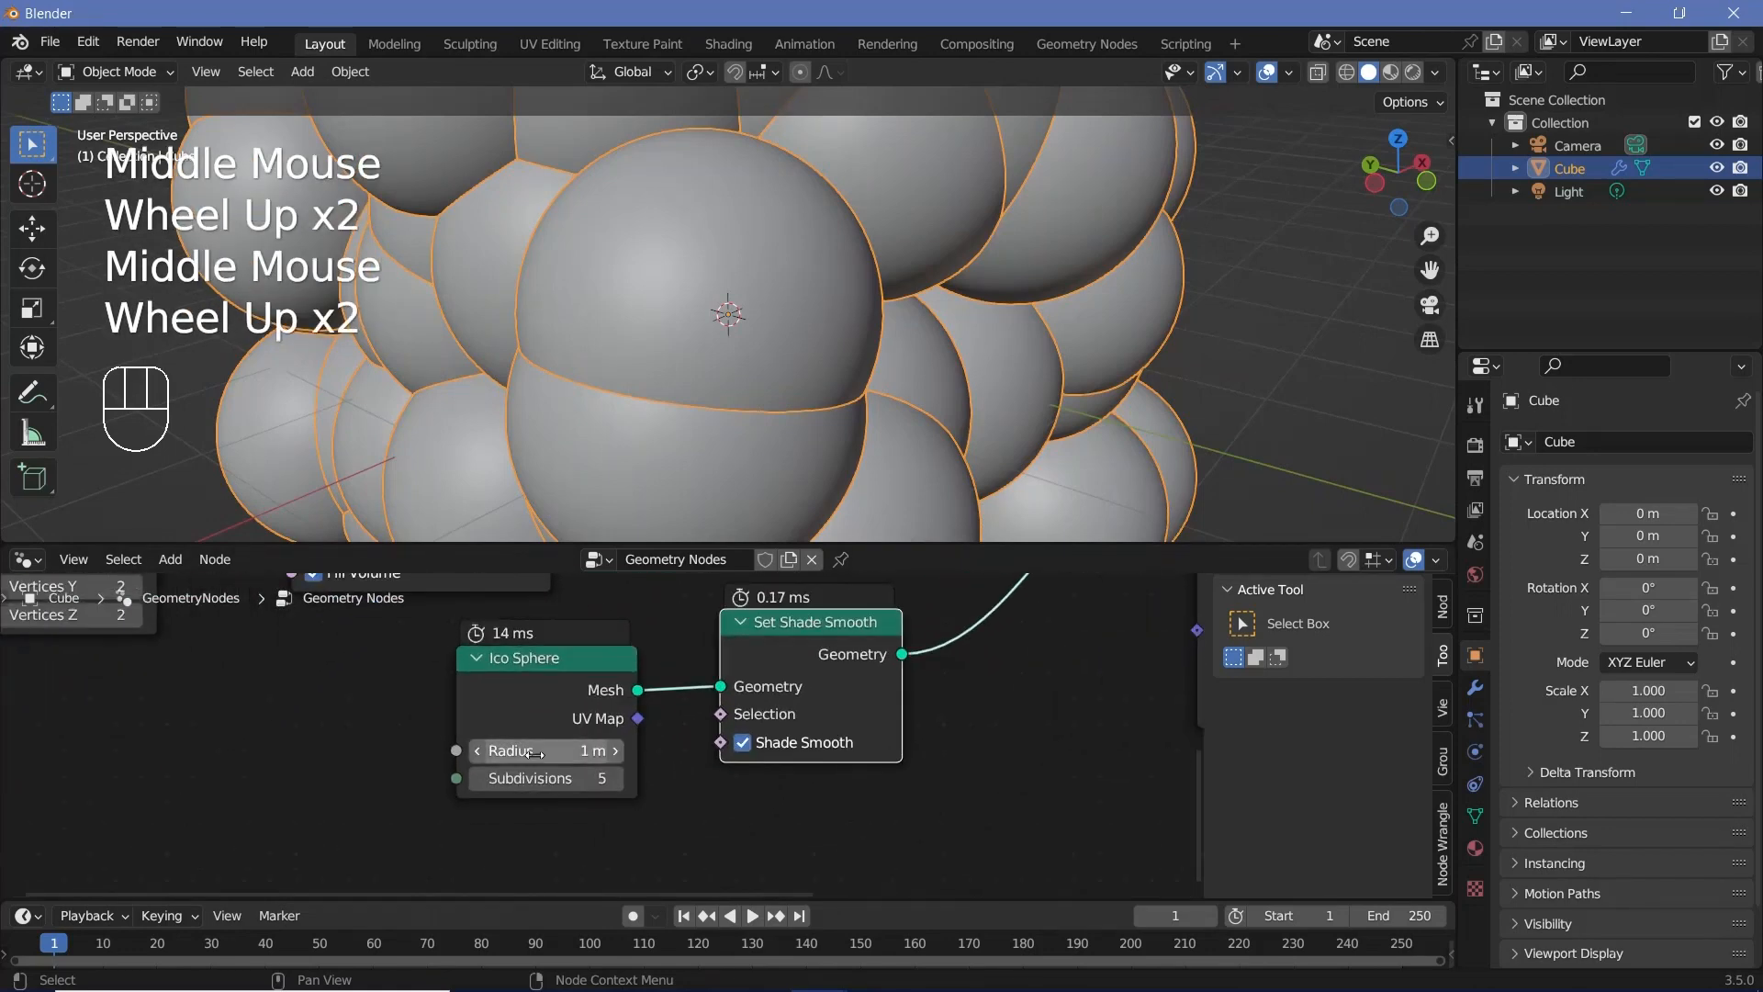
{"action": "left_click", "coordinate": [536, 751]}
{"action": "type", "text": "0.1"}
{"action": "key", "text": "Return"}
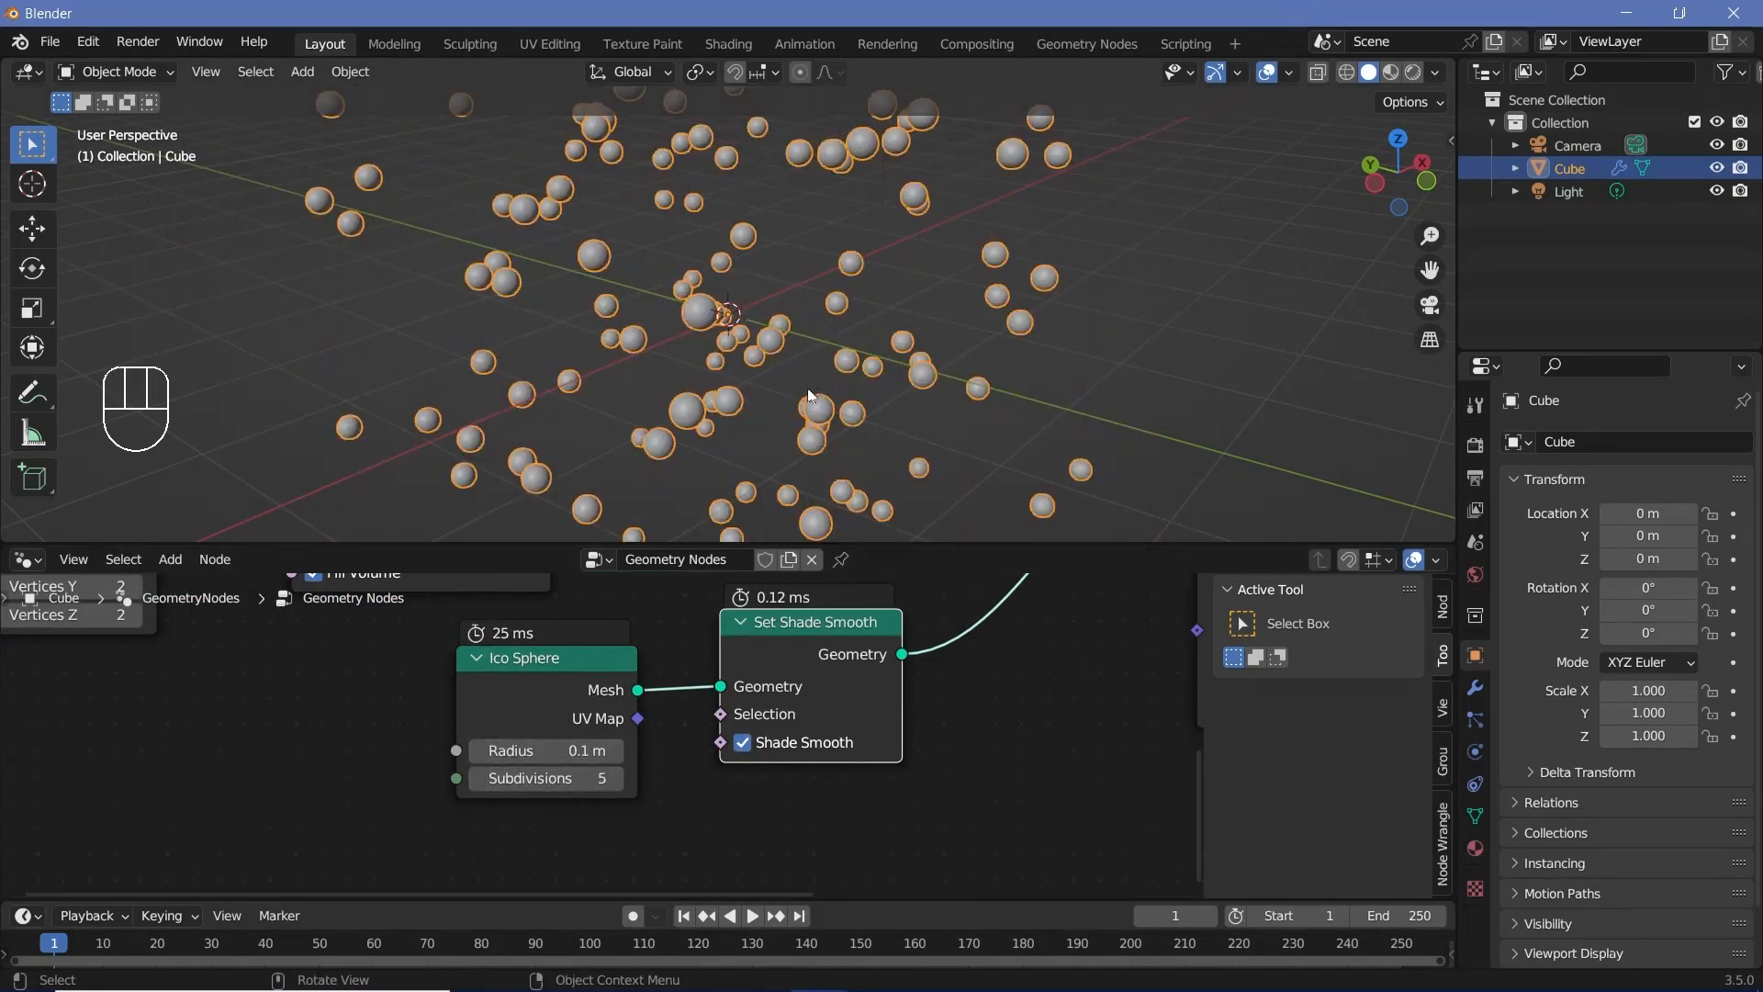
Step: Move the Group Output node farther away and insert a Set Position node between it and Instance on Points
{"action": "middle_click_drag", "start_coordinate": [809, 395], "coordinate": [556, 444]}
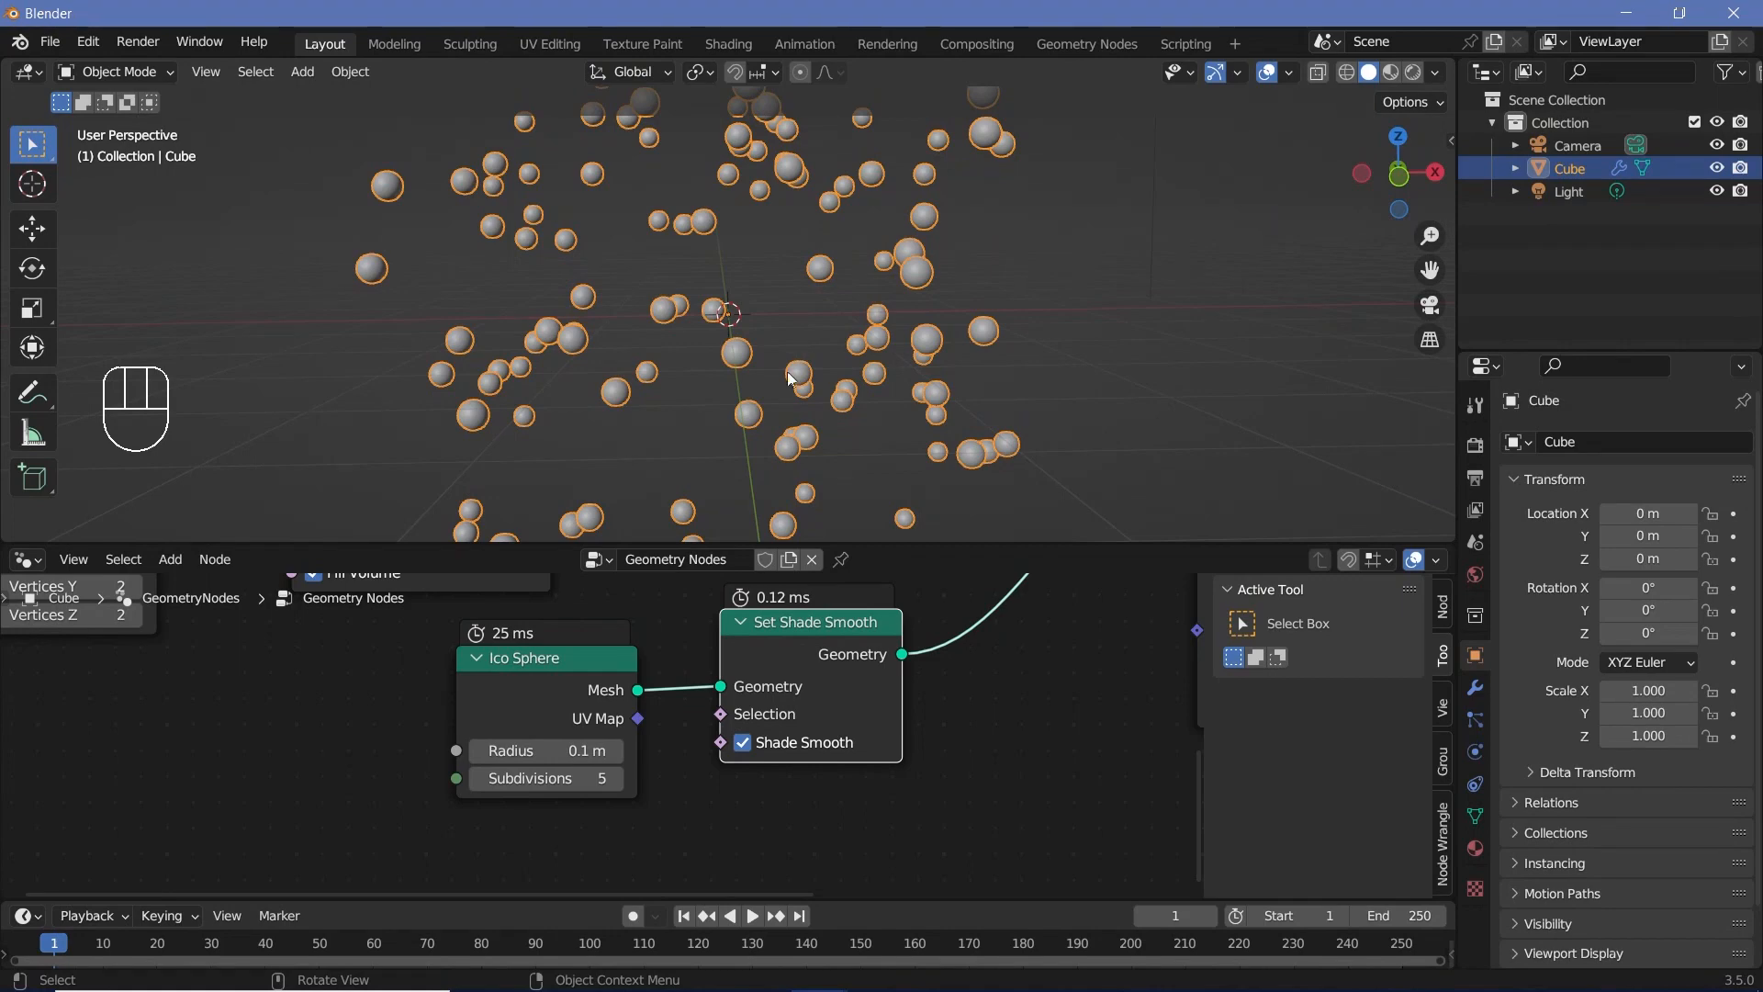
{"action": "scroll", "coordinate": [907, 630], "scroll_direction": "down", "scroll_amount": 2}
{"action": "middle_click_drag", "start_coordinate": [908, 630], "coordinate": [871, 672]}
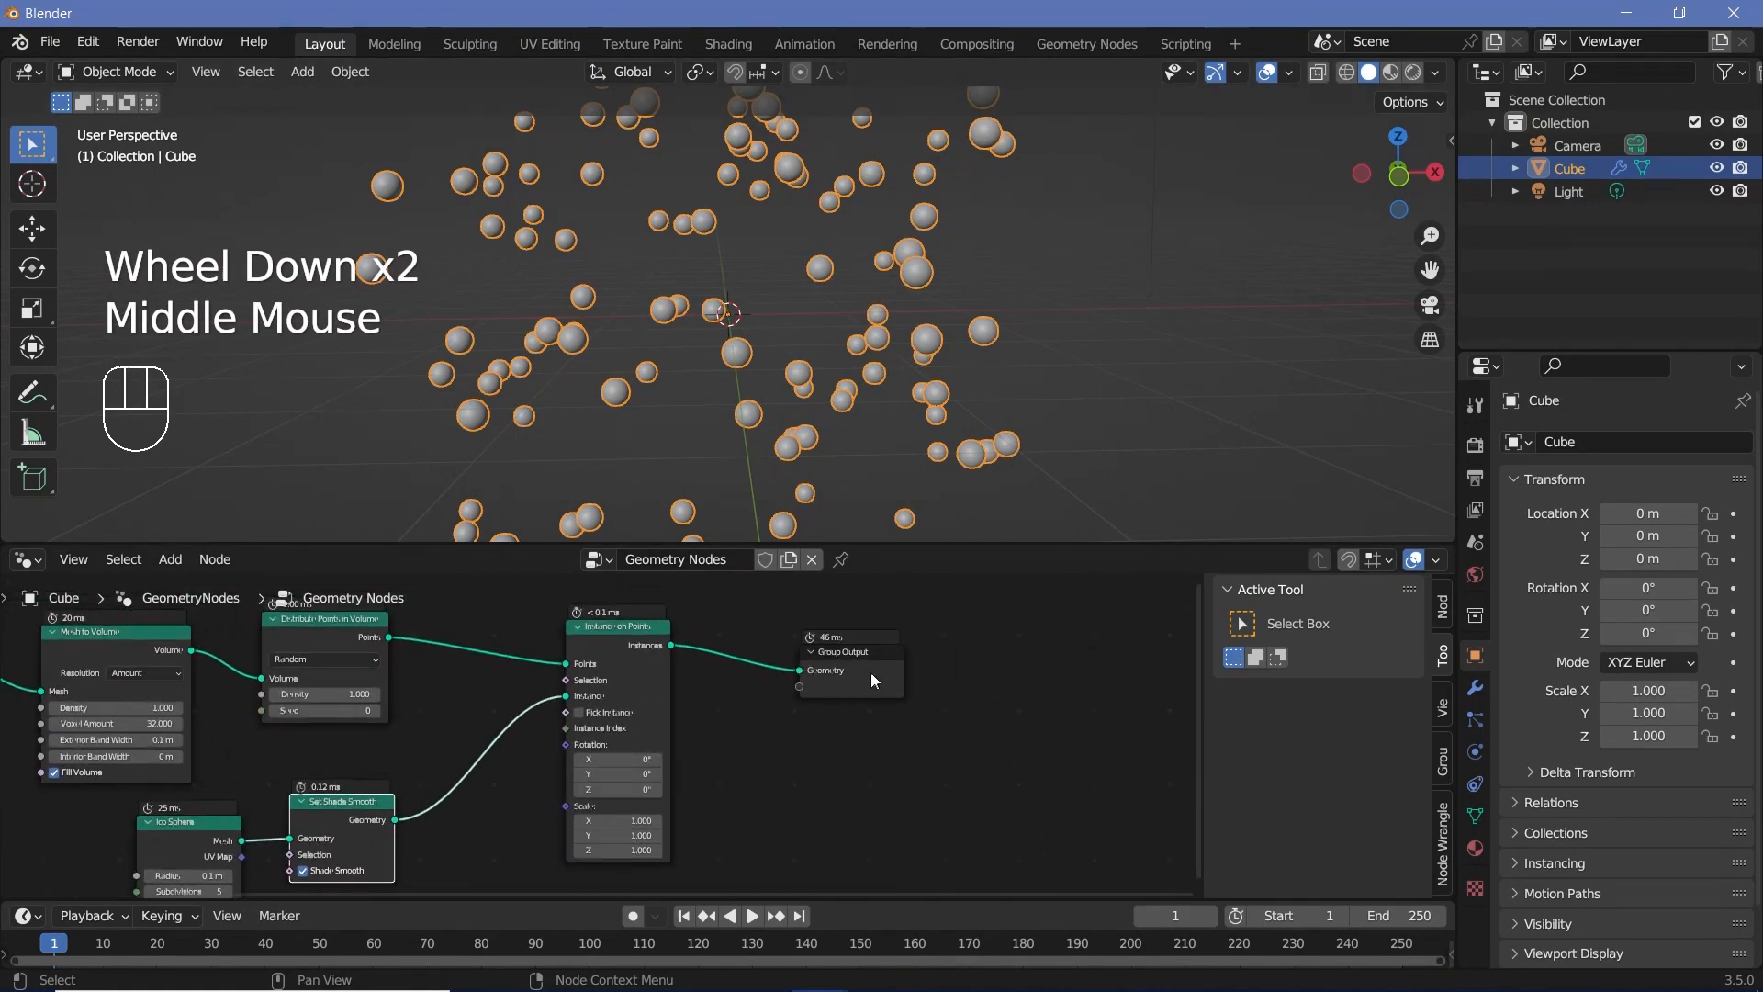
{"action": "left_click_drag", "start_coordinate": [871, 673], "coordinate": [1197, 645]}
{"action": "middle_click_drag", "start_coordinate": [906, 753], "coordinate": [751, 776]}
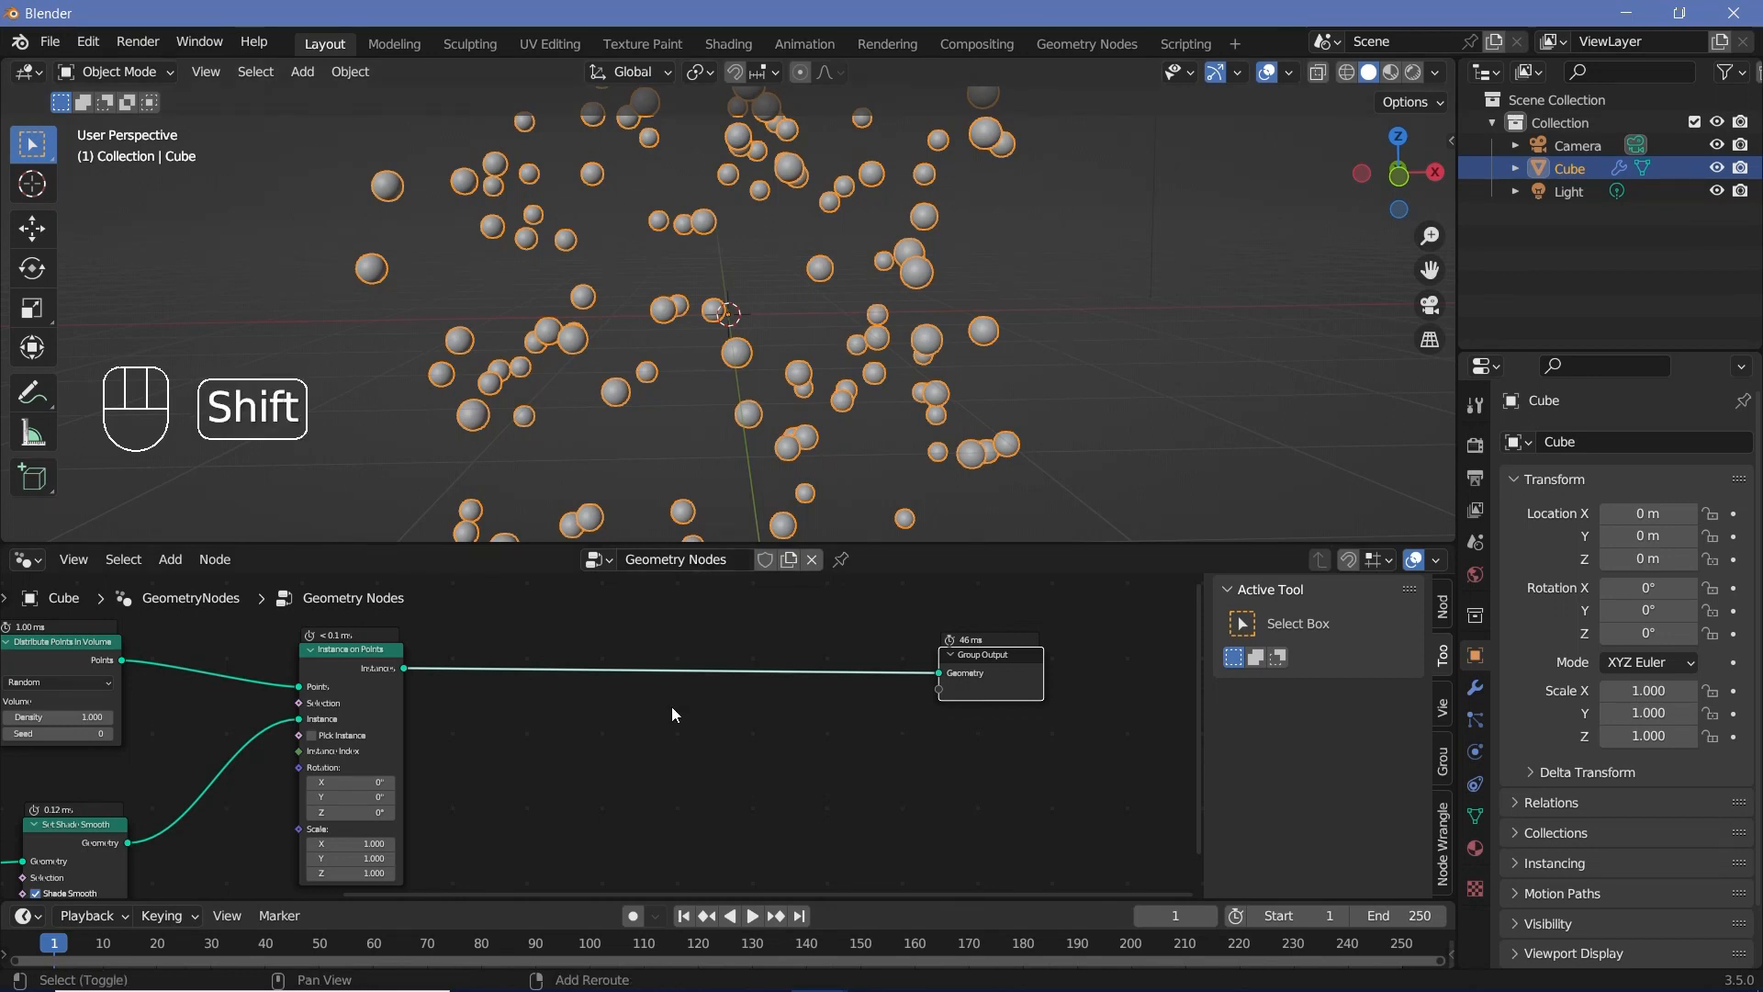
{"action": "key", "text": "shift+a"}
{"action": "type", "text": "set pos"}
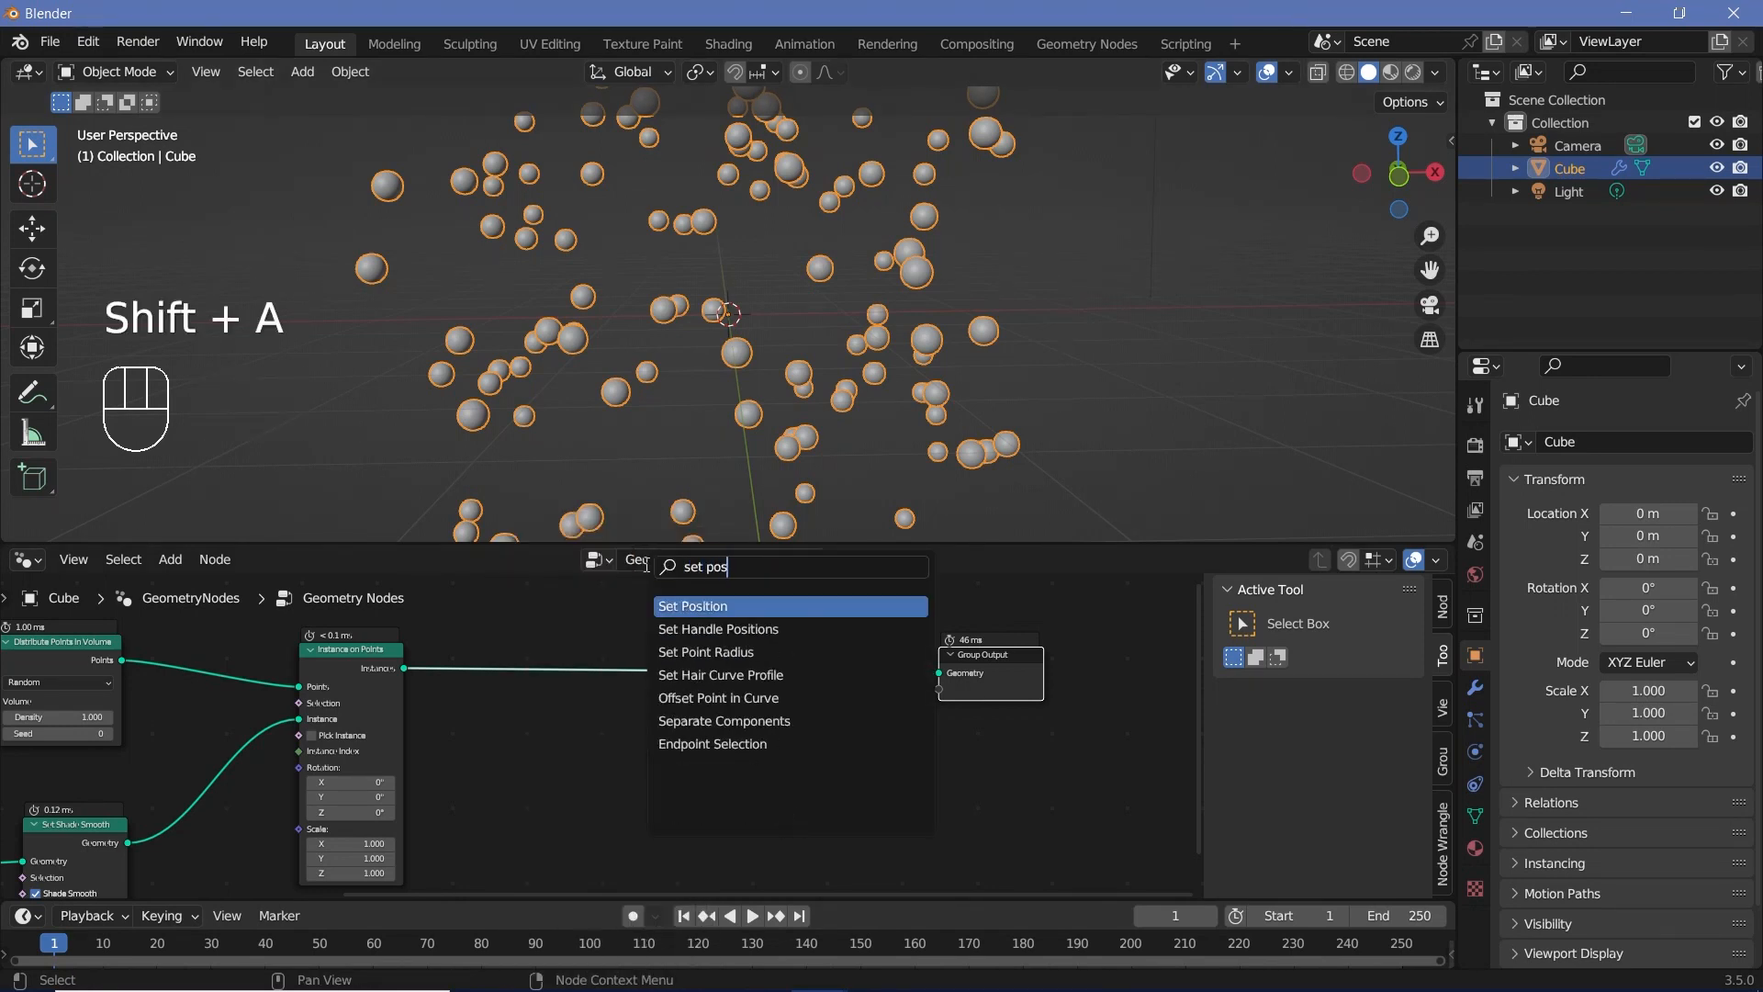
{"action": "key", "text": "Return"}
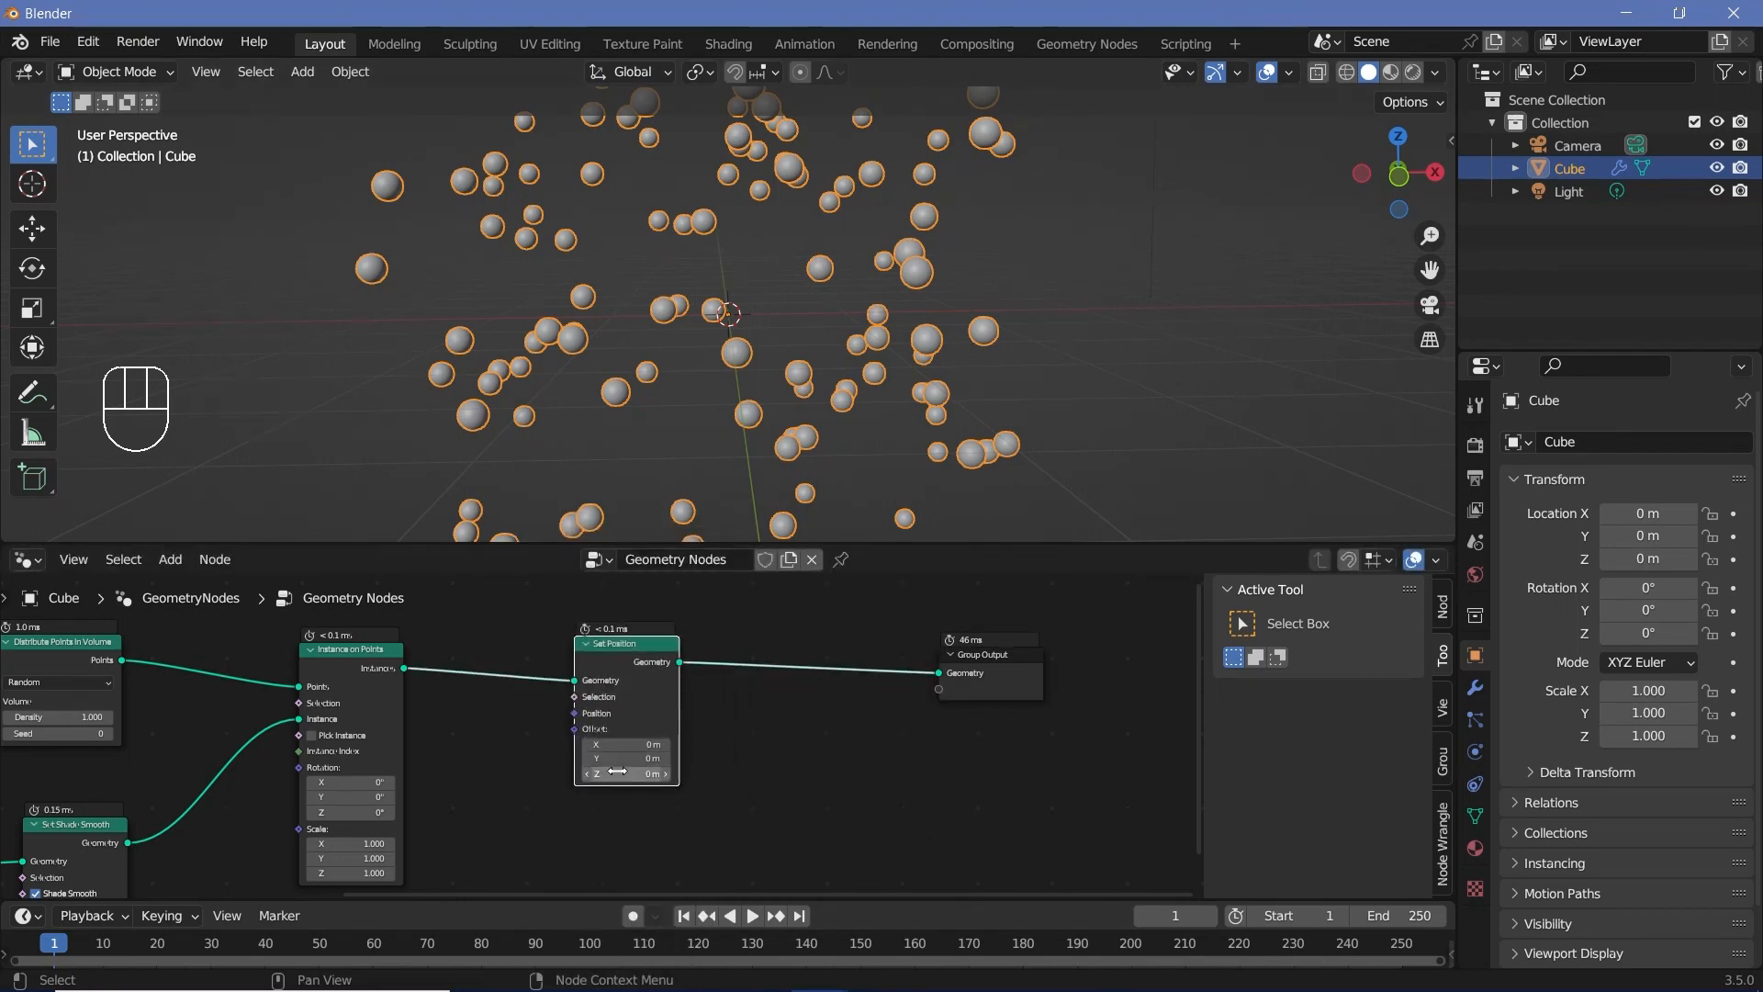
Step: Add a Noise Texture node and connect its Color output to the Offset input of the Set Position node
{"action": "left_click", "coordinate": [718, 689]}
{"action": "middle_click_drag", "start_coordinate": [668, 737], "coordinate": [703, 695]}
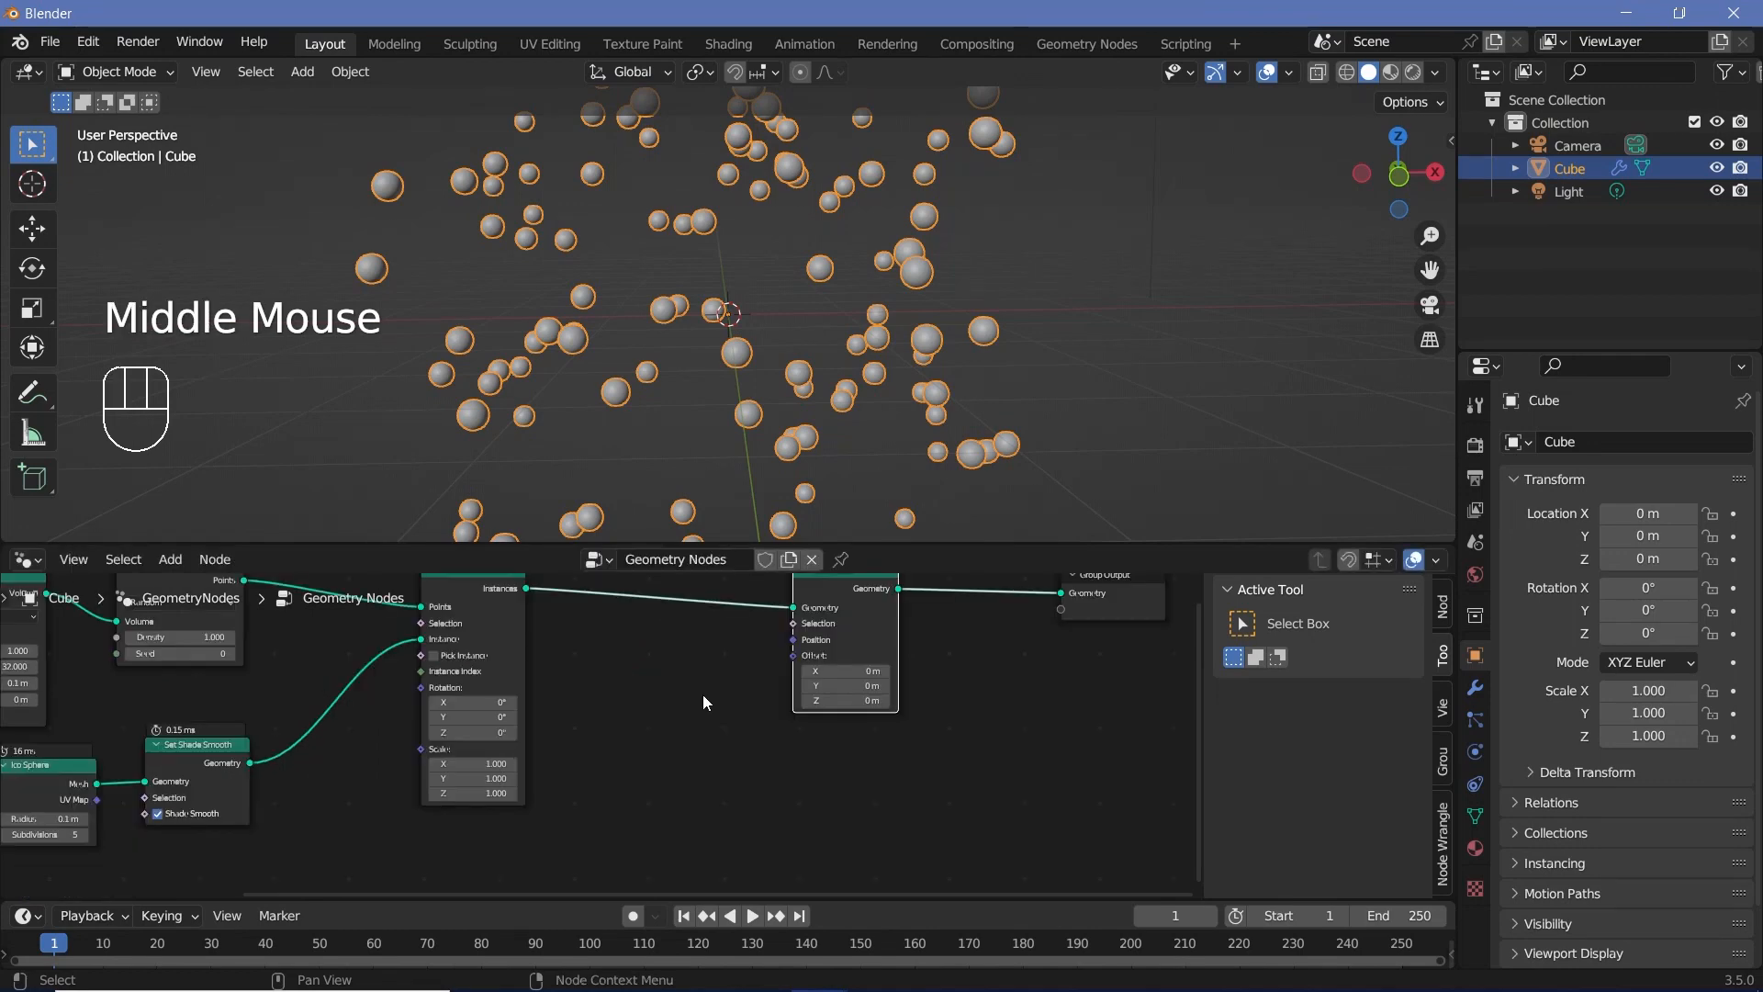
{"action": "key", "text": "shift+a"}
{"action": "mouse_move", "coordinate": [654, 565]}
{"action": "type", "text": "noise"}
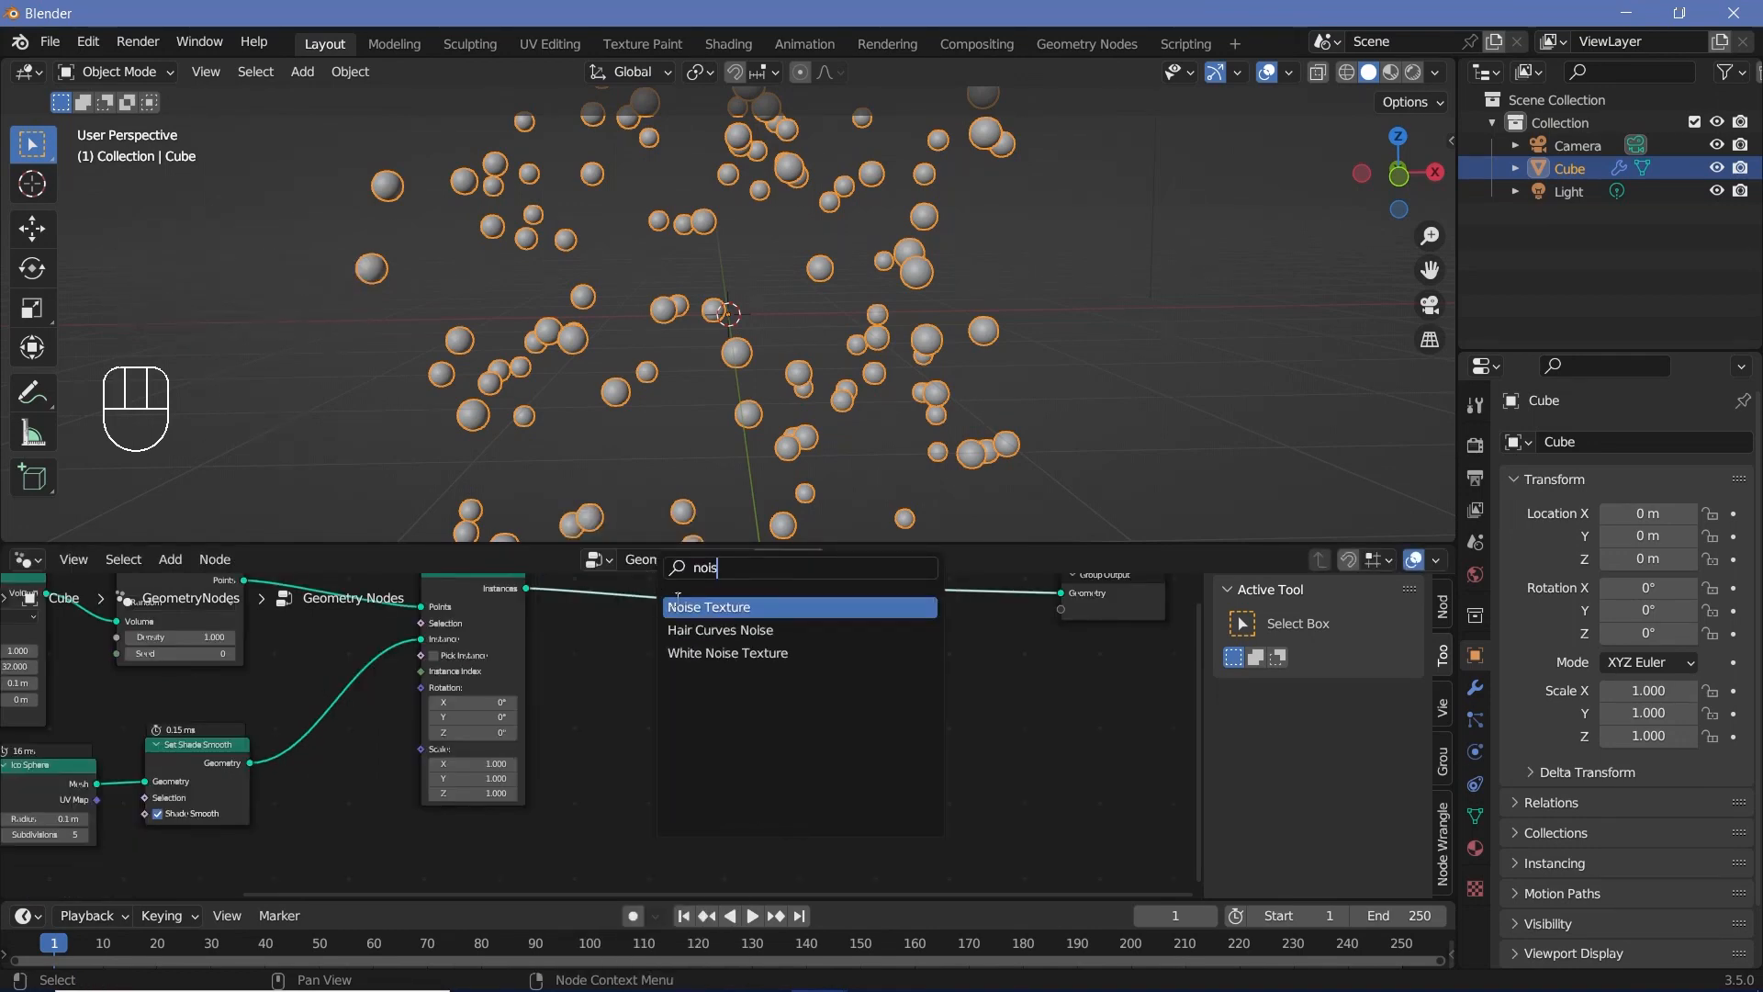
{"action": "key", "text": "Return"}
{"action": "left_click_drag", "start_coordinate": [697, 749], "coordinate": [804, 654]}
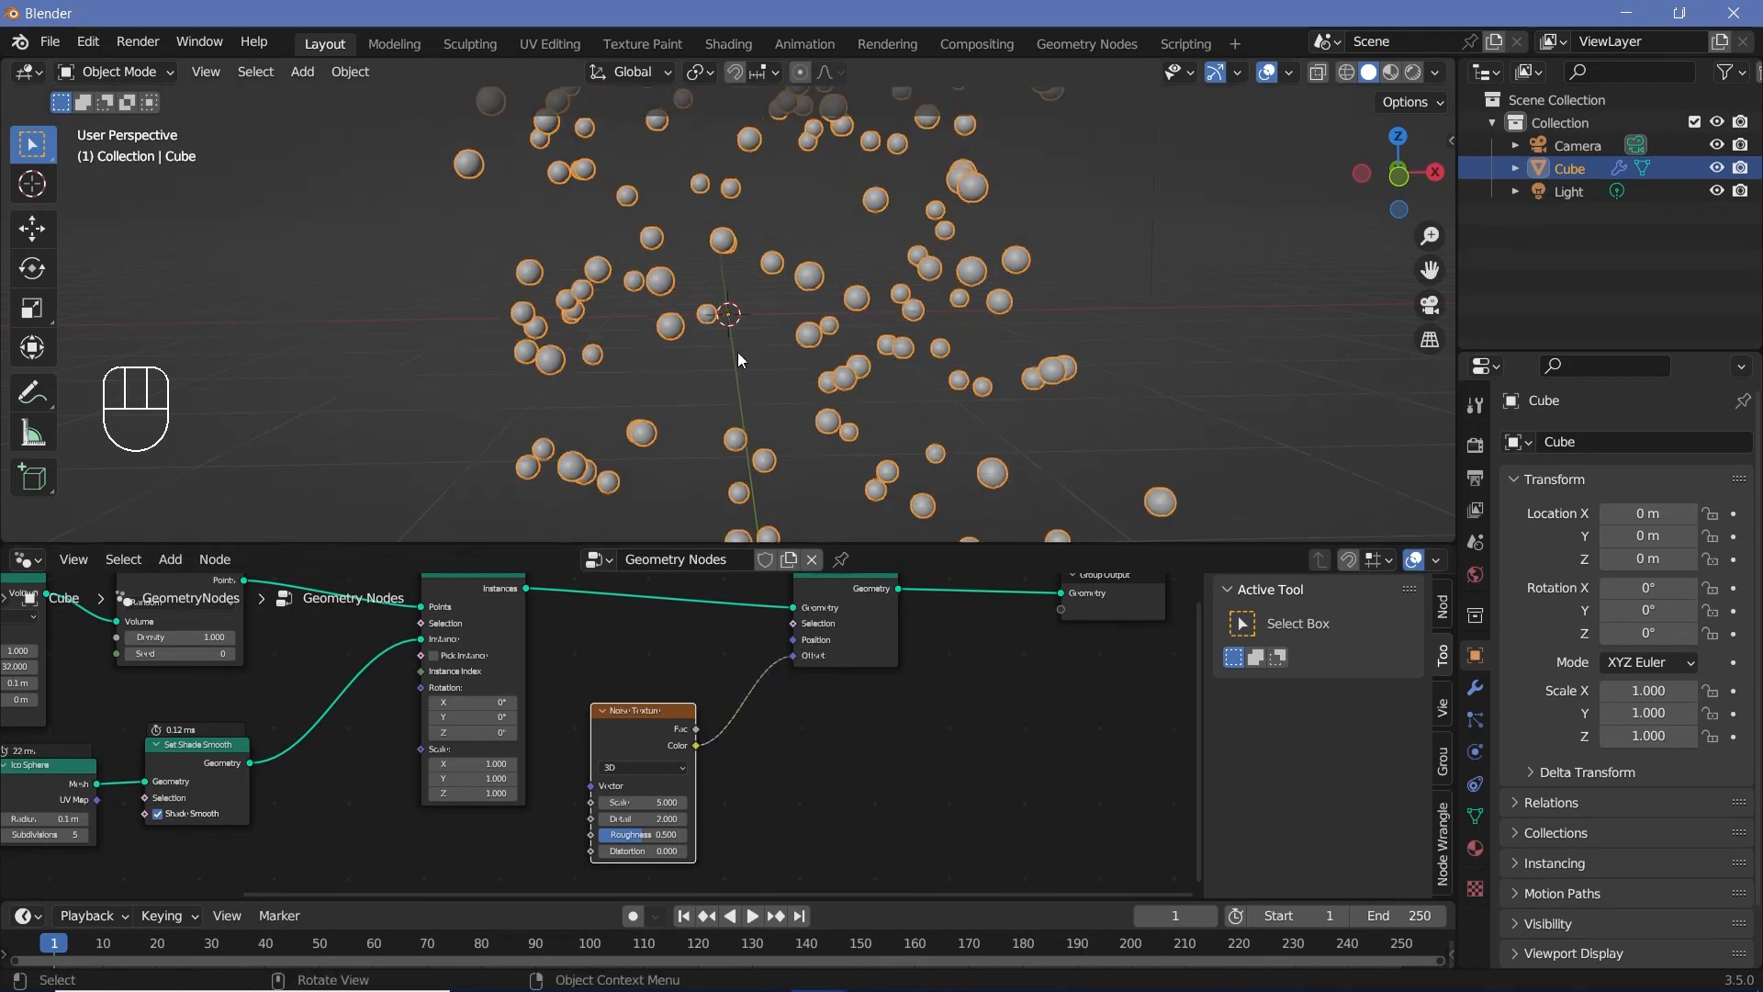
Step: Move the Set Position node farther from the Noise Texture node to make room between them
{"action": "scroll", "coordinate": [736, 351], "scroll_direction": "down", "scroll_amount": 2}
{"action": "middle_click_drag", "start_coordinate": [753, 284], "coordinate": [801, 251]}
{"action": "left_click", "coordinate": [864, 601]}
{"action": "left_click_drag", "start_coordinate": [864, 602], "coordinate": [932, 621]}
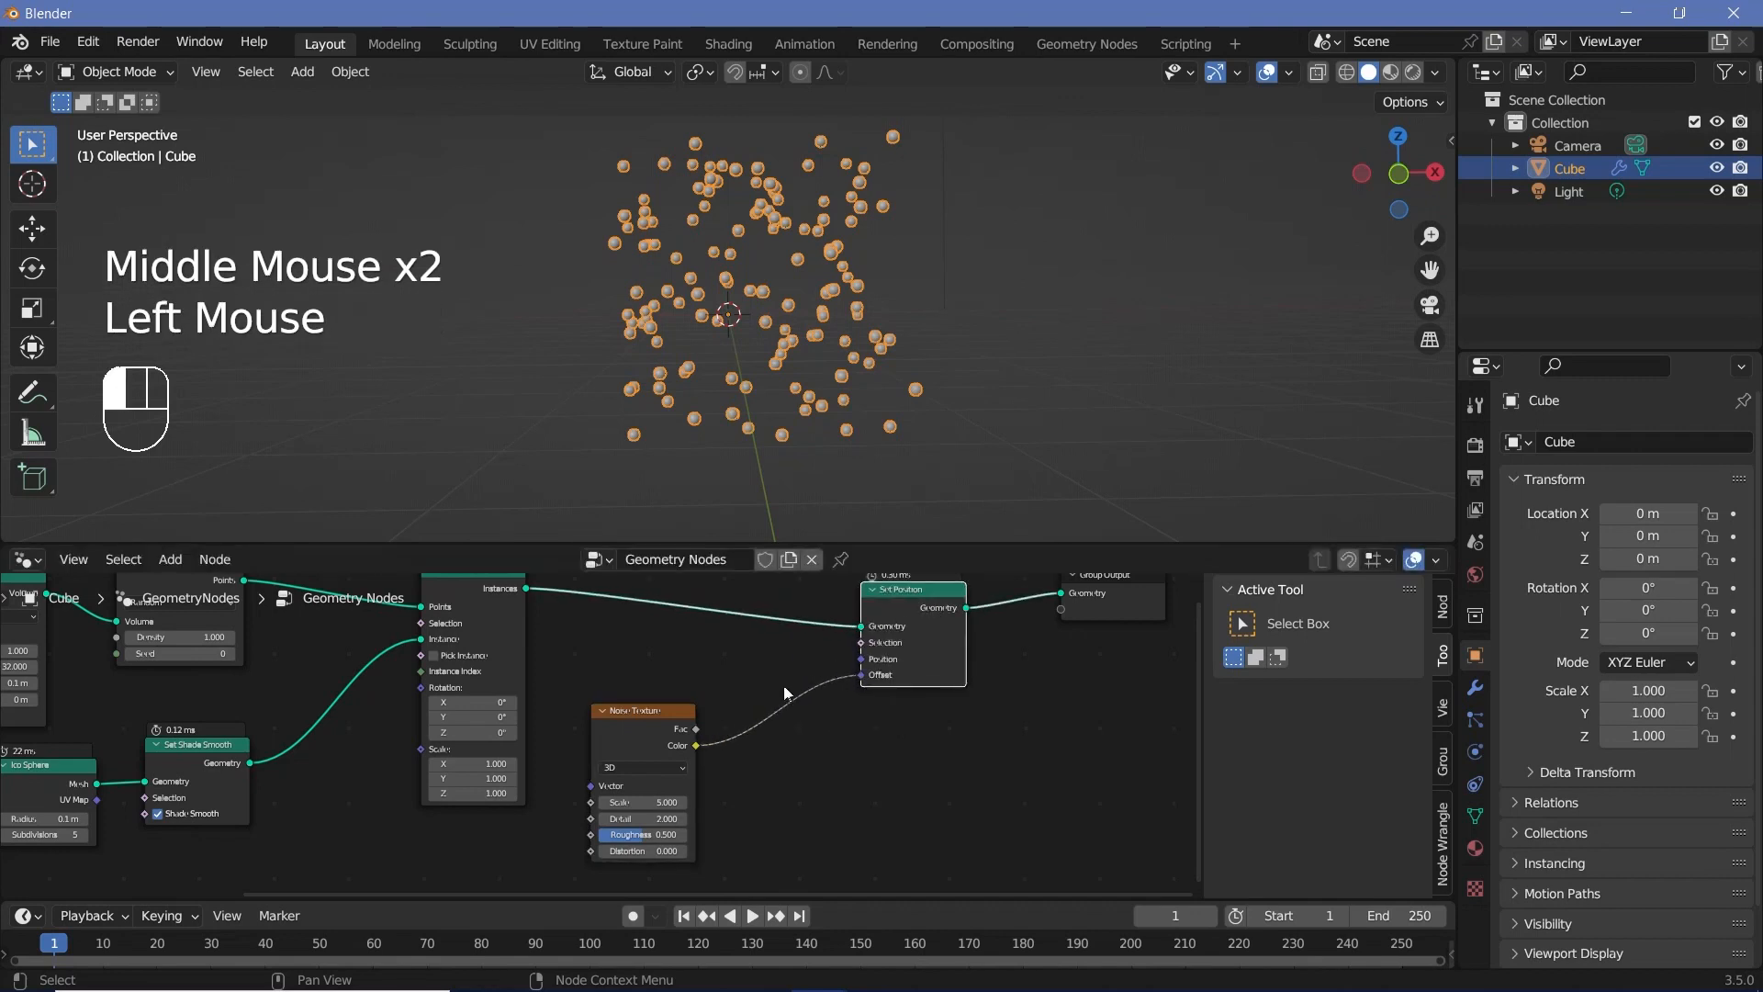
{"action": "left_click", "coordinate": [619, 744]}
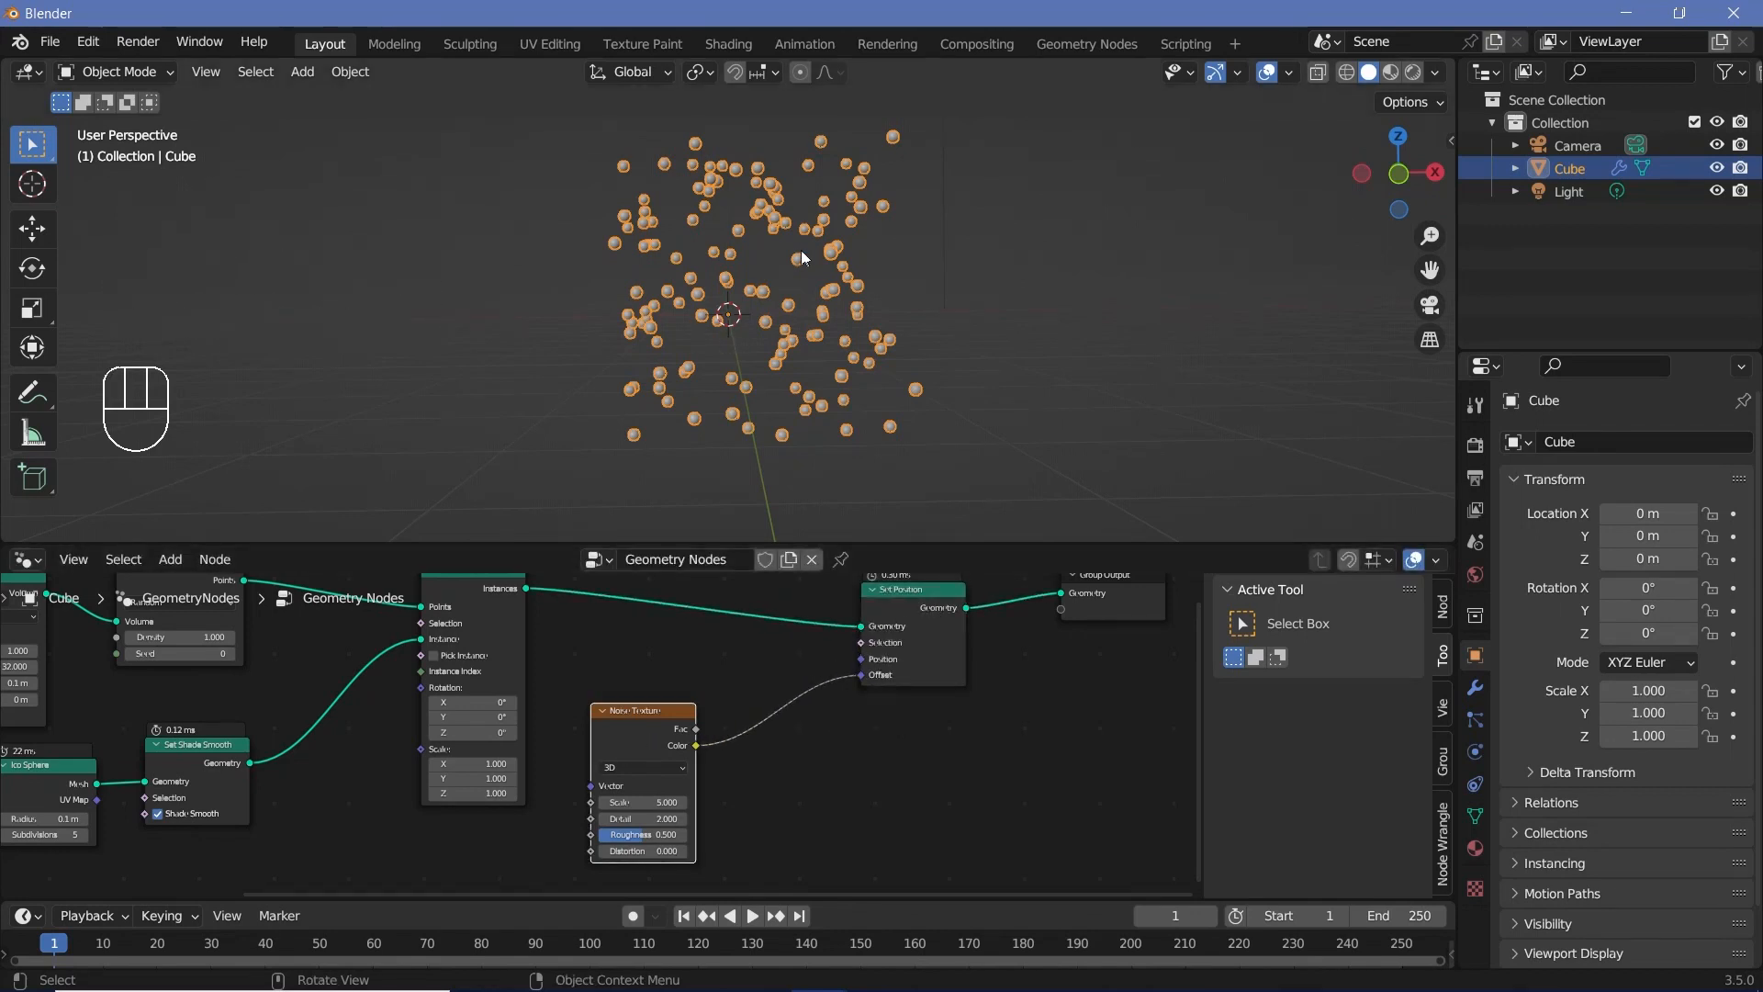
{"action": "middle_click_drag", "start_coordinate": [645, 731], "coordinate": [741, 714], "text": "shift"}
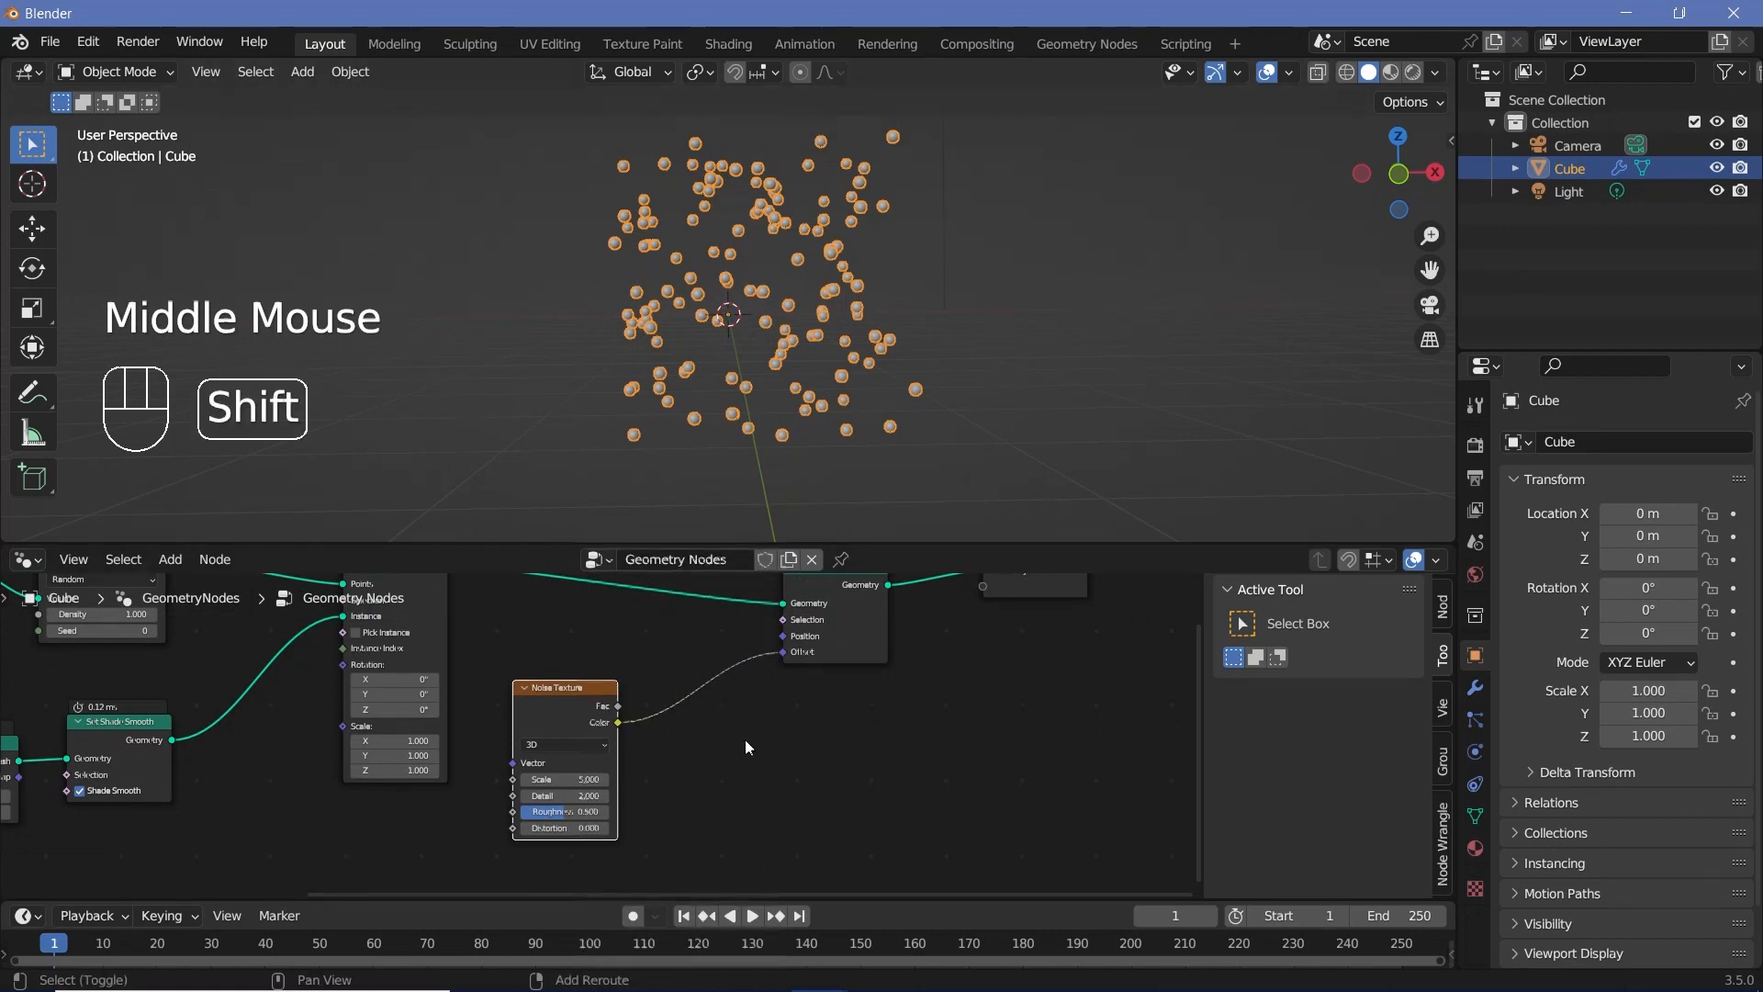
Step: Add a Vector Math node and insert it between the Noise Texture and Set Position nodes
{"action": "key", "text": "shift+a"}
{"action": "mouse_move", "coordinate": [735, 558]}
{"action": "type", "text": "vextor"}
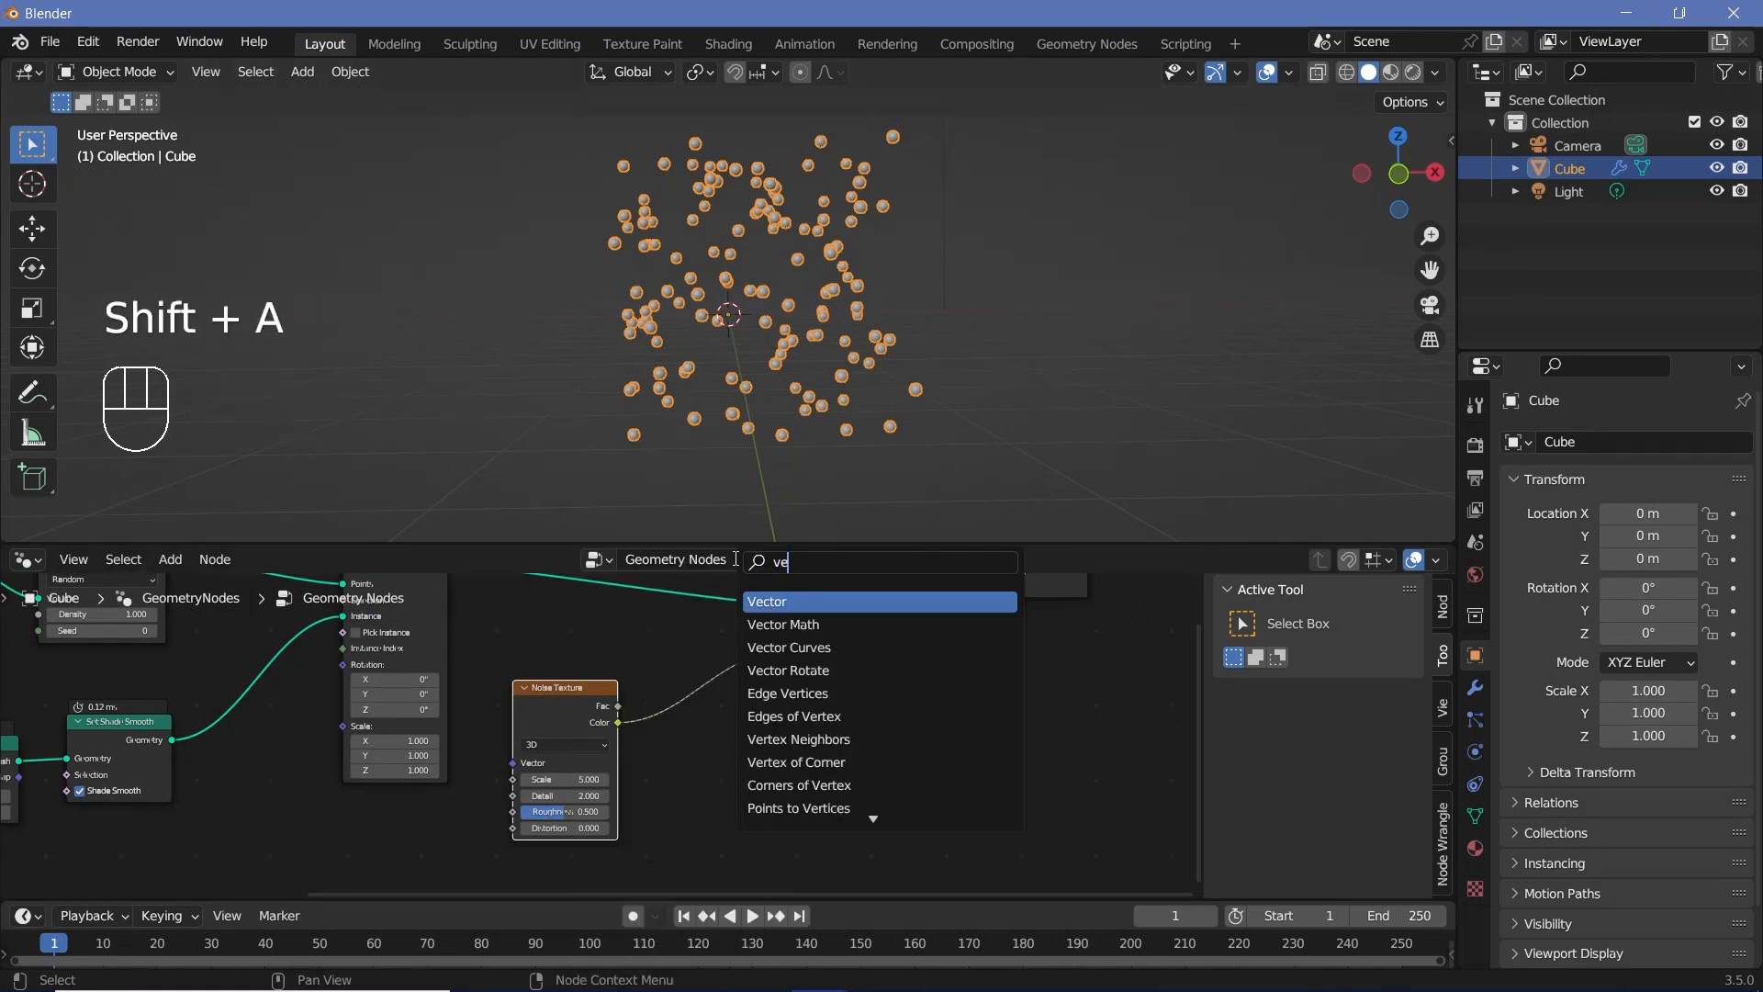
{"action": "left_click", "coordinate": [782, 621]}
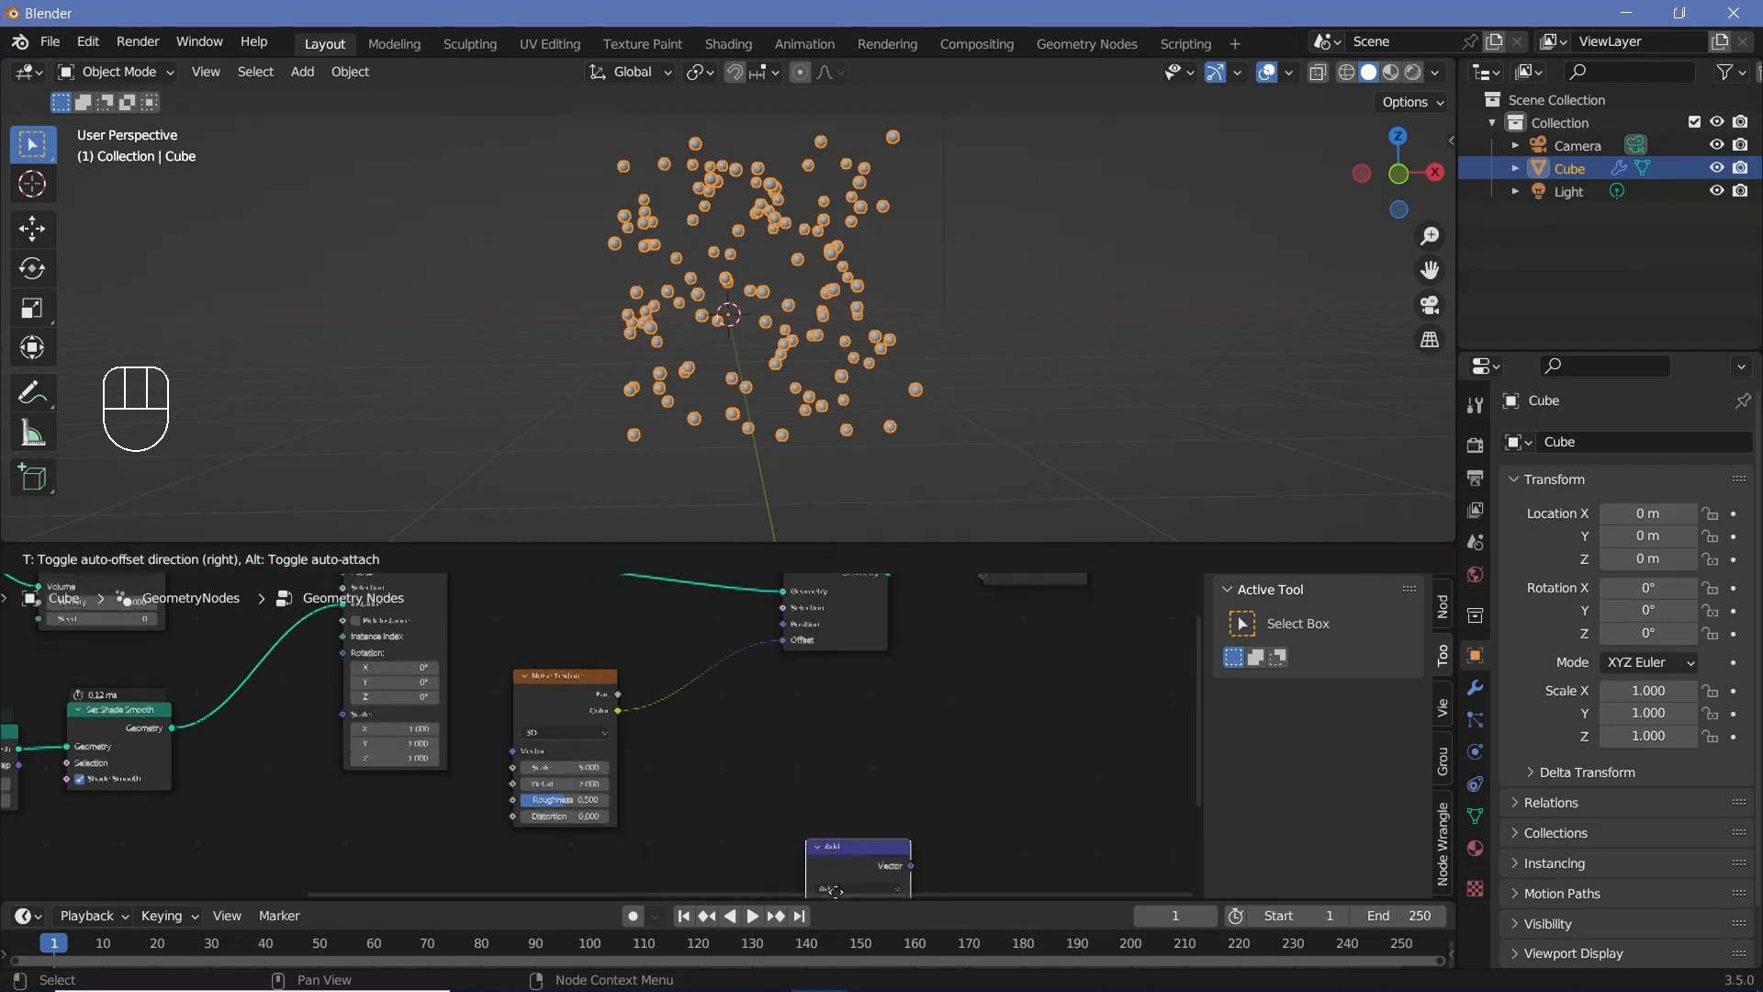
{"action": "left_click", "coordinate": [731, 677]}
{"action": "middle_click_drag", "start_coordinate": [729, 676], "coordinate": [687, 778]}
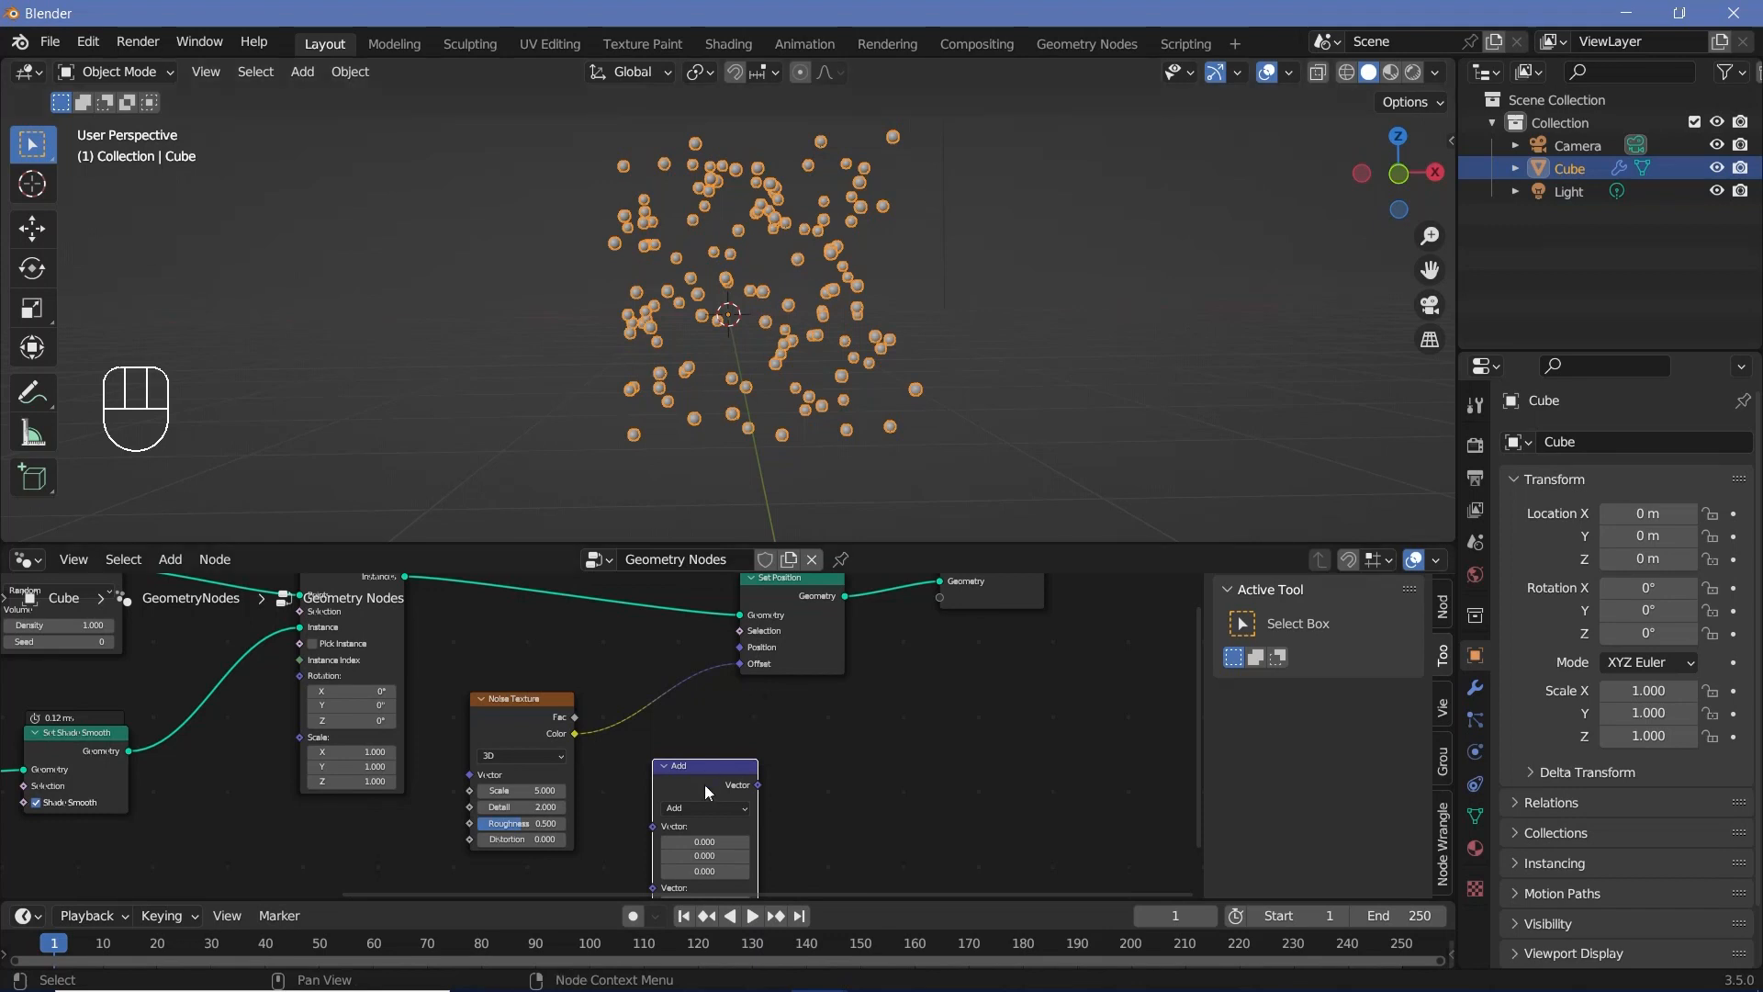
{"action": "left_click_drag", "start_coordinate": [708, 791], "coordinate": [689, 701]}
{"action": "middle_click_drag", "start_coordinate": [677, 717], "coordinate": [714, 707]}
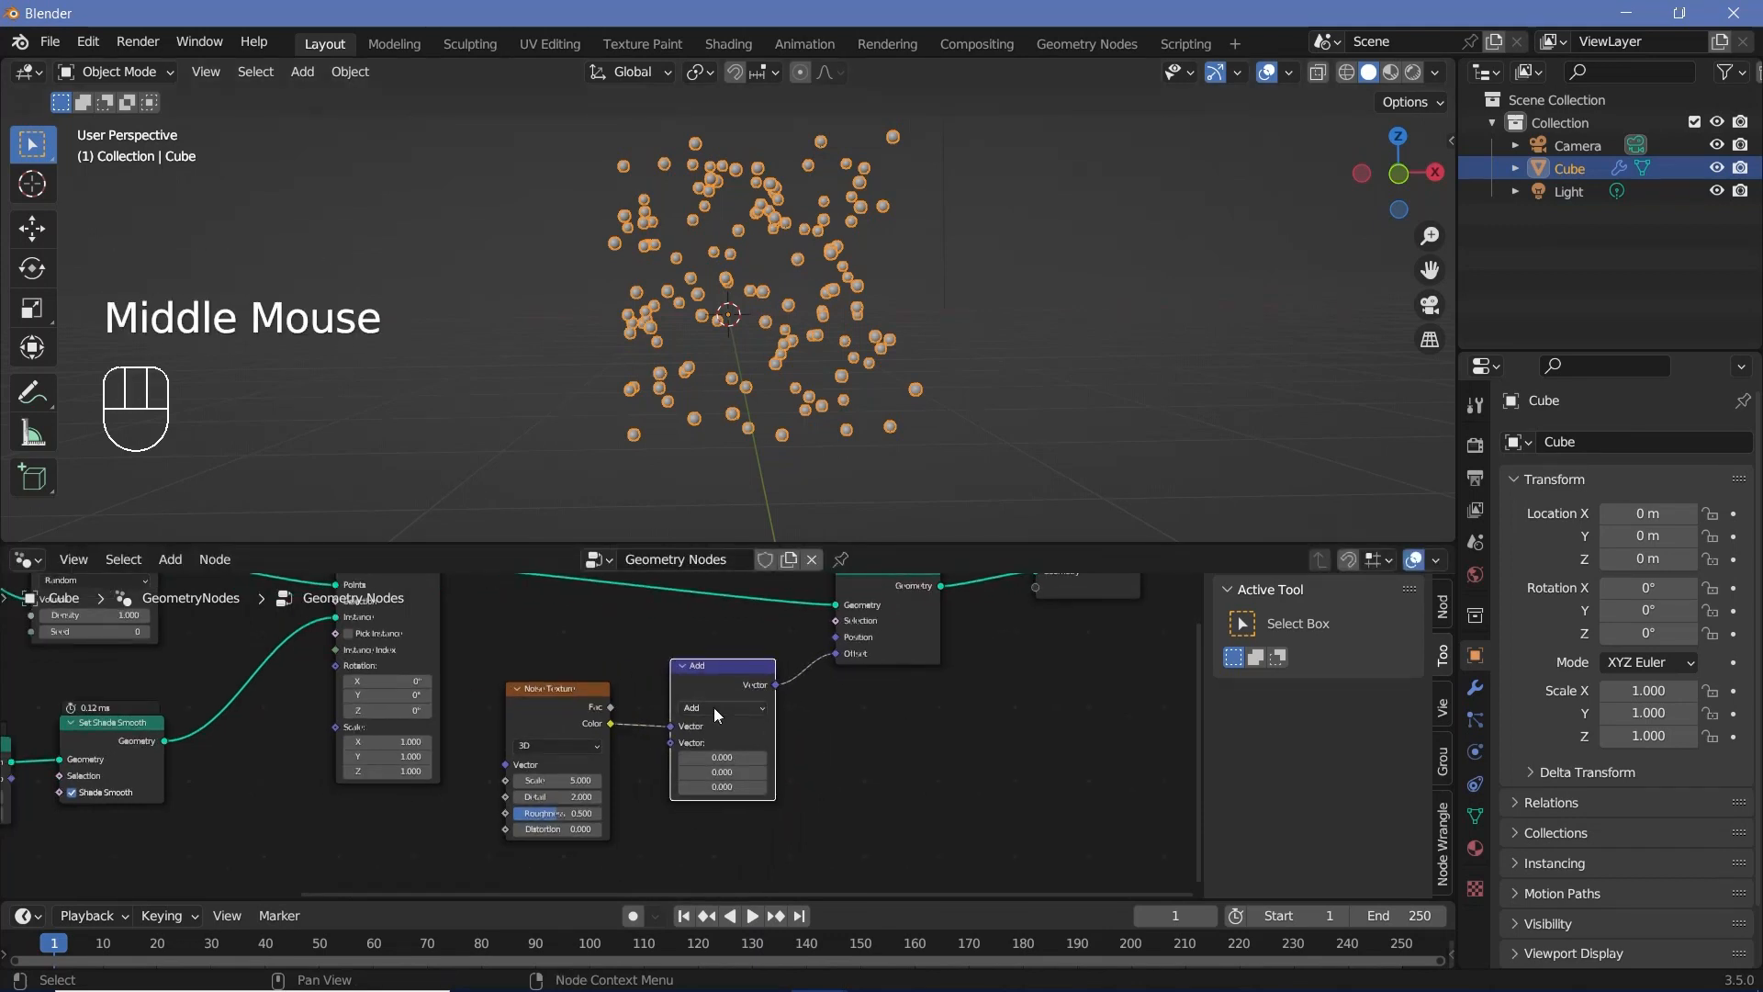
Step: Switch the Vector Math node to Subtract with 0.5 on all three axes and shift it toward Set Position
{"action": "left_click", "coordinate": [714, 707]}
{"action": "left_click", "coordinate": [720, 742]}
{"action": "left_click", "coordinate": [717, 758], "text": "shift"}
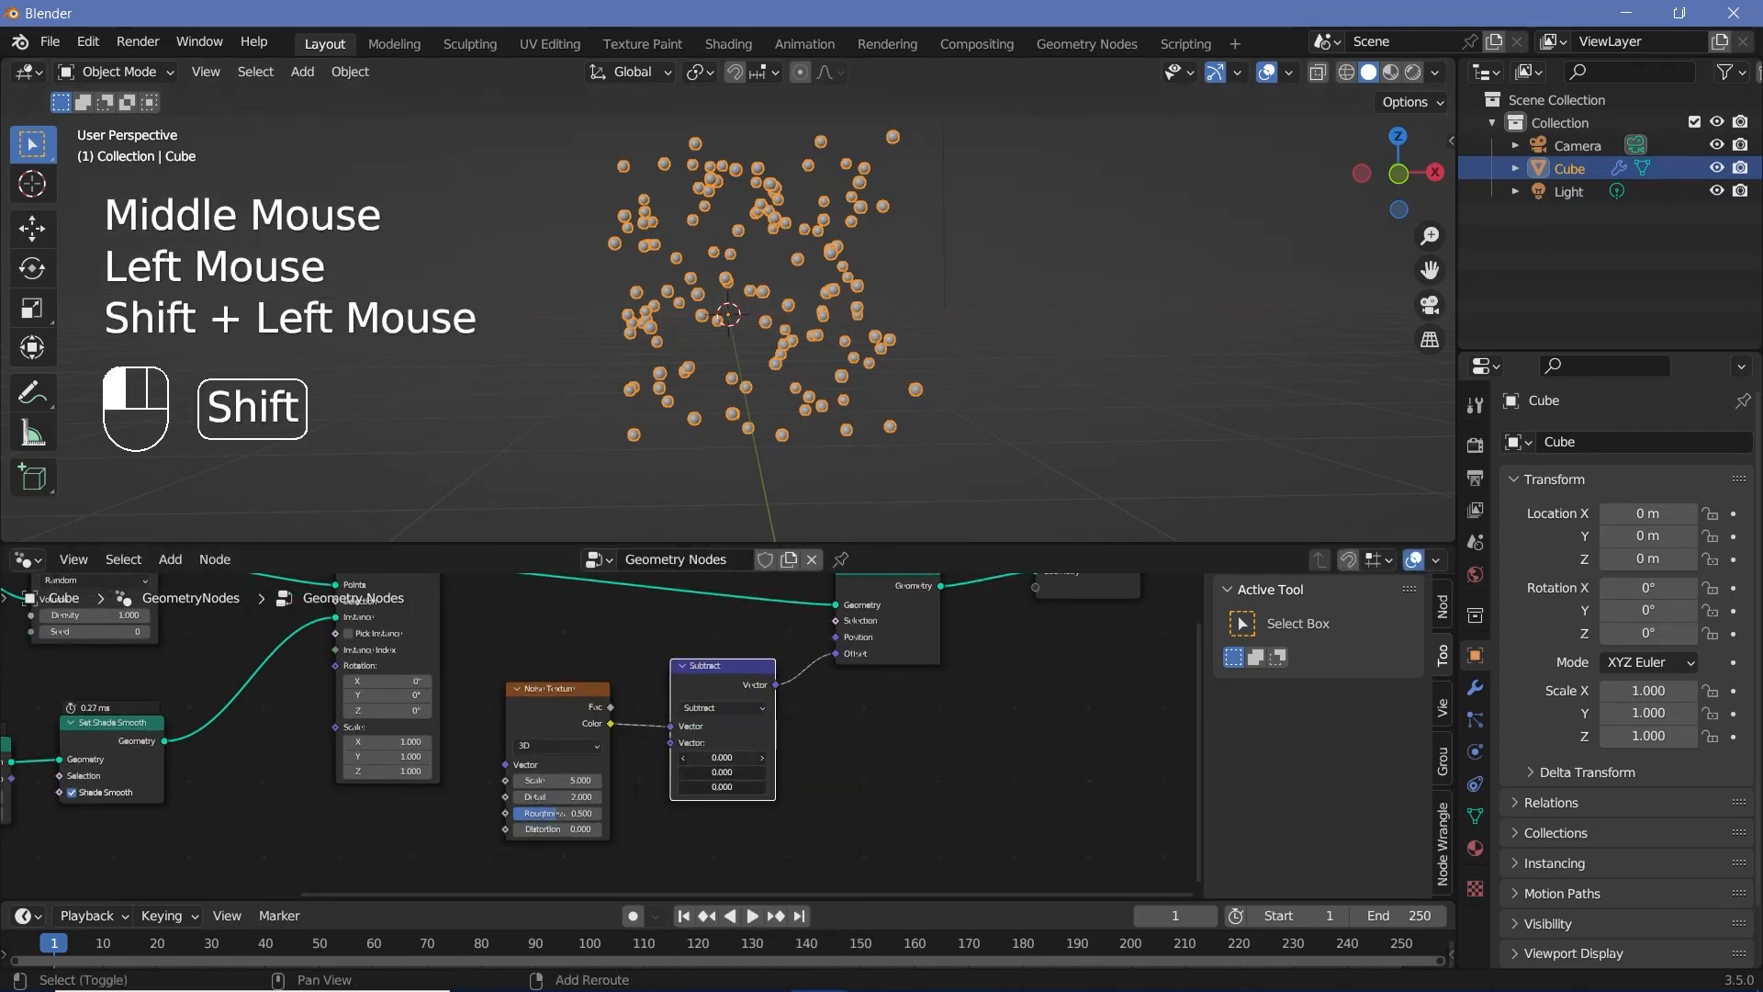
{"action": "type", "text": ".5"}
{"action": "key", "text": "Return"}
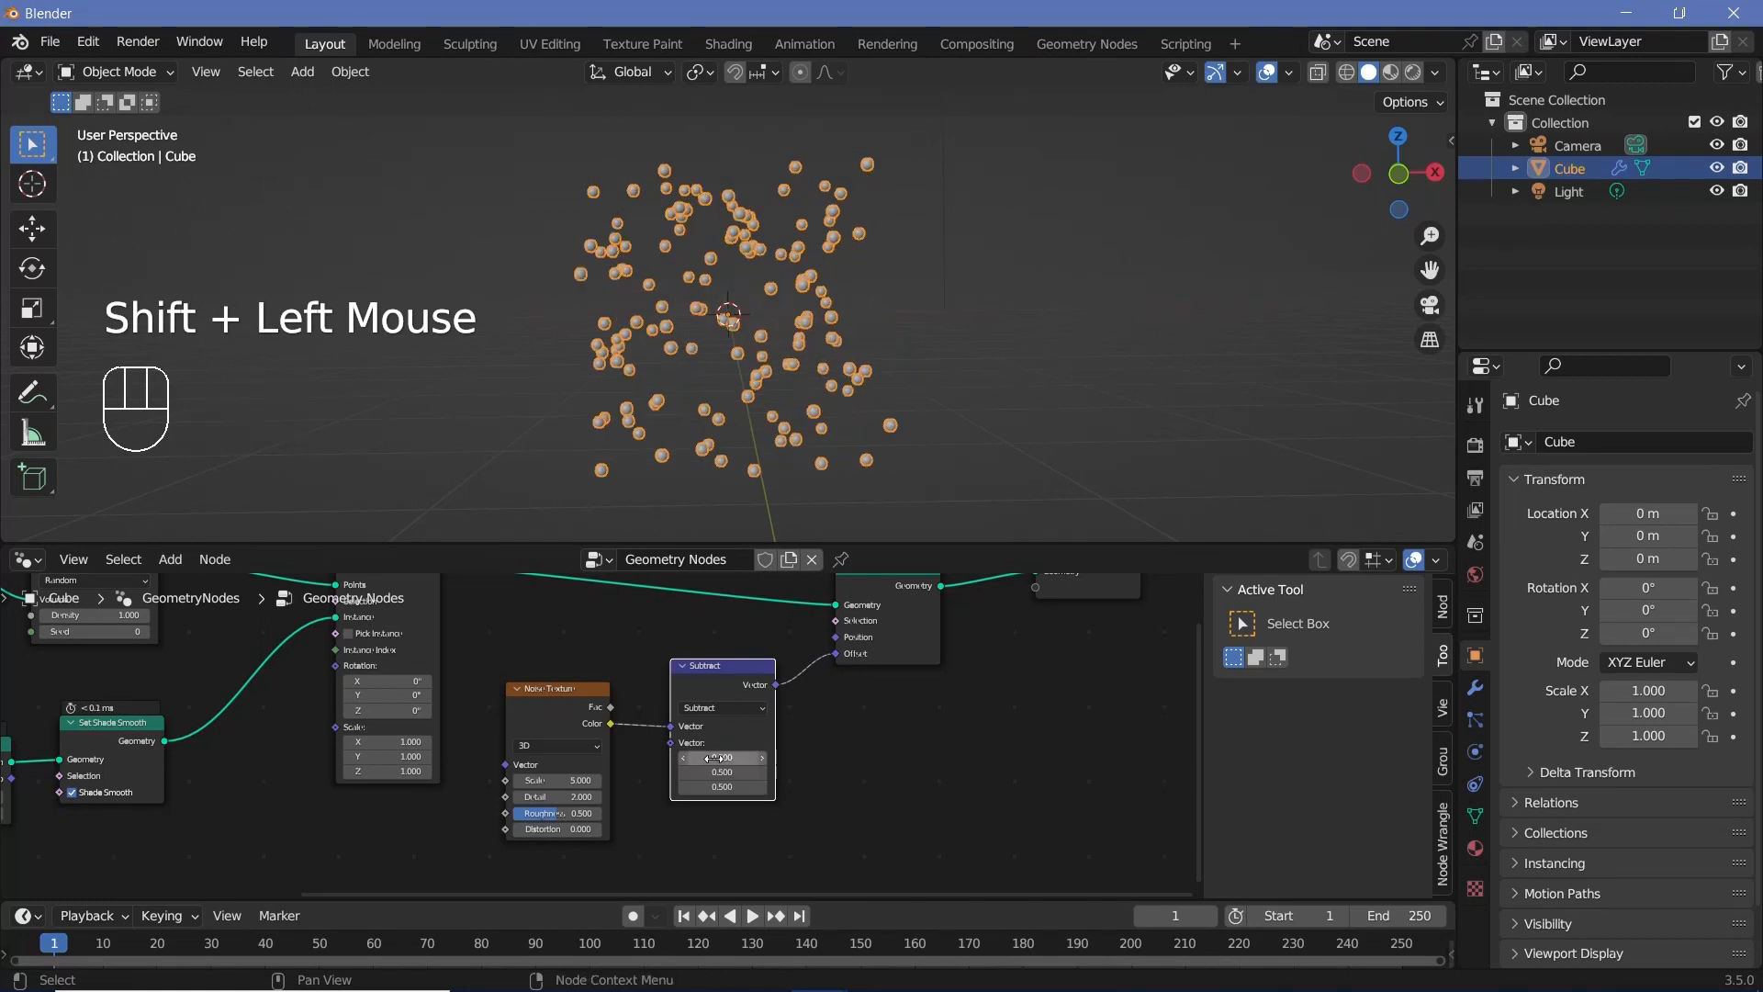
{"action": "middle_click_drag", "start_coordinate": [786, 338], "coordinate": [780, 344]}
{"action": "left_click_drag", "start_coordinate": [709, 686], "coordinate": [744, 673]}
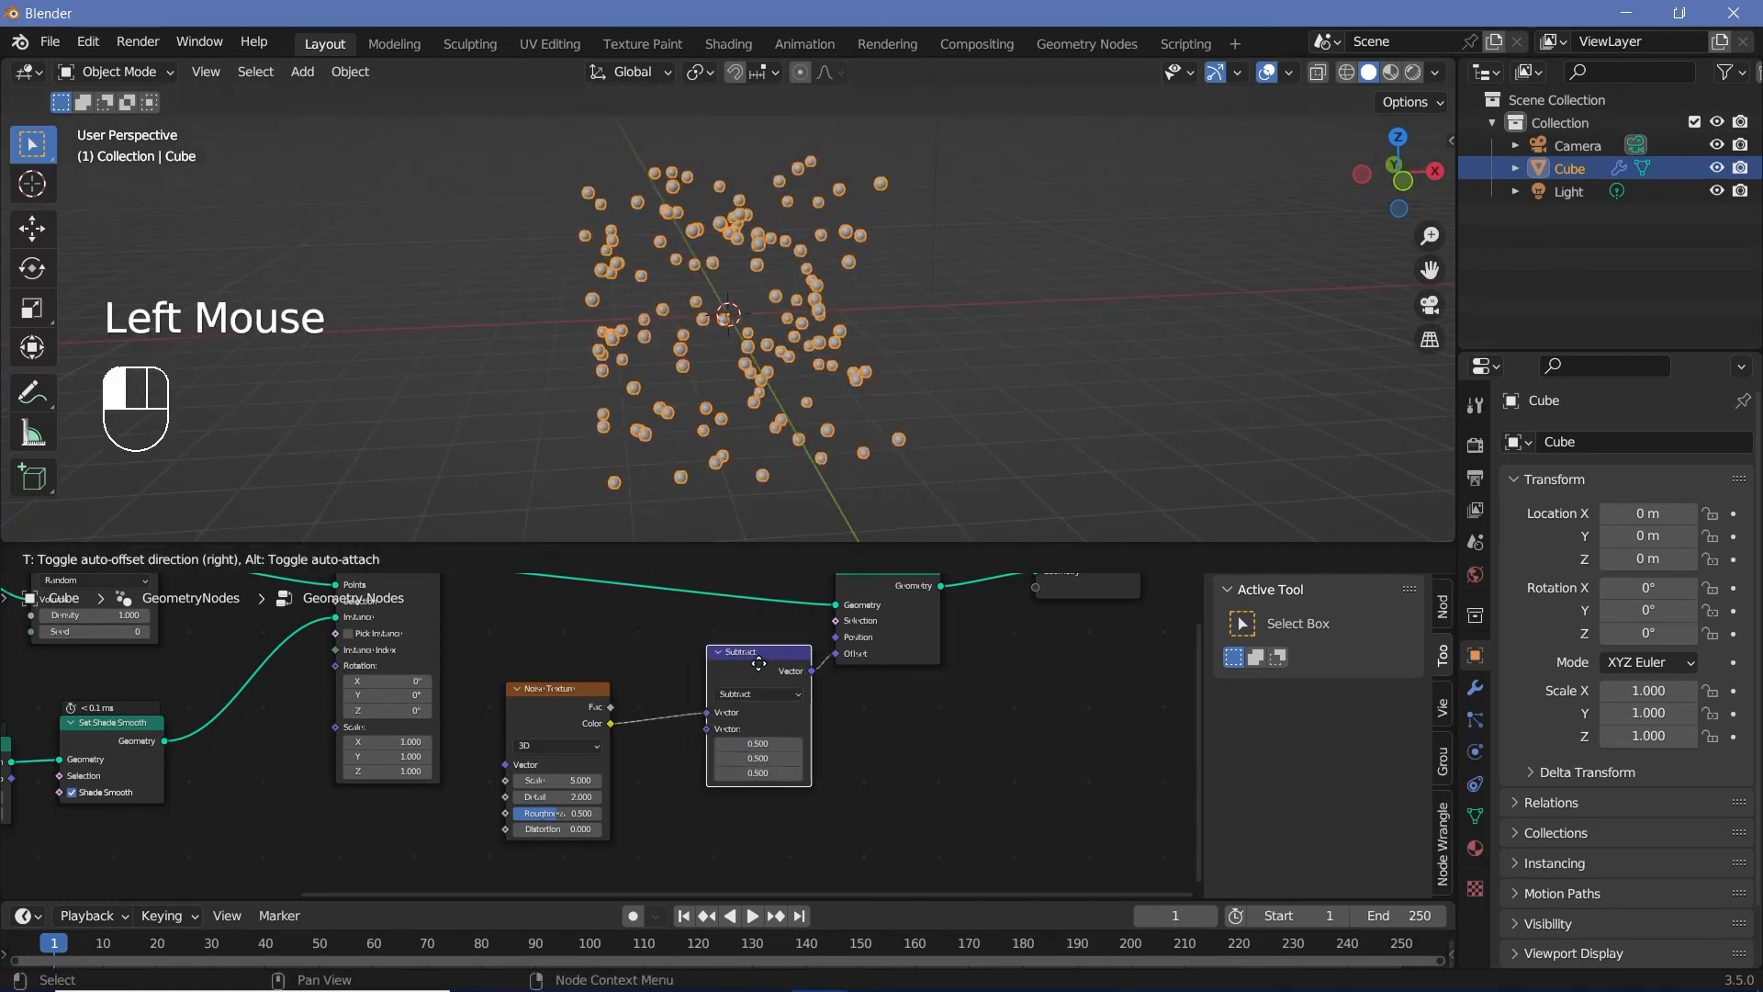
Step: Switch the Noise Texture node to 4D and increase its W value
{"action": "scroll", "coordinate": [608, 789], "scroll_direction": "up", "scroll_amount": 2}
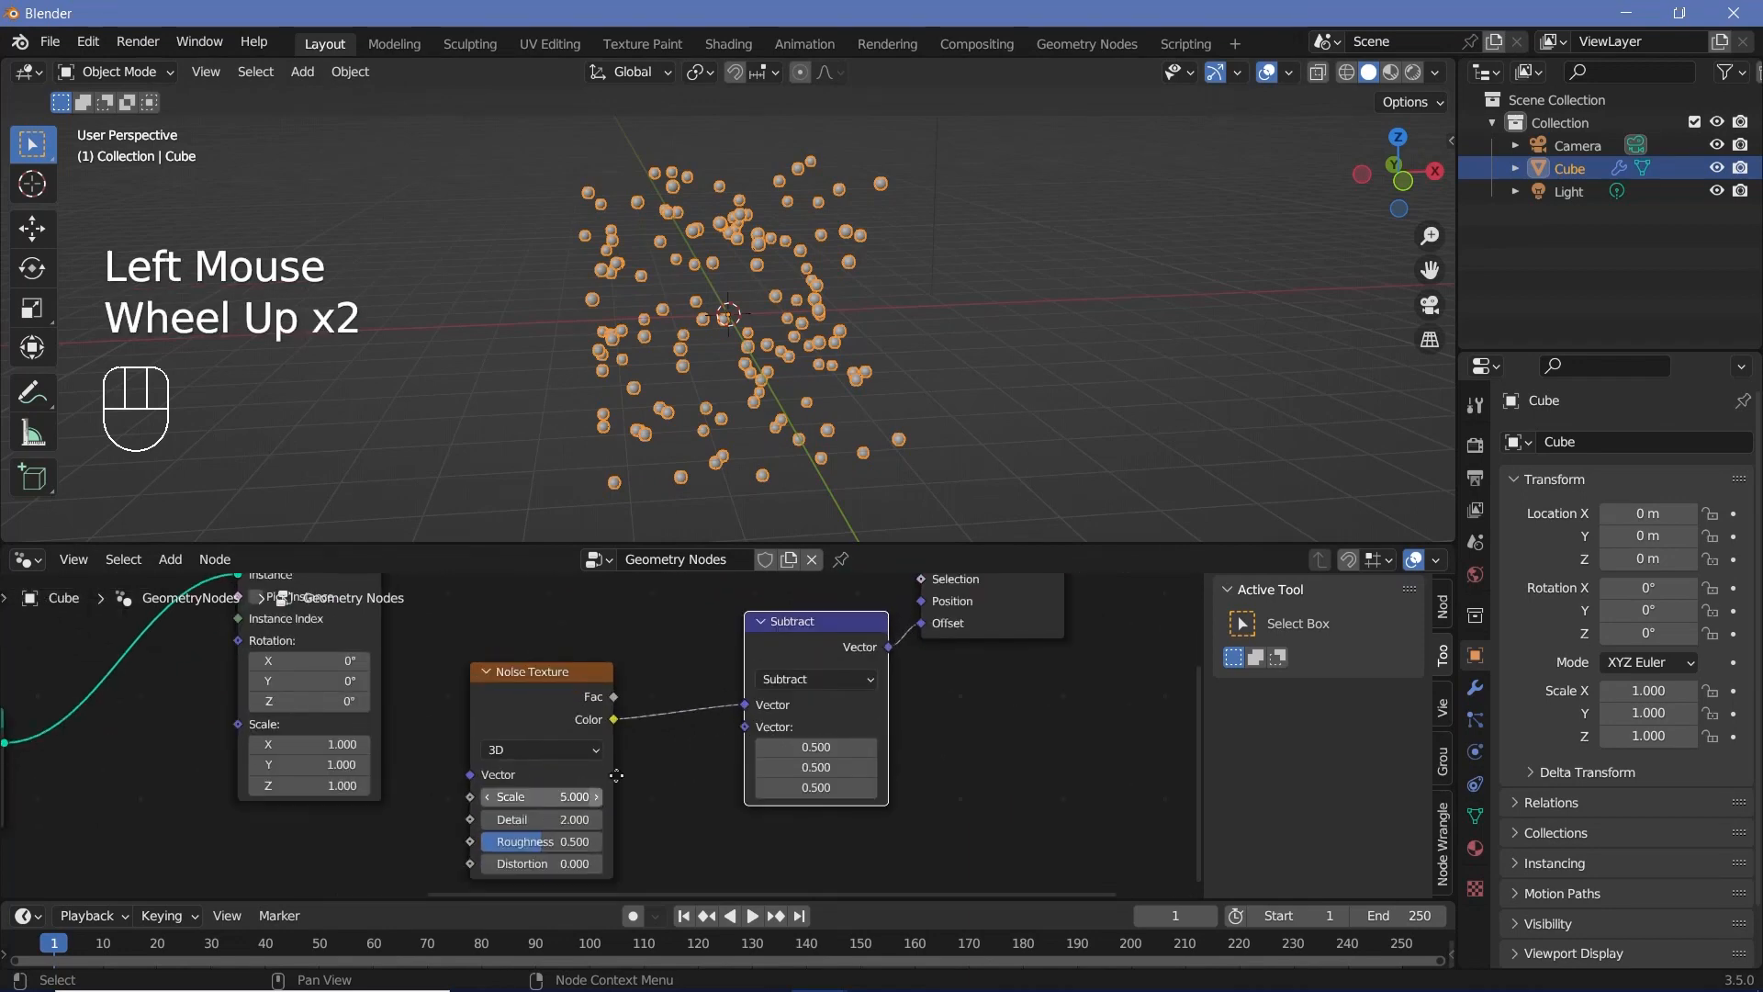
{"action": "middle_click_drag", "start_coordinate": [525, 671], "coordinate": [639, 632]}
{"action": "left_click", "coordinate": [617, 690]}
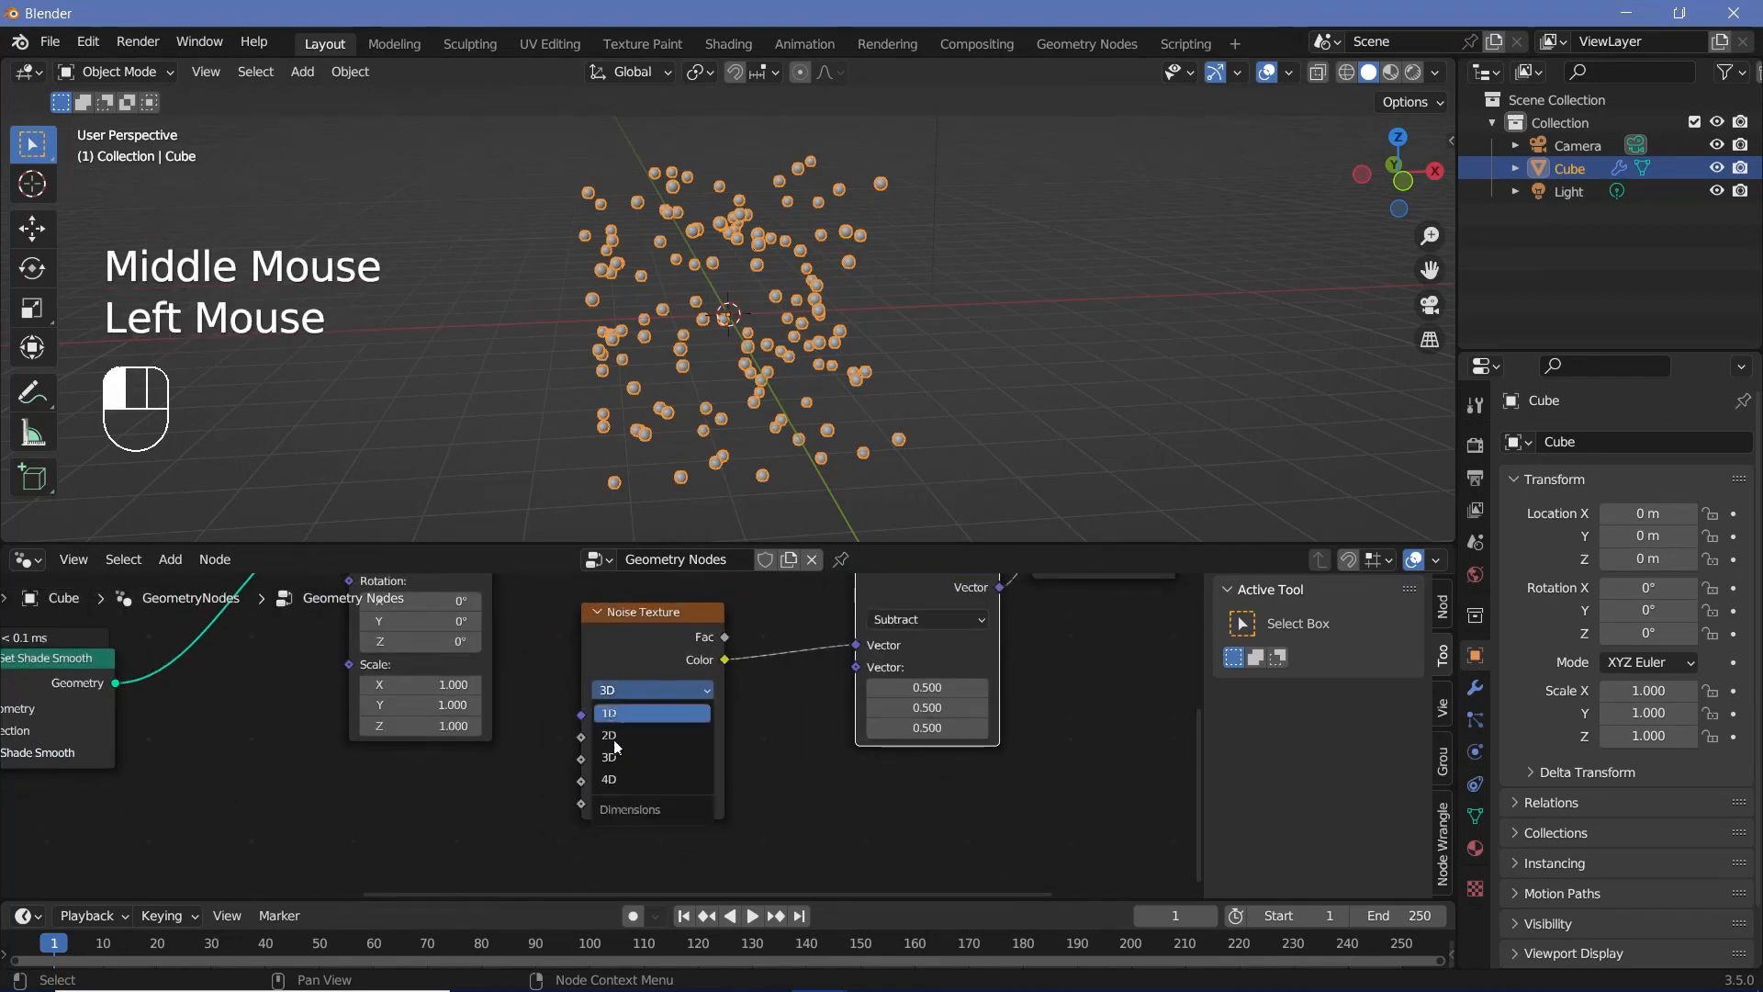
{"action": "left_click", "coordinate": [615, 779]}
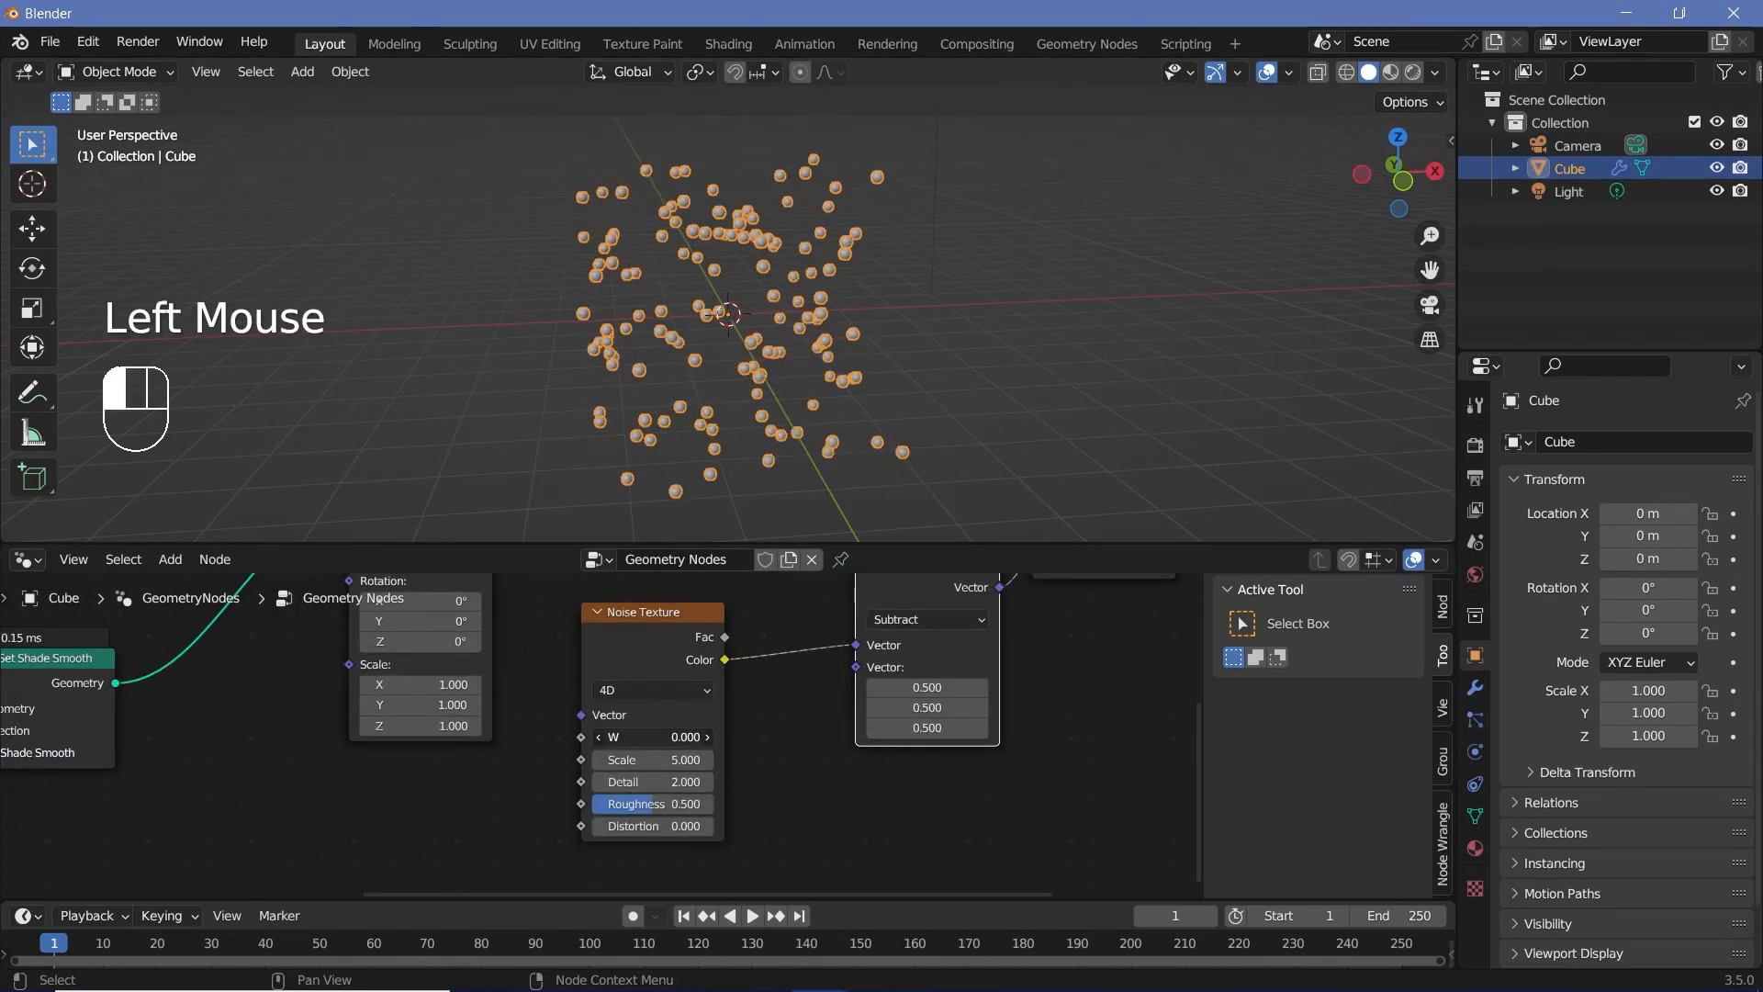
{"action": "left_click_drag", "start_coordinate": [654, 737], "coordinate": [697, 736]}
Step: Move the Noise Texture node below Instance on Points and adjust its W value to 2.6
{"action": "scroll", "coordinate": [628, 648], "scroll_direction": "down", "scroll_amount": 3}
{"action": "left_click_drag", "start_coordinate": [629, 652], "coordinate": [524, 756]}
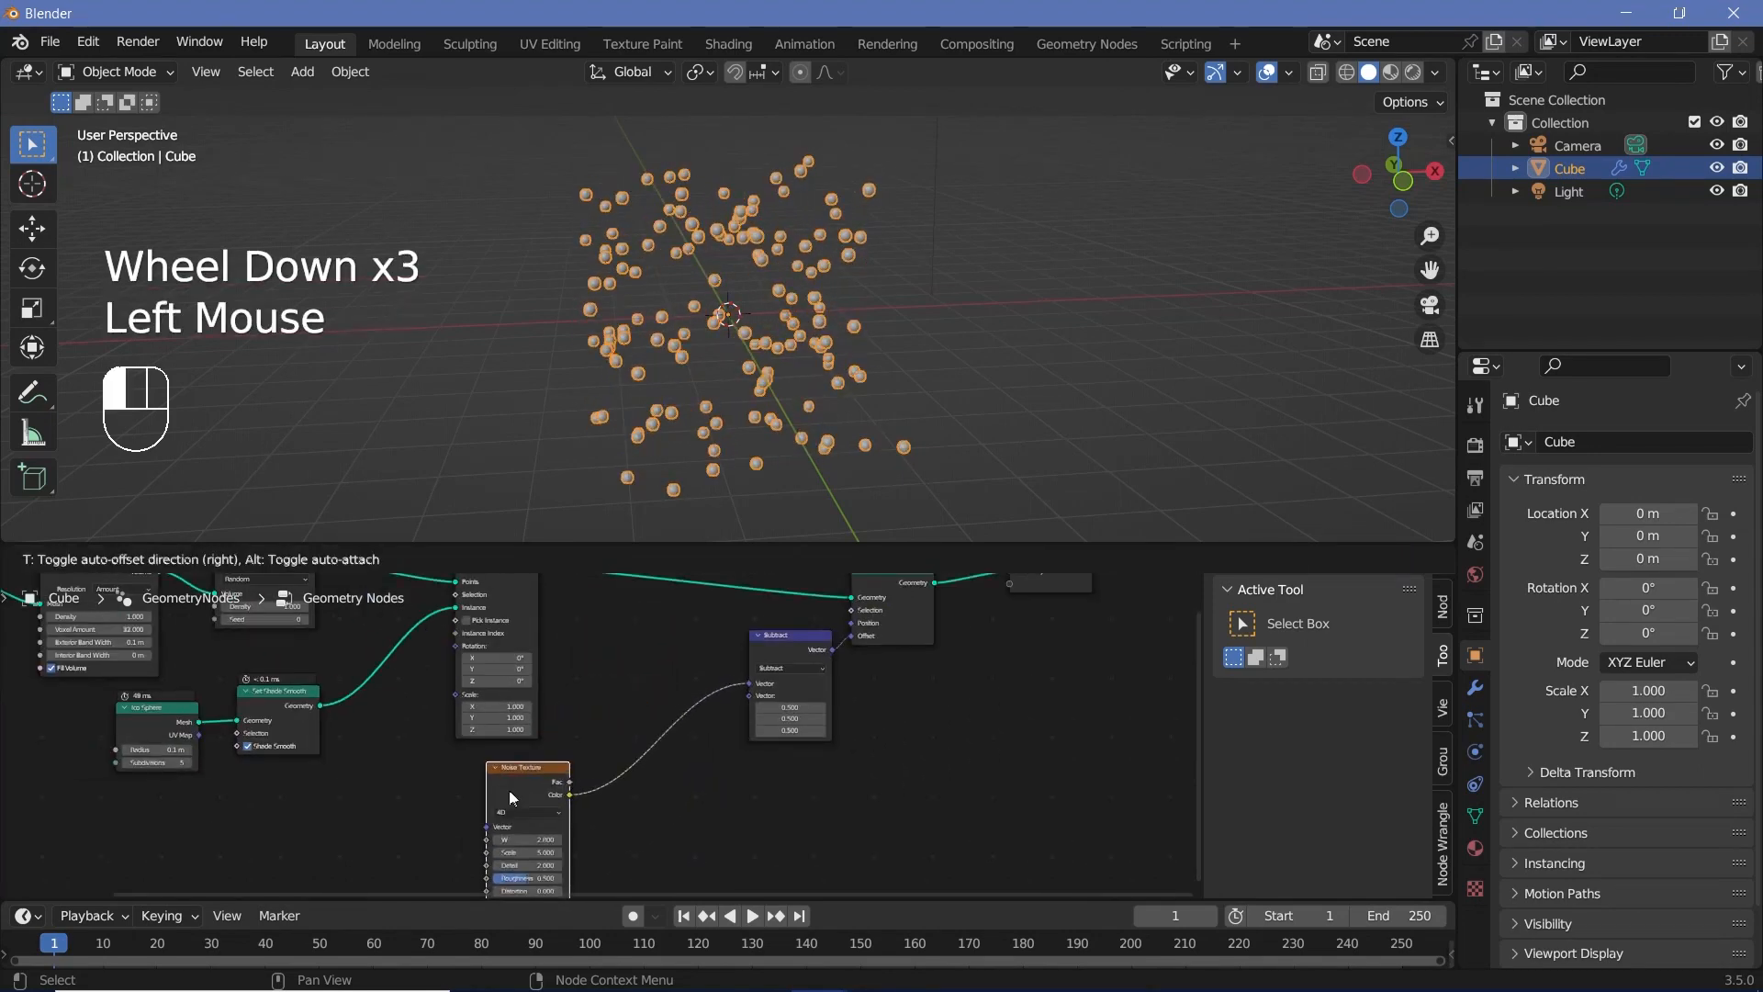
{"action": "scroll", "coordinate": [587, 706], "scroll_direction": "up", "scroll_amount": 2}
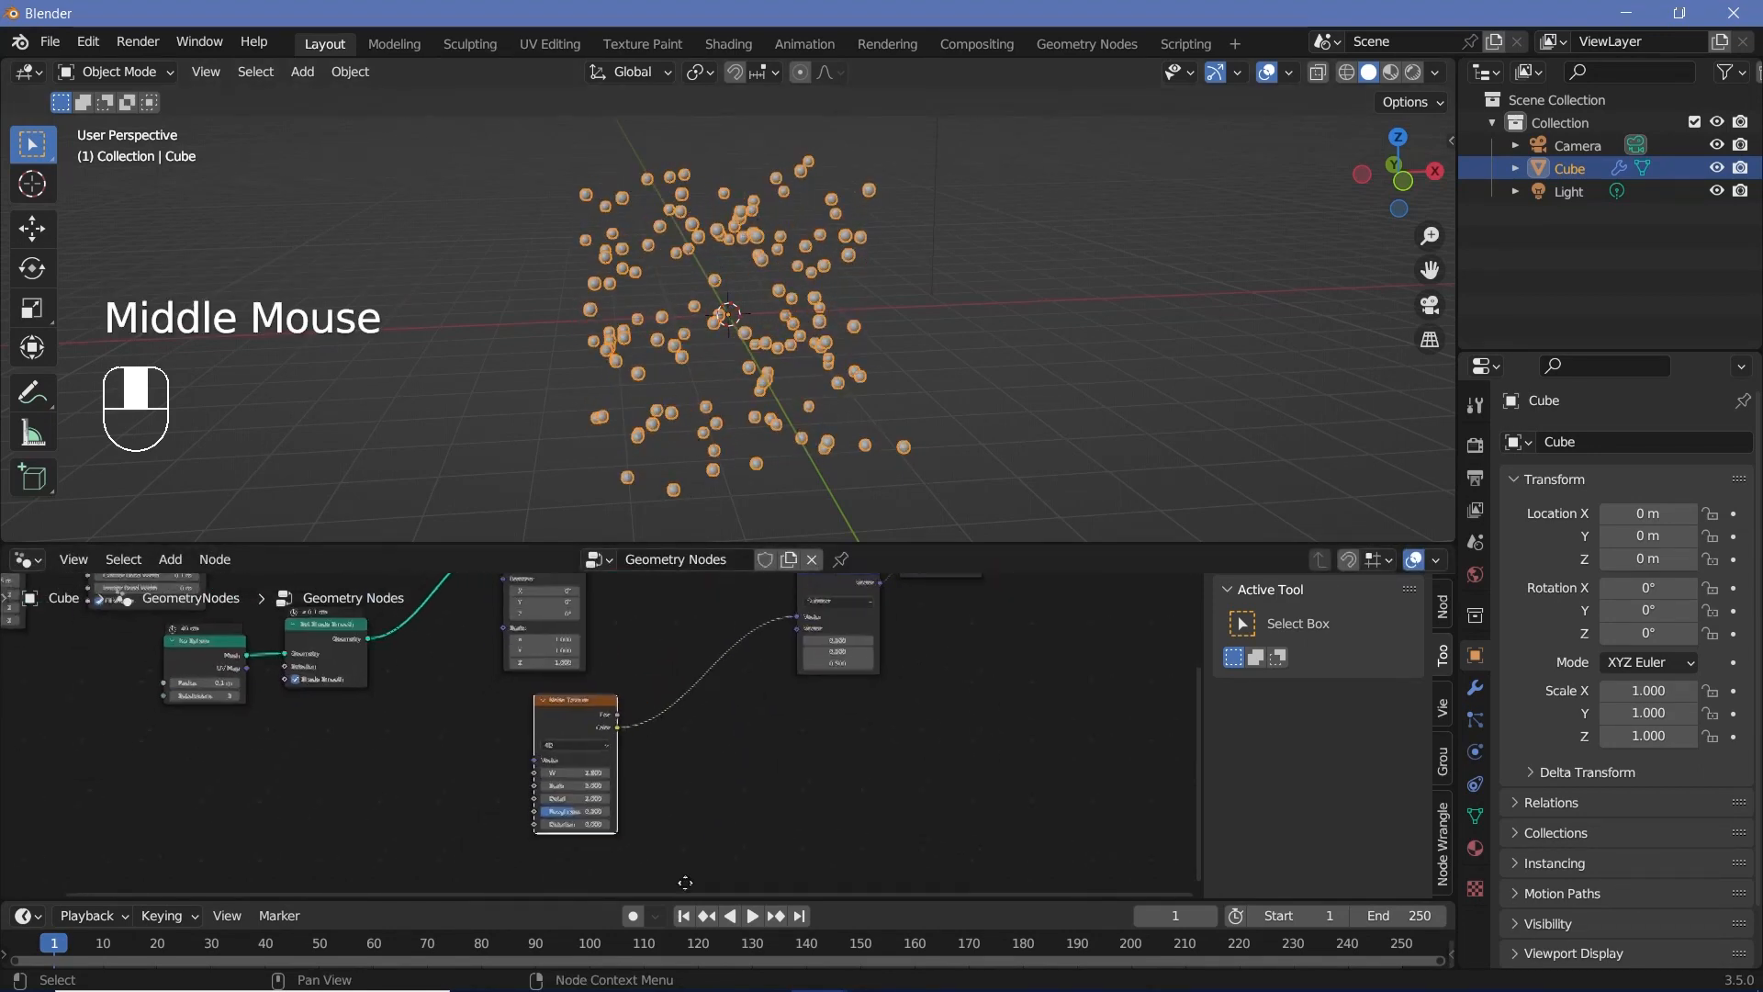
{"action": "left_click_drag", "start_coordinate": [580, 762], "coordinate": [523, 784]}
{"action": "scroll", "coordinate": [647, 723], "scroll_direction": "down", "scroll_amount": 2}
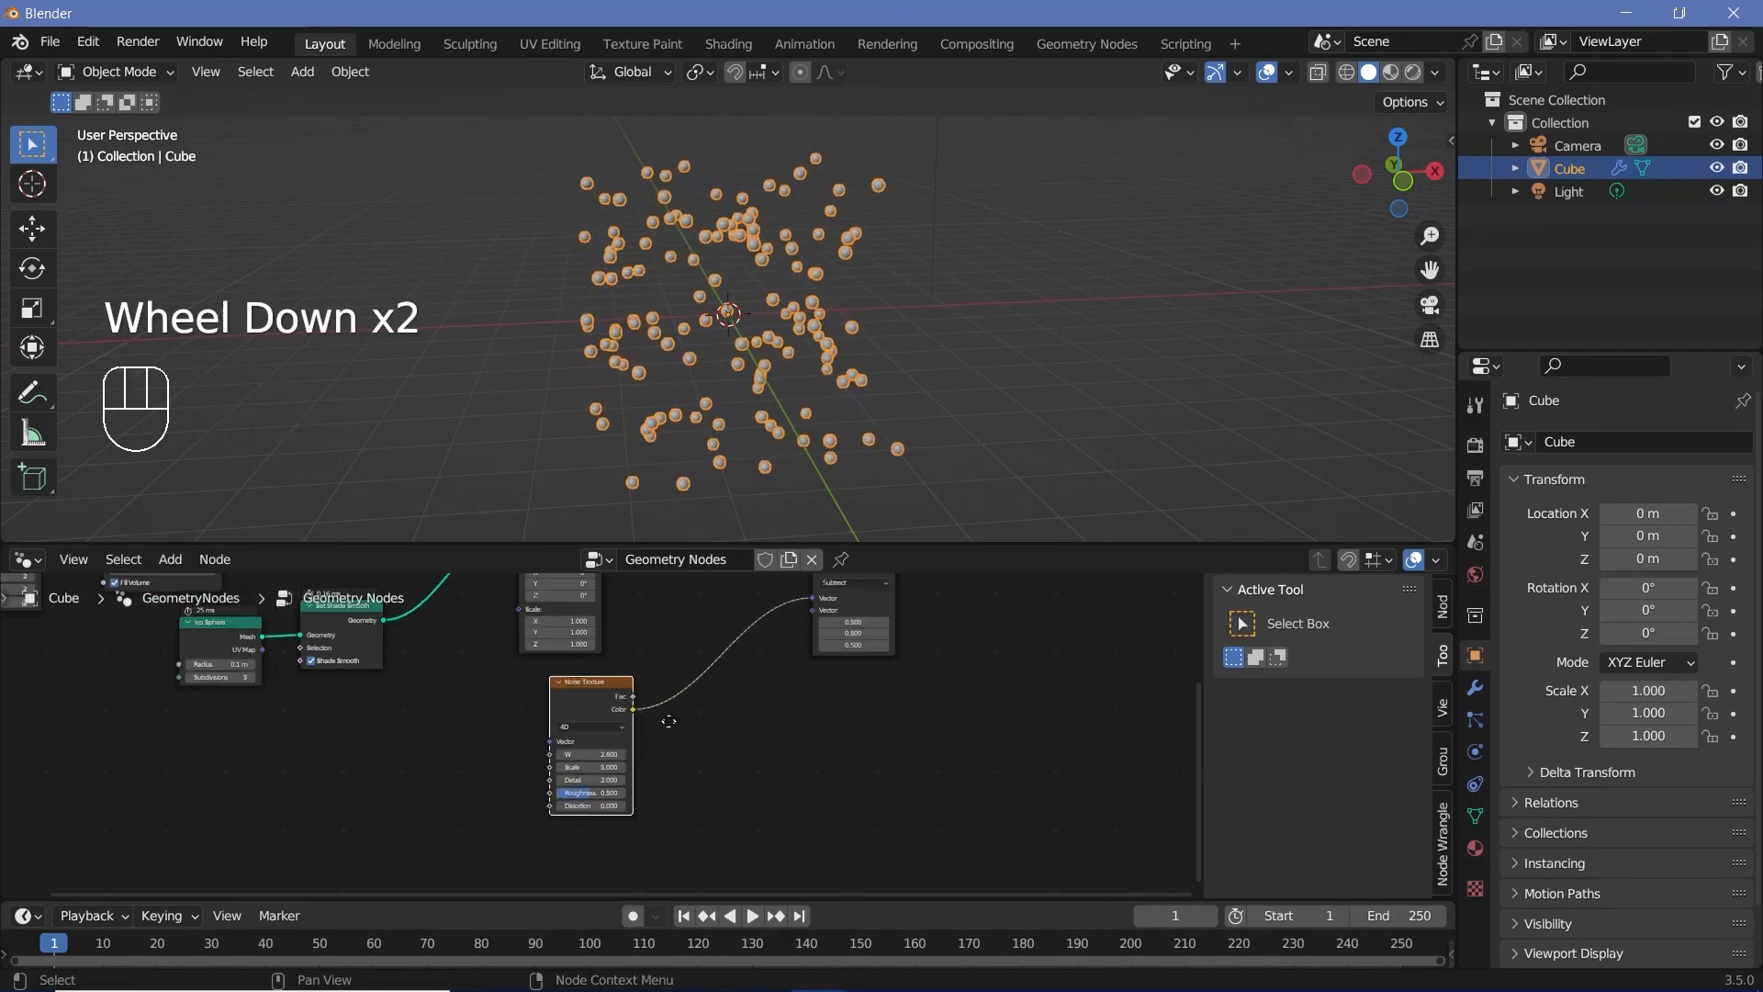
{"action": "middle_click_drag", "start_coordinate": [665, 720], "coordinate": [691, 737]}
Step: Duplicate the Subtract node as a Multiply node between Noise Texture and Subtract, with 5 on all three axes
{"action": "left_click", "coordinate": [812, 627]}
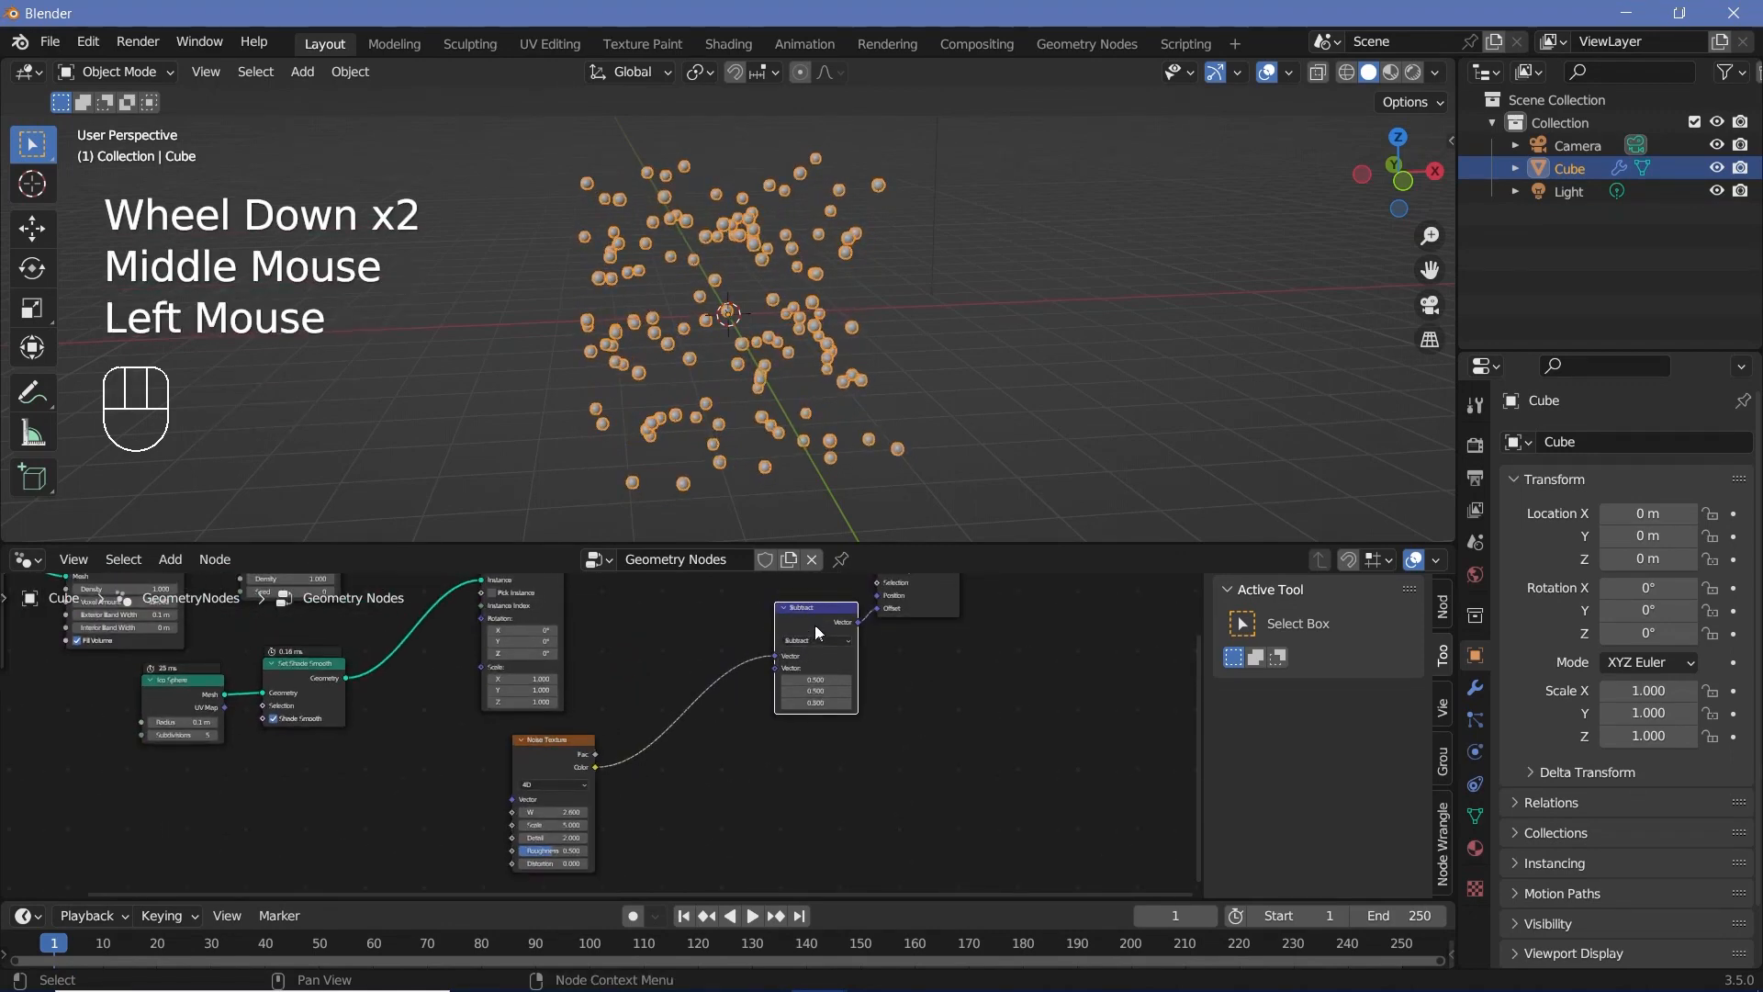
{"action": "key", "text": "shift+d"}
{"action": "left_click", "coordinate": [720, 757]}
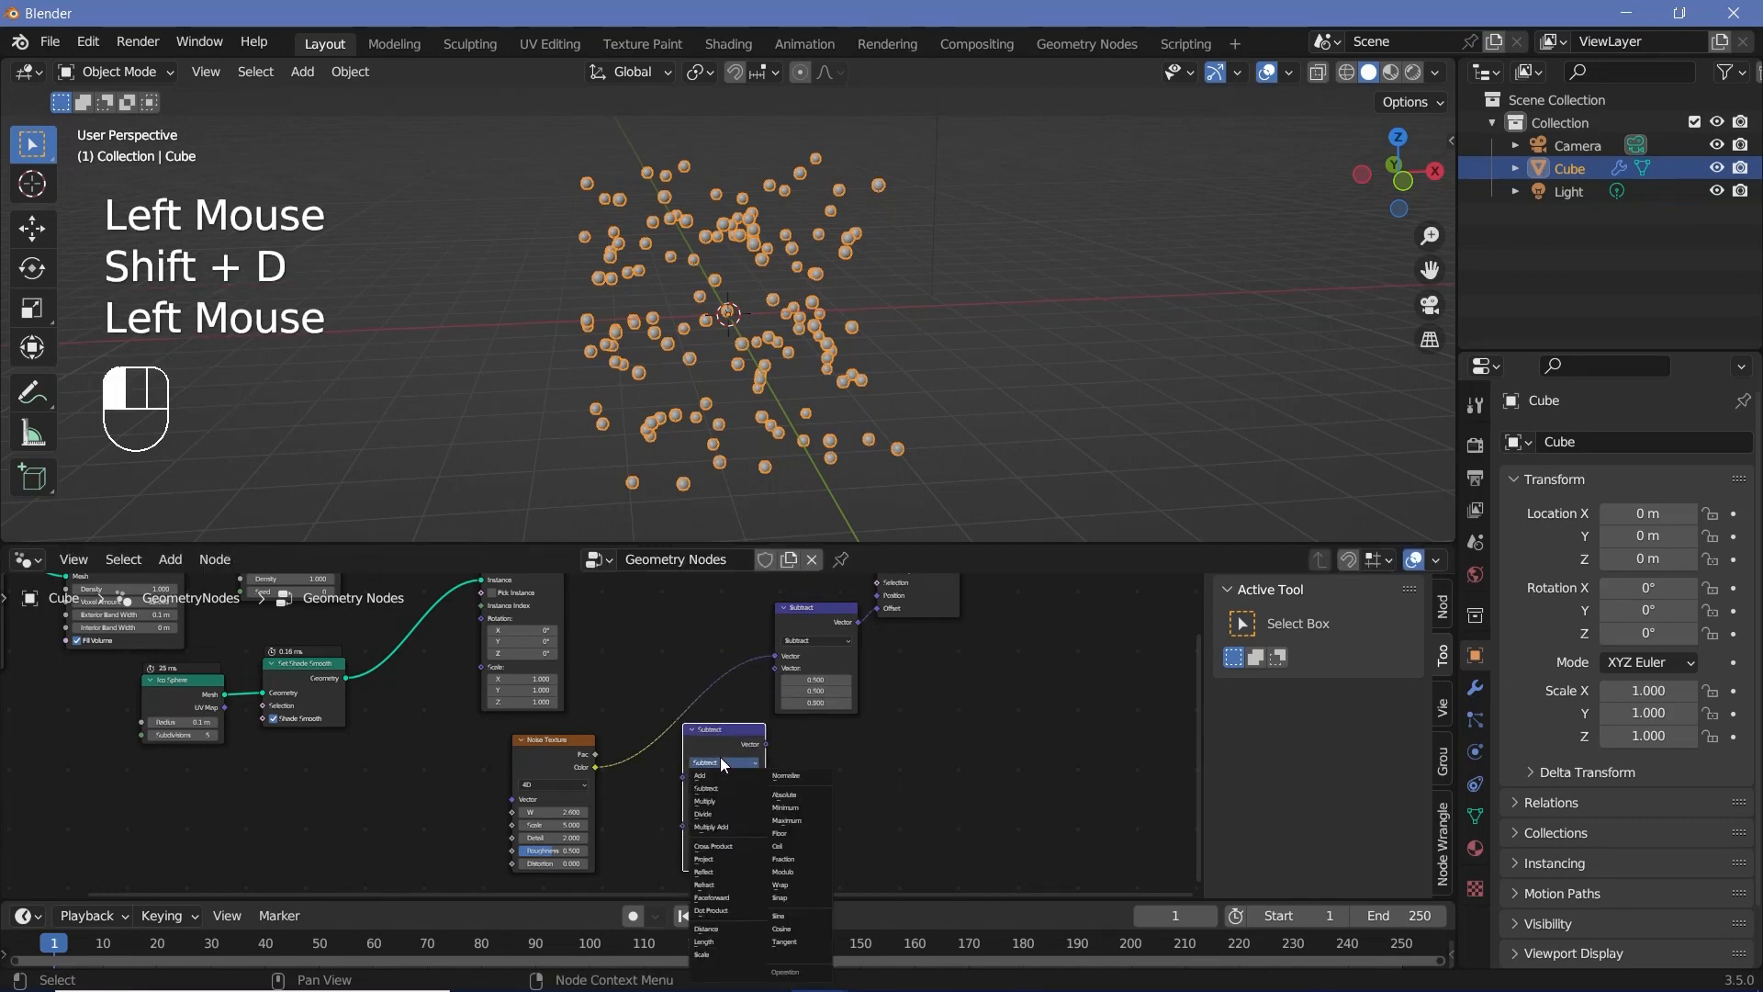
{"action": "left_click", "coordinate": [724, 797]}
{"action": "left_click_drag", "start_coordinate": [724, 753], "coordinate": [694, 689]}
{"action": "scroll", "coordinate": [718, 751], "scroll_direction": "up", "scroll_amount": 2}
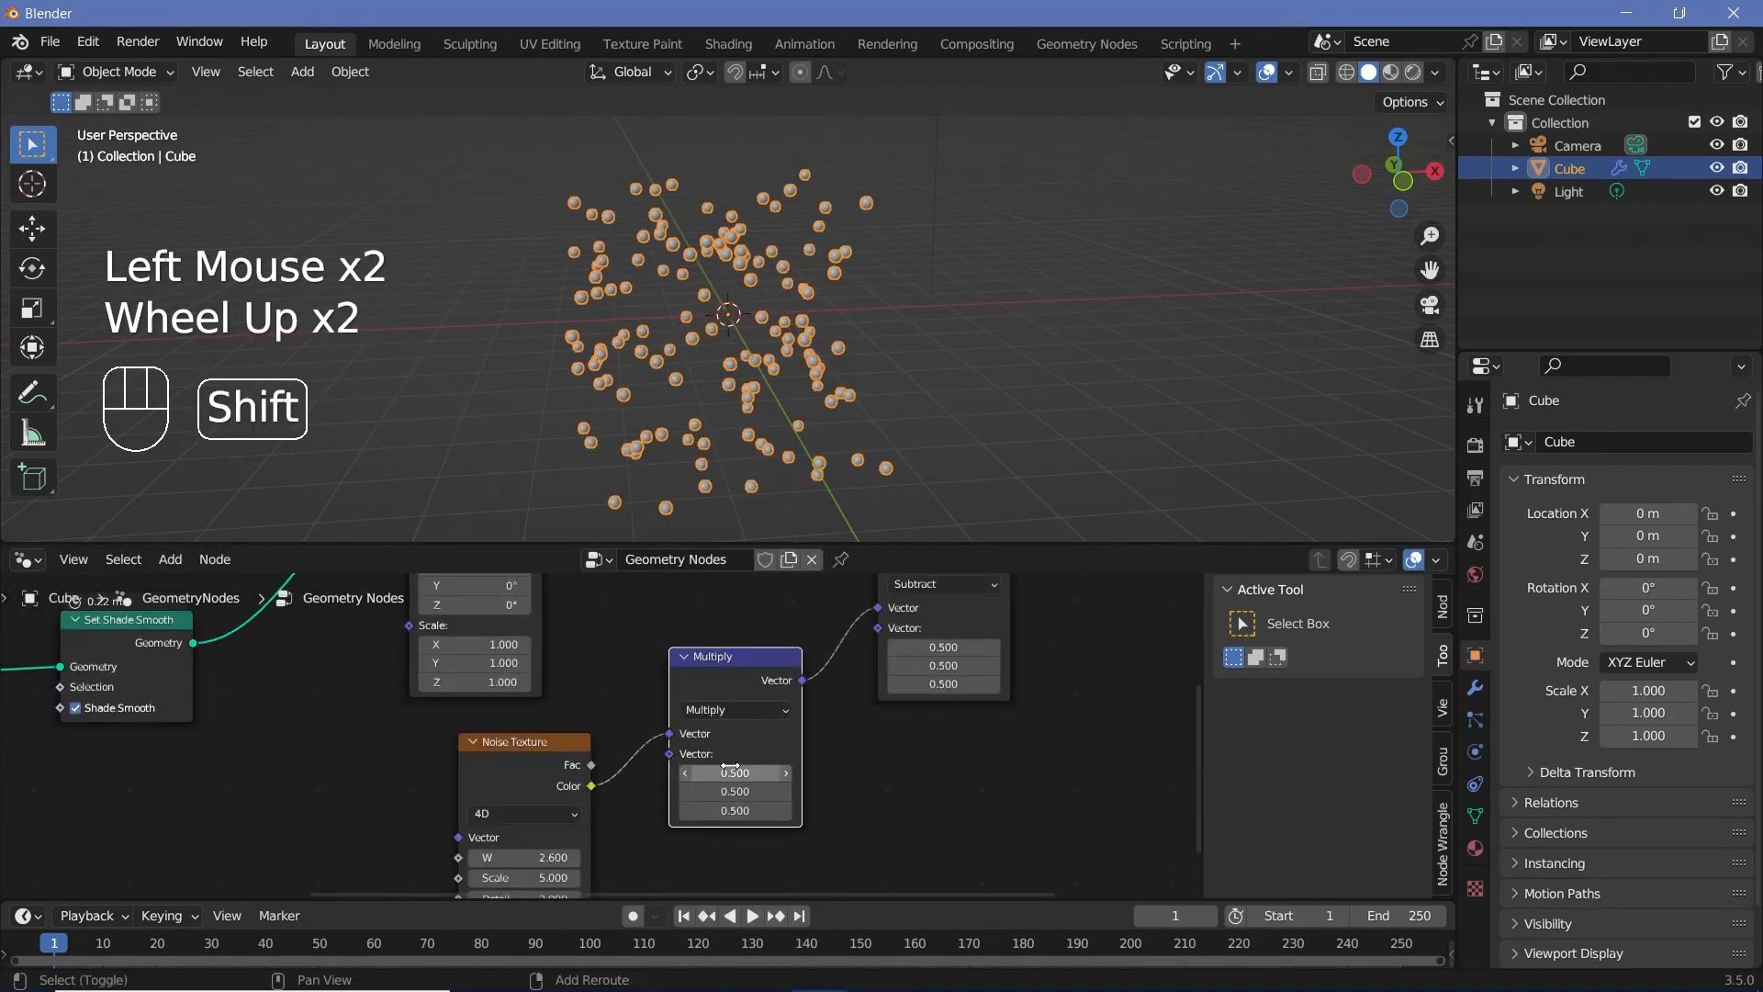
{"action": "left_click", "coordinate": [732, 770], "text": "shift"}
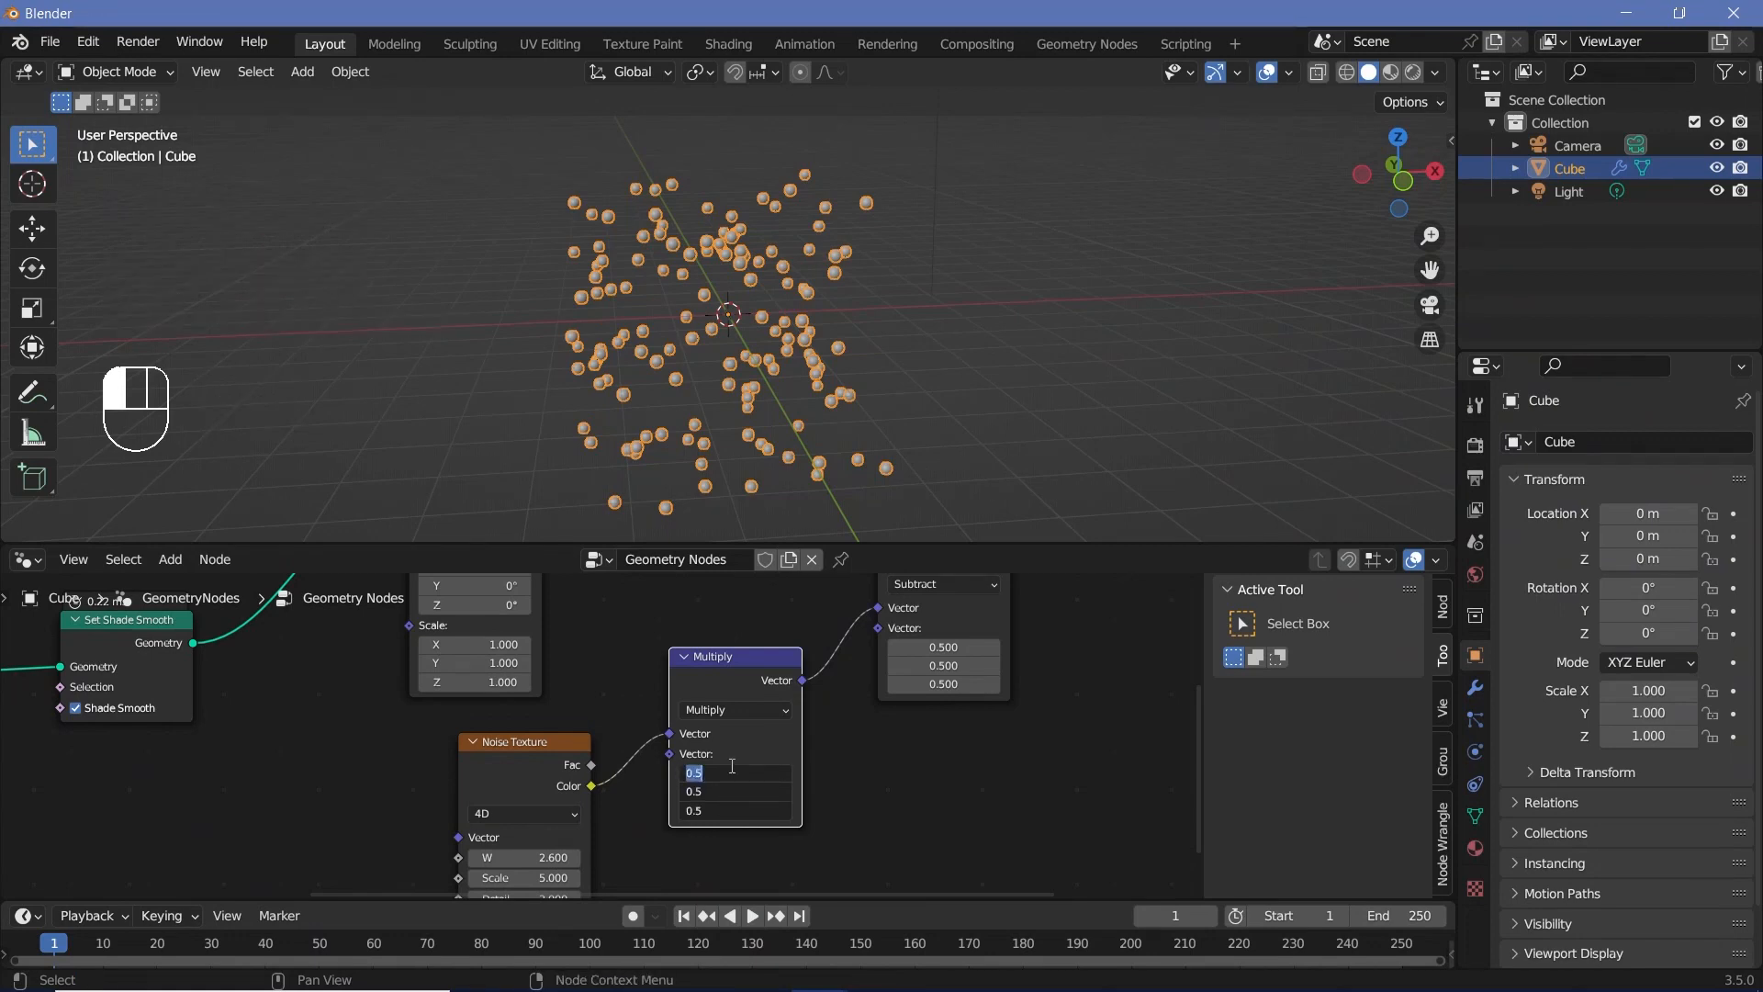
{"action": "key", "text": "Return"}
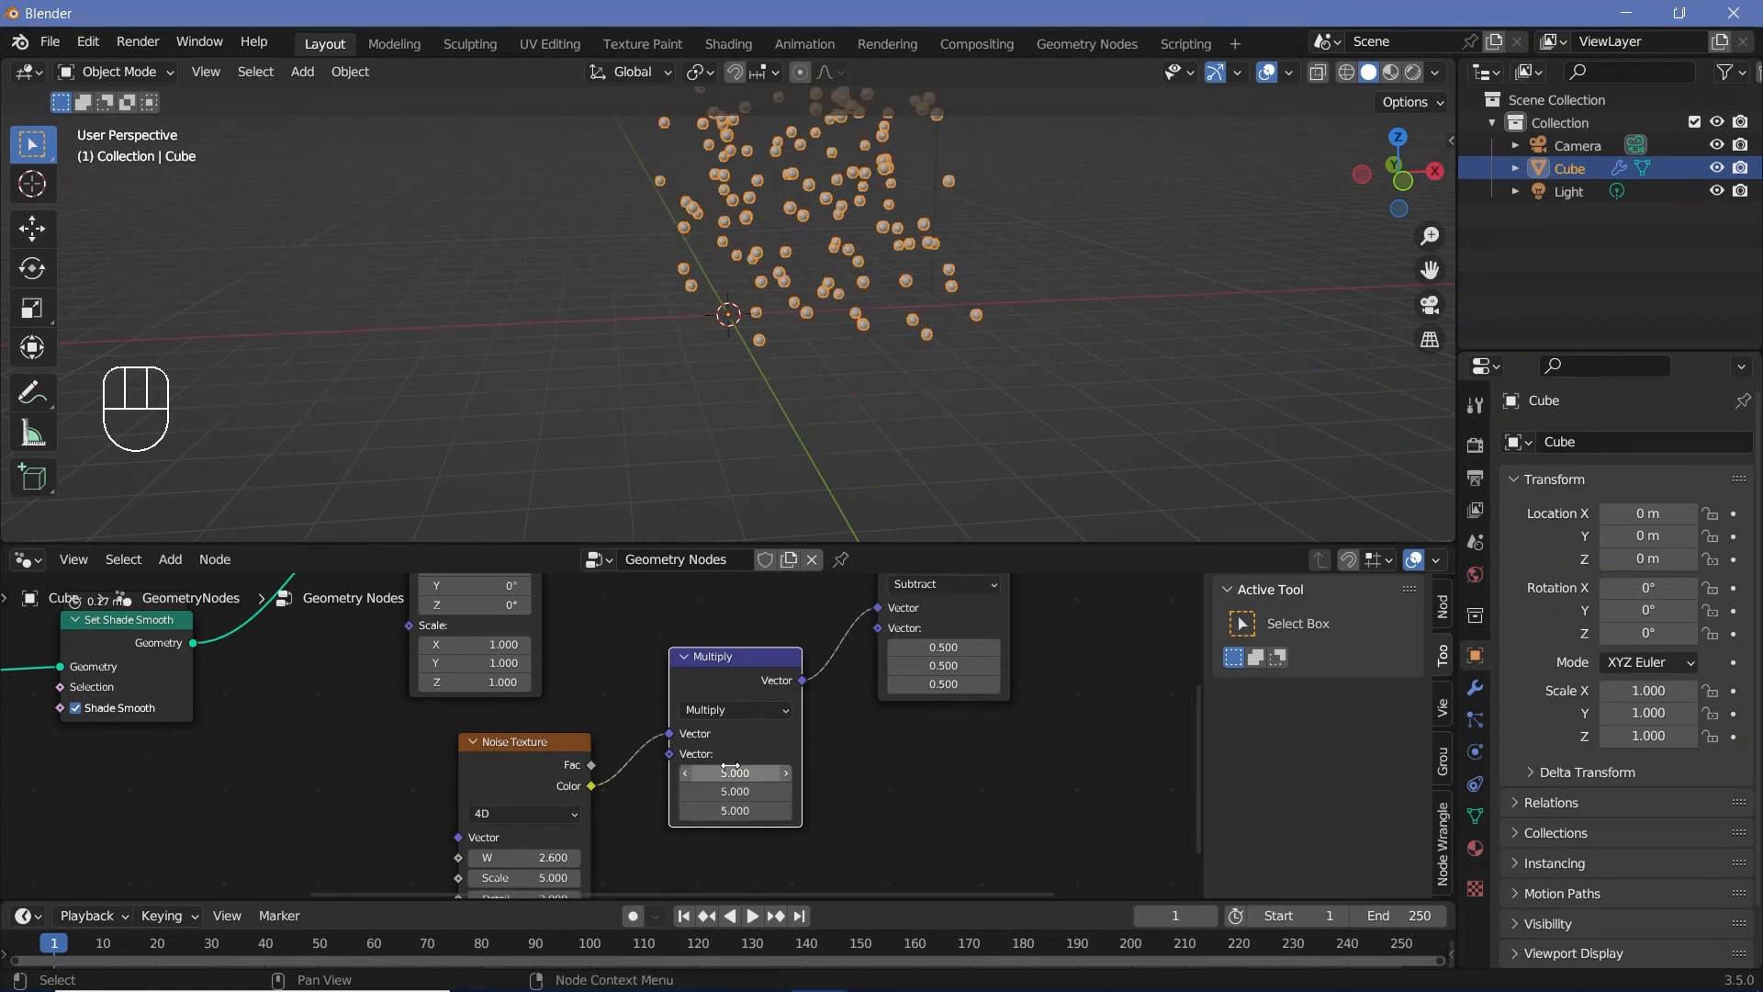
Step: Set the Noise Texture node's W value to 3.53
{"action": "middle_click_drag", "start_coordinate": [649, 815], "coordinate": [701, 708]}
{"action": "left_click_drag", "start_coordinate": [576, 751], "coordinate": [665, 751], "text": "shift"}
{"action": "mouse_move", "coordinate": [731, 355]}
{"action": "middle_mouse_down"}
{"action": "mouse_move", "coordinate": [719, 312]}
{"action": "mouse_move", "coordinate": [731, 329]}
{"action": "middle_mouse_up"}
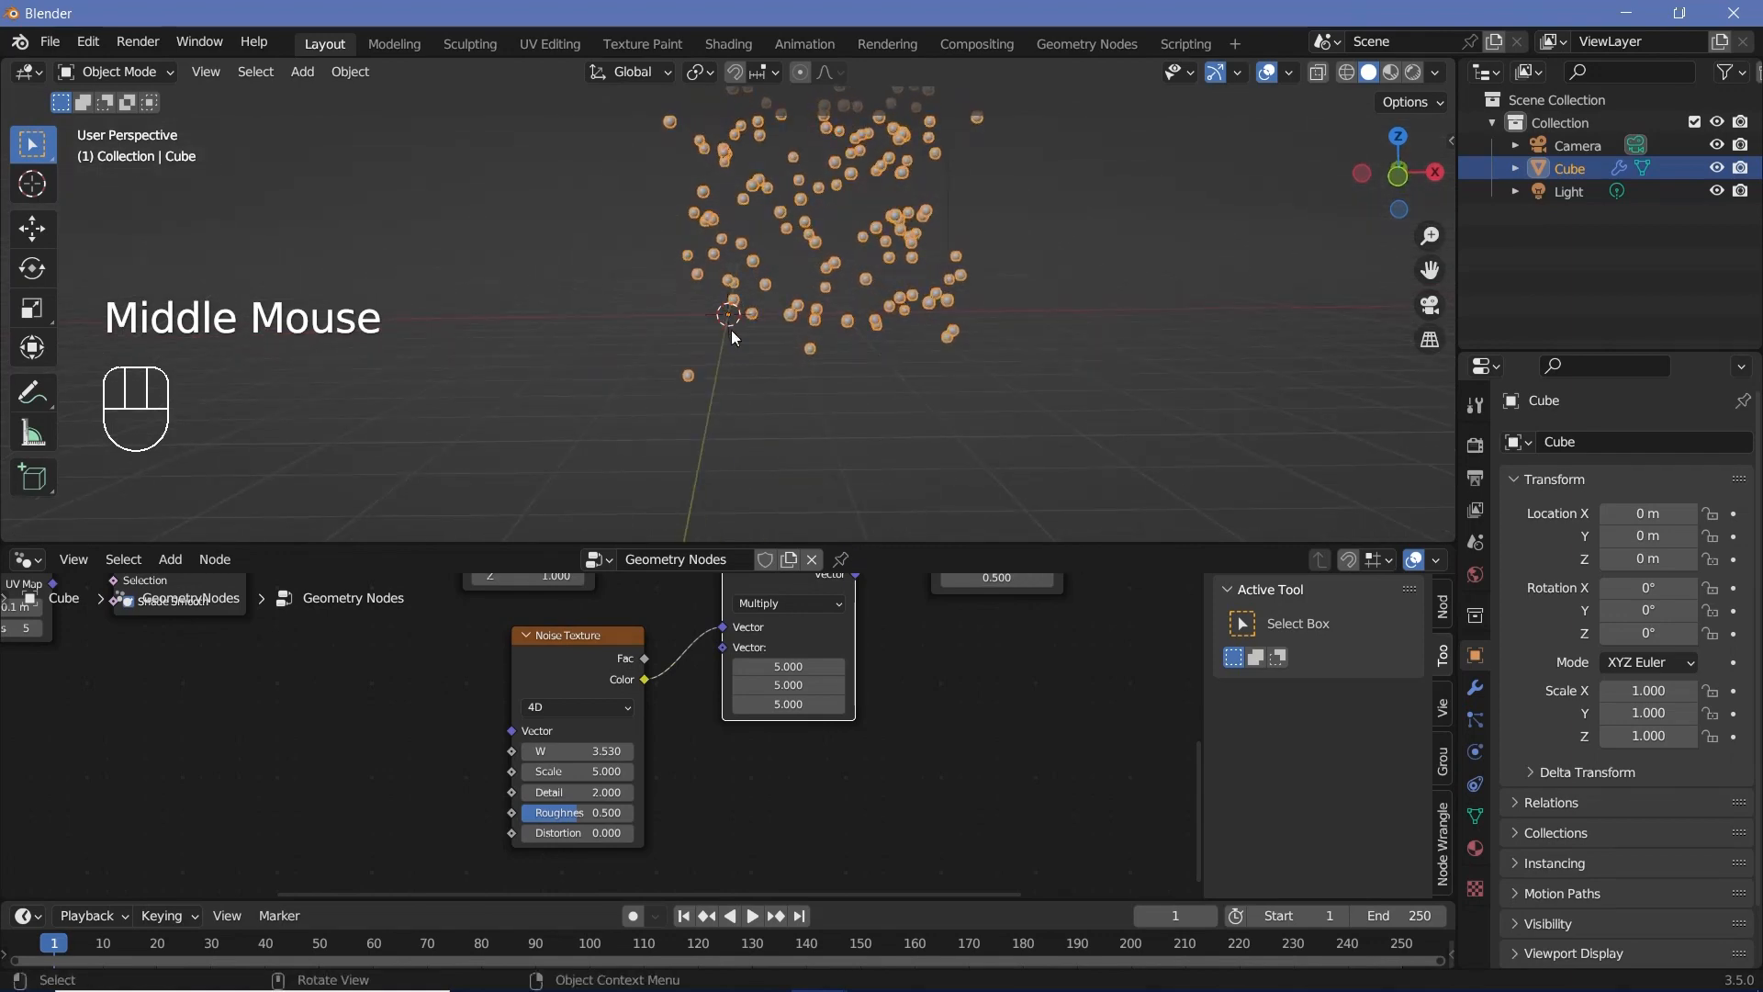
Step: Move the Subtract node farther from Multiply and set its subtracted vector to 2.5 on all three axes
{"action": "middle_click_drag", "start_coordinate": [900, 657], "coordinate": [841, 680]}
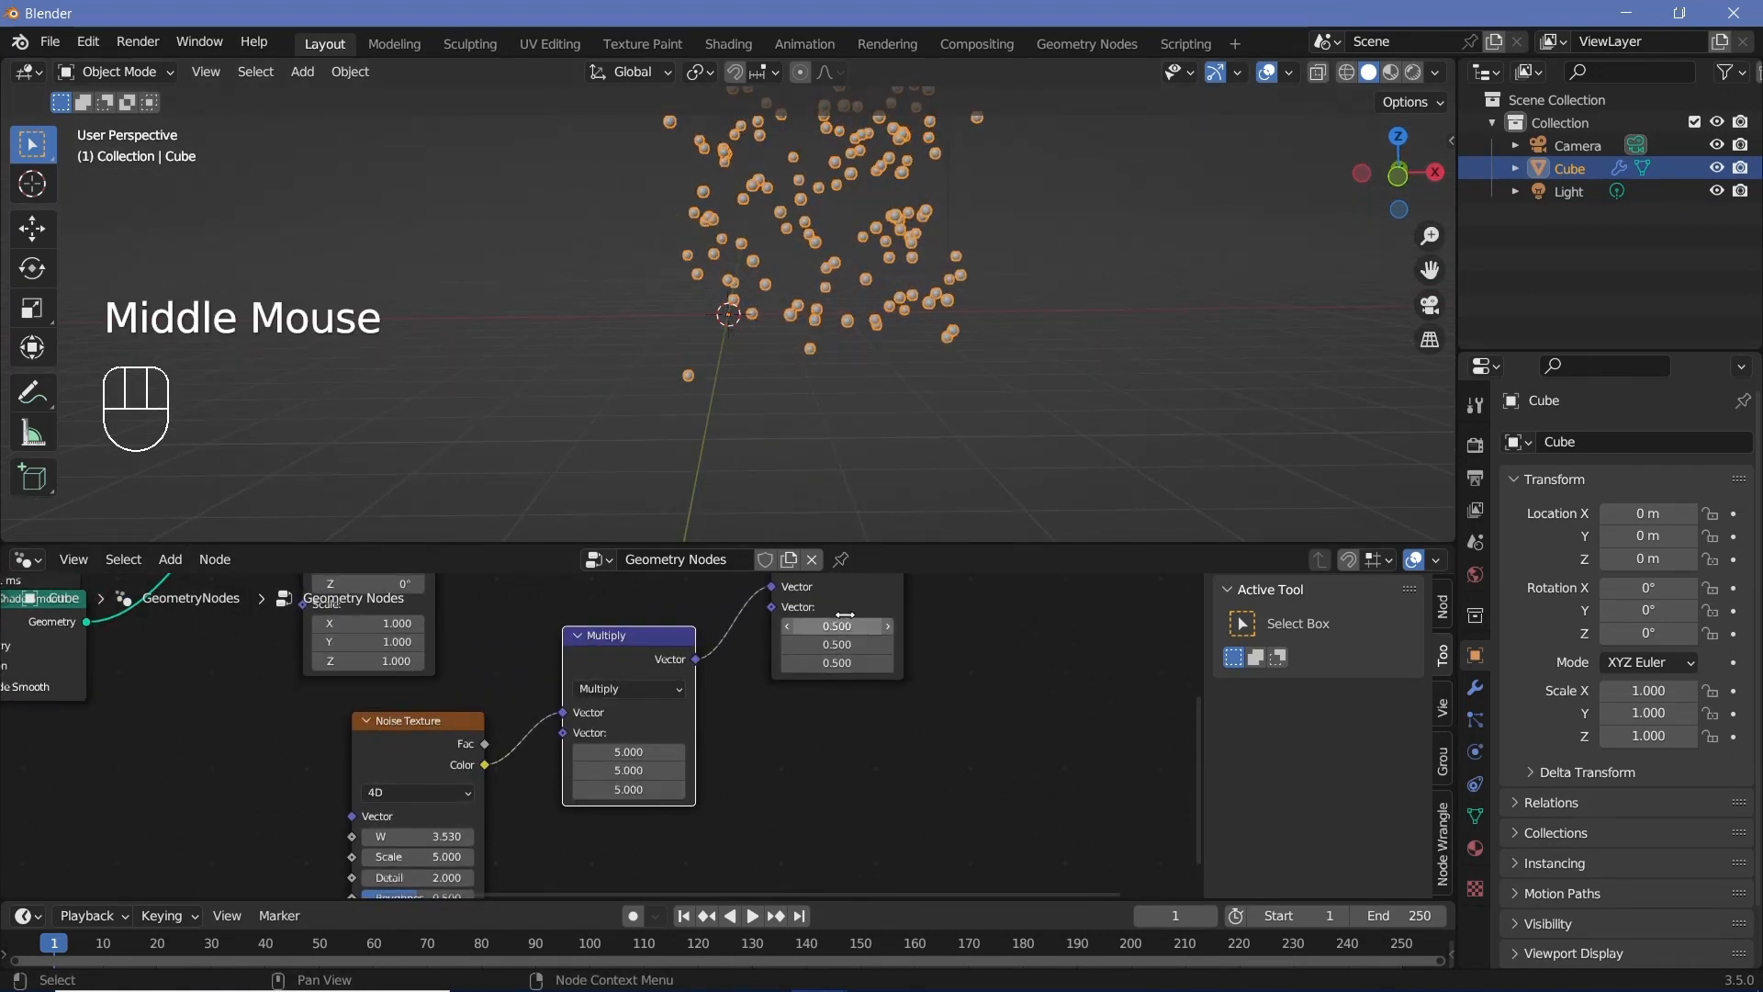
{"action": "left_click_drag", "start_coordinate": [858, 591], "coordinate": [927, 596]}
{"action": "left_click_drag", "start_coordinate": [898, 630], "coordinate": [898, 670], "text": "shift"}
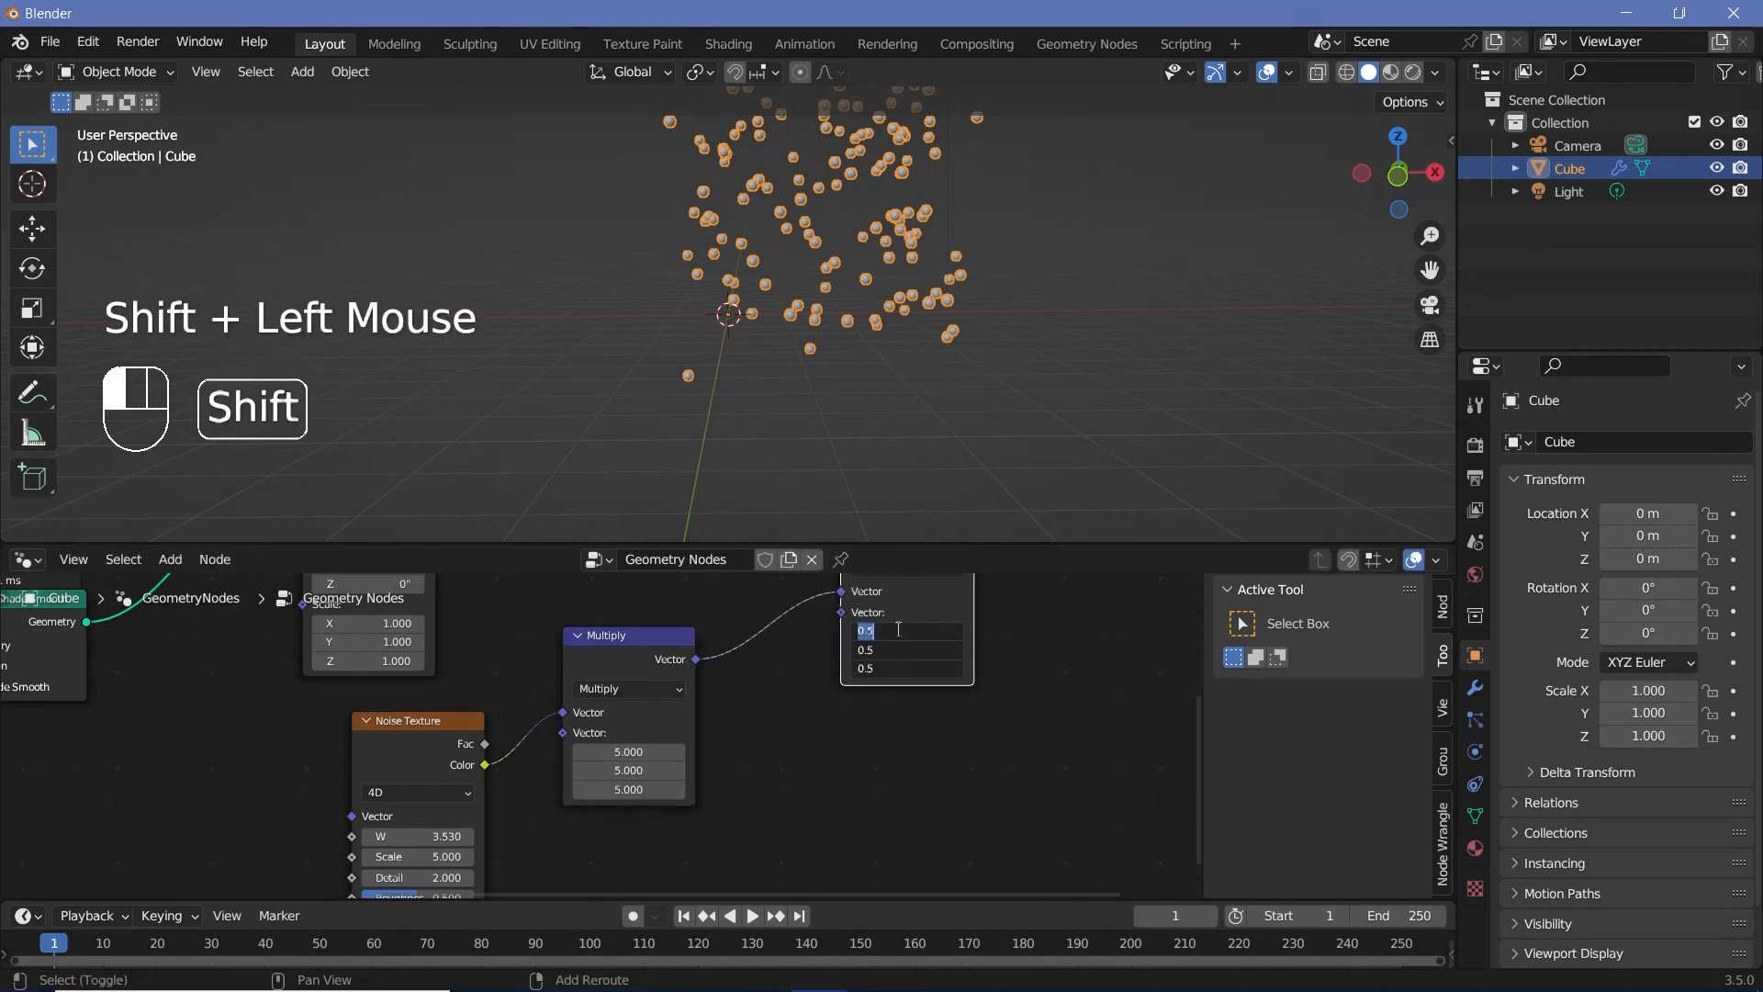
{"action": "type", "text": "2.5"}
{"action": "key", "text": "Return"}
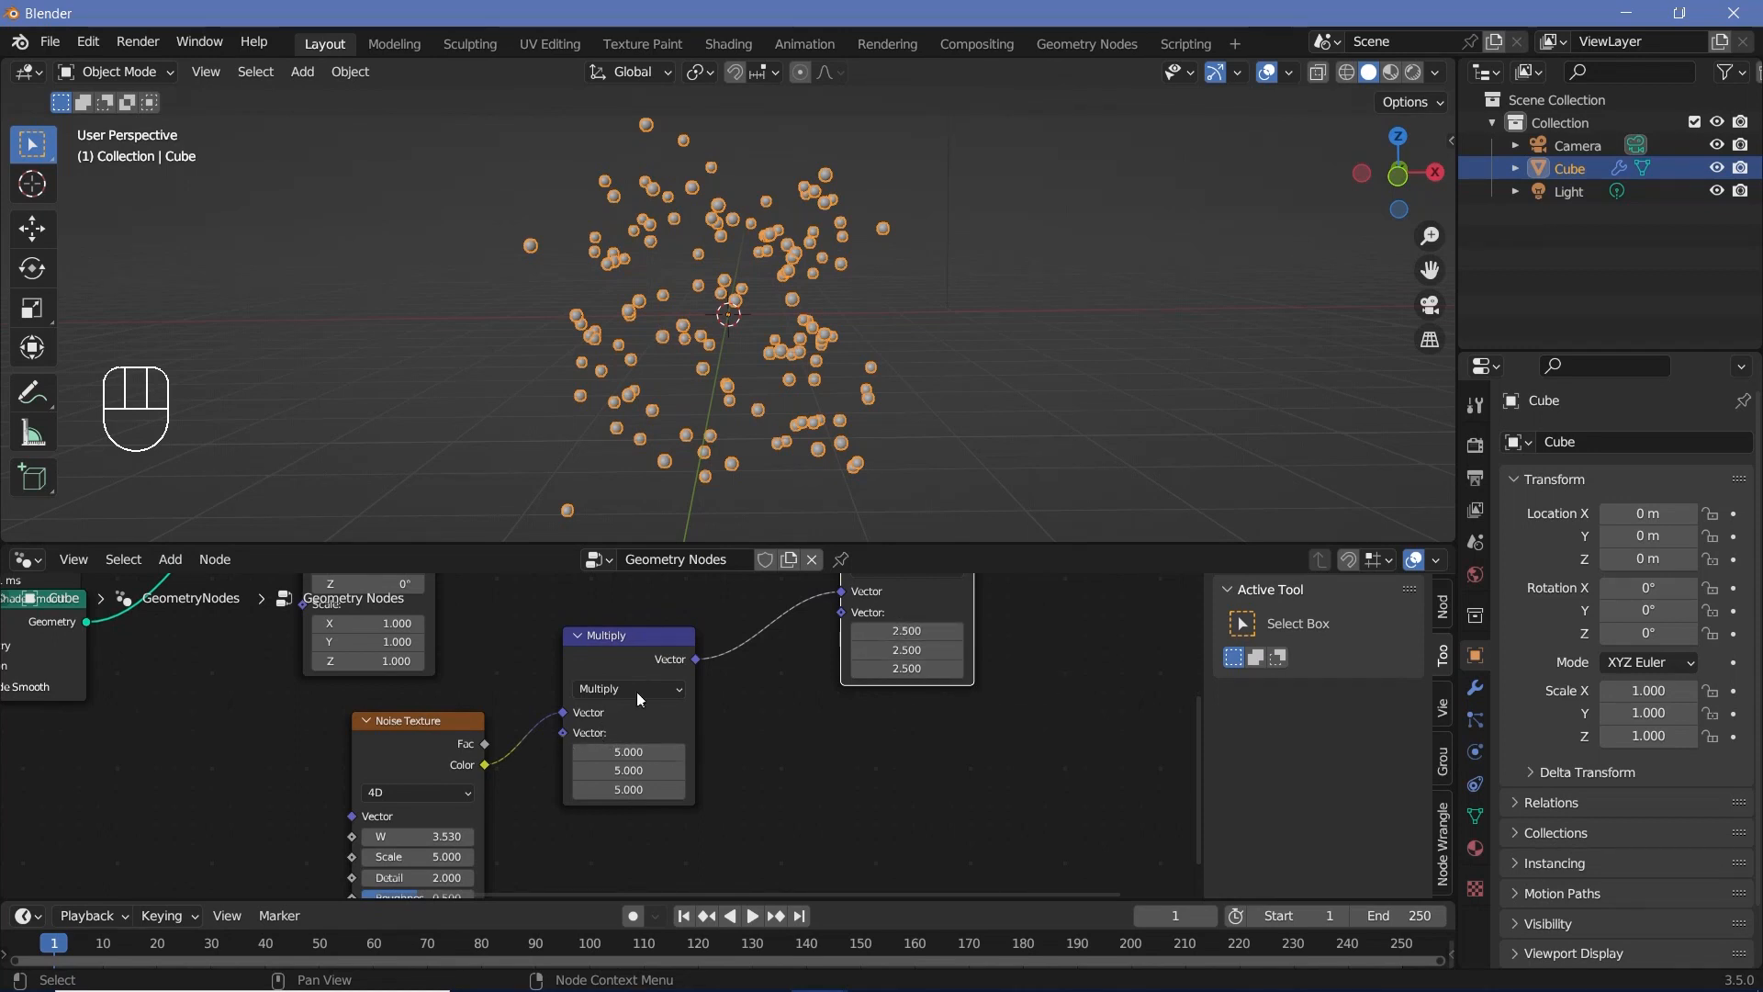
Step: Reposition the Subtract node between the Multiply and Set Position nodes
{"action": "left_click", "coordinate": [641, 645]}
{"action": "left_click", "coordinate": [914, 610]}
{"action": "middle_click_drag", "start_coordinate": [915, 610], "coordinate": [849, 692]}
{"action": "left_click_drag", "start_coordinate": [849, 692], "coordinate": [772, 726]}
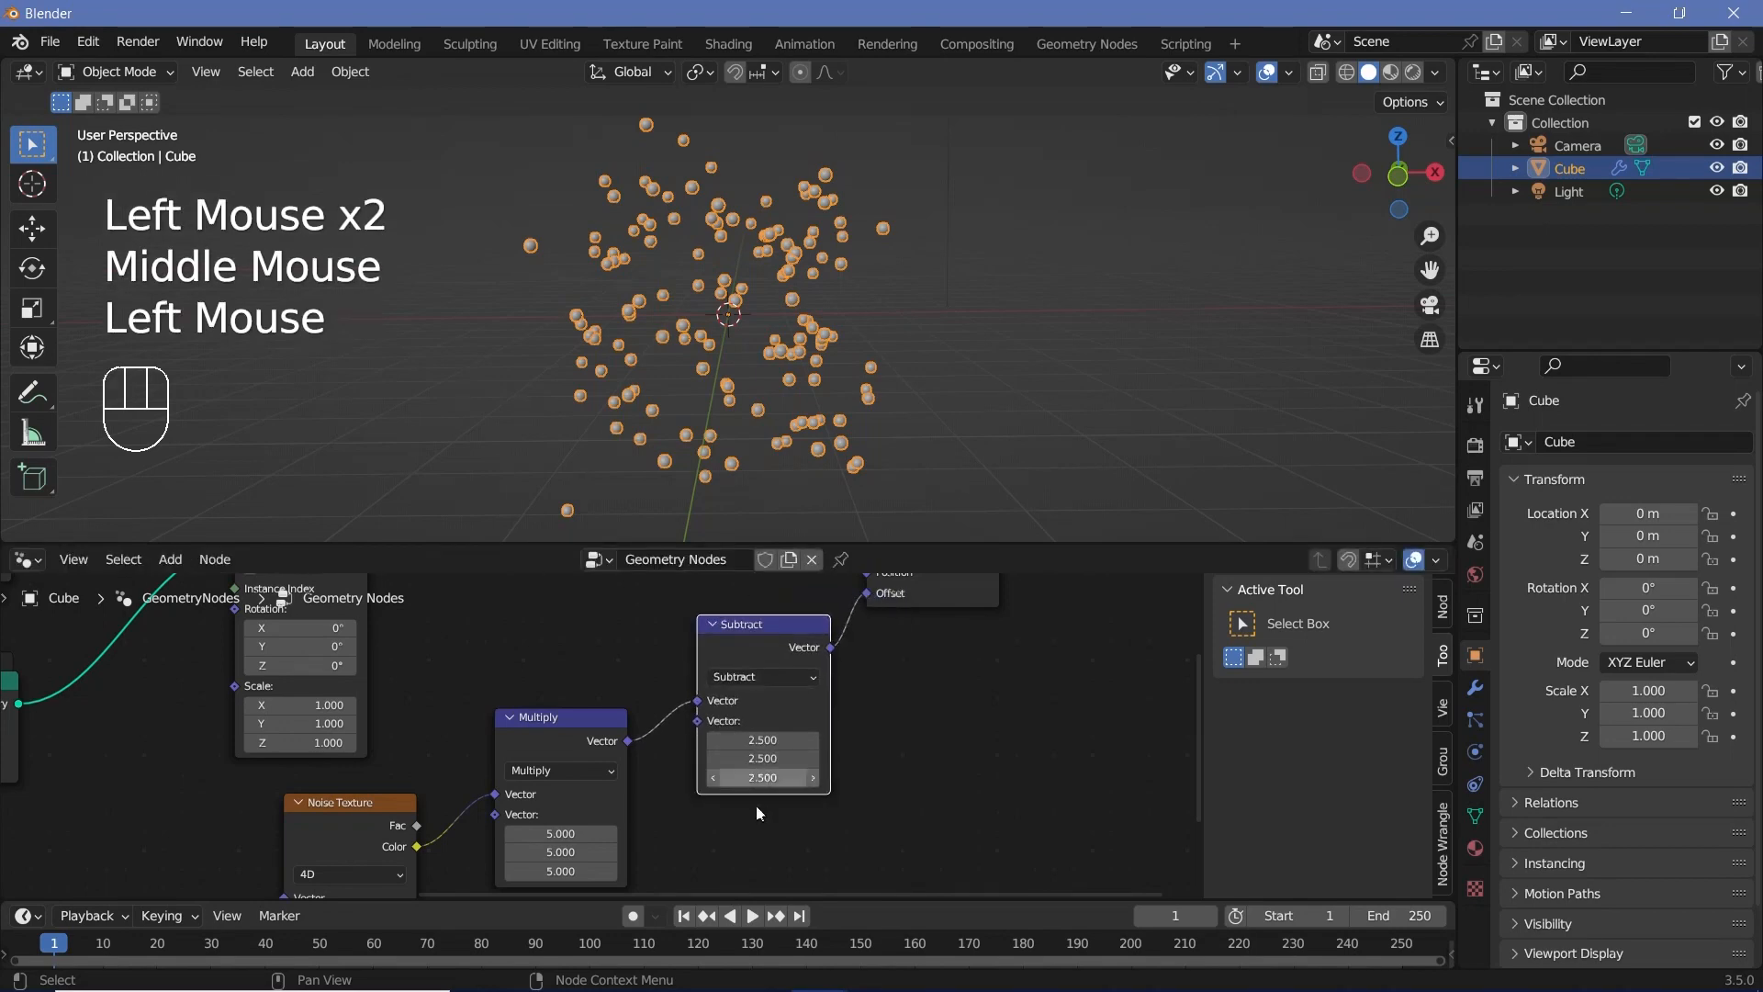
Step: Add a Math node set to Divide and place it below the Subtract node
{"action": "middle_click_drag", "start_coordinate": [708, 844], "coordinate": [792, 768]}
{"action": "key", "text": "shift+a"}
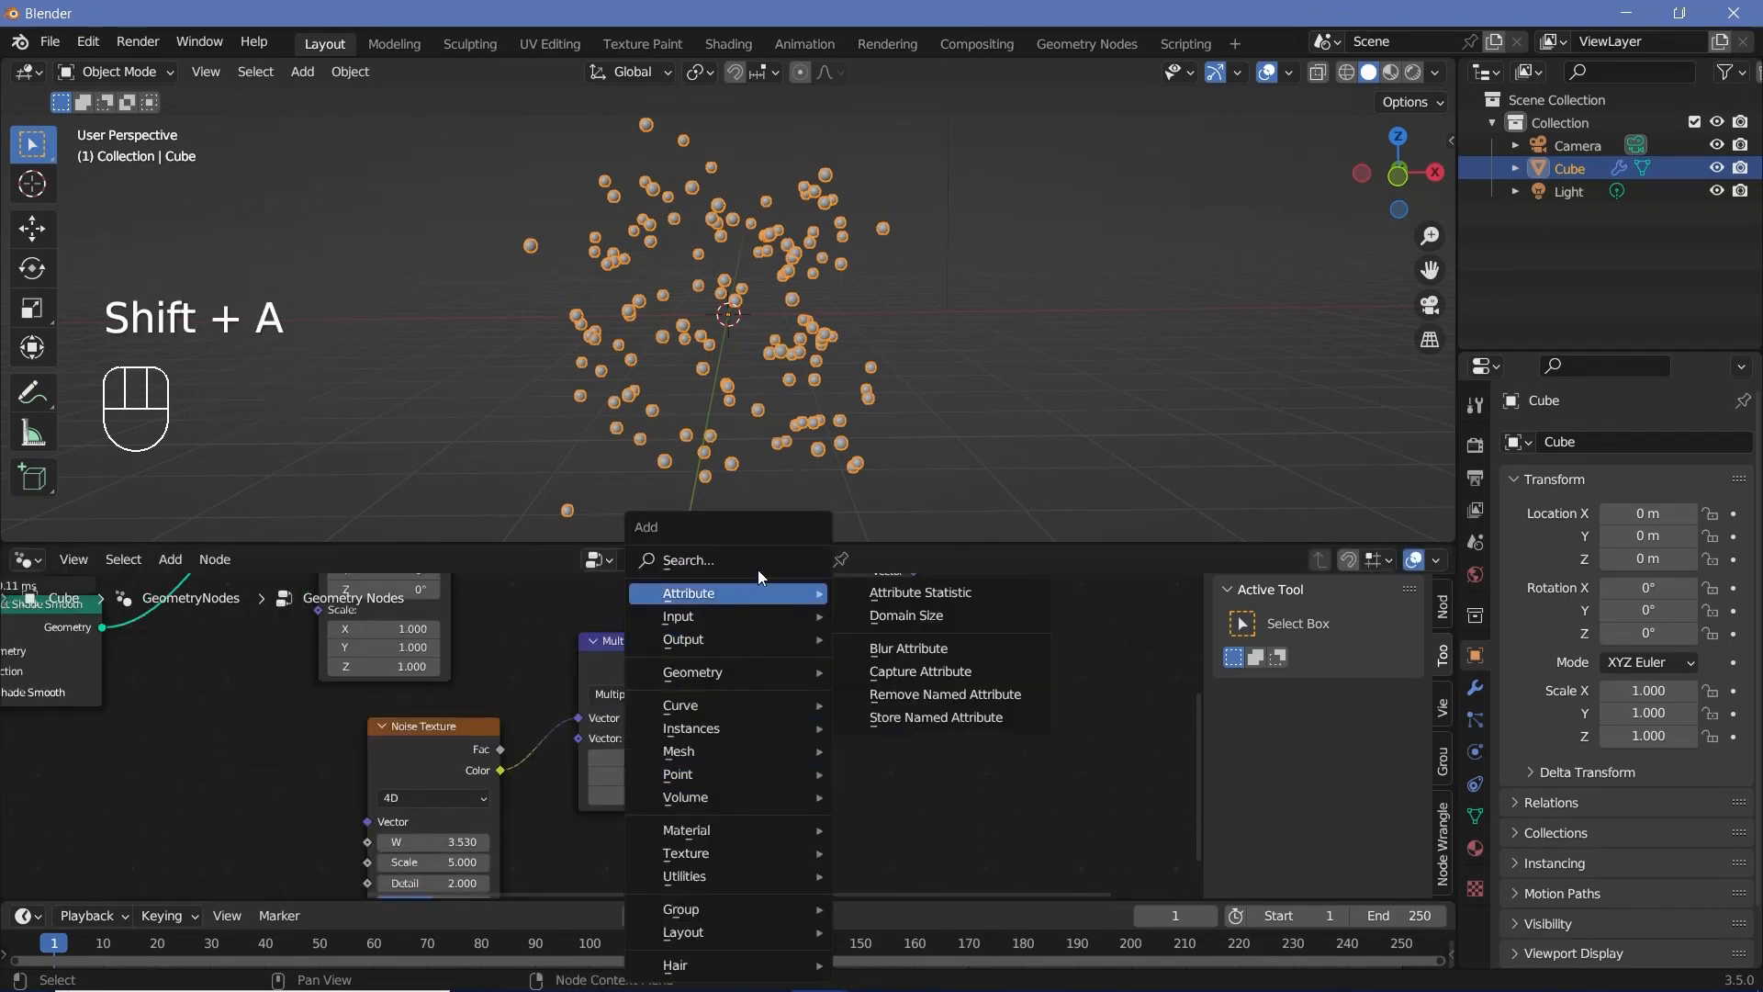
{"action": "left_click", "coordinate": [757, 563]}
{"action": "type", "text": "ma"}
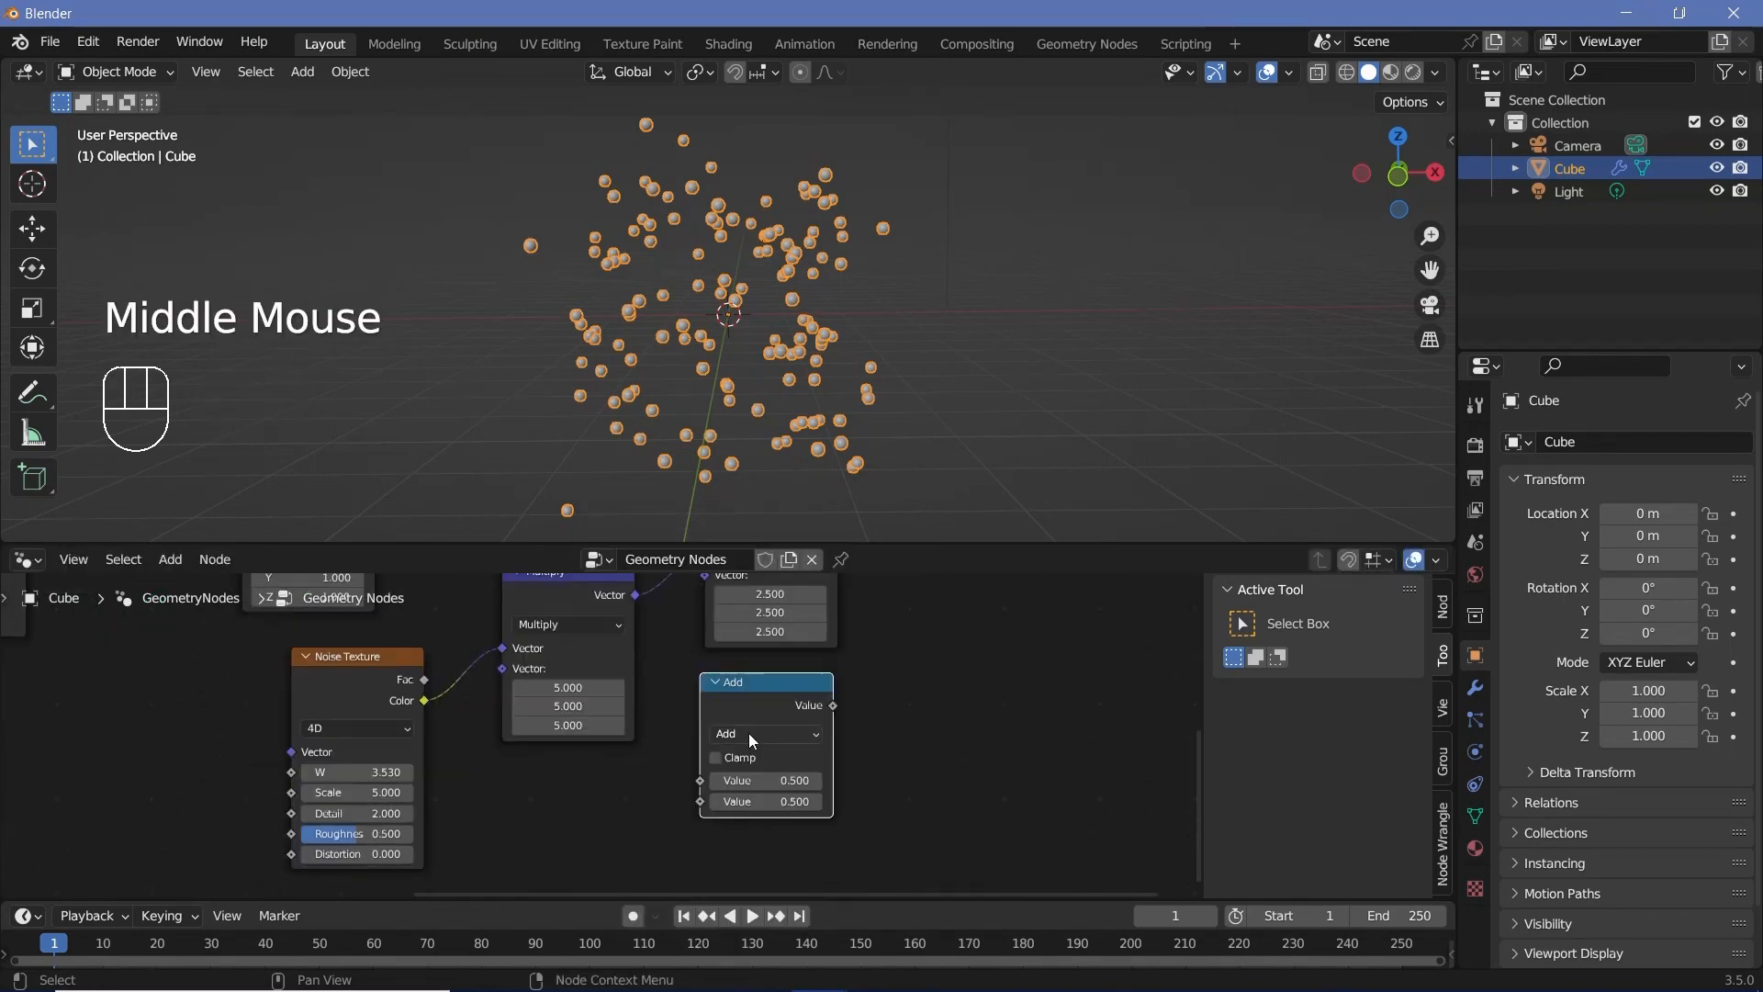
{"action": "left_click", "coordinate": [748, 732]}
{"action": "left_click", "coordinate": [788, 558]}
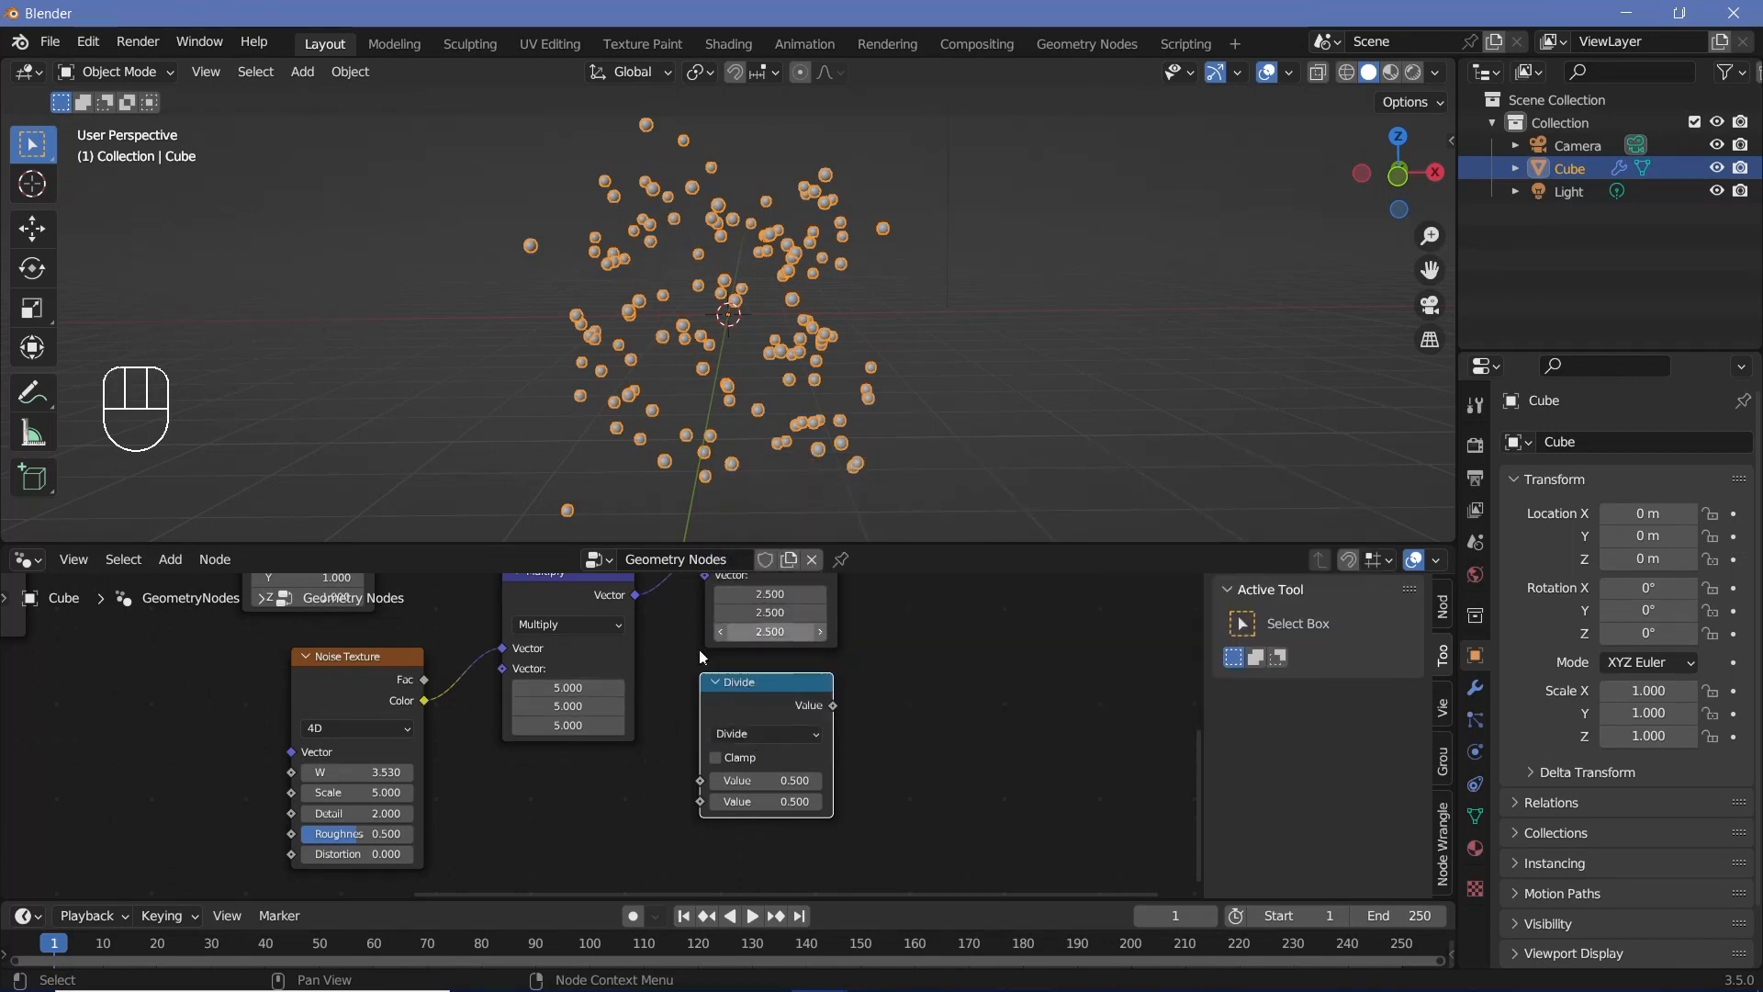
{"action": "mouse_move", "coordinate": [744, 685]}
{"action": "left_mouse_down"}
{"action": "mouse_move", "coordinate": [701, 712]}
{"action": "mouse_move", "coordinate": [751, 712]}
{"action": "mouse_move", "coordinate": [719, 689]}
{"action": "left_mouse_up"}
{"action": "middle_click_drag", "start_coordinate": [734, 706], "coordinate": [717, 742]}
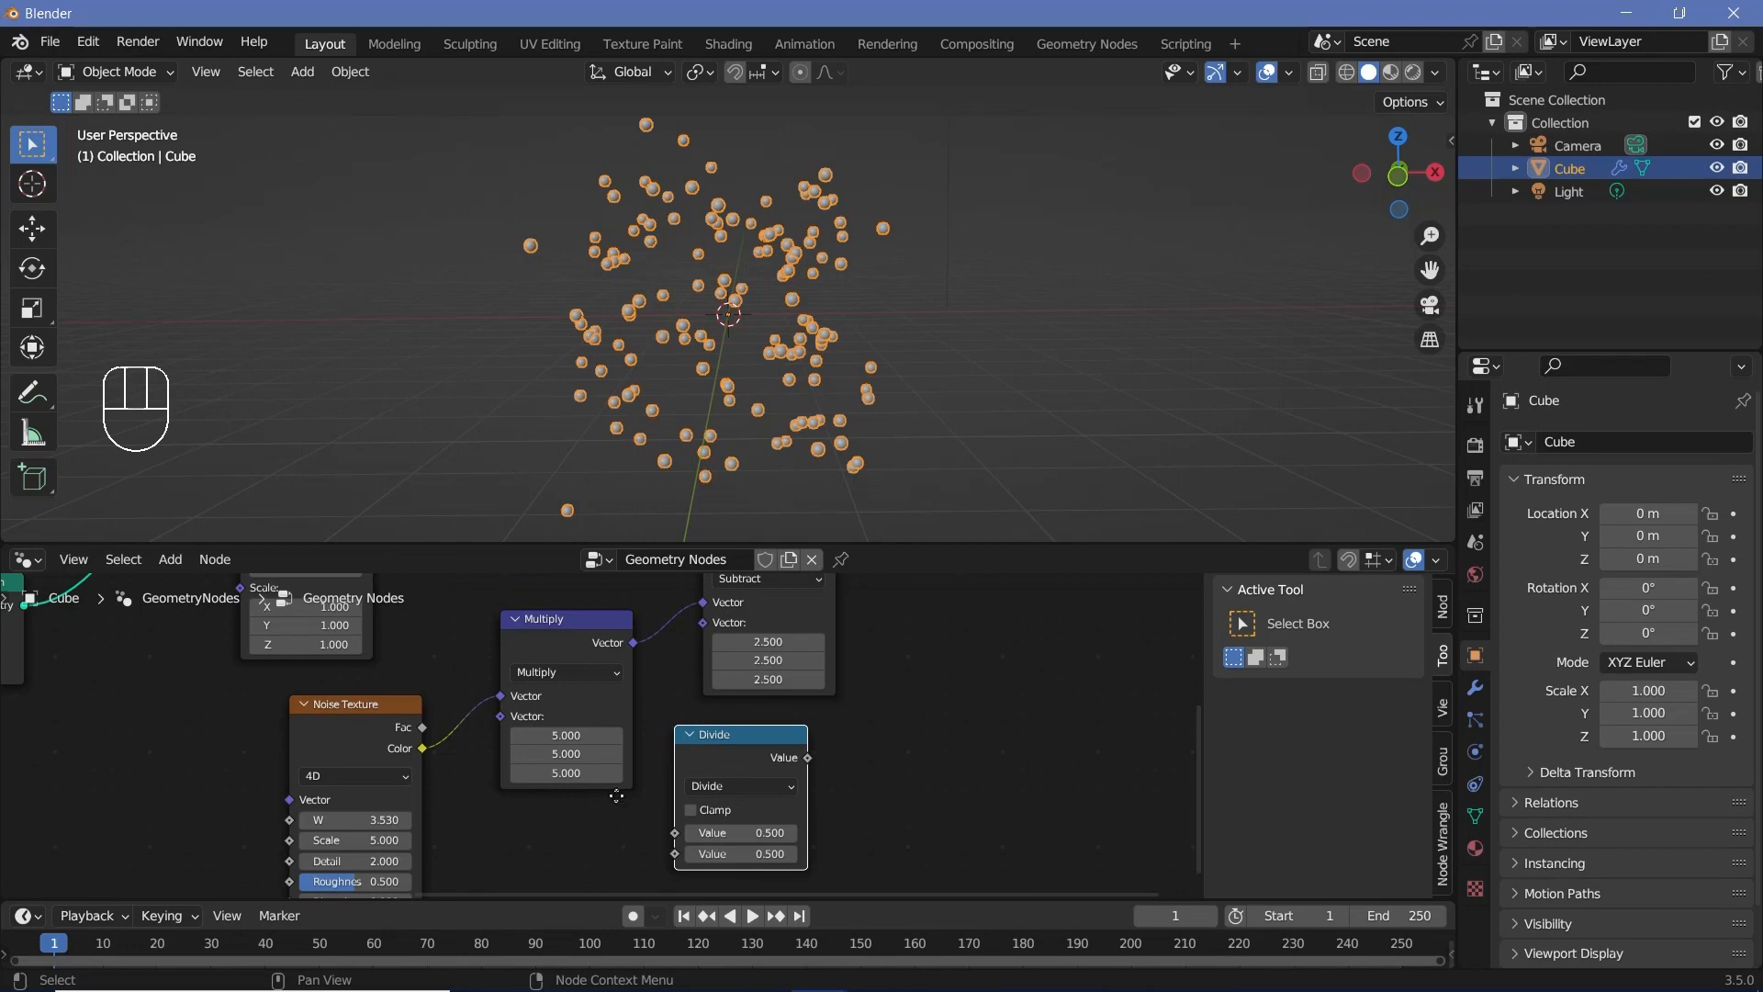
Step: Move the Noise Texture node farther from Multiply and add a Value node between it and the Divide node
{"action": "middle_click_drag", "start_coordinate": [614, 798], "coordinate": [669, 770]}
{"action": "left_click_drag", "start_coordinate": [444, 720], "coordinate": [328, 723]}
{"action": "middle_click_drag", "start_coordinate": [523, 761], "coordinate": [624, 740]}
{"action": "key", "text": "shift+a"}
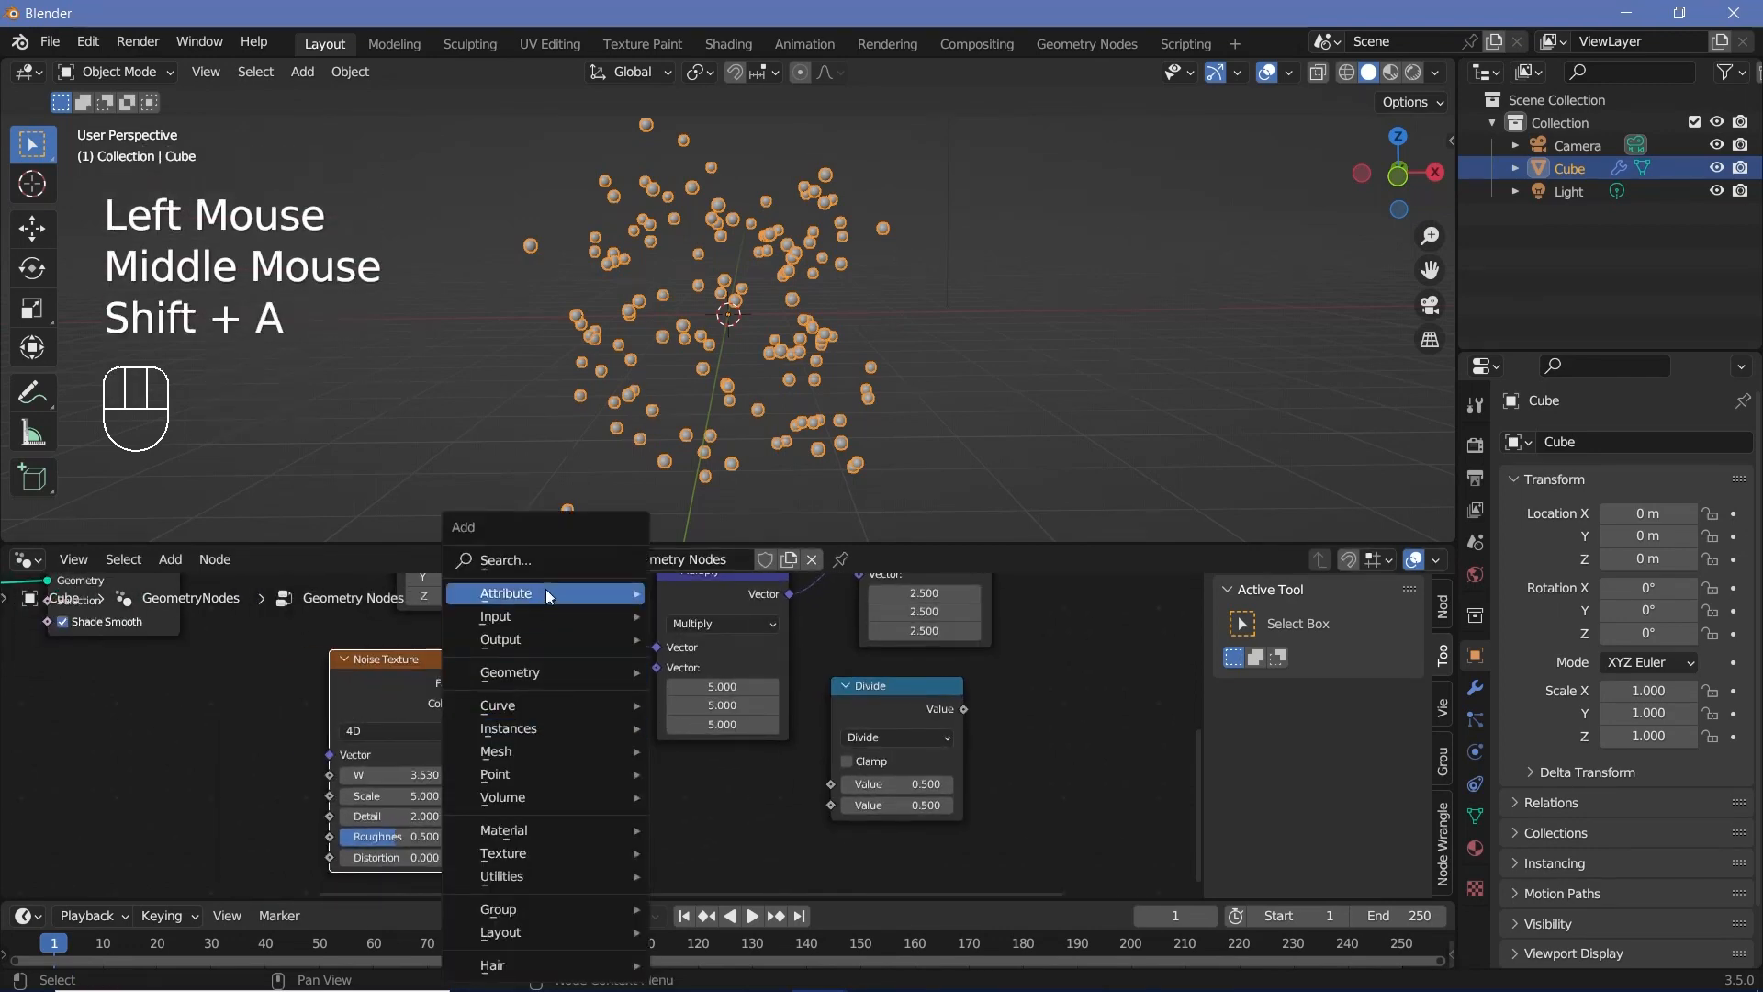
{"action": "type", "text": "value"}
{"action": "key", "text": "Return"}
{"action": "left_click", "coordinate": [631, 784]}
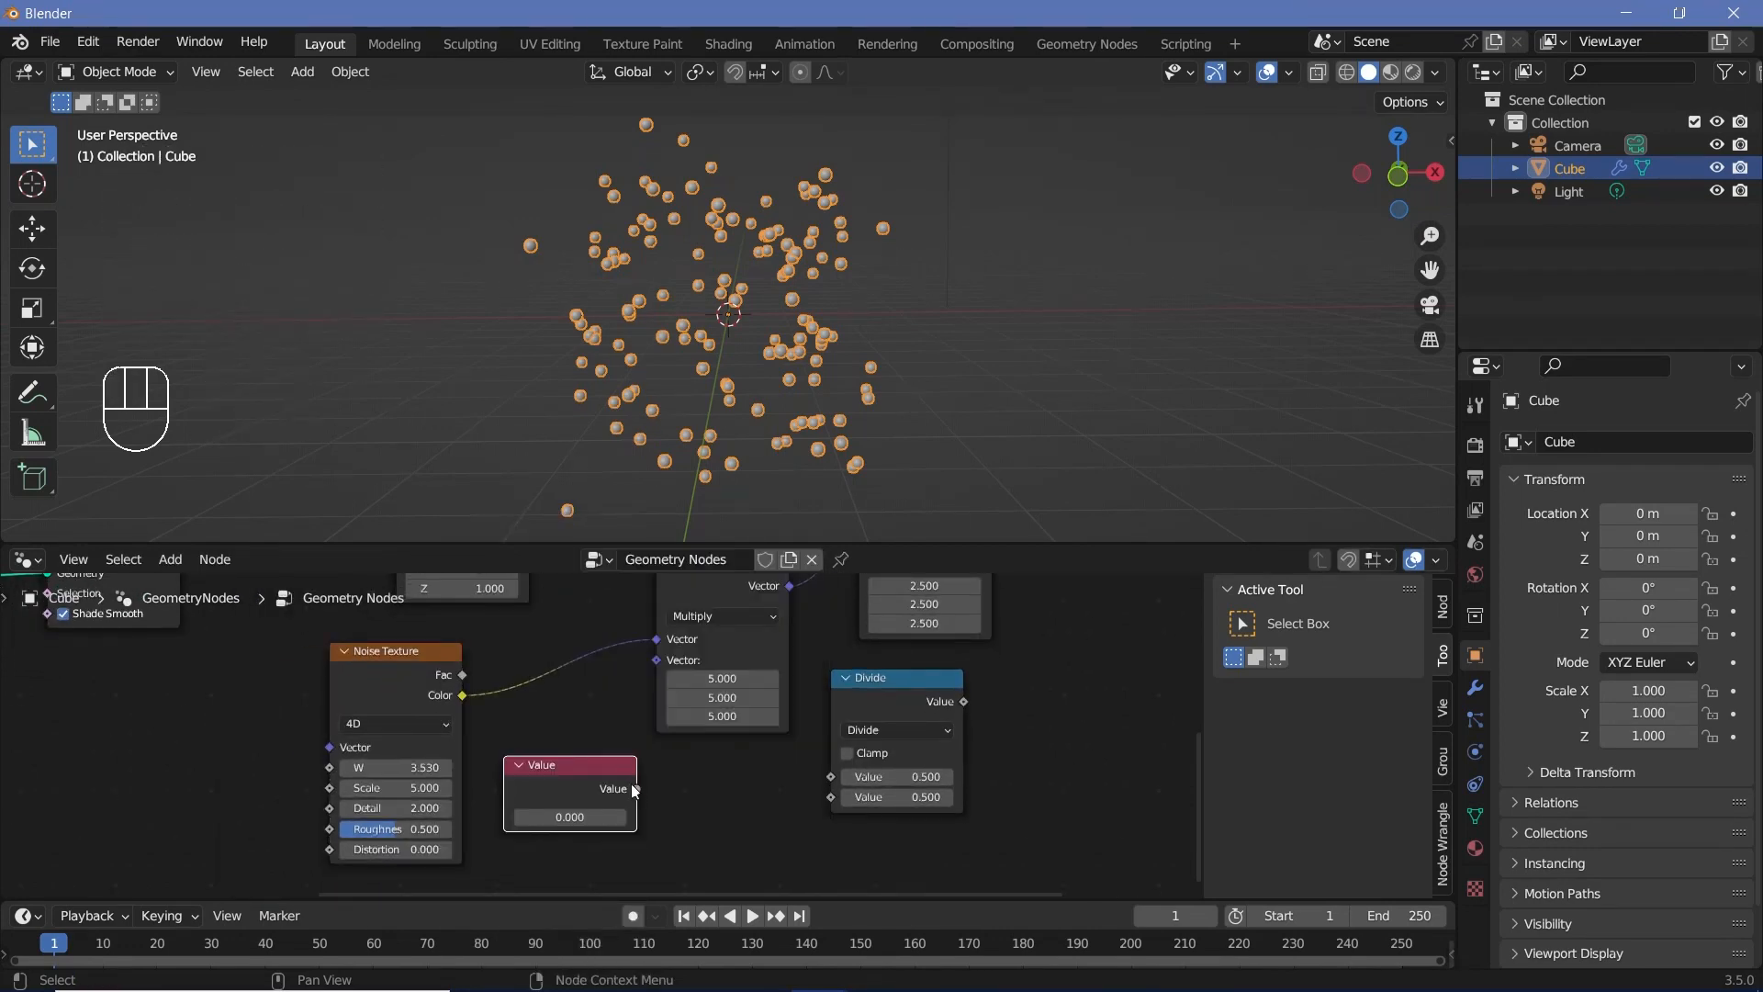
Step: Connect the Value node to Multiply's second vector and Divide's first input, and set the divisor to 2
{"action": "left_click_drag", "start_coordinate": [636, 788], "coordinate": [669, 661]}
{"action": "middle_click_drag", "start_coordinate": [635, 789], "coordinate": [536, 834]}
{"action": "left_click_drag", "start_coordinate": [536, 834], "coordinate": [747, 823]}
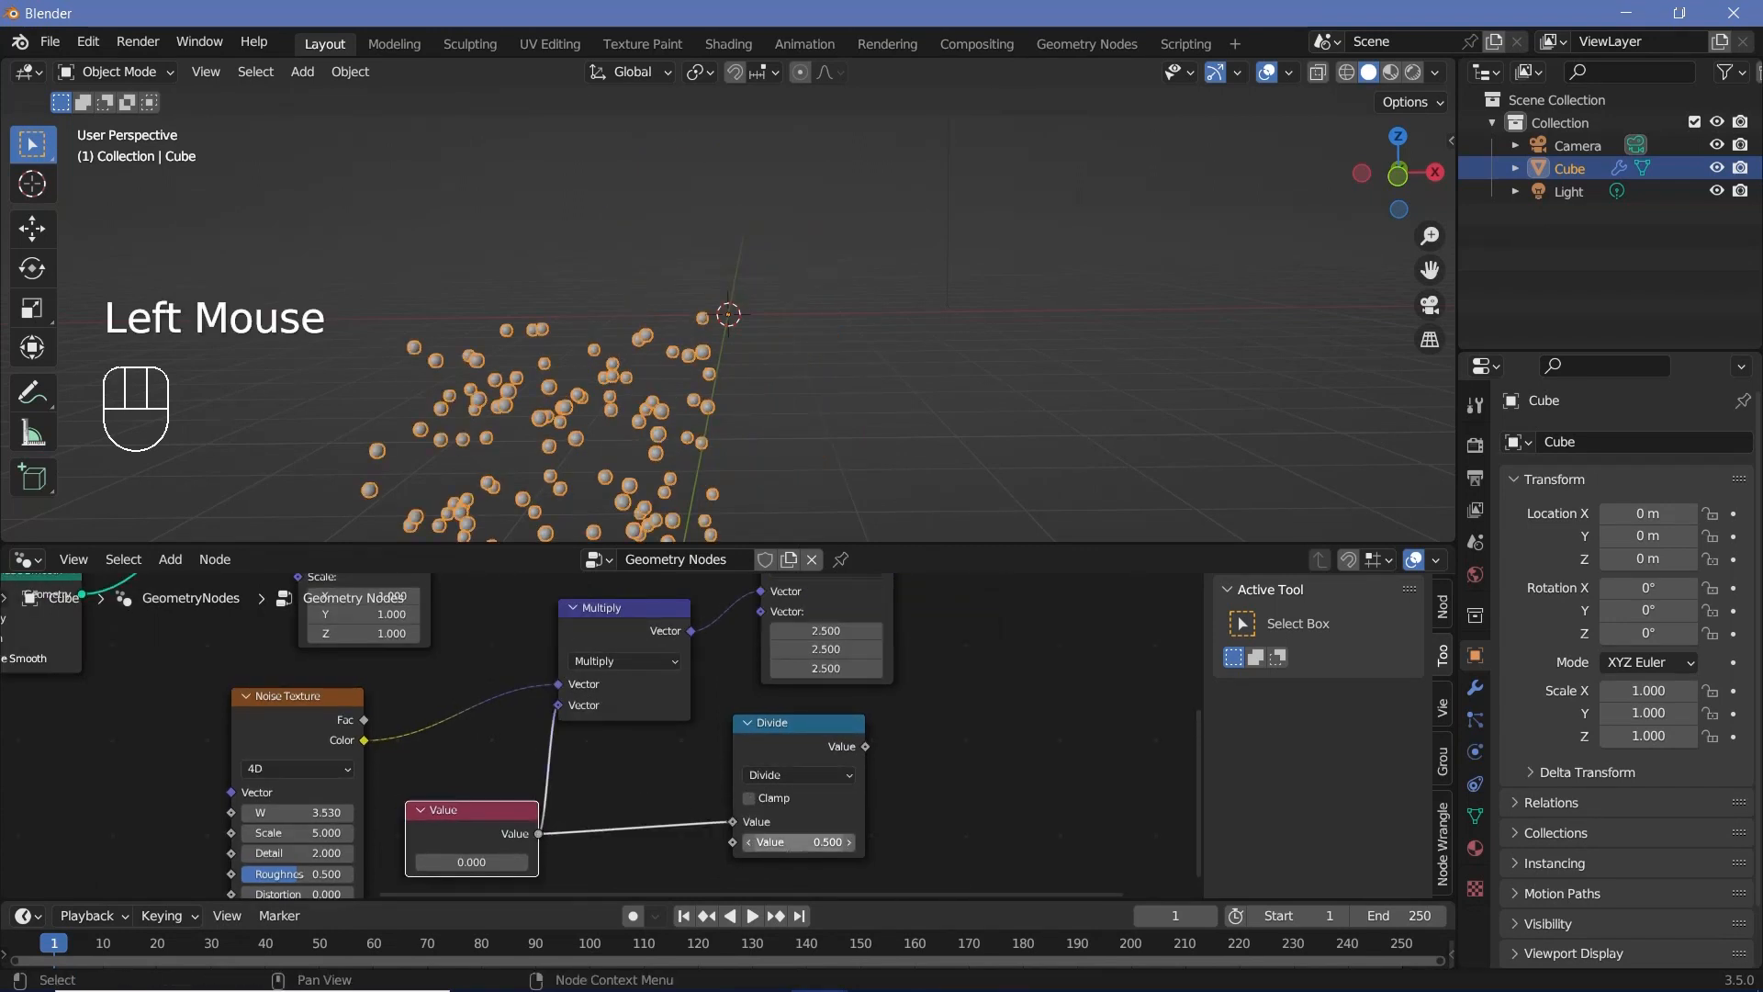
{"action": "double_click", "coordinate": [795, 843]}
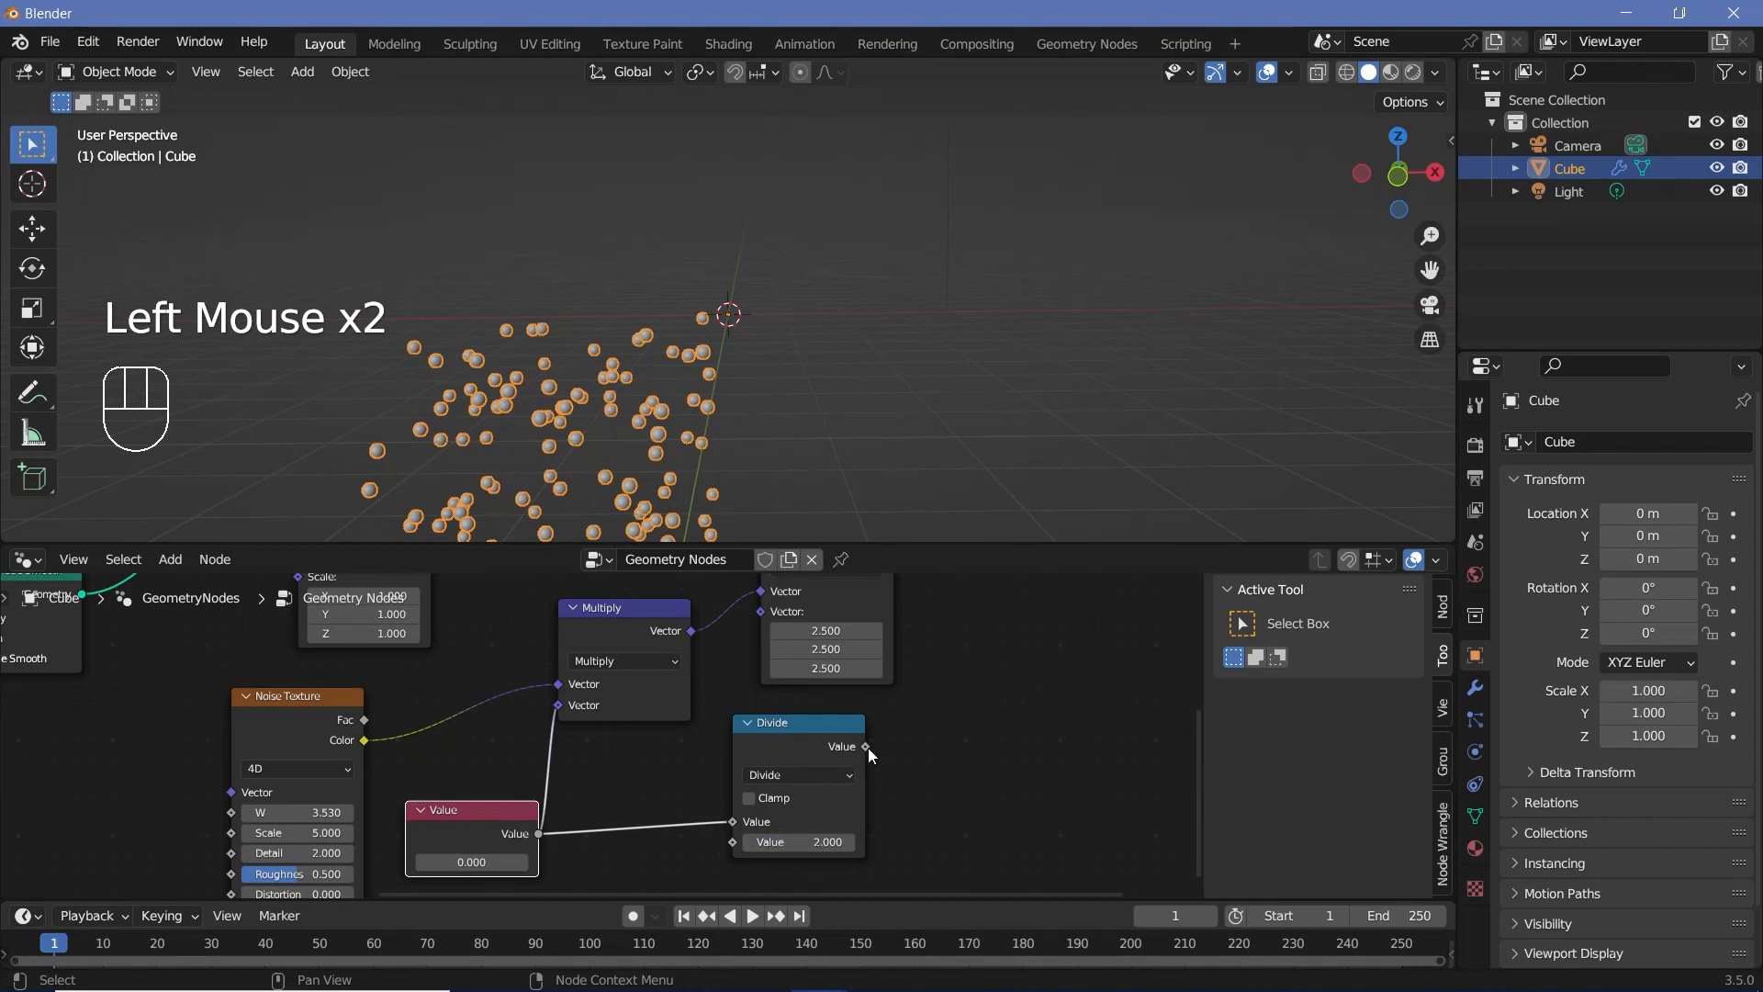
Step: Connect Divide's output to Subtract's second vector and set the Value node to 5
{"action": "left_click_drag", "start_coordinate": [868, 748], "coordinate": [764, 705]}
{"action": "left_click_drag", "start_coordinate": [866, 628], "coordinate": [970, 672]}
{"action": "middle_click_drag", "start_coordinate": [1020, 808], "coordinate": [939, 699]}
{"action": "left_click", "coordinate": [1056, 826]}
{"action": "middle_click_drag", "start_coordinate": [1093, 873], "coordinate": [1119, 810]}
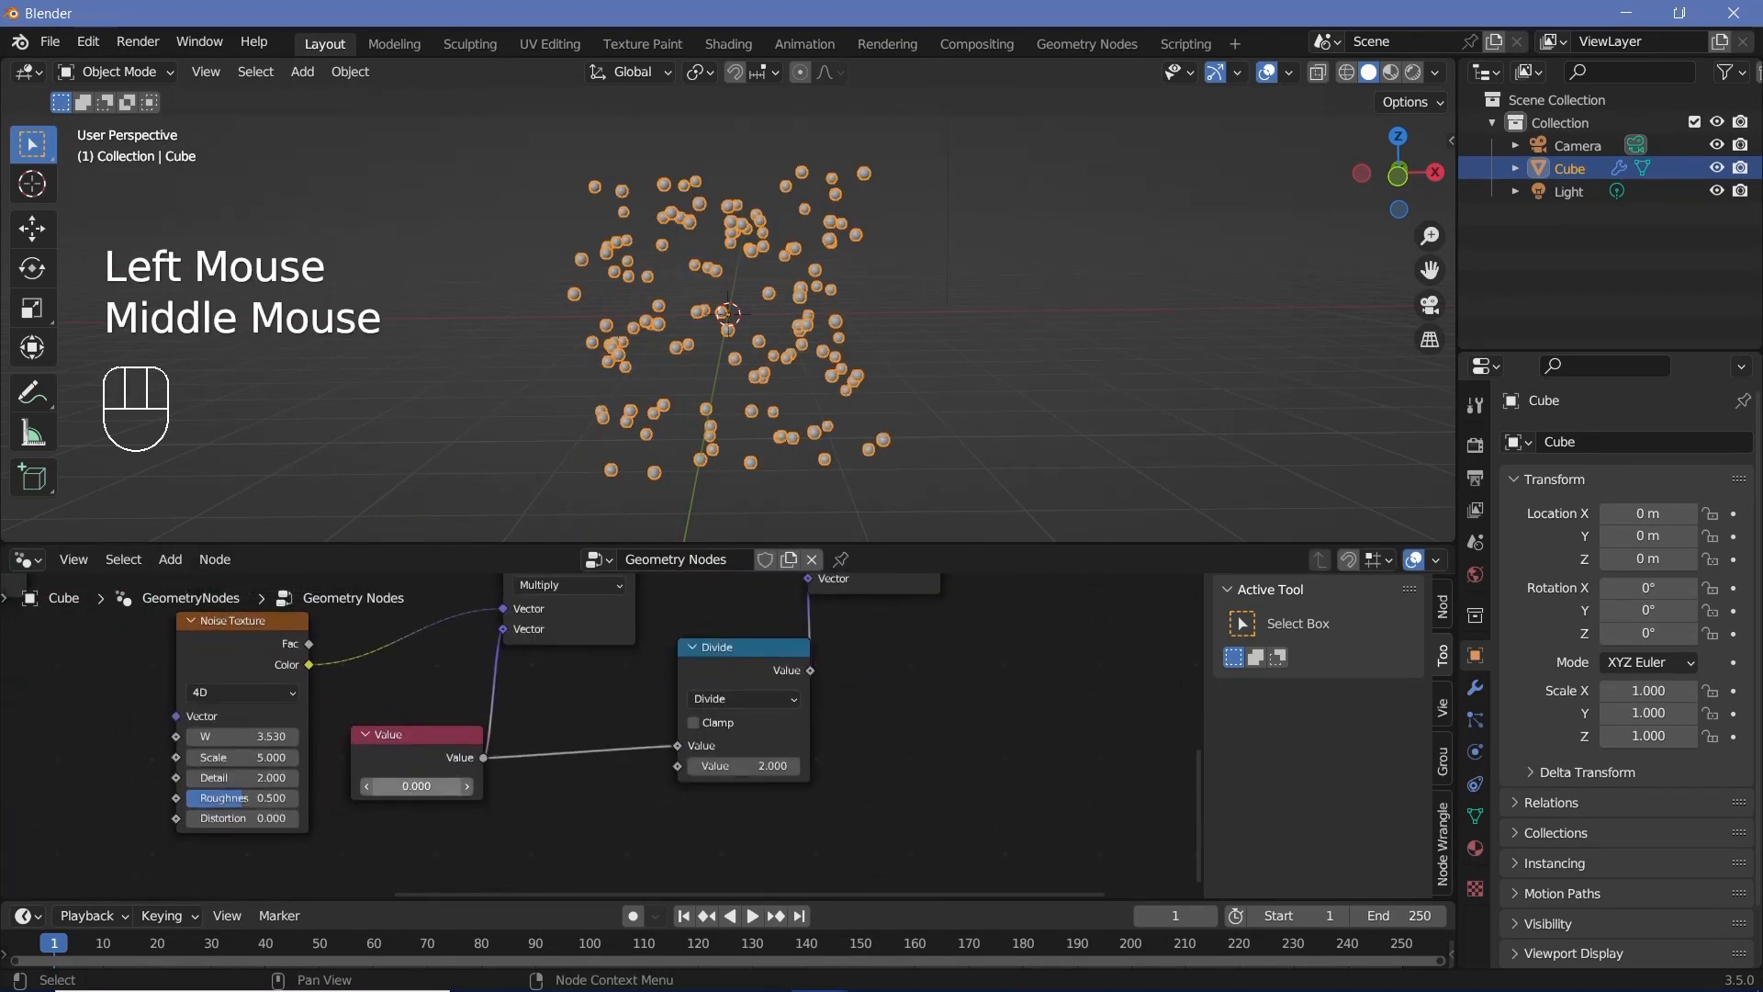
{"action": "left_click_drag", "start_coordinate": [408, 786], "coordinate": [477, 786]}
{"action": "middle_click_drag", "start_coordinate": [544, 713], "coordinate": [658, 724]}
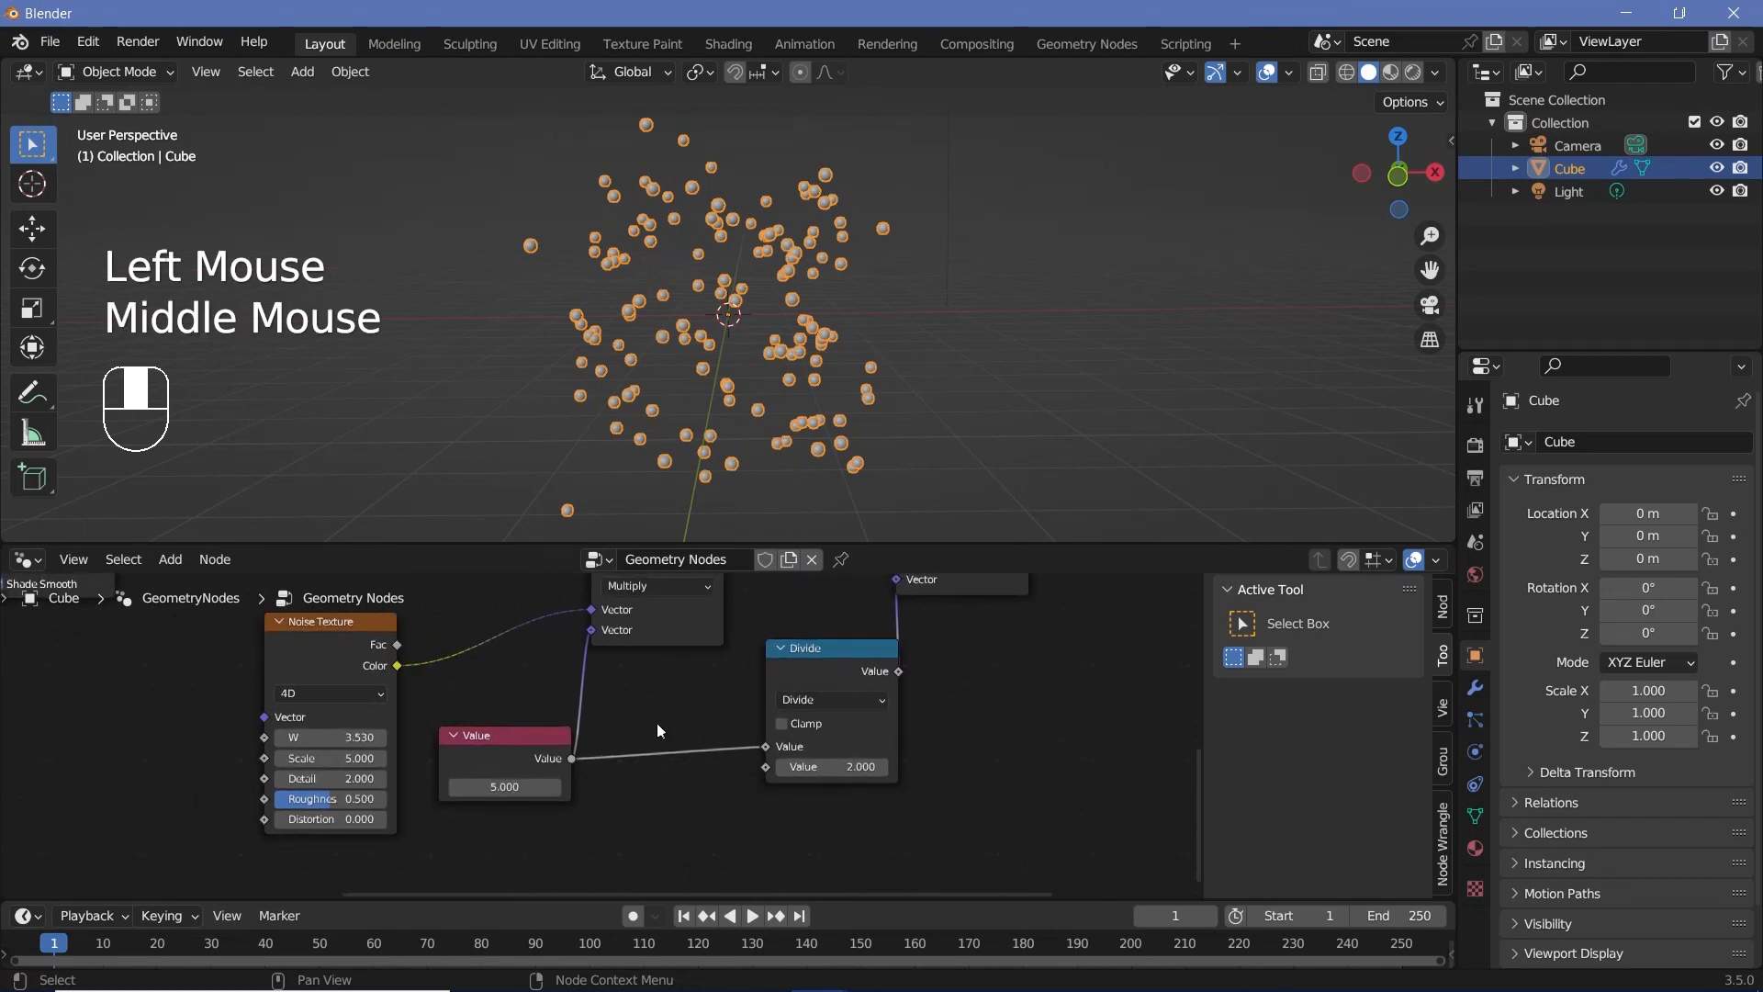
Step: Play the animation briefly, stop it and return to frame 0
{"action": "key", "text": "space"}
{"action": "key", "text": "space"}
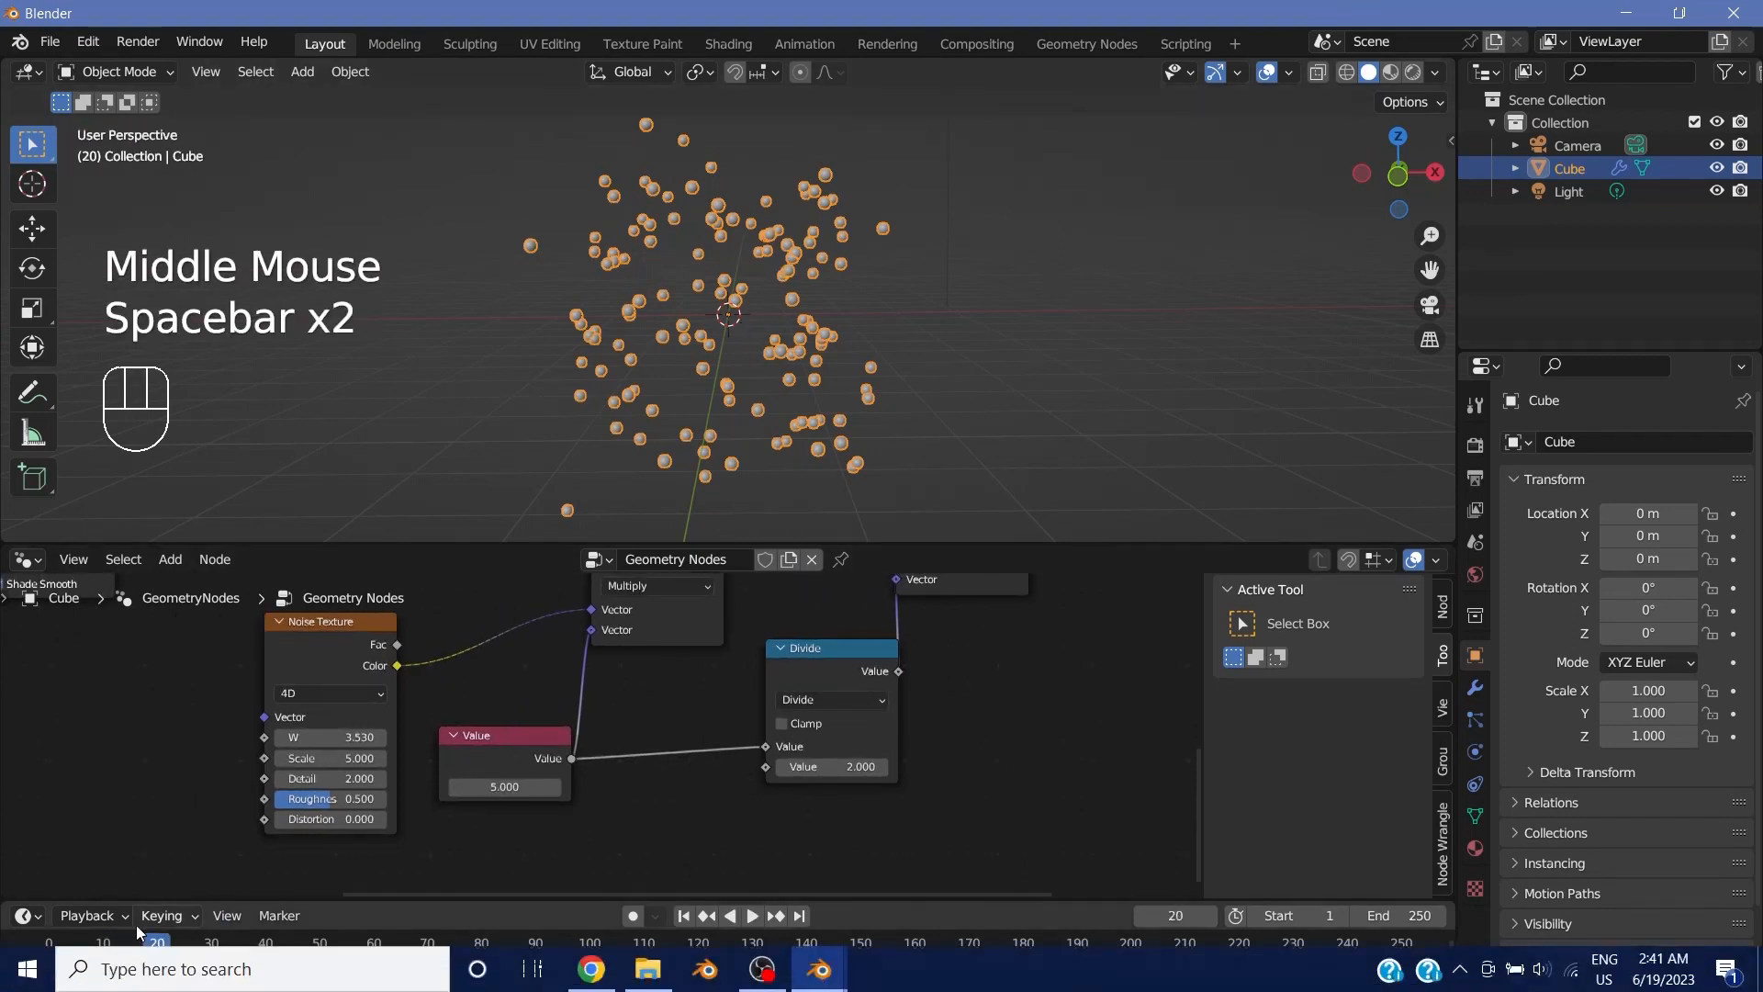
{"action": "left_click", "coordinate": [49, 943]}
Step: Try a larger noise strength, change the Noise Texture's W to 3.87 and set the Value node to 2
{"action": "left_click_drag", "start_coordinate": [496, 787], "coordinate": [726, 787]}
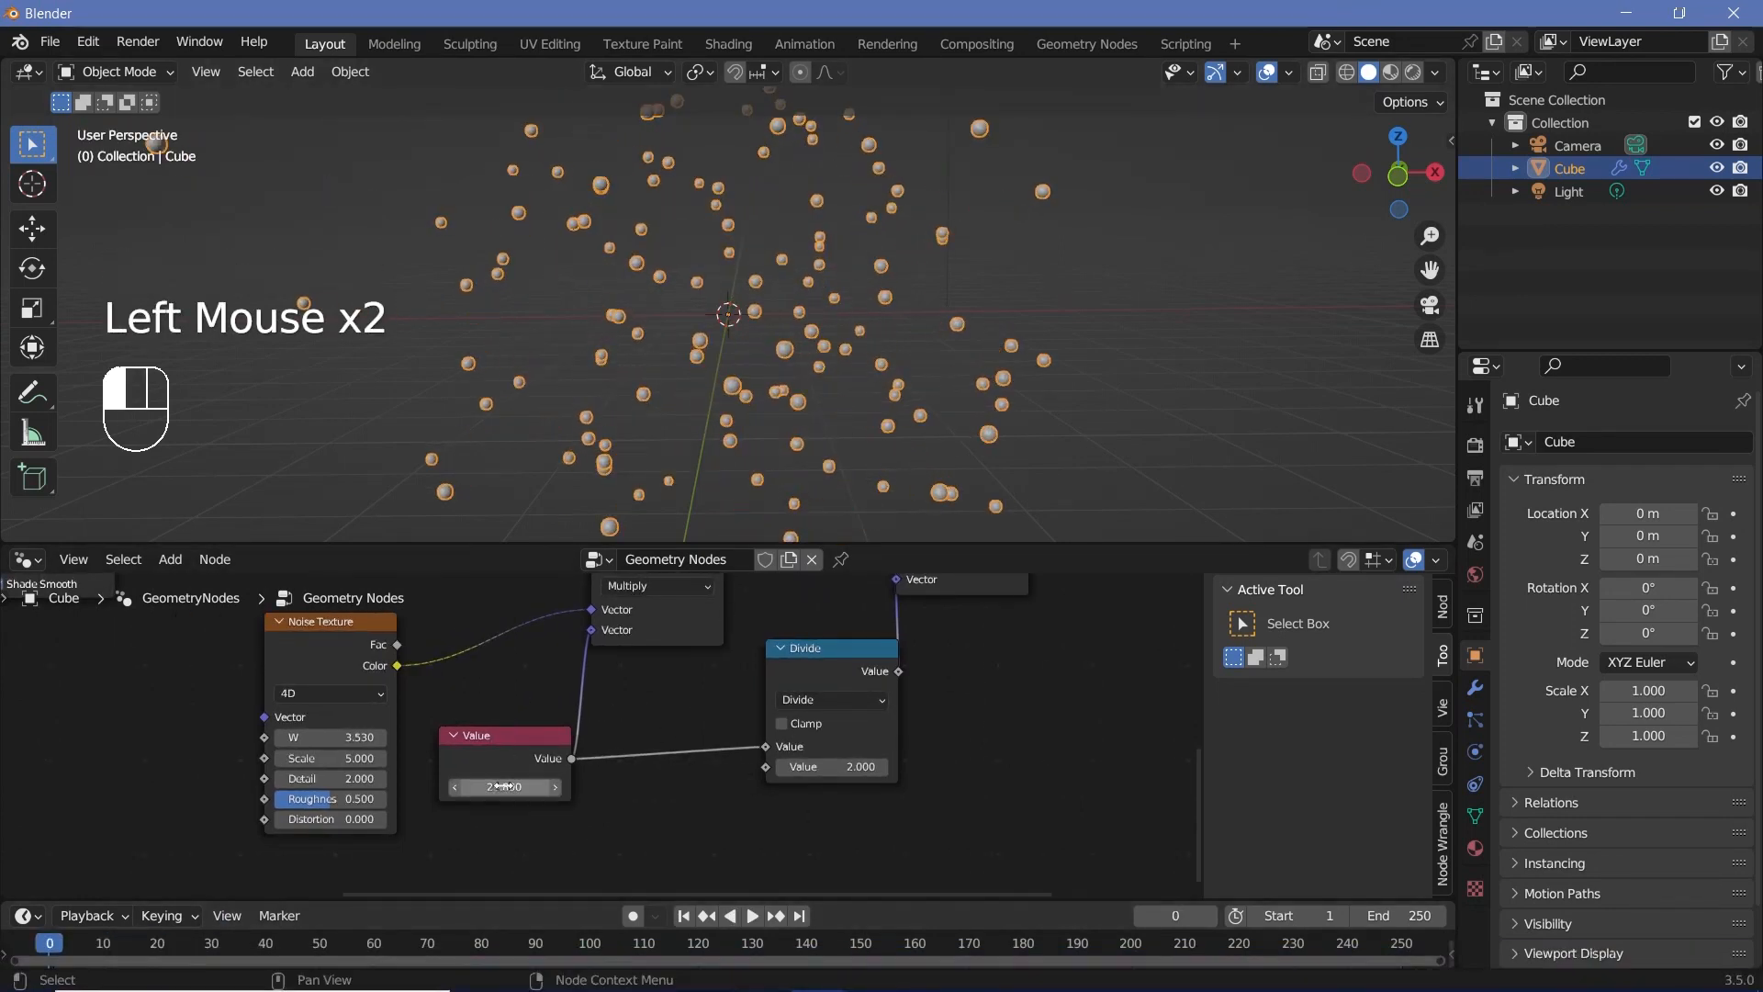
{"action": "scroll", "coordinate": [698, 381], "scroll_direction": "down", "scroll_amount": 2}
{"action": "middle_click_drag", "start_coordinate": [698, 381], "coordinate": [727, 351]}
{"action": "left_click_drag", "start_coordinate": [340, 737], "coordinate": [366, 737]}
{"action": "left_click", "coordinate": [493, 787]}
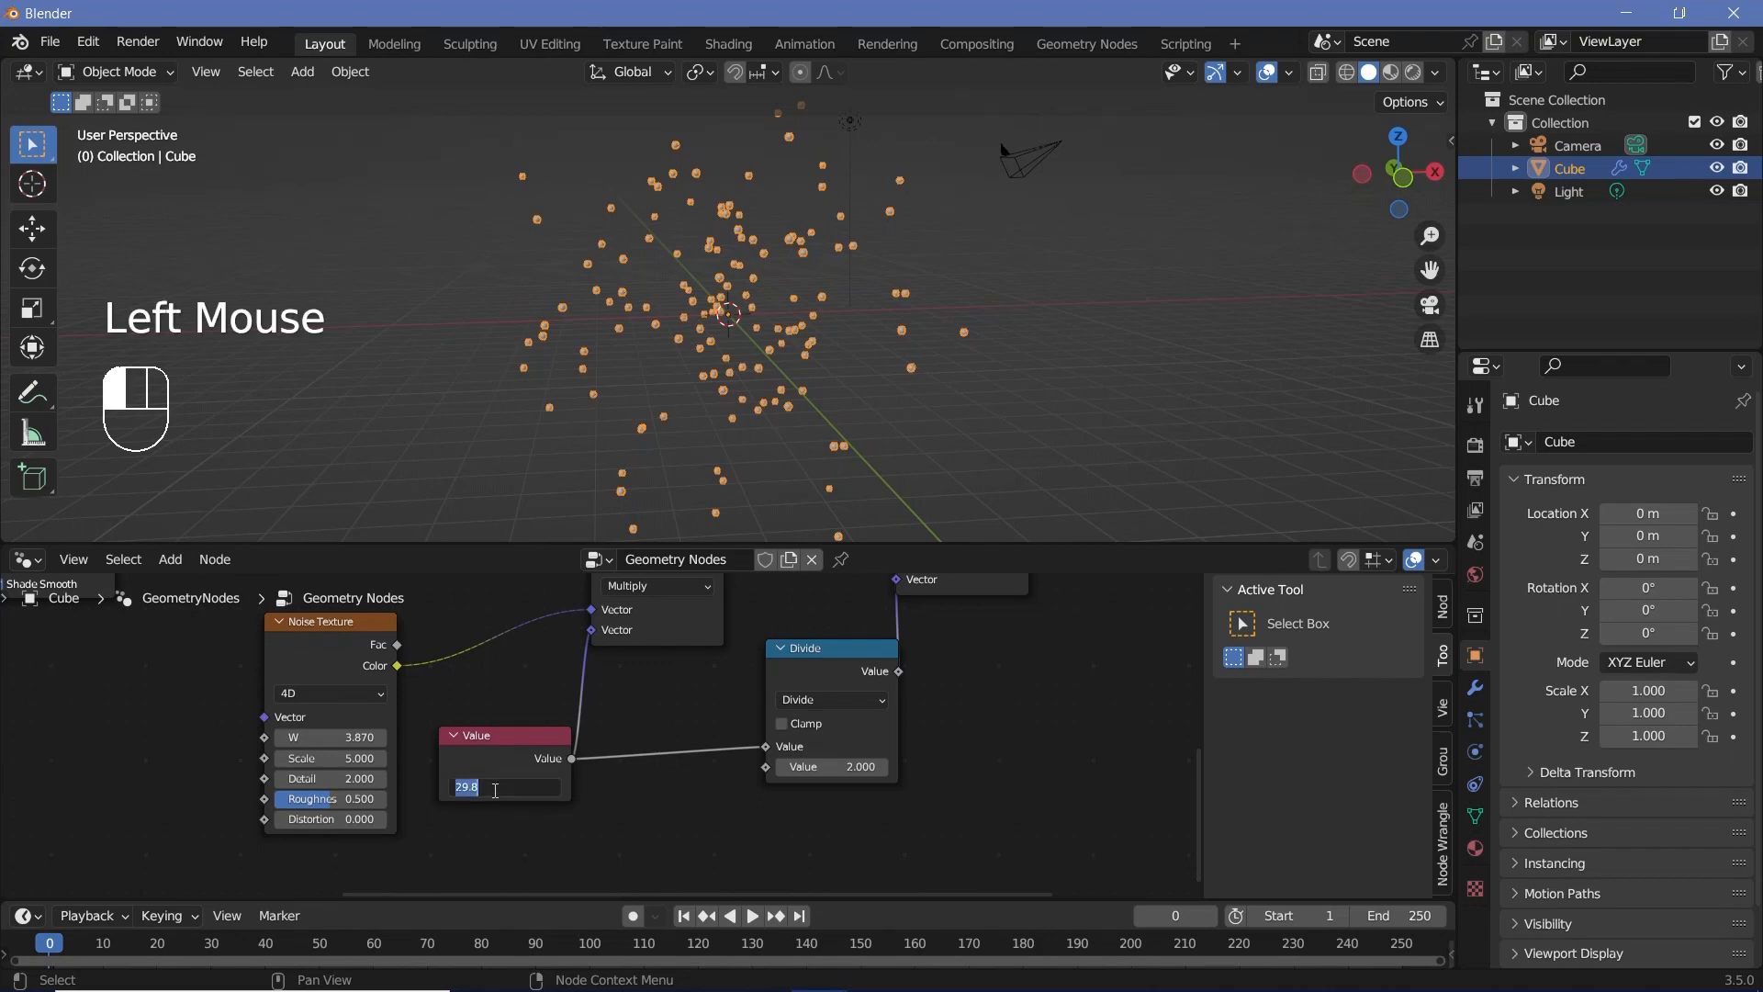
{"action": "type", "text": "2"}
{"action": "key", "text": "Return"}
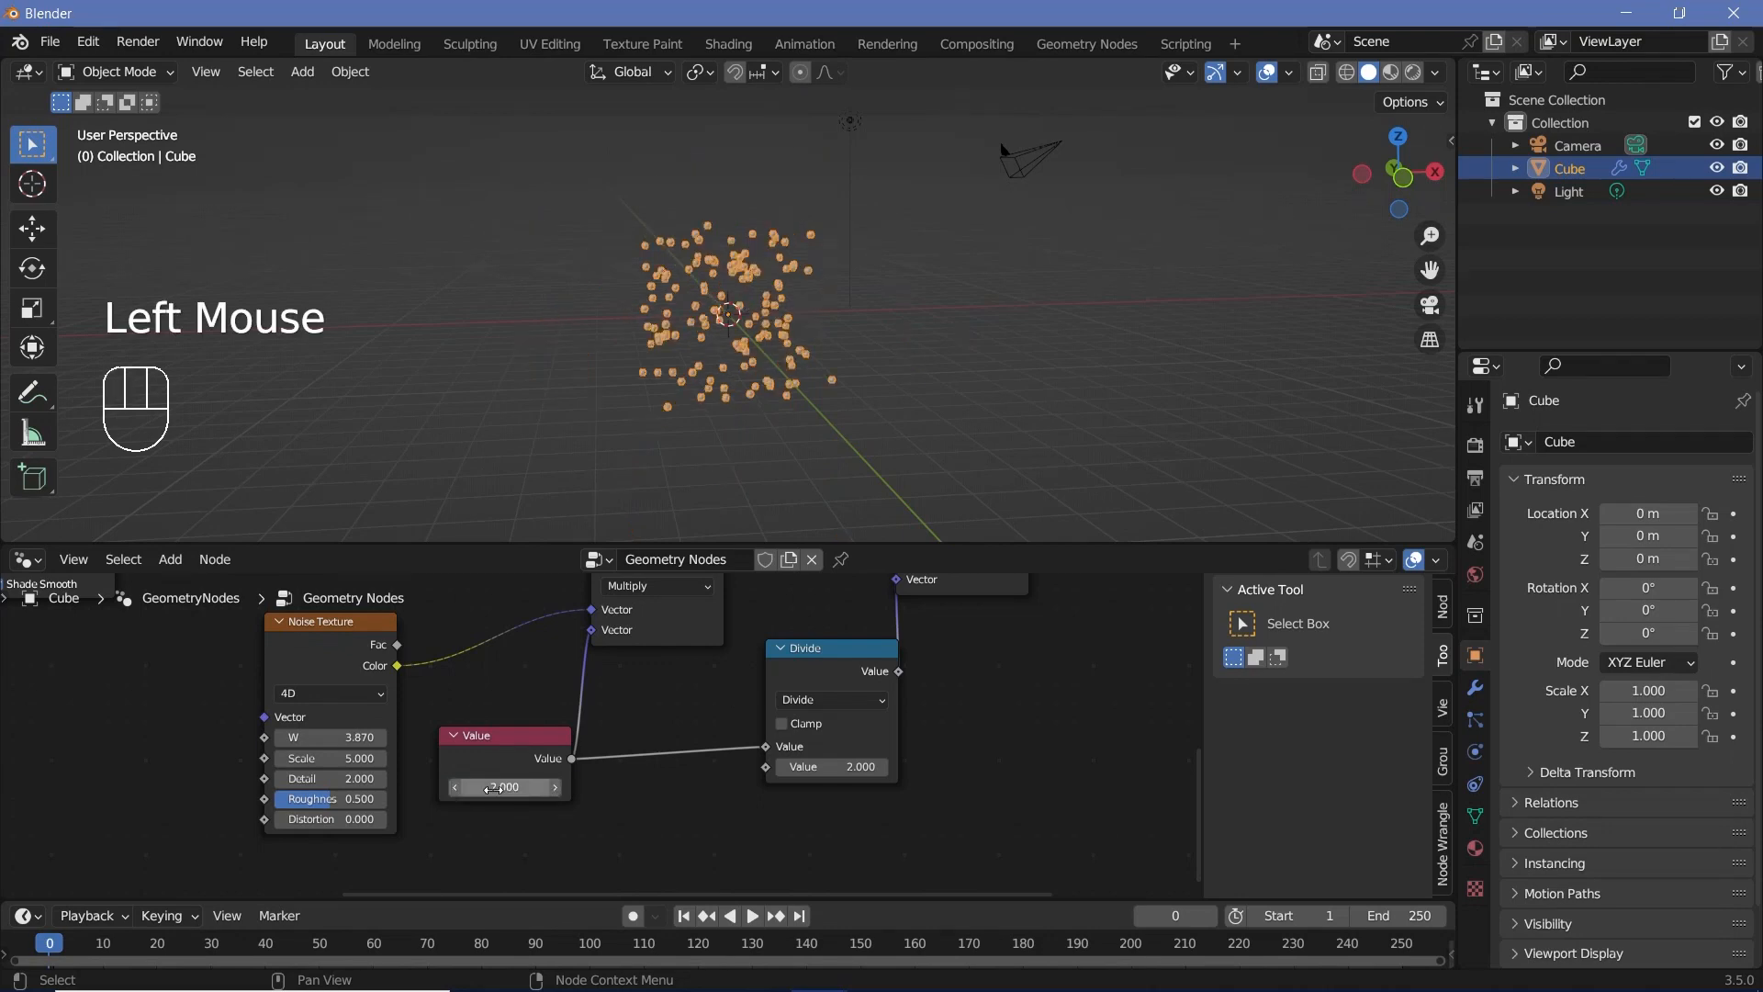
Step: Move the Noise Texture node farther from the Value node to free space between them
{"action": "scroll", "coordinate": [773, 340], "scroll_direction": "up", "scroll_amount": 5}
{"action": "middle_click_drag", "start_coordinate": [129, 660], "coordinate": [278, 685]}
{"action": "scroll", "coordinate": [277, 685], "scroll_direction": "down", "scroll_amount": 2}
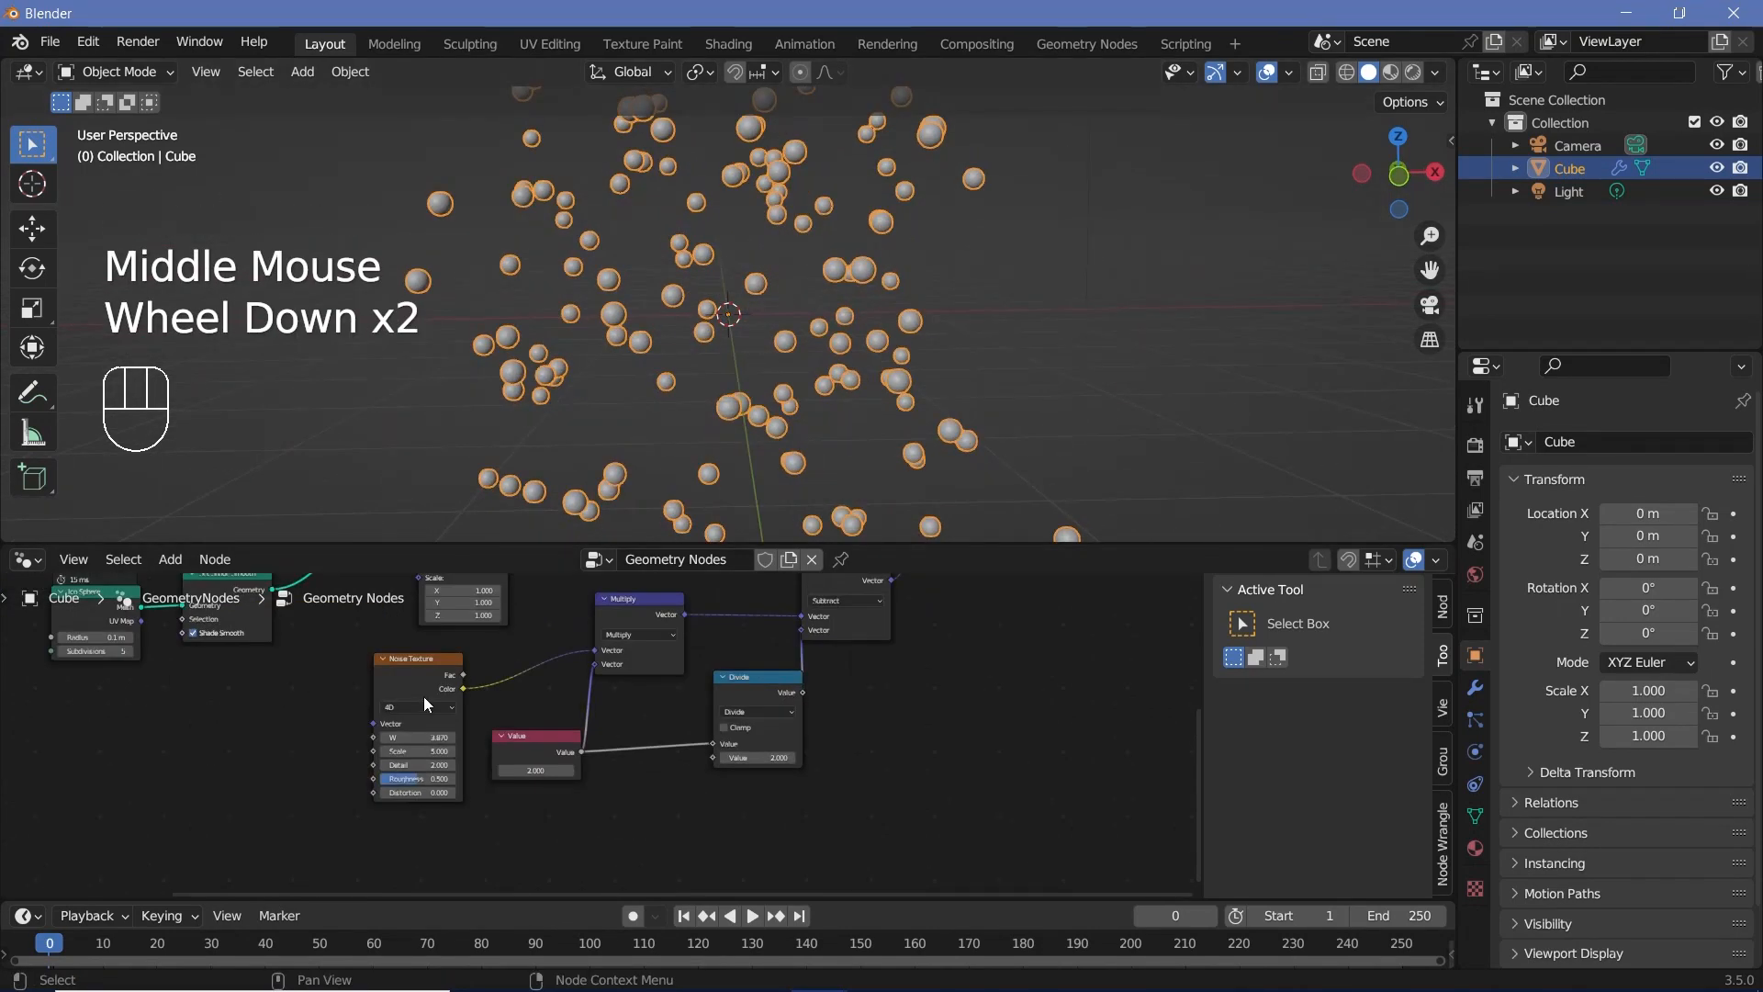
{"action": "left_click", "coordinate": [408, 676]}
{"action": "left_click_drag", "start_coordinate": [408, 683], "coordinate": [297, 707]}
{"action": "middle_click_drag", "start_coordinate": [385, 727], "coordinate": [505, 642]}
Step: Enlarge the timeline area, set the animation's end frame to 150 and the frame rate to 30 fps
{"action": "left_click_drag", "start_coordinate": [579, 898], "coordinate": [609, 818]}
{"action": "left_click", "coordinate": [1385, 830]}
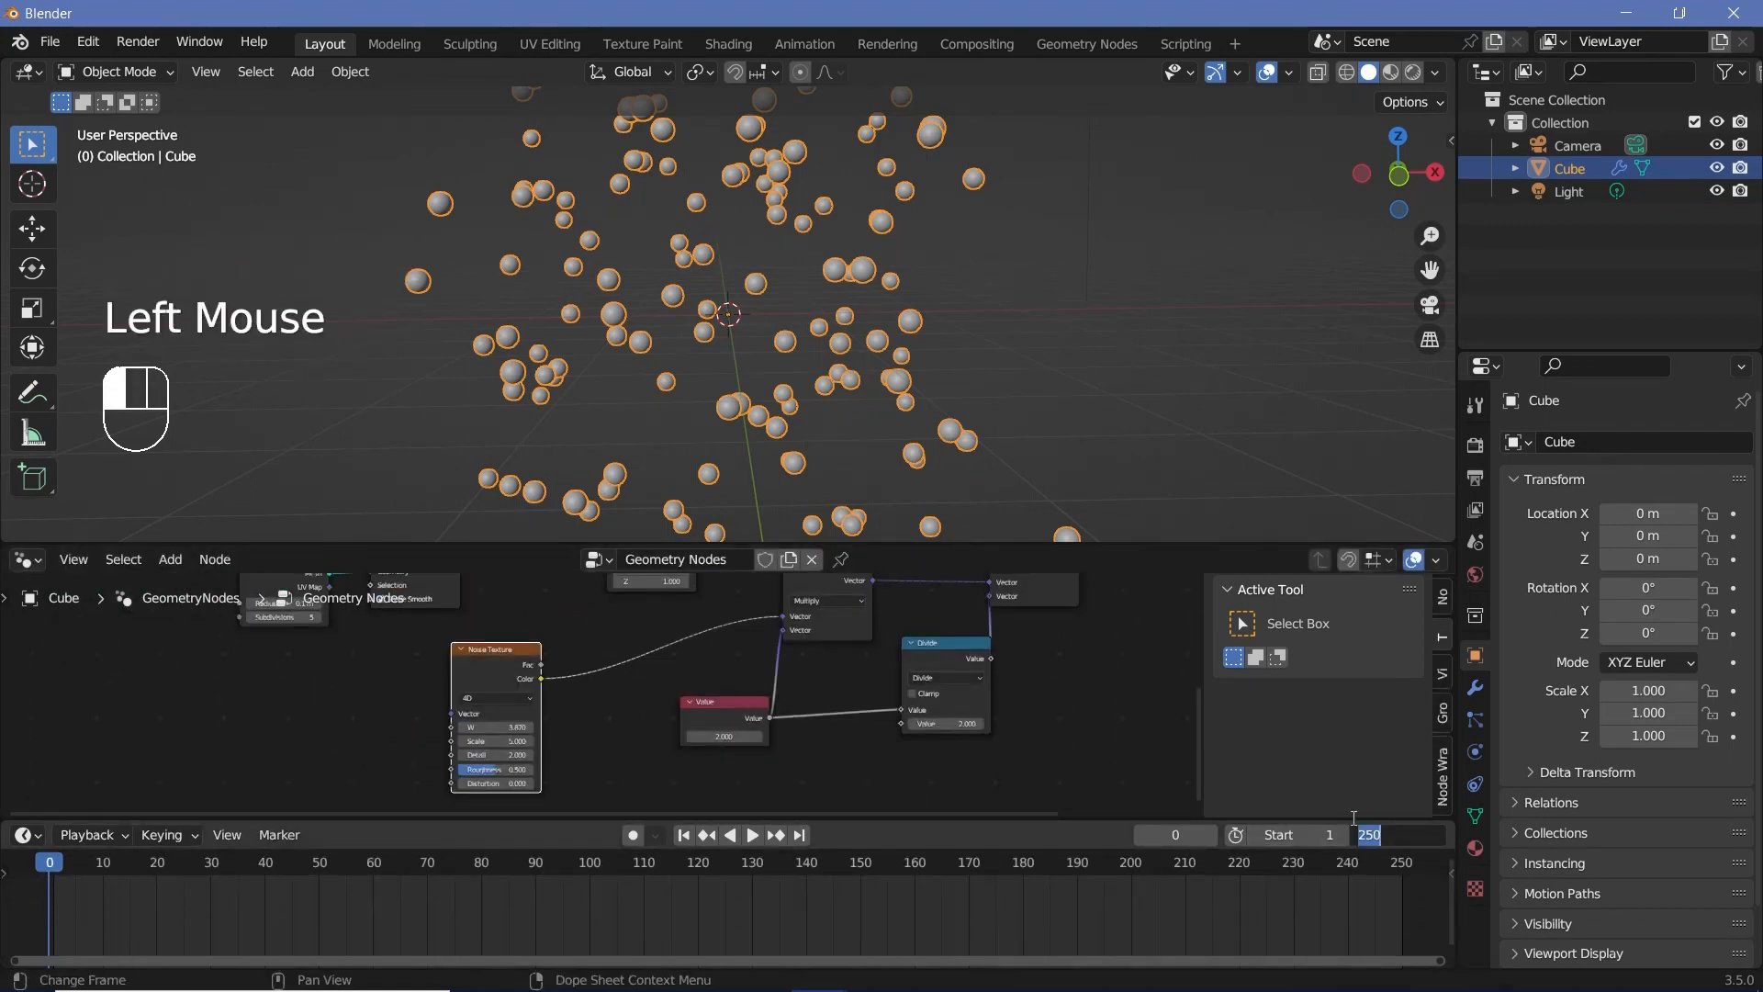
{"action": "left_click", "coordinate": [1354, 818]}
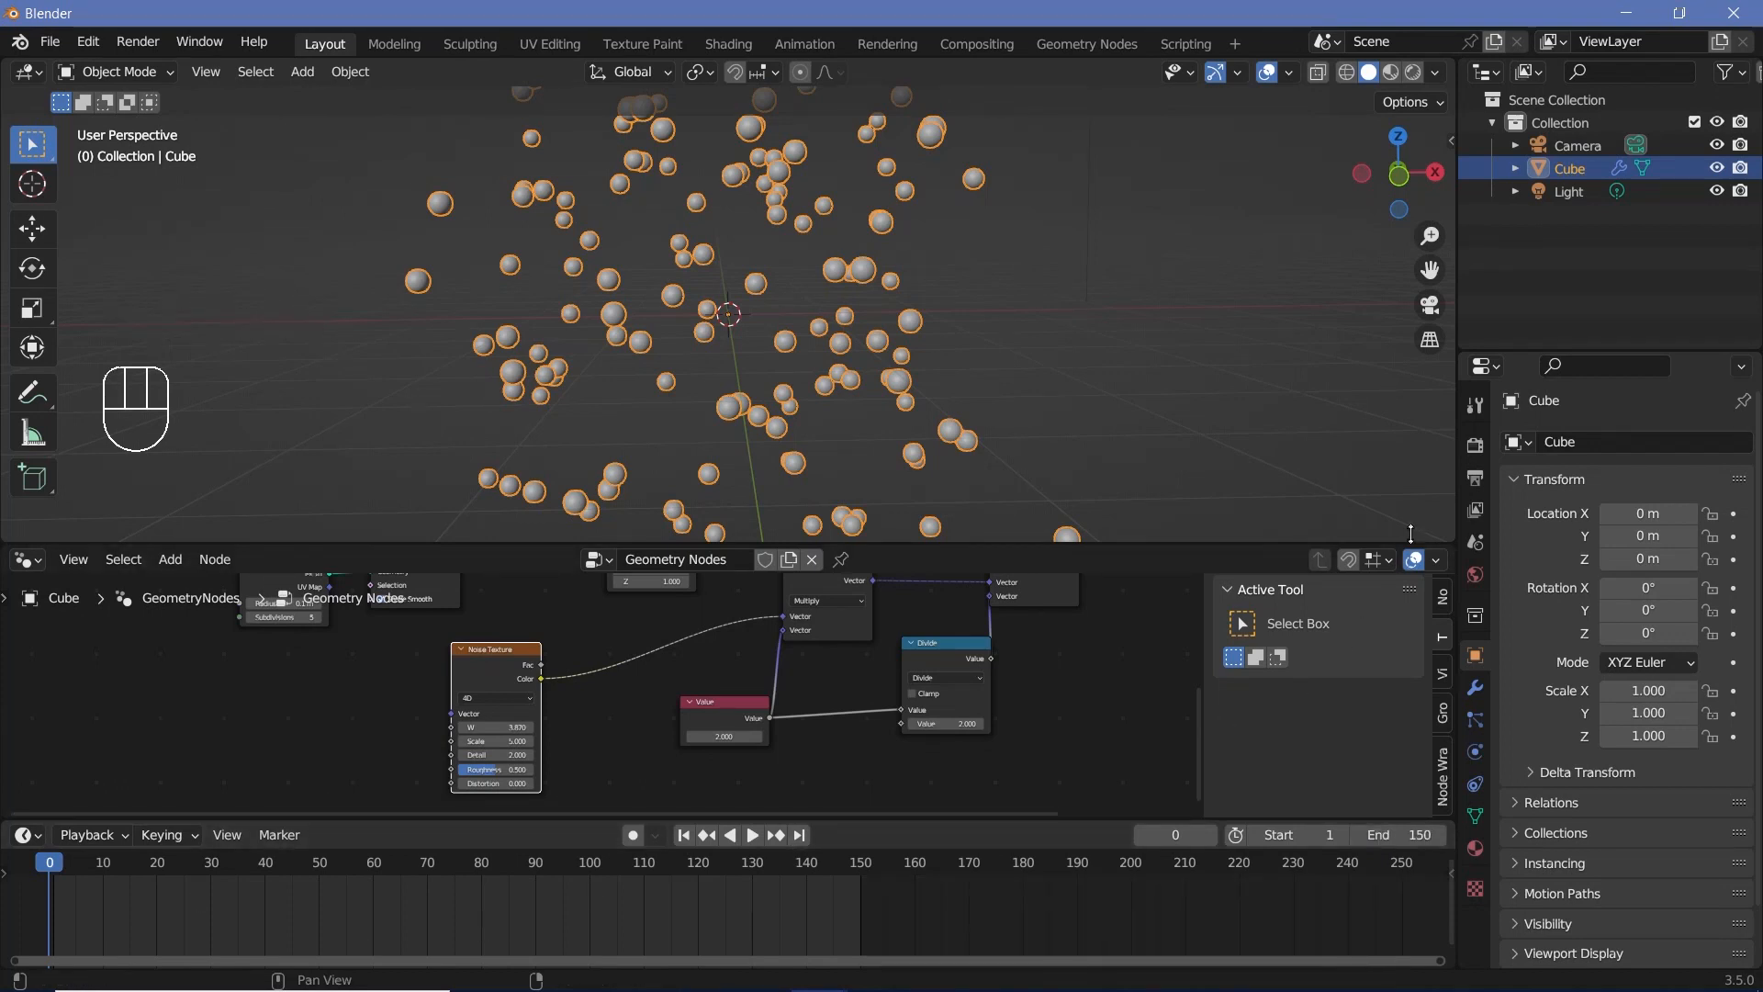
{"action": "left_click", "coordinate": [1479, 478]}
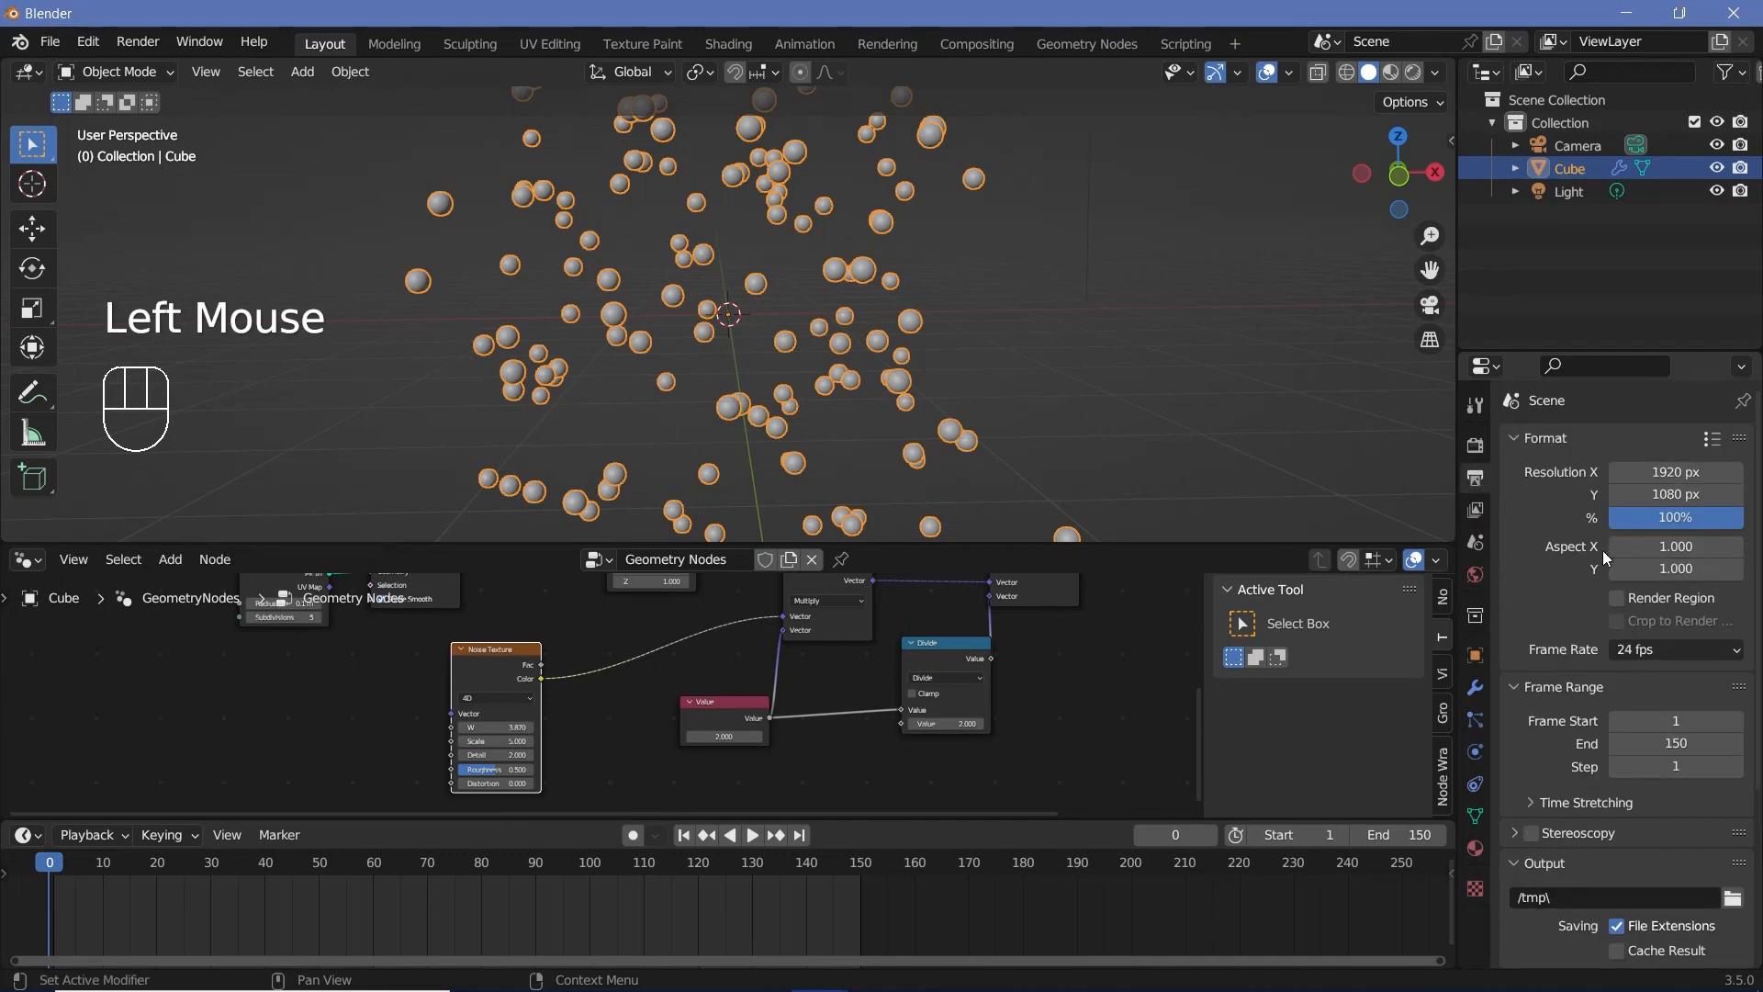
{"action": "left_click", "coordinate": [1645, 654]}
{"action": "left_click", "coordinate": [1653, 764]}
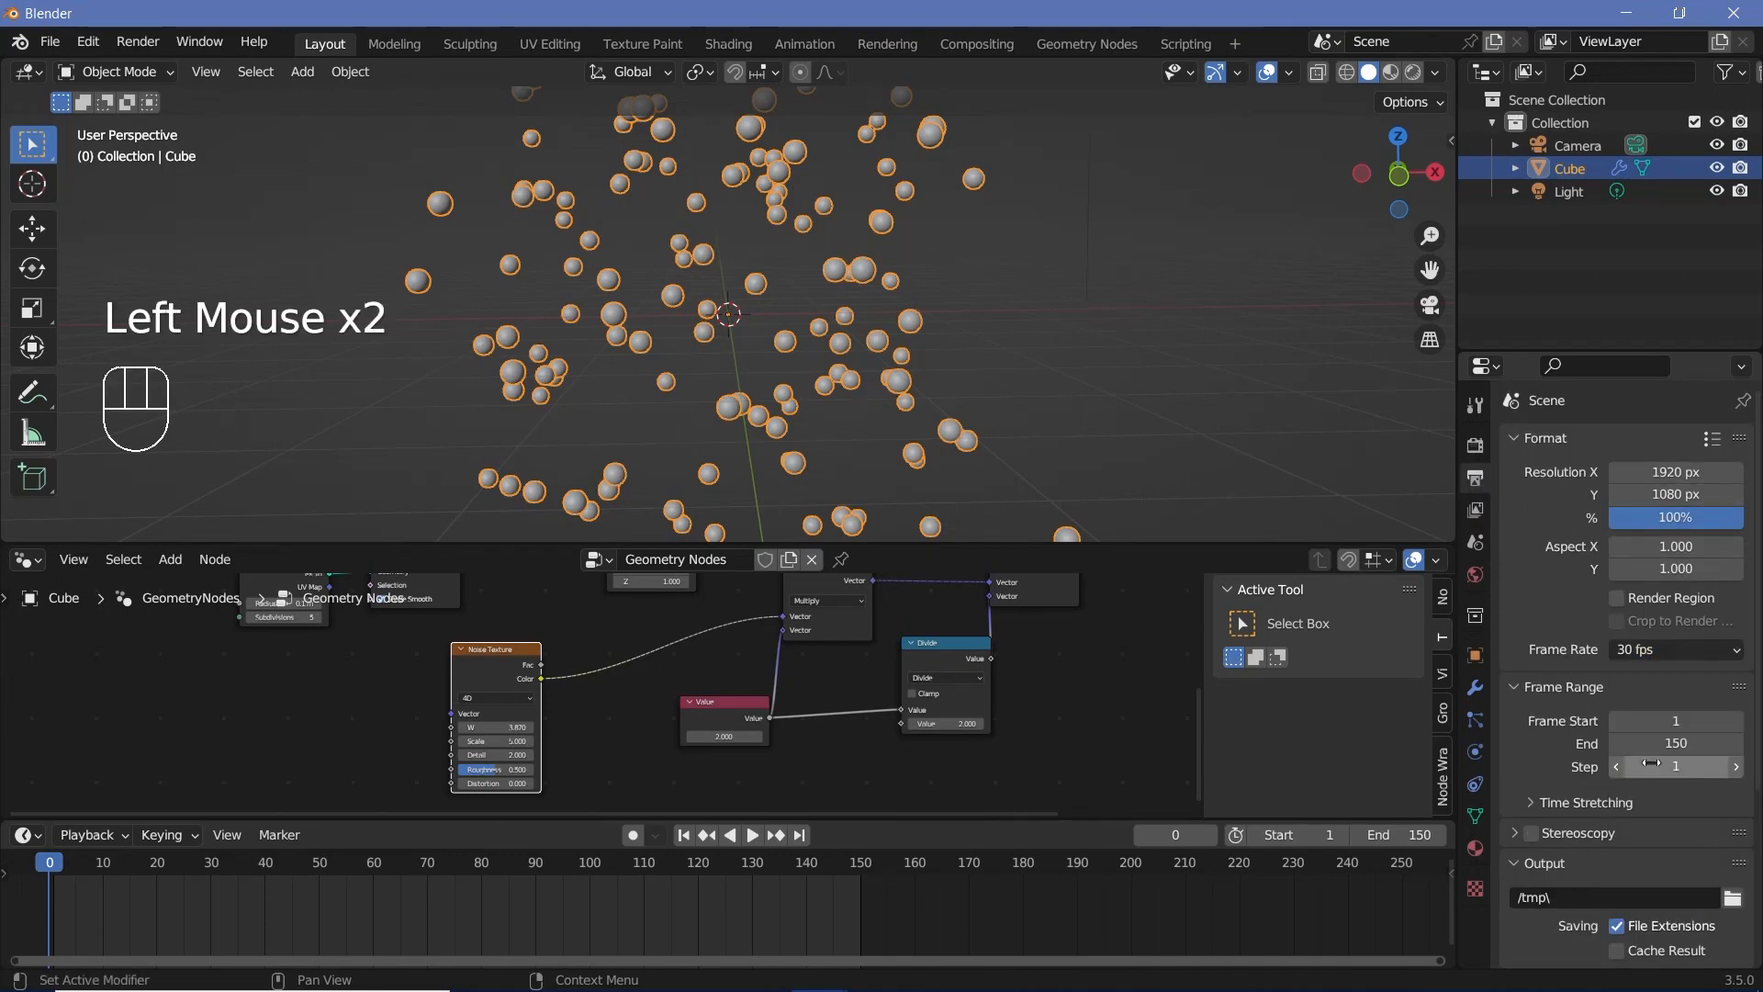
Step: Set the render output path to // and the file format to FFmpeg Video
{"action": "scroll", "coordinate": [1552, 776], "scroll_direction": "down", "scroll_amount": 2}
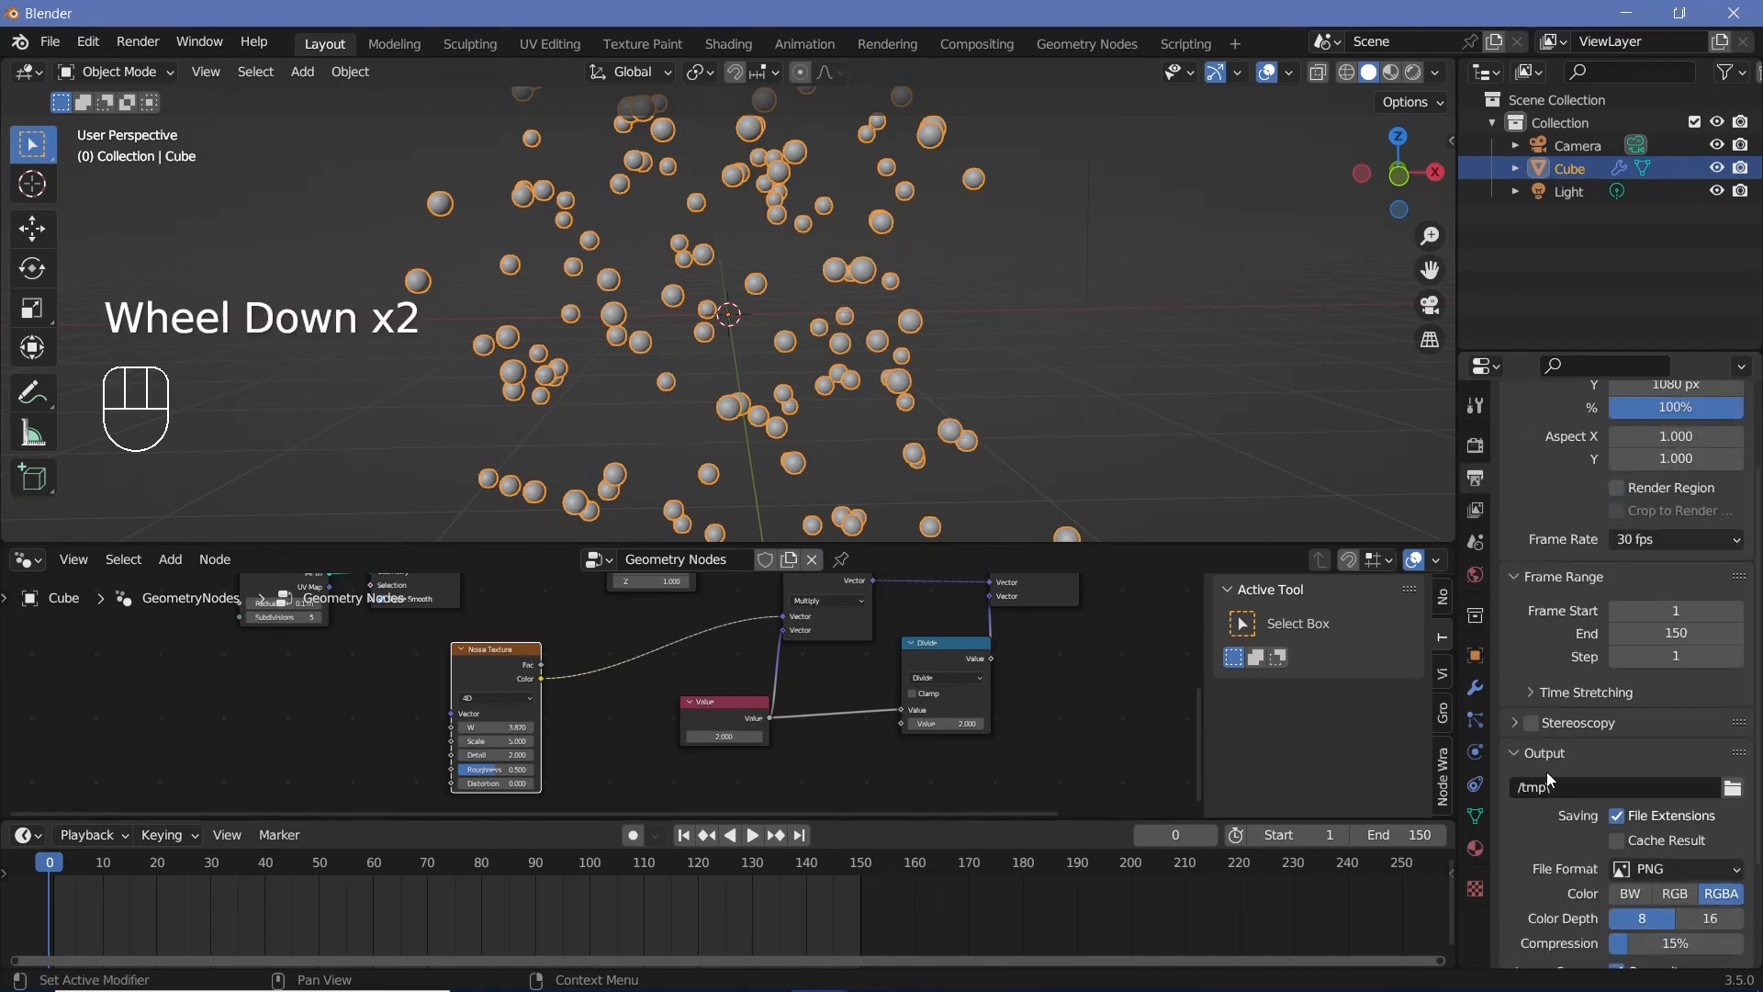
{"action": "left_click", "coordinate": [1558, 790]}
{"action": "type", "text": "//"}
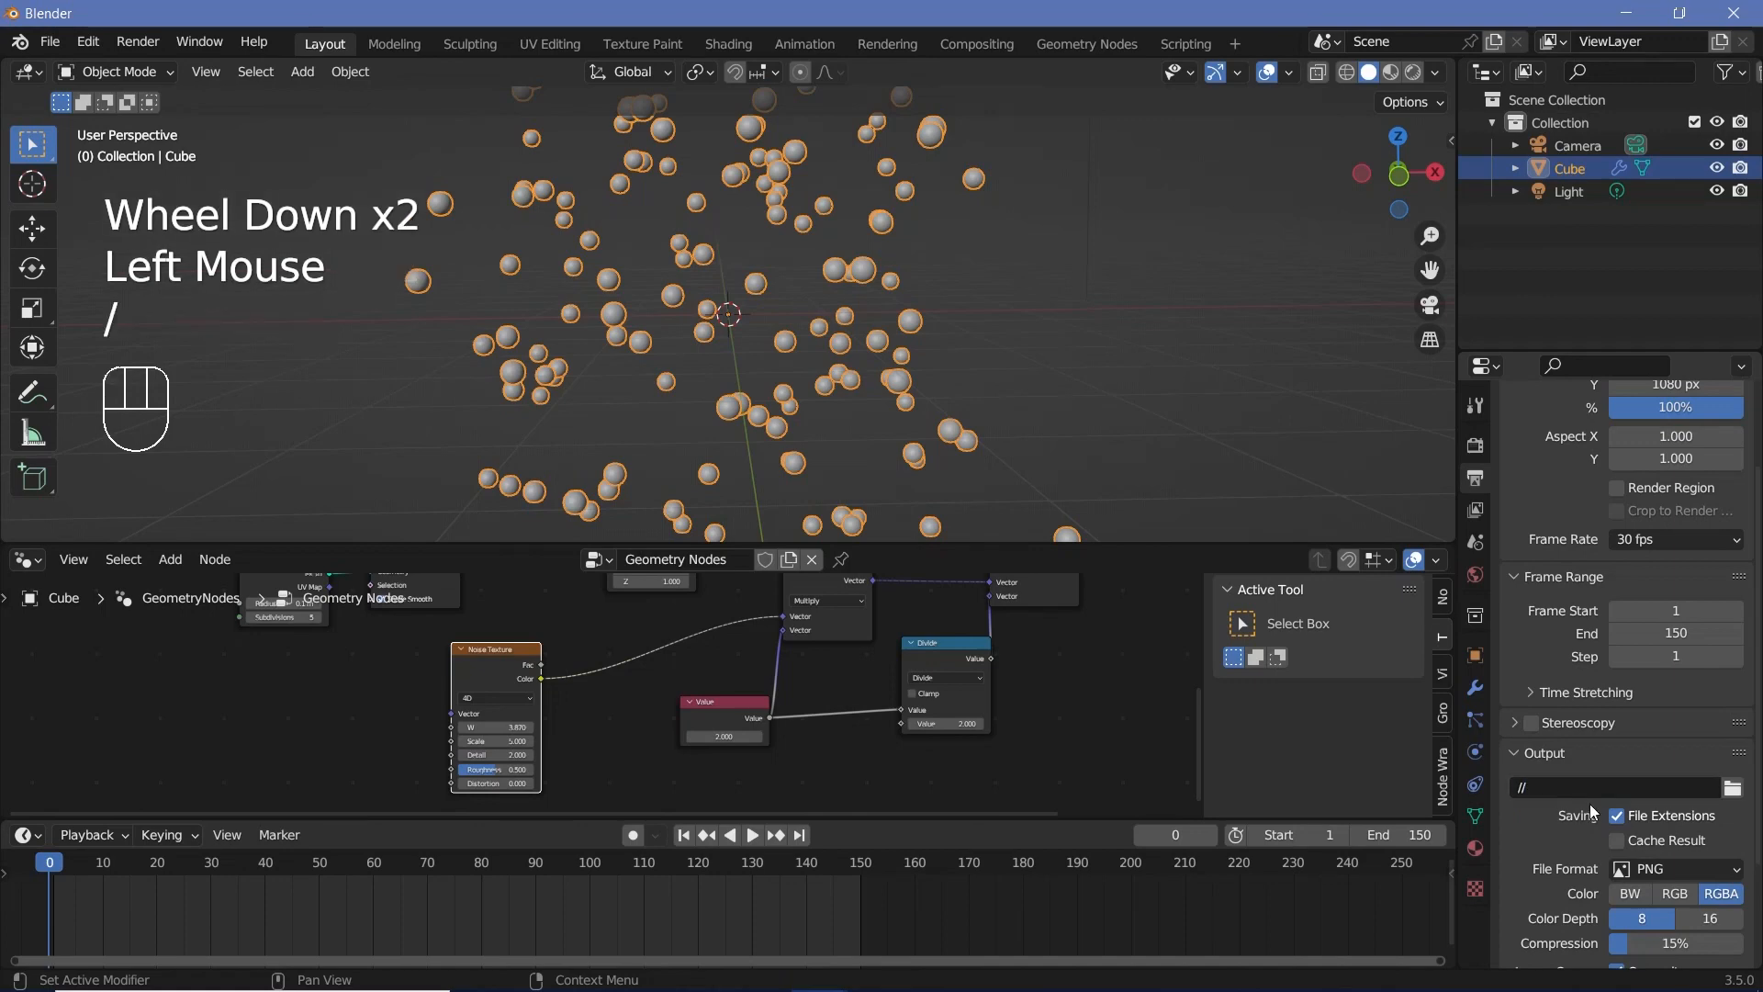
{"action": "left_click", "coordinate": [1677, 869]}
{"action": "left_click", "coordinate": [1678, 742]}
{"action": "scroll", "coordinate": [1556, 839], "scroll_direction": "down", "scroll_amount": 2}
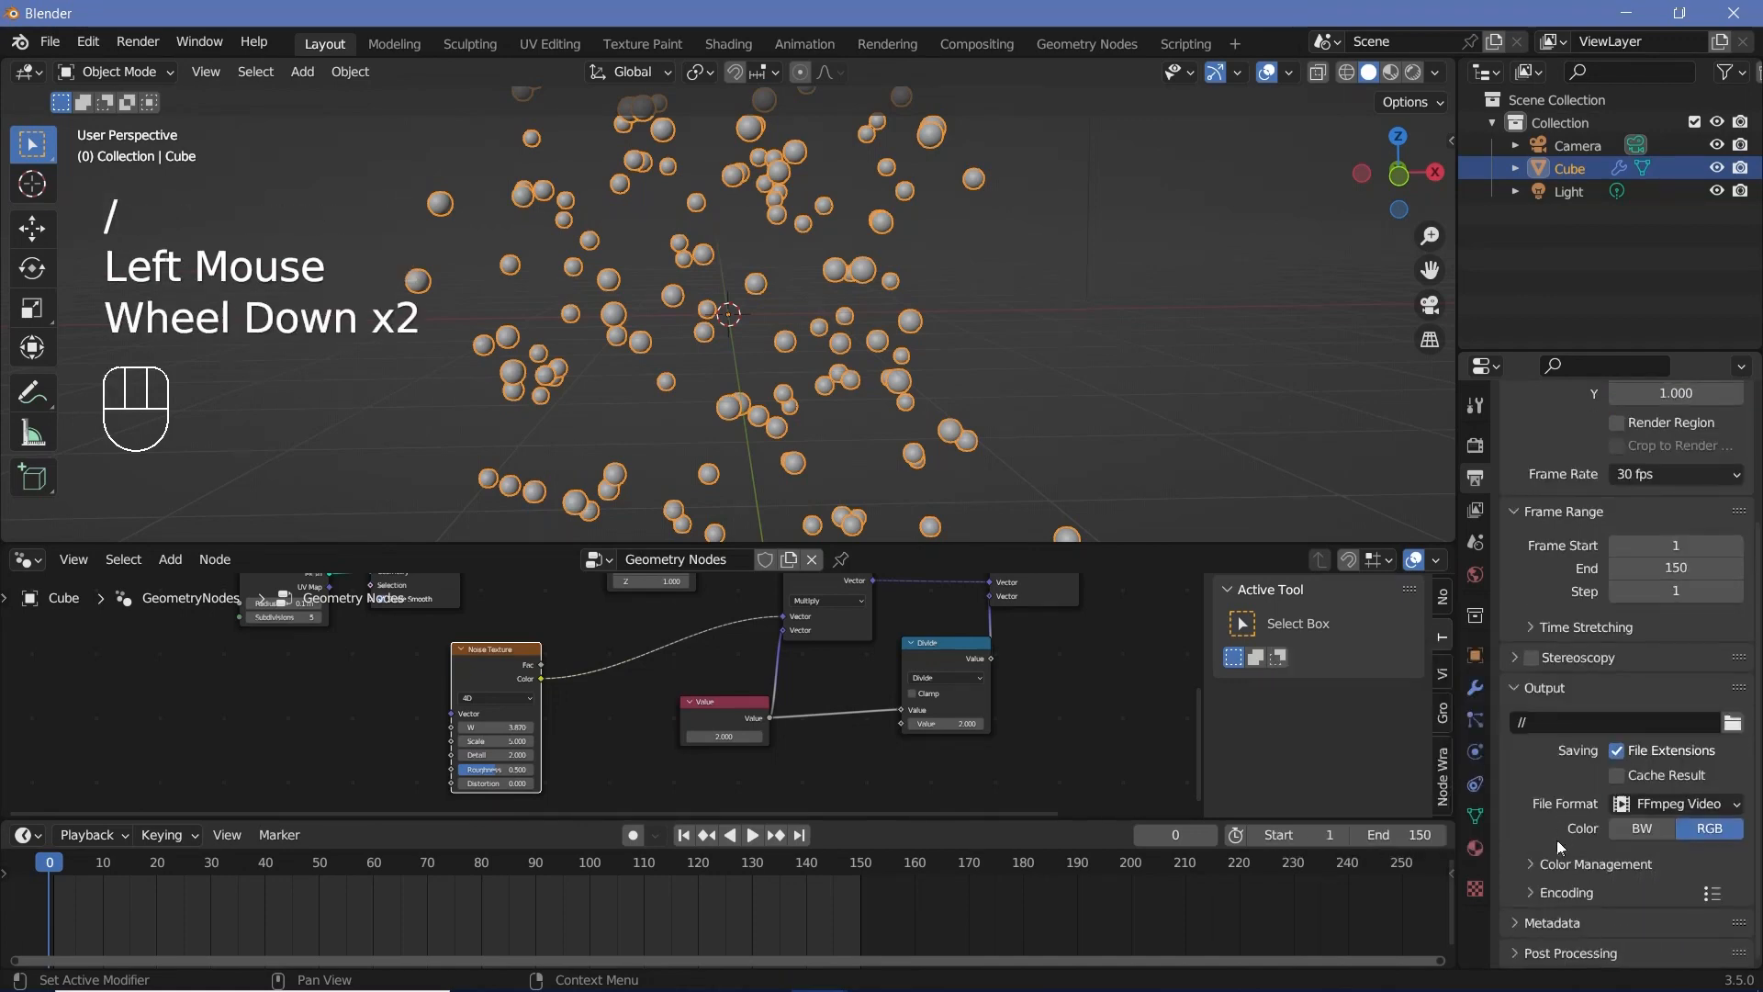
Step: Set the encoding container to MPEG-4 and the video output quality to Perceptually Lossless
{"action": "left_click", "coordinate": [1566, 893]}
{"action": "scroll", "coordinate": [1566, 896], "scroll_direction": "down", "scroll_amount": 1}
{"action": "left_click", "coordinate": [1656, 848]}
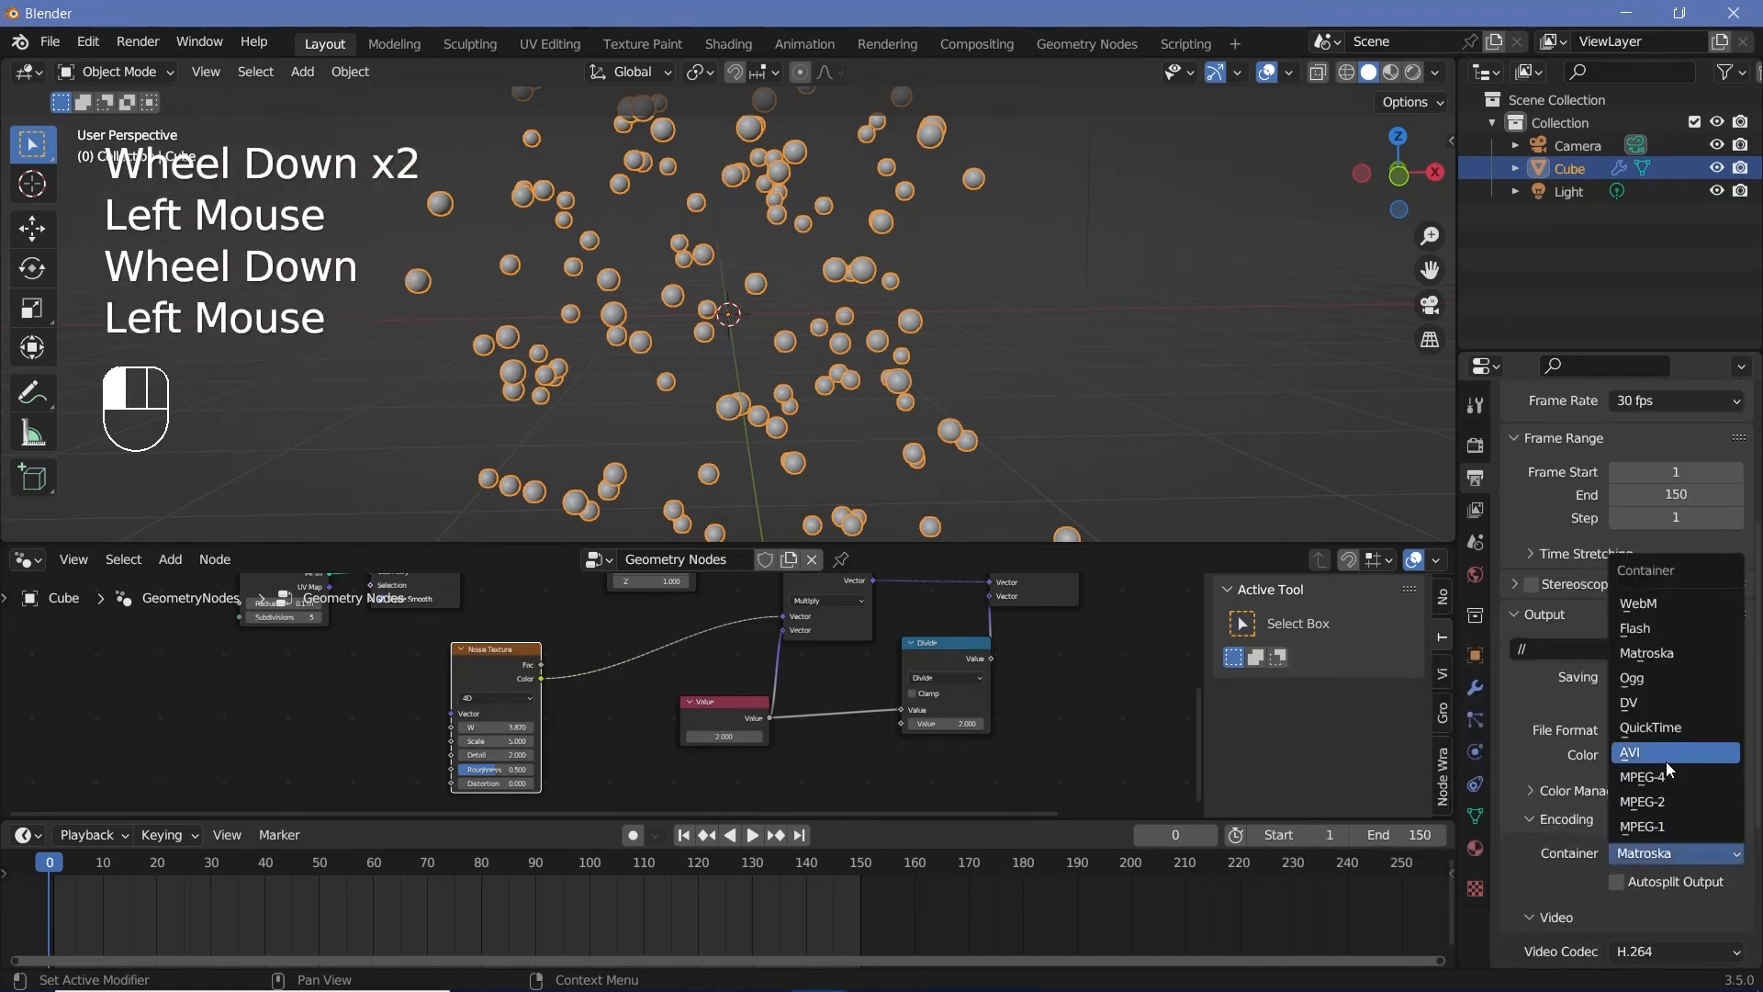
{"action": "left_click", "coordinate": [1666, 780]}
{"action": "scroll", "coordinate": [1655, 863], "scroll_direction": "down", "scroll_amount": 3}
{"action": "left_click", "coordinate": [1660, 836]}
{"action": "left_click", "coordinate": [1666, 758]}
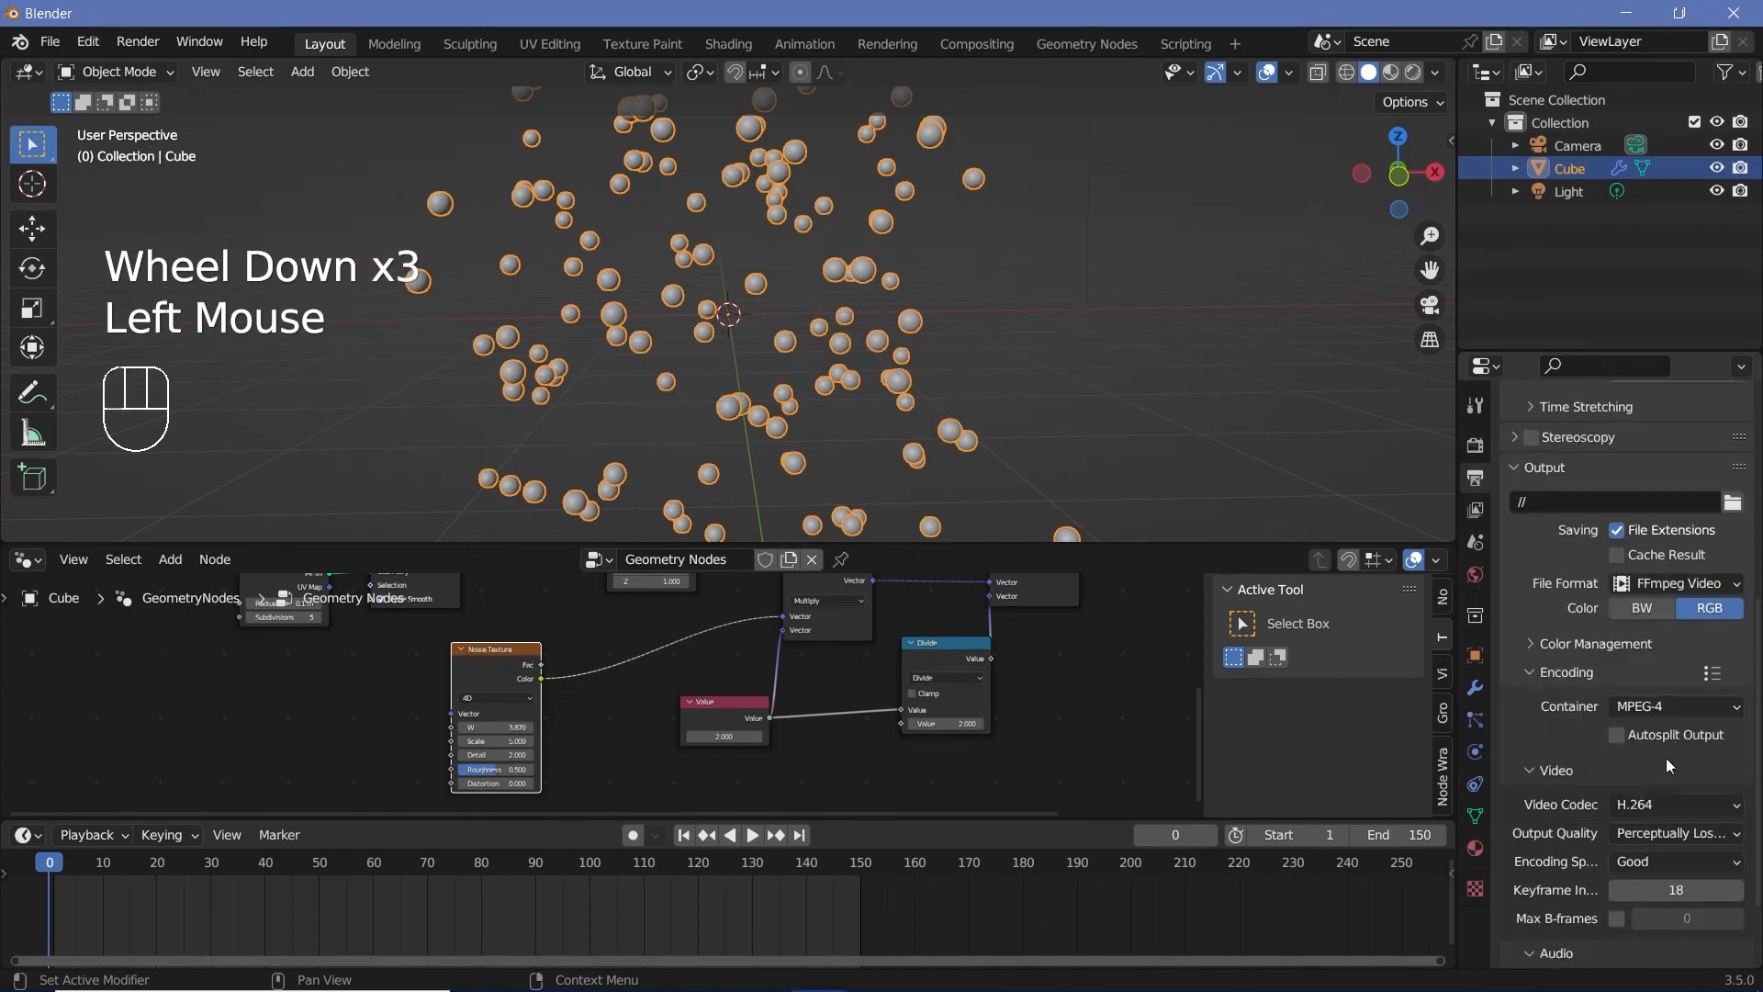
Step: Go to frame 1, duplicate the Noise Texture node and place the copy directly below the original
{"action": "scroll", "coordinate": [1605, 773], "scroll_direction": "up", "scroll_amount": 6}
{"action": "key", "text": "Right"}
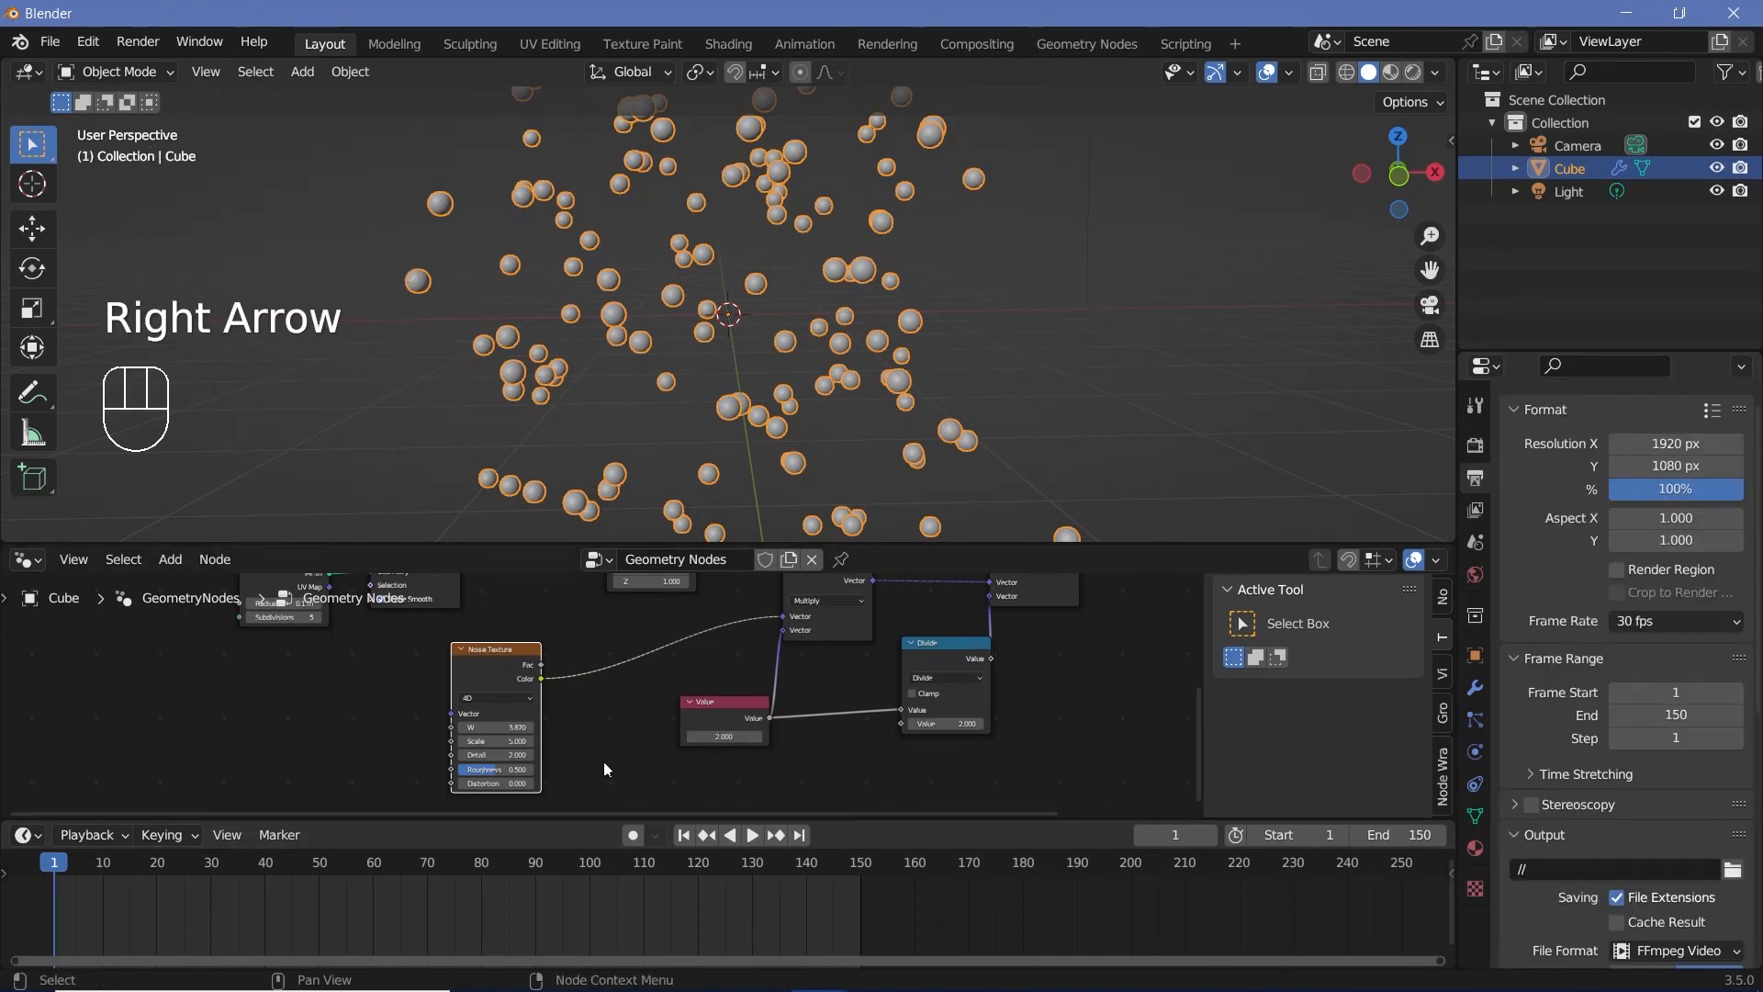
{"action": "left_click", "coordinate": [524, 678]}
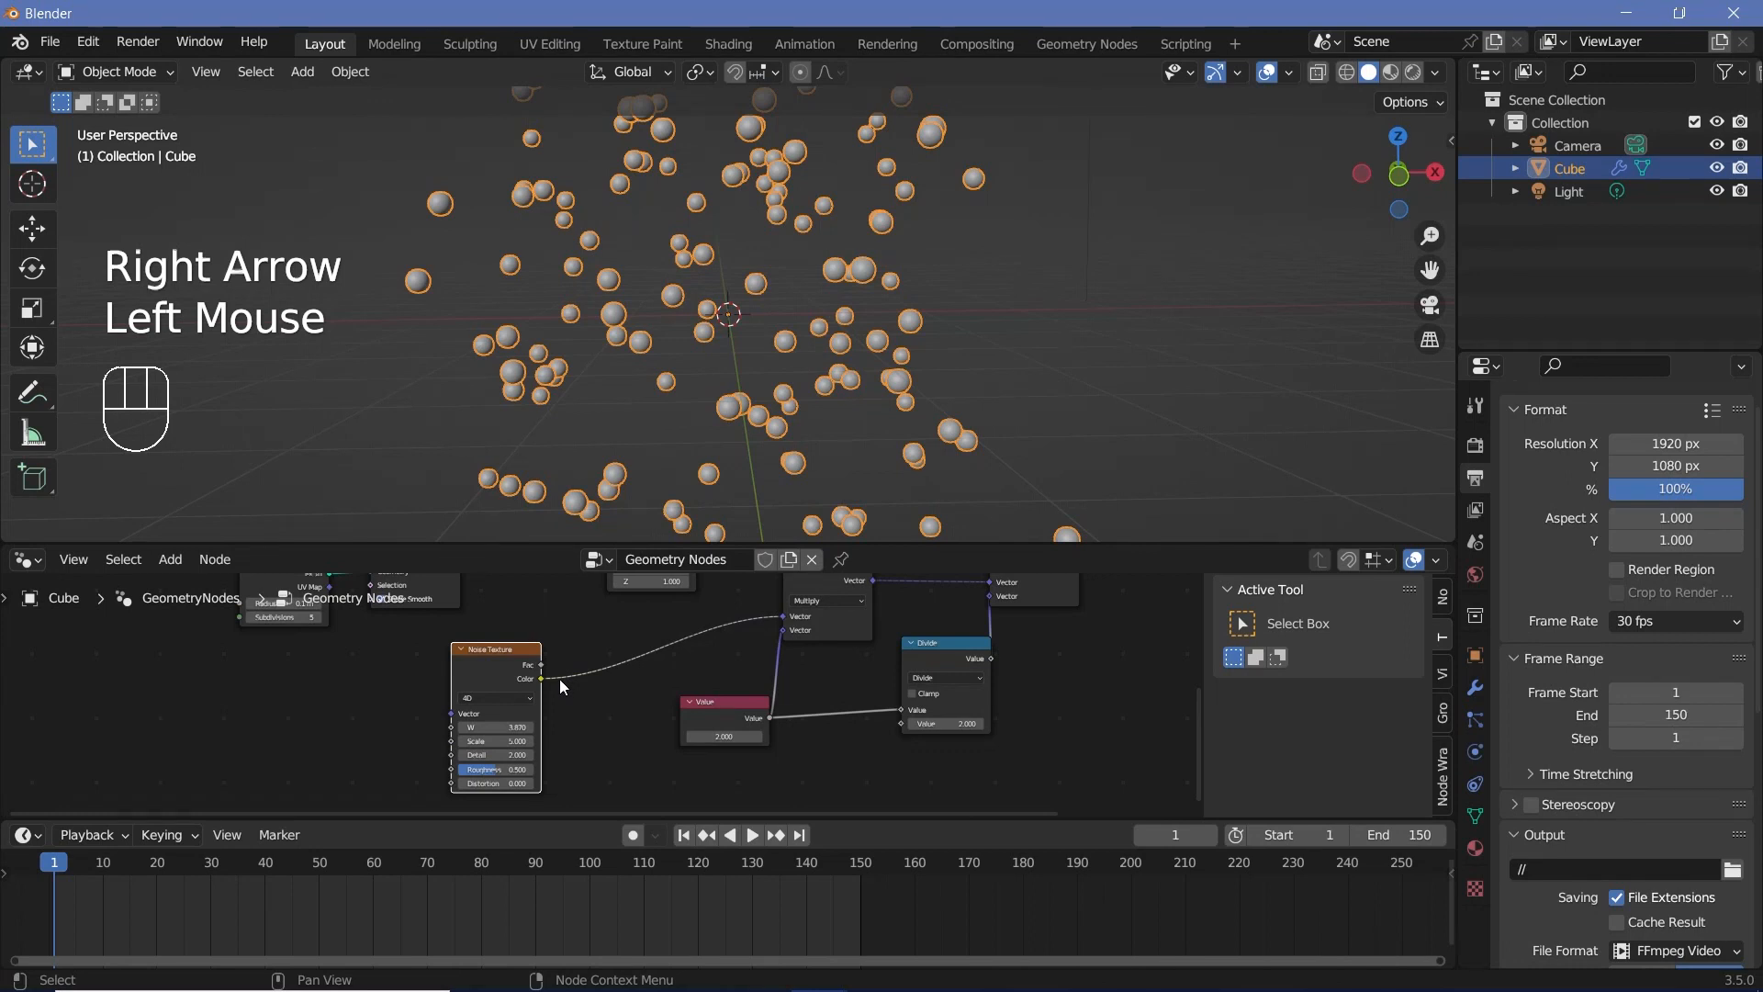
{"action": "middle_click_drag", "start_coordinate": [559, 680], "coordinate": [565, 625]}
{"action": "scroll", "coordinate": [562, 634], "scroll_direction": "down", "scroll_amount": 4}
{"action": "left_click_drag", "start_coordinate": [487, 666], "coordinate": [469, 668]}
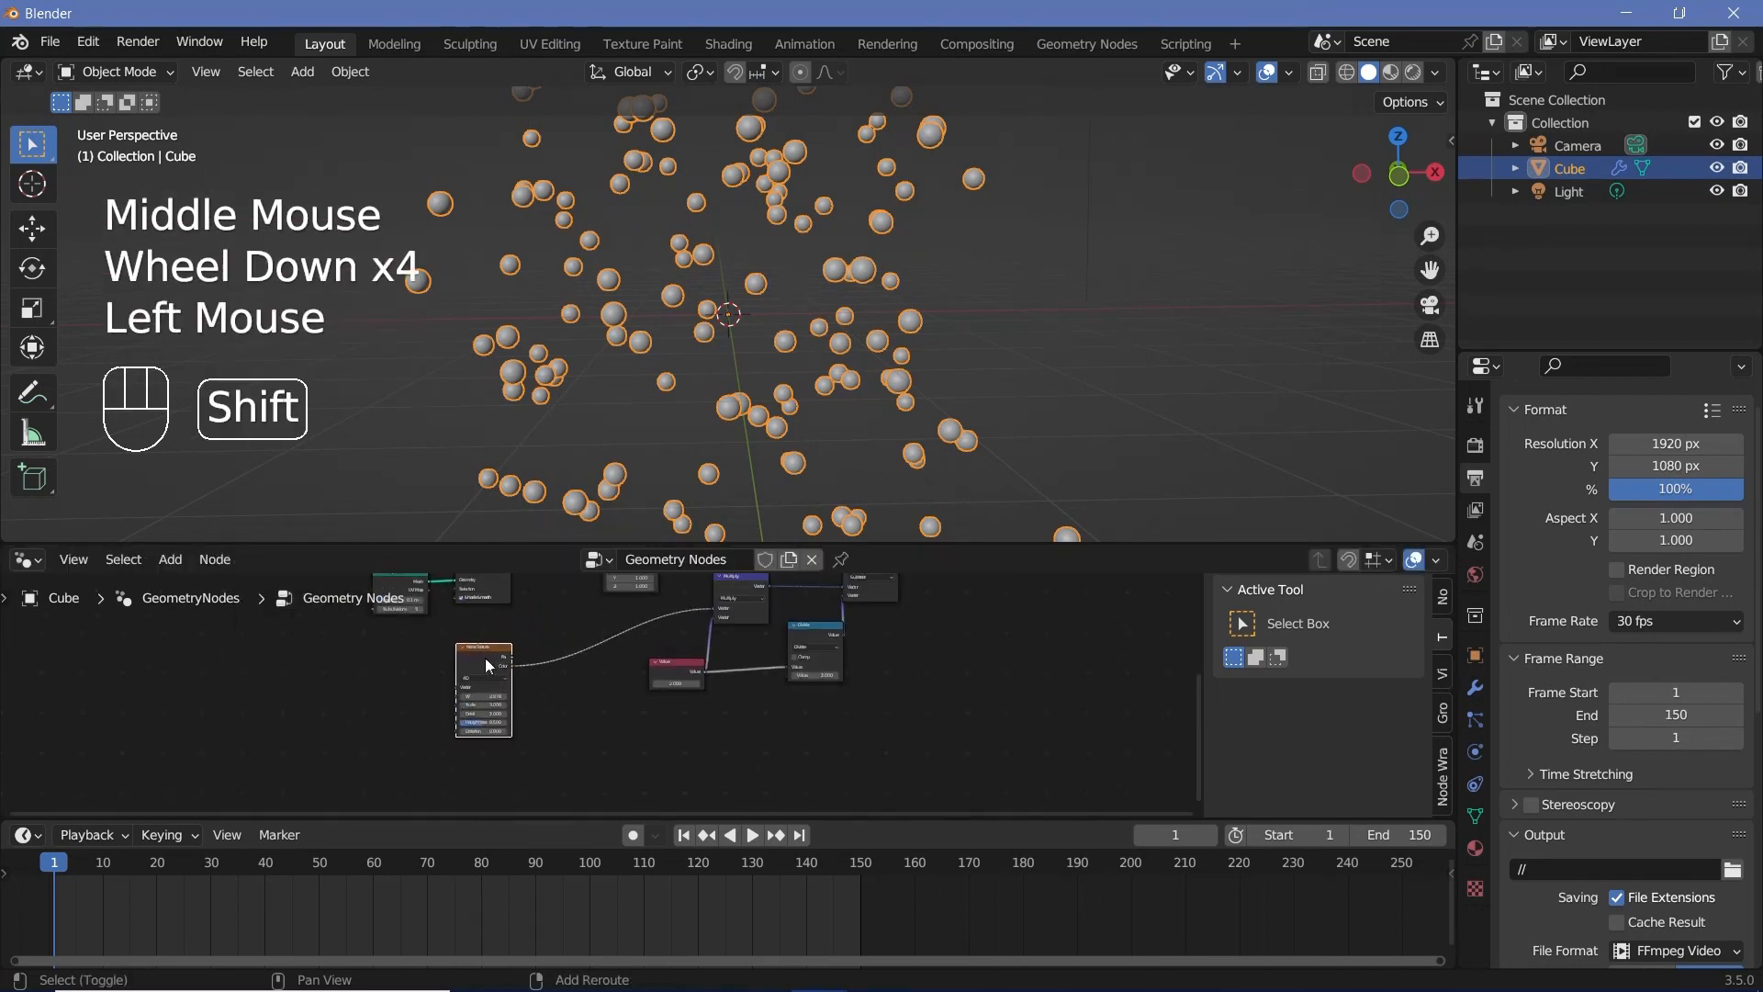
{"action": "key", "text": "shift+d"}
{"action": "left_click", "coordinate": [485, 755]}
{"action": "middle_click_drag", "start_coordinate": [567, 706], "coordinate": [483, 670]}
Step: Add a Mix node beside the two Noise Texture nodes and set its data type to Color
{"action": "key", "text": "shift+a"}
{"action": "type", "text": "mix"}
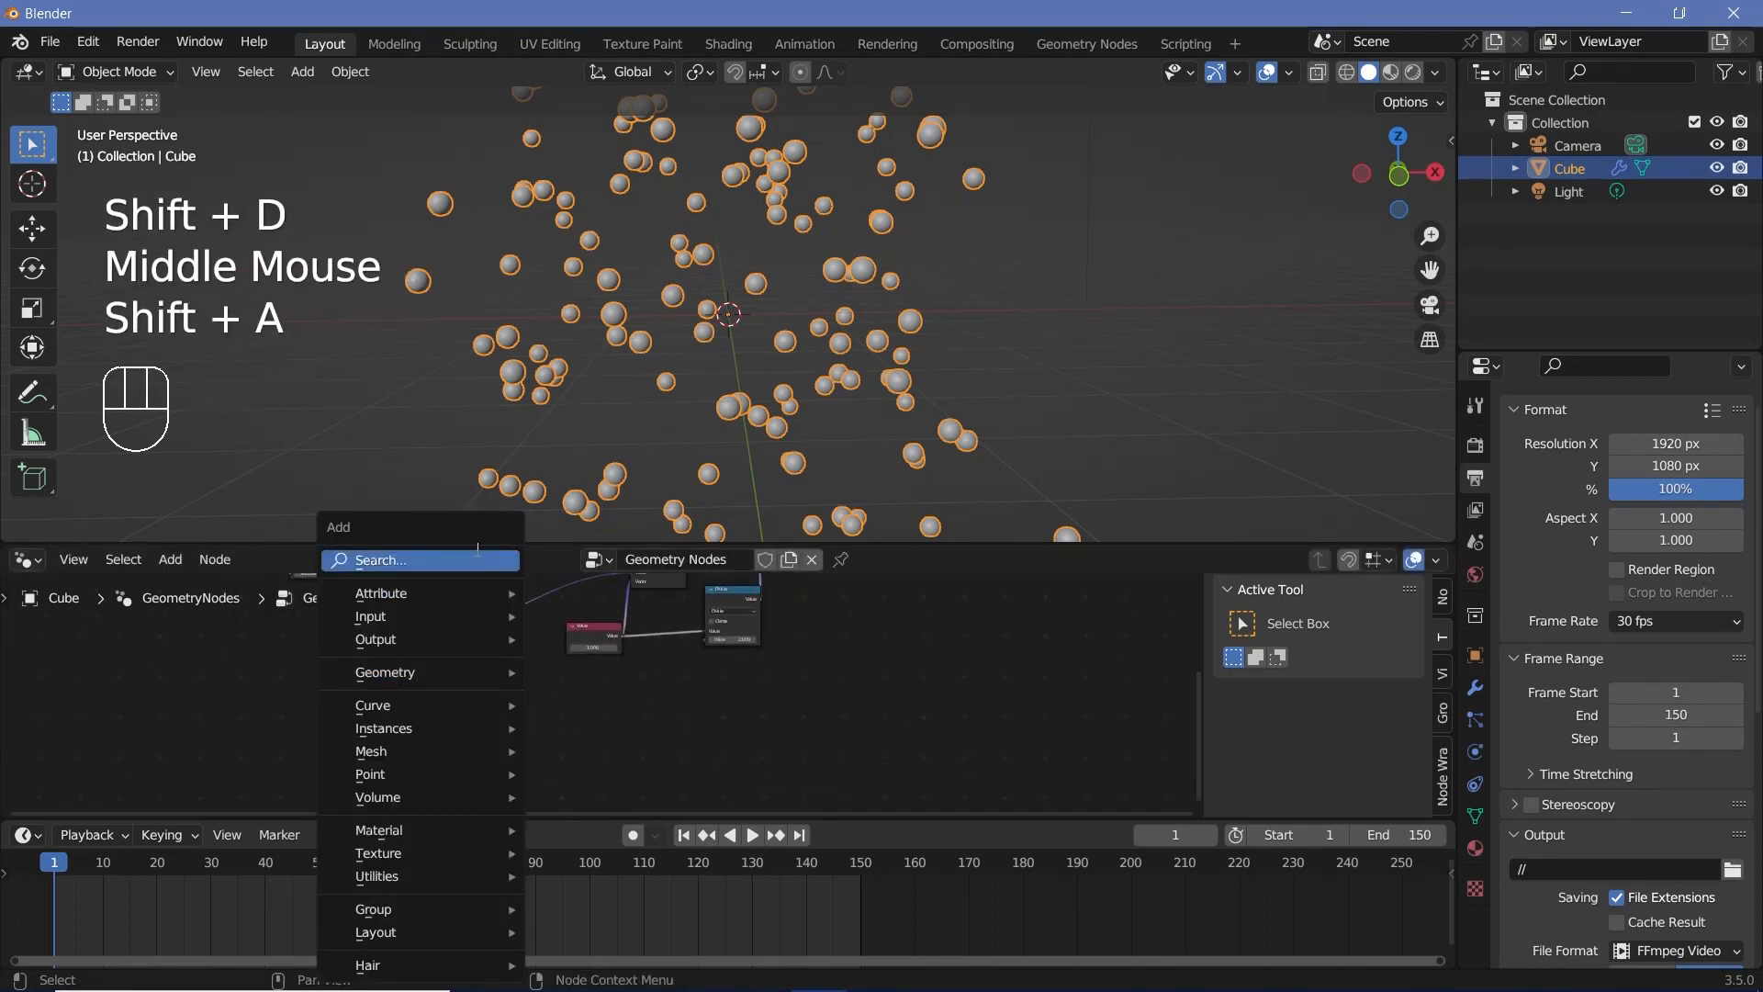
{"action": "key", "text": "Return"}
{"action": "left_click", "coordinate": [491, 698]}
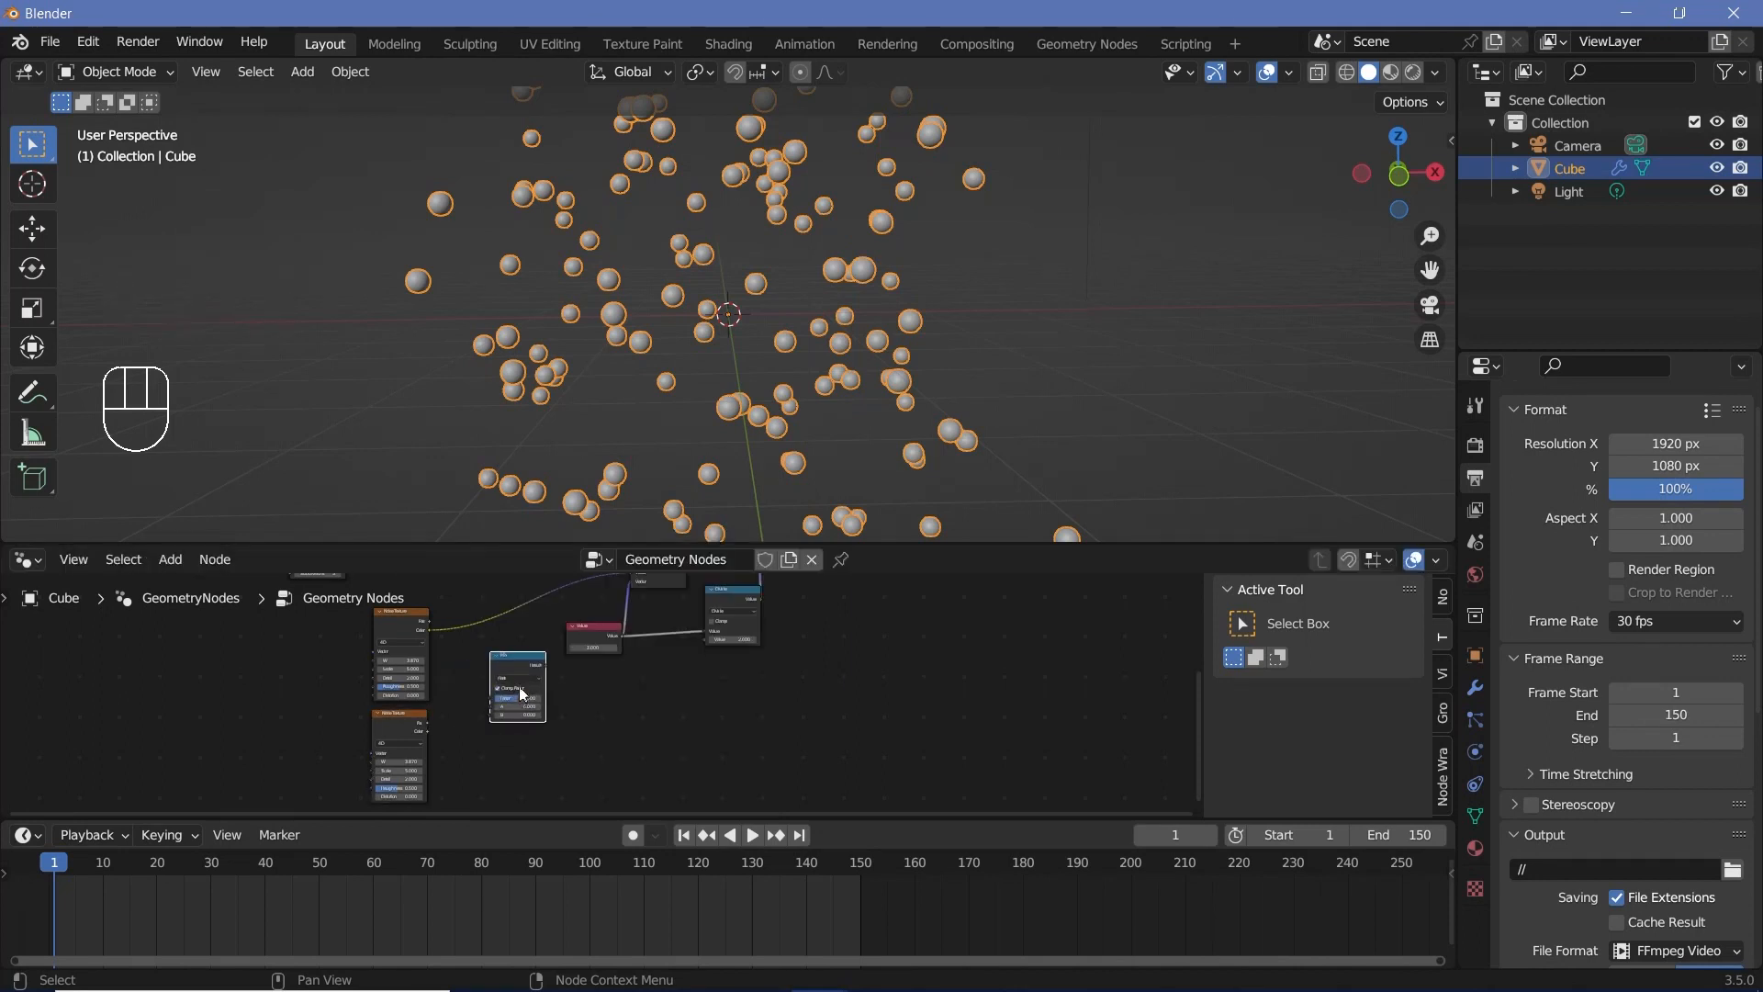
{"action": "scroll", "coordinate": [494, 684], "scroll_direction": "up", "scroll_amount": 2}
{"action": "left_click", "coordinate": [496, 672]}
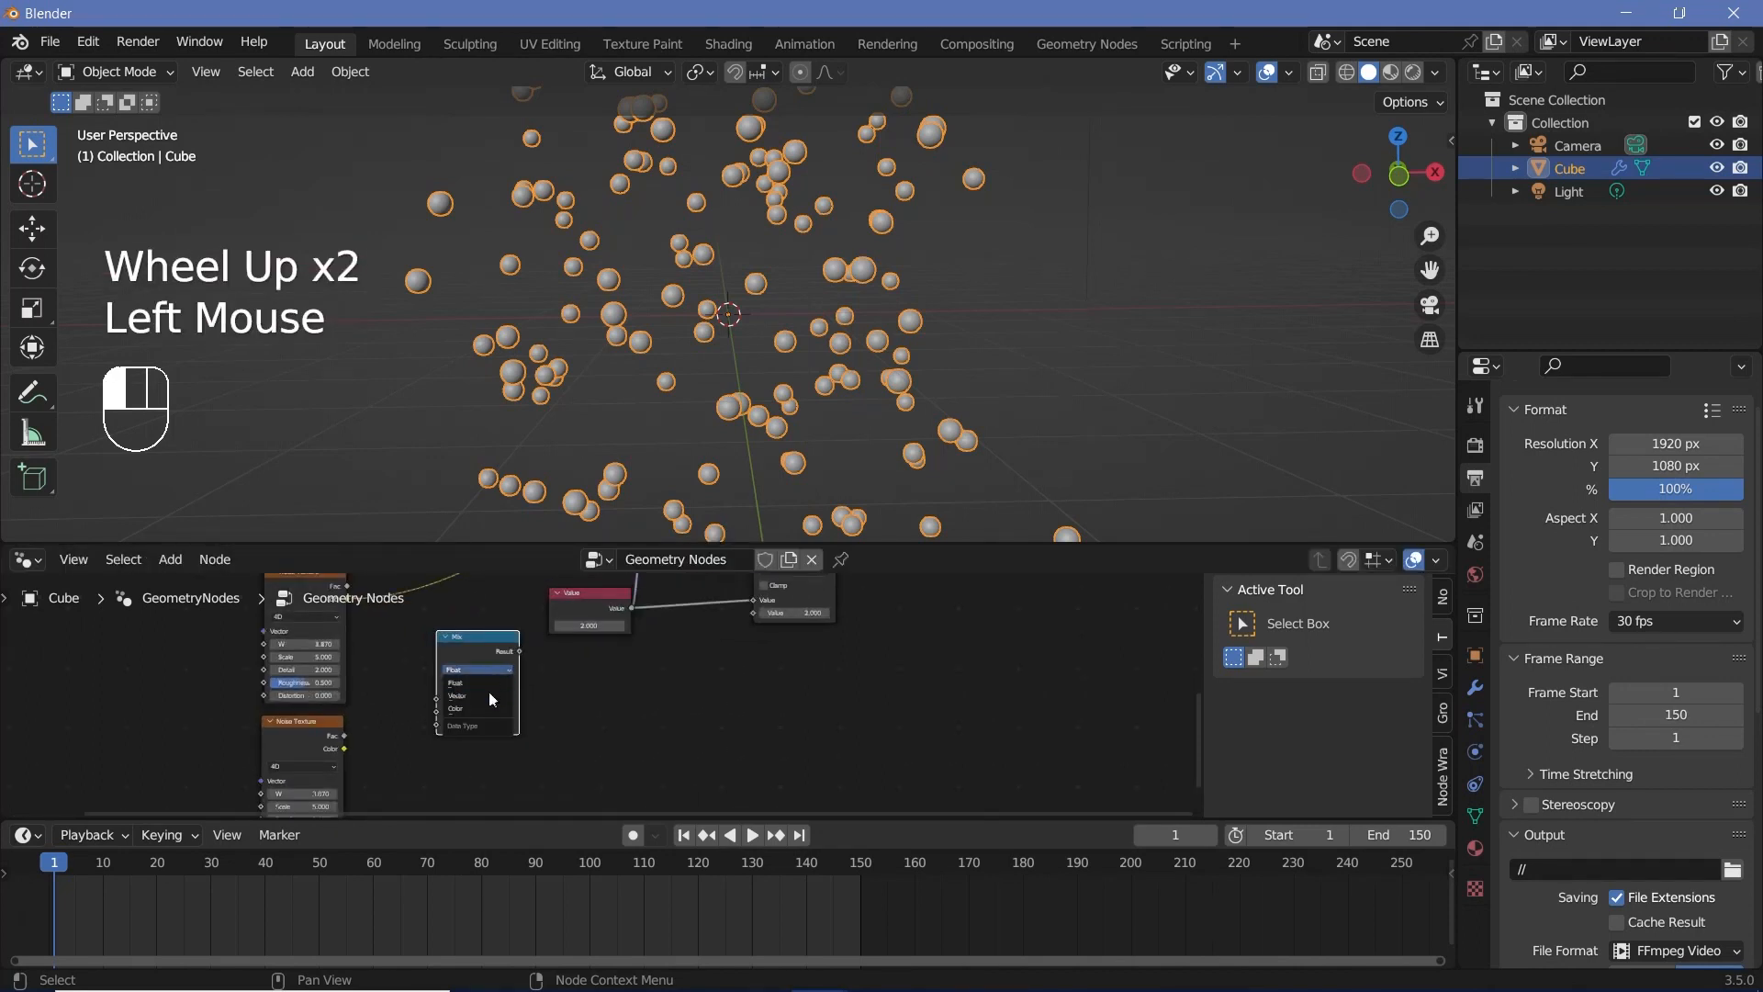
{"action": "left_click", "coordinate": [486, 704]}
Step: Insert the Mix node into the link between Noise Texture and Multiply, and connect the duplicated noise's Color to input B
{"action": "scroll", "coordinate": [489, 652], "scroll_direction": "up", "scroll_amount": 3}
{"action": "middle_click_drag", "start_coordinate": [490, 650], "coordinate": [565, 687]}
{"action": "scroll", "coordinate": [514, 635], "scroll_direction": "down", "scroll_amount": 2}
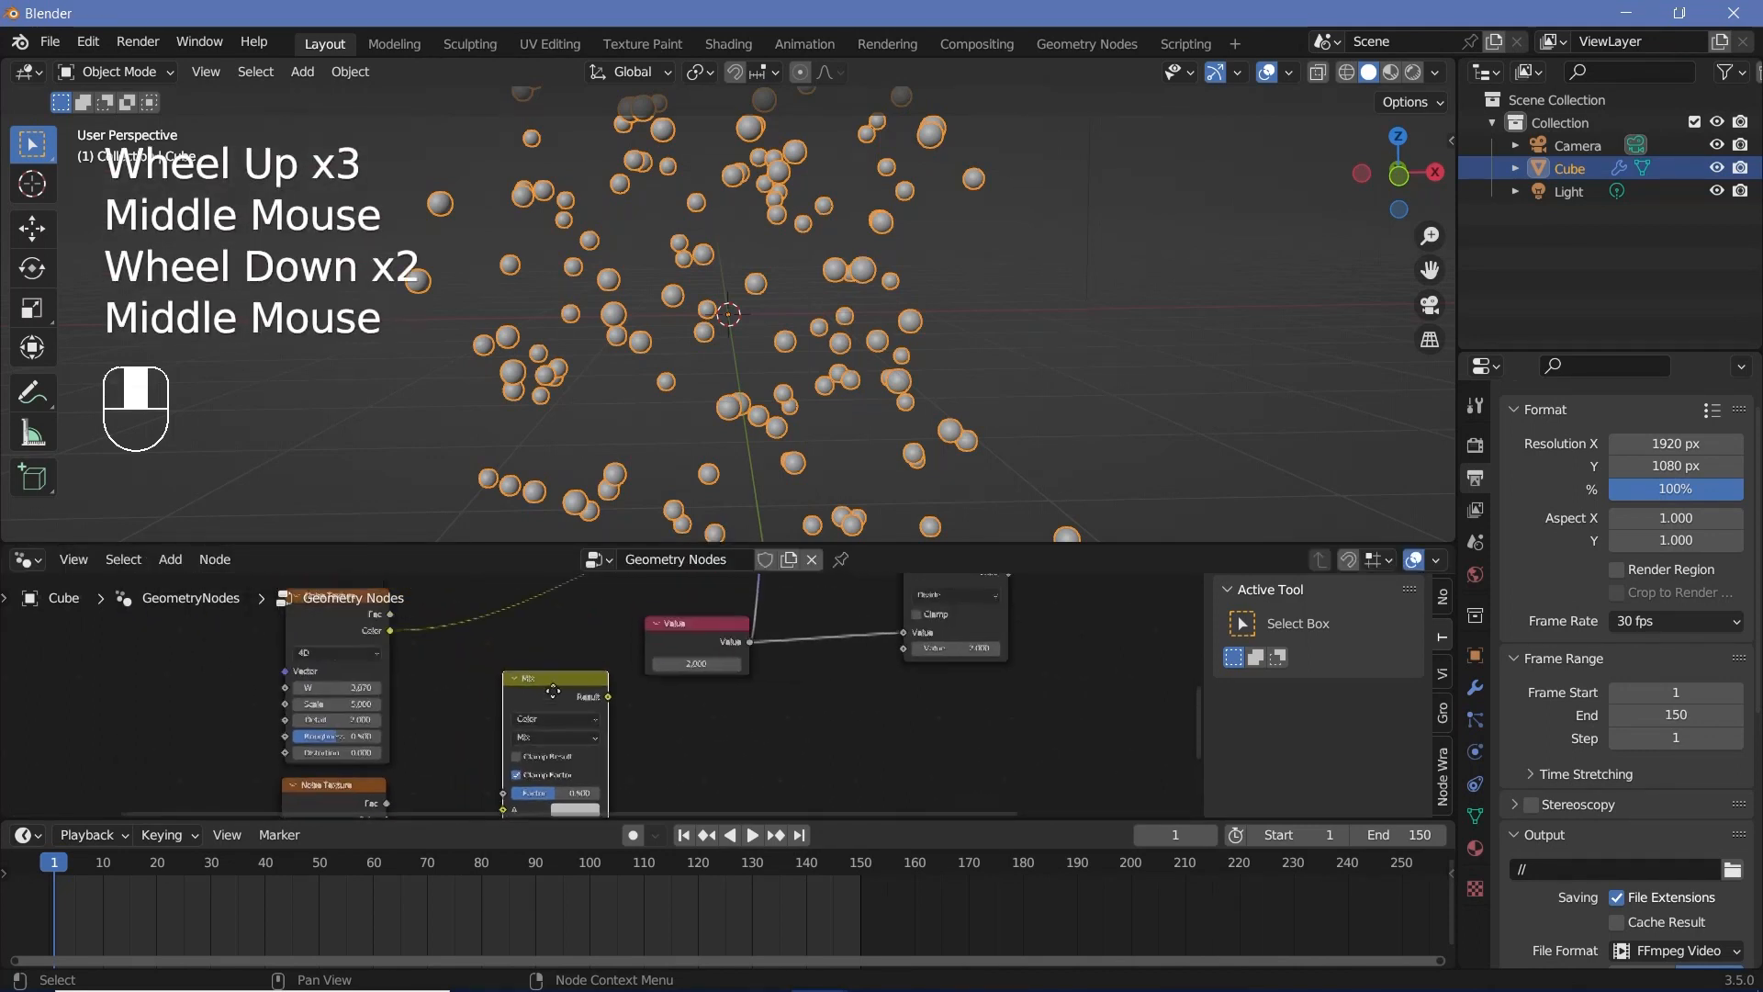
{"action": "left_click_drag", "start_coordinate": [541, 684], "coordinate": [494, 632]}
{"action": "middle_click_drag", "start_coordinate": [494, 632], "coordinate": [559, 612]}
{"action": "left_click_drag", "start_coordinate": [502, 781], "coordinate": [589, 713]}
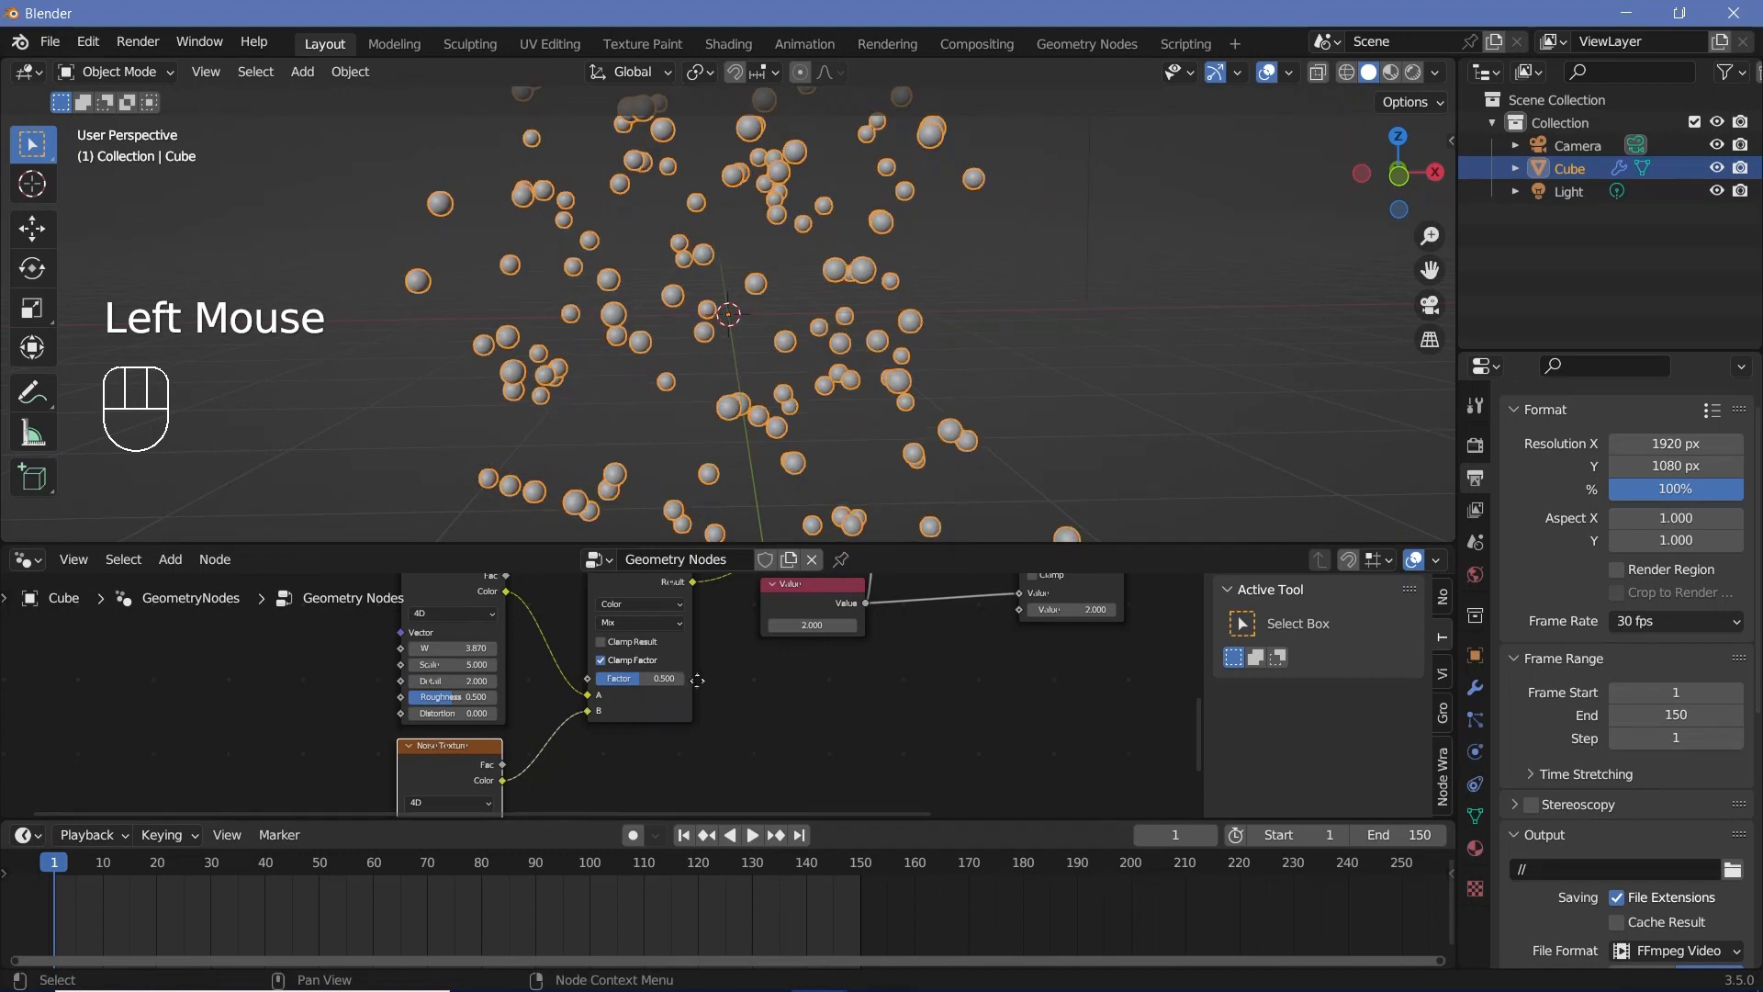
Step: Set W to 0 on both Noise Texture nodes
{"action": "middle_click_drag", "start_coordinate": [621, 778], "coordinate": [756, 796]}
{"action": "left_click", "coordinate": [588, 664]}
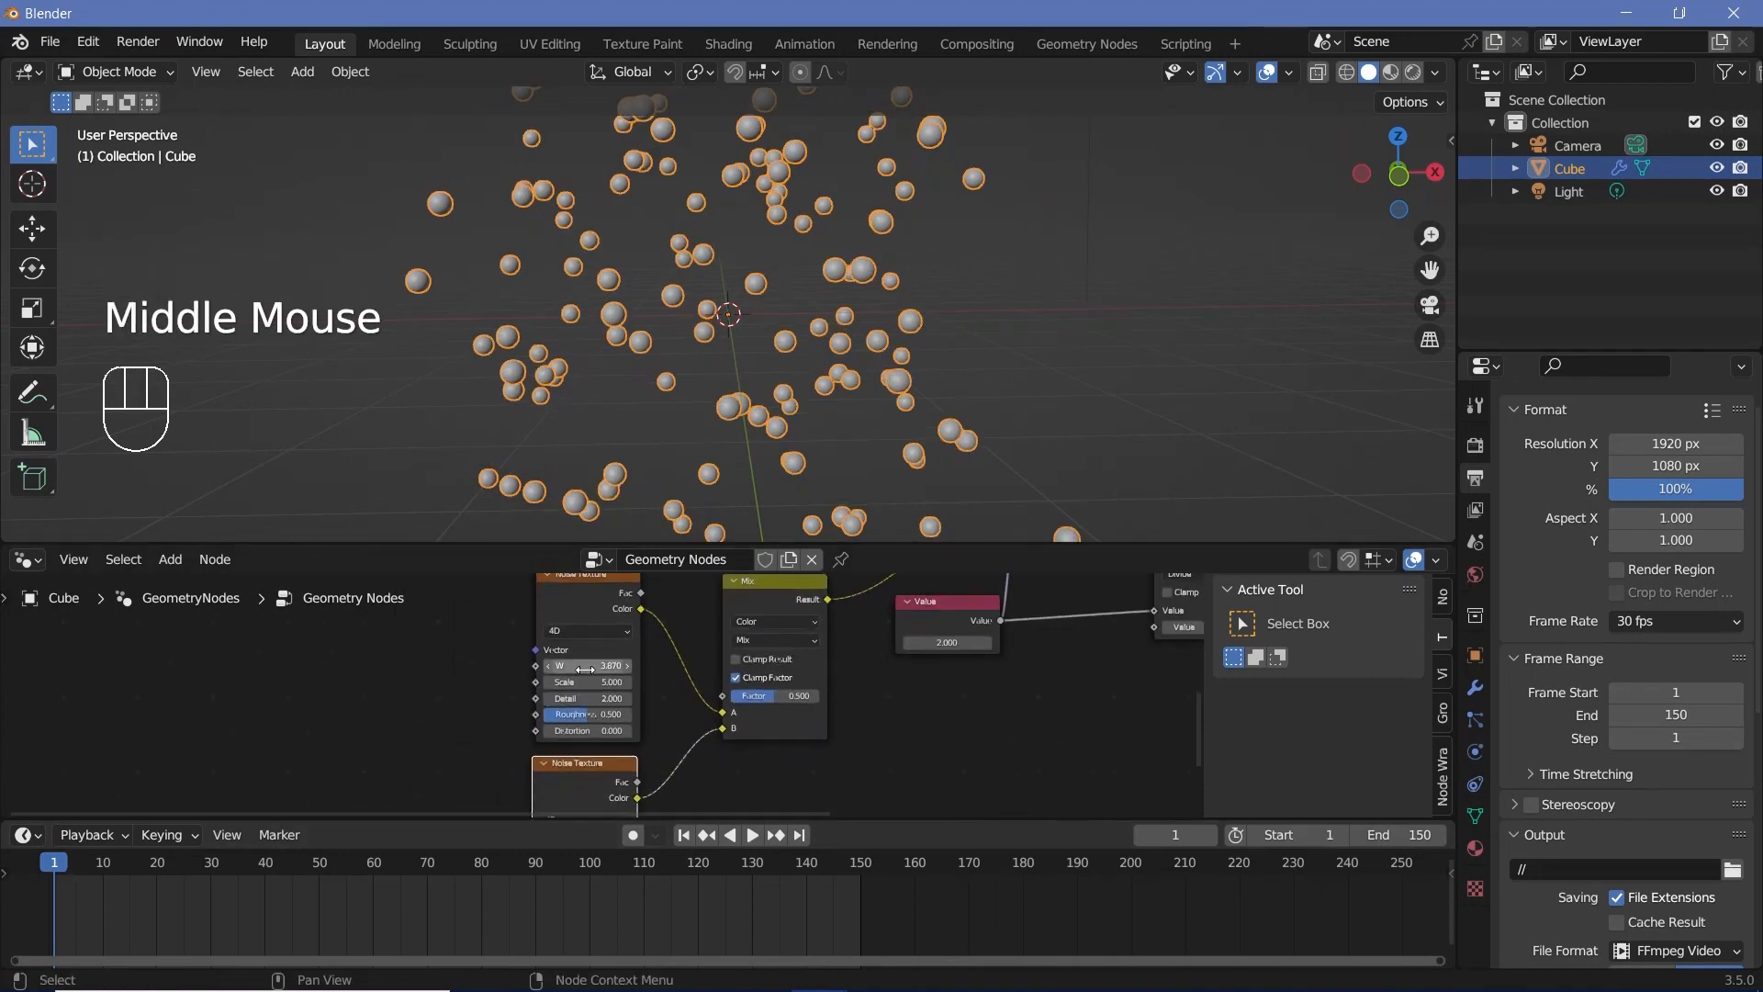
{"action": "type", "text": "0"}
{"action": "key", "text": "Return"}
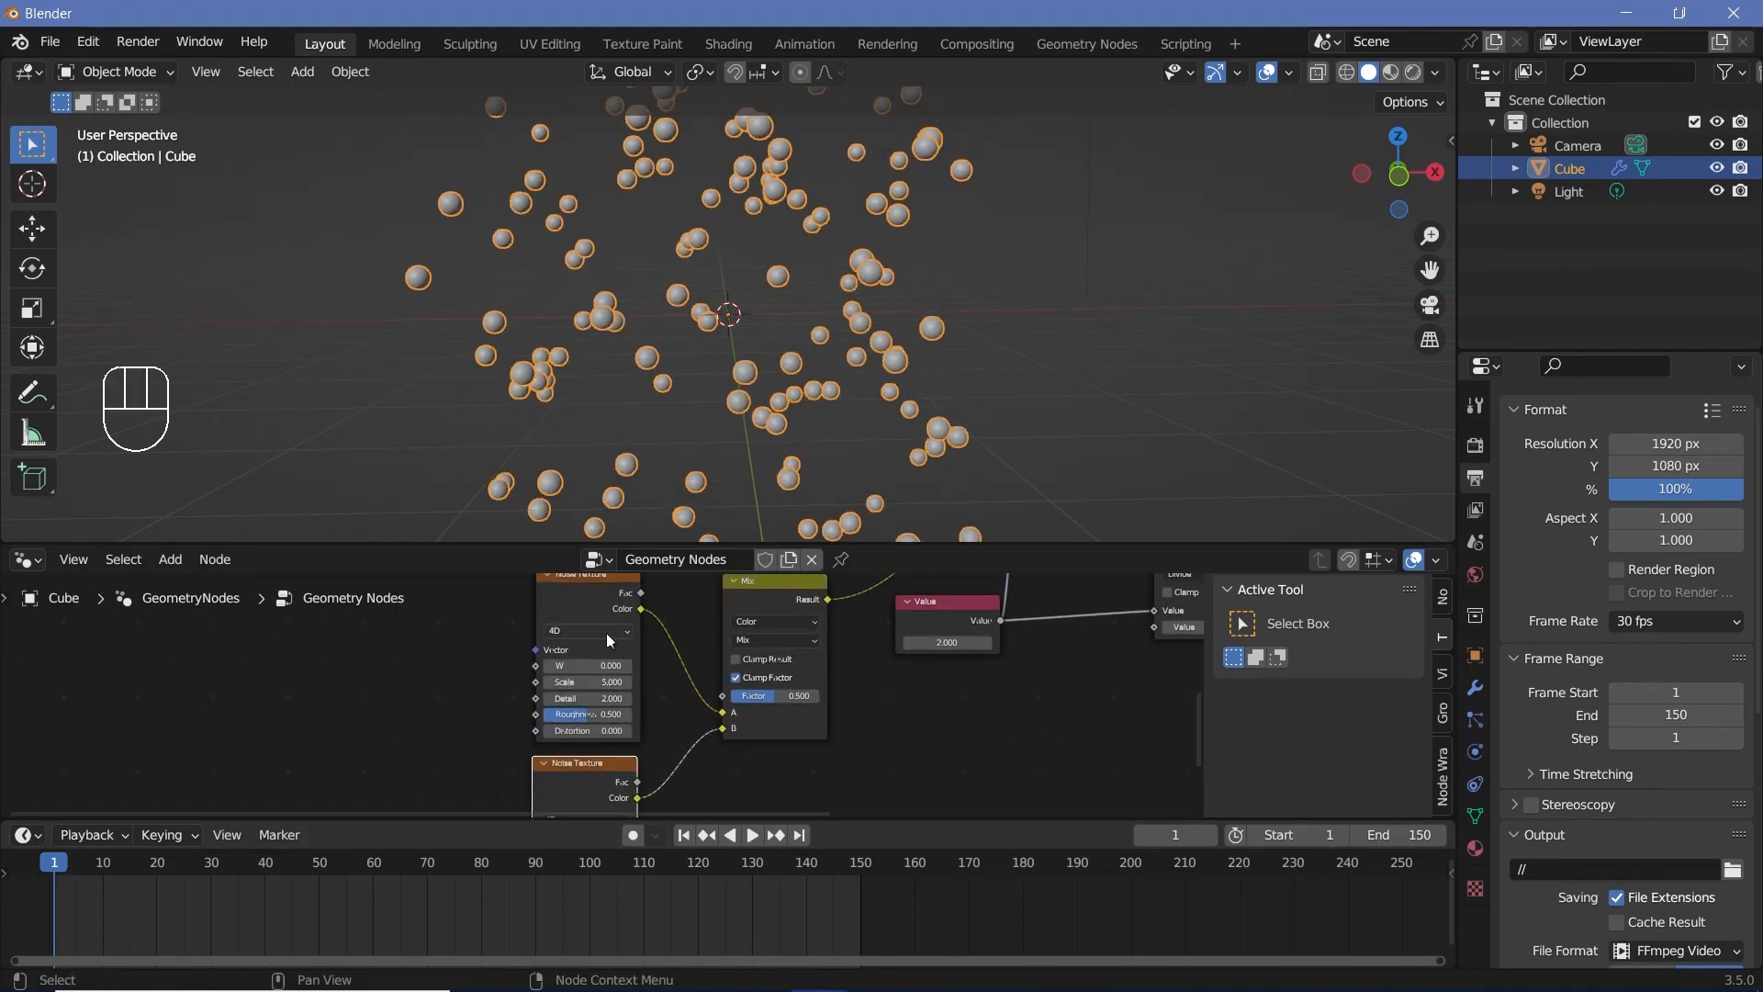
{"action": "middle_click_drag", "start_coordinate": [592, 605], "coordinate": [618, 639]}
{"action": "middle_click_drag", "start_coordinate": [673, 719], "coordinate": [687, 551]}
{"action": "left_click", "coordinate": [624, 717]}
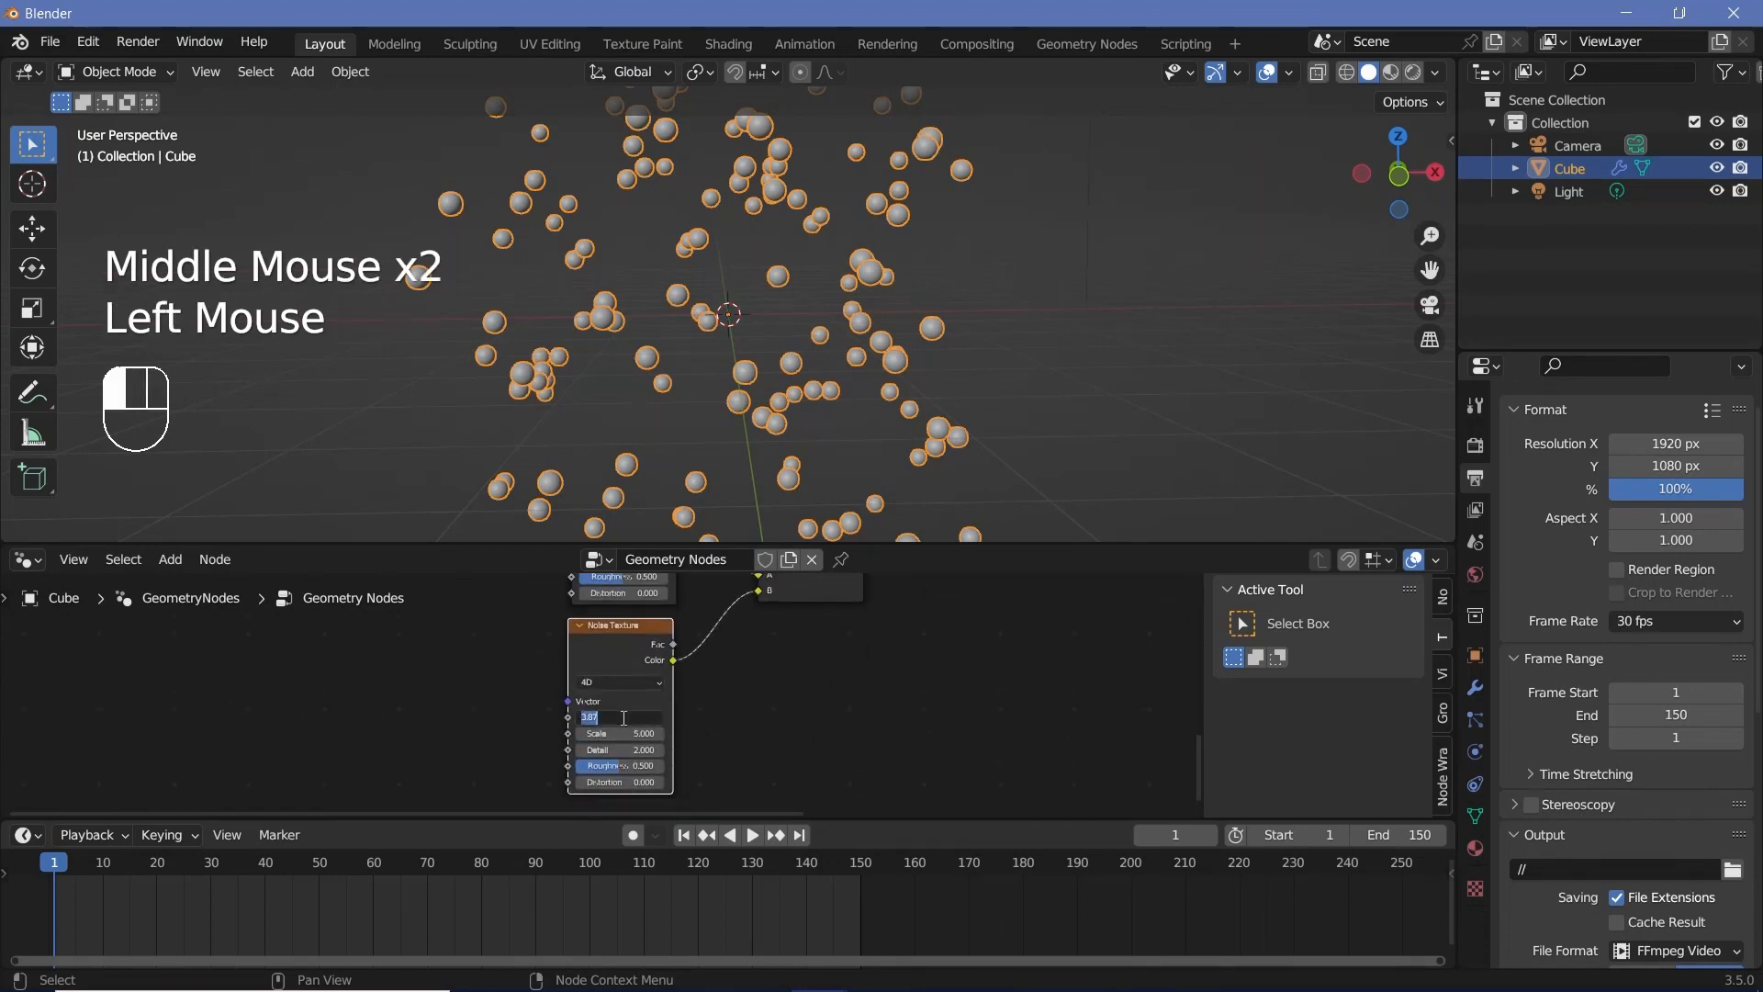
{"action": "type", "text": "0.5"}
{"action": "key", "text": "Return"}
Step: Set the Mix node's Factor to 0
{"action": "middle_click_drag", "start_coordinate": [761, 694], "coordinate": [651, 812]}
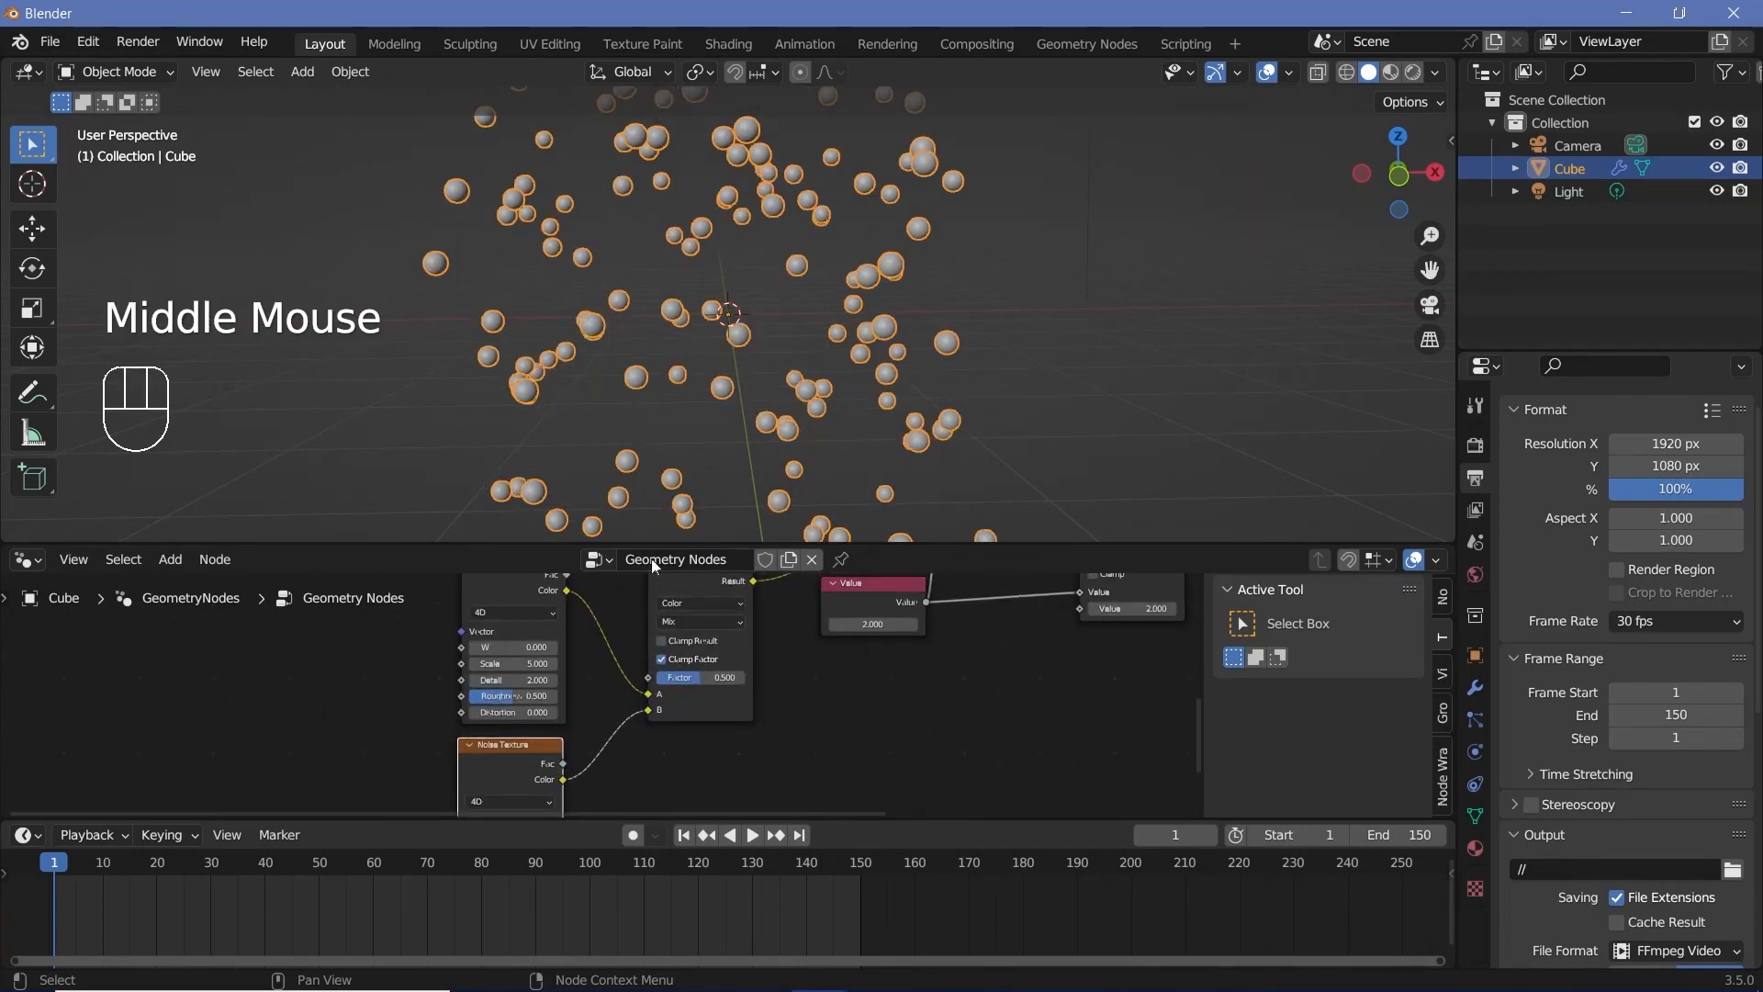
{"action": "middle_click_drag", "start_coordinate": [716, 680], "coordinate": [729, 717]}
{"action": "left_click_drag", "start_coordinate": [730, 717], "coordinate": [675, 716]}
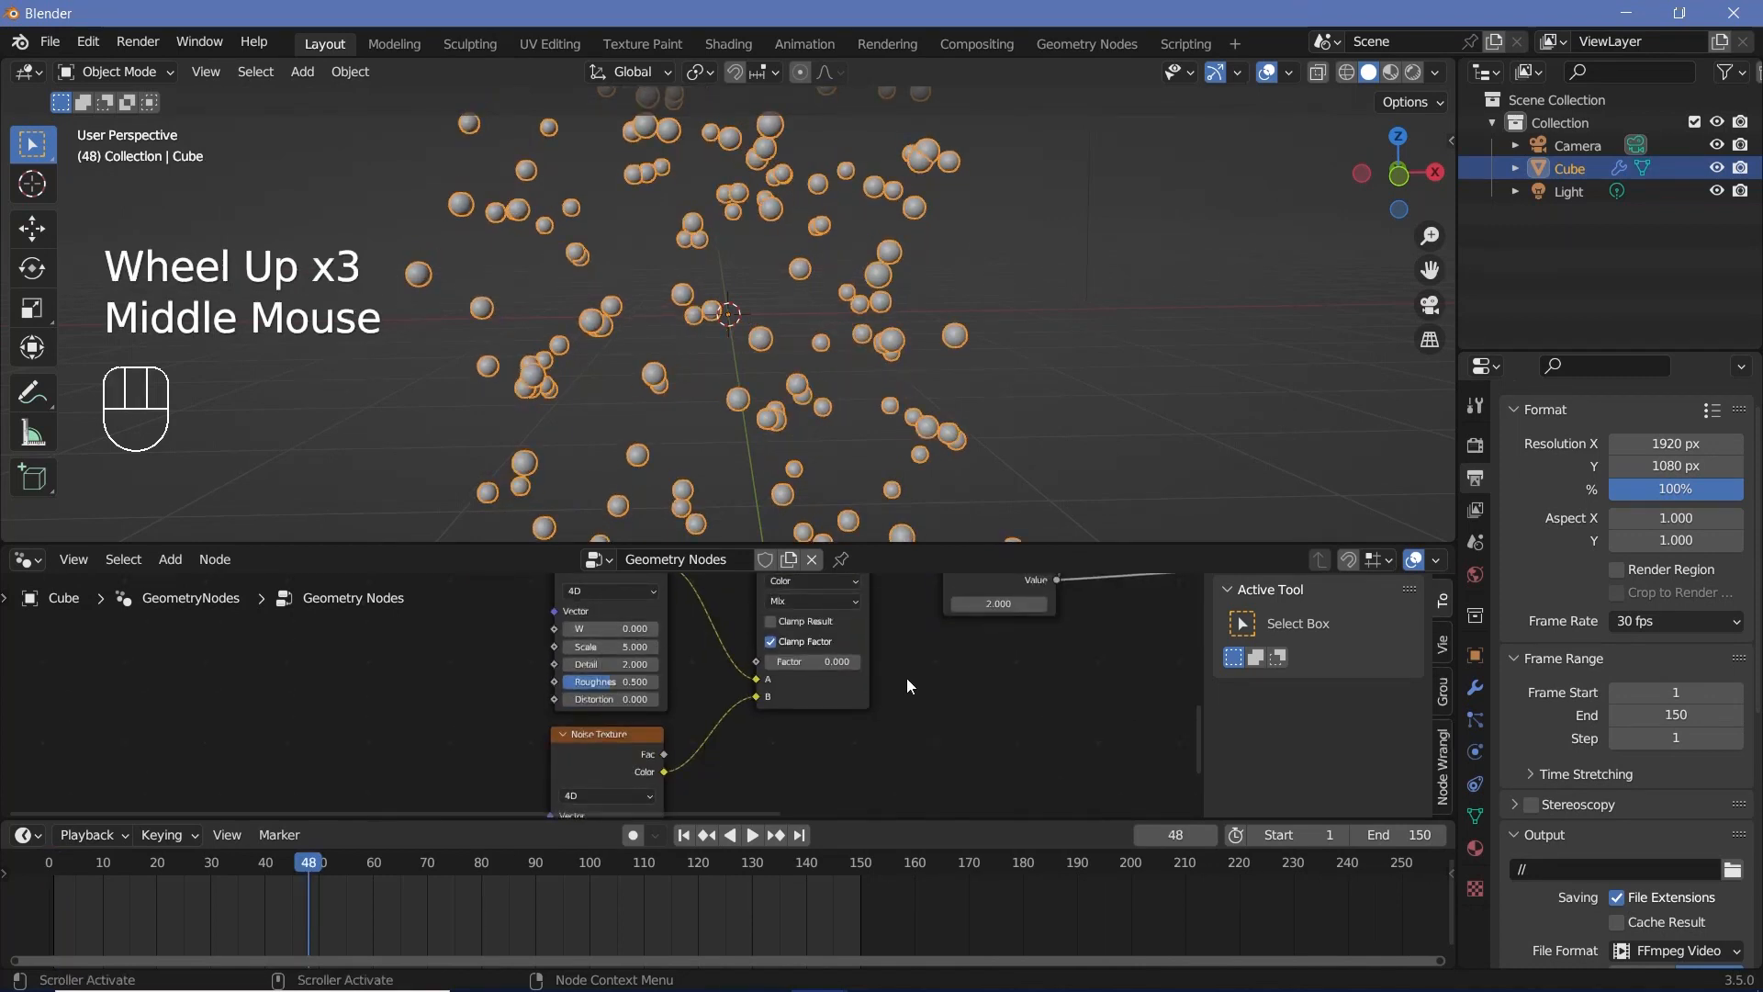
{"action": "middle_click_drag", "start_coordinate": [691, 767], "coordinate": [790, 773]}
{"action": "scroll", "coordinate": [795, 723], "scroll_direction": "down", "scroll_amount": 2}
{"action": "scroll", "coordinate": [793, 670], "scroll_direction": "down", "scroll_amount": 2}
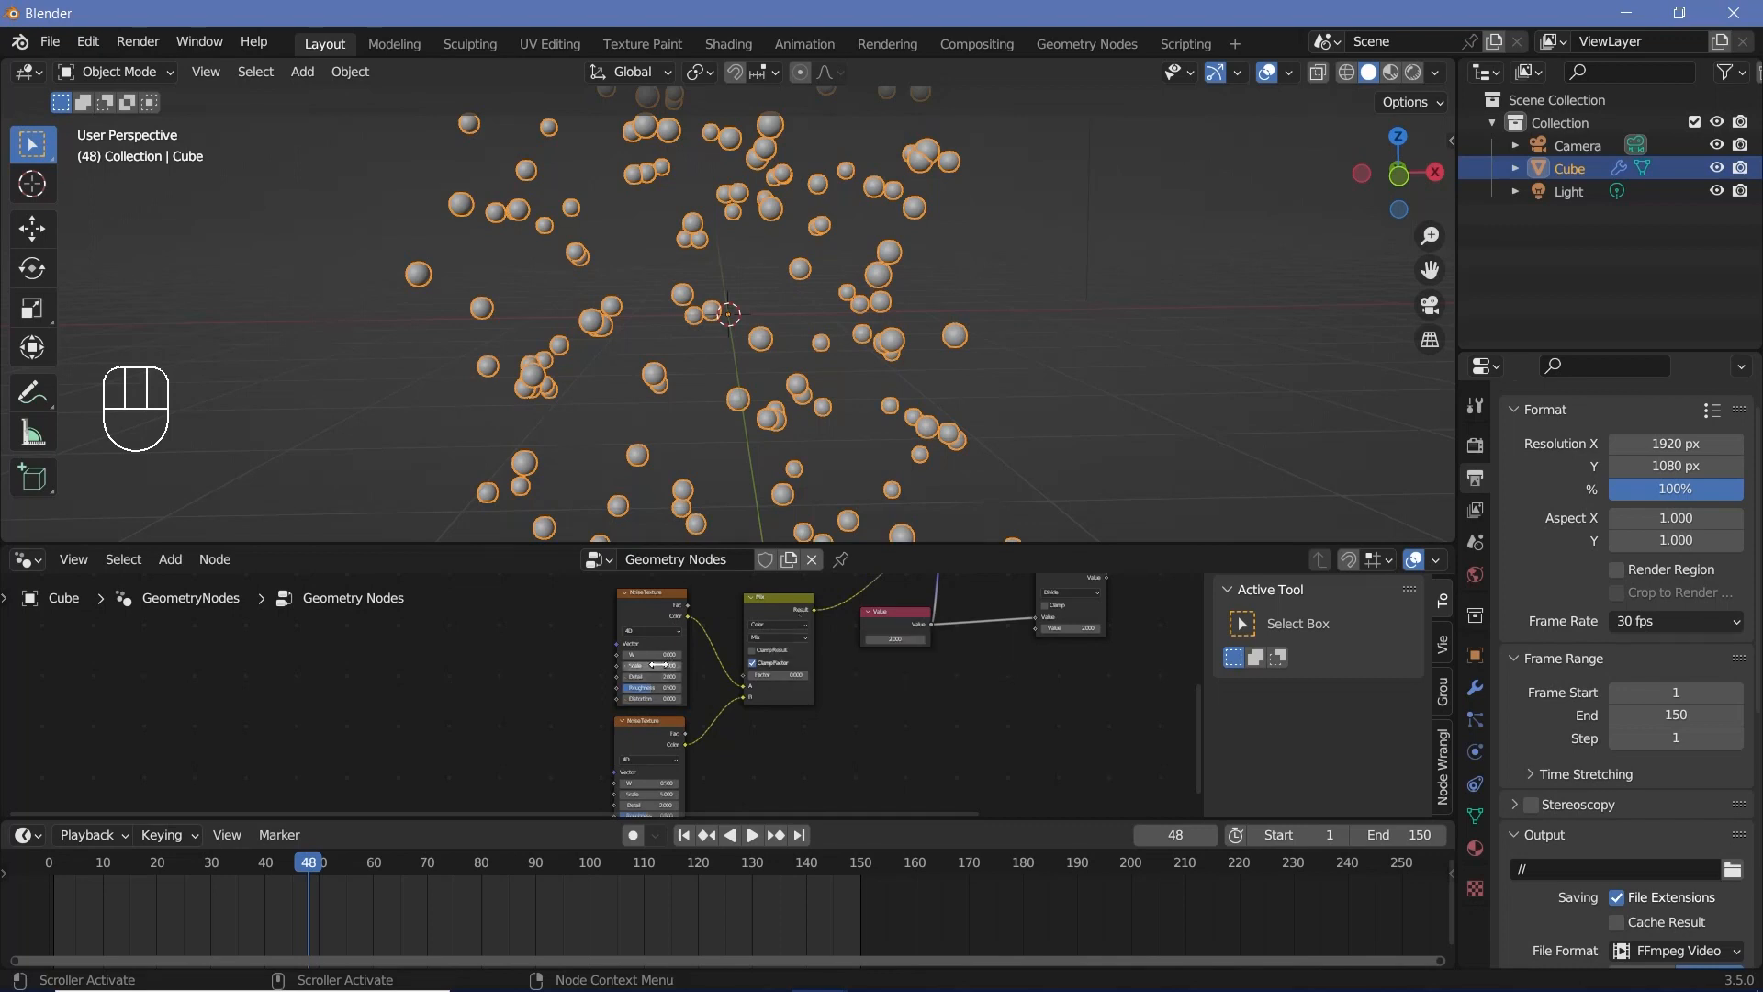
Step: Add a Value node to the left of the Noise Texture nodes and duplicate it twice, stacking the copies below it
{"action": "middle_click_drag", "start_coordinate": [488, 701], "coordinate": [646, 688]}
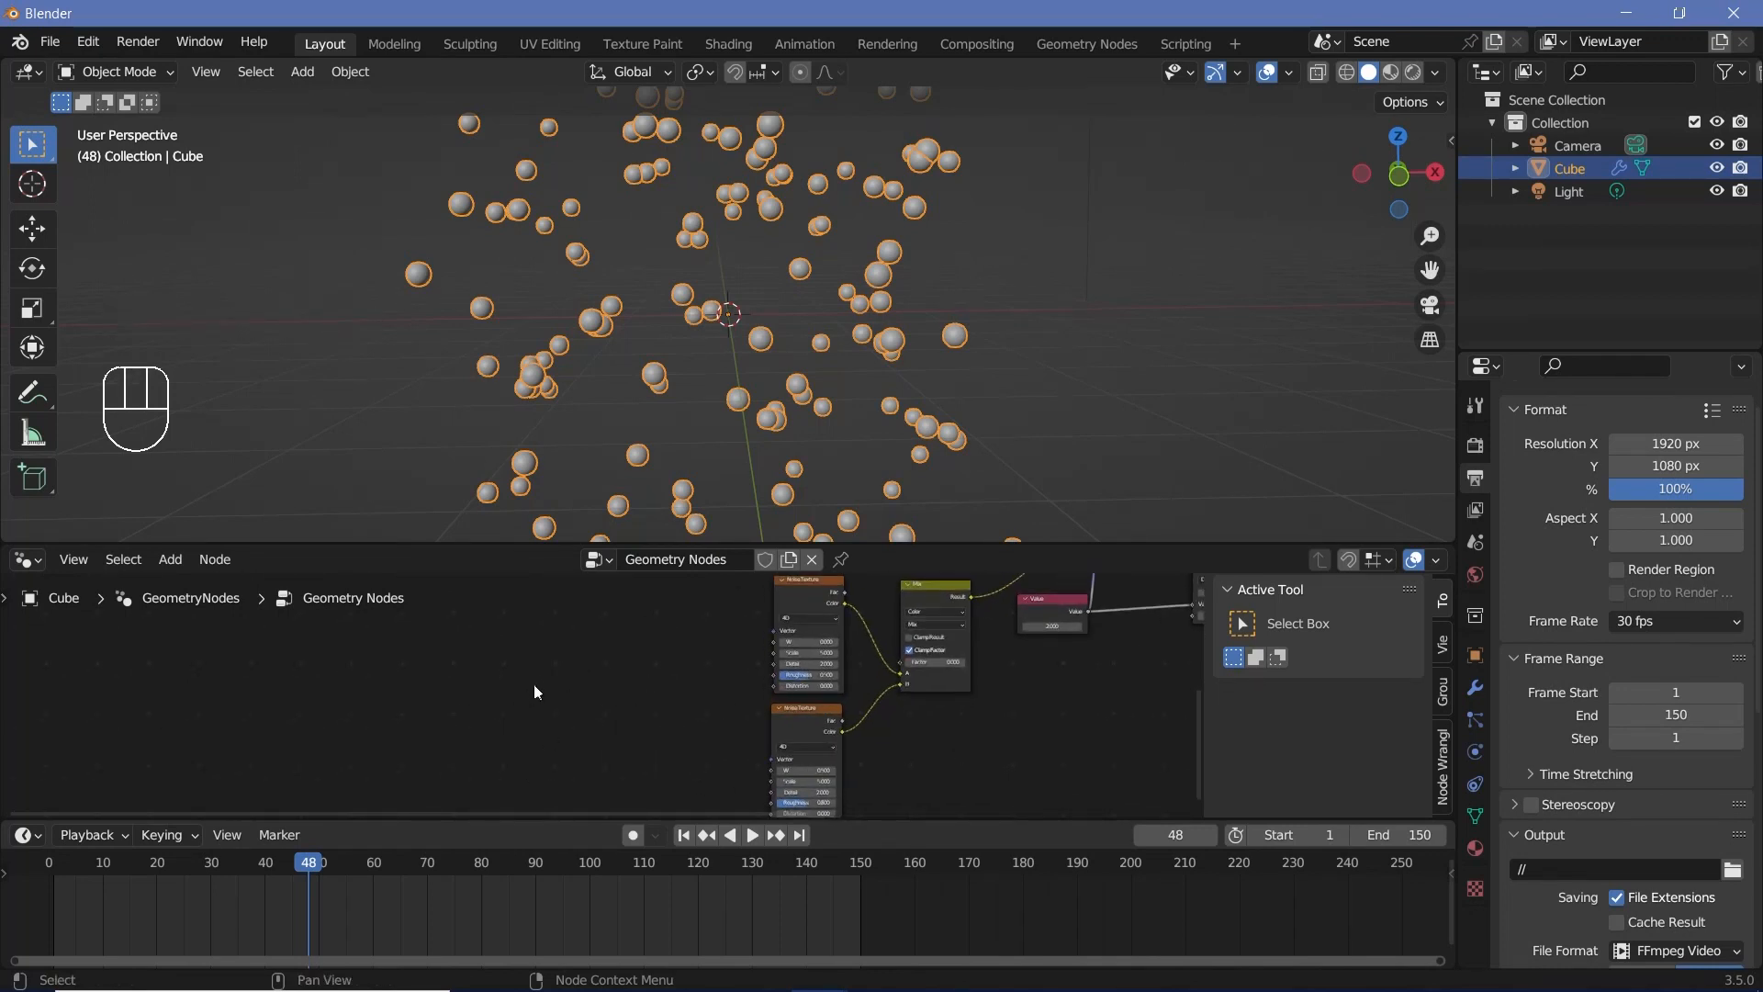
{"action": "left_click", "coordinate": [821, 588]}
{"action": "left_click", "coordinate": [808, 714]}
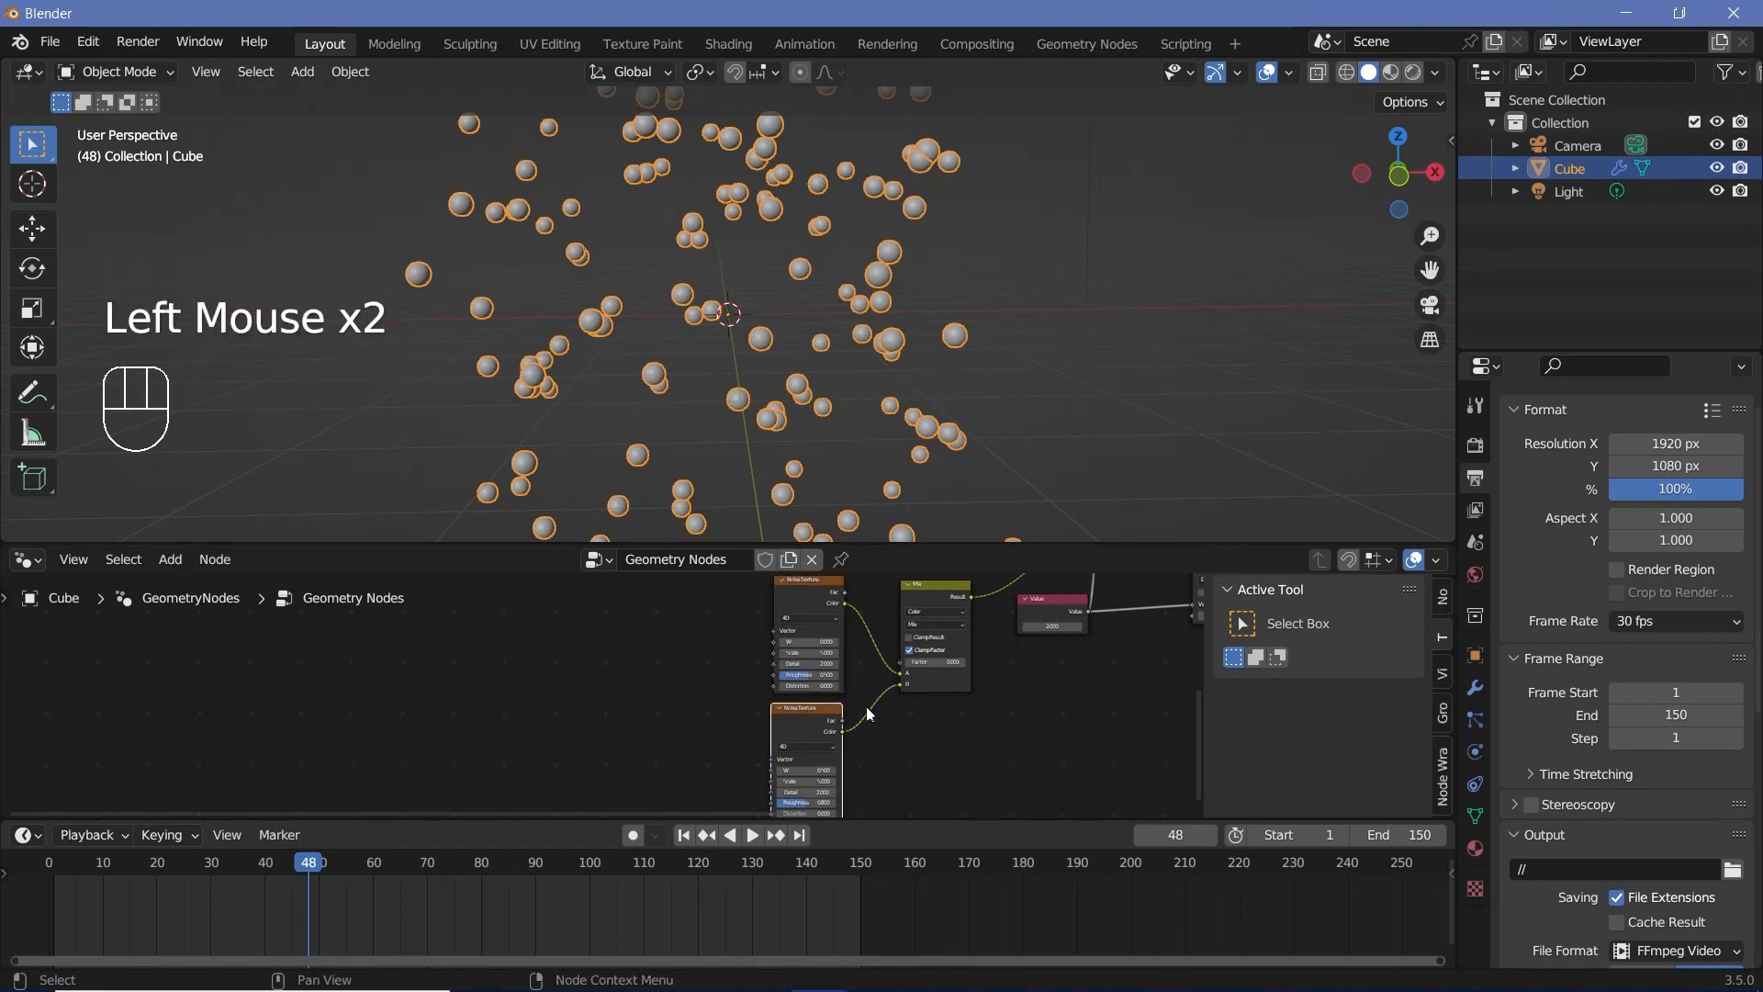
{"action": "left_click", "coordinate": [922, 597]}
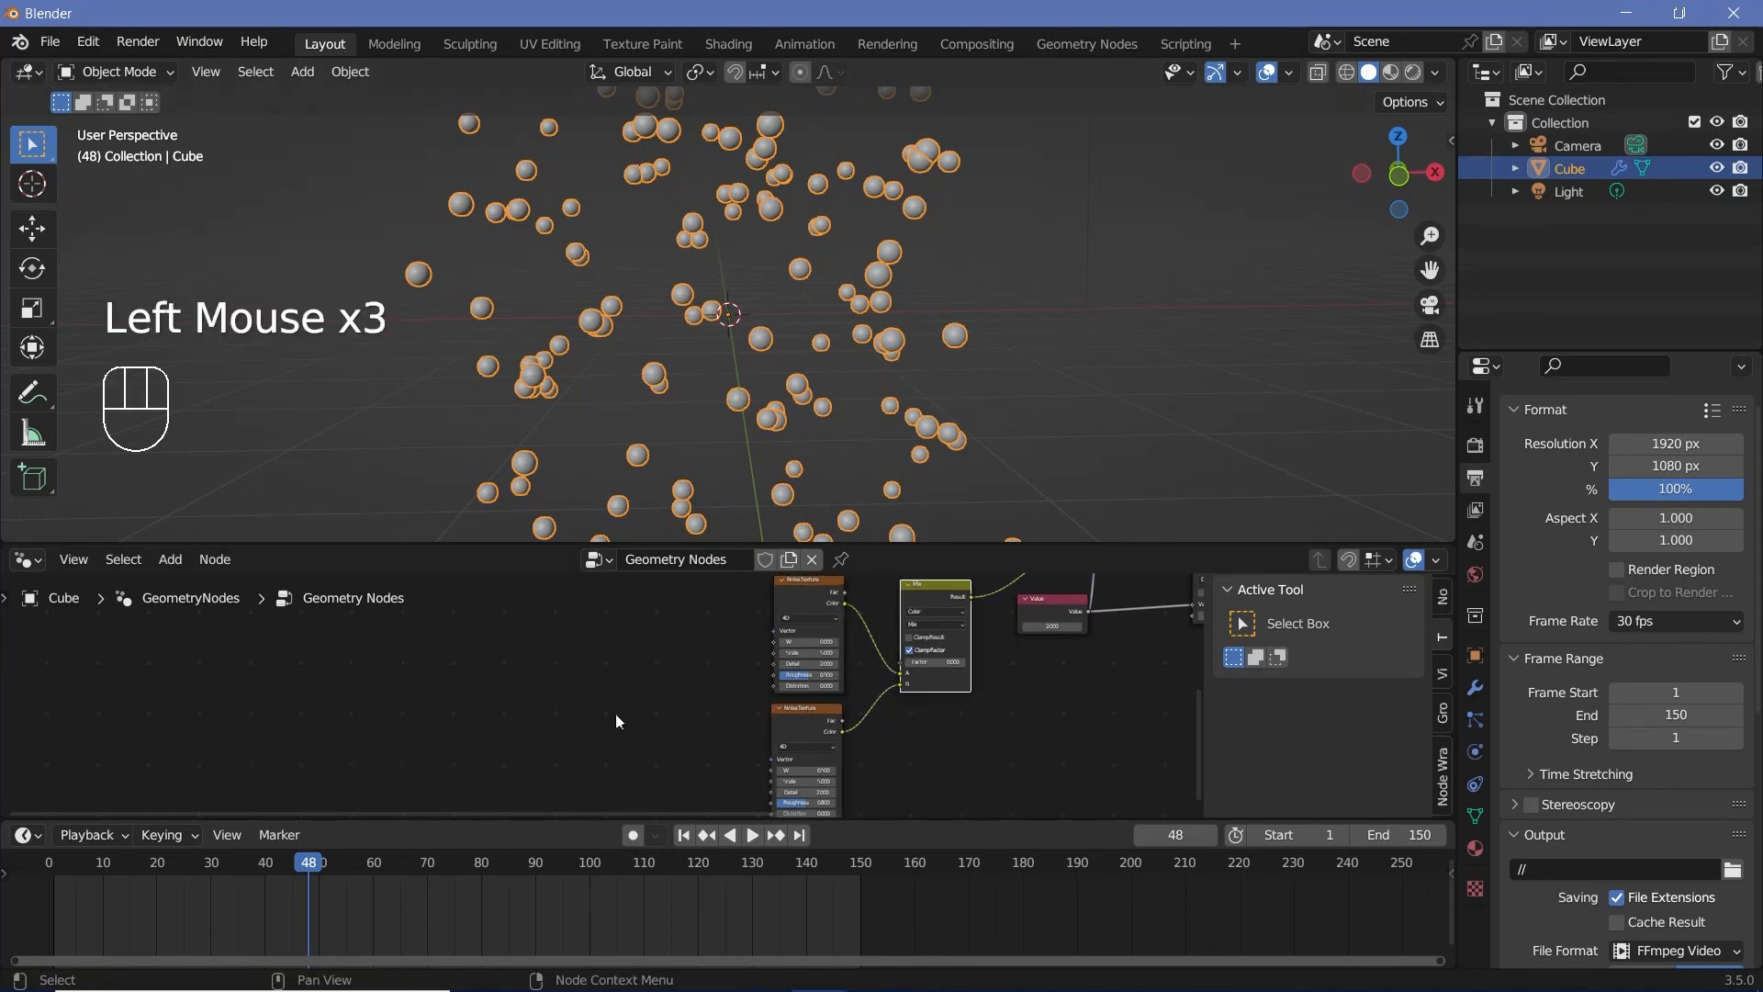
{"action": "key", "text": "shift+a"}
{"action": "left_click", "coordinate": [512, 556]}
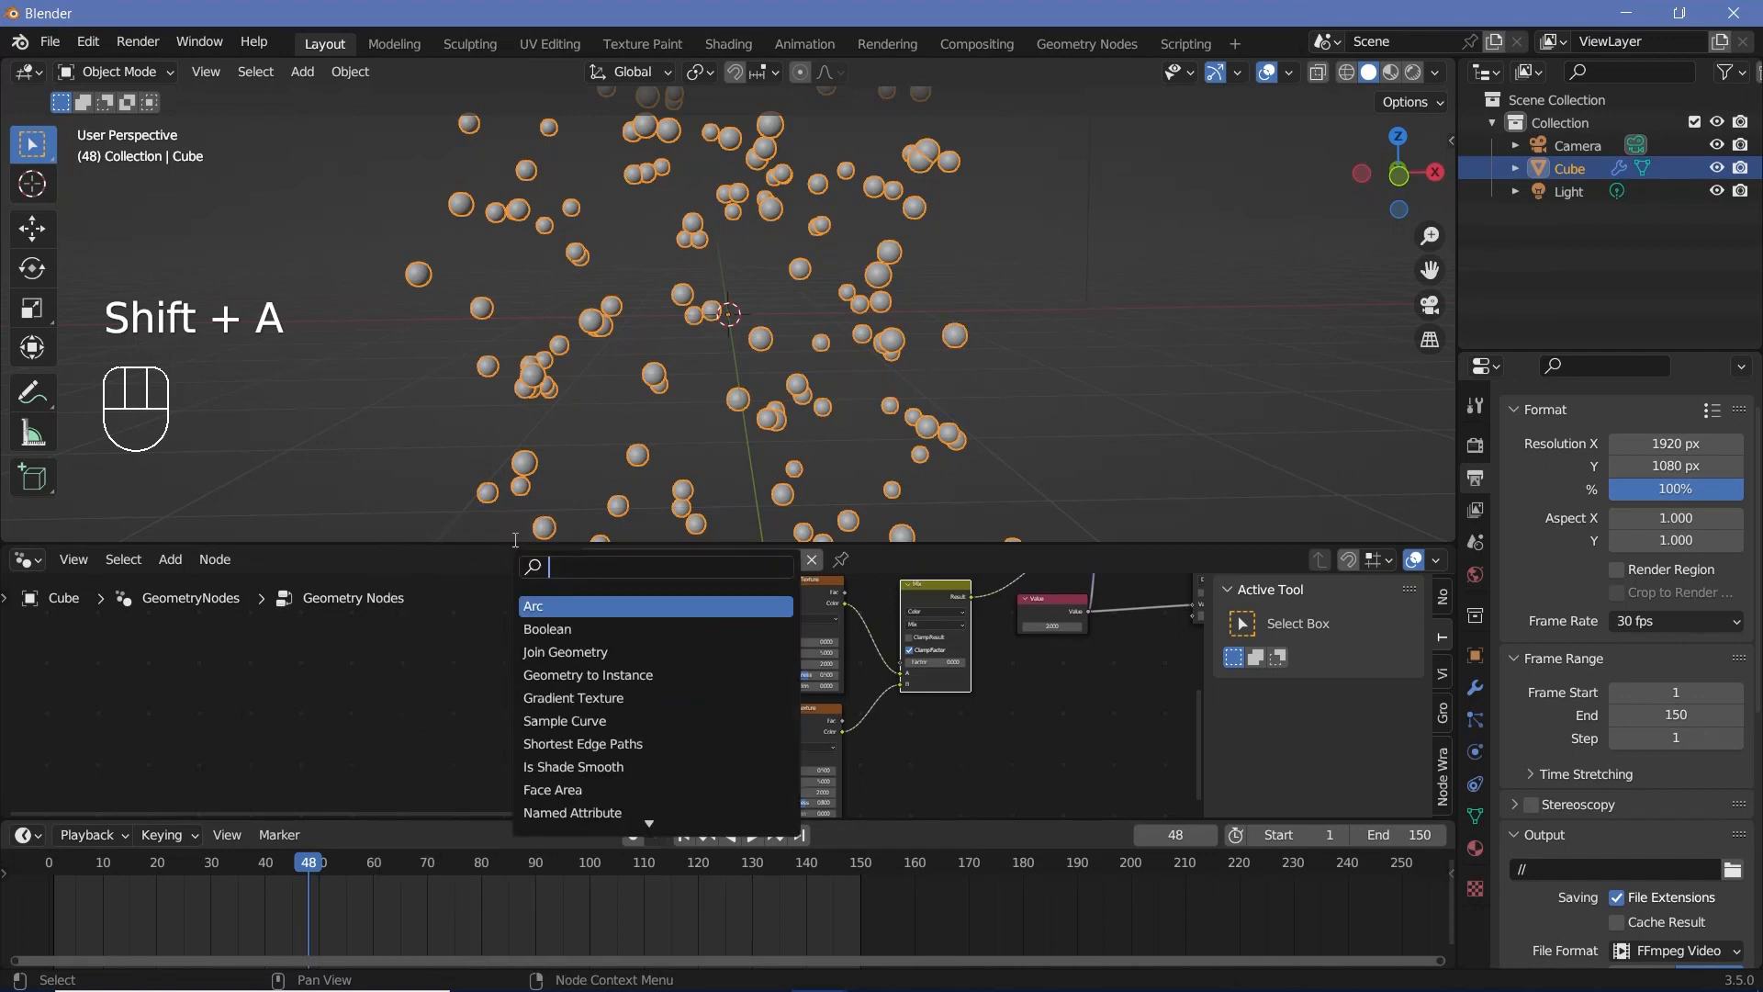
{"action": "type", "text": "val"}
{"action": "key", "text": "Return"}
{"action": "key", "text": "shift+d"}
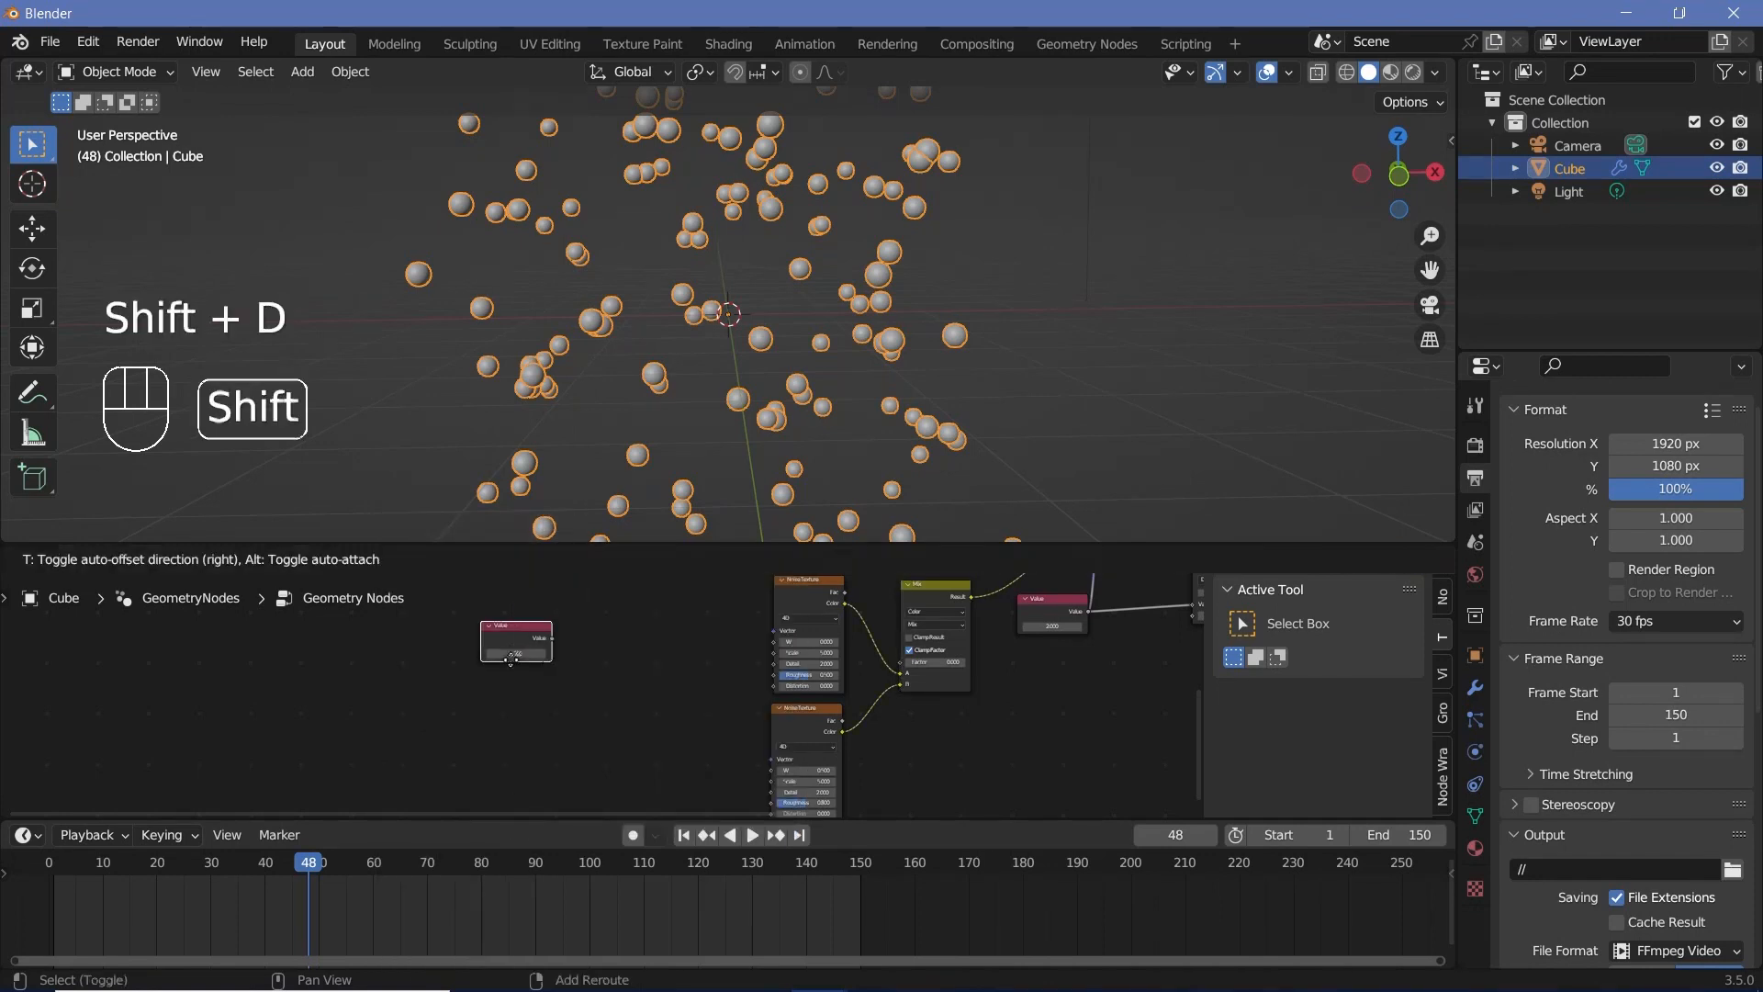
{"action": "left_click", "coordinate": [523, 687]}
{"action": "key", "text": "shift+d"}
{"action": "left_click", "coordinate": [526, 742]}
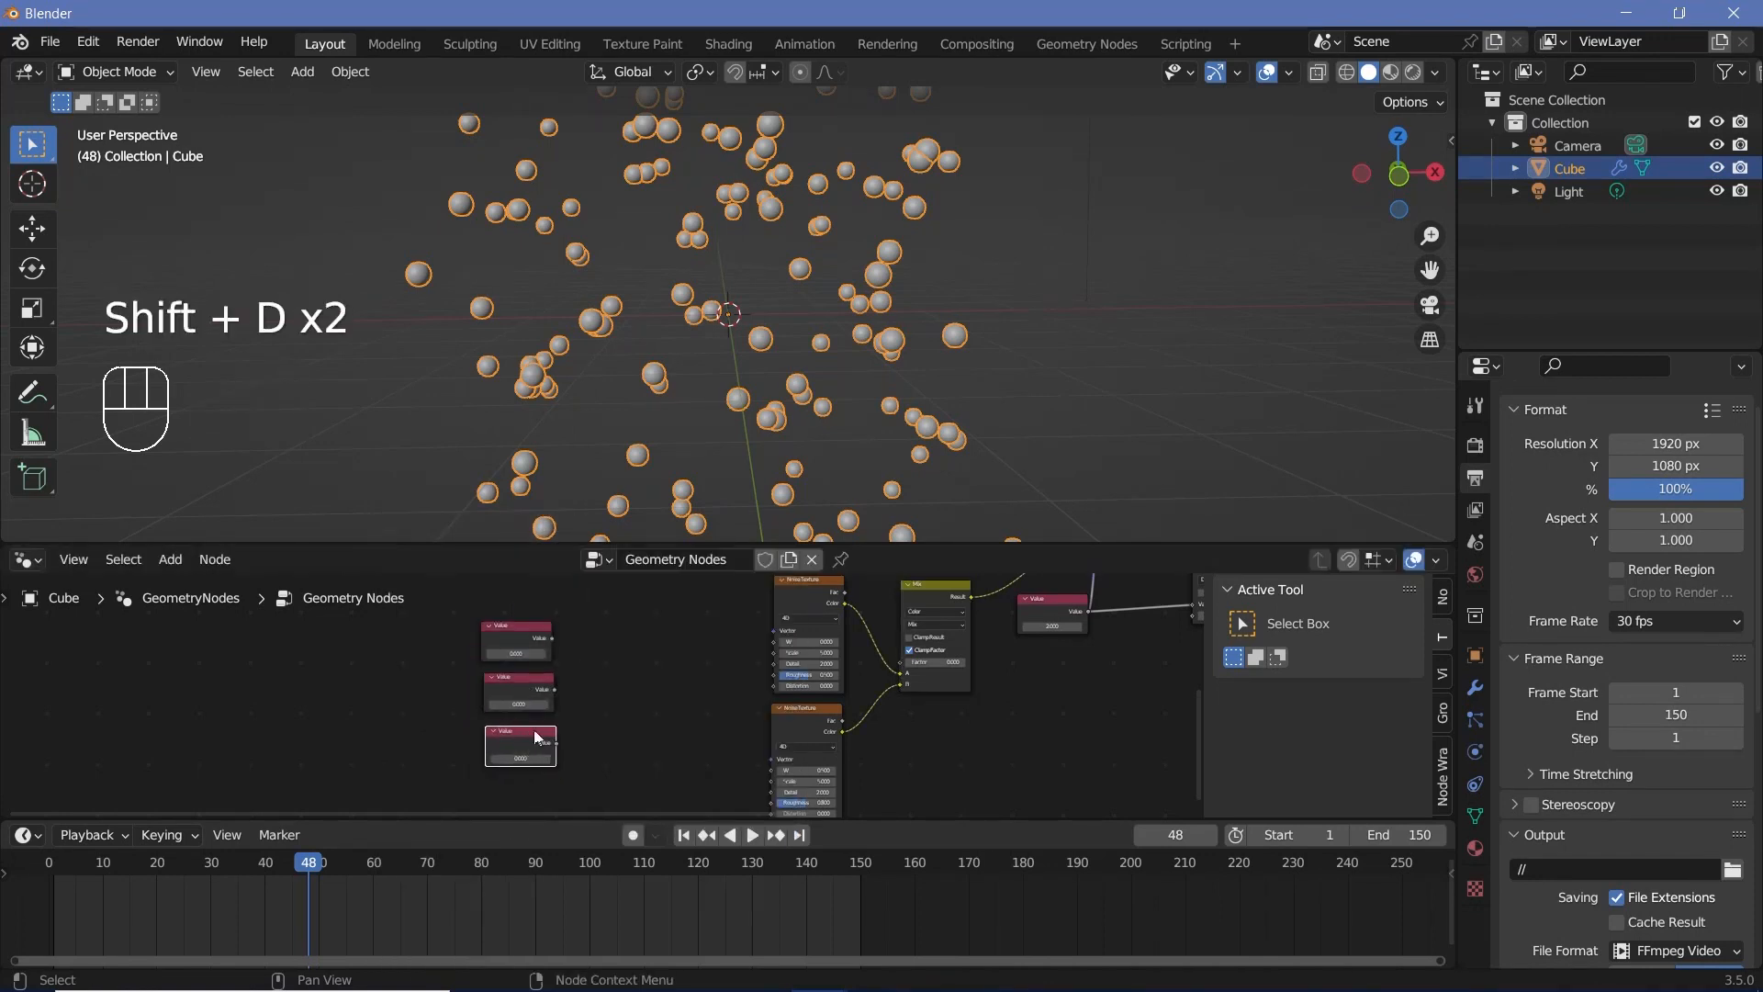
Step: Connect the three Value nodes to the upper noise's W, the lower noise's W and the Mix node's Factor, respectively
{"action": "left_click_drag", "start_coordinate": [551, 638], "coordinate": [781, 644]}
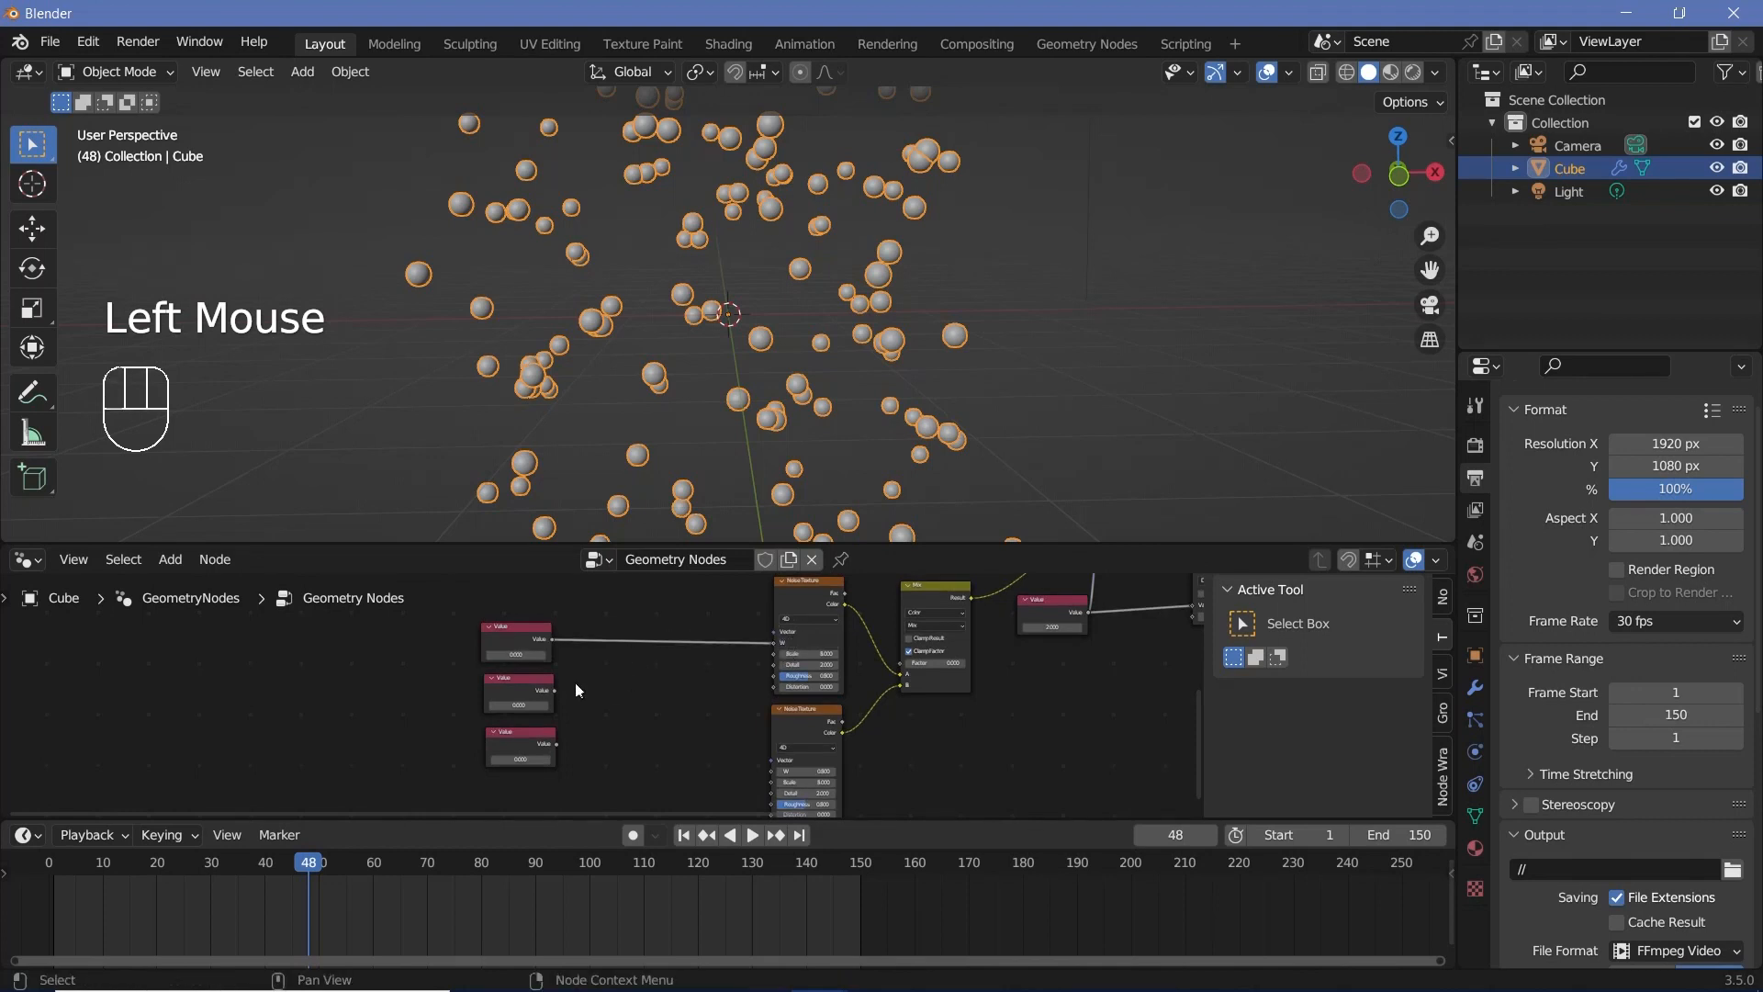
{"action": "left_click_drag", "start_coordinate": [554, 685], "coordinate": [775, 768]}
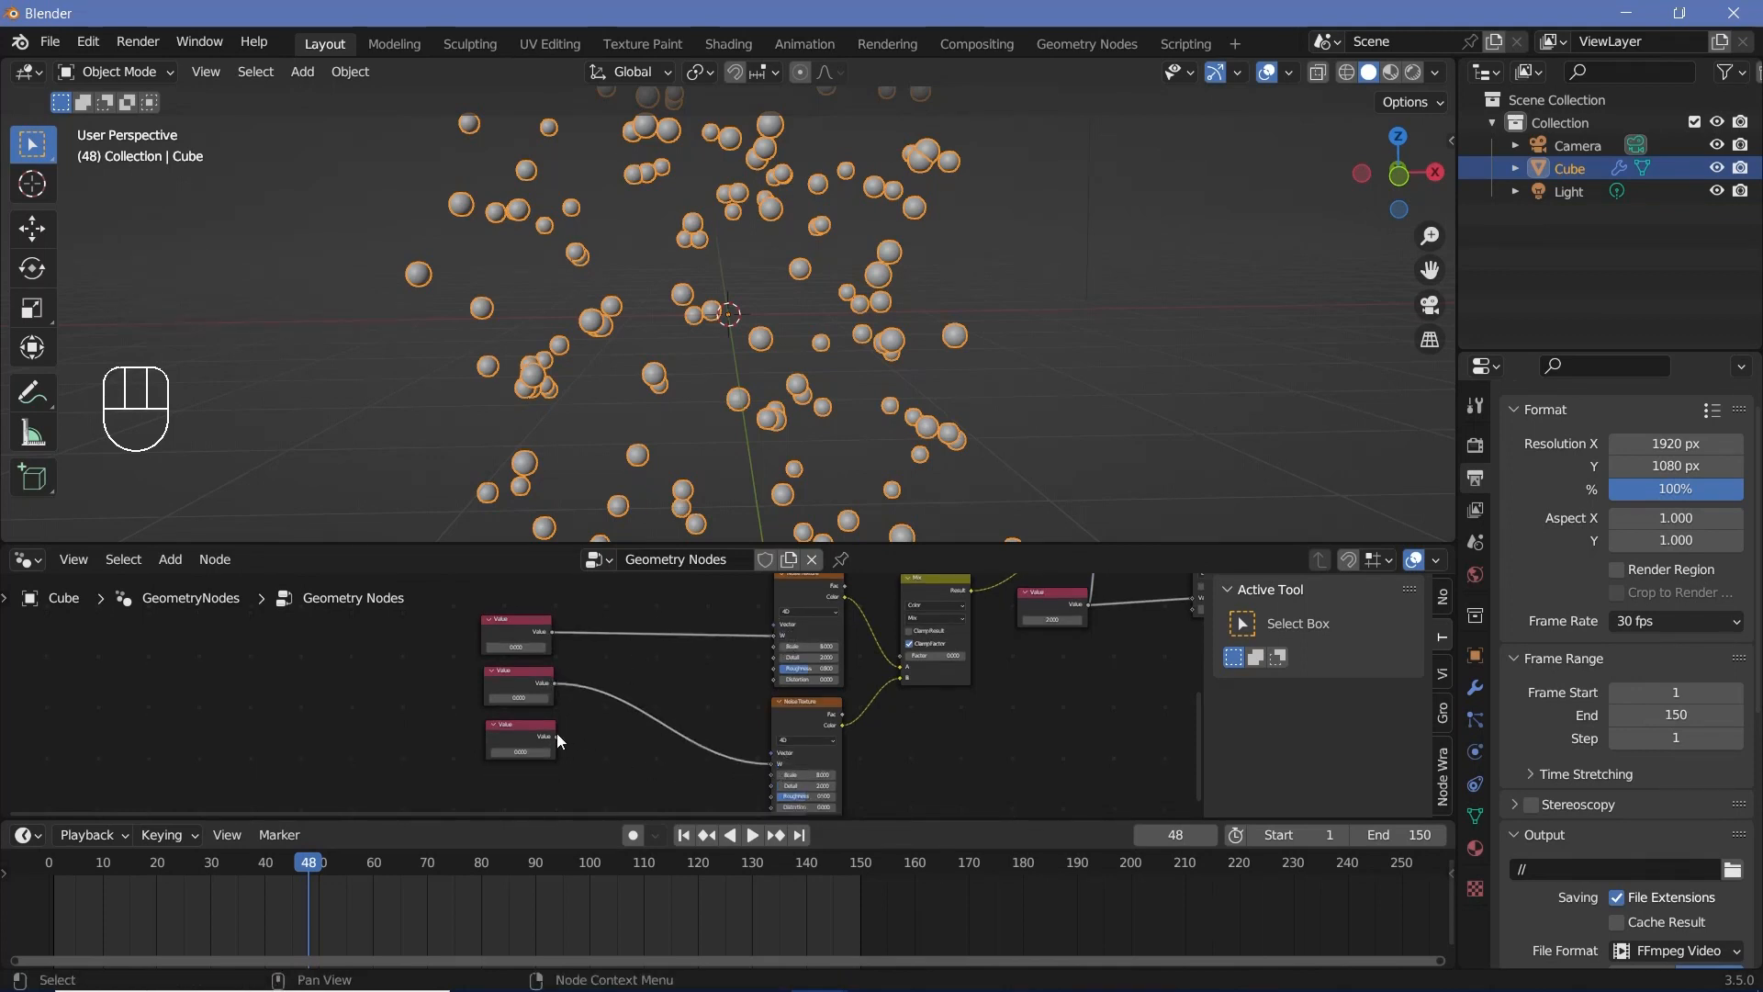
{"action": "left_click_drag", "start_coordinate": [556, 736], "coordinate": [904, 656]}
Step: At frame 0, keyframe the upper noise's W value at 0, the lower noise's at -0.5 and the Mix factor value at 0
{"action": "left_click_drag", "start_coordinate": [439, 626], "coordinate": [595, 753]}
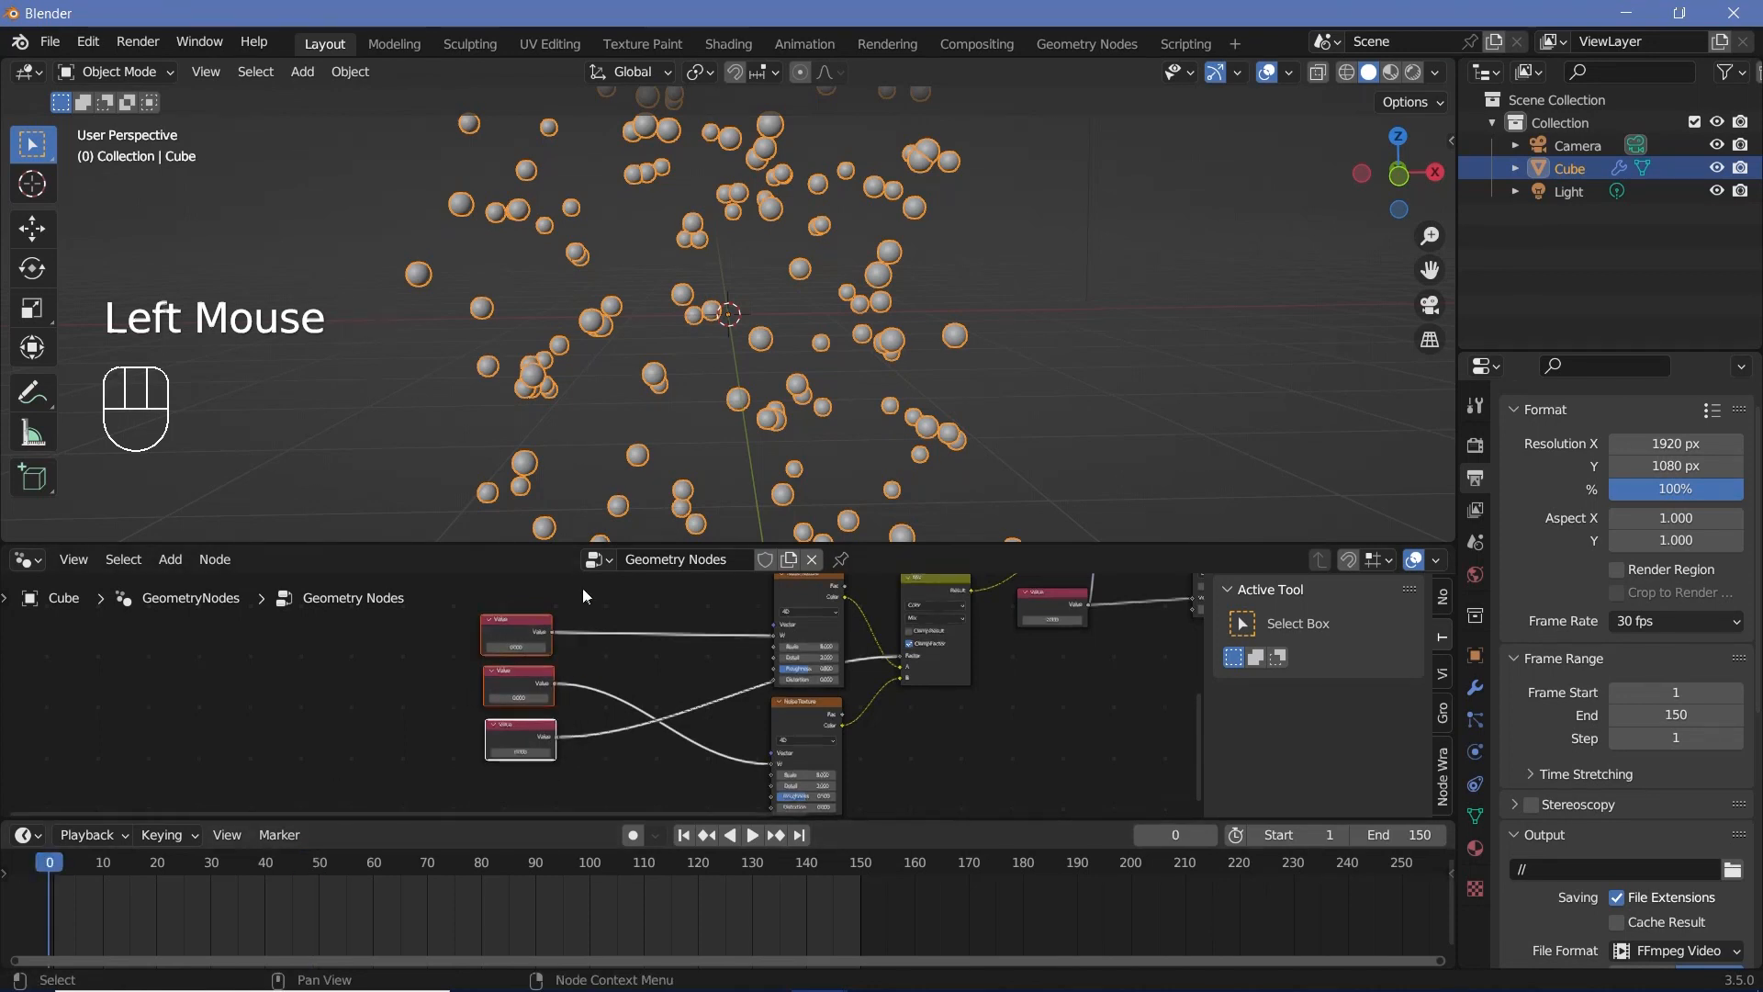
{"action": "scroll", "coordinate": [582, 597], "scroll_direction": "up", "scroll_amount": 4}
{"action": "middle_click_drag", "start_coordinate": [582, 597], "coordinate": [598, 667]}
{"action": "scroll", "coordinate": [598, 666], "scroll_direction": "up", "scroll_amount": 1}
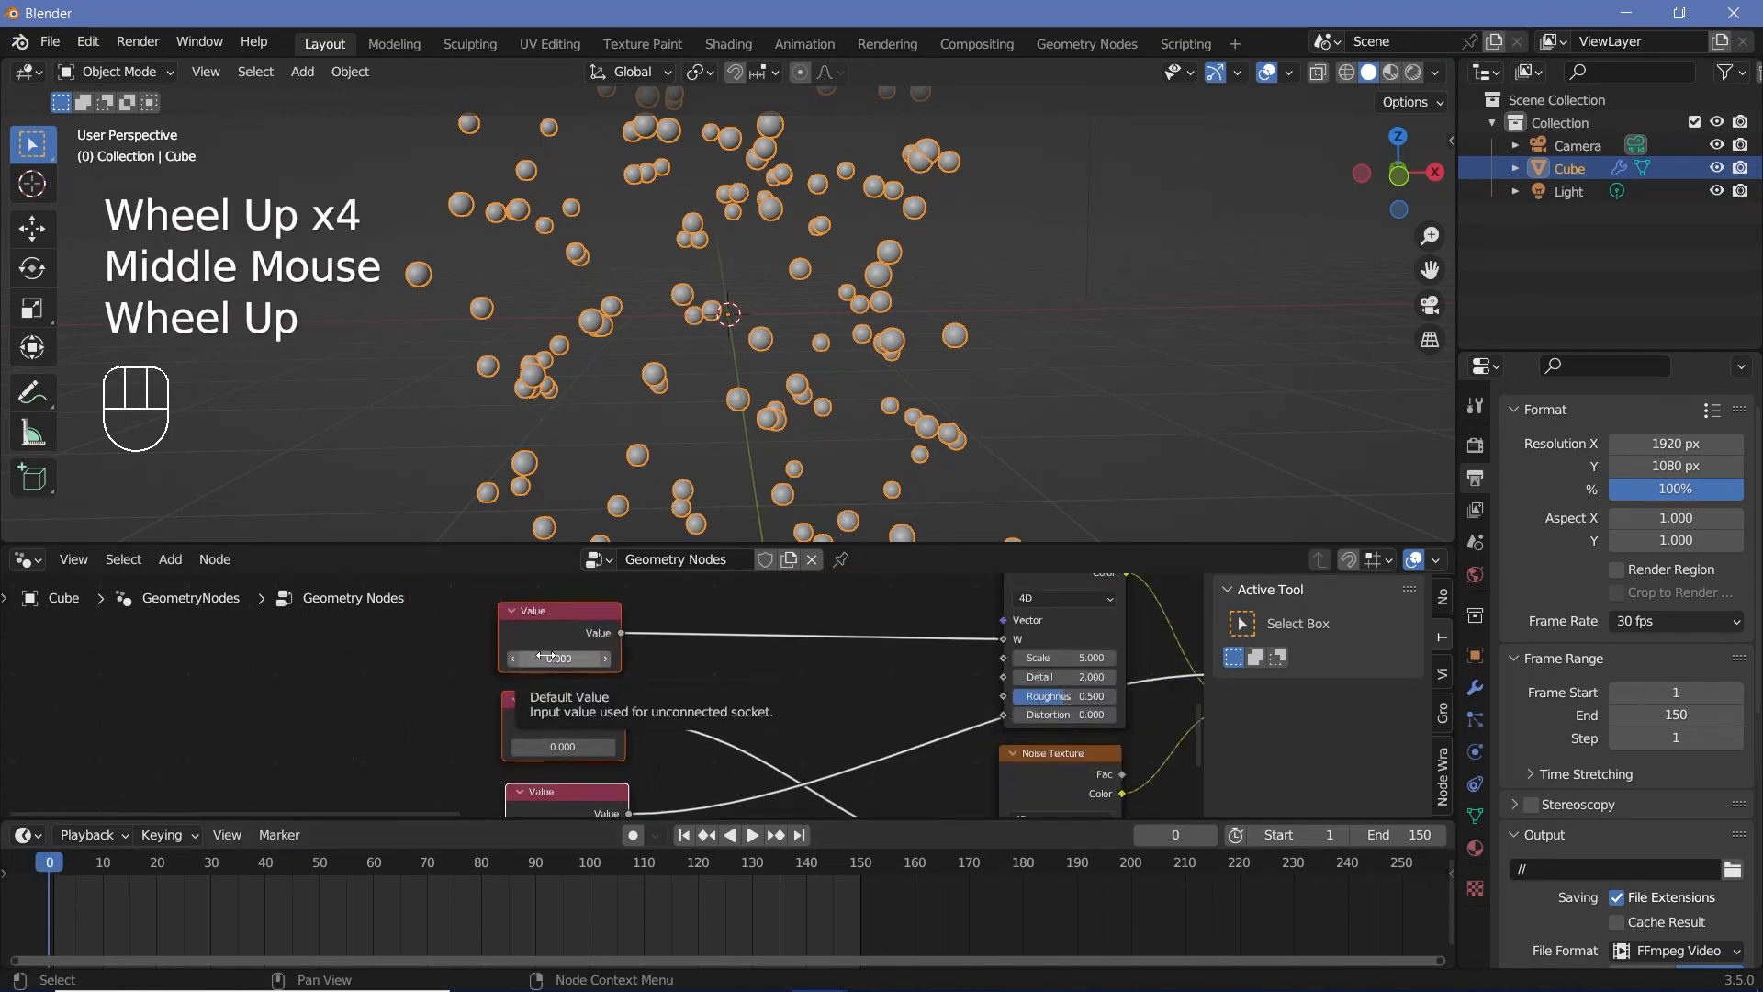
{"action": "key", "text": "i"}
{"action": "left_click", "coordinate": [577, 742]}
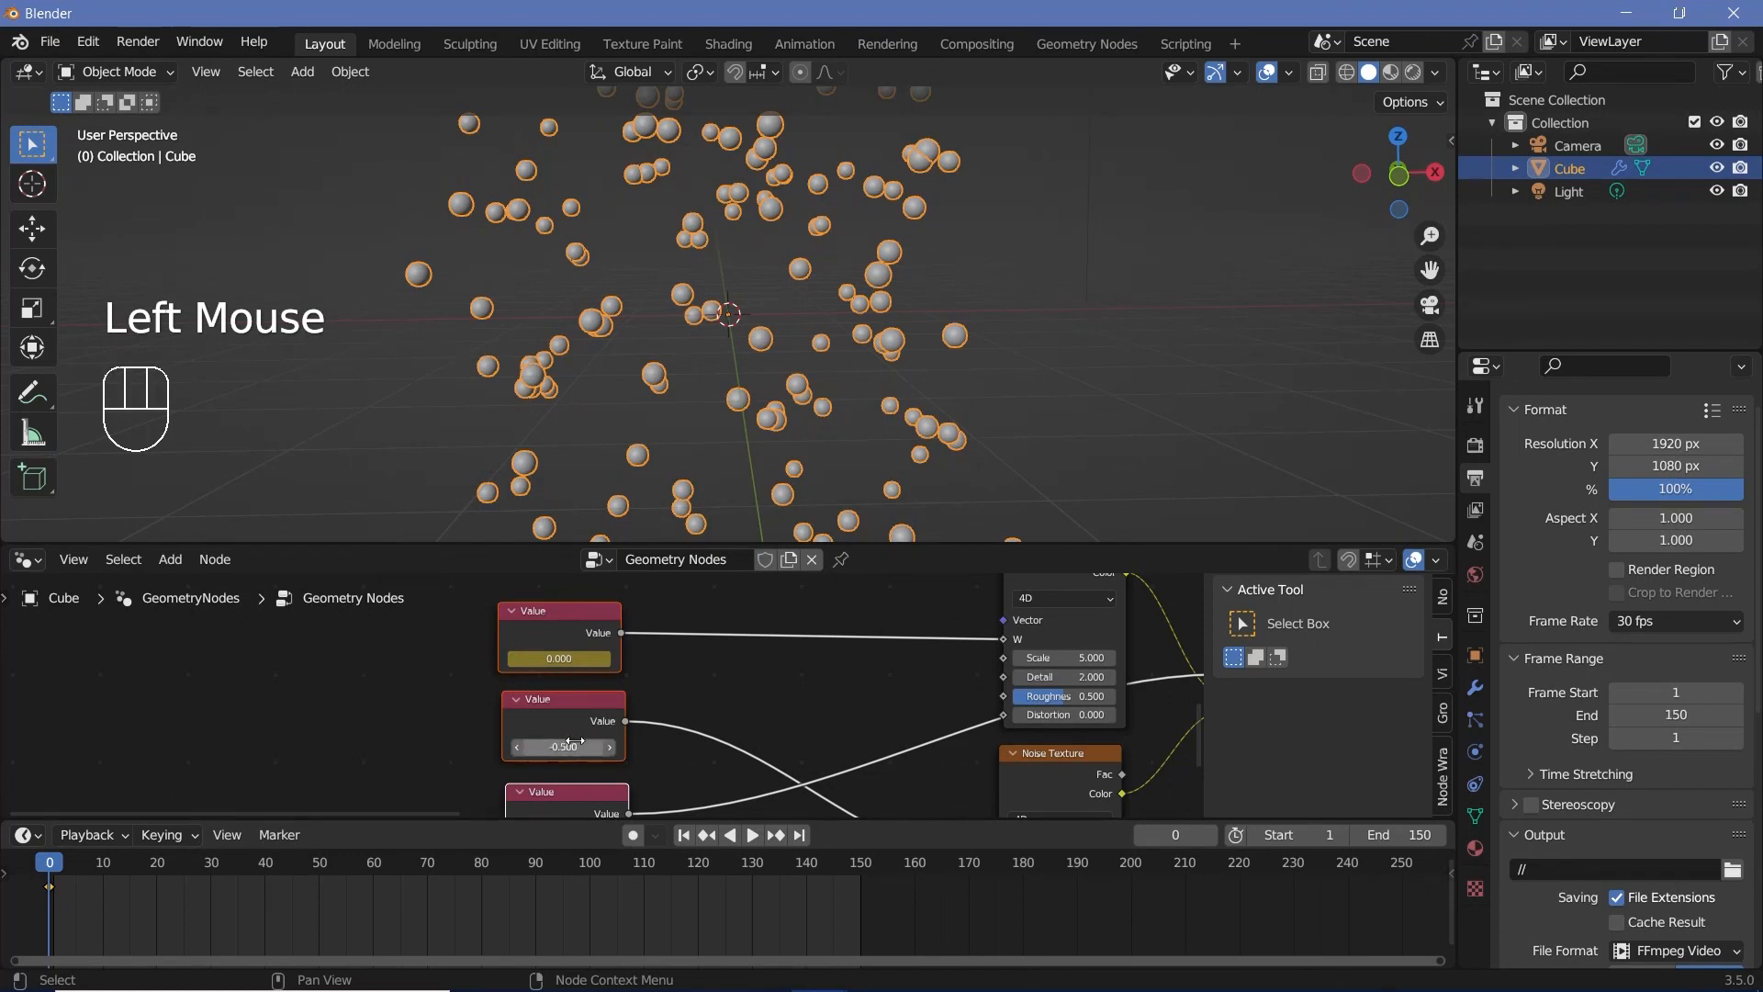
{"action": "key", "text": "i"}
{"action": "middle_click_drag", "start_coordinate": [573, 742], "coordinate": [657, 620]}
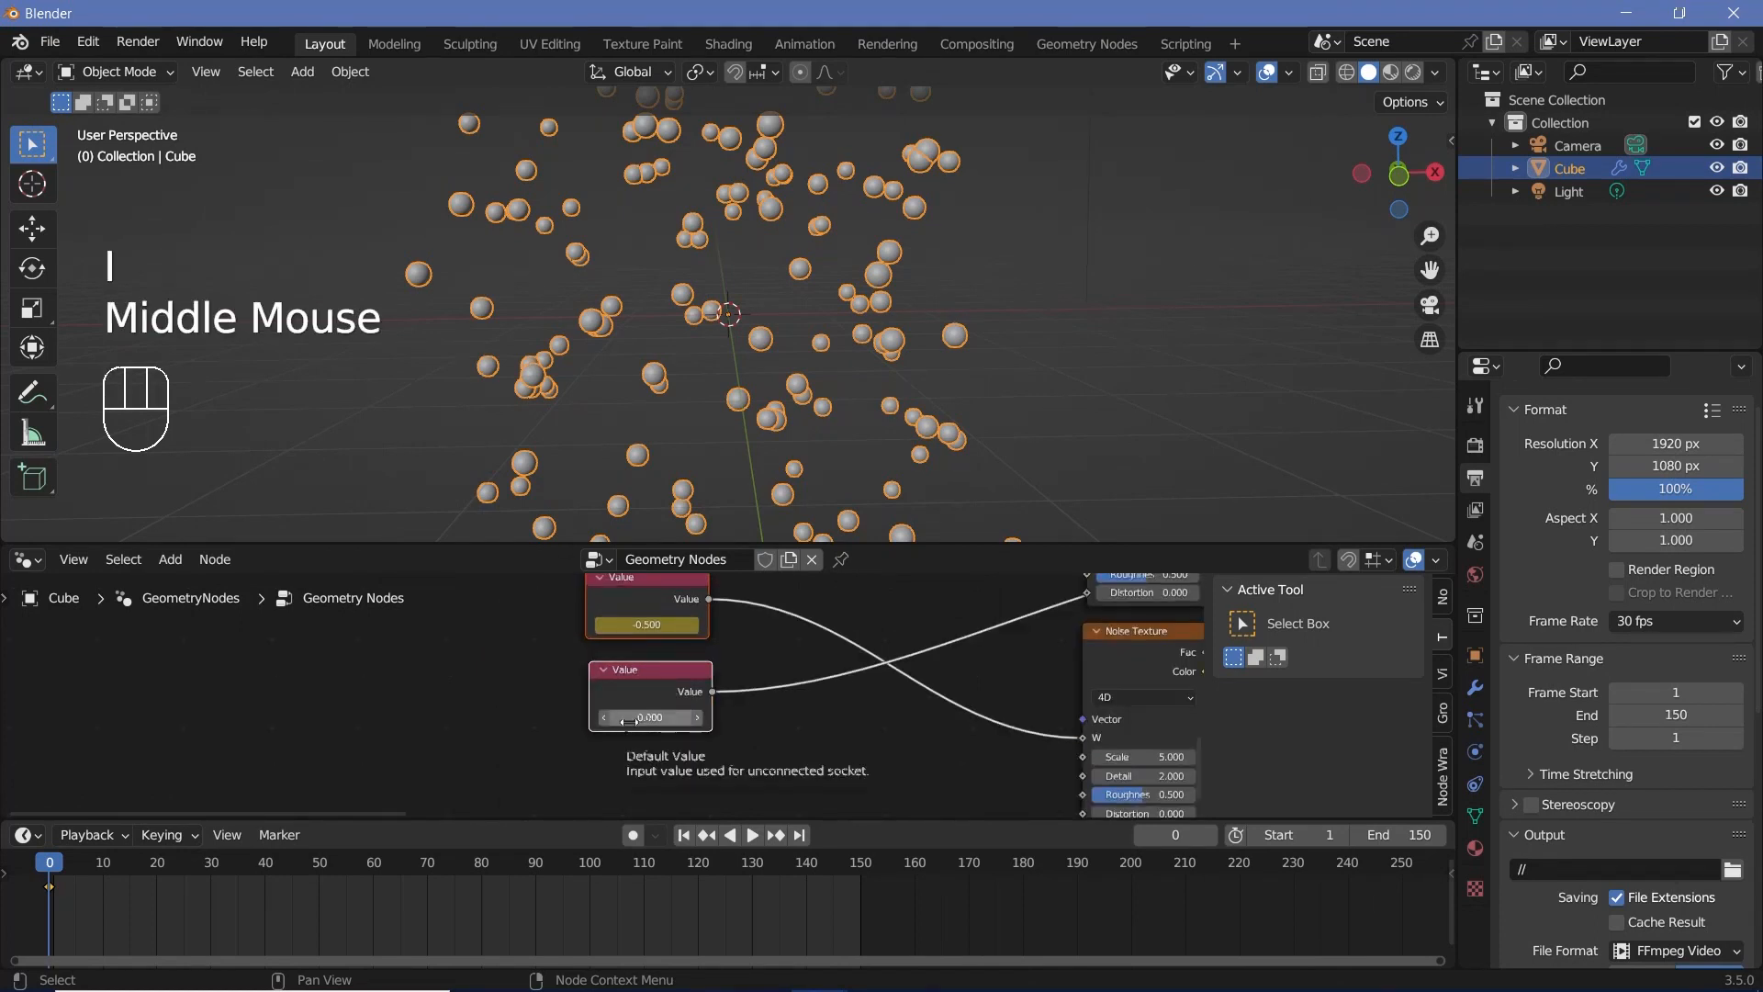
{"action": "key", "text": "i"}
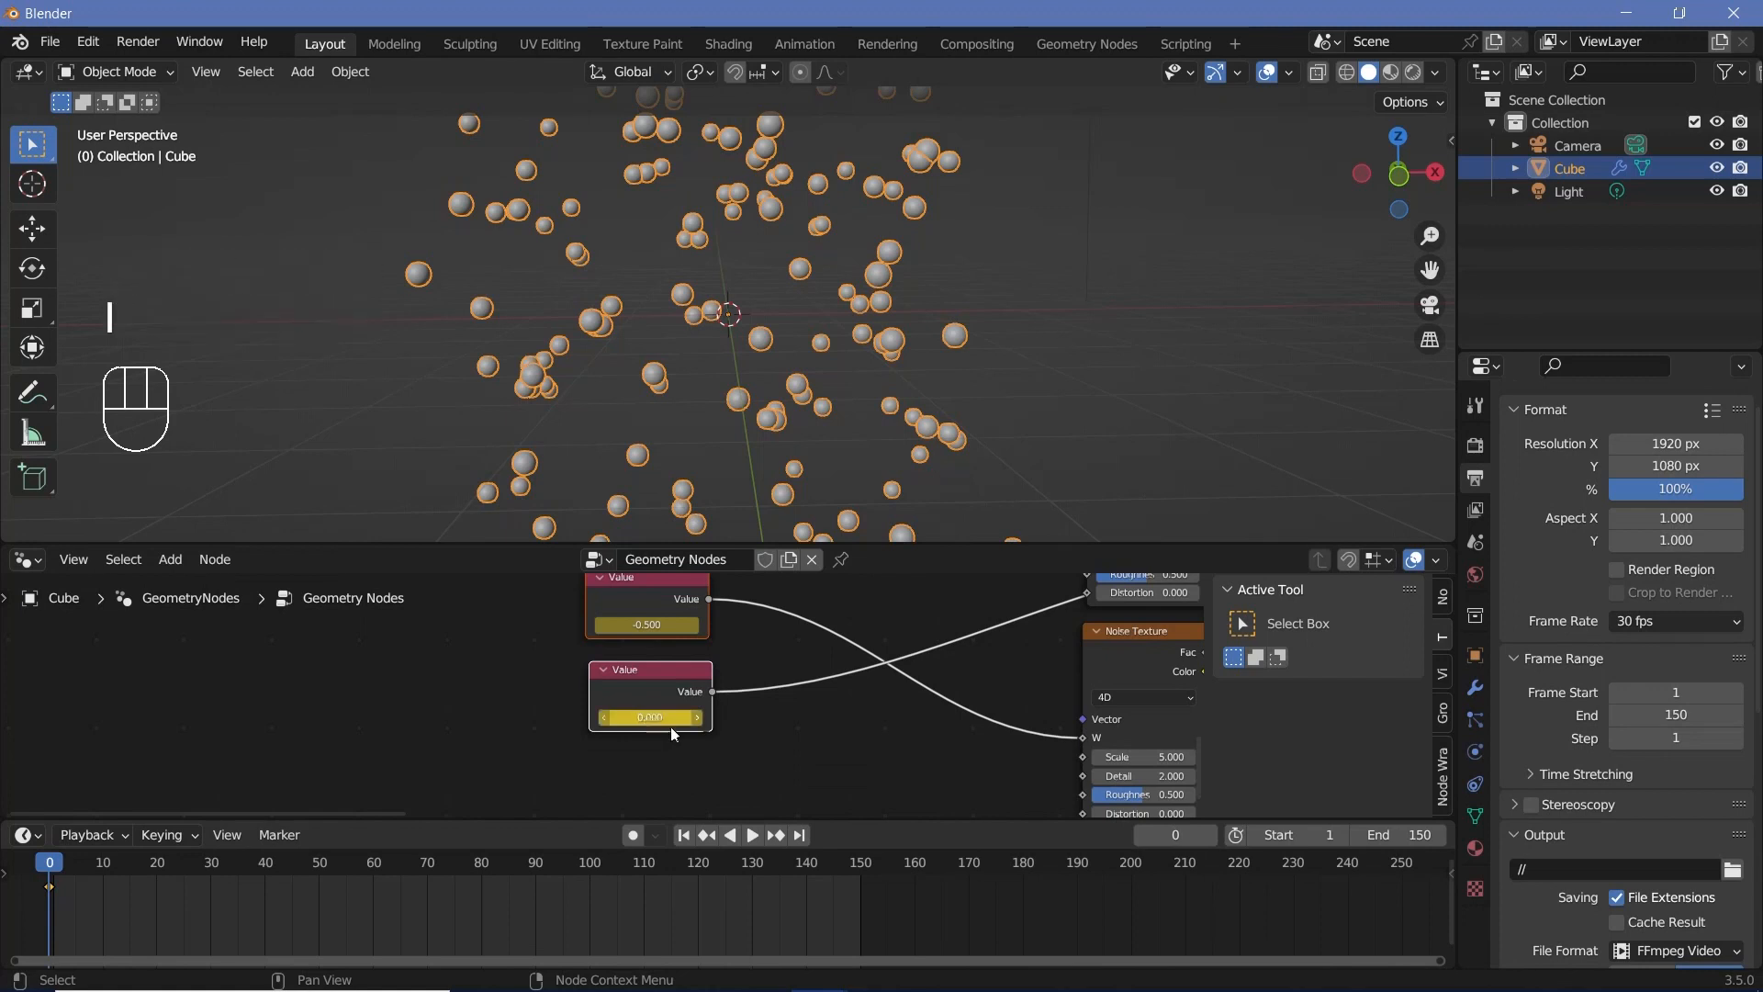
Step: At frame 150, set the Value node for the upper noise's W to 0.5 and the one for the lower noise's W to 0
{"action": "left_click", "coordinate": [863, 870]}
{"action": "middle_click_drag", "start_coordinate": [867, 694], "coordinate": [824, 577]}
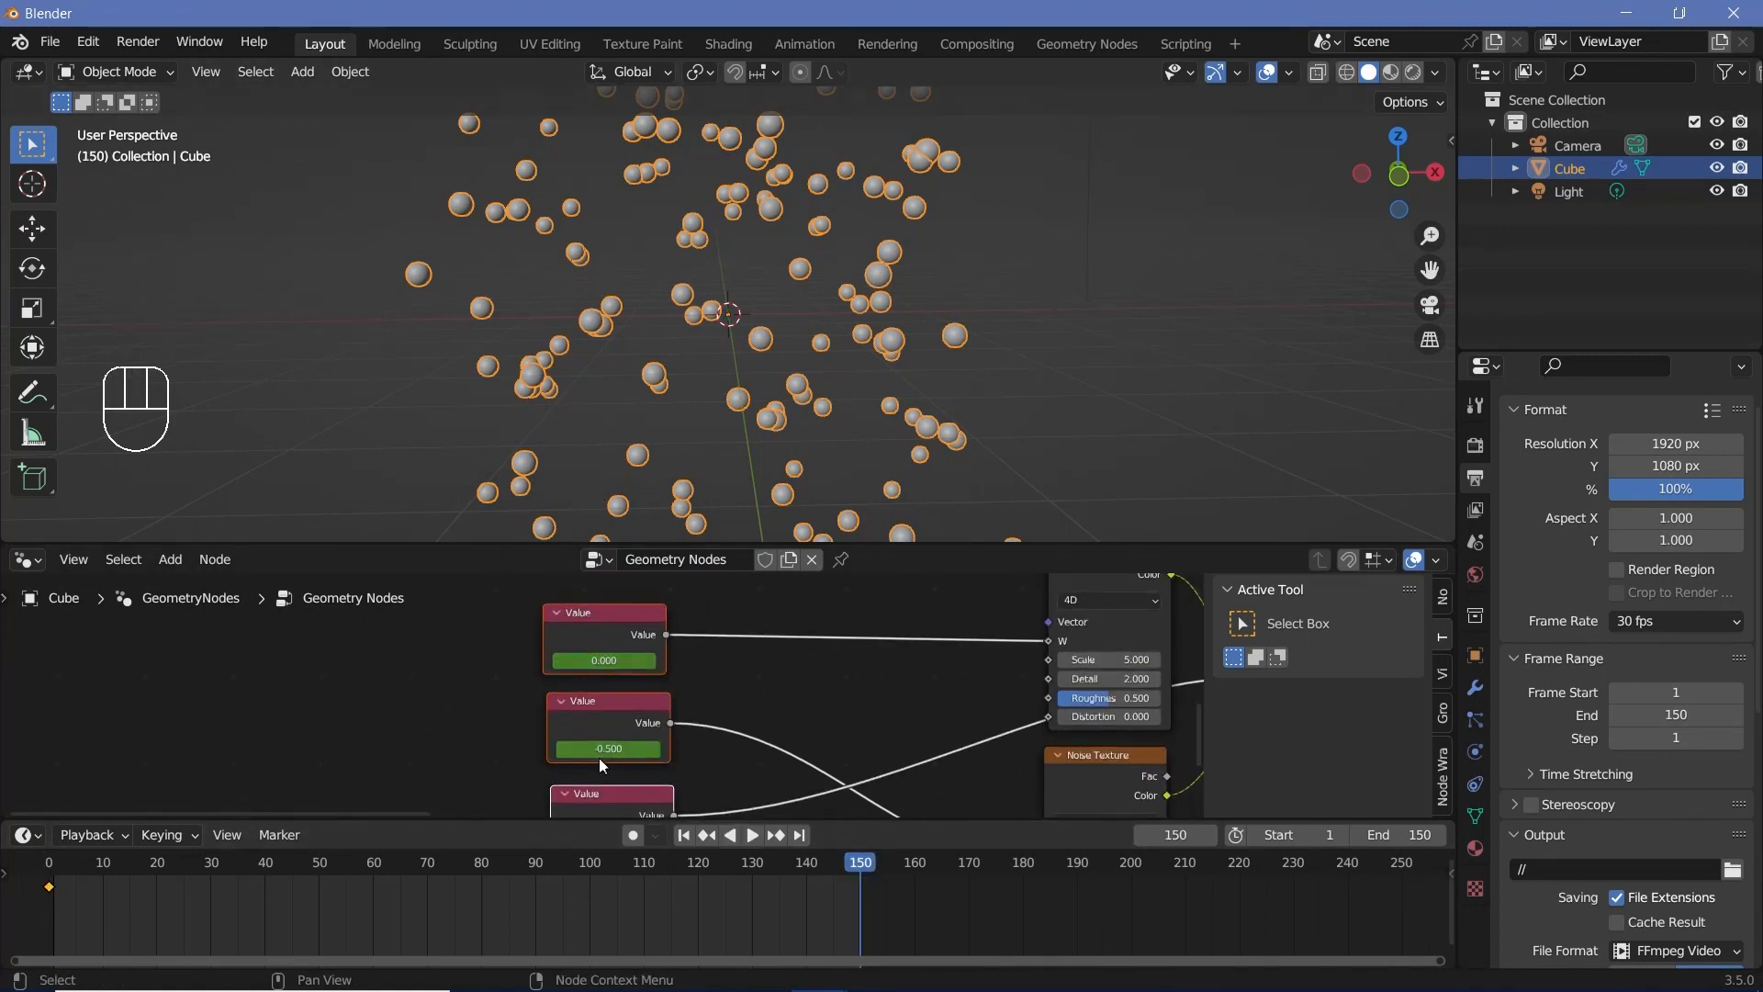
{"action": "left_click", "coordinate": [614, 660]}
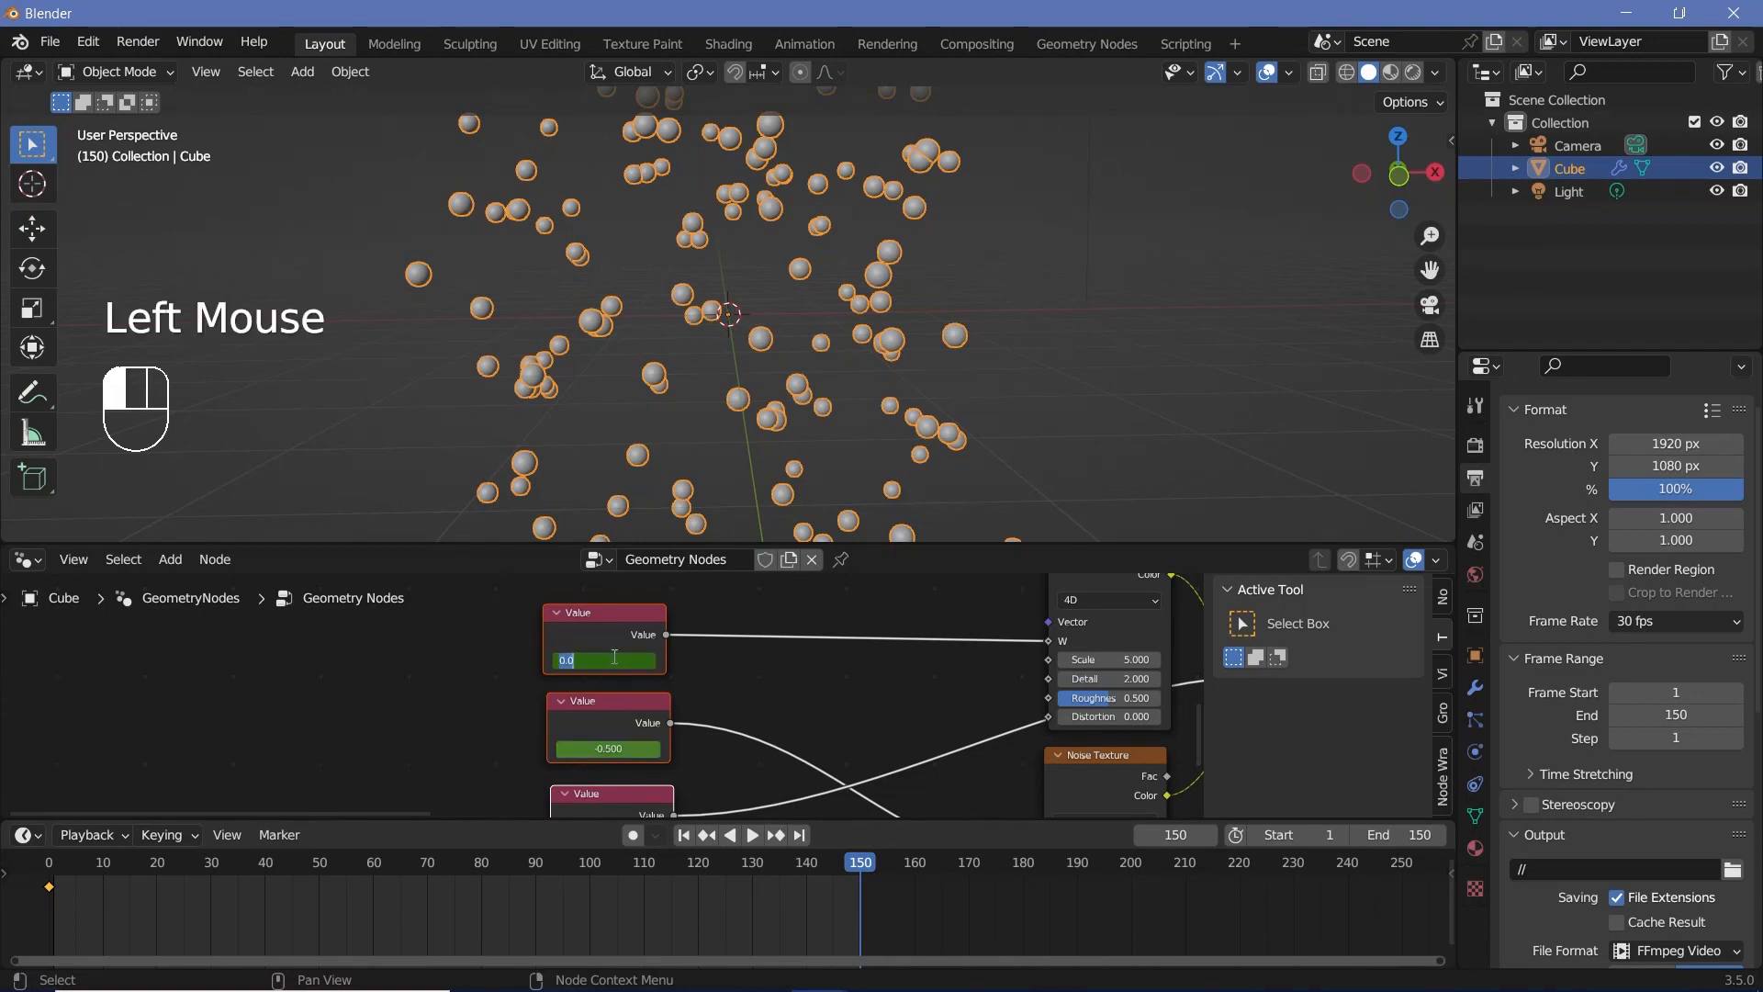
{"action": "type", "text": "0.5"}
{"action": "key", "text": "Return"}
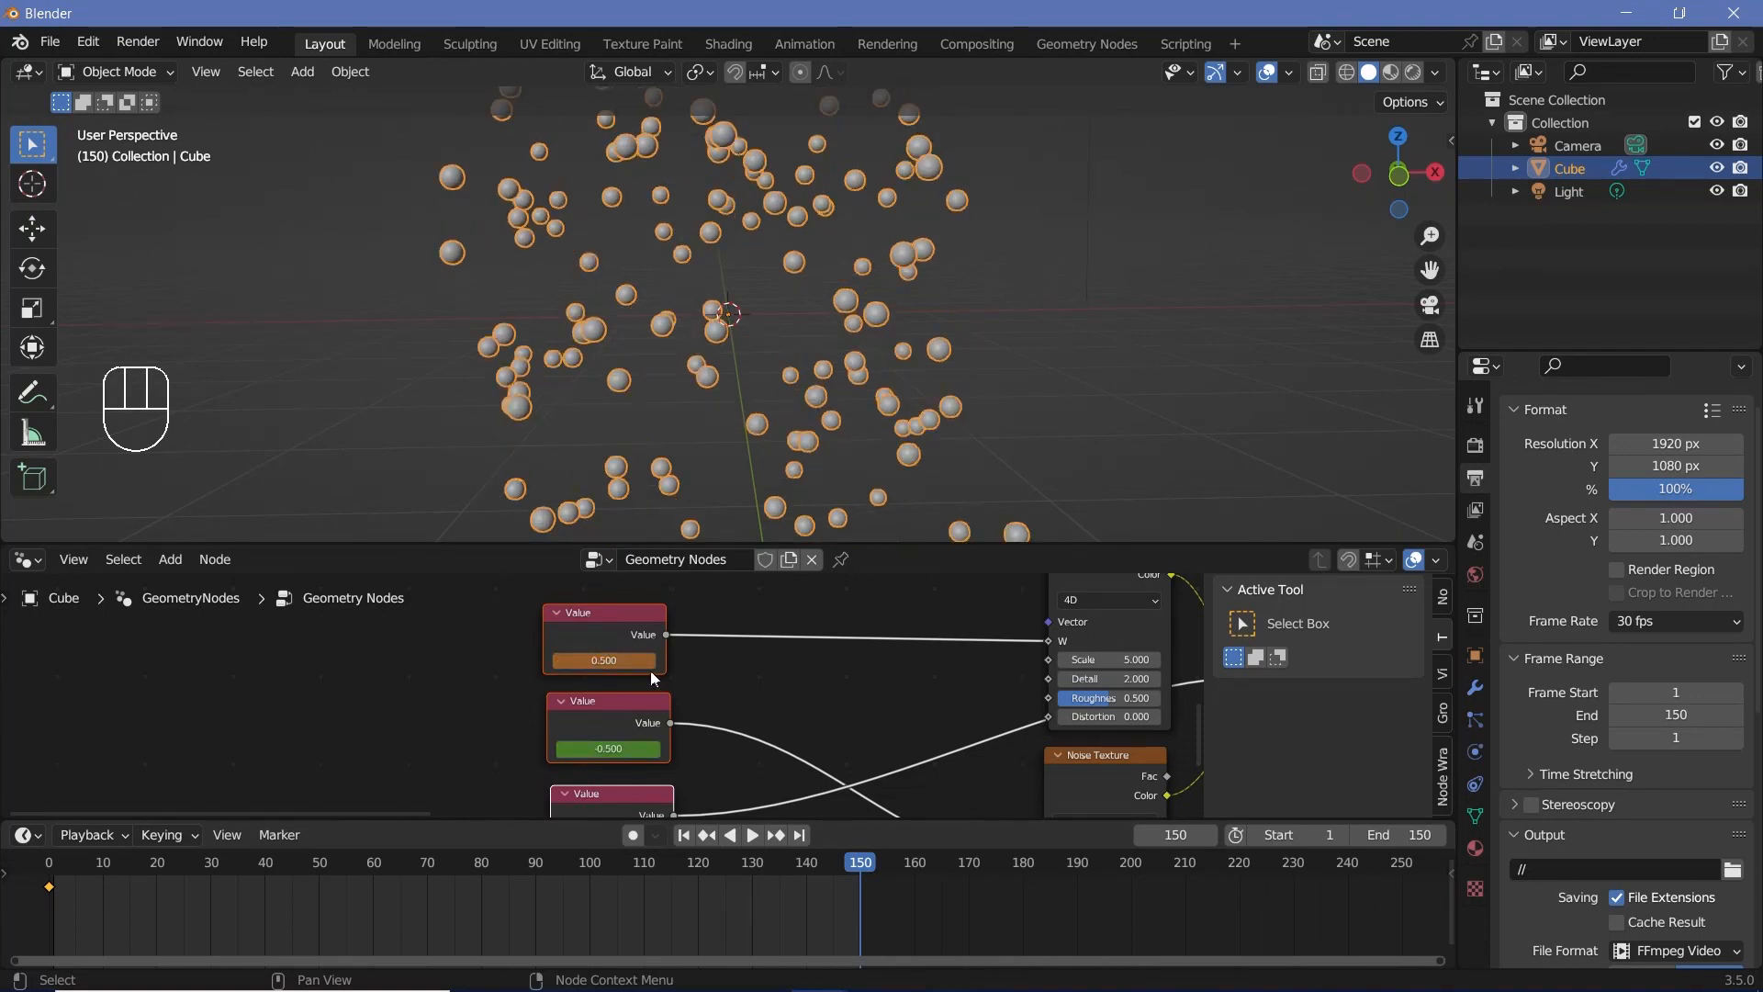
{"action": "left_click", "coordinate": [607, 741]}
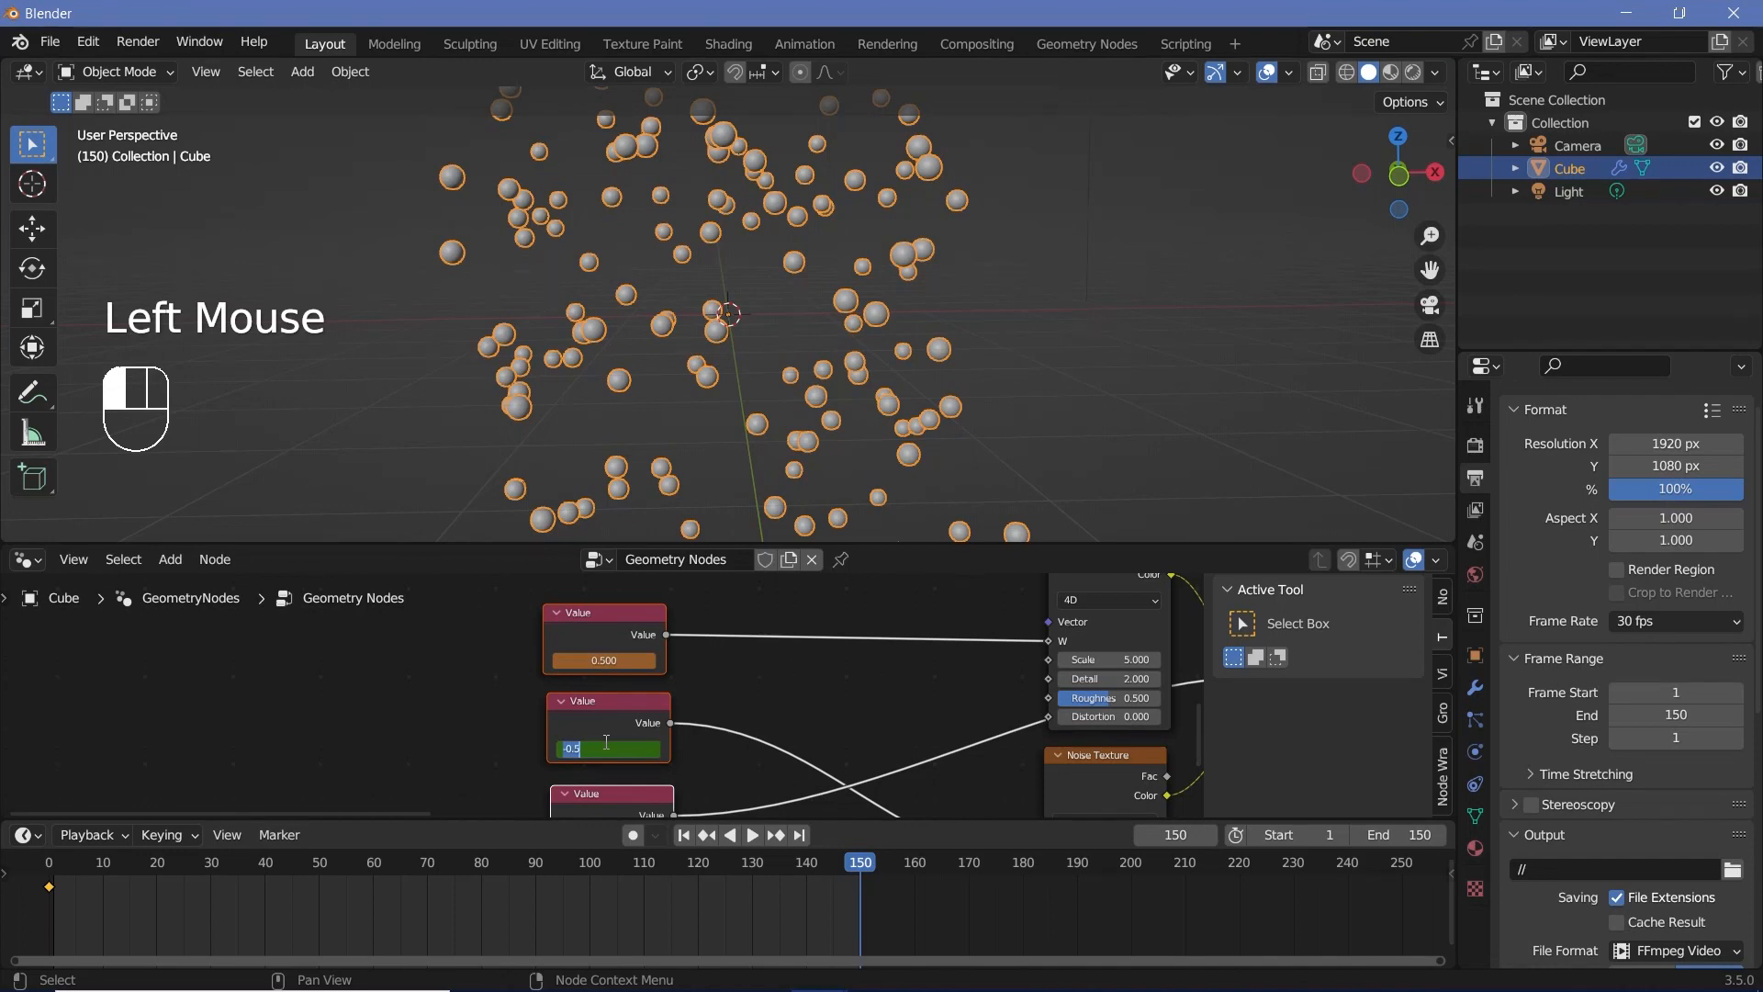
{"action": "type", "text": "000"}
{"action": "key", "text": "Return"}
Step: Set the Mix factor's Value node to 1 and keyframe all three Value nodes at frame 150
{"action": "middle_click_drag", "start_coordinate": [619, 808], "coordinate": [659, 744]}
{"action": "left_click", "coordinate": [665, 776]}
{"action": "type", "text": "1"}
{"action": "key", "text": "Return"}
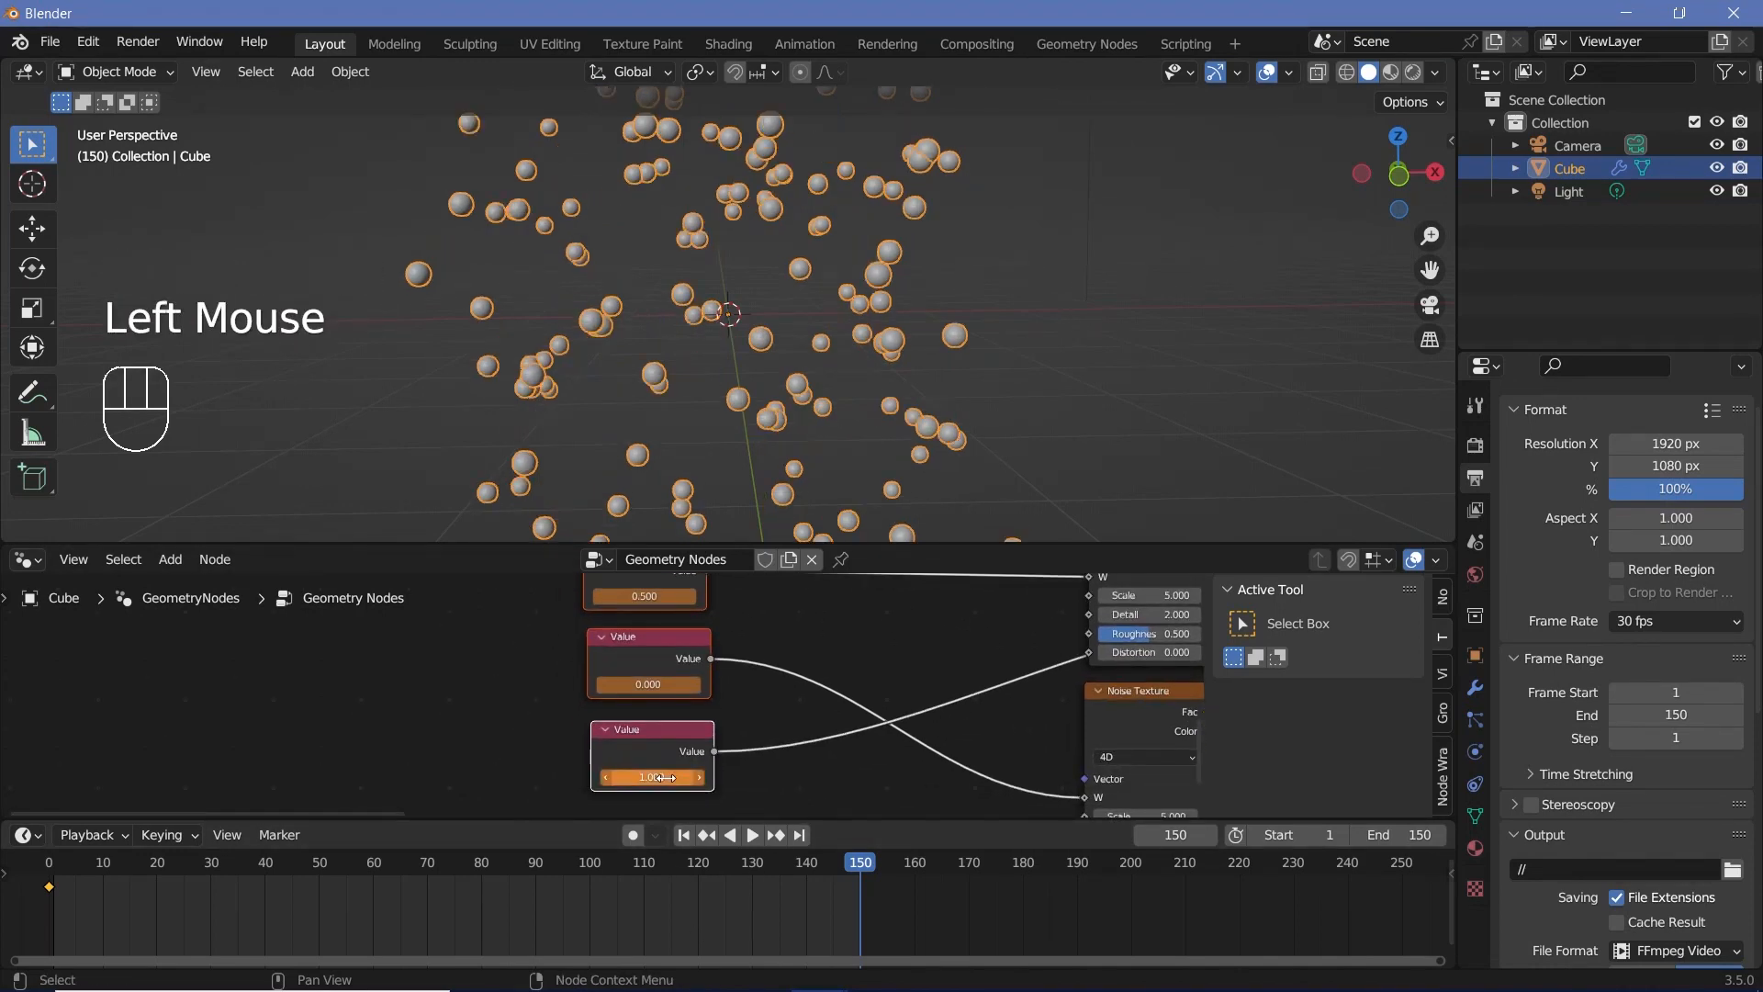
{"action": "key", "text": "i"}
{"action": "key", "text": "i"}
{"action": "key", "text": "i"}
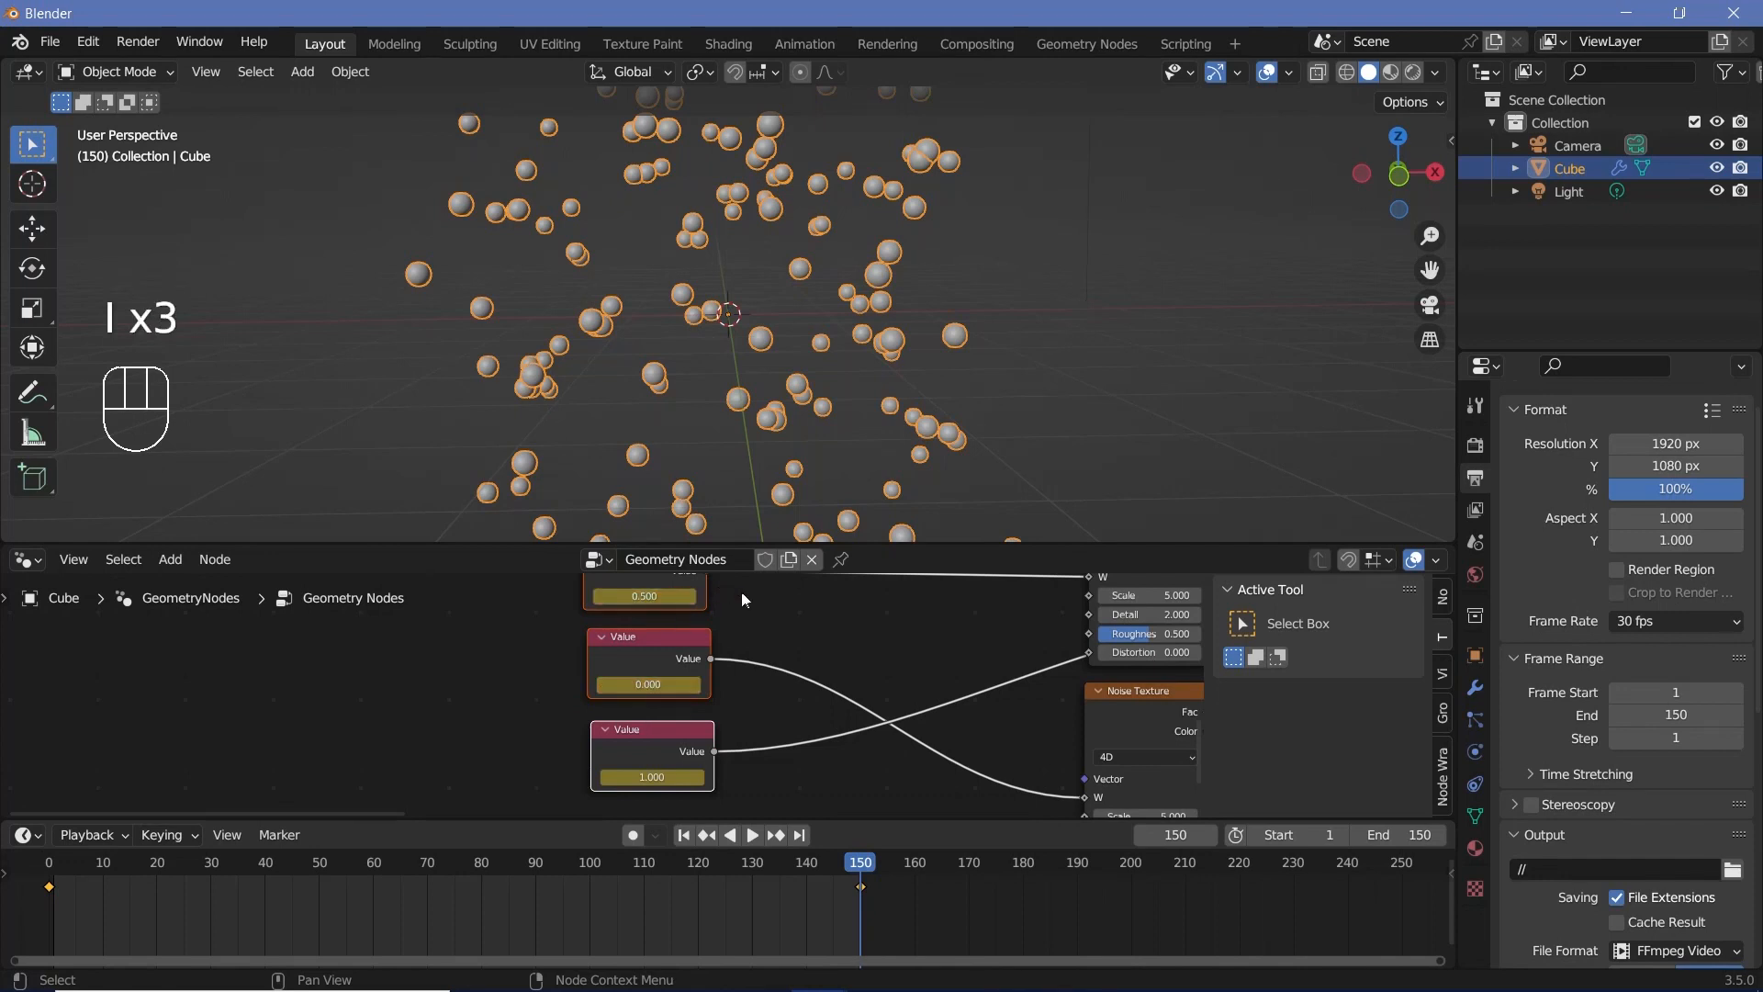
Step: Select all three Value nodes and set their keyframe interpolation to Linear
{"action": "left_click", "coordinate": [725, 591]}
{"action": "left_click", "coordinate": [703, 589]}
{"action": "left_click", "coordinate": [670, 659], "text": "shift"}
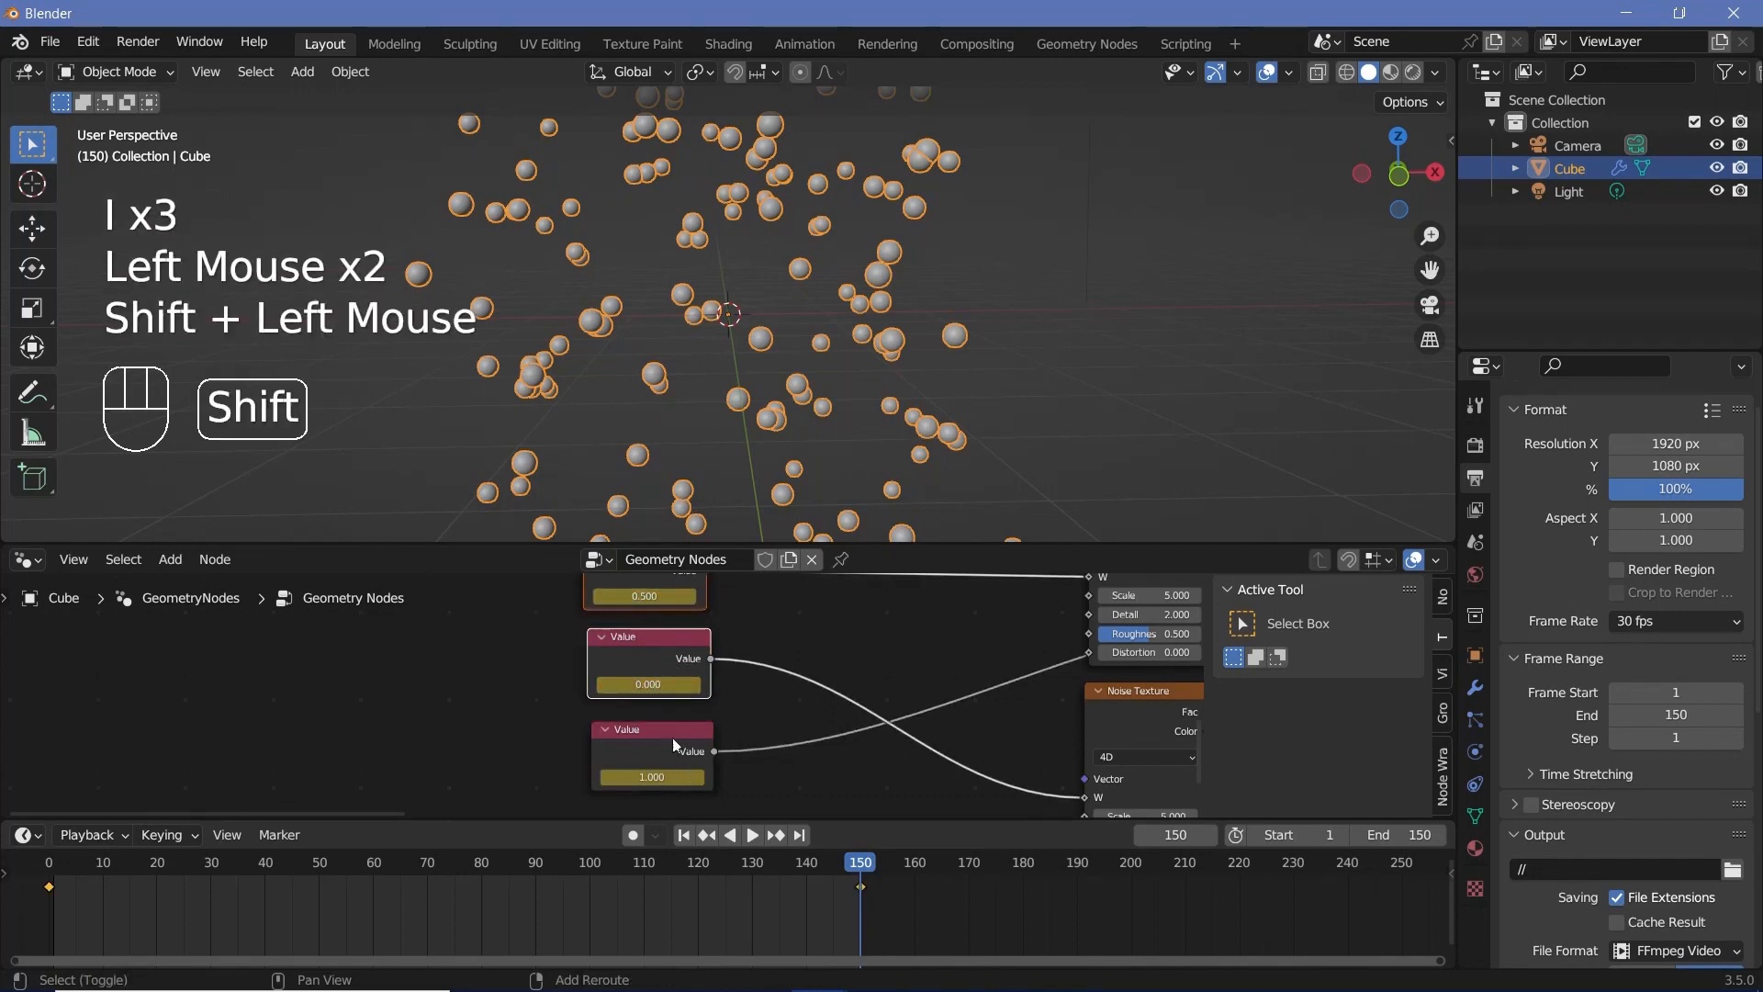
{"action": "left_click", "coordinate": [669, 731], "text": "shift"}
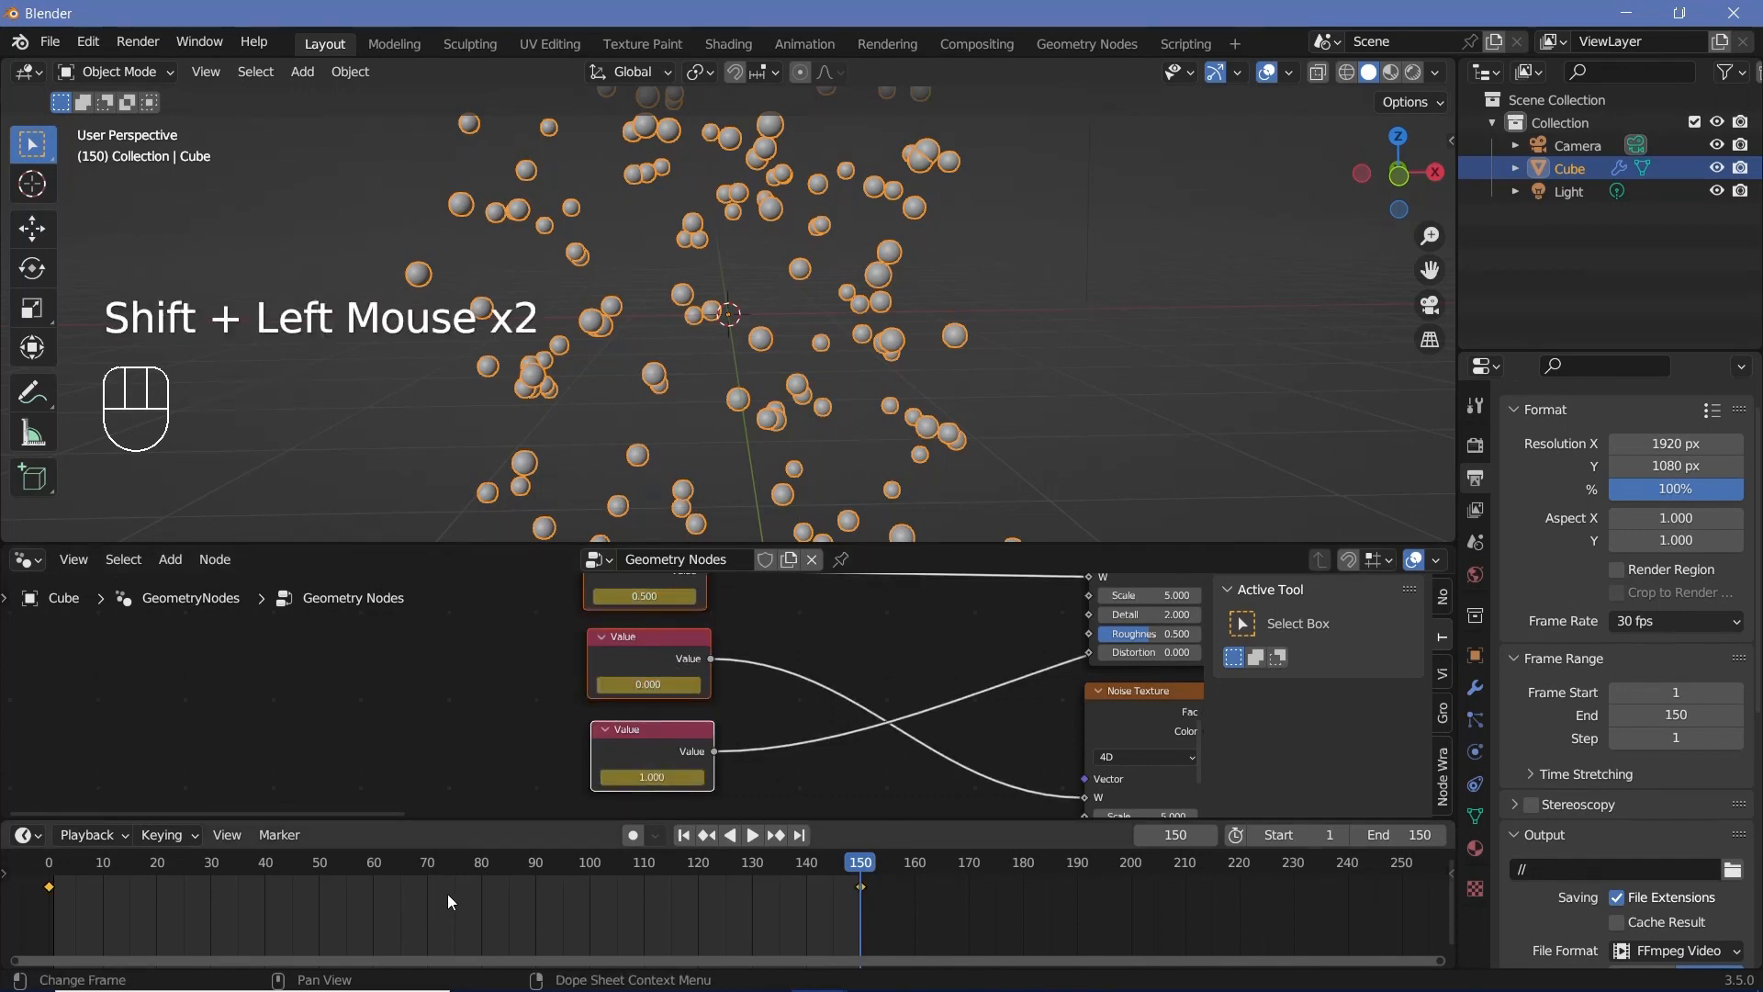
{"action": "key", "text": "t"}
{"action": "left_click", "coordinate": [384, 843]}
Step: Play the animation from several frames, including across the end of the range, to check how smoothly it loops
{"action": "key", "text": "space"}
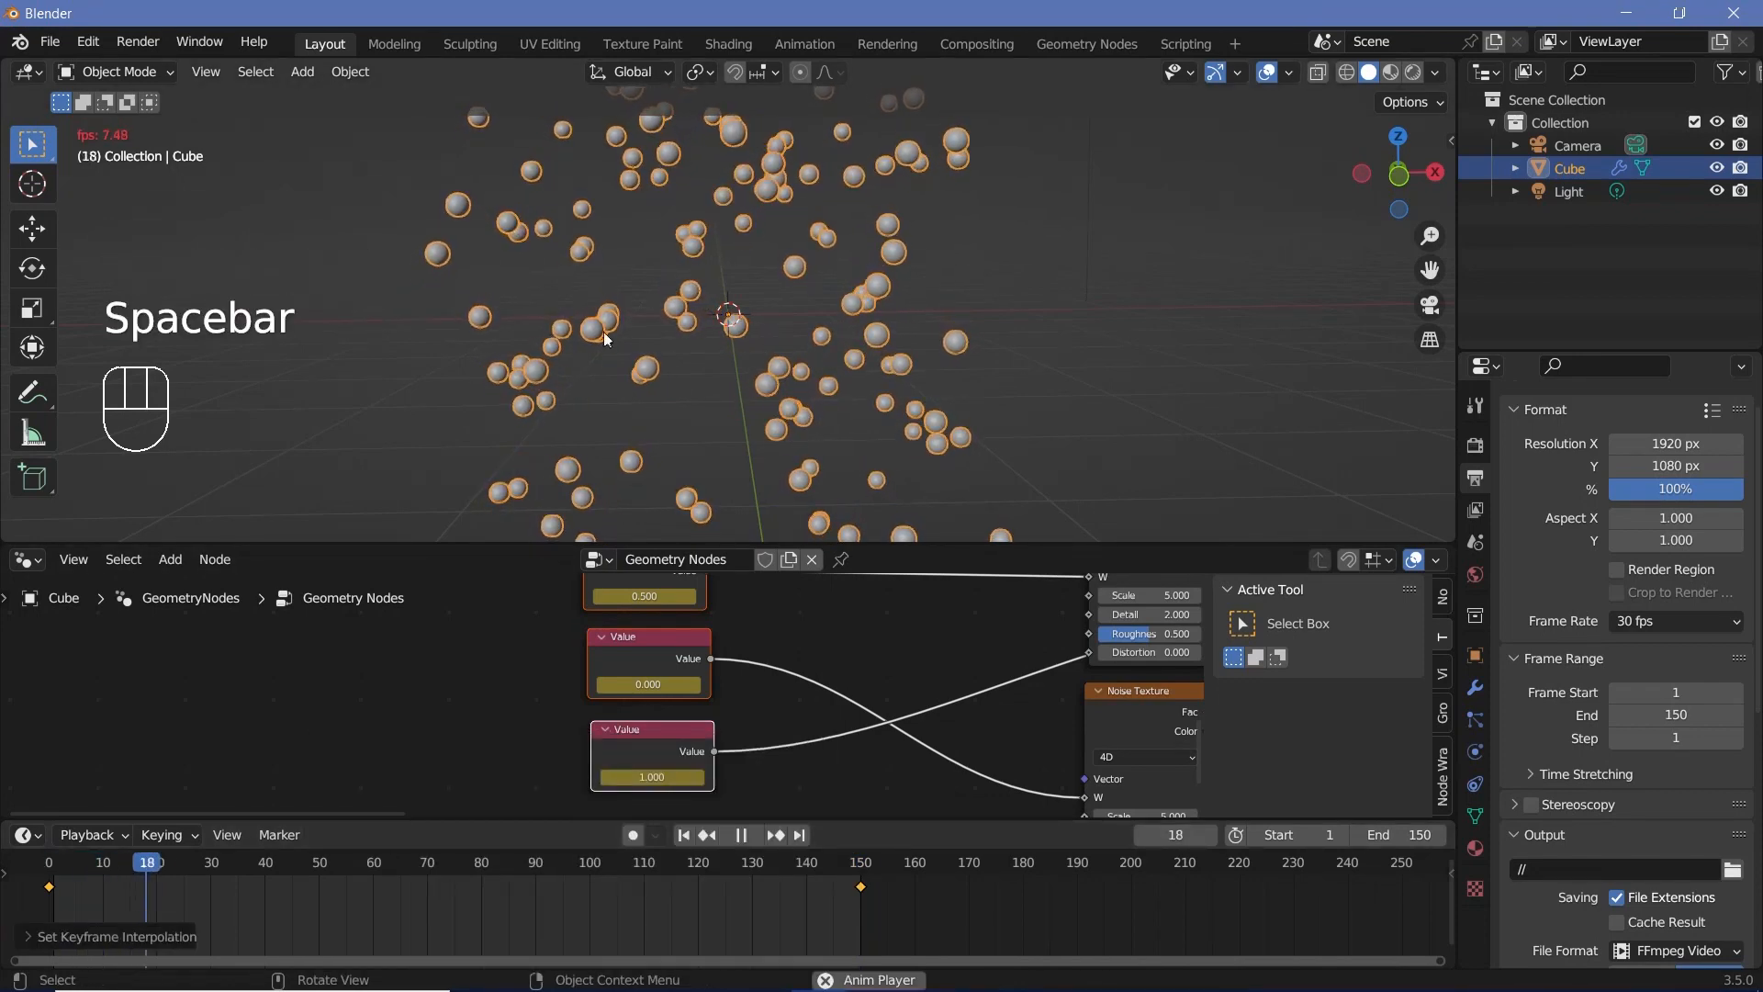
{"action": "key", "text": "space"}
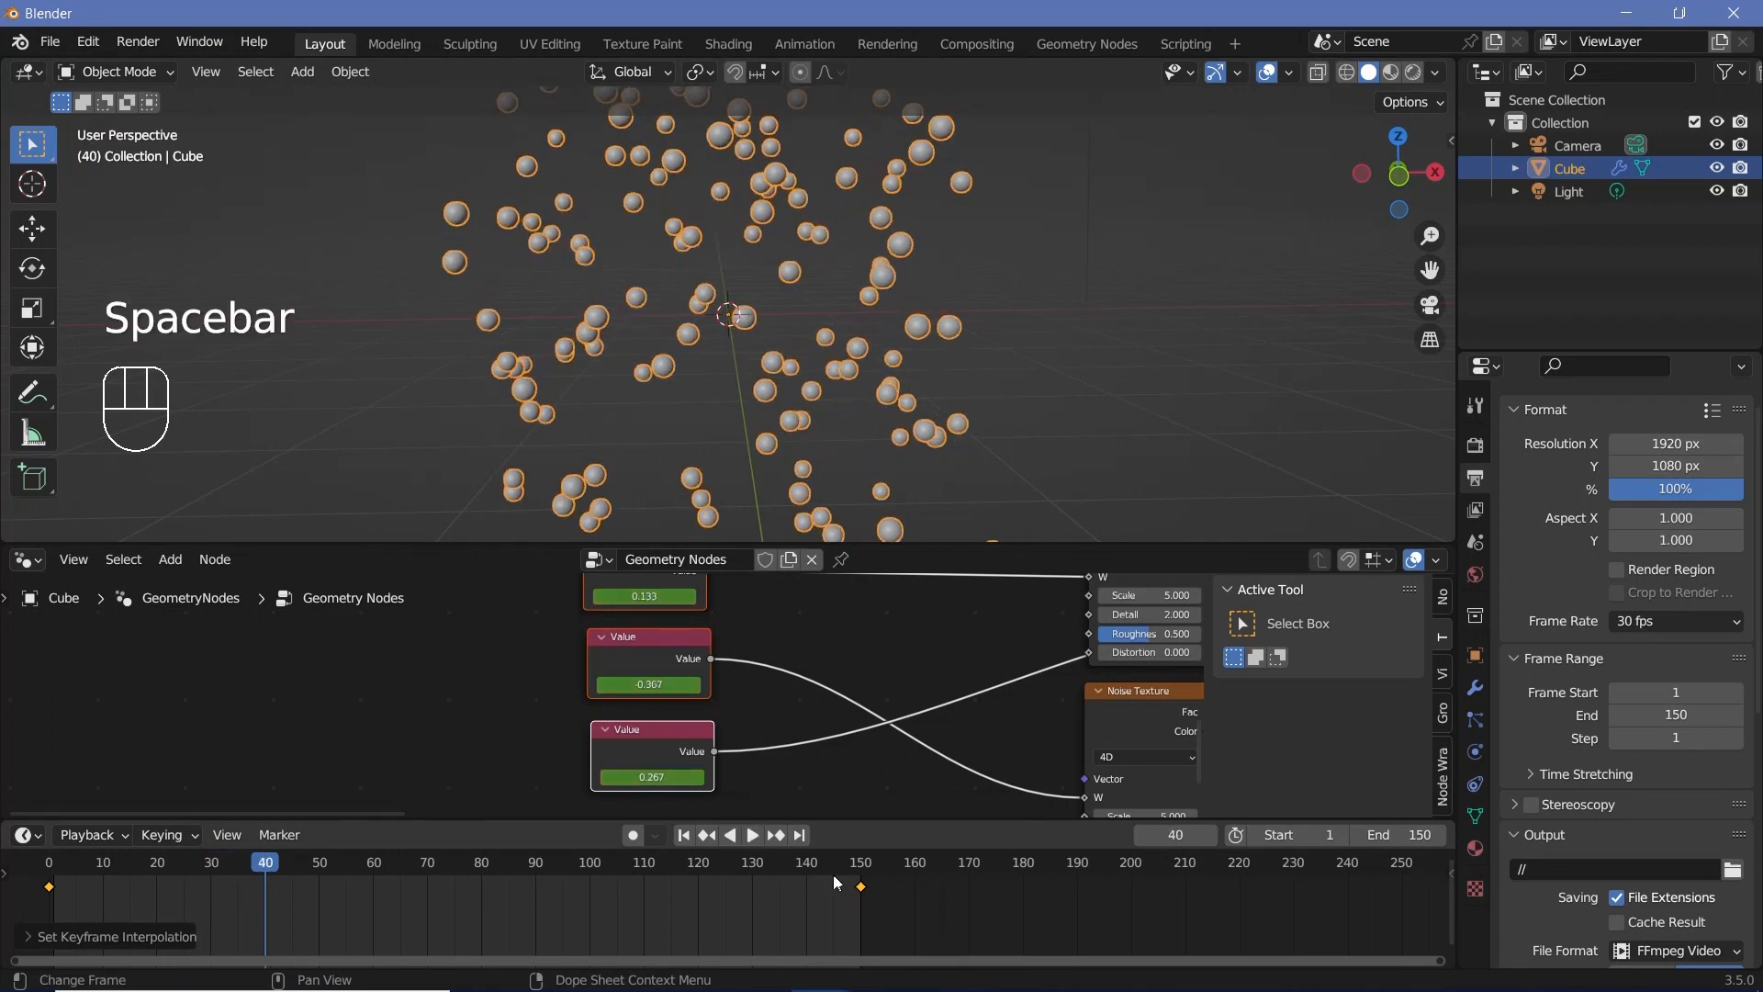
{"action": "left_click", "coordinate": [822, 879]}
{"action": "key", "text": "space"}
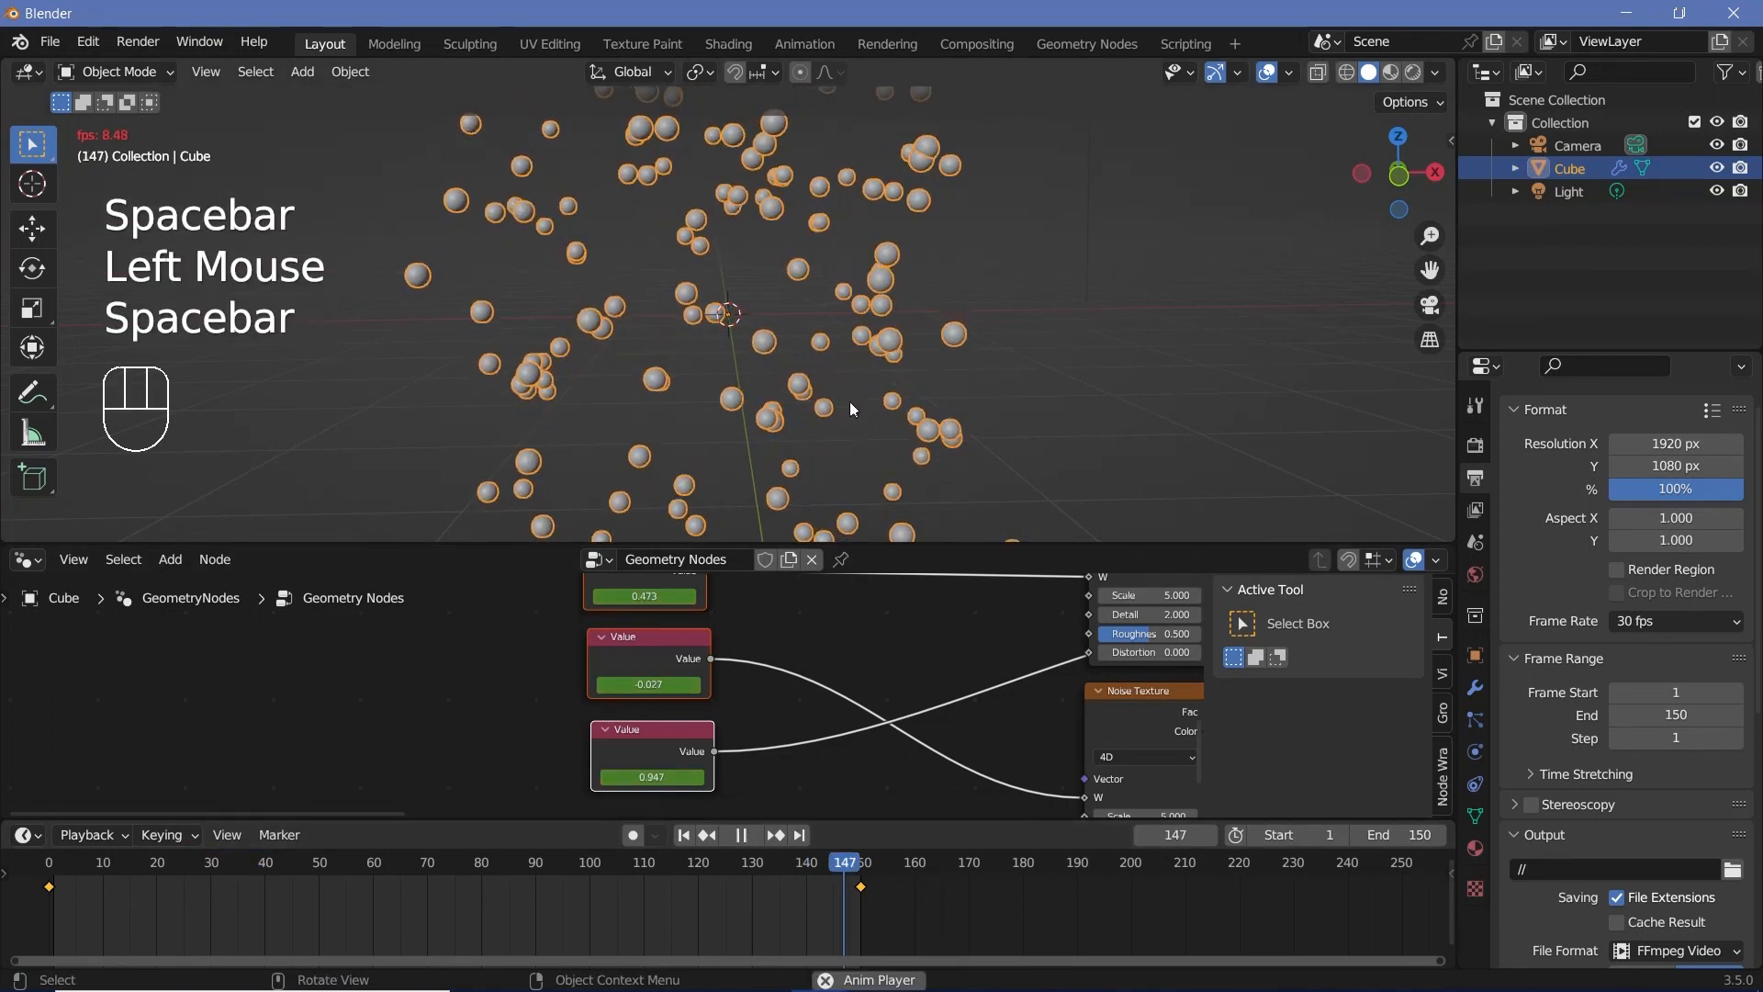
{"action": "key", "text": "space"}
Step: Move the three Value nodes farther left, well away from the Noise Texture nodes
{"action": "scroll", "coordinate": [813, 688], "scroll_direction": "down", "scroll_amount": 6}
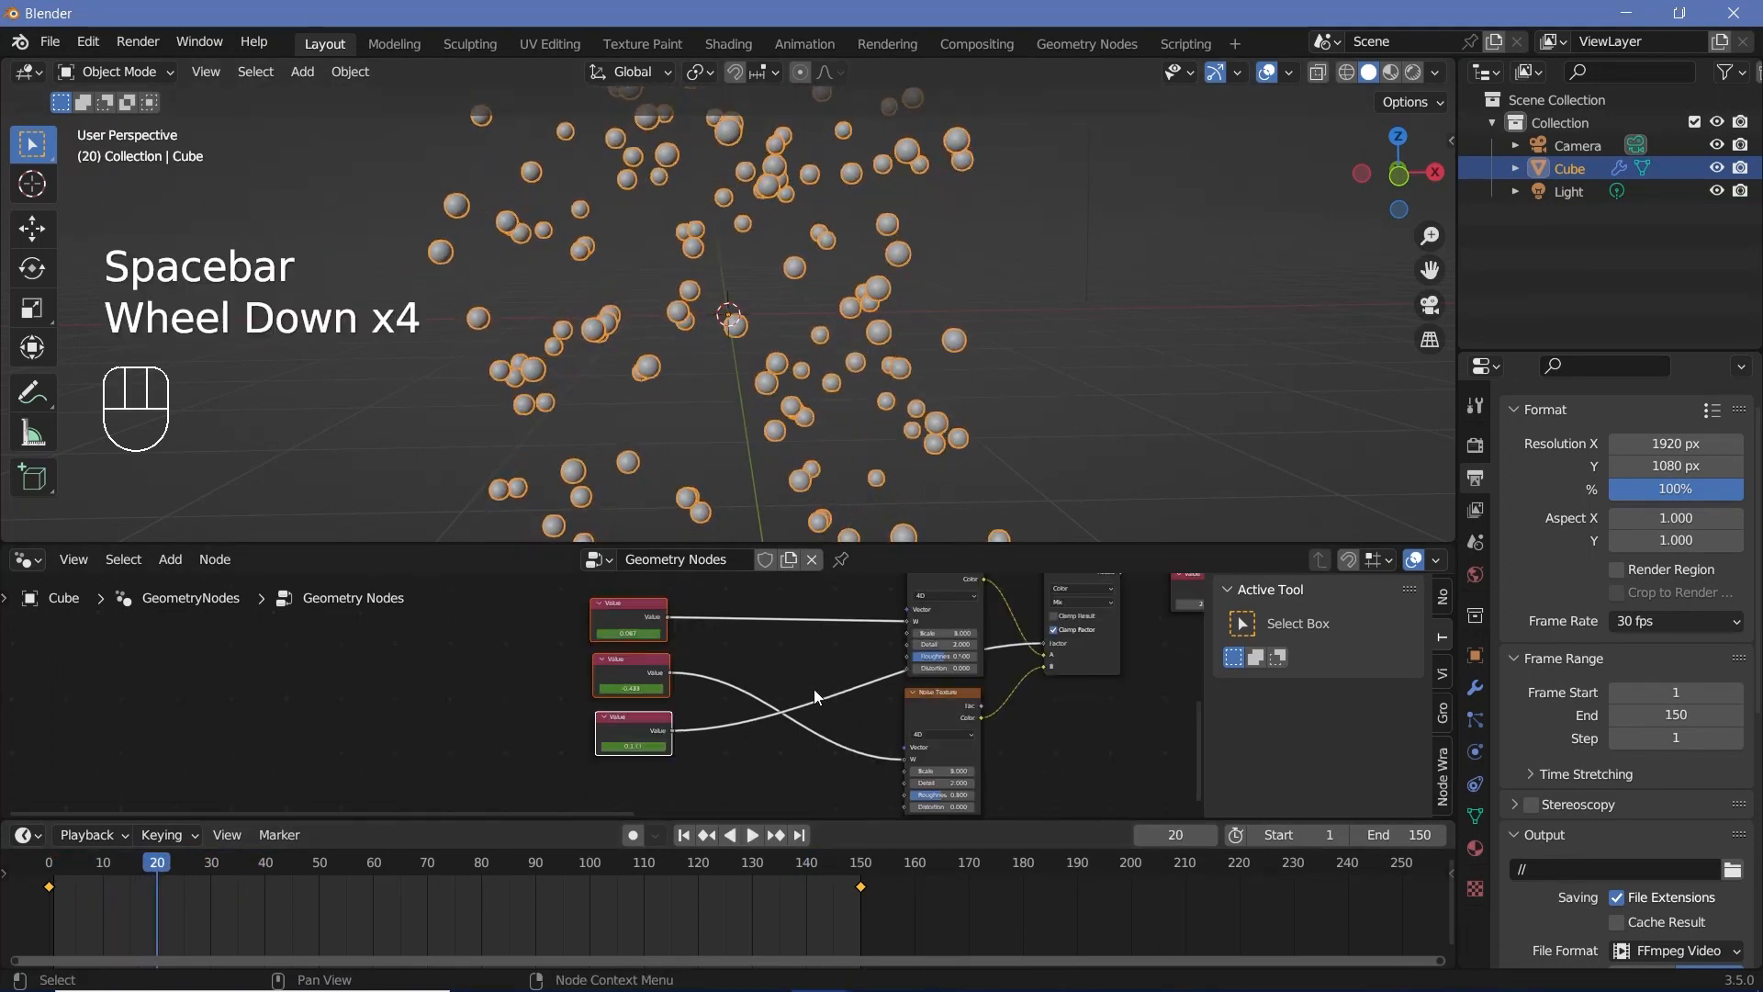
{"action": "middle_click_drag", "start_coordinate": [983, 659], "coordinate": [945, 649]}
{"action": "scroll", "coordinate": [619, 665], "scroll_direction": "down", "scroll_amount": 2}
{"action": "middle_click_drag", "start_coordinate": [619, 665], "coordinate": [735, 753]}
{"action": "left_click", "coordinate": [693, 754]}
{"action": "left_click_drag", "start_coordinate": [712, 741], "coordinate": [286, 698]}
{"action": "left_click_drag", "start_coordinate": [286, 698], "coordinate": [324, 686]}
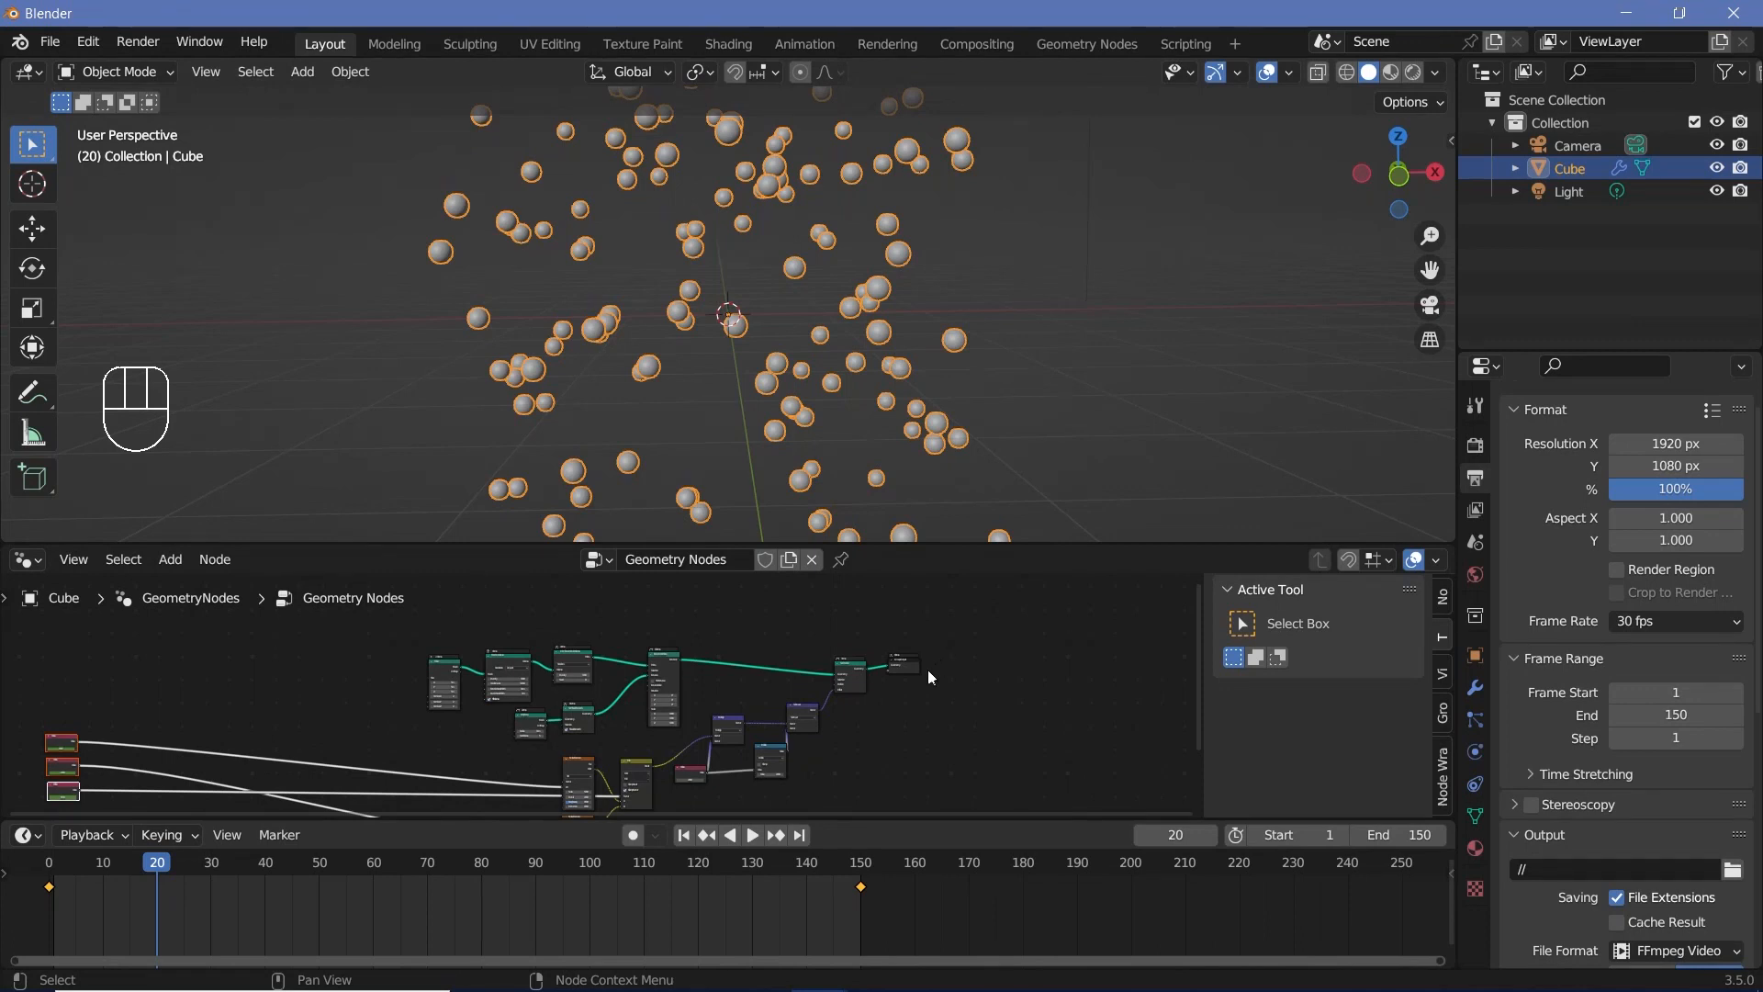
Step: Move the Group Output node to the right and insert a Join Geometry node between Set Position and Group Output
{"action": "left_click_drag", "start_coordinate": [912, 670], "coordinate": [997, 675]}
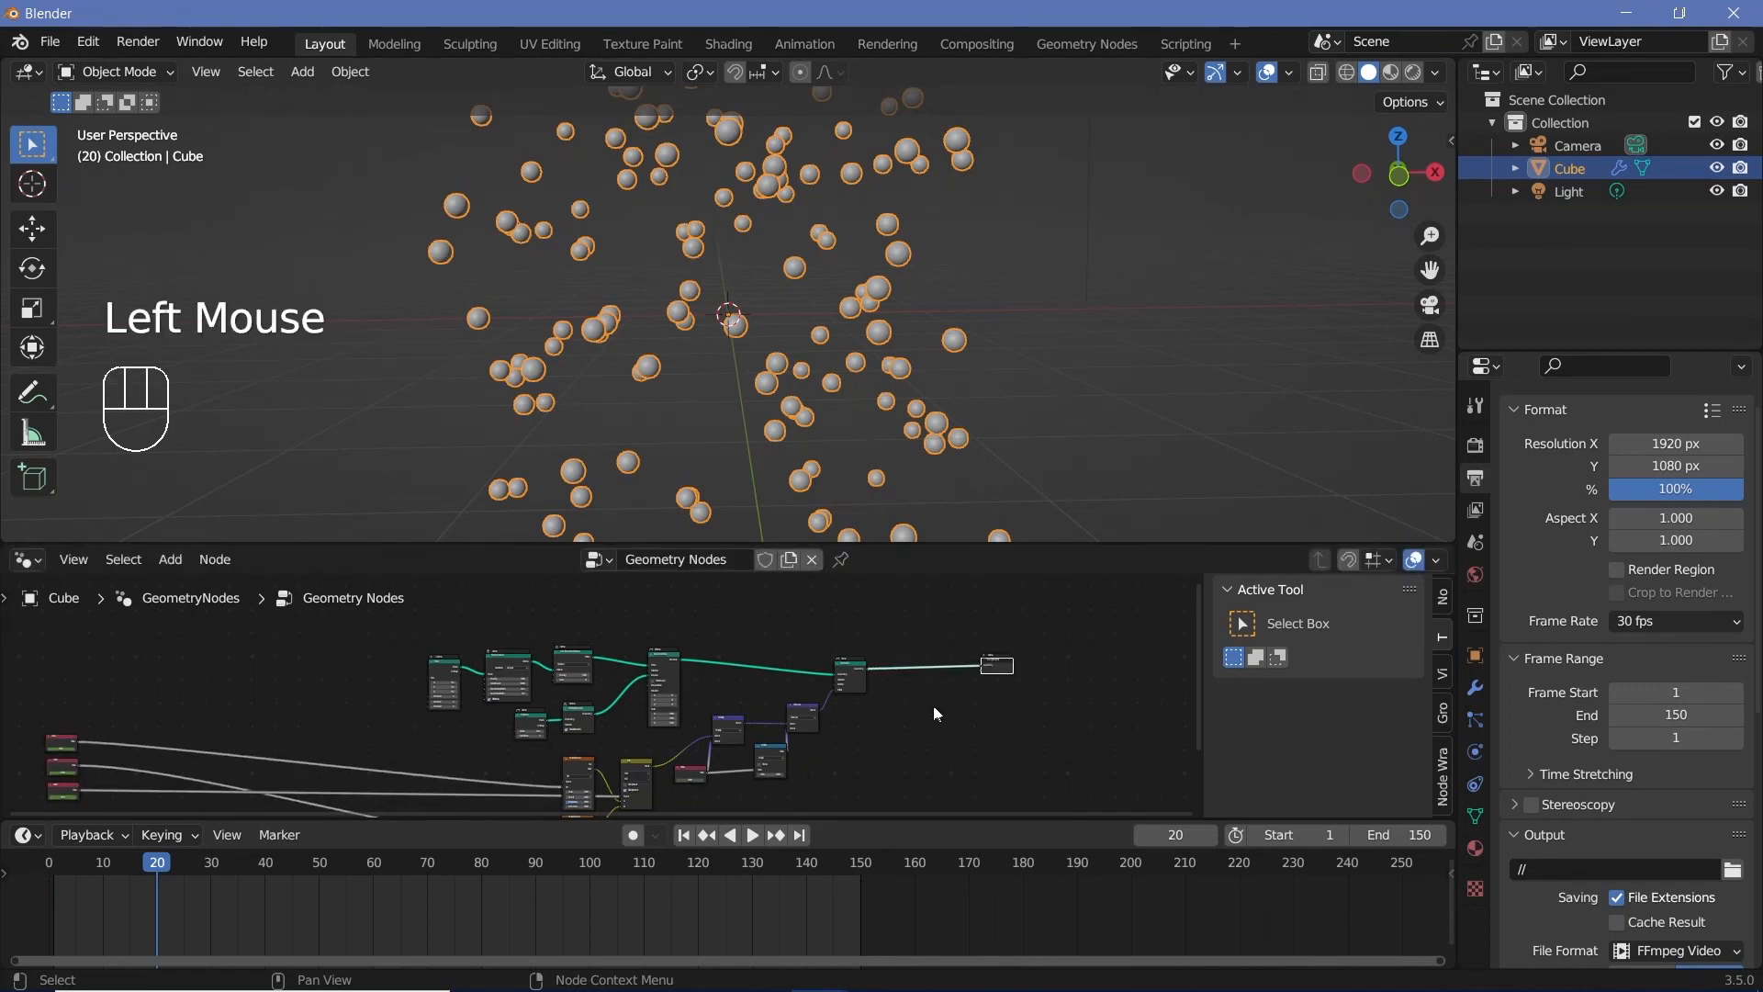
{"action": "scroll", "coordinate": [933, 705], "scroll_direction": "up", "scroll_amount": 2}
{"action": "middle_click_drag", "start_coordinate": [933, 705], "coordinate": [955, 687]}
{"action": "scroll", "coordinate": [954, 686], "scroll_direction": "up", "scroll_amount": 2}
{"action": "scroll", "coordinate": [826, 632], "scroll_direction": "up", "scroll_amount": 3}
{"action": "key", "text": "shift+a"}
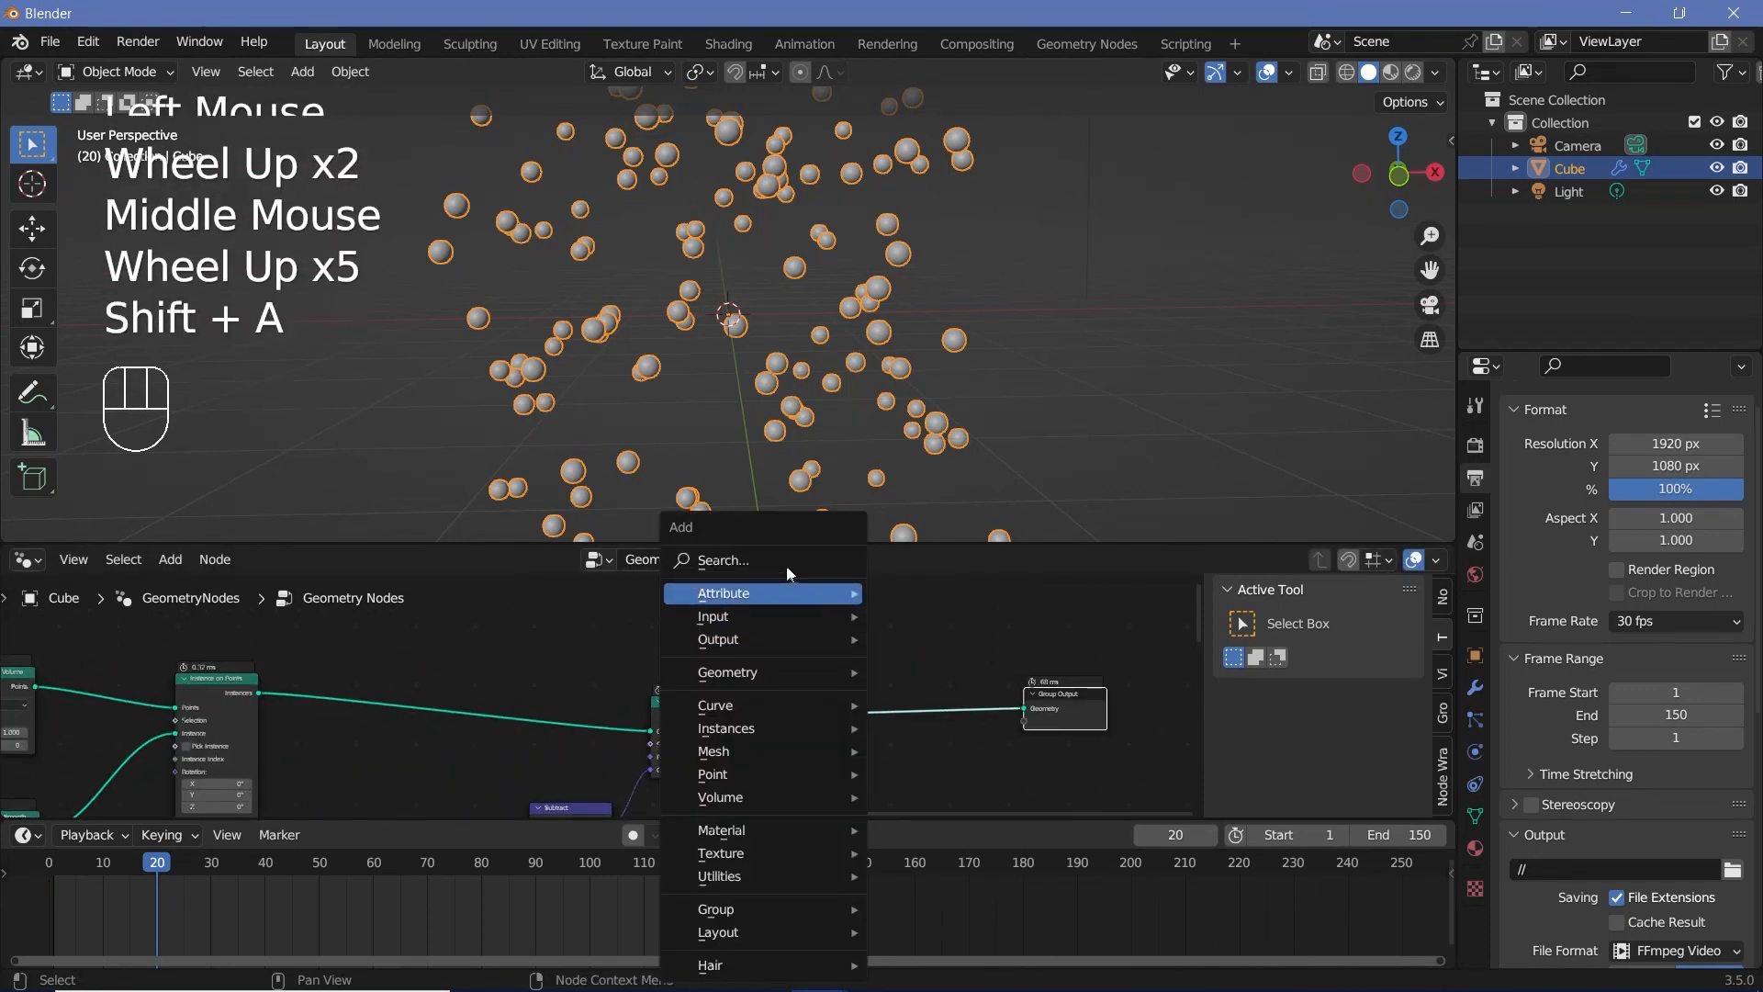
{"action": "left_click", "coordinate": [788, 562]}
{"action": "type", "text": "join"}
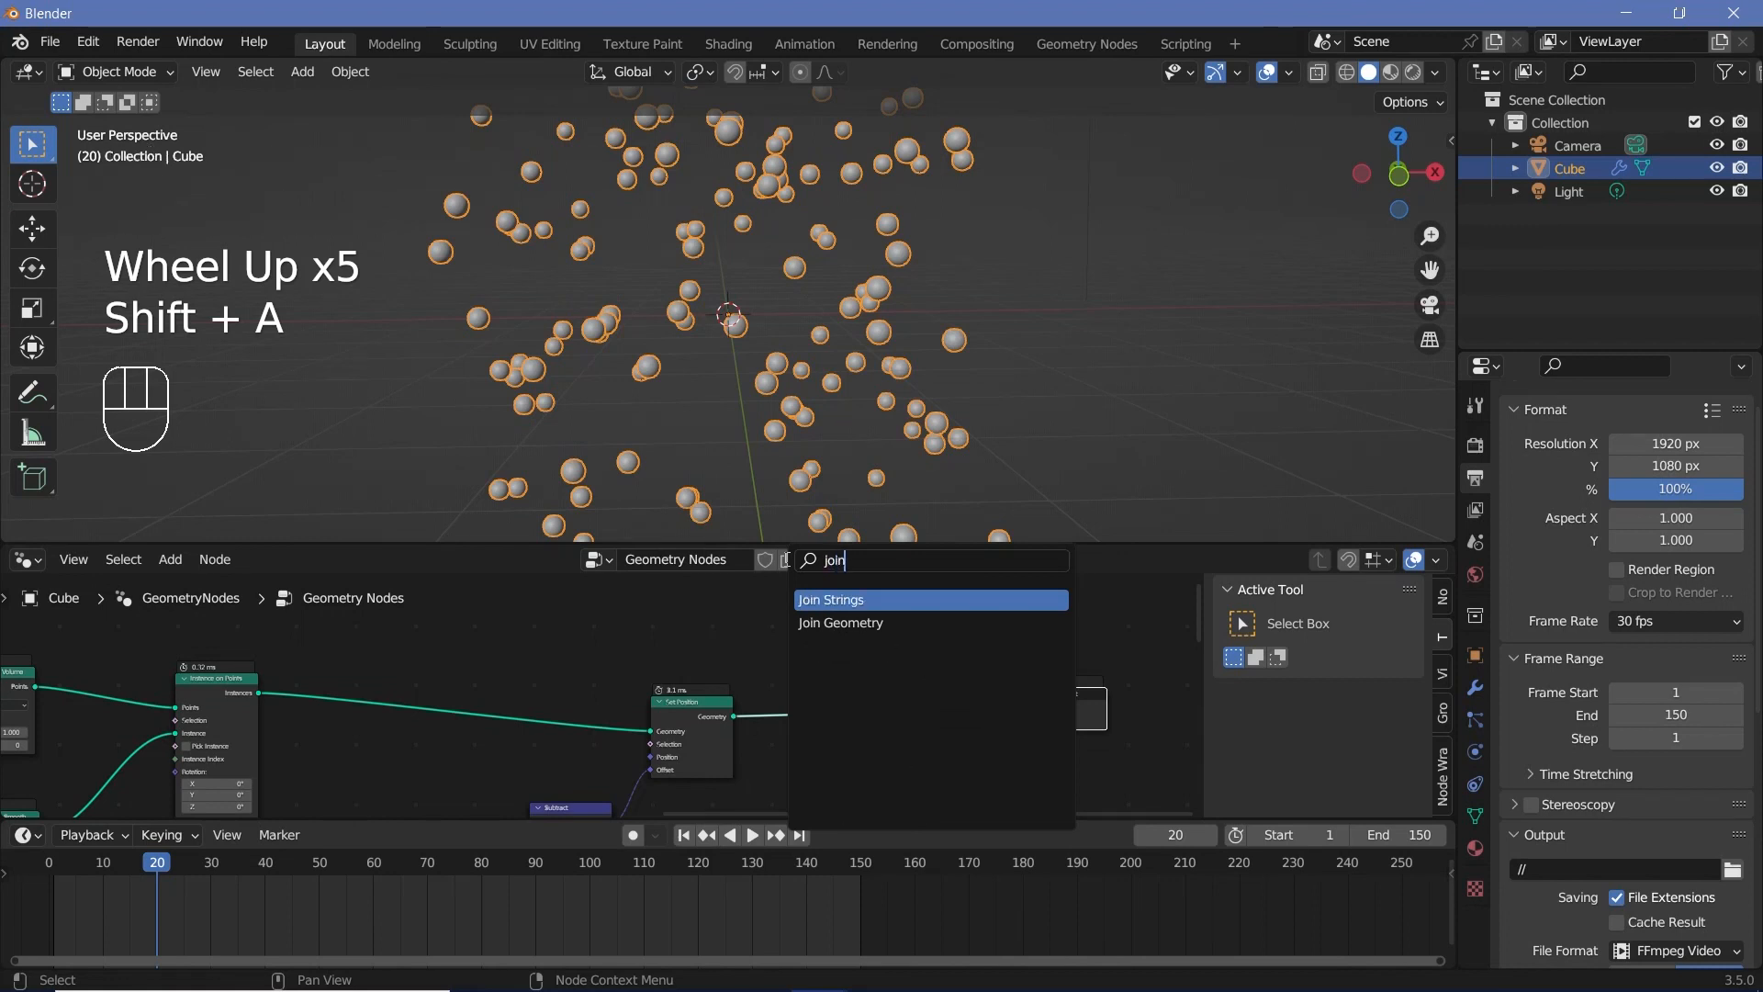
{"action": "key", "text": "Down"}
{"action": "key", "text": "Return"}
{"action": "left_click", "coordinate": [944, 758]}
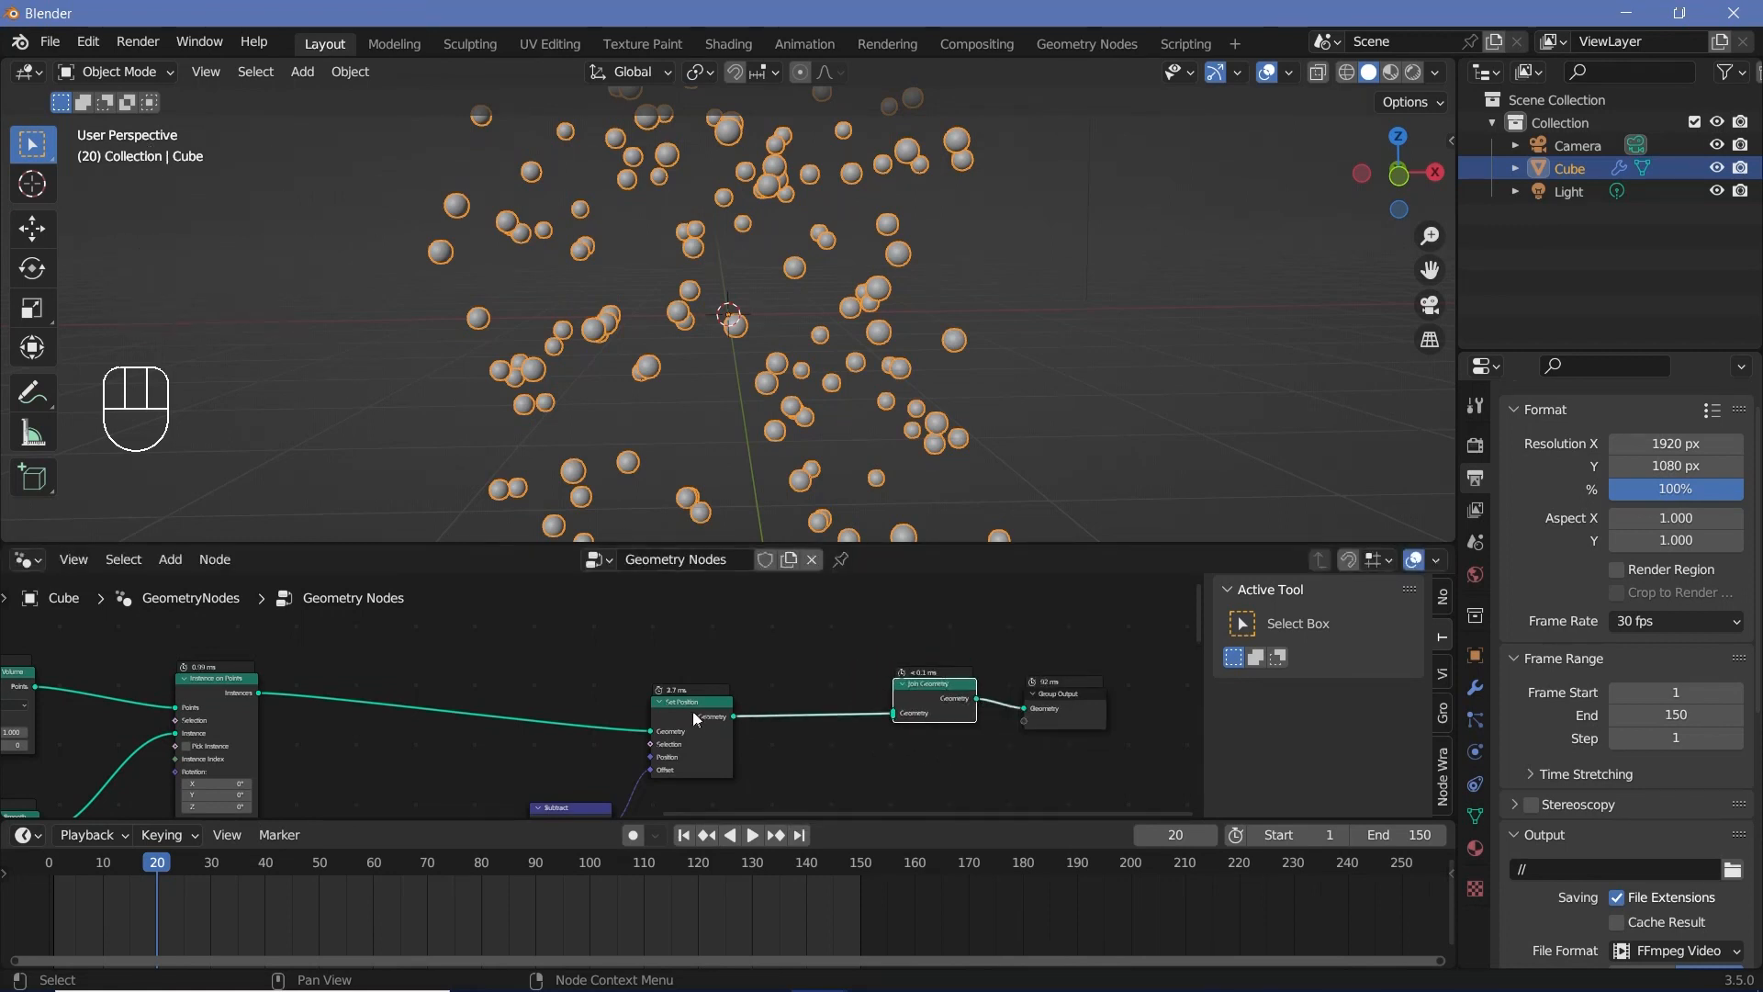
Step: Add a Grid node above the existing node chain and connect its Mesh output to Join Geometry
{"action": "scroll", "coordinate": [643, 648], "scroll_direction": "down", "scroll_amount": 1}
{"action": "middle_click_drag", "start_coordinate": [642, 648], "coordinate": [704, 748]}
{"action": "scroll", "coordinate": [701, 708], "scroll_direction": "down", "scroll_amount": 2}
{"action": "scroll", "coordinate": [712, 730], "scroll_direction": "down", "scroll_amount": 2}
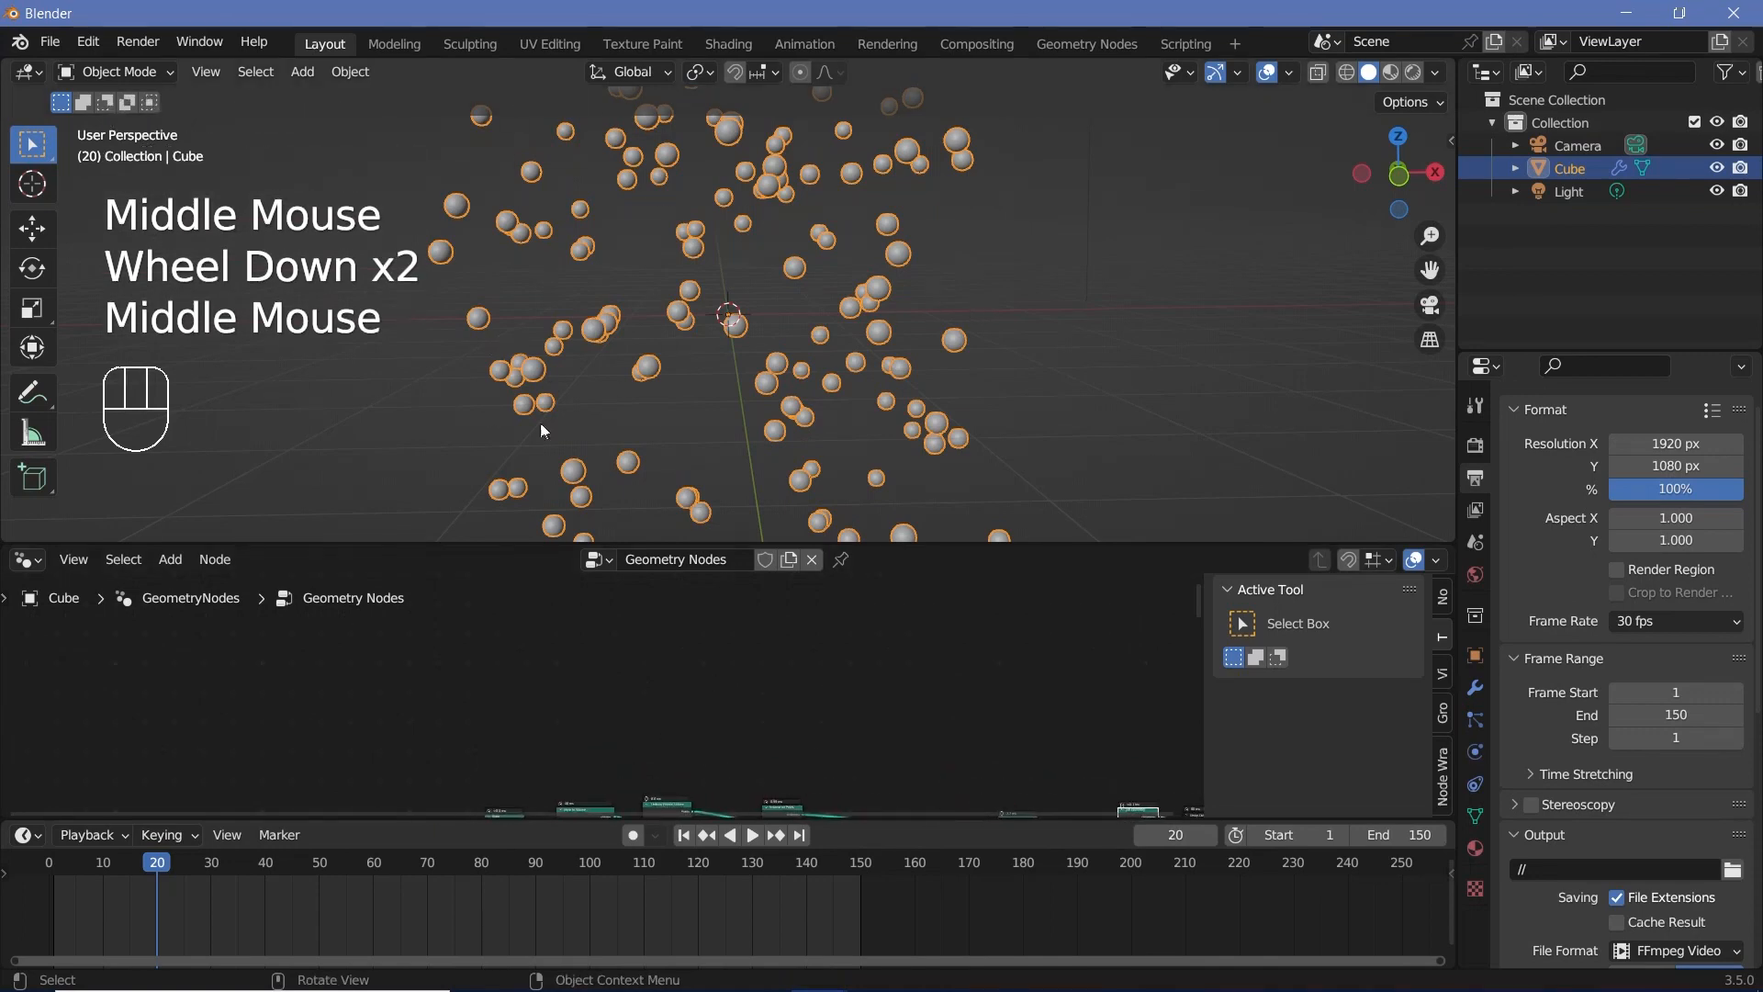
{"action": "key", "text": "shift+a"}
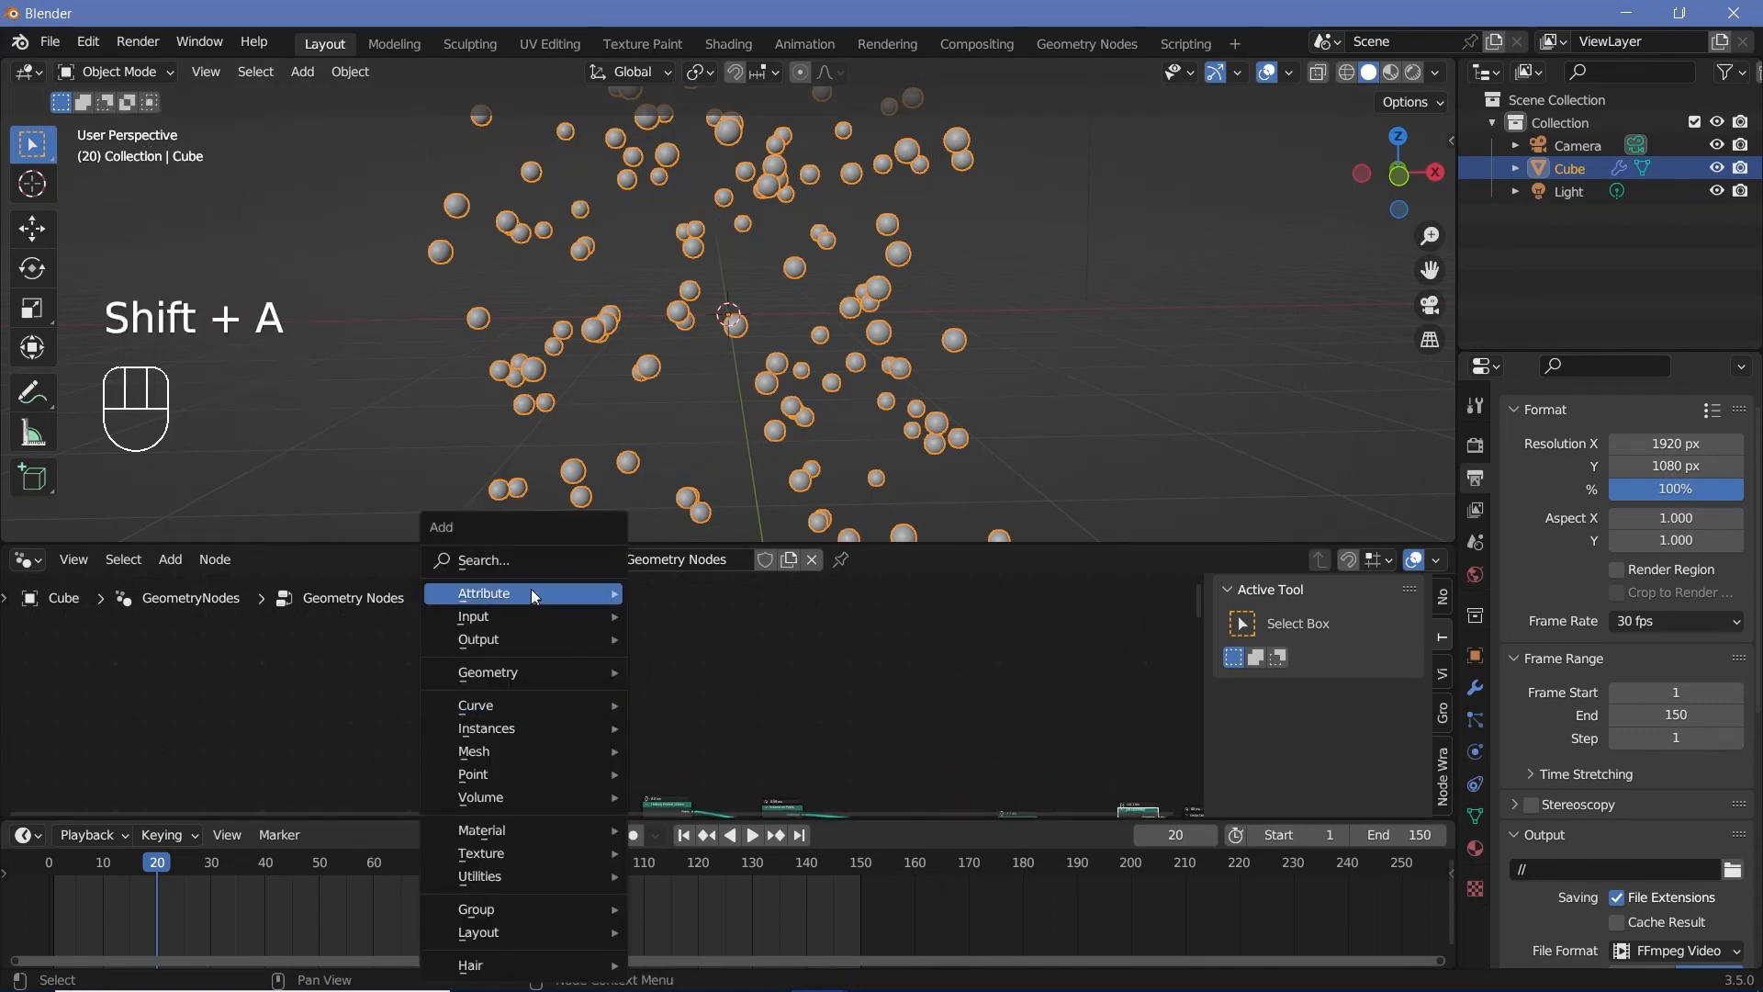
{"action": "left_click", "coordinate": [530, 559]}
{"action": "key", "text": "Return"}
{"action": "scroll", "coordinate": [539, 652], "scroll_direction": "down", "scroll_amount": 2}
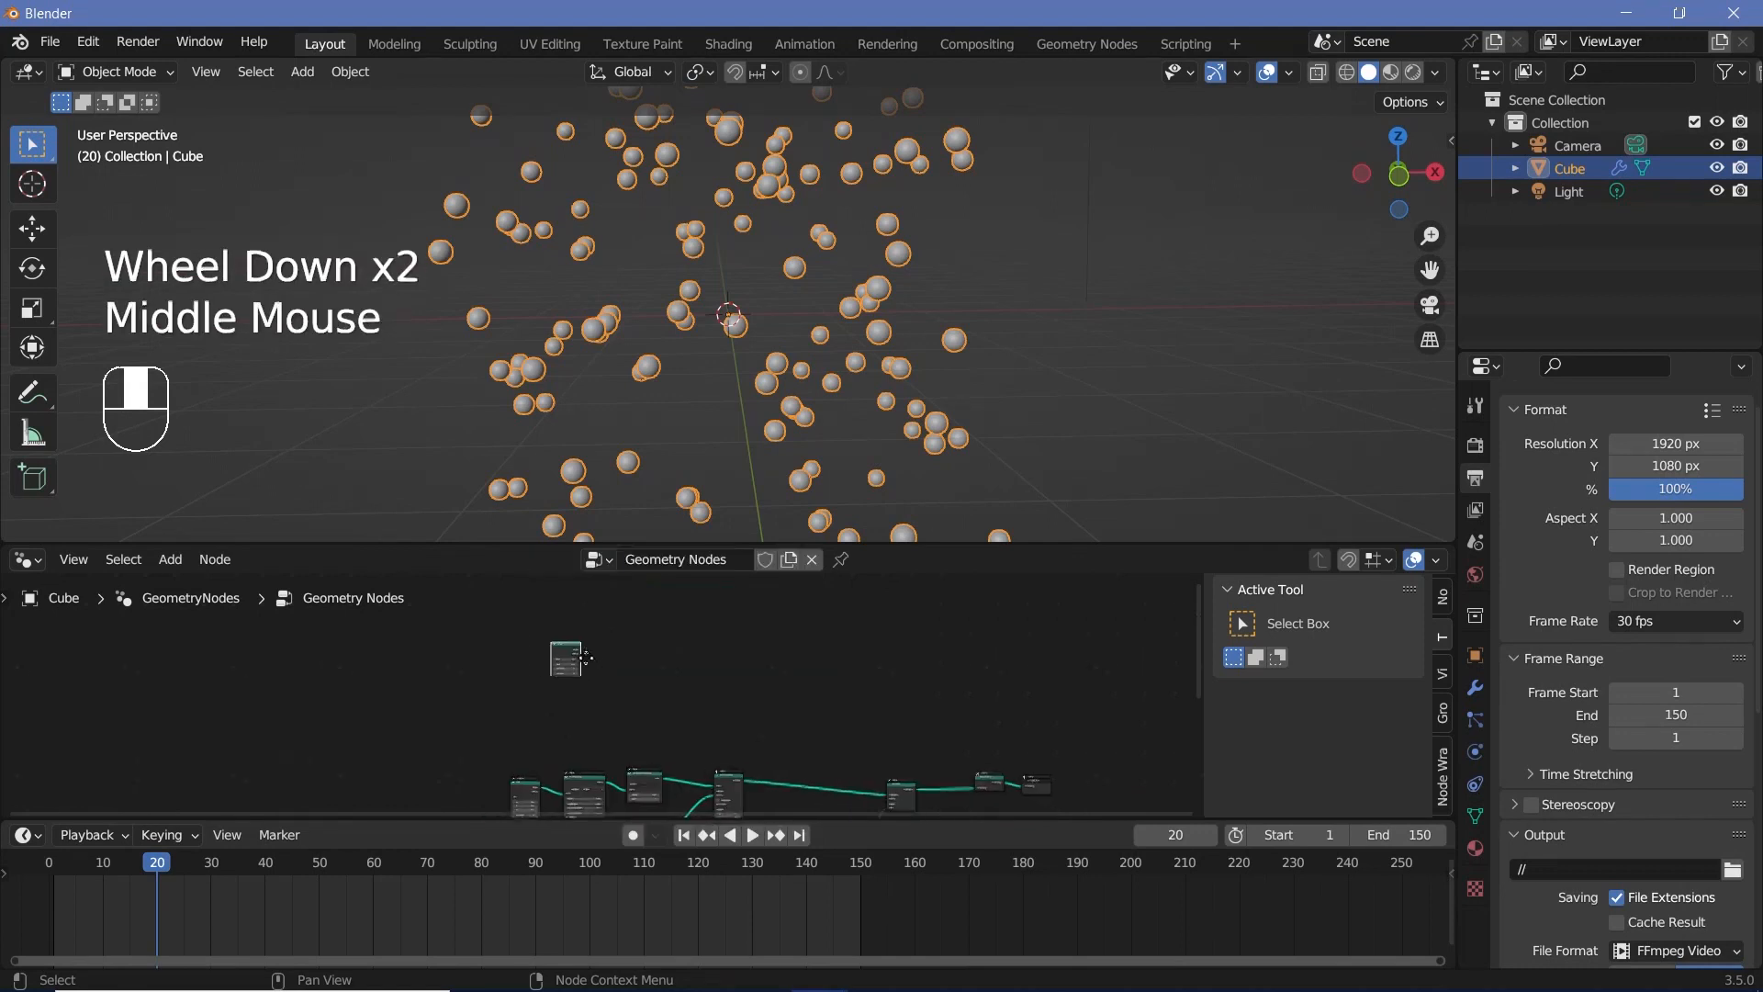
{"action": "right_click_drag", "start_coordinate": [531, 643], "coordinate": [961, 764], "text": "alt"}
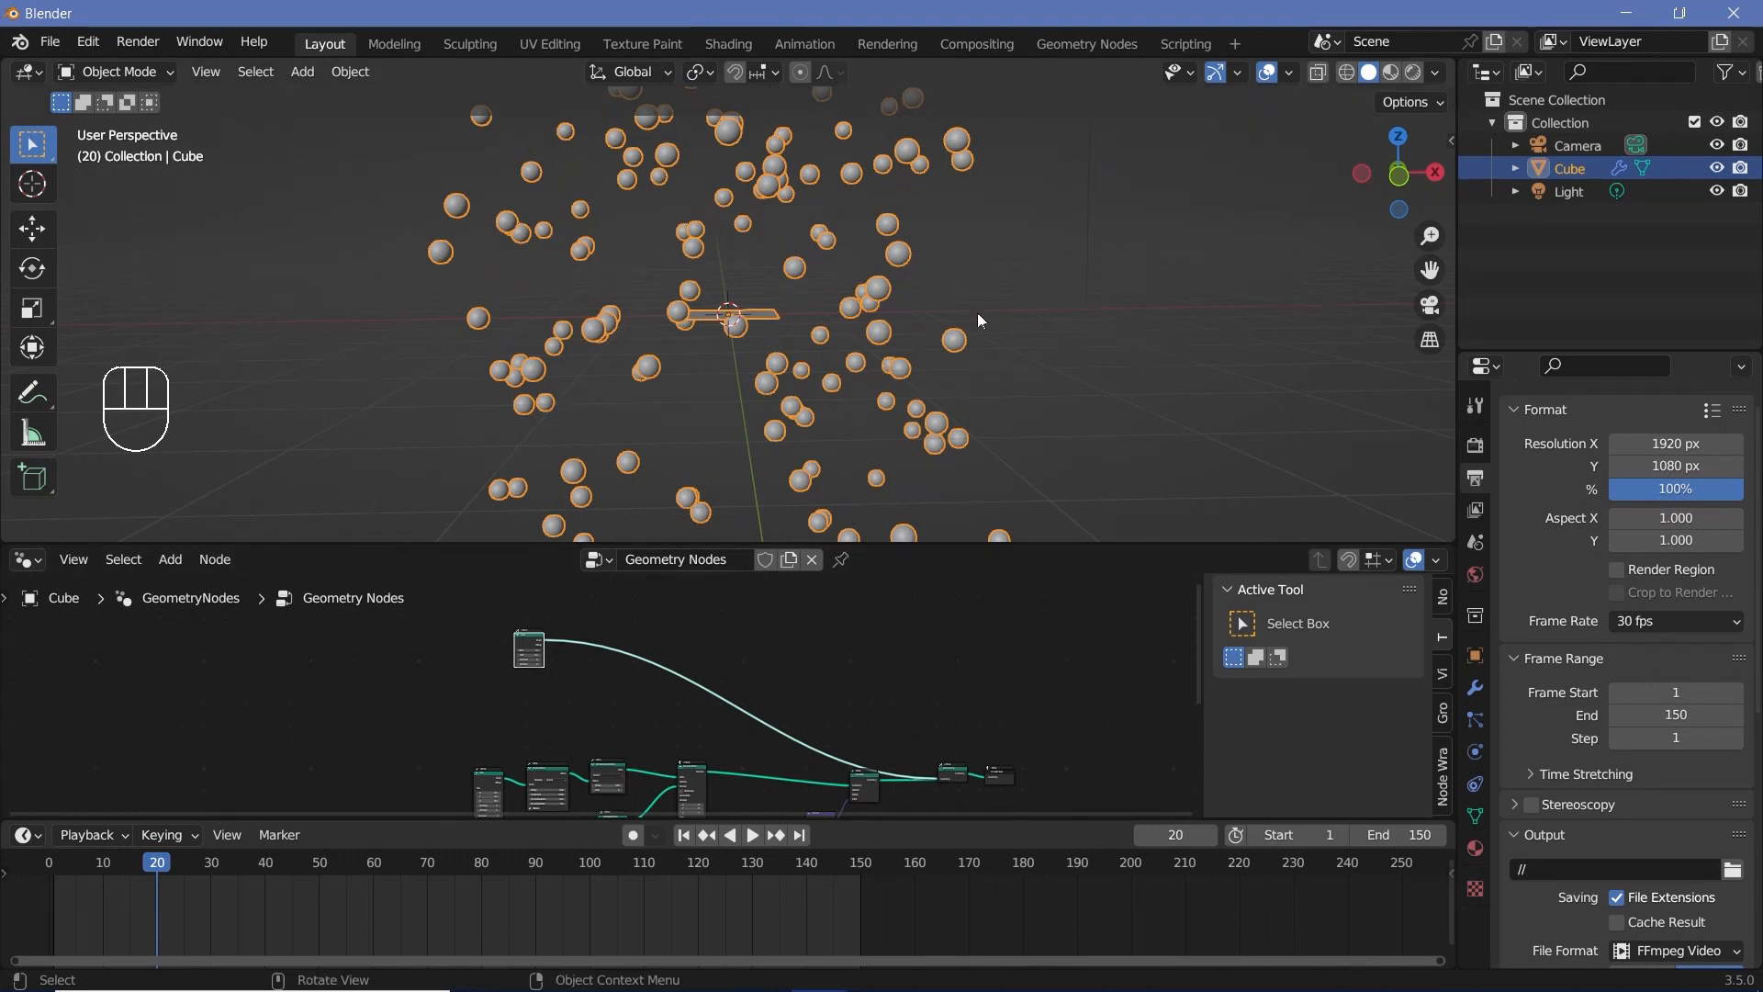
Step: Set both Size X and Size Y of the Grid node to 5 m
{"action": "scroll", "coordinate": [498, 676], "scroll_direction": "up", "scroll_amount": 4}
{"action": "middle_click_drag", "start_coordinate": [499, 675], "coordinate": [680, 736]}
{"action": "scroll", "coordinate": [643, 717], "scroll_direction": "down", "scroll_amount": 1}
{"action": "scroll", "coordinate": [639, 714], "scroll_direction": "up", "scroll_amount": 3}
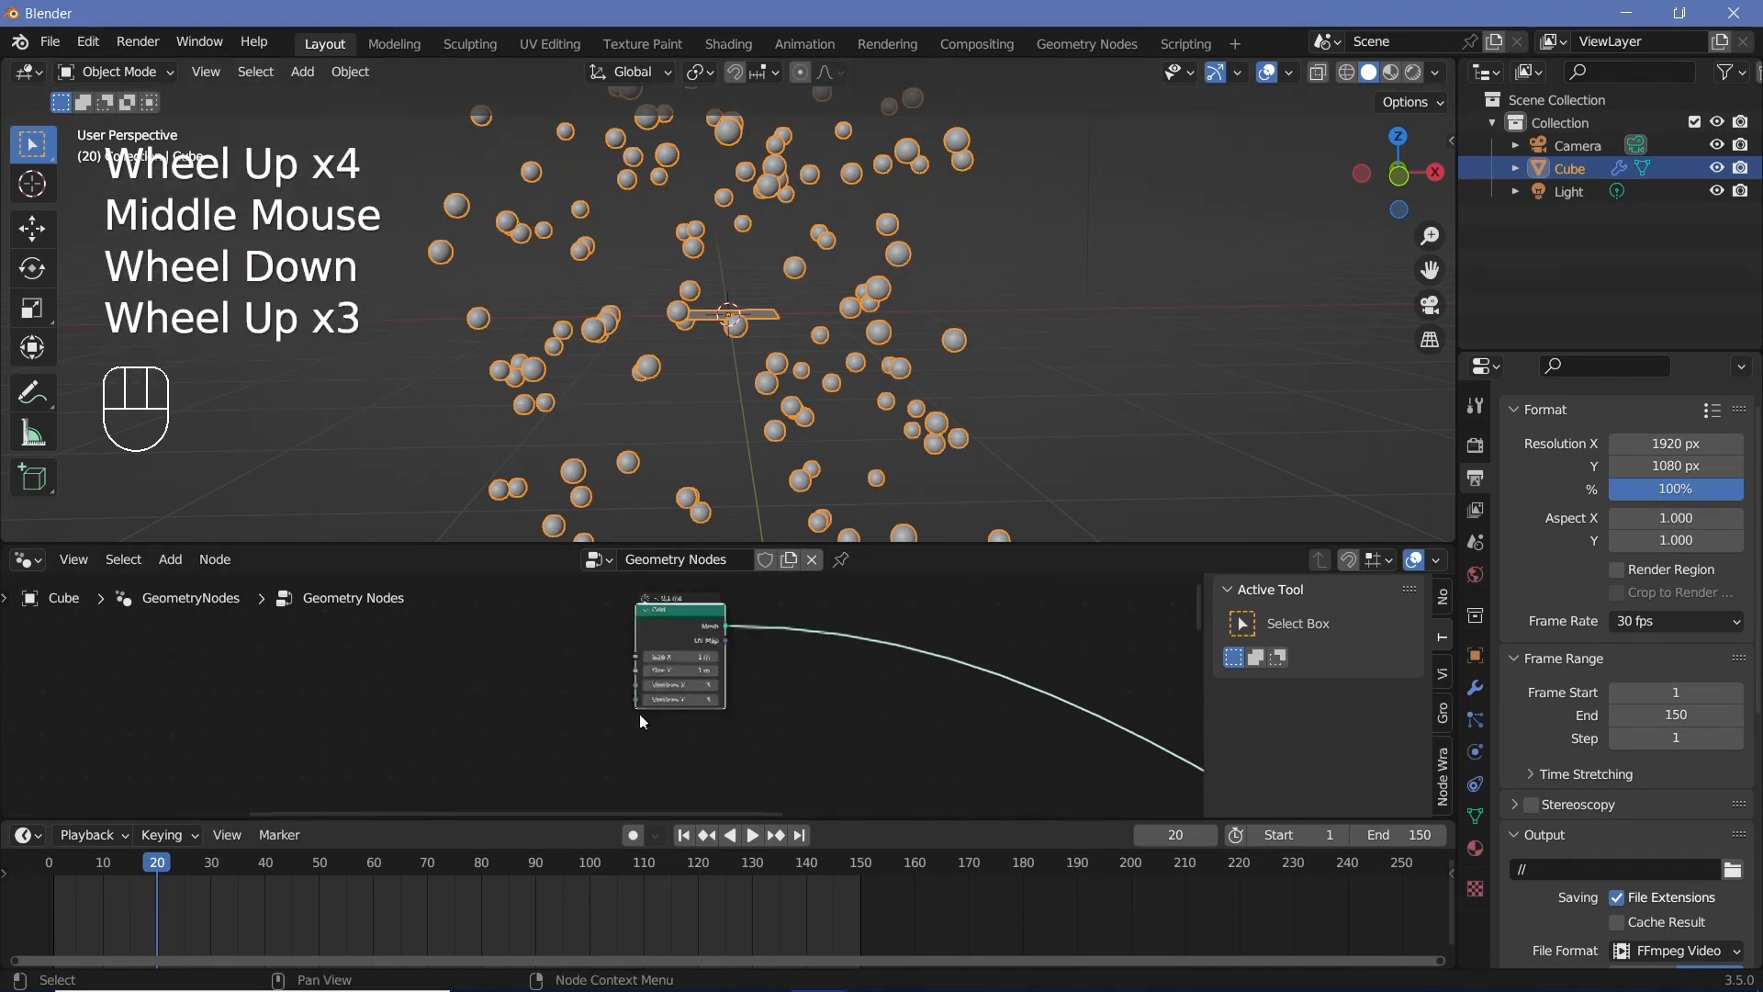
{"action": "scroll", "coordinate": [670, 680], "scroll_direction": "up", "scroll_amount": 2}
{"action": "left_click", "coordinate": [731, 636], "text": "shift"}
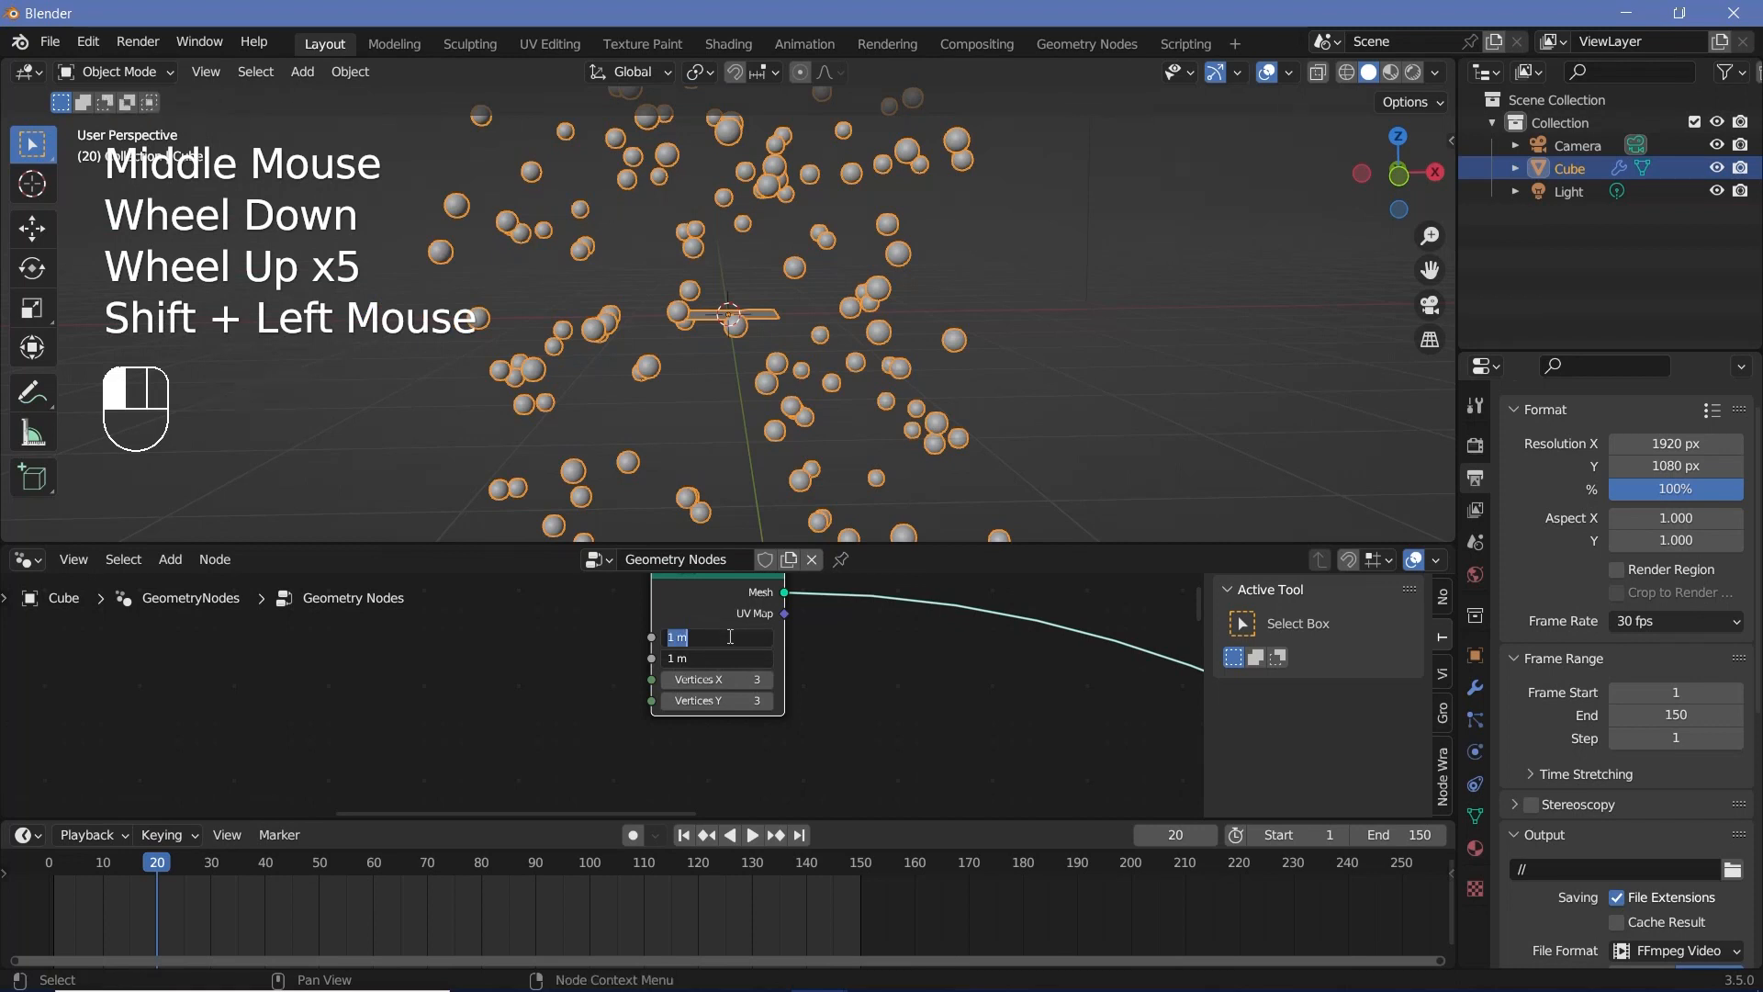
{"action": "type", "text": "5"}
{"action": "key", "text": "Return"}
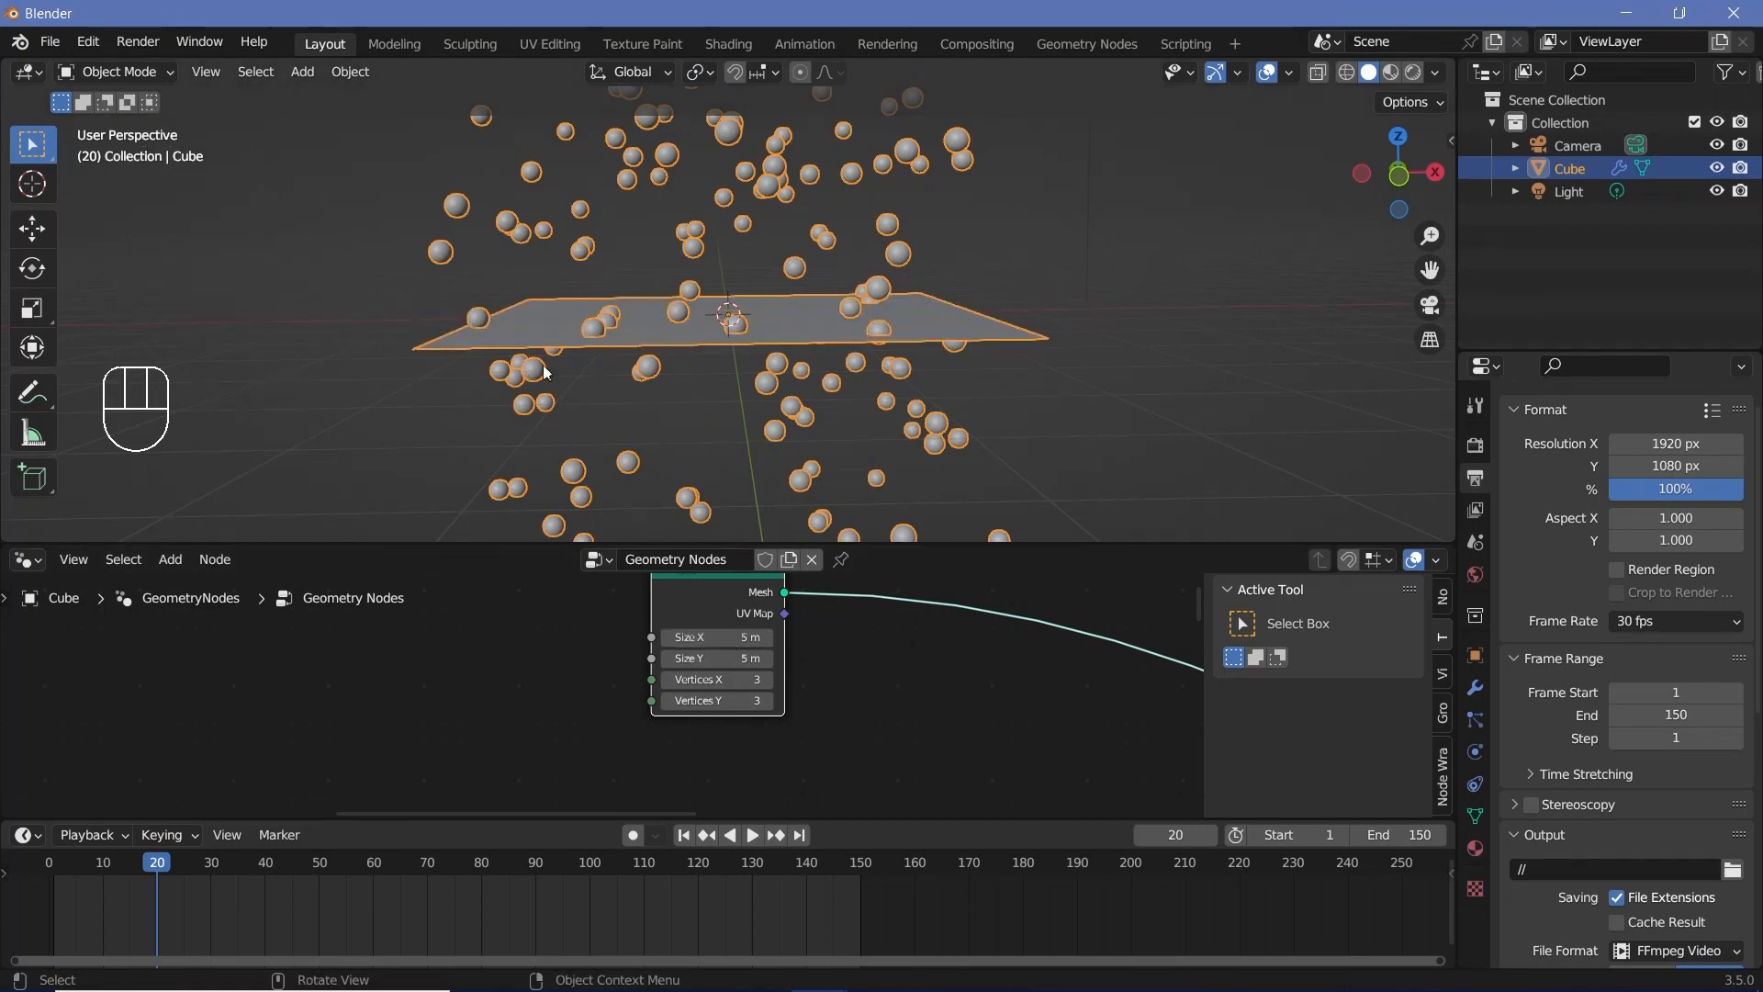
Step: Insert a Distribute Points on Faces node on the link after the Grid node
{"action": "scroll", "coordinate": [845, 670], "scroll_direction": "down", "scroll_amount": 2}
{"action": "middle_click_drag", "start_coordinate": [845, 669], "coordinate": [696, 691]}
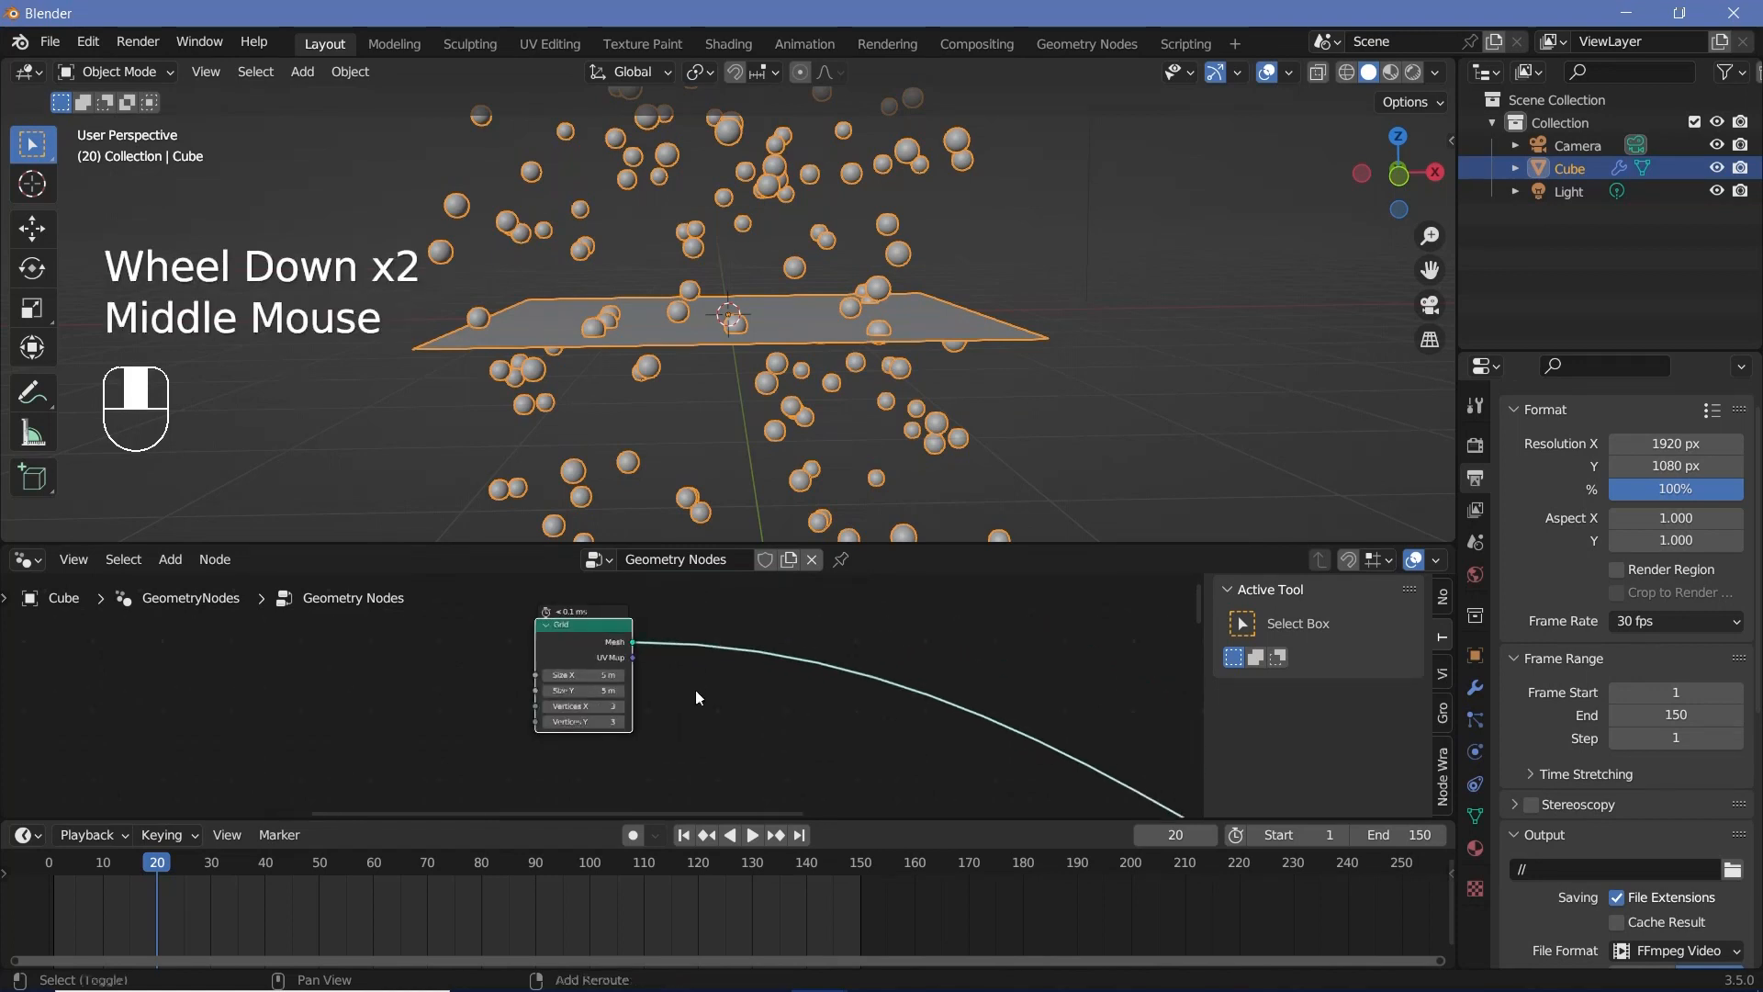
{"action": "key", "text": "shift+a"}
{"action": "left_click", "coordinate": [693, 559]}
{"action": "type", "text": "d"}
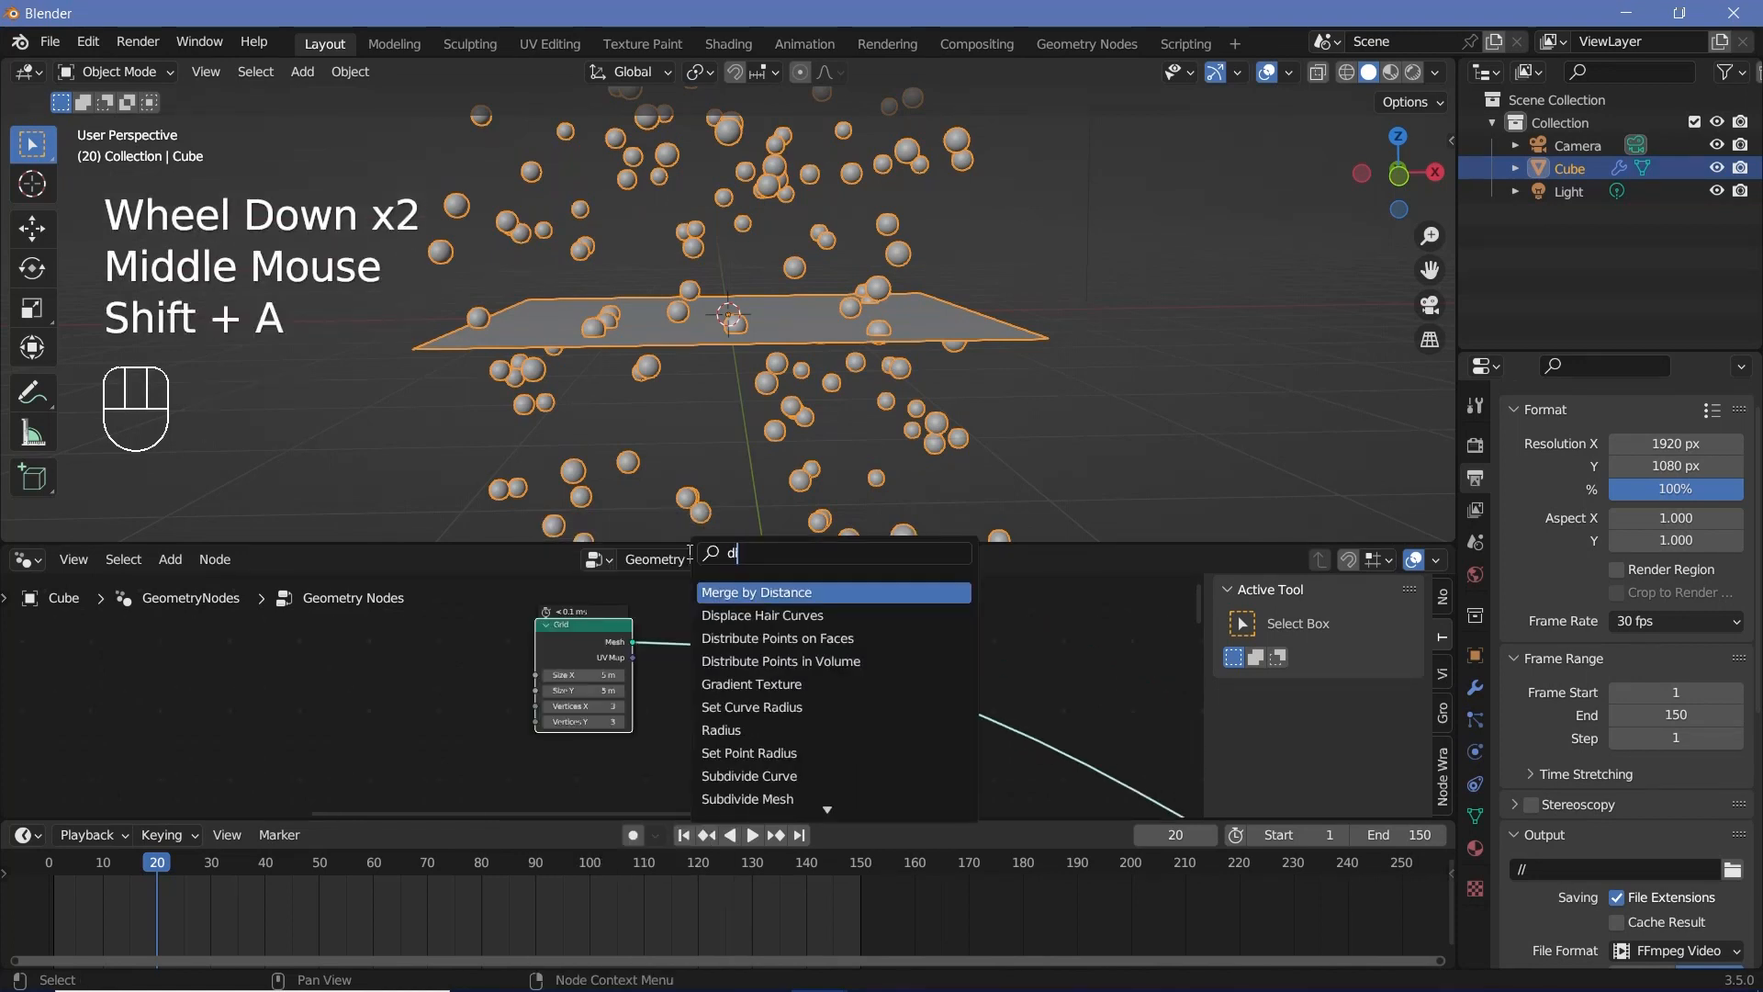
{"action": "left_click", "coordinate": [780, 638]}
{"action": "left_click", "coordinate": [751, 685]}
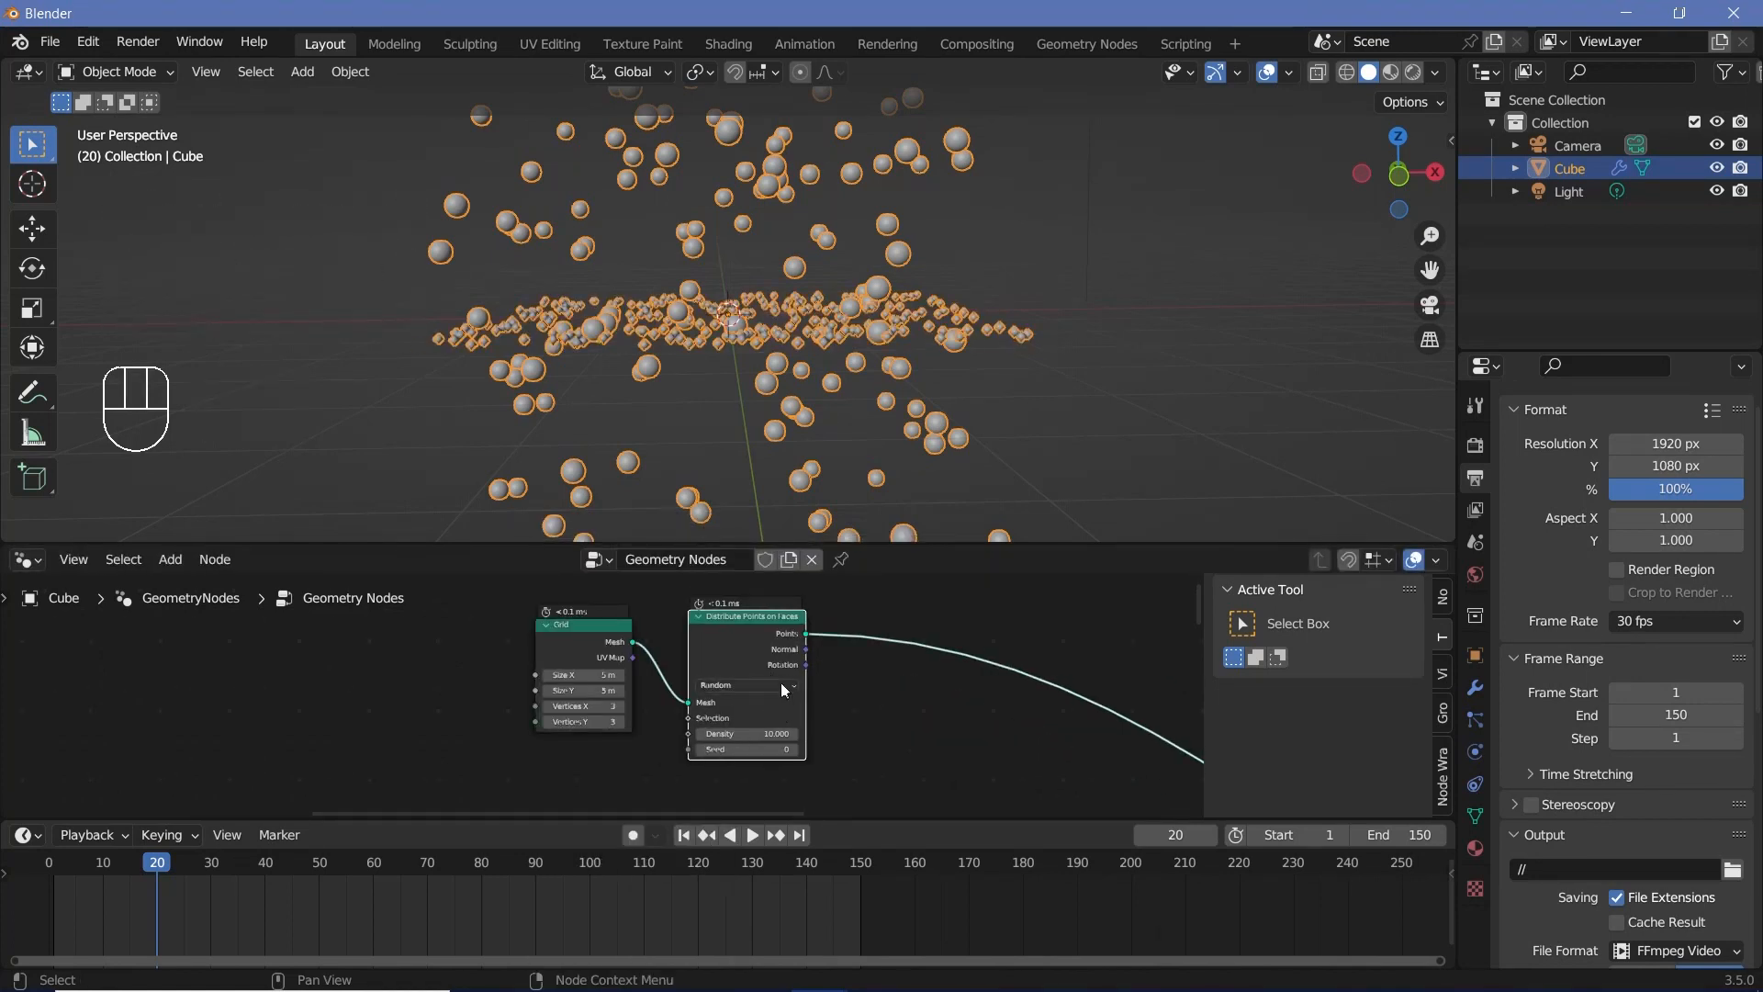
Step: Switch Distribute Points on Faces to Poisson Disk and set its Distance Min to 0.75 m
{"action": "left_click", "coordinate": [780, 682]}
{"action": "left_click", "coordinate": [759, 708]}
{"action": "scroll", "coordinate": [799, 721], "scroll_direction": "up", "scroll_amount": 3}
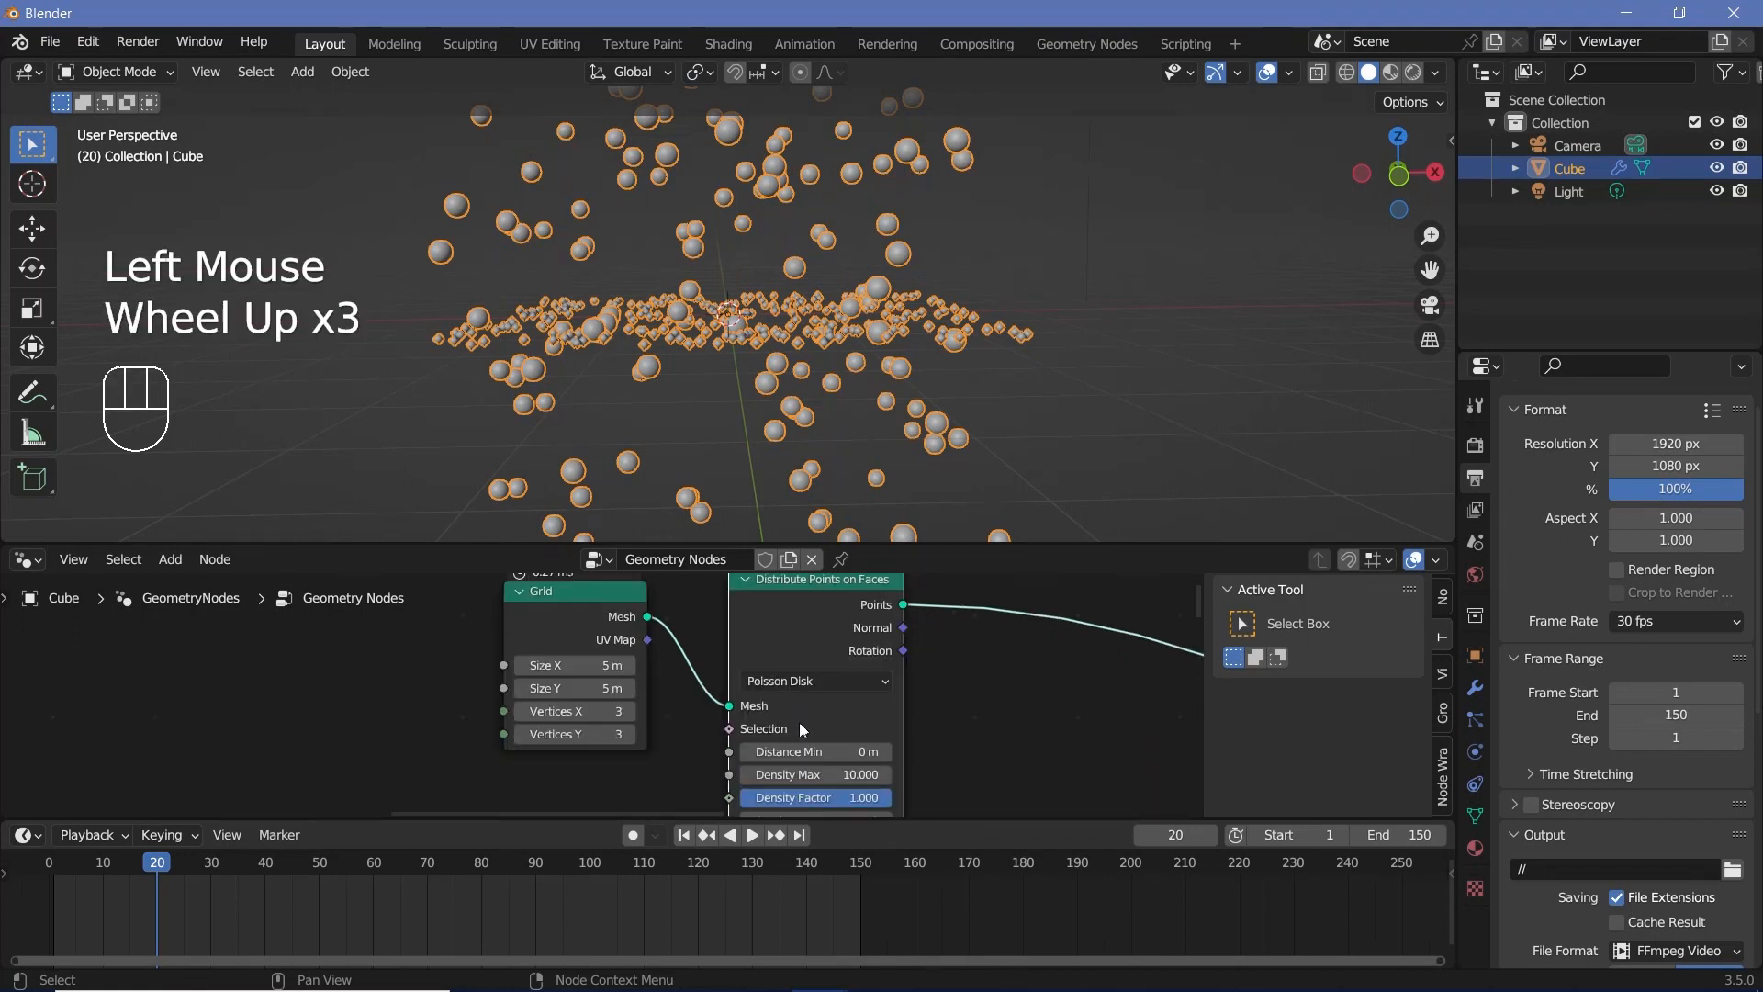
{"action": "left_click_drag", "start_coordinate": [804, 751], "coordinate": [849, 751], "text": "shift"}
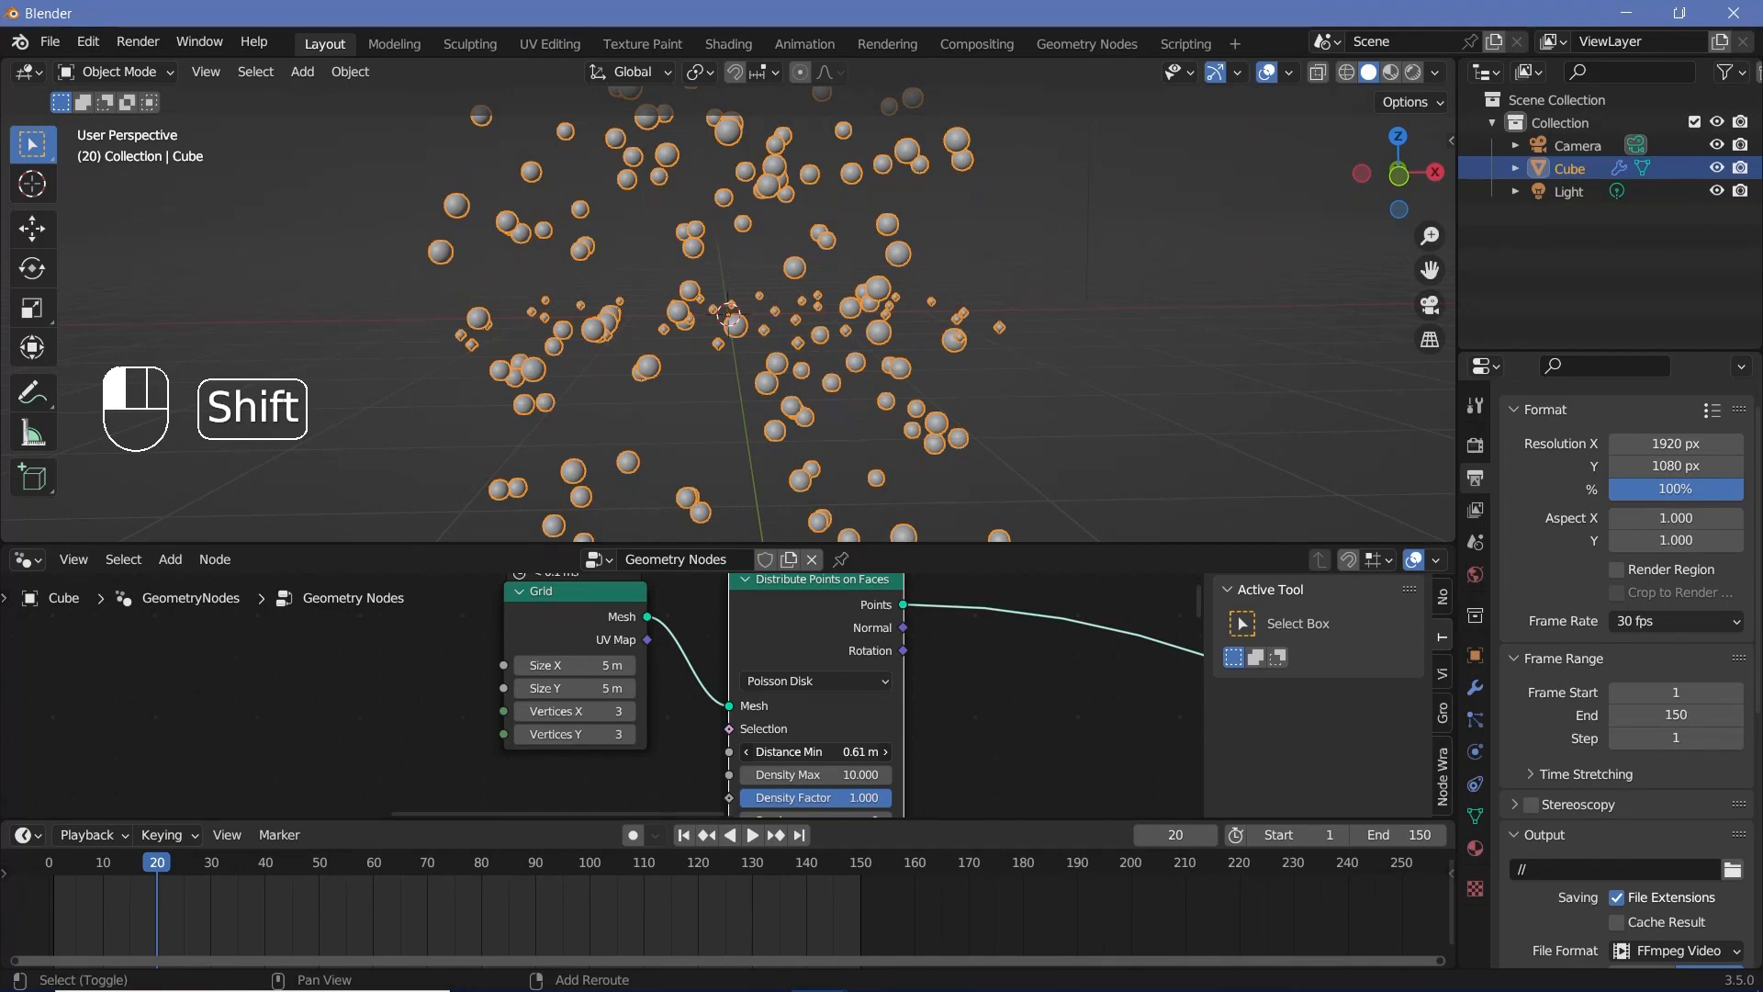
{"action": "left_click", "coordinate": [820, 751], "text": "shift"}
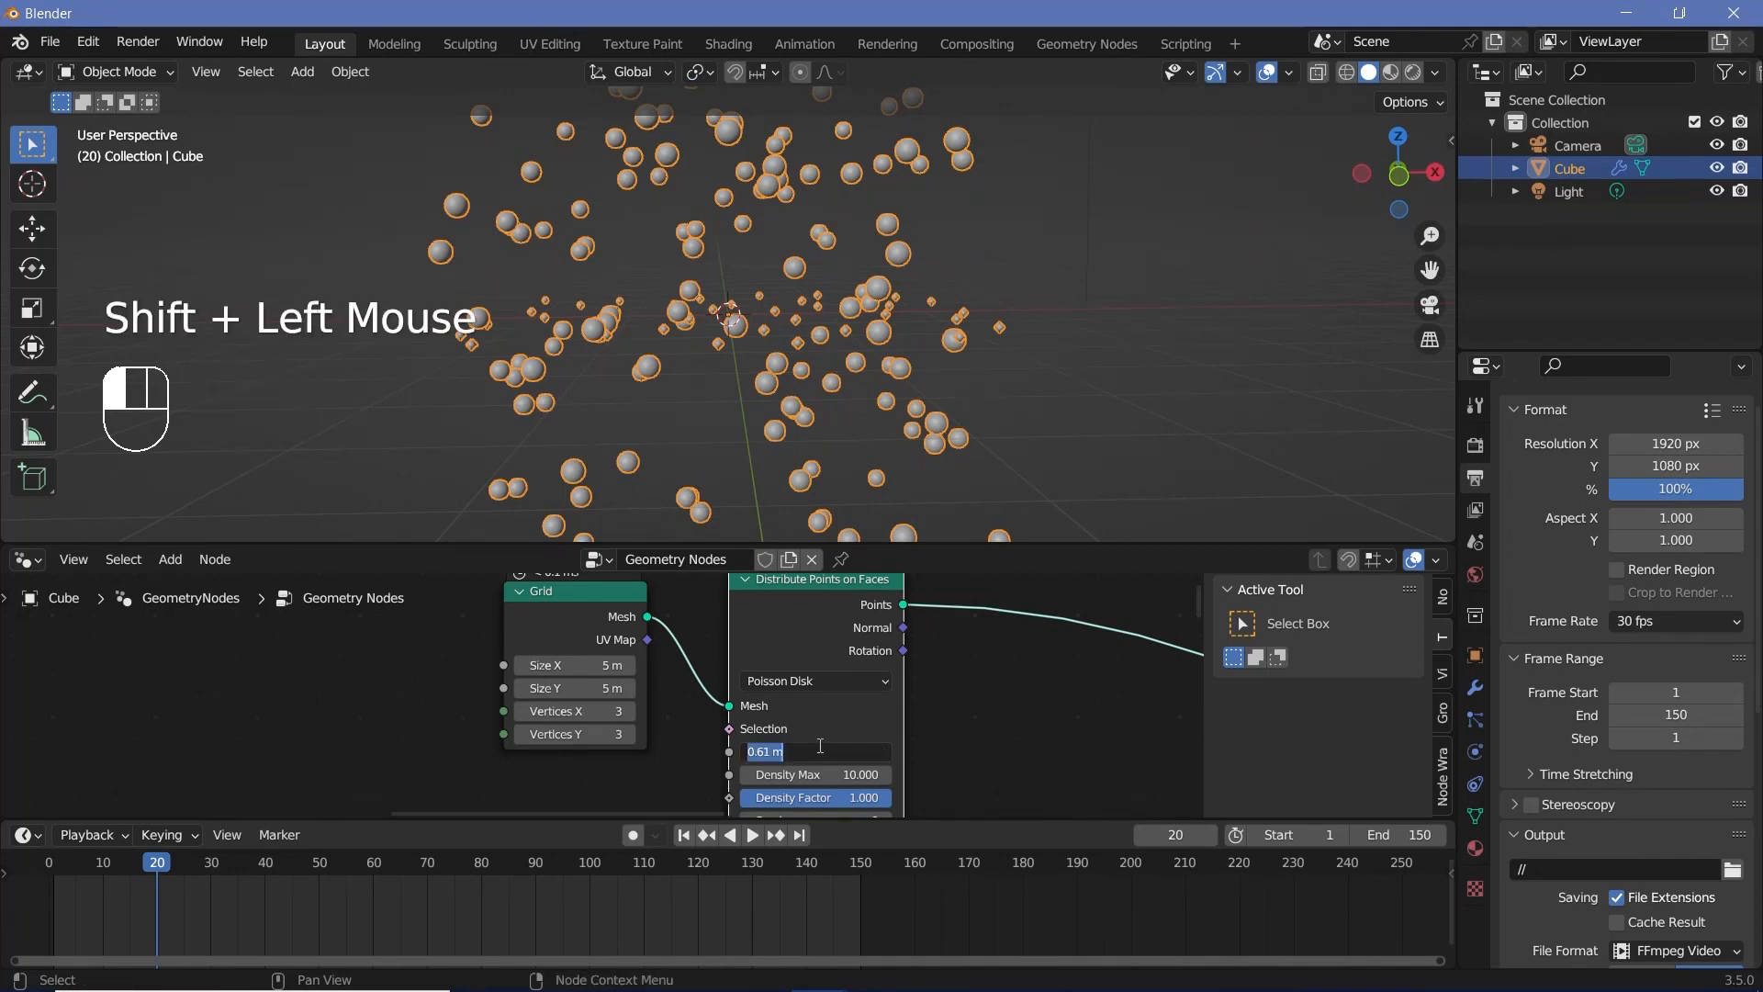
{"action": "type", "text": "0.75"}
{"action": "key", "text": "Return"}
Step: Move the Grid and Distribute Points on Faces nodes together farther left
{"action": "scroll", "coordinate": [760, 439], "scroll_direction": "down", "scroll_amount": 4}
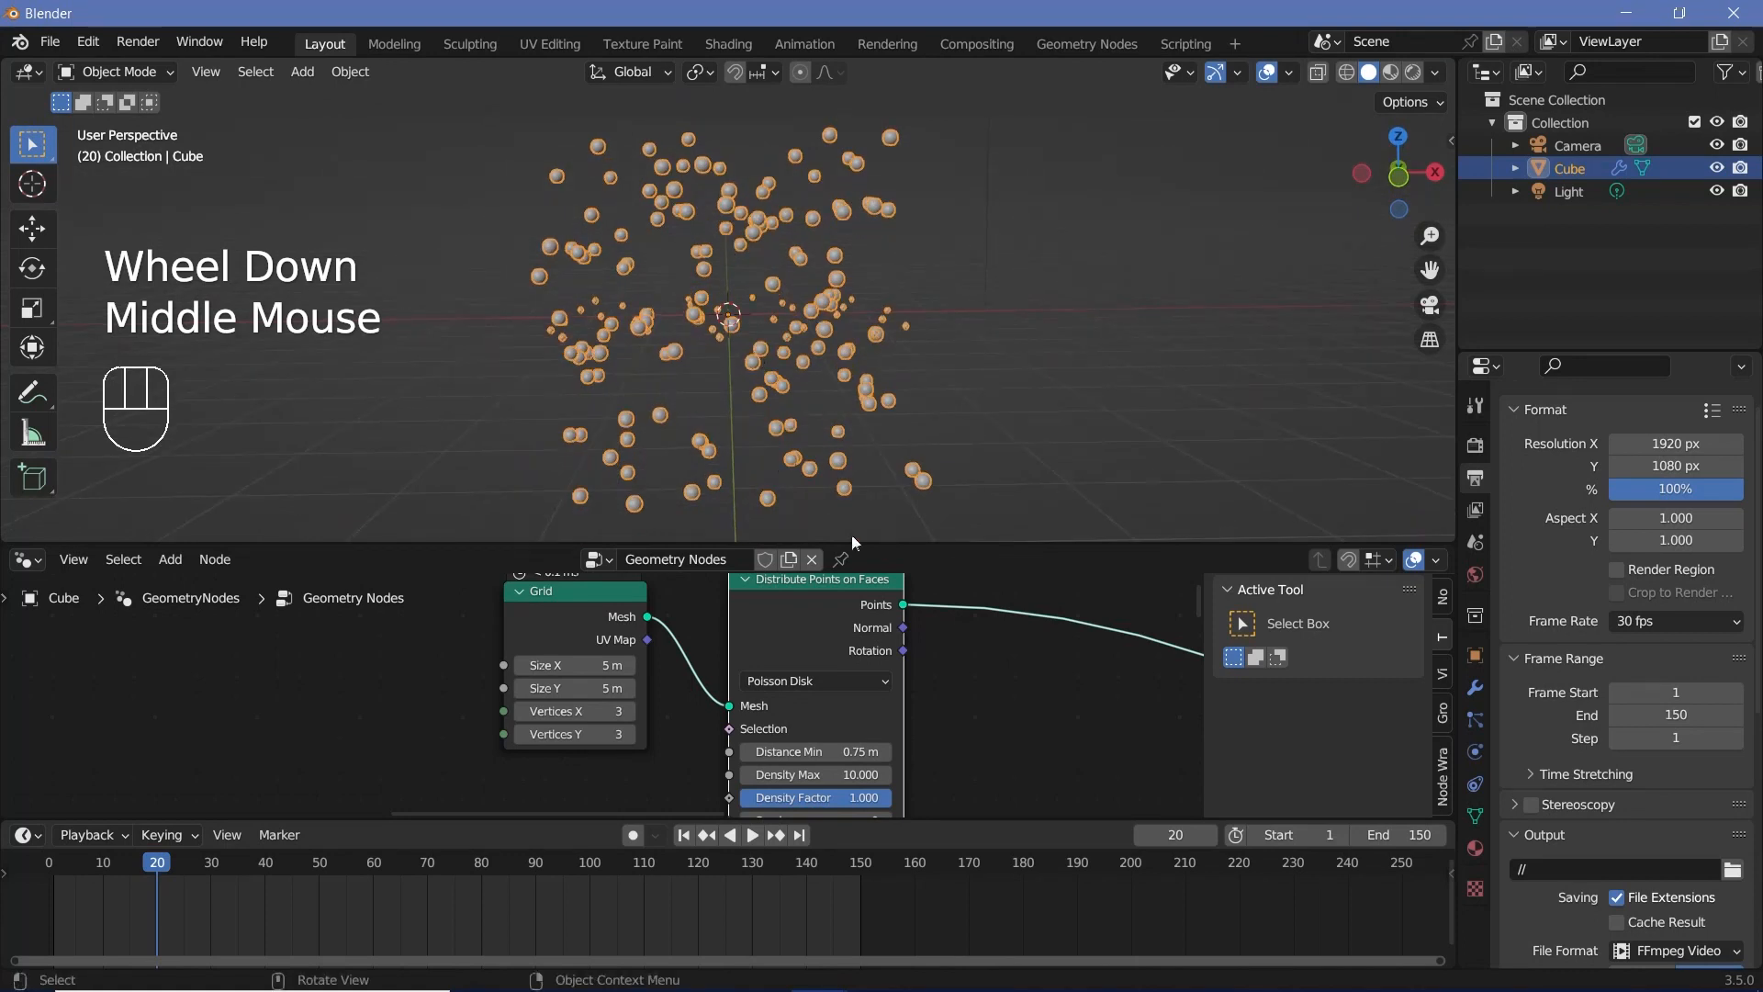
{"action": "scroll", "coordinate": [698, 625], "scroll_direction": "down", "scroll_amount": 2}
{"action": "left_click_drag", "start_coordinate": [498, 614], "coordinate": [731, 667]}
{"action": "left_click_drag", "start_coordinate": [723, 663], "coordinate": [507, 643]}
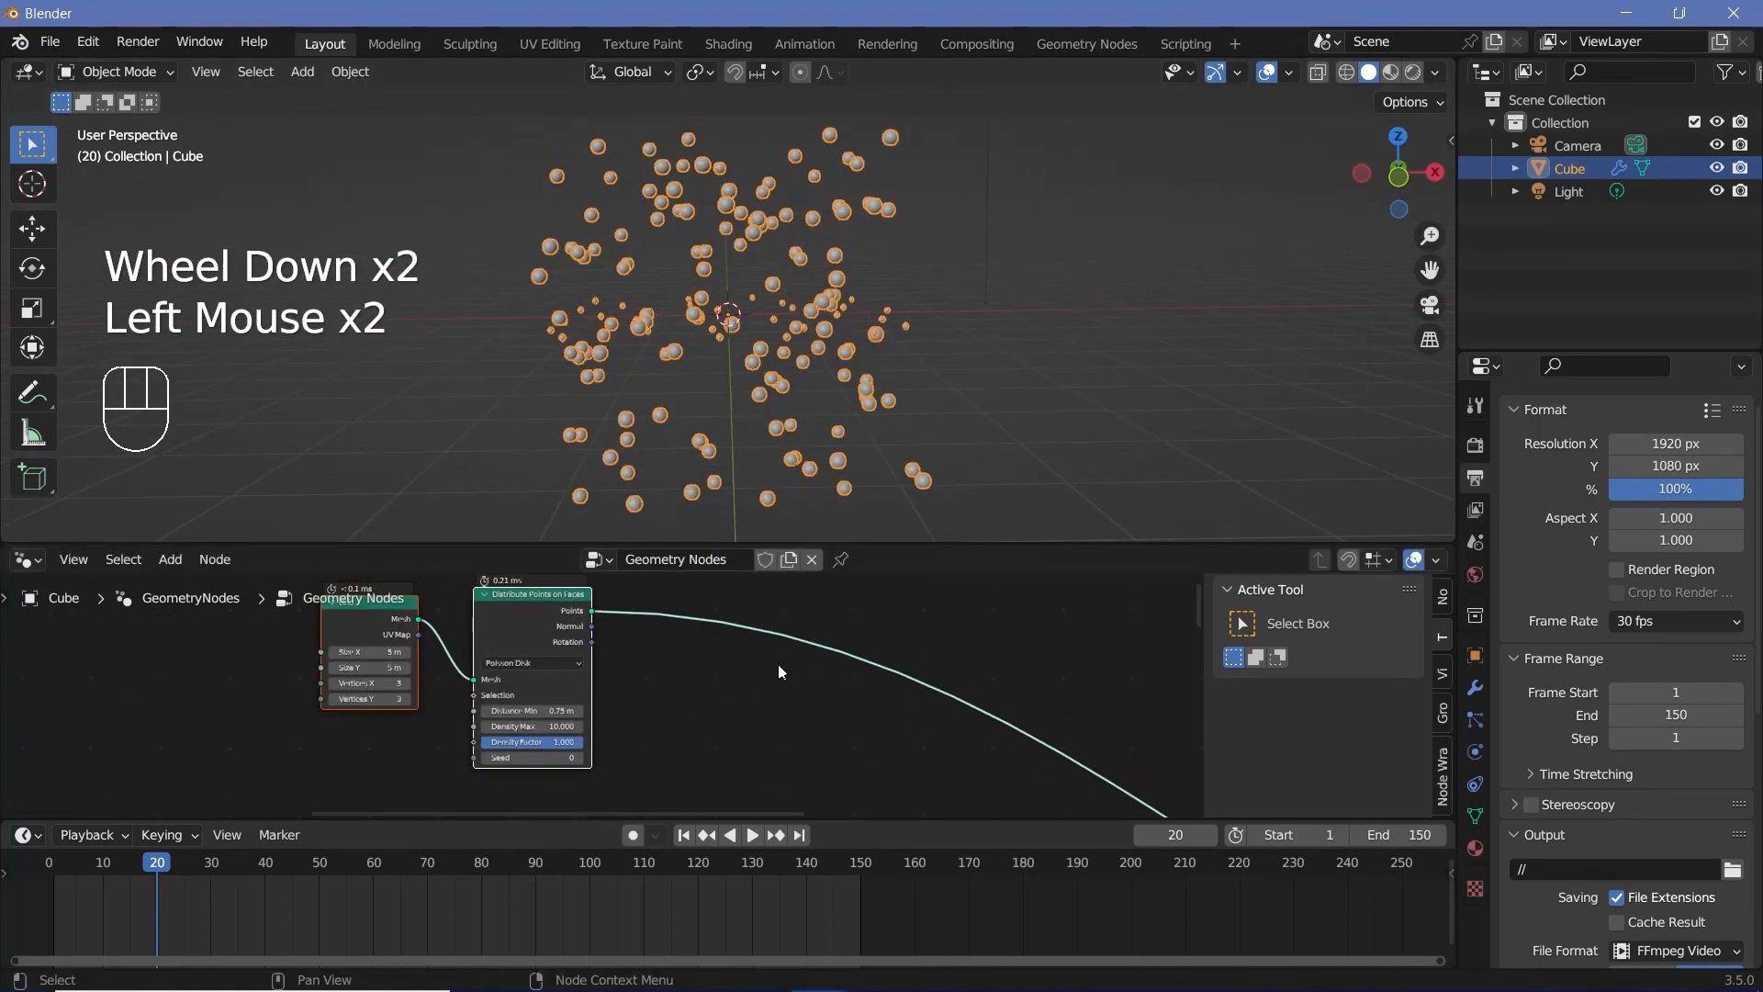
Step: Insert an Instance on Points node on the link after Distribute Points on Faces
{"action": "middle_click_drag", "start_coordinate": [779, 664], "coordinate": [697, 668]}
{"action": "scroll", "coordinate": [720, 728], "scroll_direction": "down", "scroll_amount": 2}
{"action": "middle_click_drag", "start_coordinate": [720, 727], "coordinate": [835, 724]}
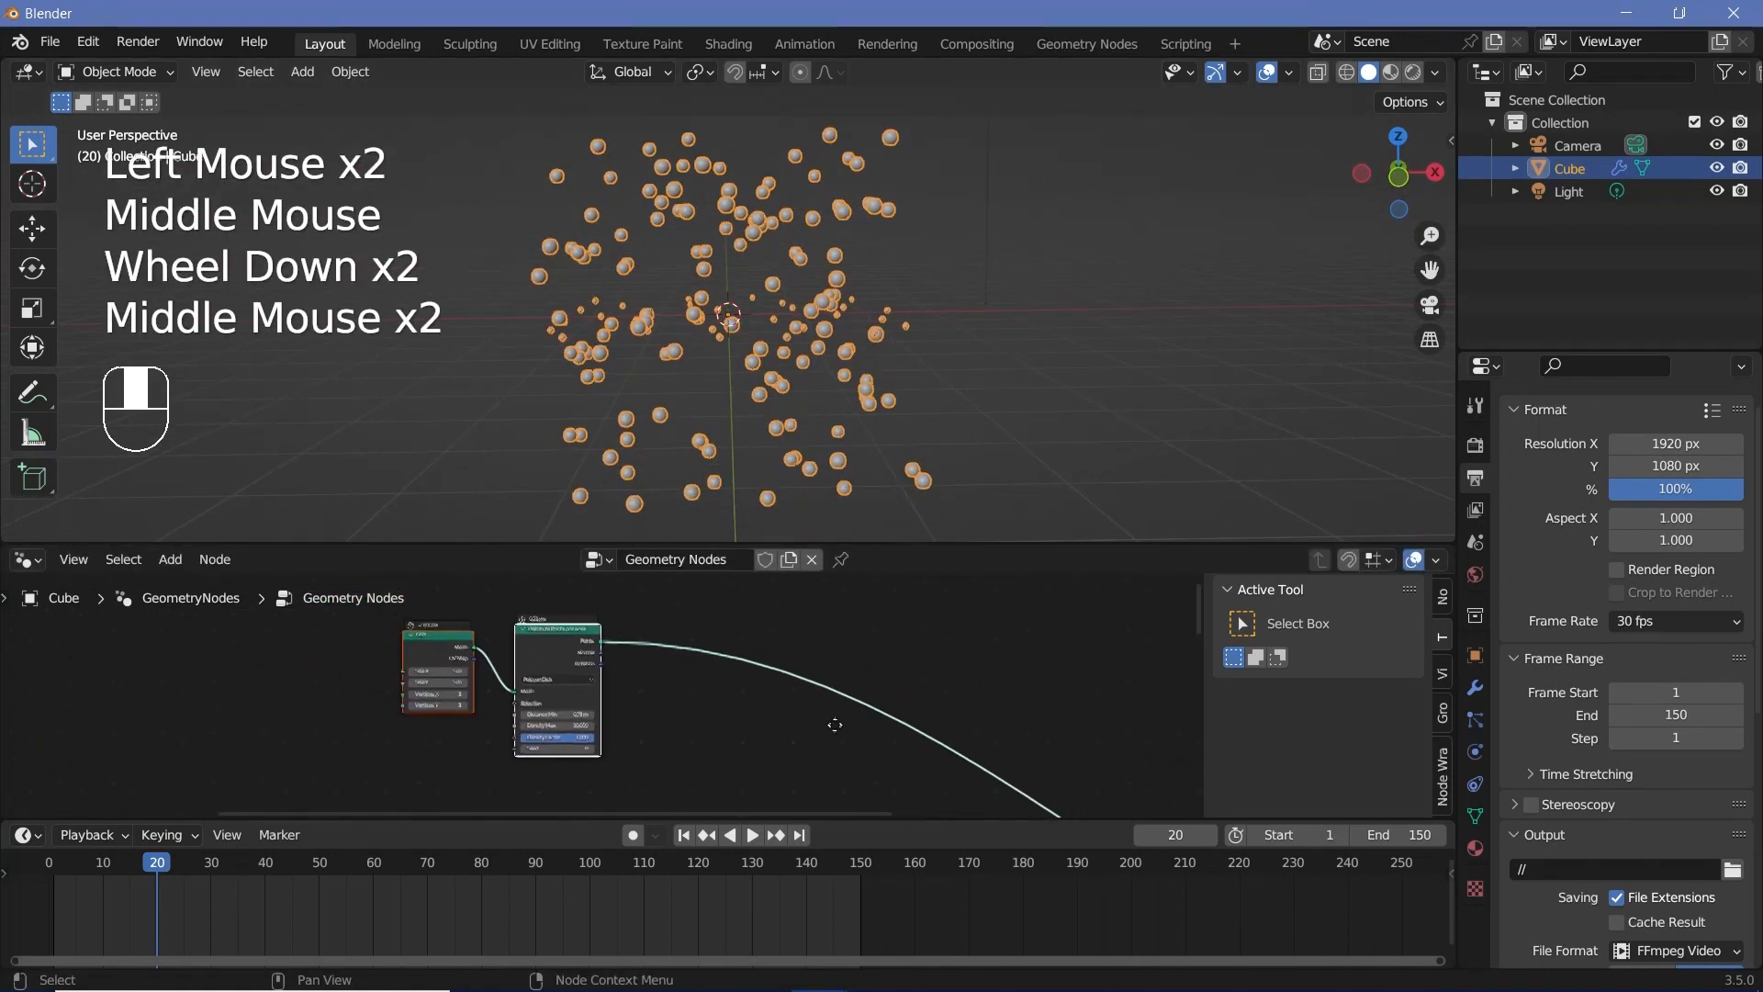
{"action": "key", "text": "shift+a"}
{"action": "mouse_move", "coordinate": [749, 559]}
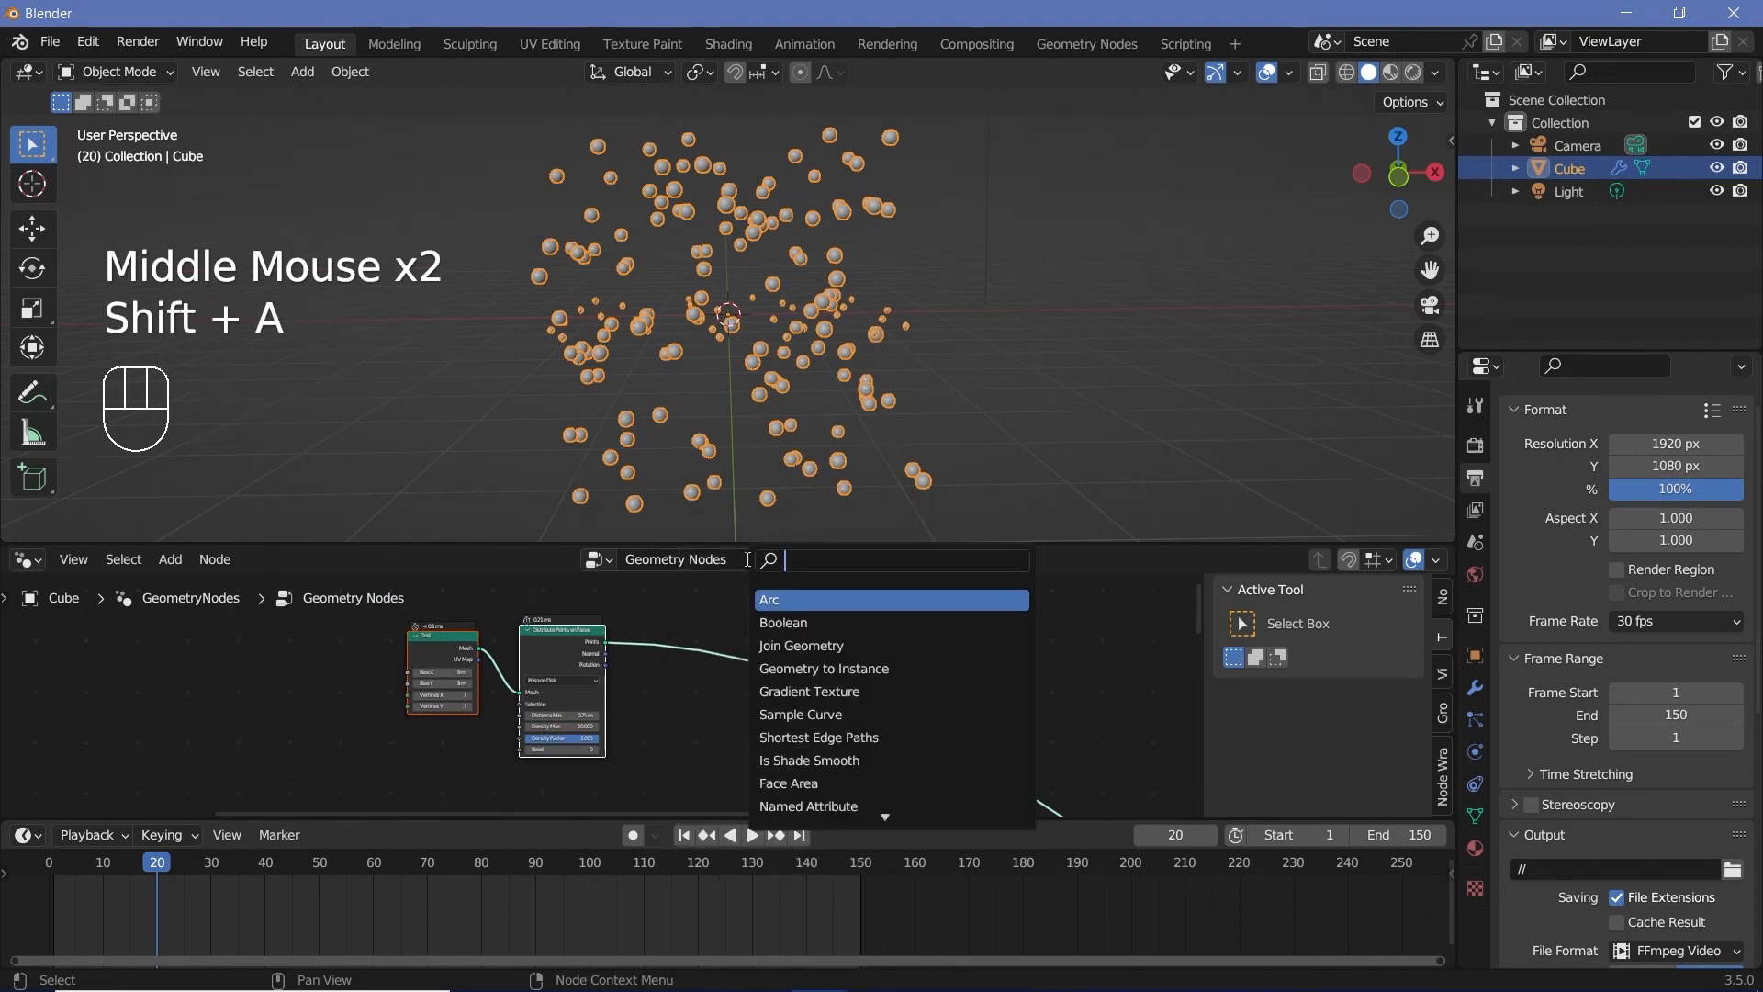
{"action": "type", "text": "instance"}
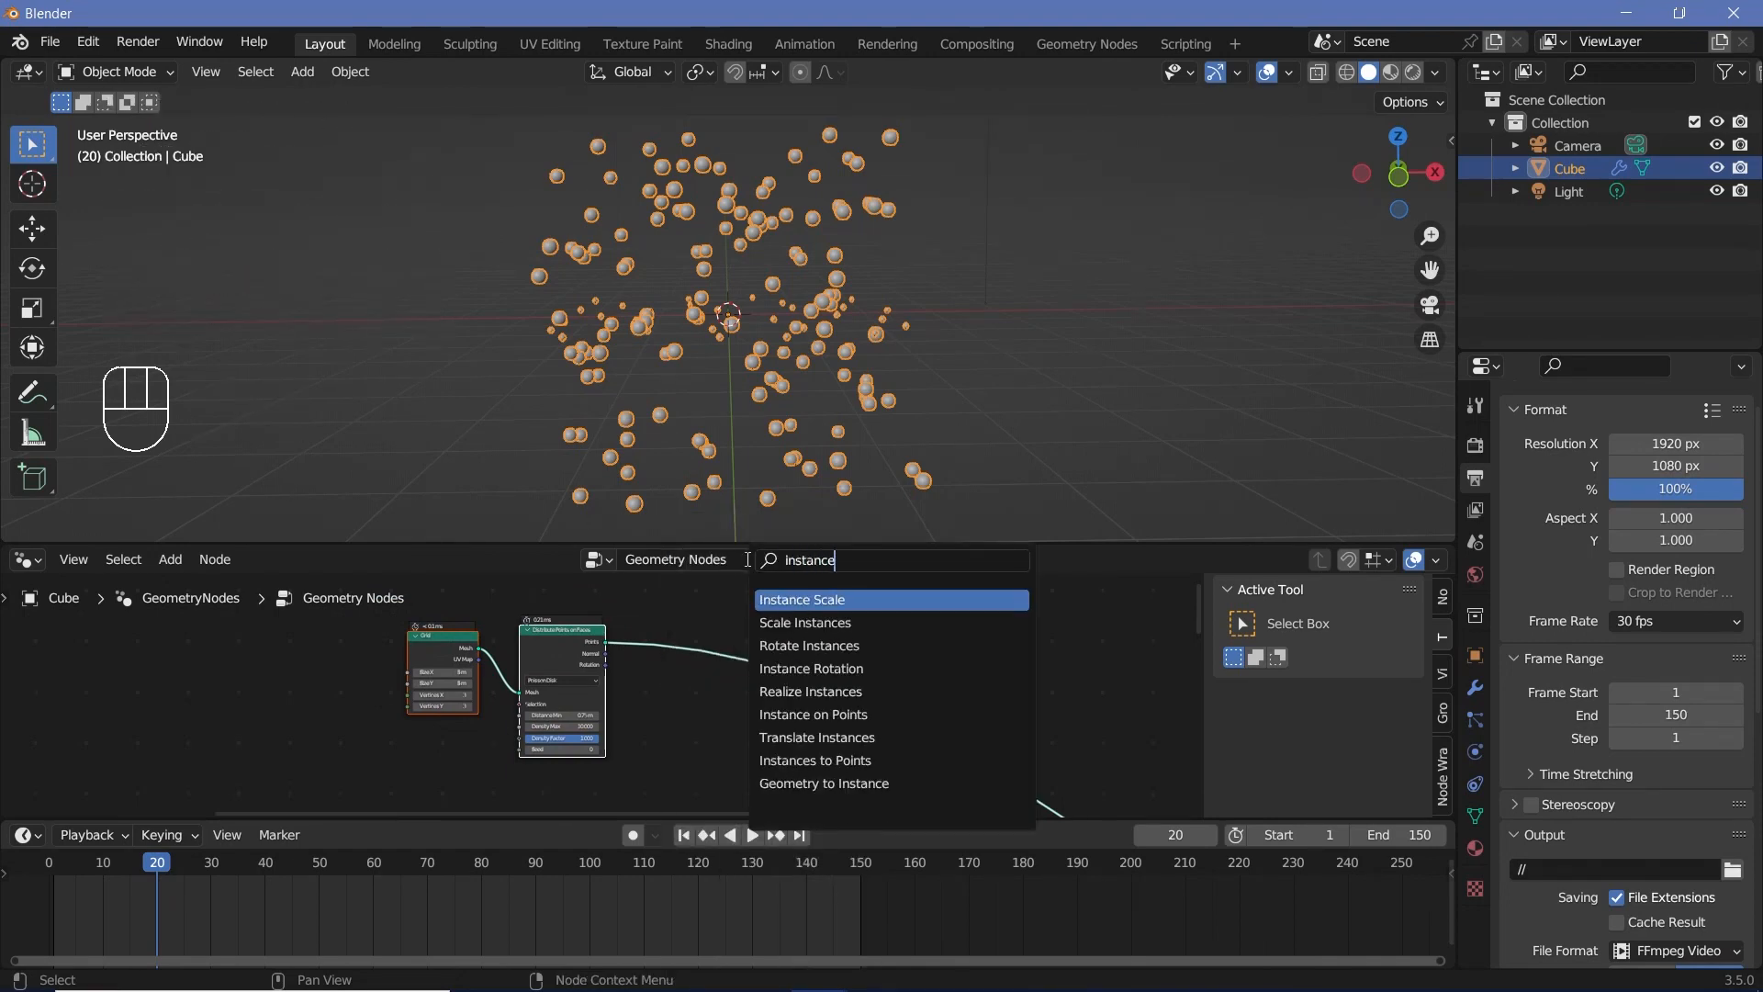
{"action": "type", "text": " on"}
{"action": "key", "text": "Return"}
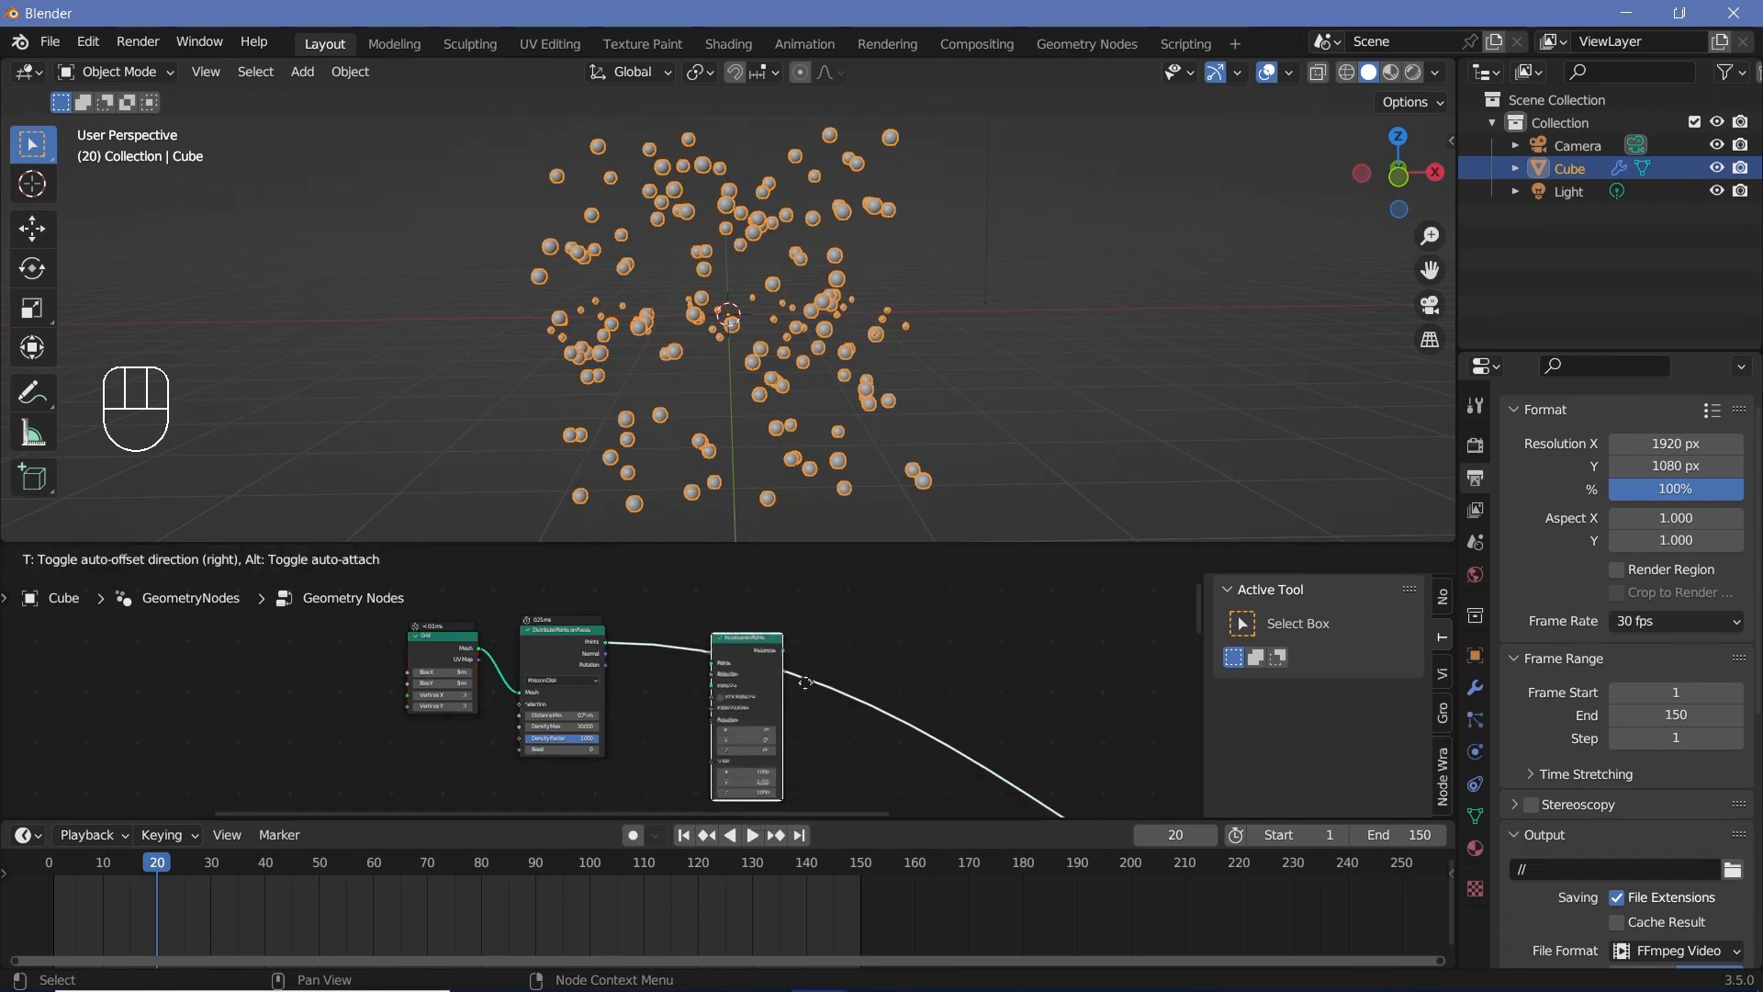
{"action": "left_click", "coordinate": [805, 670]}
Step: Add a Mesh Line node below the chain and connect its Mesh output to the Instance input of Instance on Points
{"action": "middle_click_drag", "start_coordinate": [697, 725], "coordinate": [850, 701]}
{"action": "key", "text": "shift+a"}
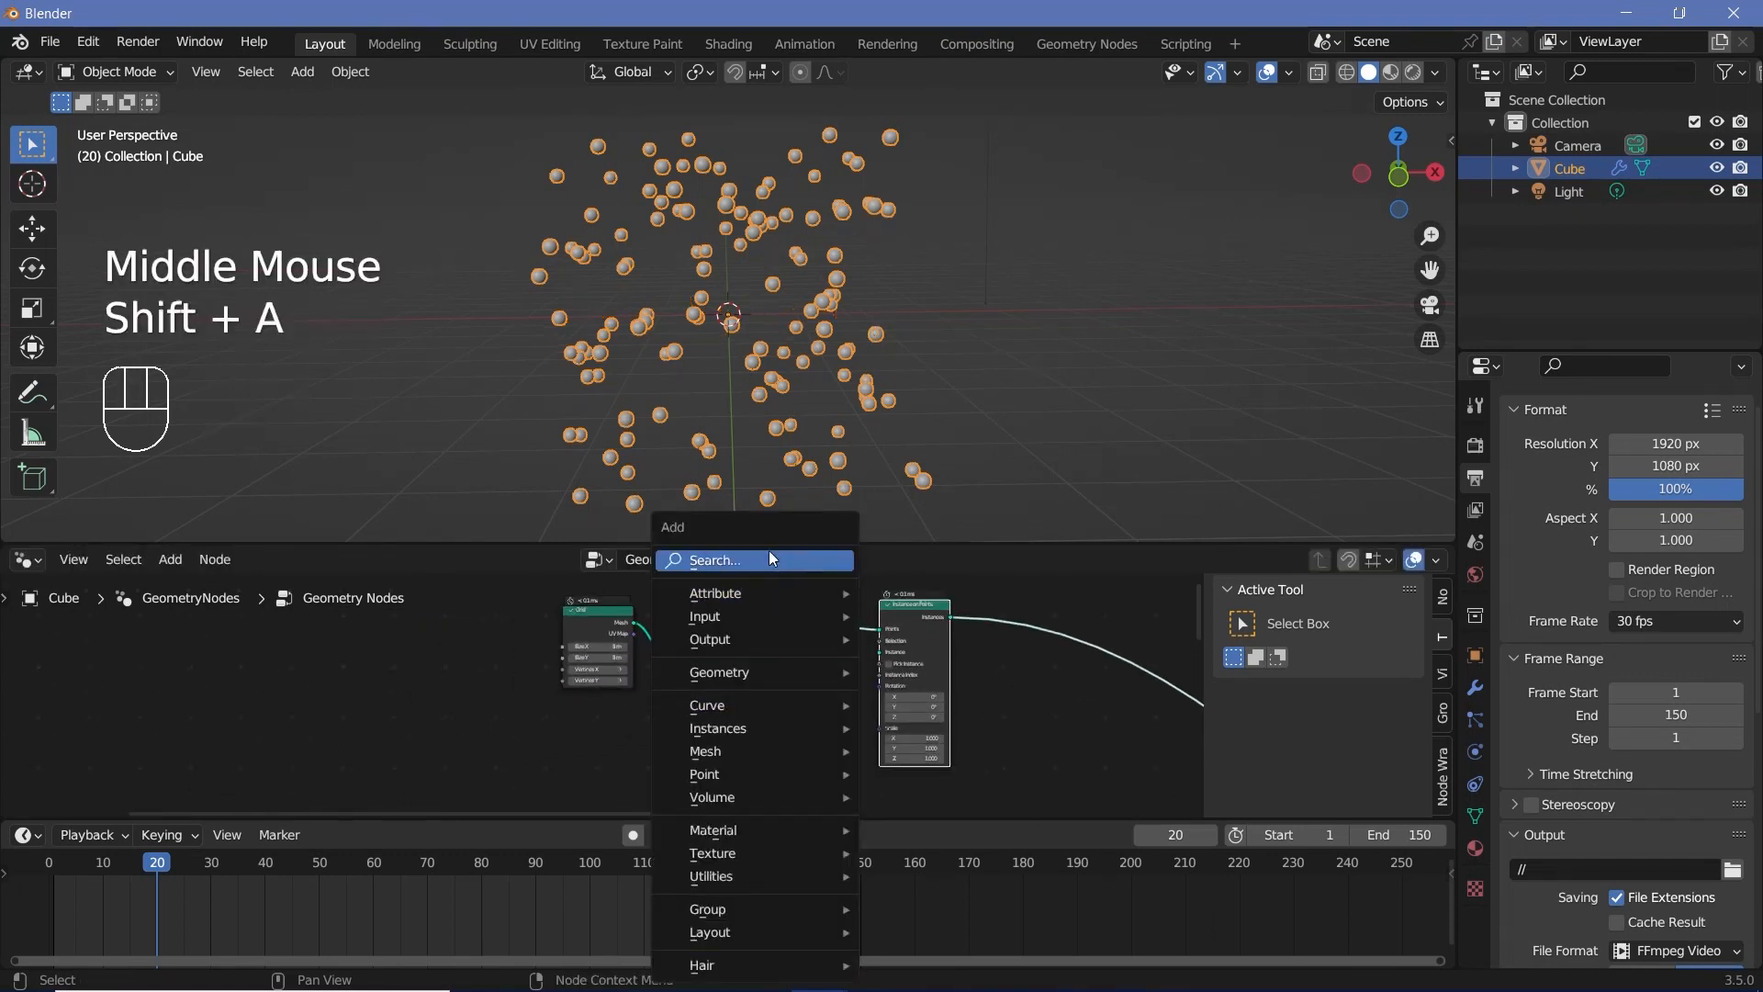
{"action": "left_click", "coordinate": [769, 549]}
{"action": "type", "text": "mesh"}
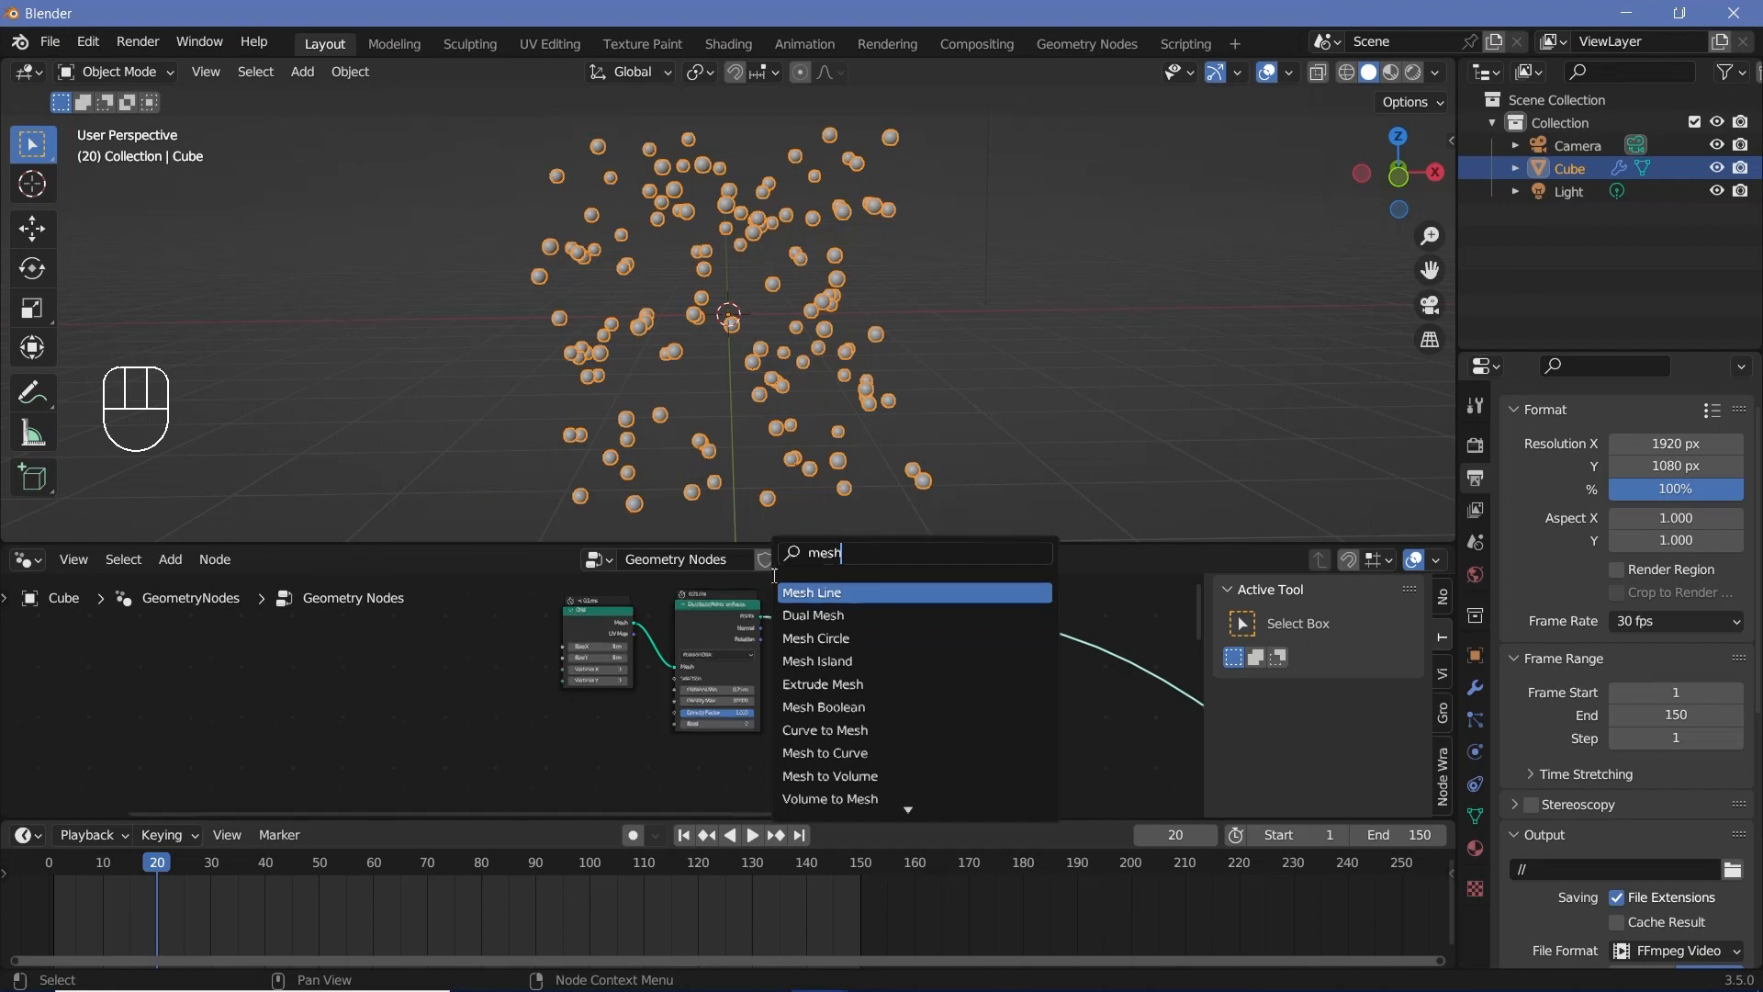
{"action": "key", "text": "Return"}
{"action": "scroll", "coordinate": [925, 727], "scroll_direction": "up", "scroll_amount": 2}
{"action": "left_click_drag", "start_coordinate": [926, 721], "coordinate": [953, 641]}
{"action": "scroll", "coordinate": [688, 367], "scroll_direction": "down", "scroll_amount": 2}
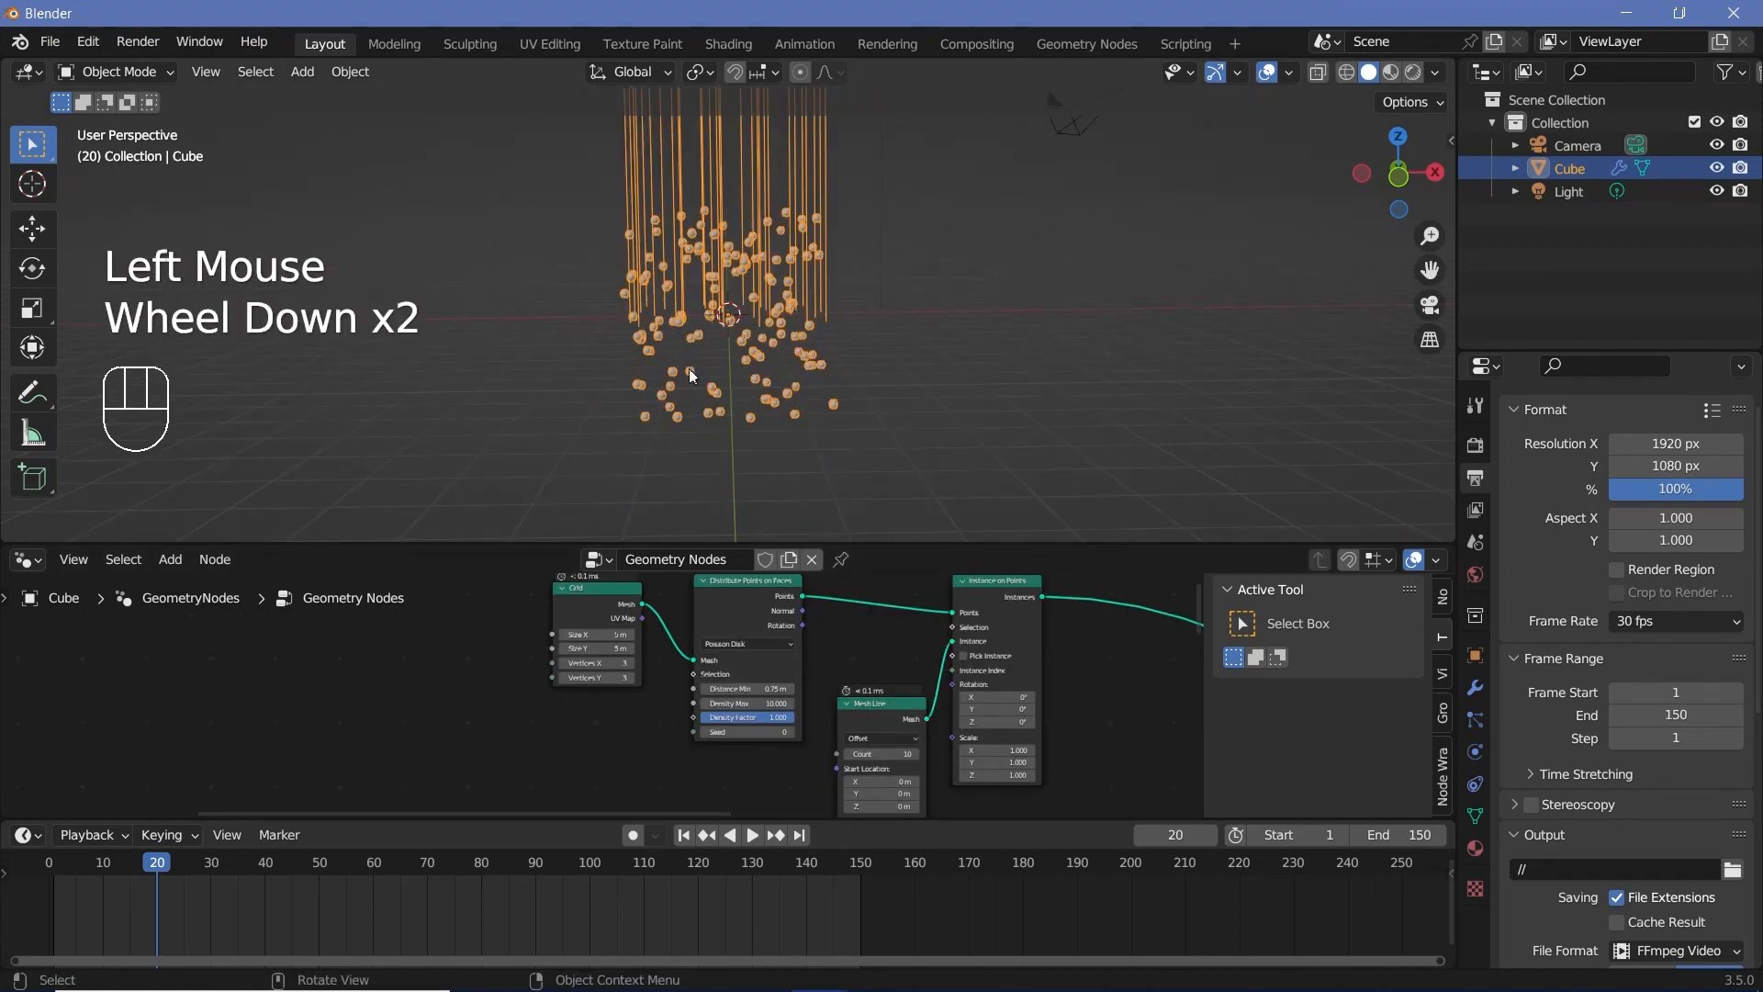
Step: Change the Mesh Line node's mode to End Points
{"action": "scroll", "coordinate": [753, 313], "scroll_direction": "down", "scroll_amount": 2}
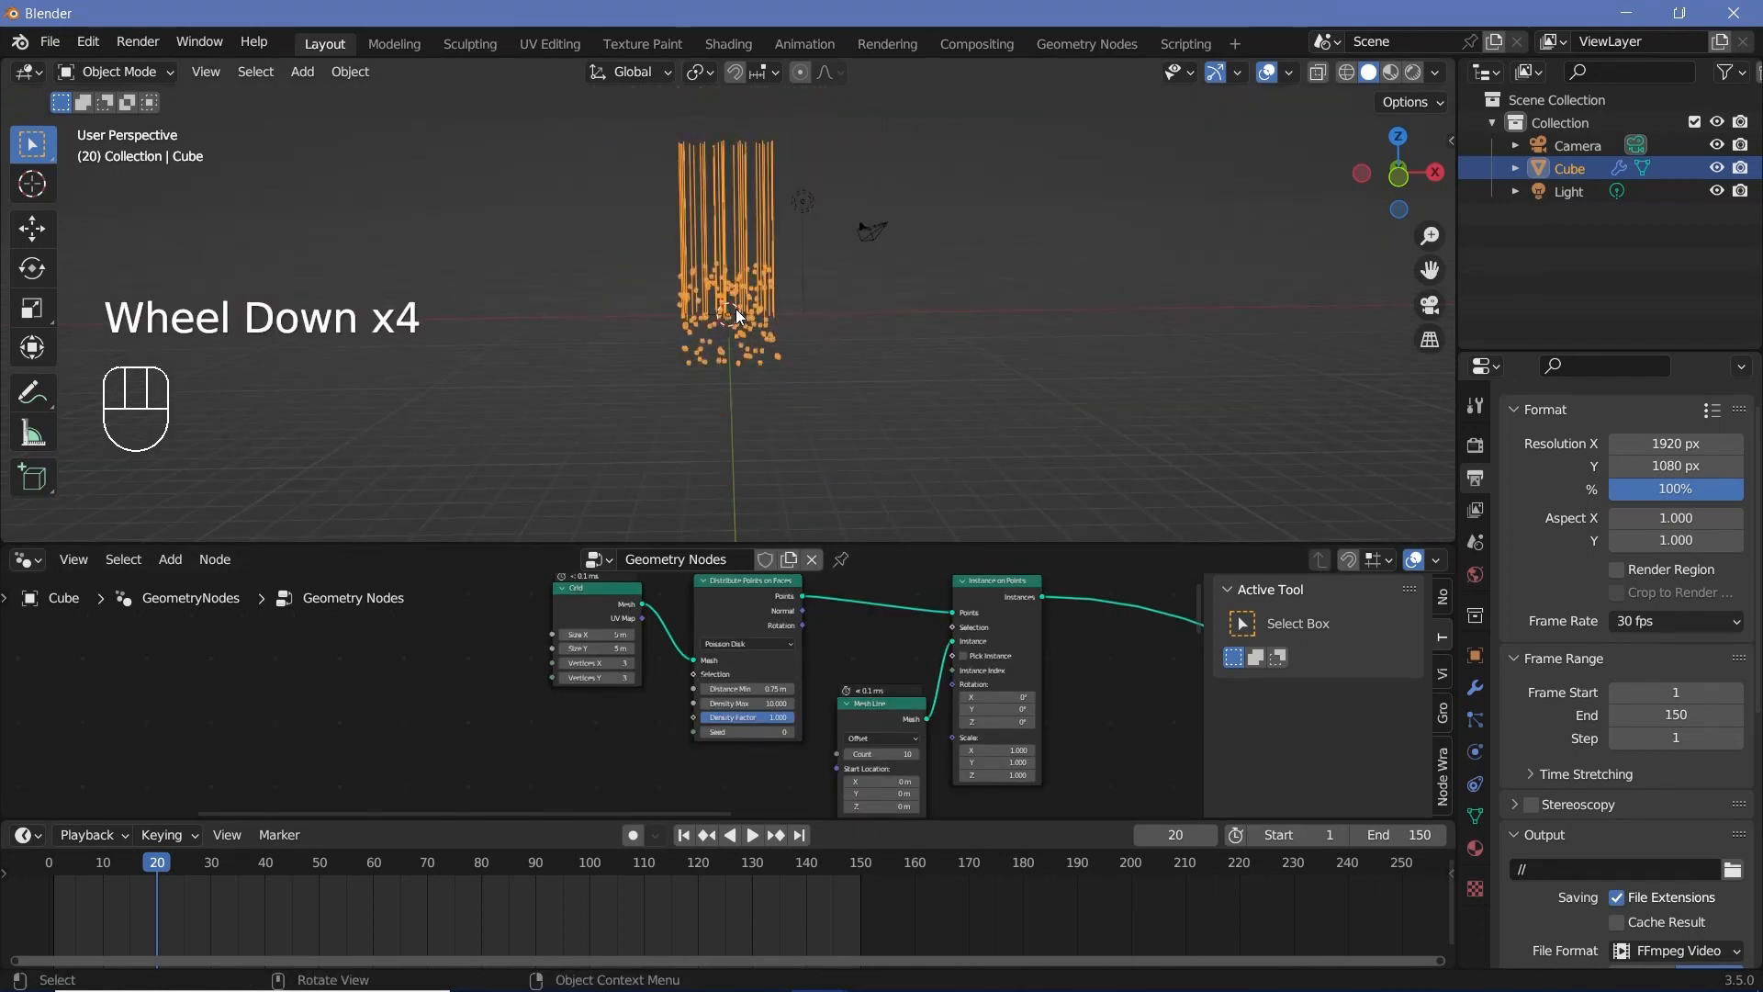
{"action": "scroll", "coordinate": [884, 679], "scroll_direction": "up", "scroll_amount": 3}
{"action": "middle_click_drag", "start_coordinate": [883, 680], "coordinate": [745, 626]}
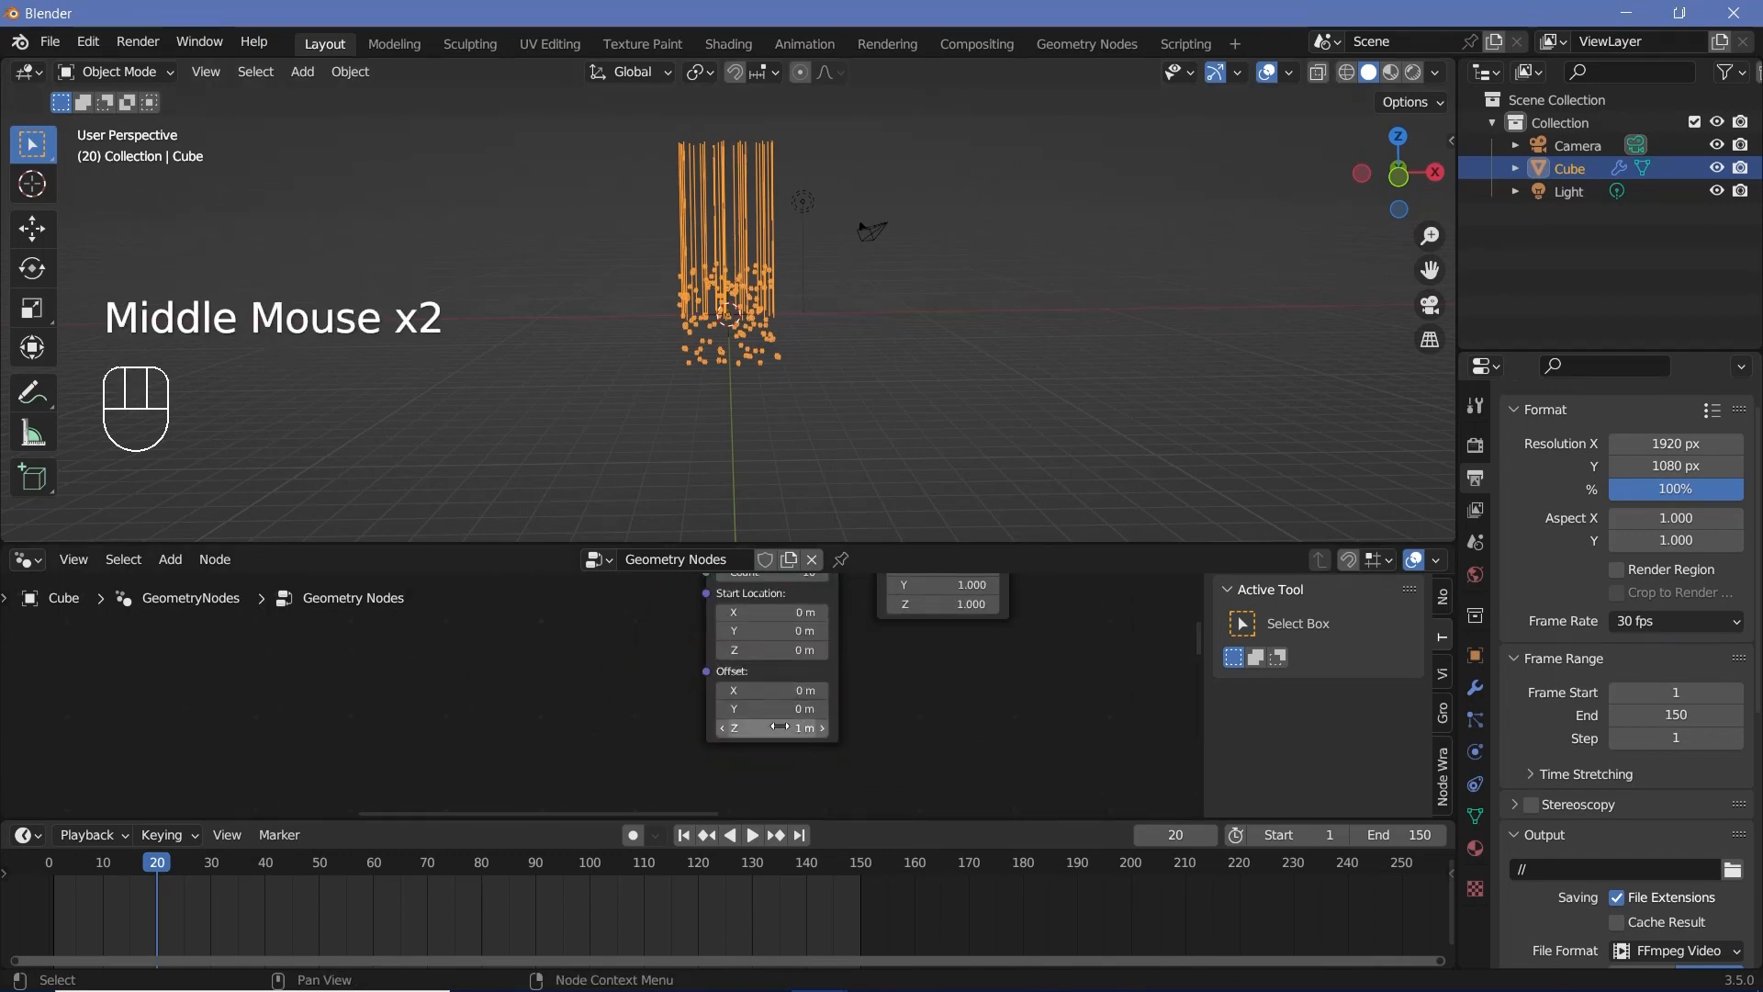
{"action": "middle_click_drag", "start_coordinate": [786, 734], "coordinate": [779, 766]}
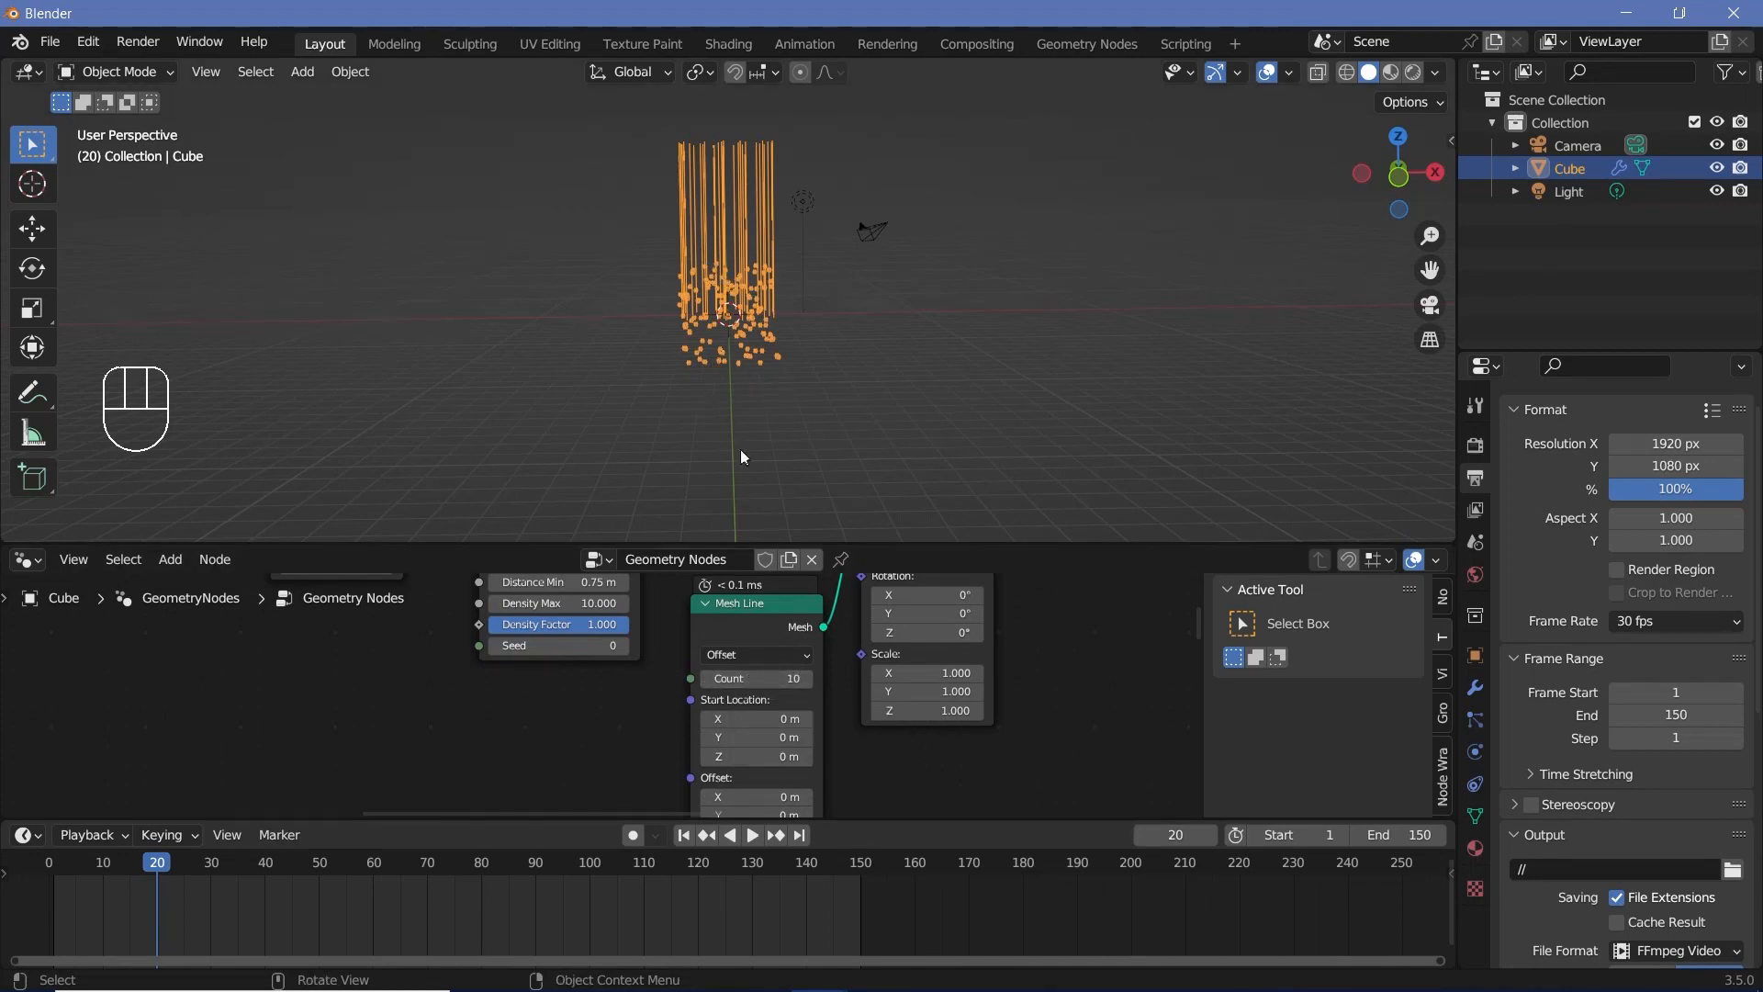
{"action": "left_click", "coordinate": [751, 656]}
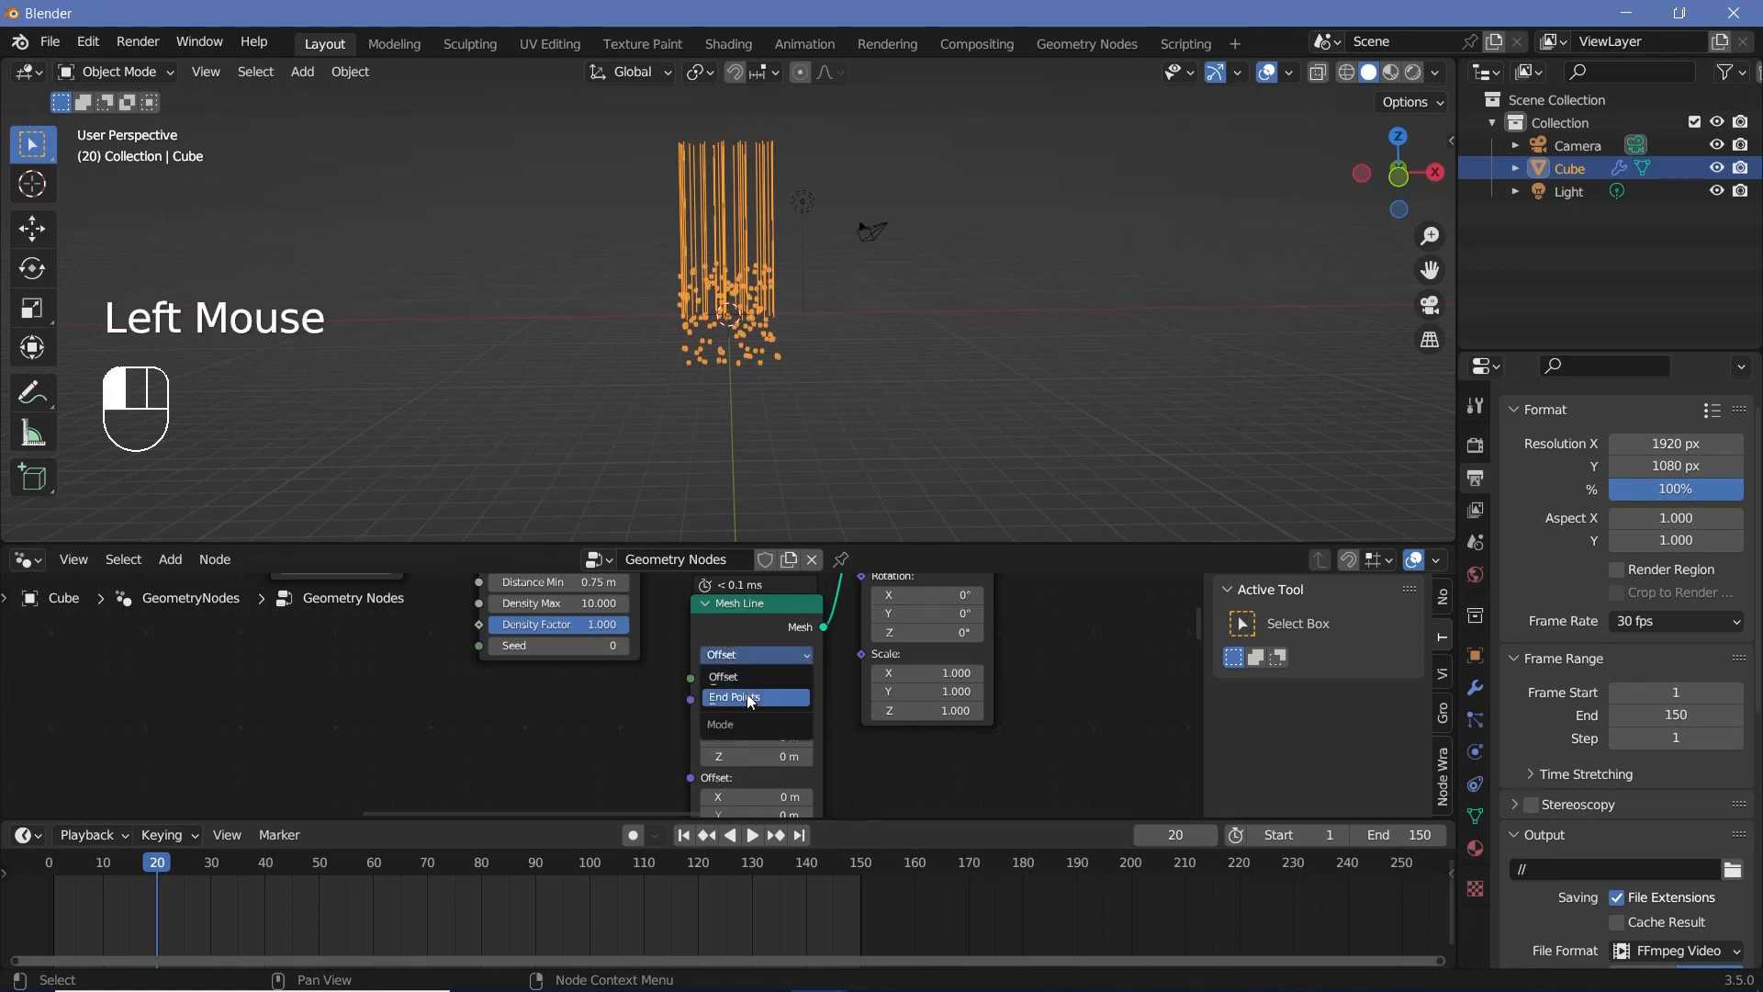
{"action": "left_click", "coordinate": [751, 698]}
Step: Set the Mesh Line's Start Location Z to -2.5 m and check the lines against the spheres
{"action": "scroll", "coordinate": [847, 720], "scroll_direction": "up", "scroll_amount": 3}
{"action": "middle_click_drag", "start_coordinate": [847, 720], "coordinate": [805, 605]}
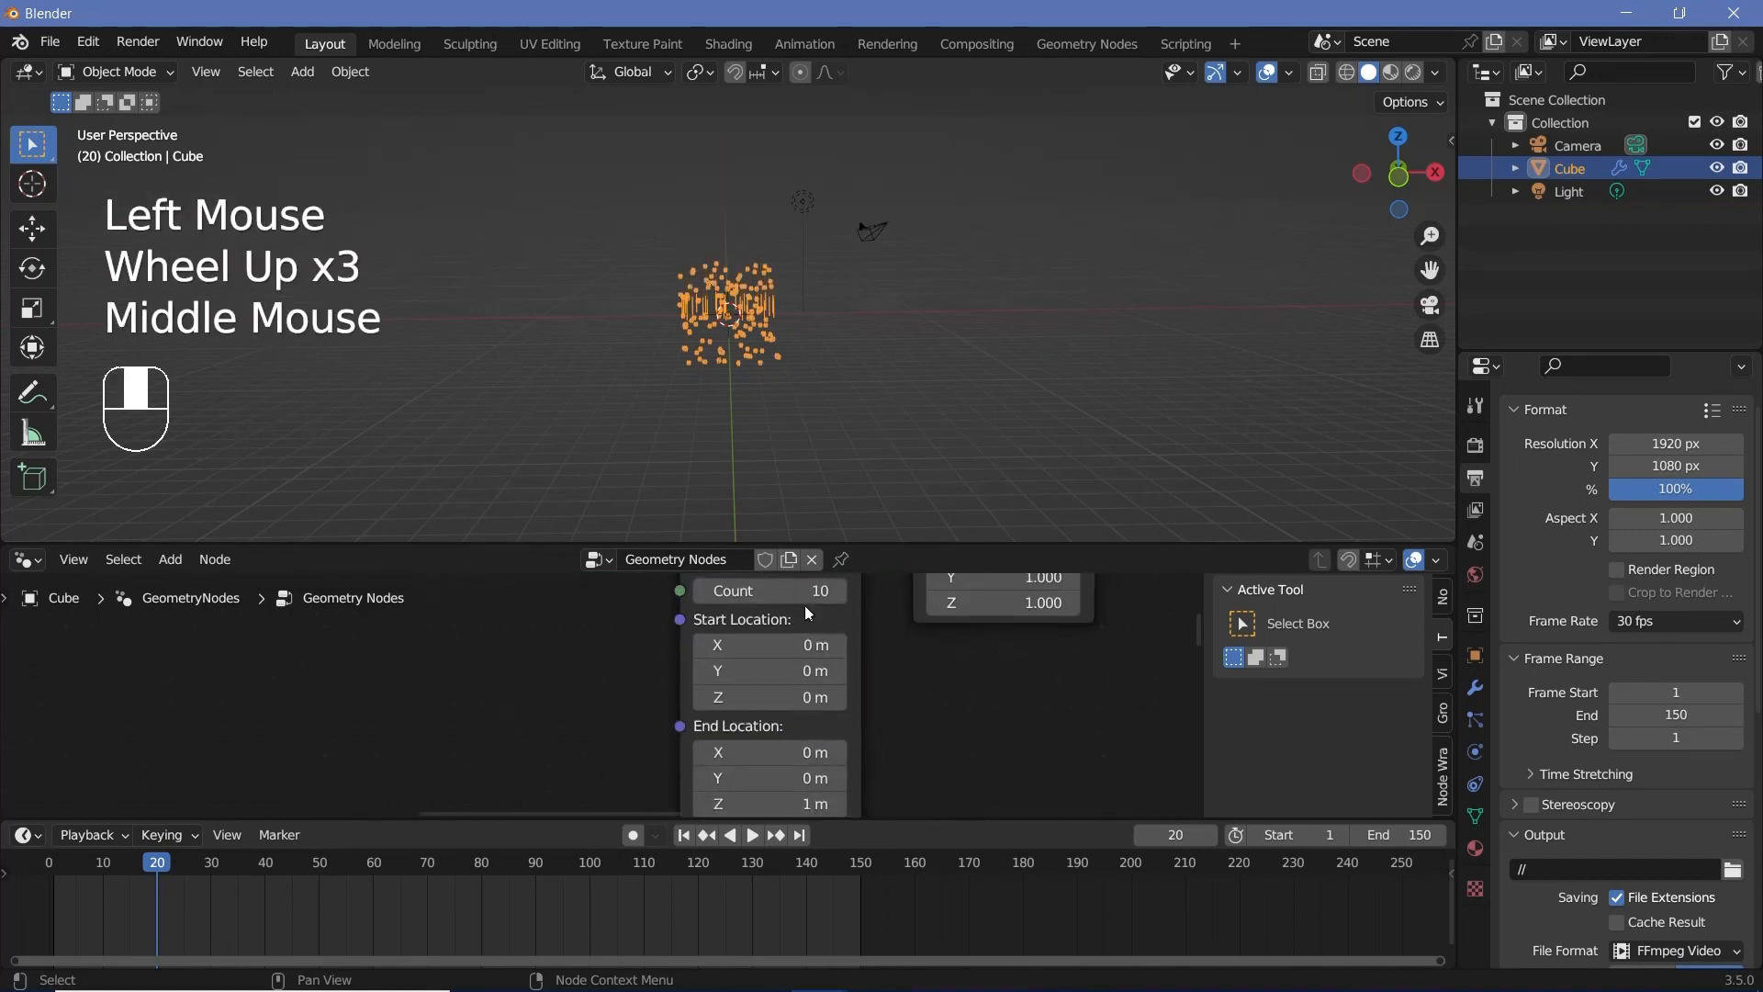
{"action": "left_click", "coordinate": [773, 698]}
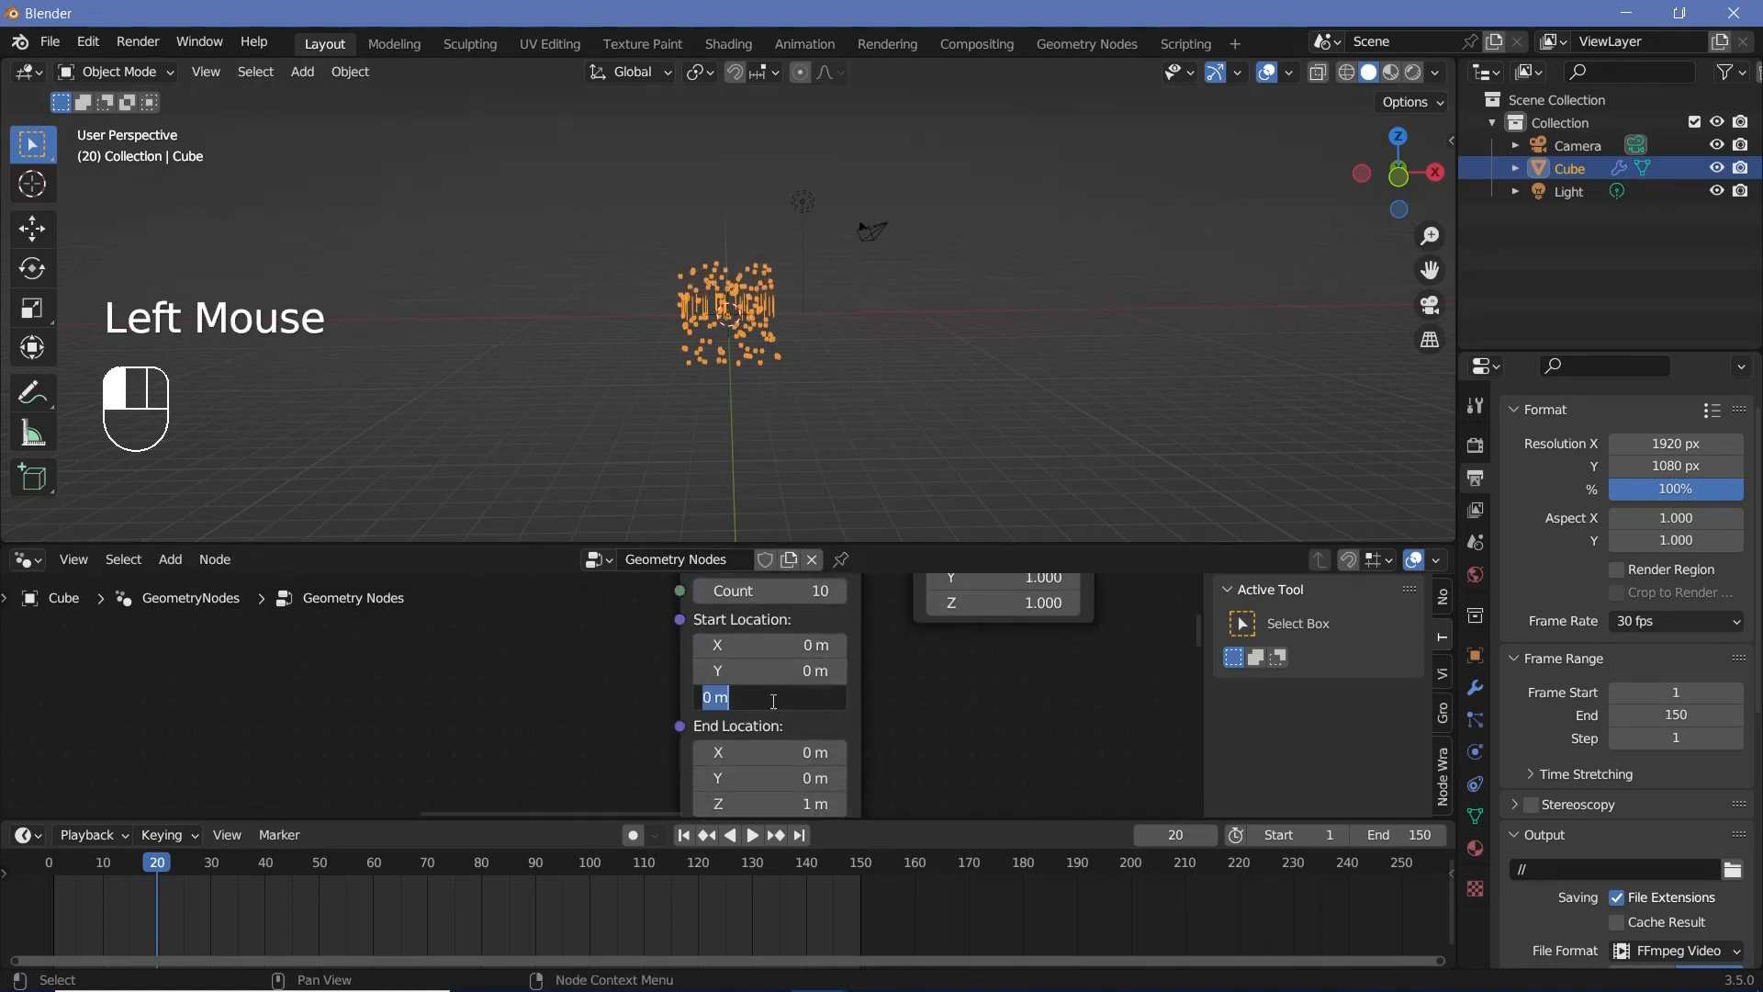
{"action": "type", "text": "-2.5"}
{"action": "key", "text": "Return"}
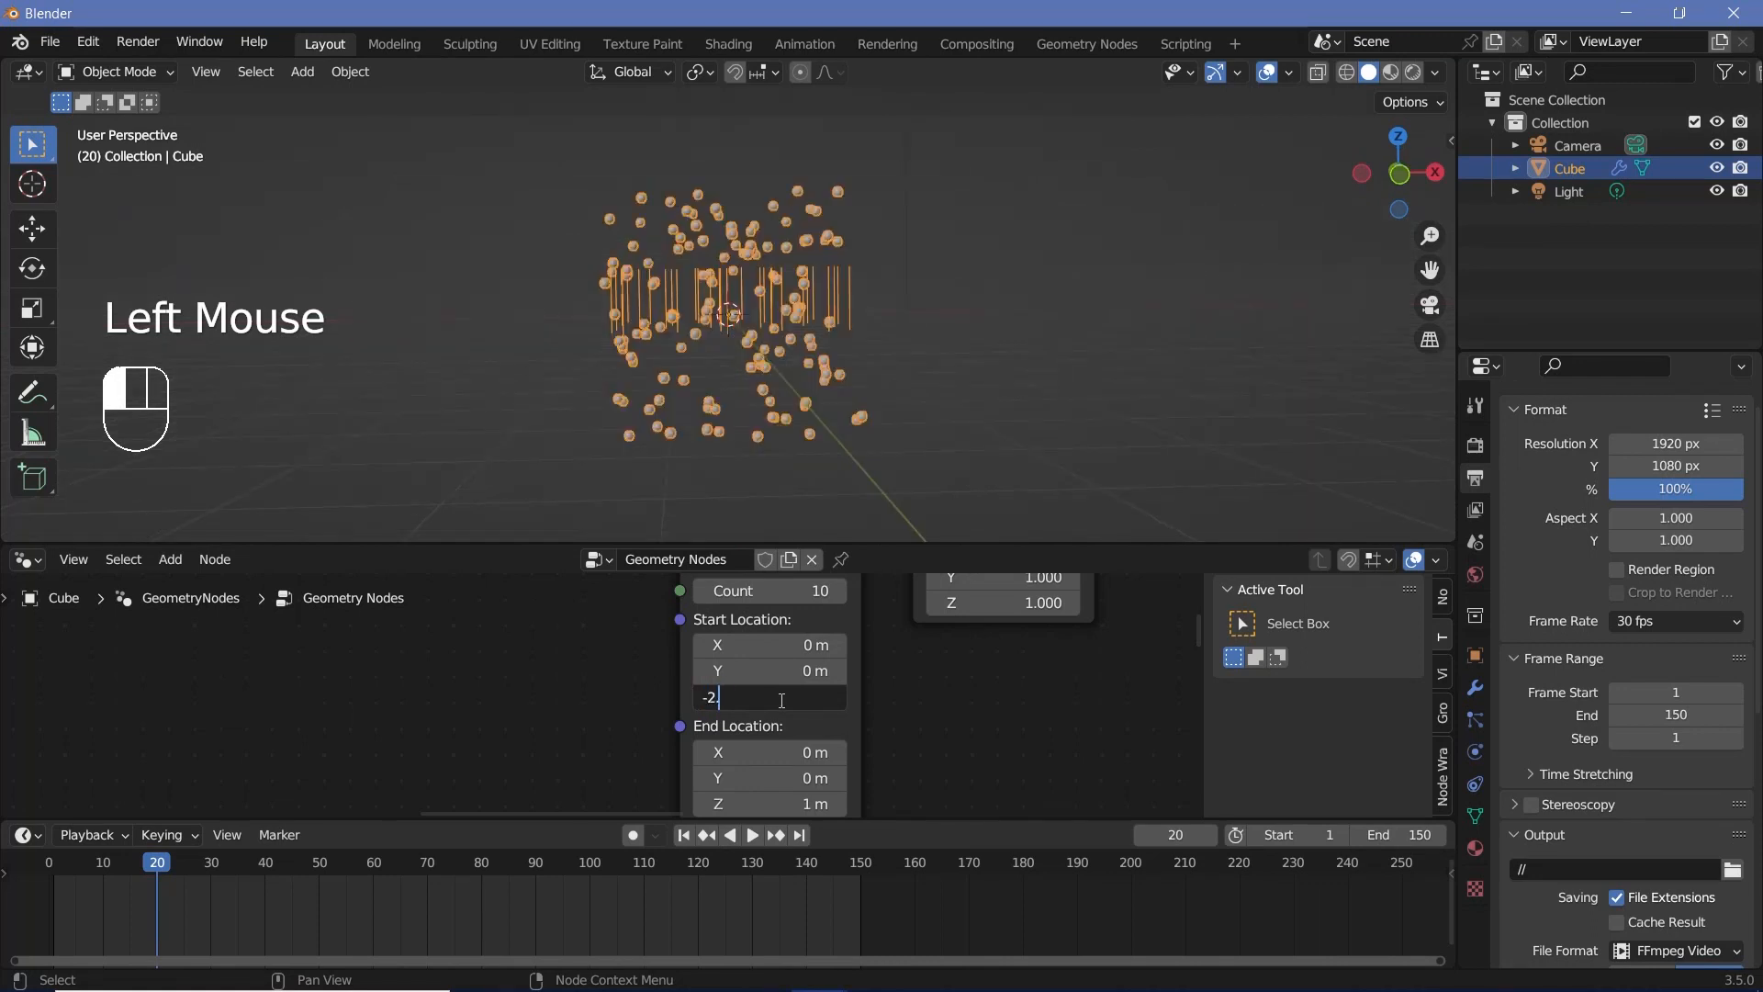
{"action": "middle_click_drag", "start_coordinate": [733, 473], "coordinate": [625, 454]}
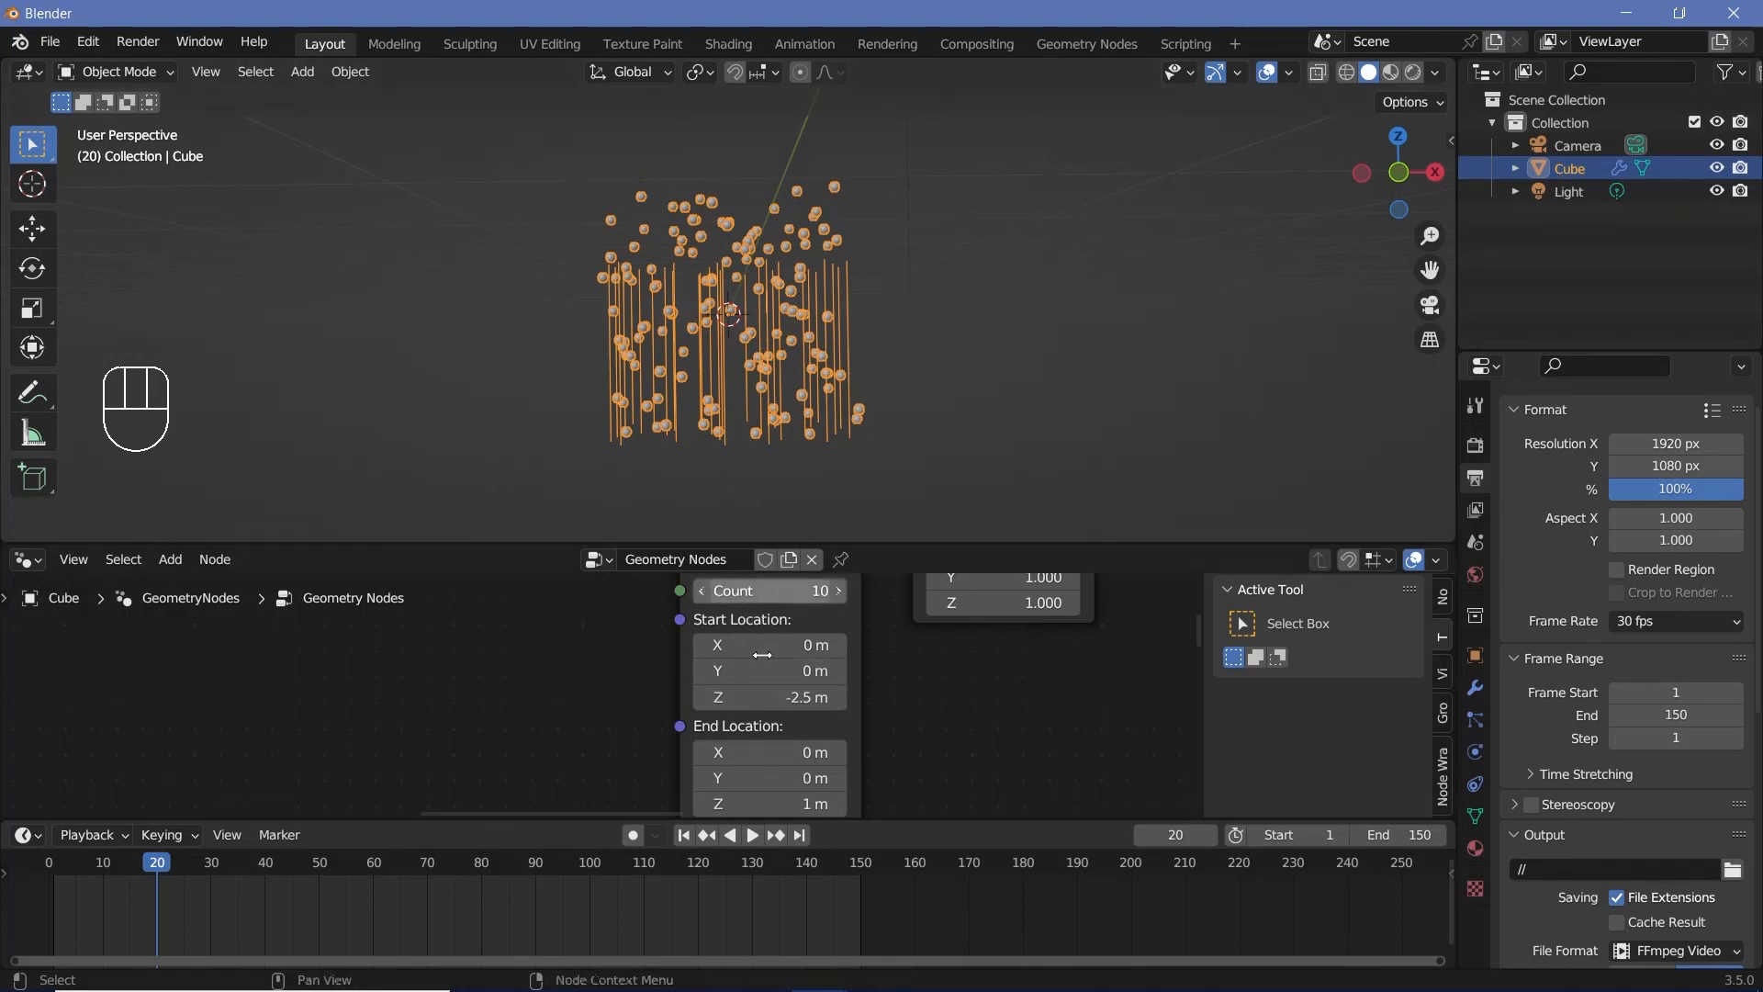
Step: Set the Mesh Line's Start Location Z to -3 m and its End Location Z to 3 m
{"action": "left_click", "coordinate": [784, 700]}
{"action": "type", "text": "-"}
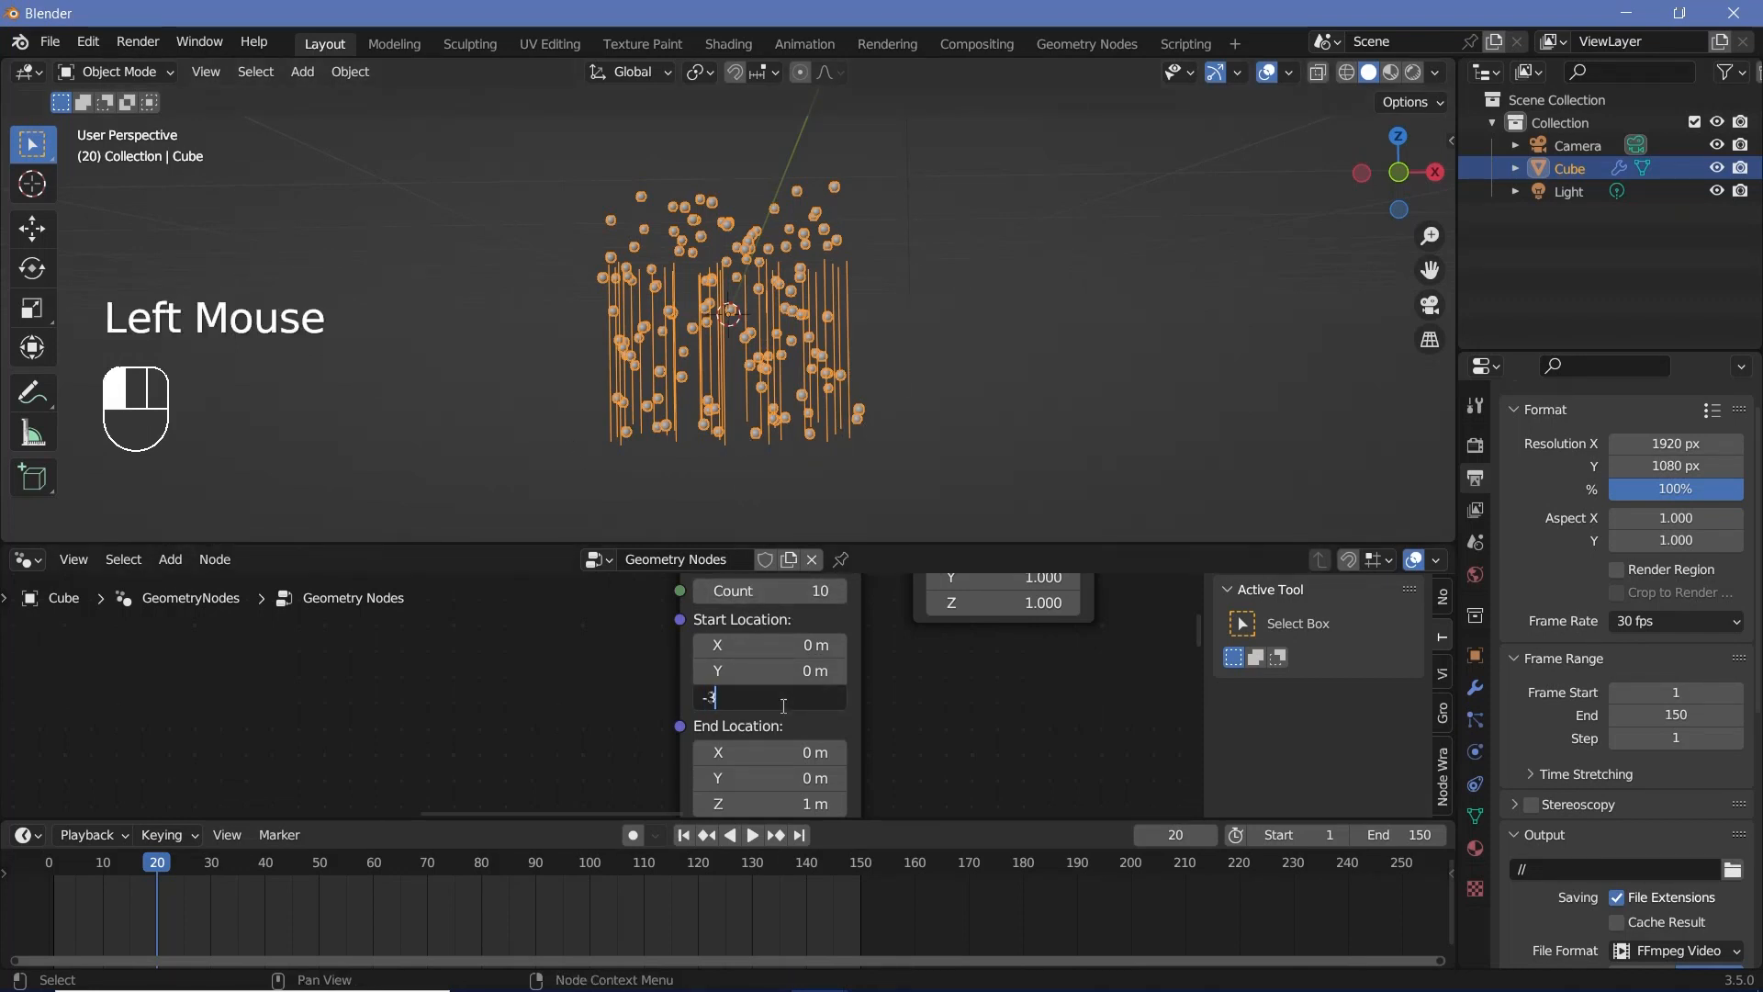
{"action": "type", "text": "3"}
{"action": "key", "text": "Return"}
{"action": "middle_click_drag", "start_coordinate": [1020, 766], "coordinate": [1021, 720]}
{"action": "left_click", "coordinate": [786, 761]}
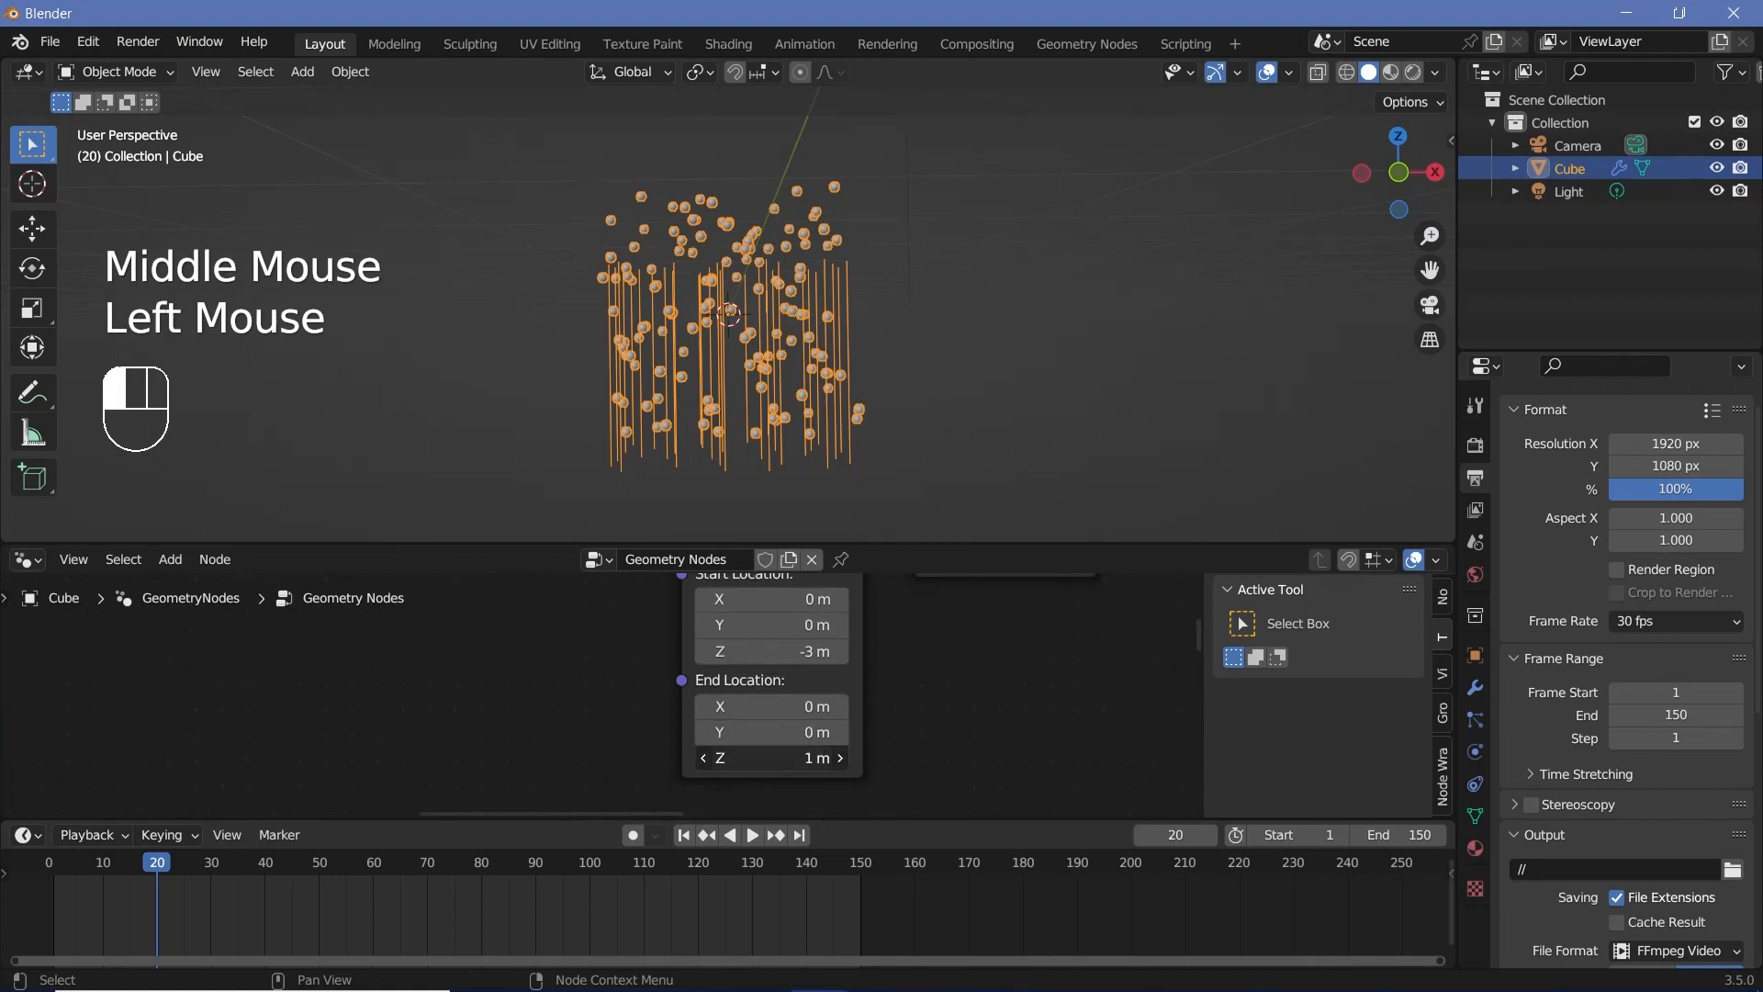
{"action": "type", "text": "3"}
{"action": "key", "text": "Return"}
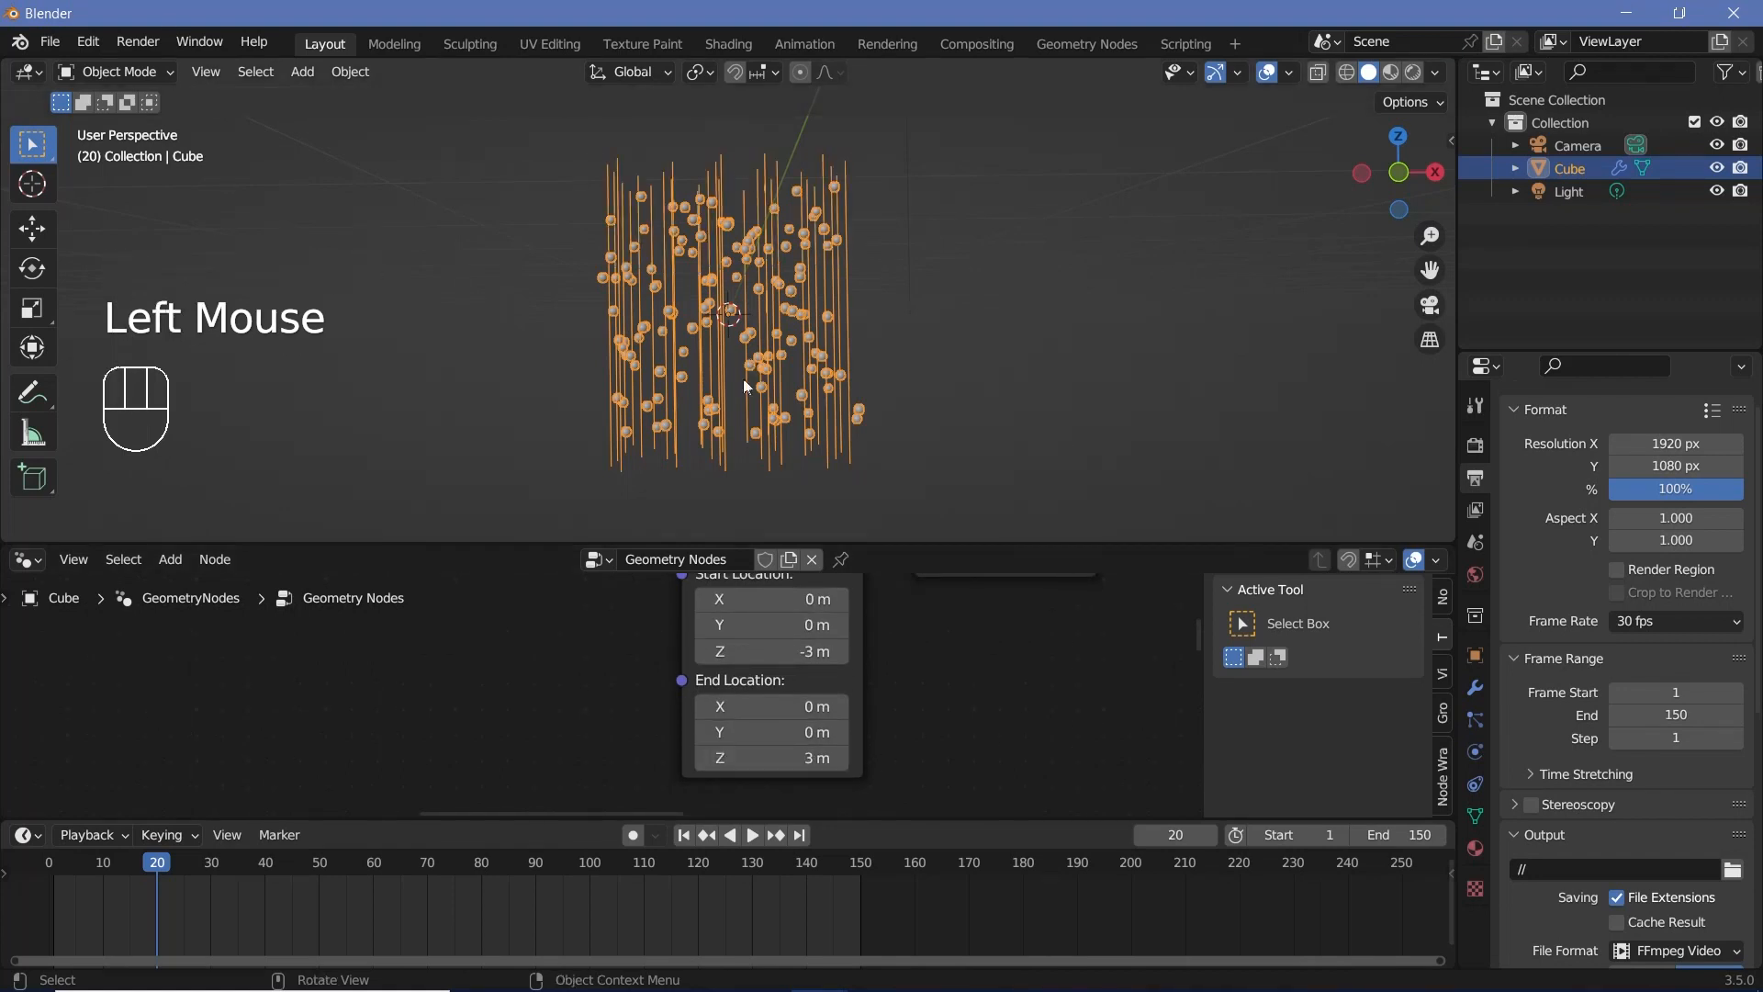
Step: Set the Mesh Line's Count to 500
{"action": "scroll", "coordinate": [905, 665], "scroll_direction": "down", "scroll_amount": 2}
{"action": "middle_click_drag", "start_coordinate": [906, 665], "coordinate": [941, 748]}
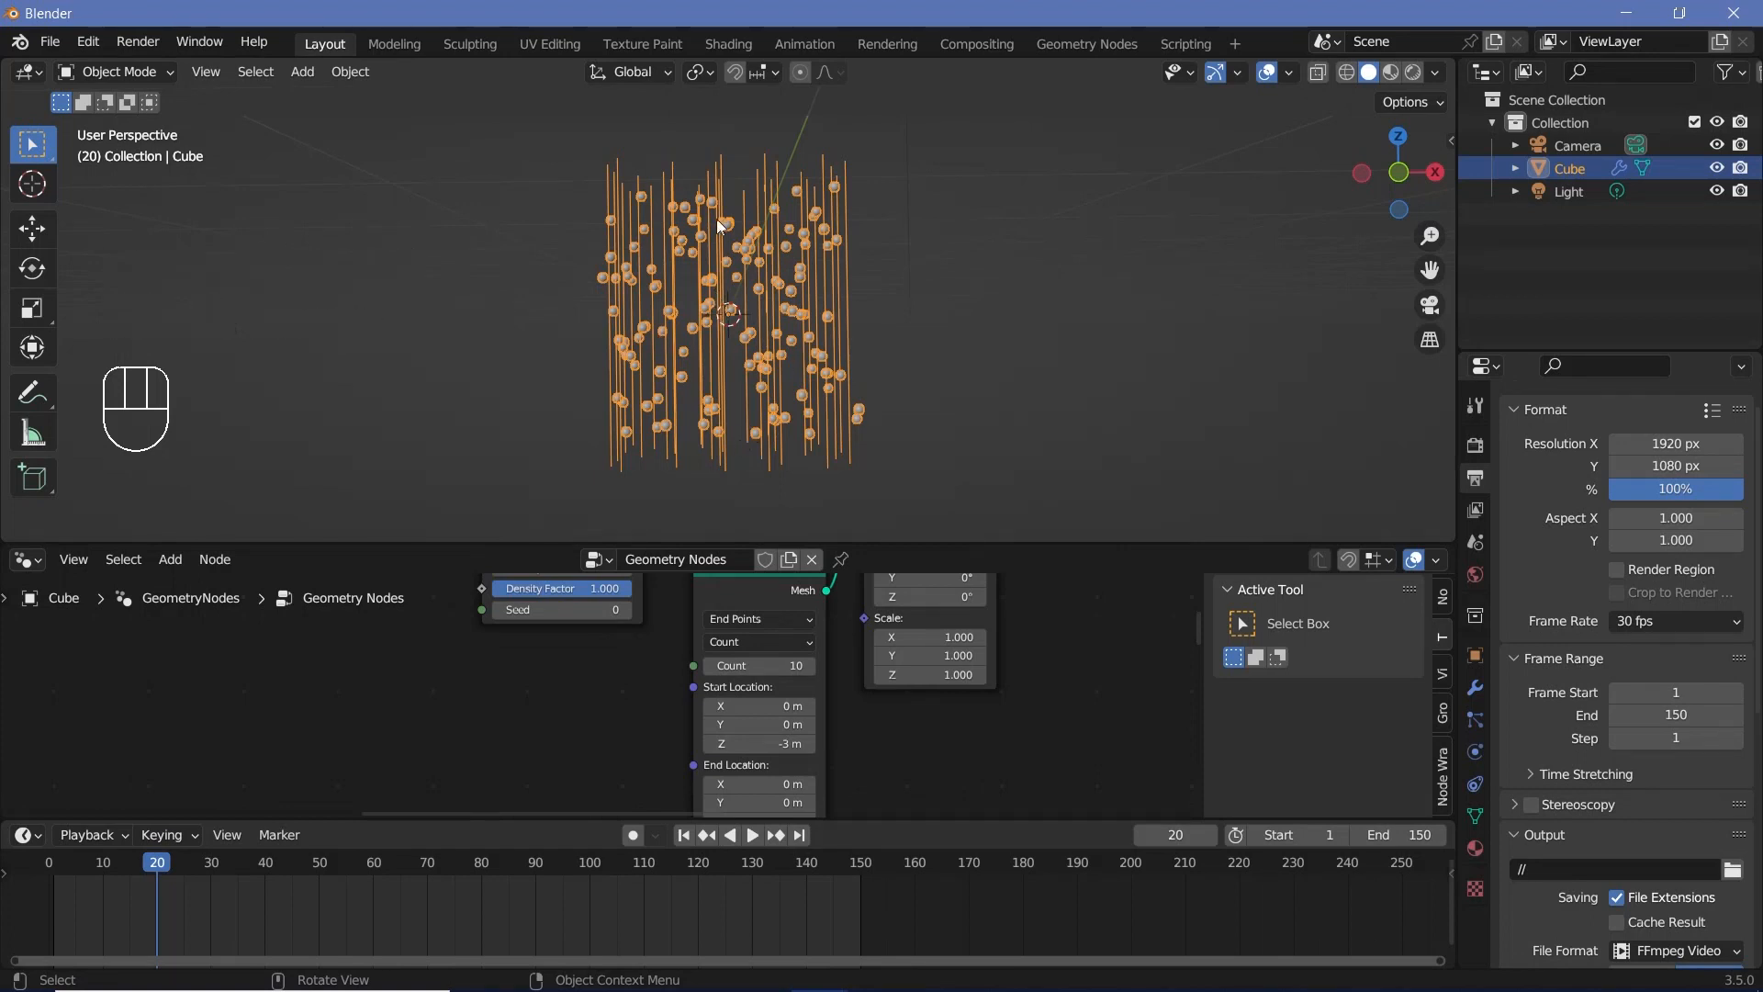
{"action": "scroll", "coordinate": [766, 642], "scroll_direction": "up", "scroll_amount": 2}
{"action": "left_click", "coordinate": [783, 658]}
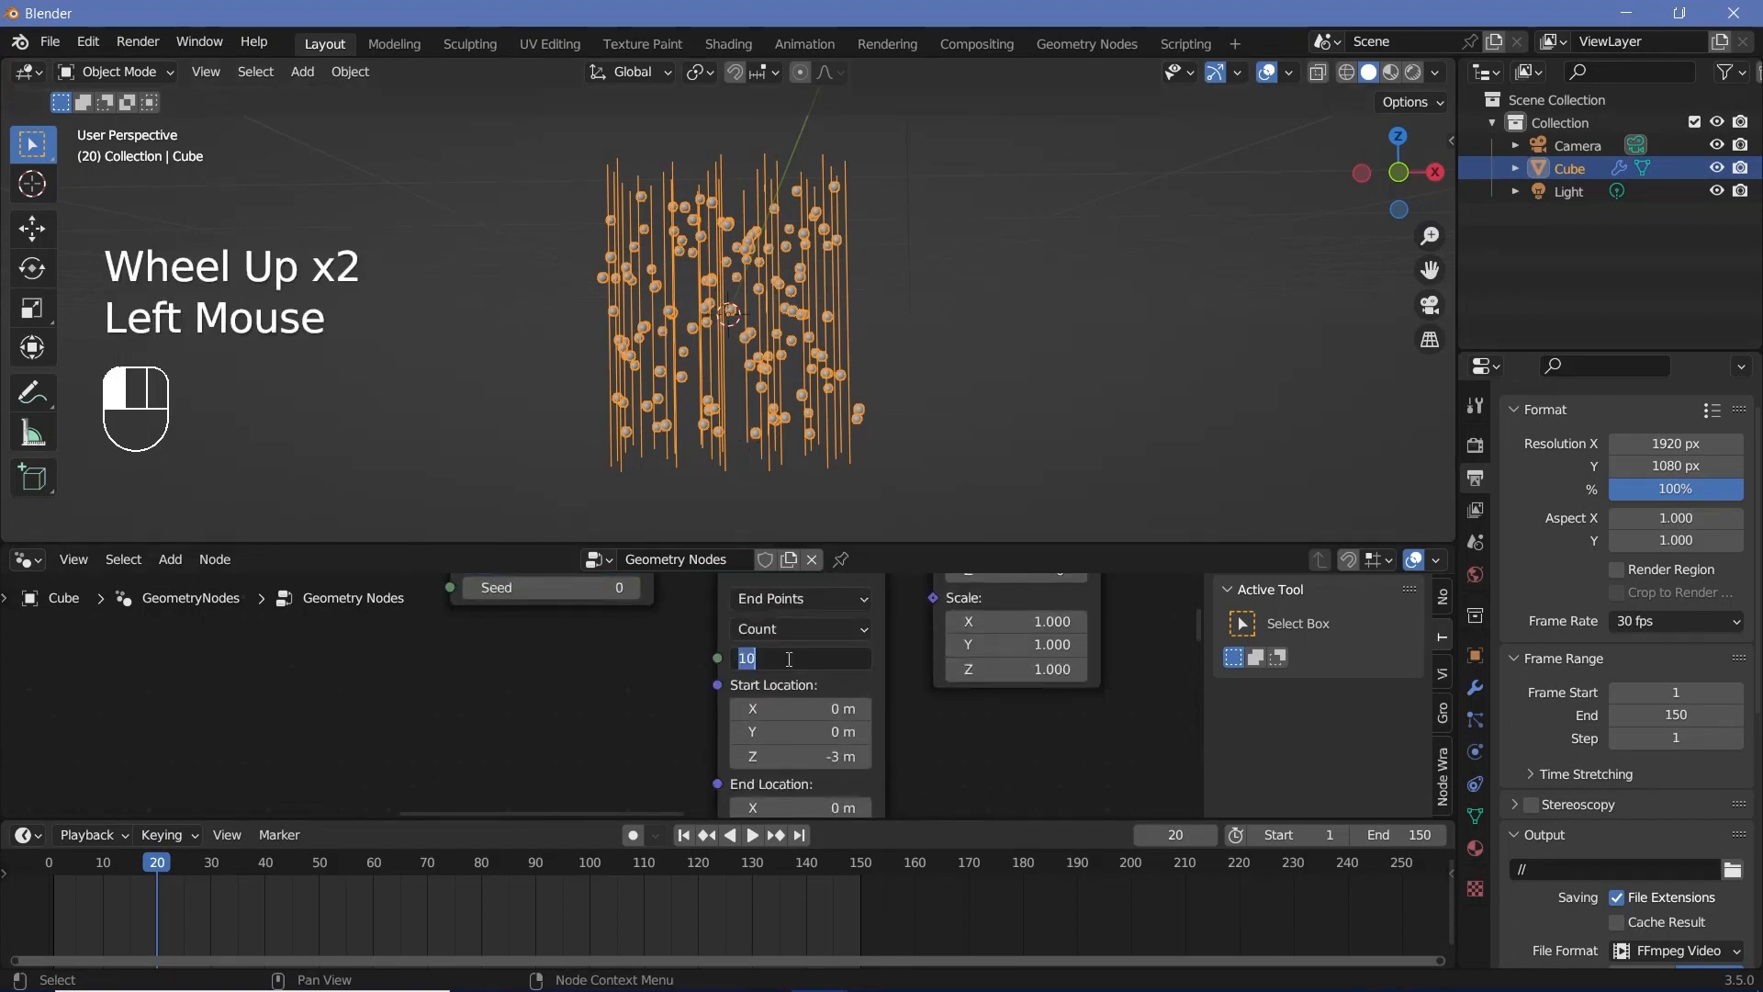
{"action": "type", "text": "500"}
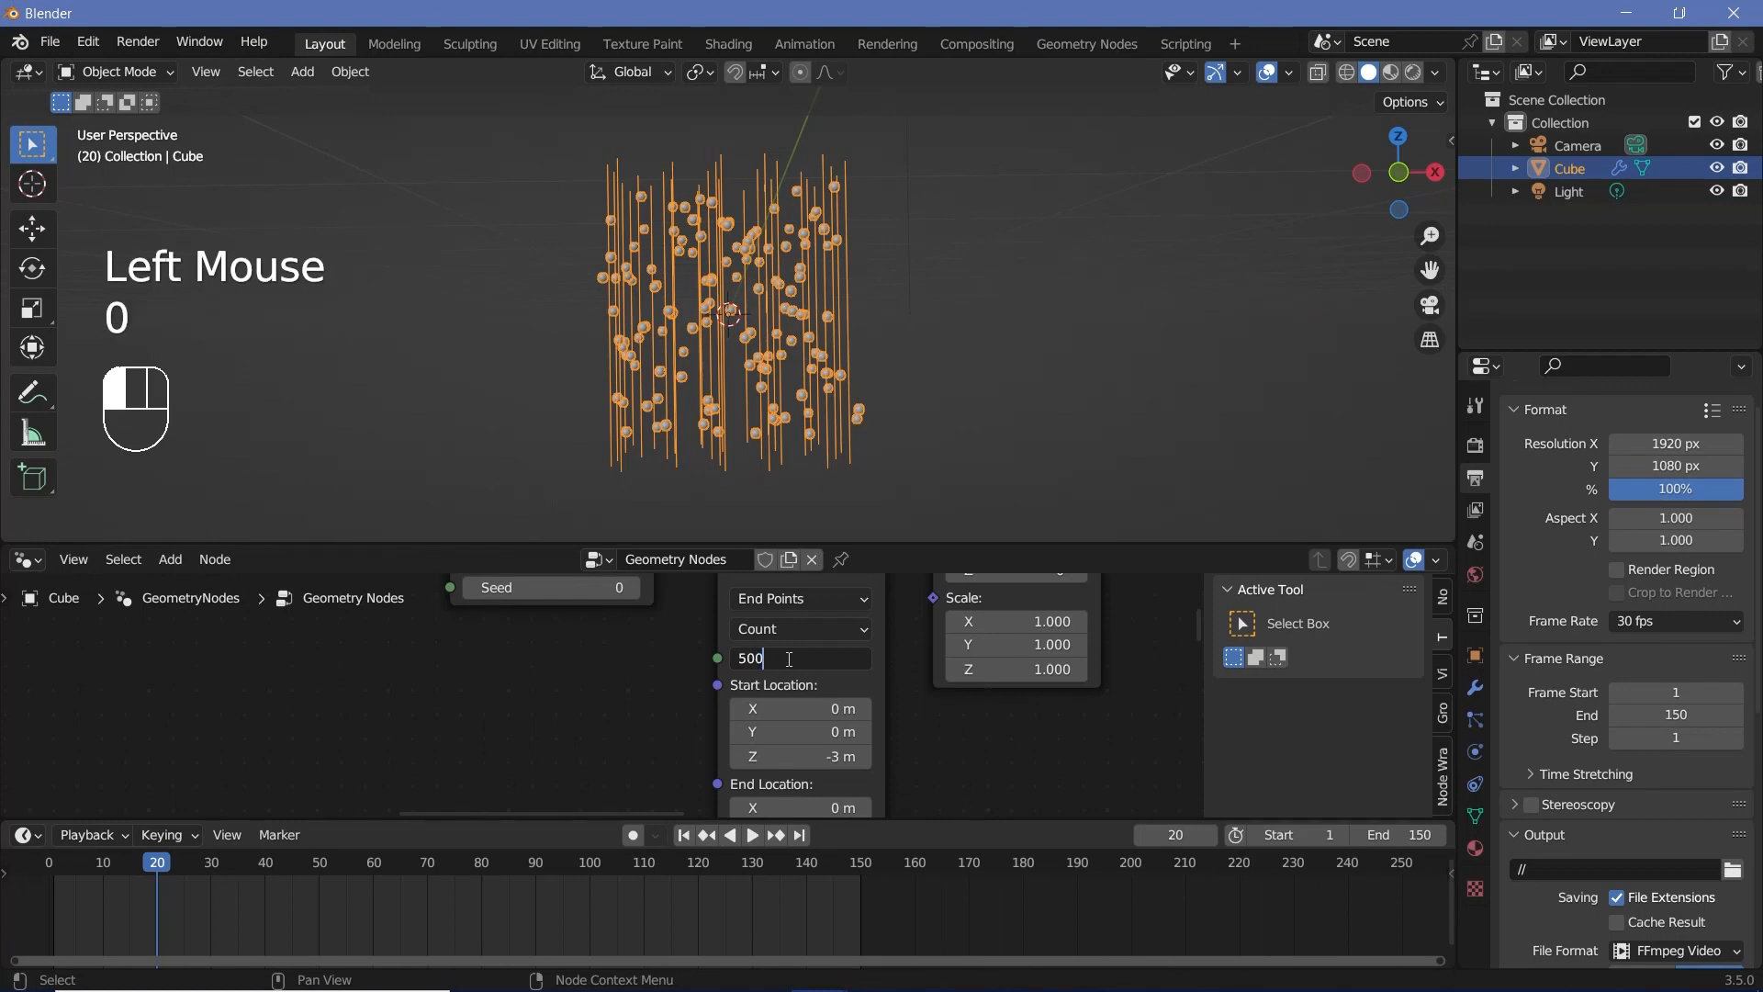
Step: Insert a Set Position node on the link between Instance on Points and Join Geometry
{"action": "scroll", "coordinate": [905, 734], "scroll_direction": "down", "scroll_amount": 2}
{"action": "middle_click_drag", "start_coordinate": [918, 647], "coordinate": [549, 797]}
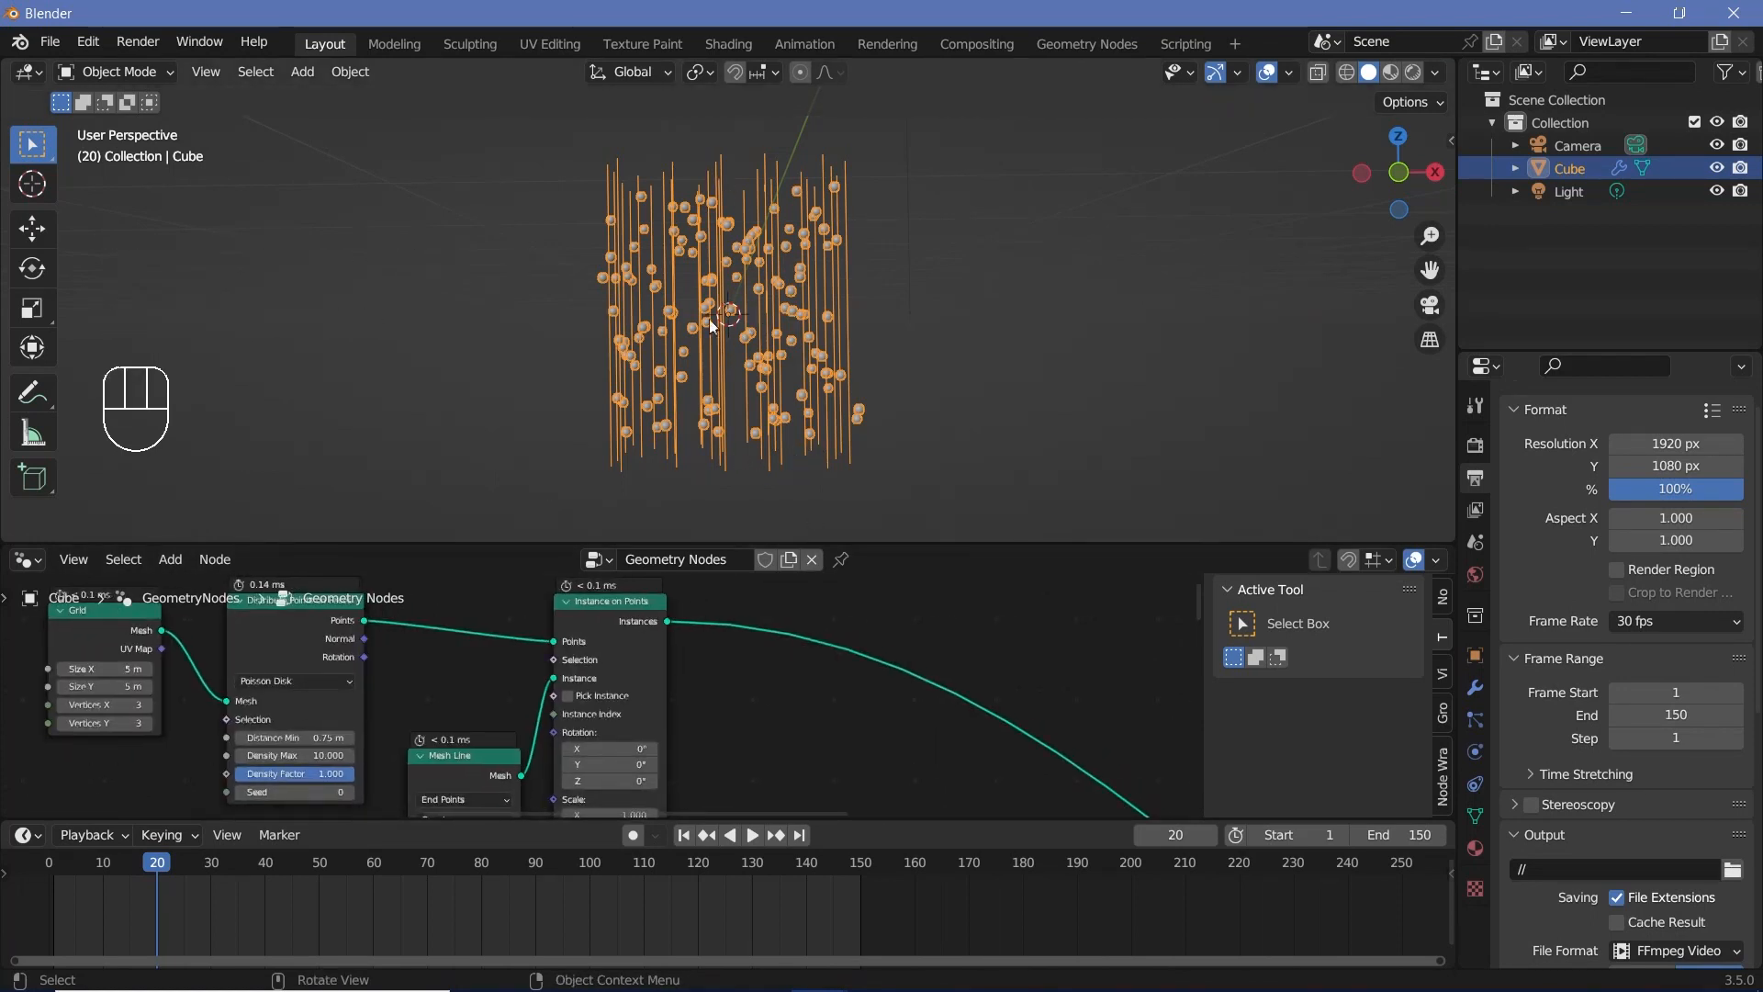
{"action": "middle_click_drag", "start_coordinate": [813, 681], "coordinate": [759, 630]}
{"action": "key", "text": "shift+a"}
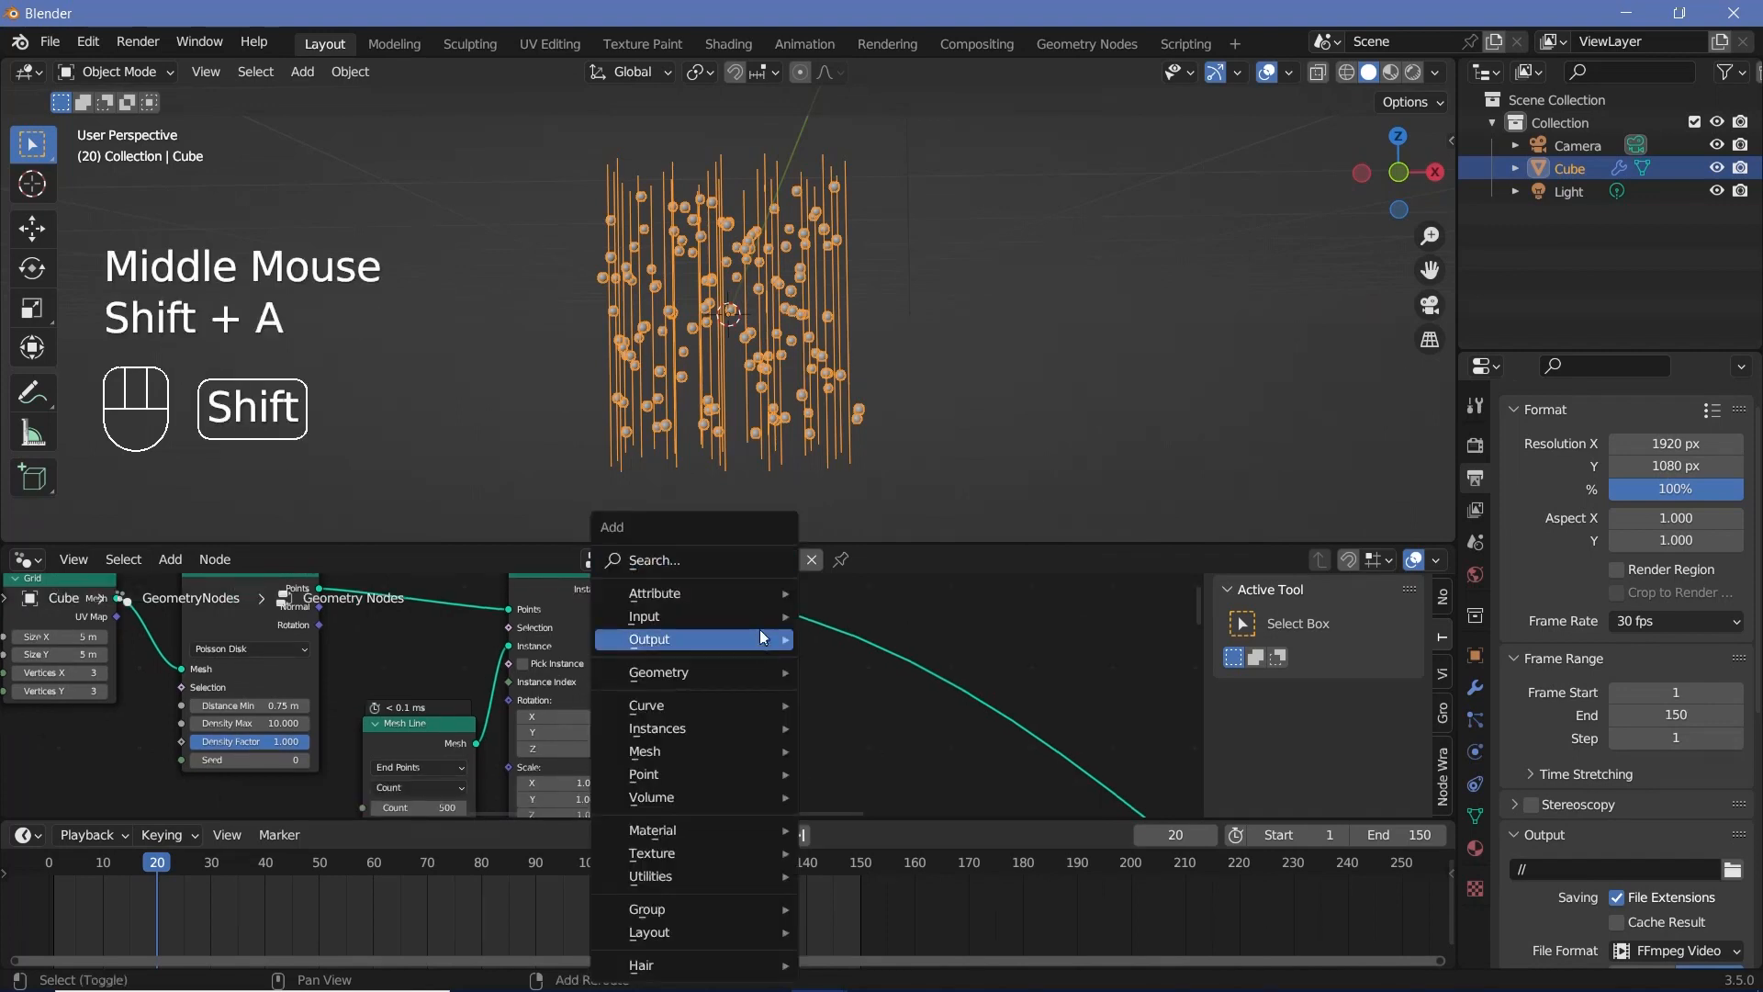
{"action": "left_click", "coordinate": [701, 553]}
{"action": "type", "text": "set pos"}
{"action": "key", "text": "Return"}
{"action": "left_click", "coordinate": [792, 698]}
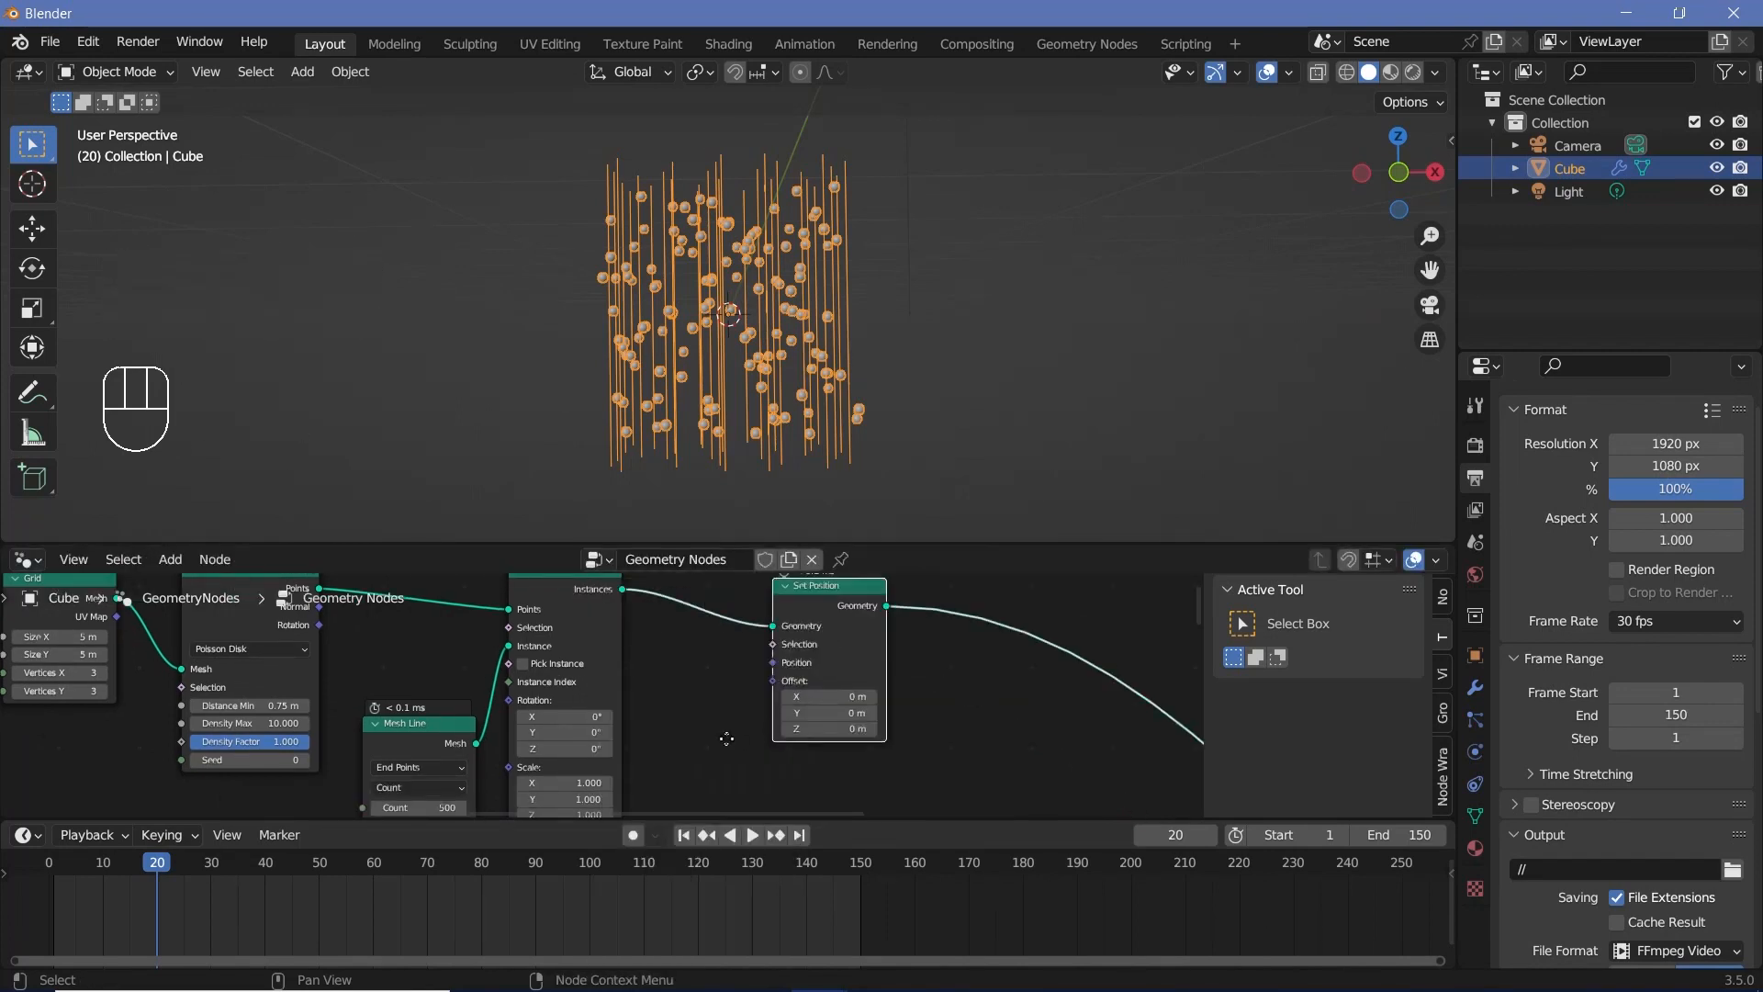
{"action": "middle_click_drag", "start_coordinate": [726, 738], "coordinate": [799, 659]}
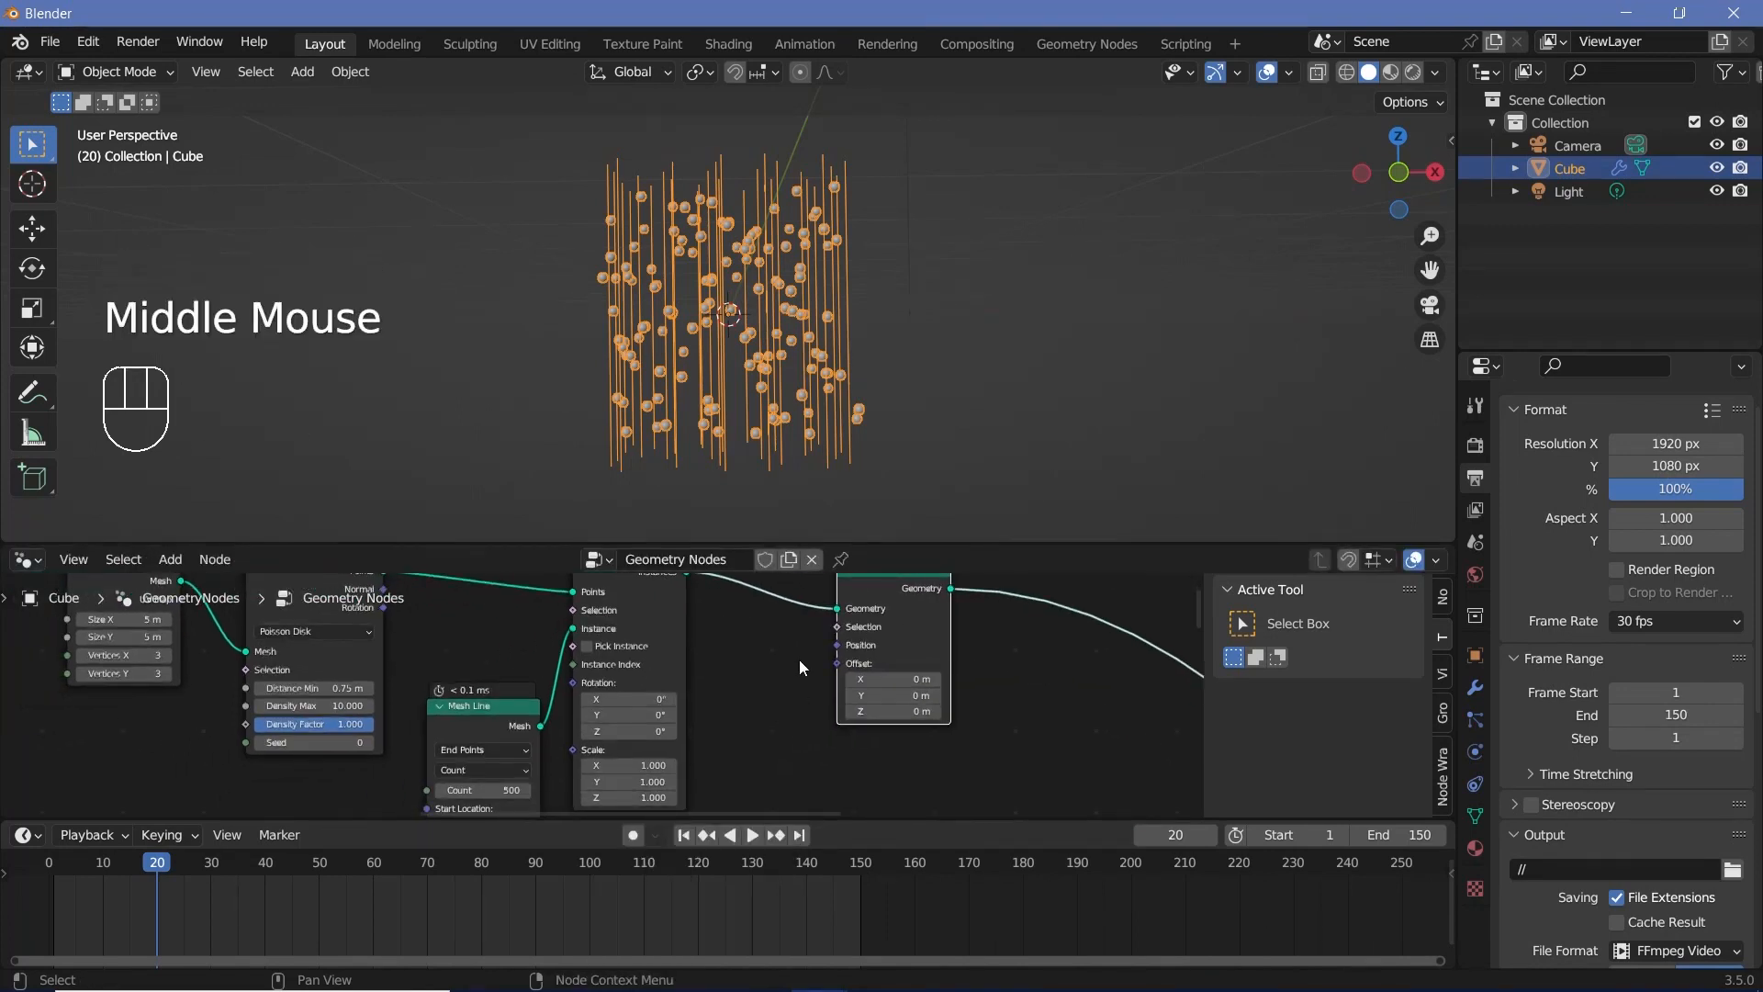
Step: Try driving the Set Position node's Offset with a Noise Texture's Color output, and delete the texture node again
{"action": "scroll", "coordinate": [799, 660], "scroll_direction": "down", "scroll_amount": 2}
{"action": "left_click_drag", "start_coordinate": [799, 660], "coordinate": [882, 660]}
{"action": "key", "text": "shift+a"}
{"action": "type", "text": "nois"}
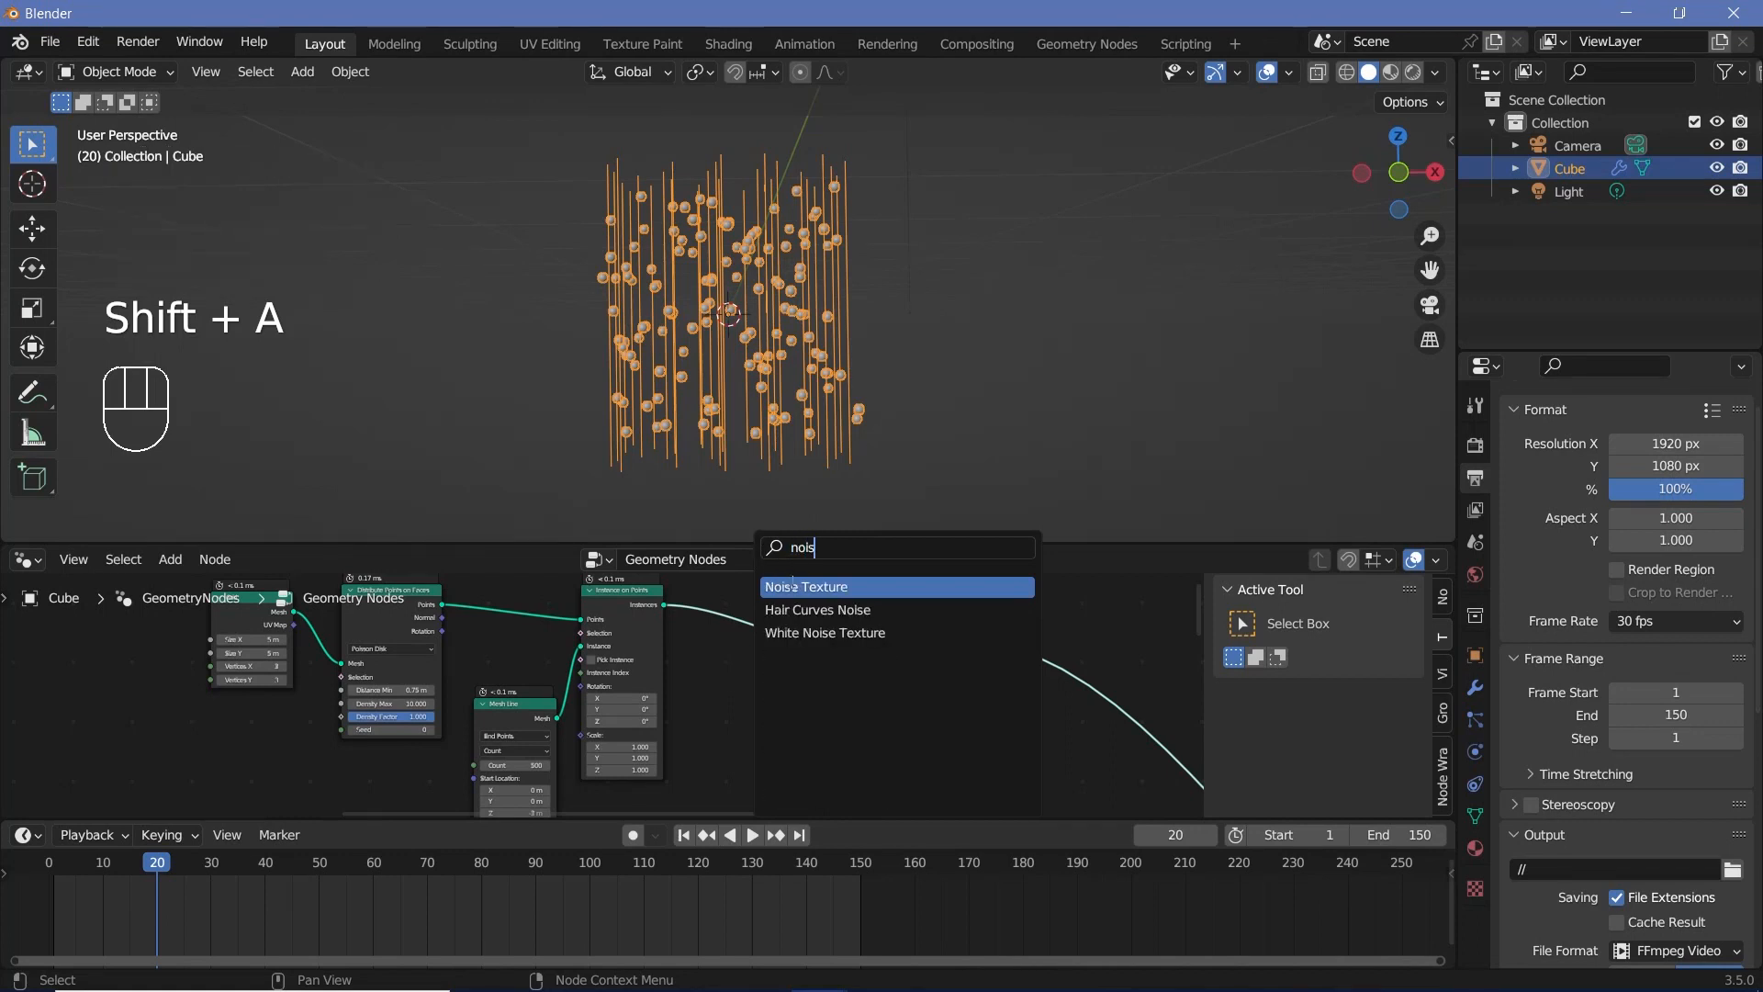
{"action": "key", "text": "Return"}
{"action": "left_click", "coordinate": [716, 686]}
{"action": "left_click_drag", "start_coordinate": [798, 707], "coordinate": [861, 693]}
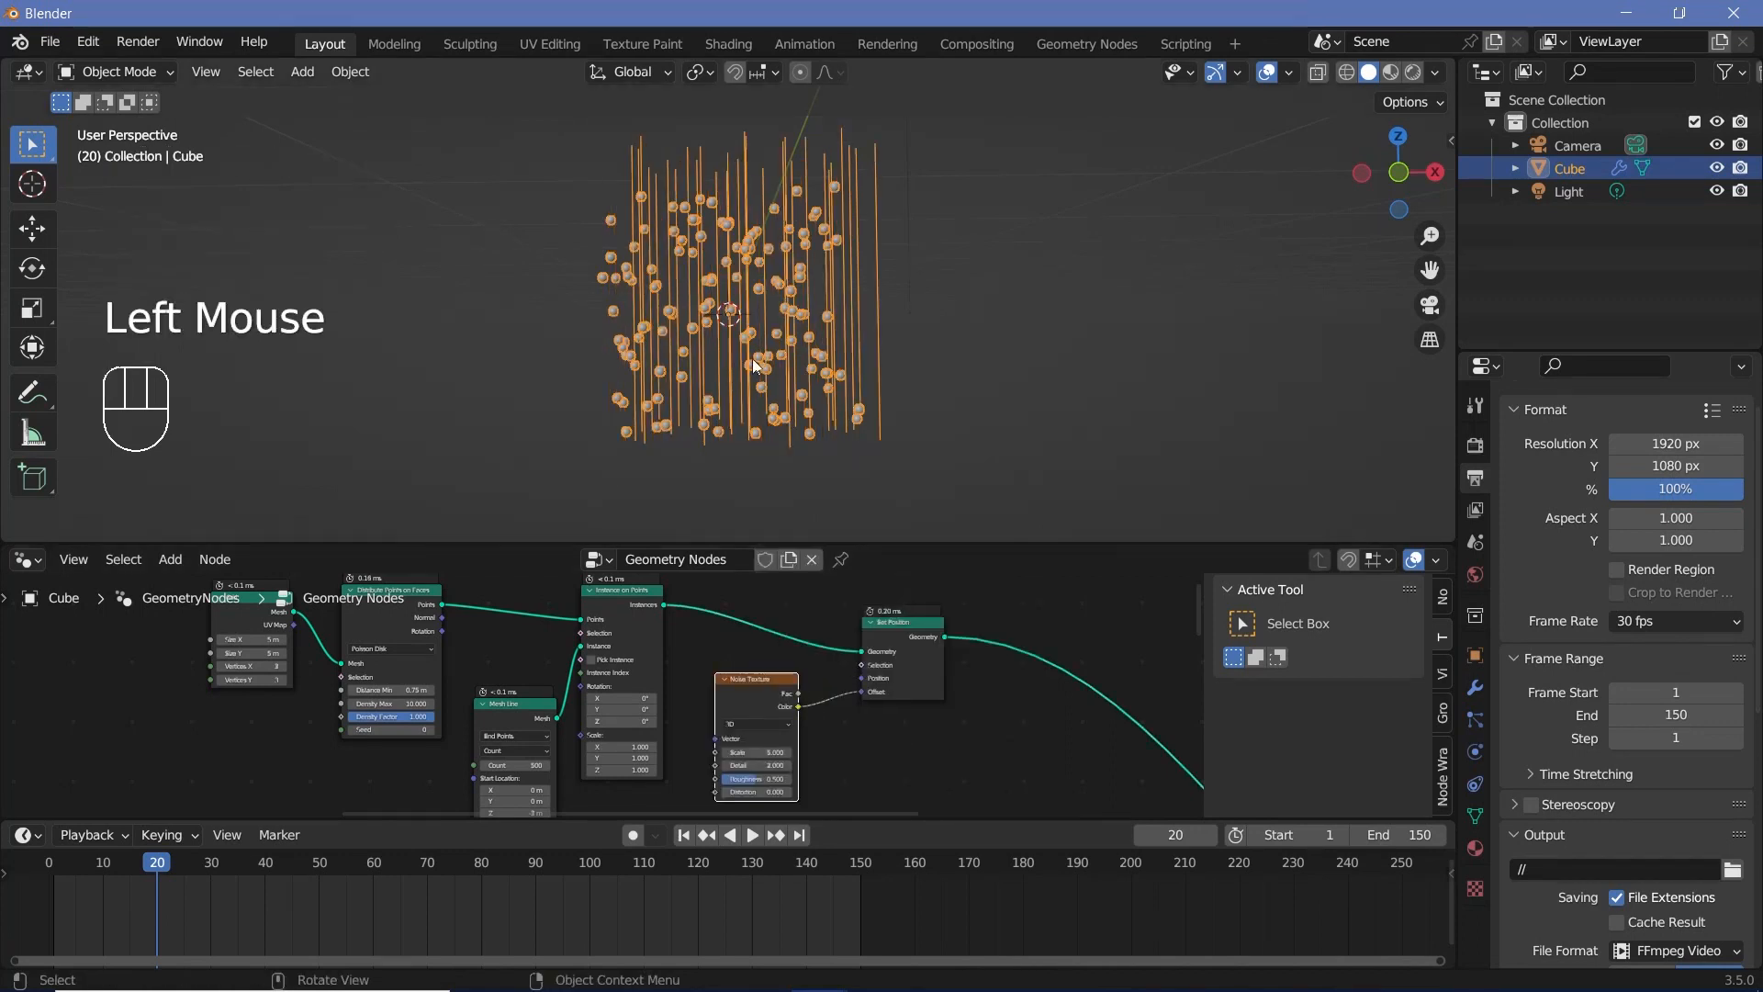
{"action": "left_click", "coordinate": [757, 694]}
{"action": "key", "text": "x"}
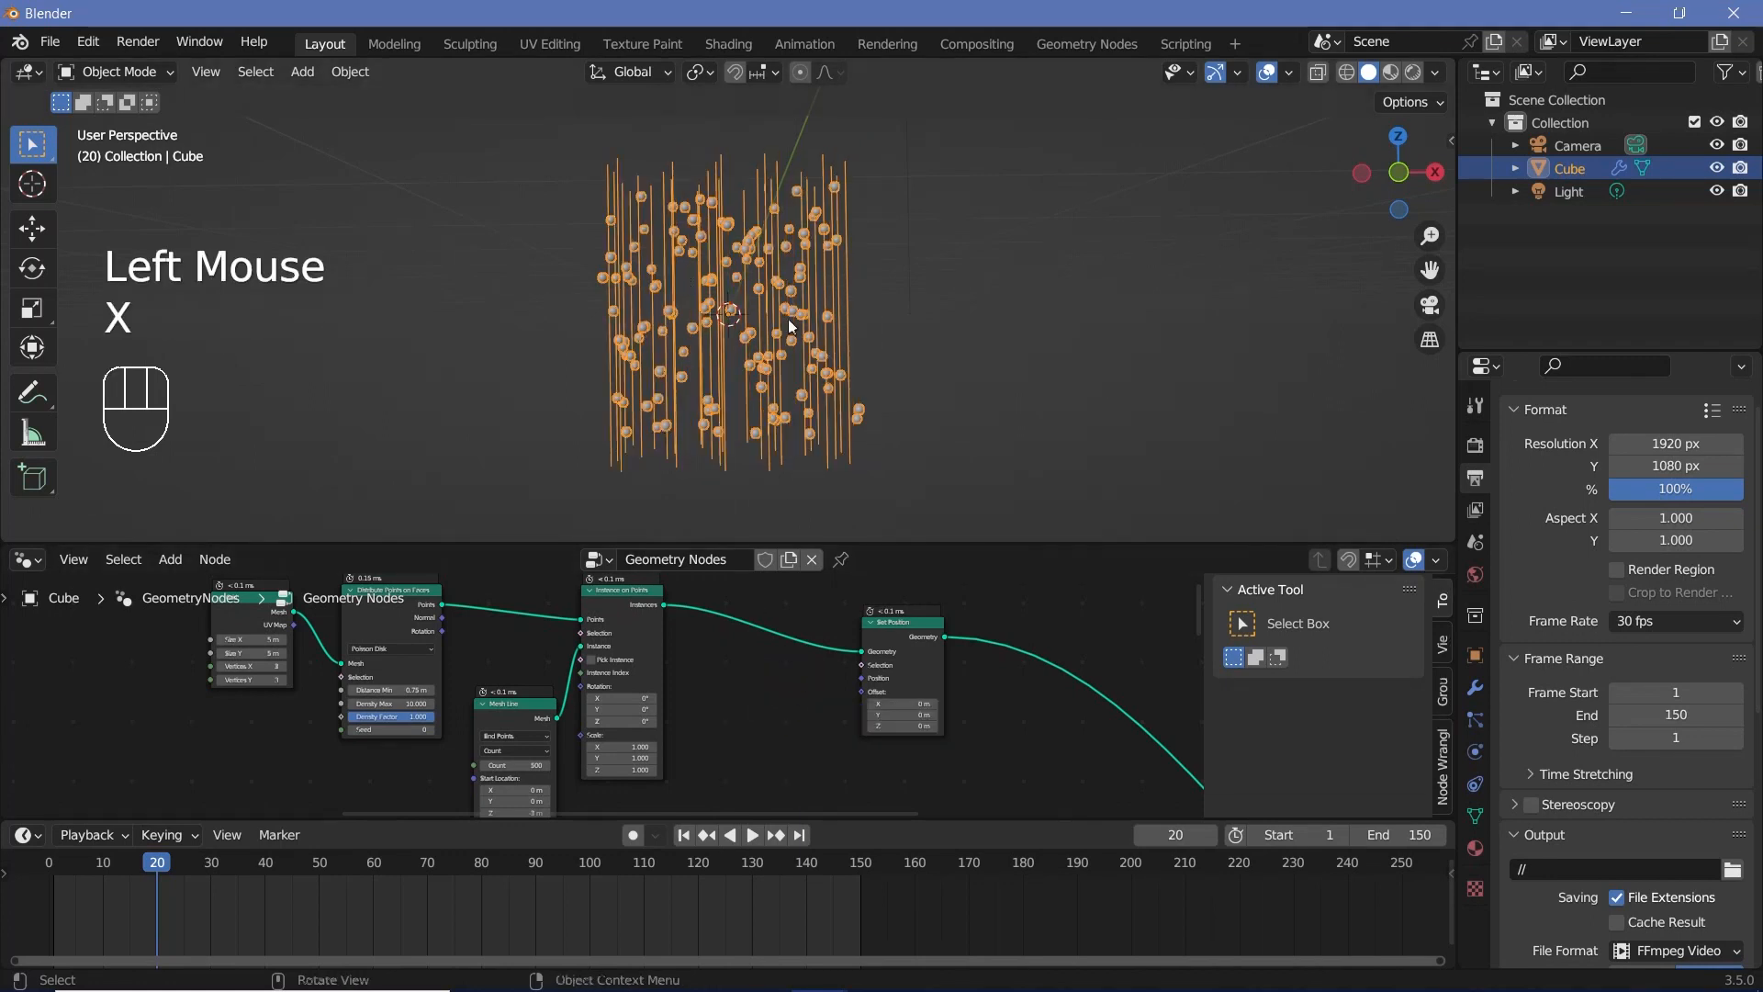
Step: Make room before the Set Position node and insert a Mesh to Curve node right after Instance on Points
{"action": "mouse_move", "coordinate": [908, 652]}
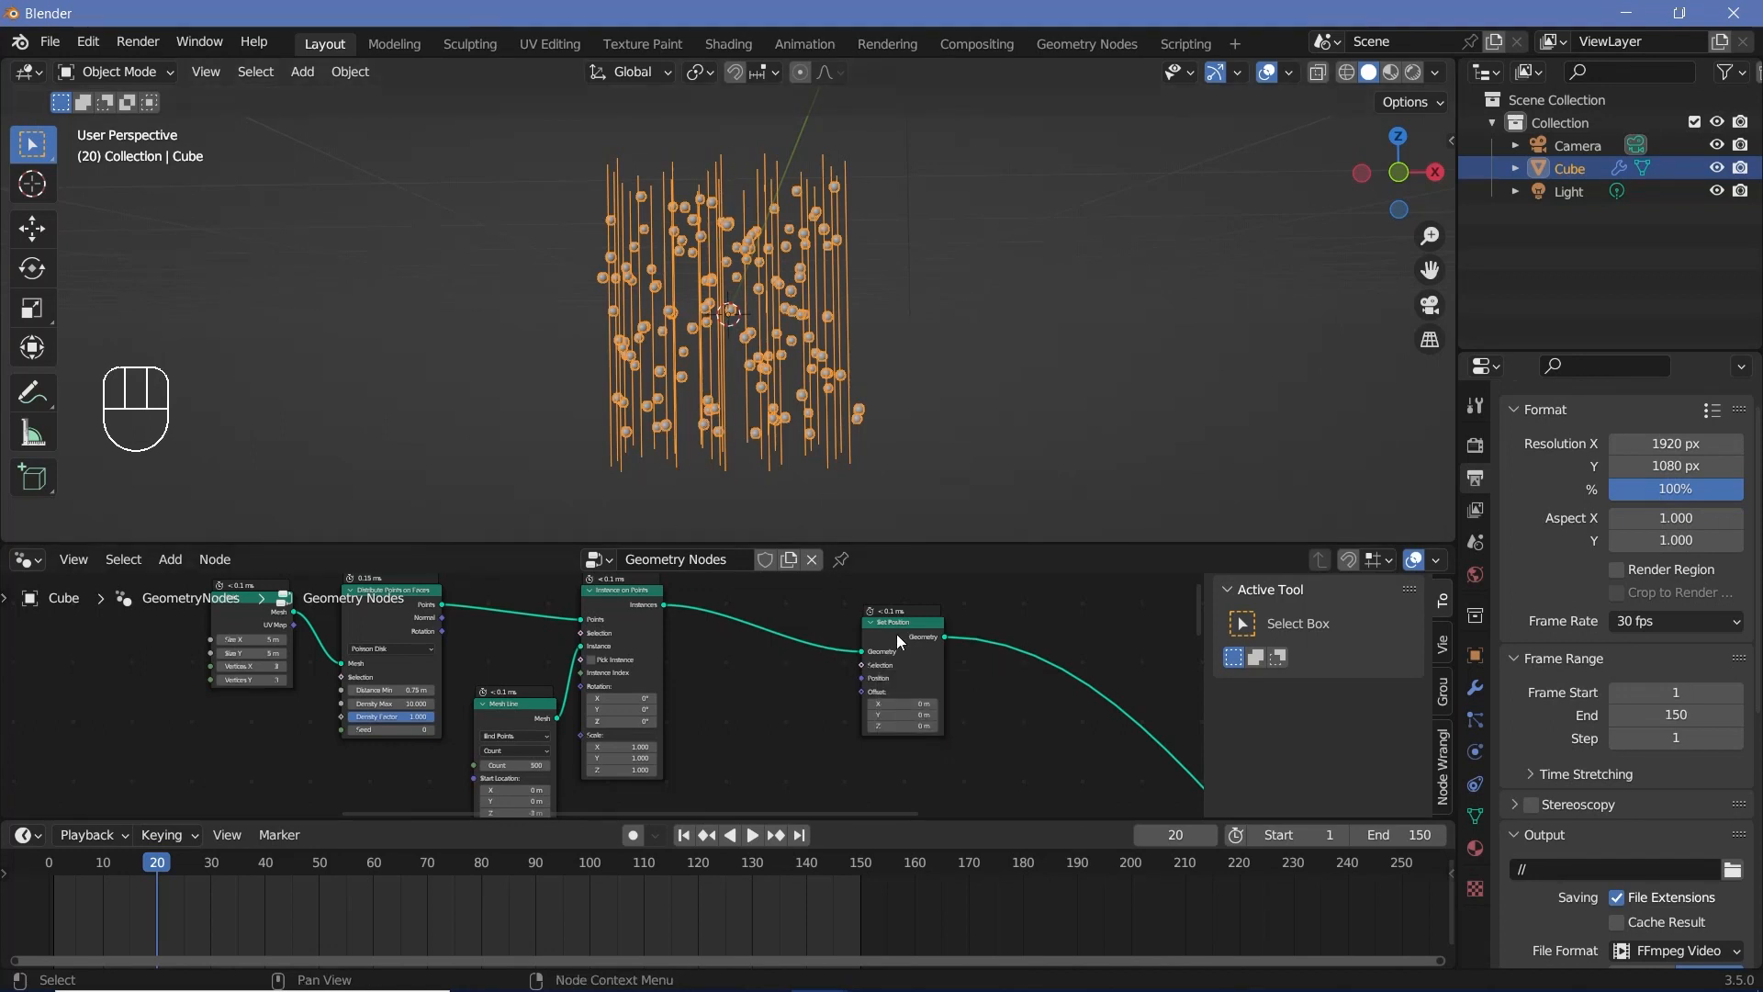
{"action": "left_click_drag", "start_coordinate": [904, 643], "coordinate": [969, 646]}
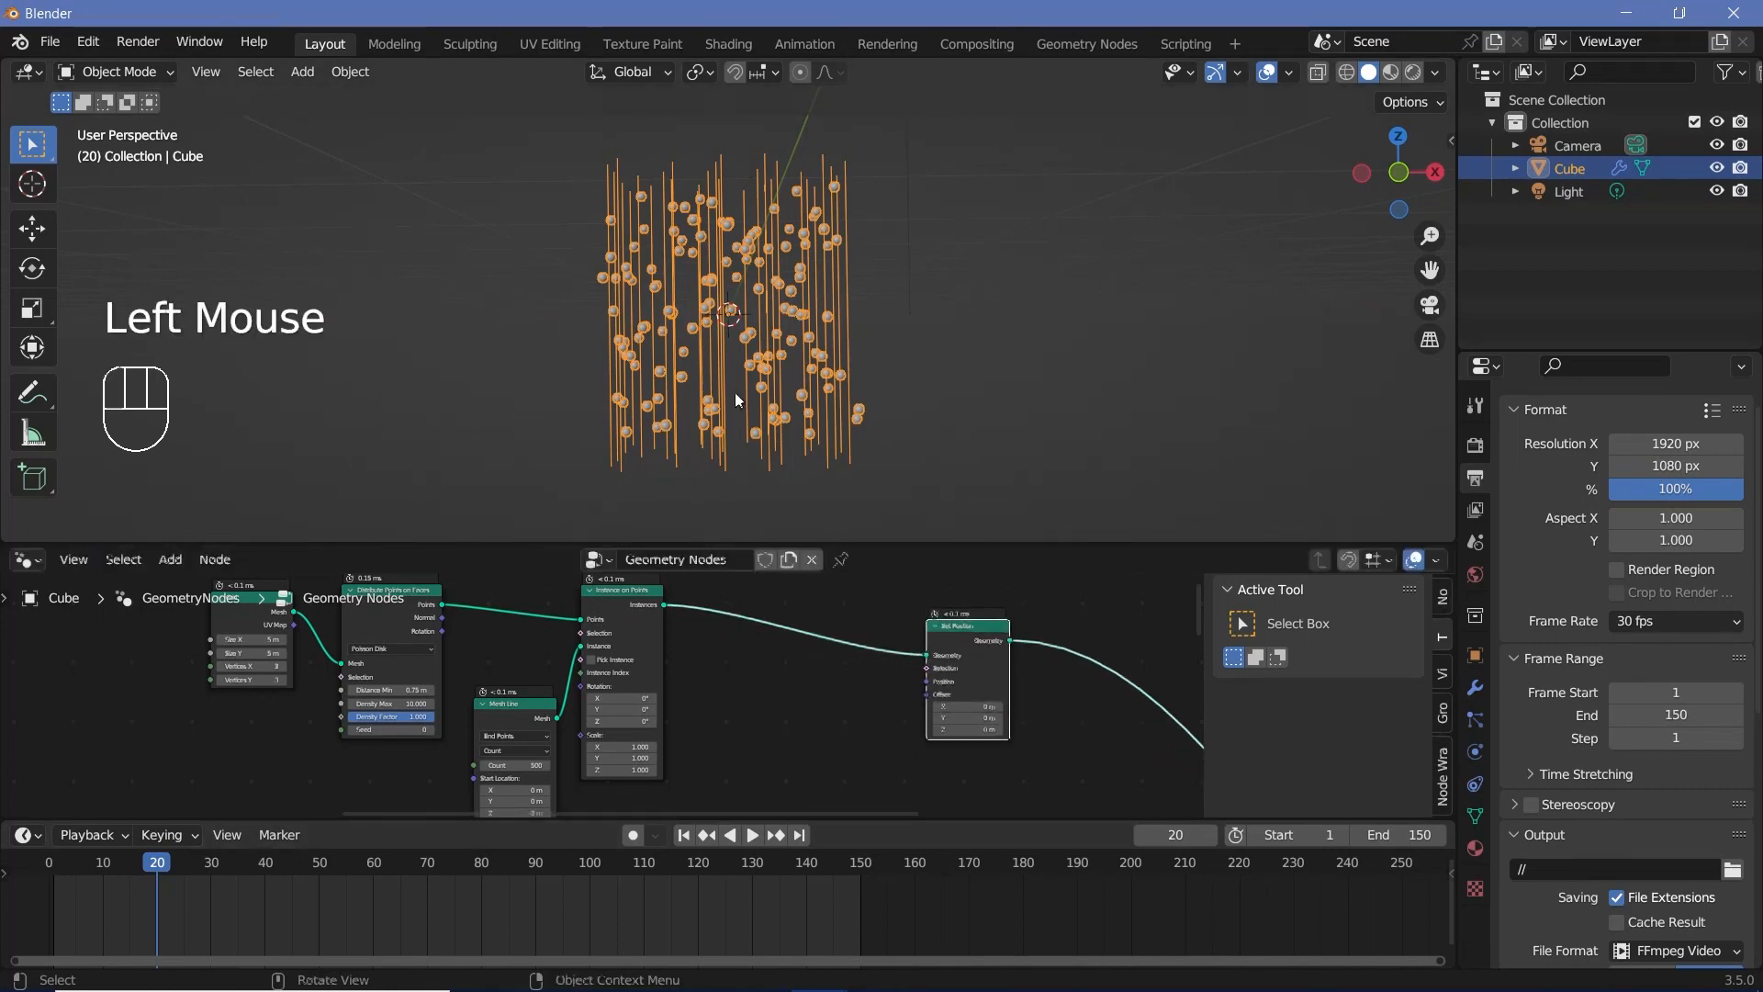
{"action": "scroll", "coordinate": [734, 393], "scroll_direction": "up", "scroll_amount": 3}
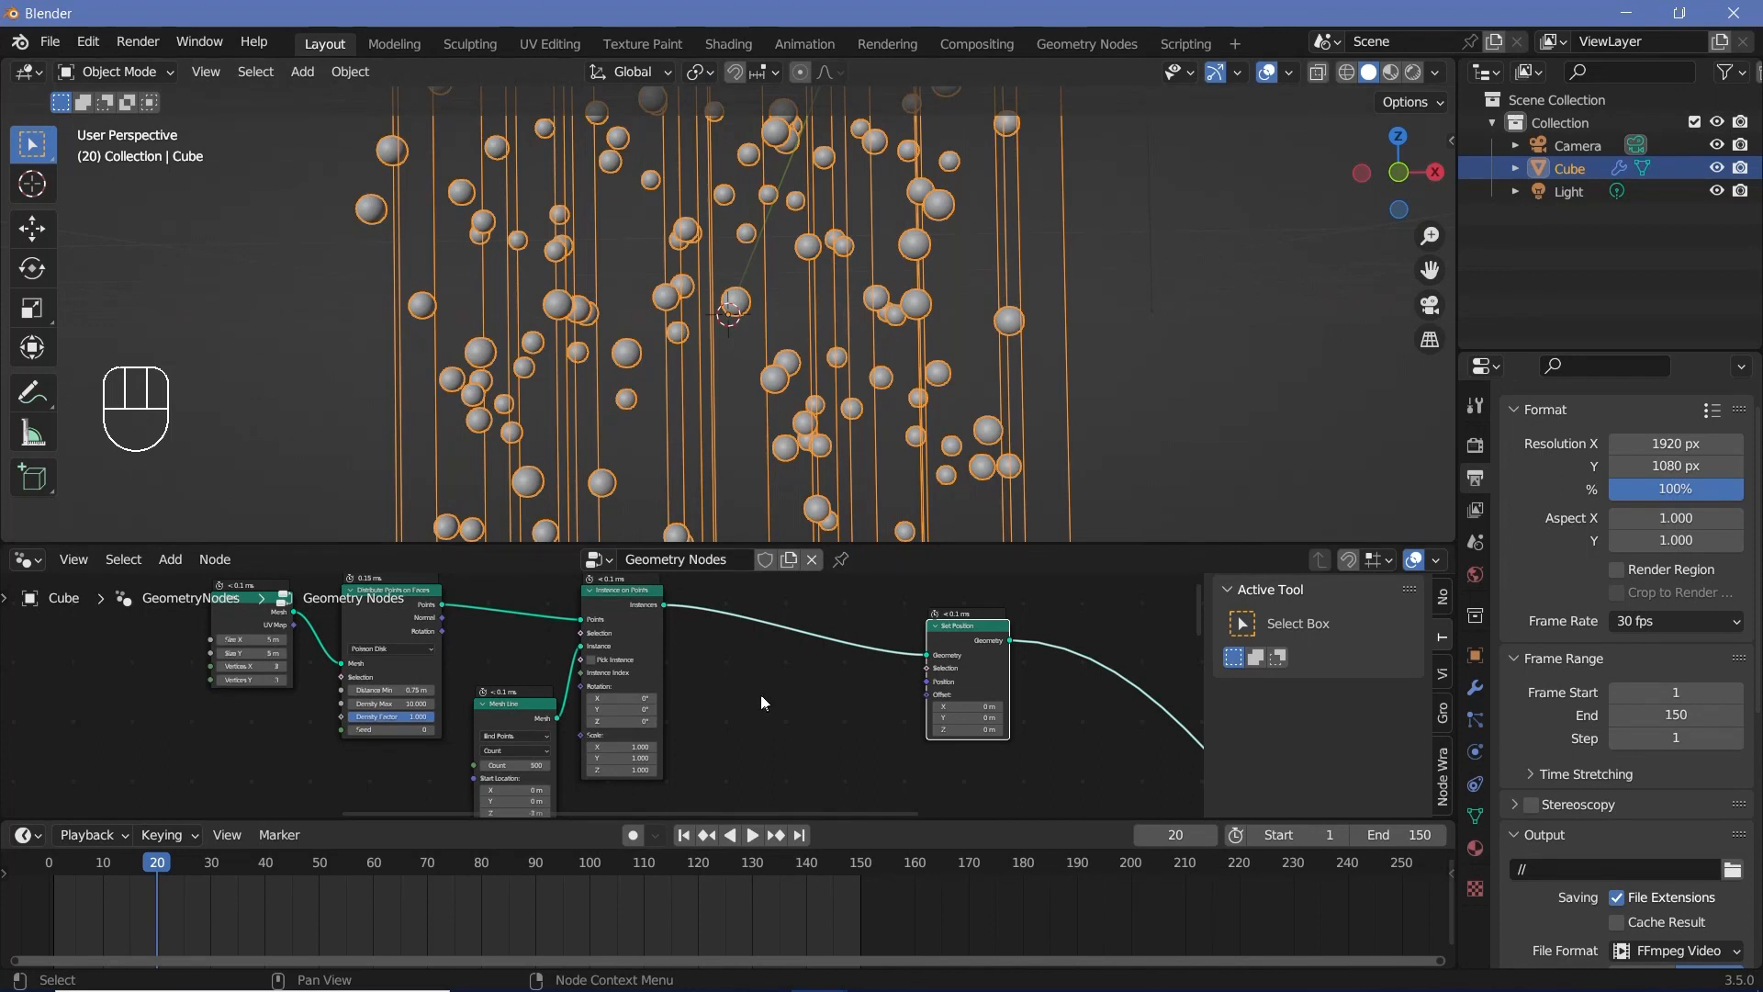
{"action": "middle_click_drag", "start_coordinate": [761, 695], "coordinate": [711, 712]}
{"action": "key", "text": "shift+a"}
{"action": "left_click", "coordinate": [683, 562]}
{"action": "type", "text": "mesh to"}
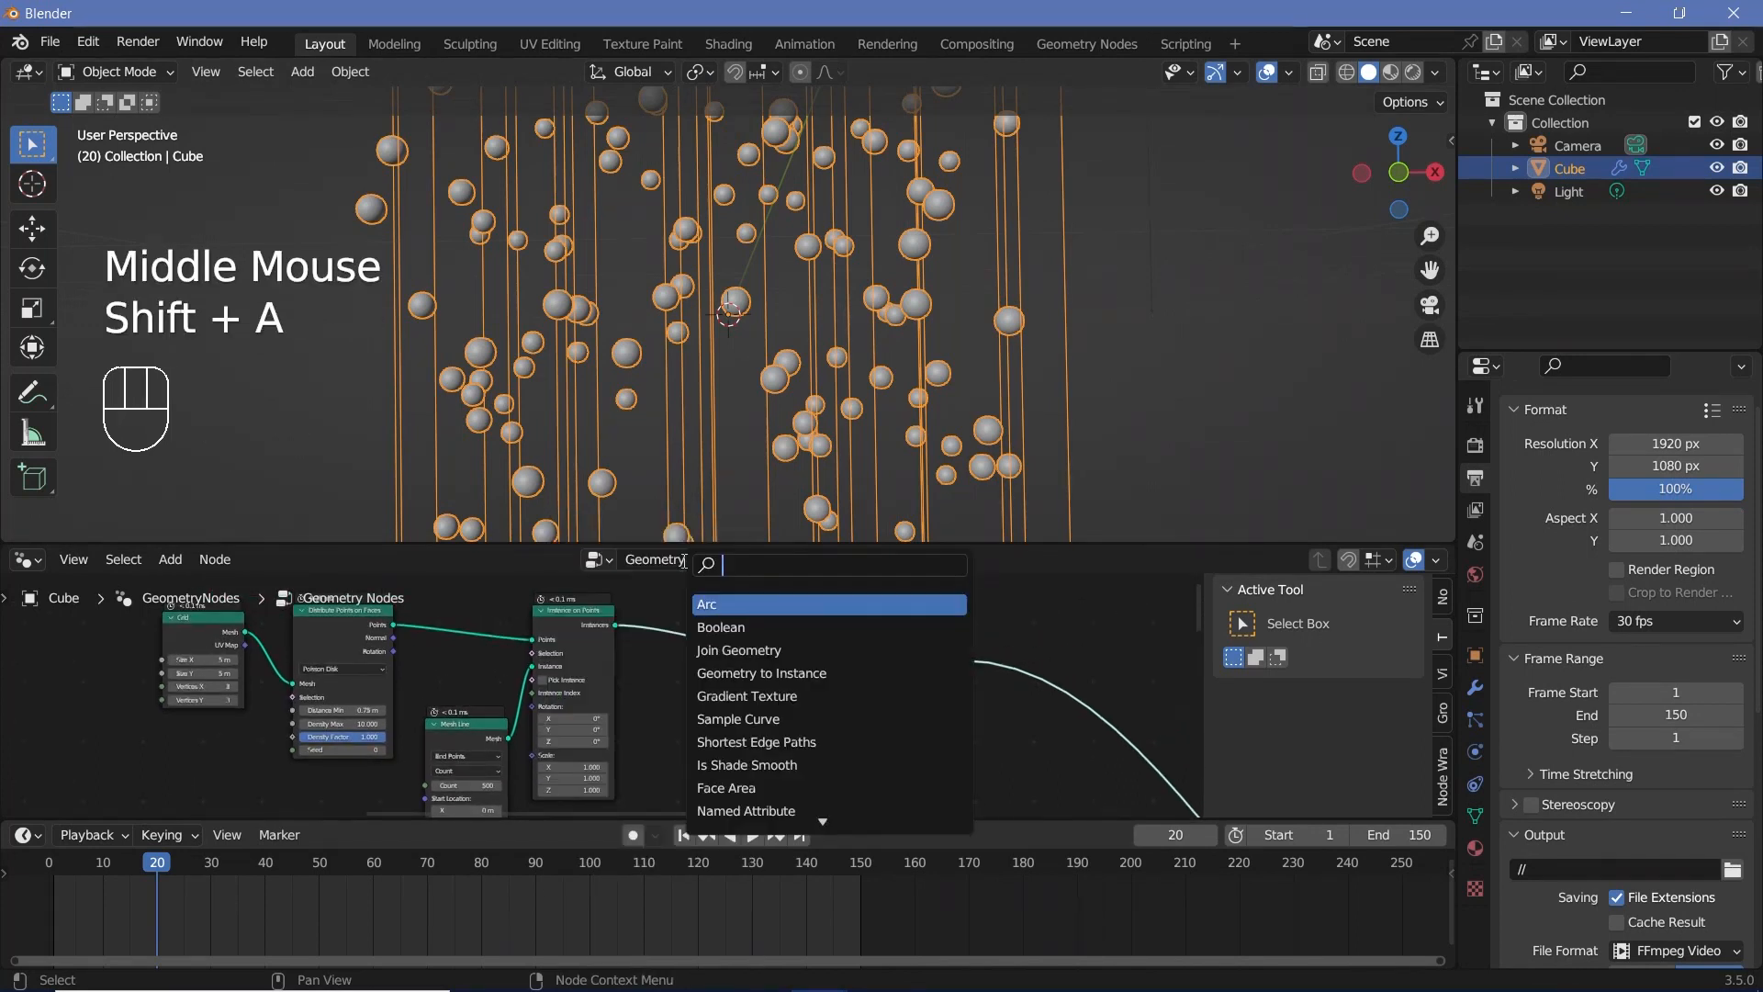
{"action": "key", "text": "Return"}
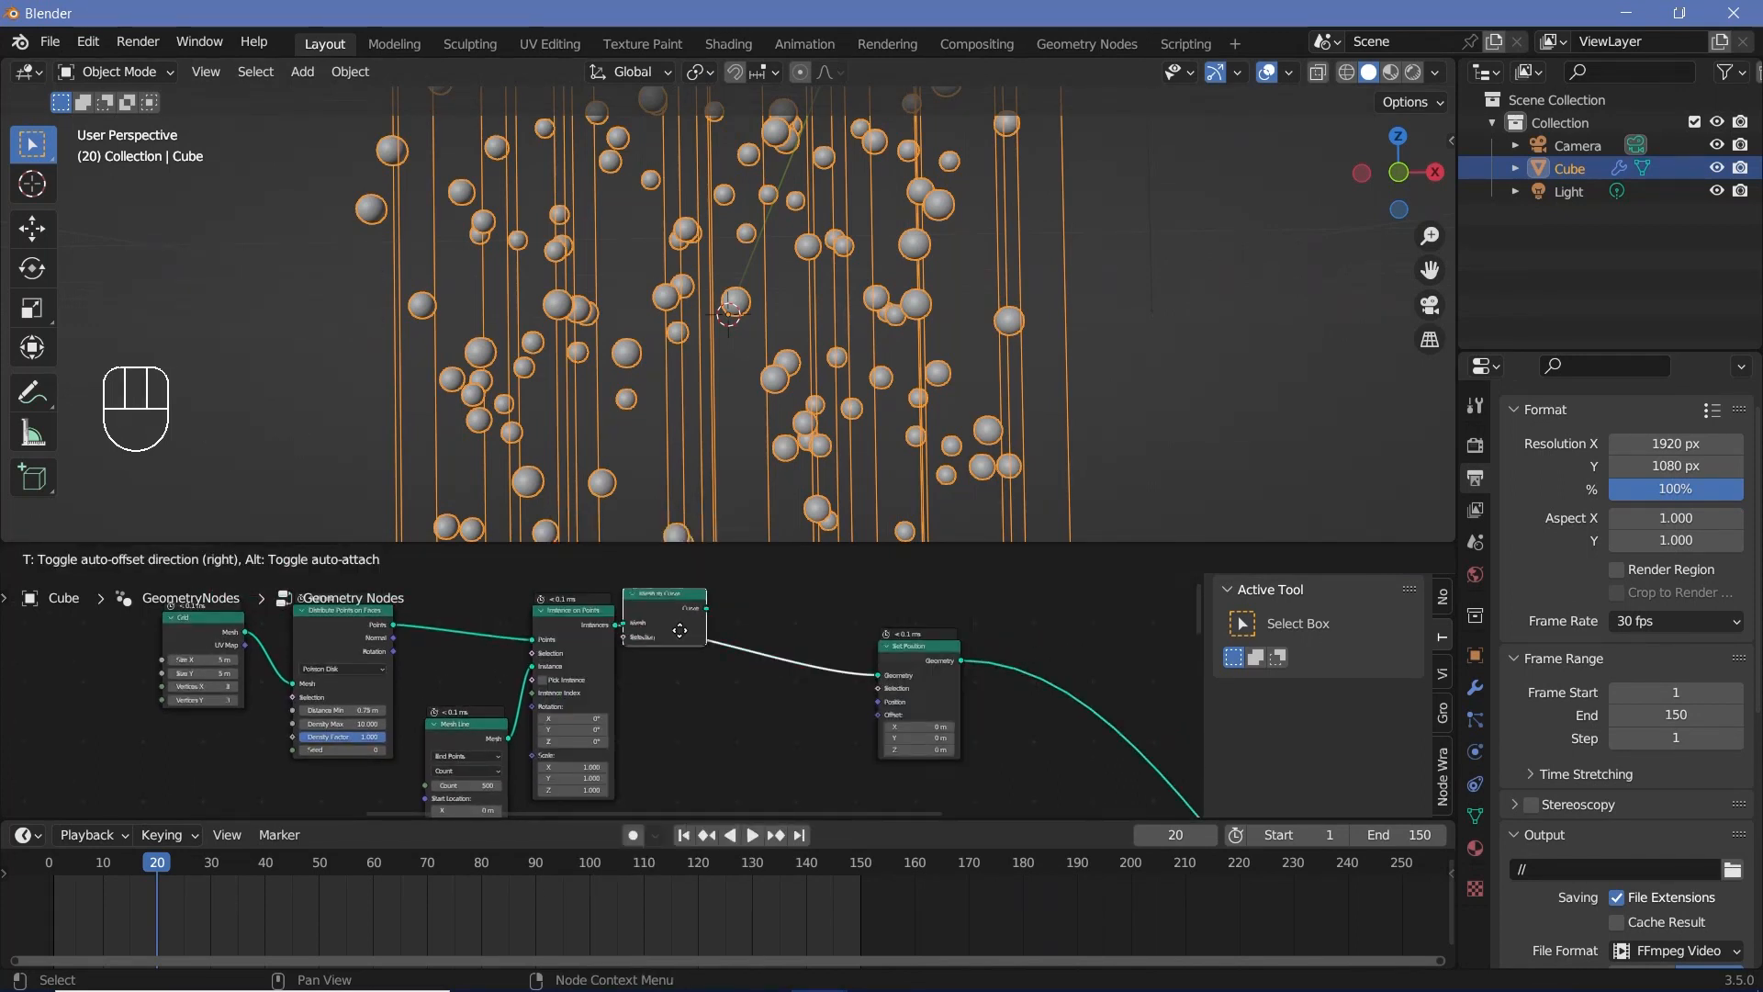
{"action": "left_click", "coordinate": [680, 610]}
Step: Insert a Curve to Mesh node on the link between Mesh to Curve and Set Position
{"action": "key", "text": "shift+a"}
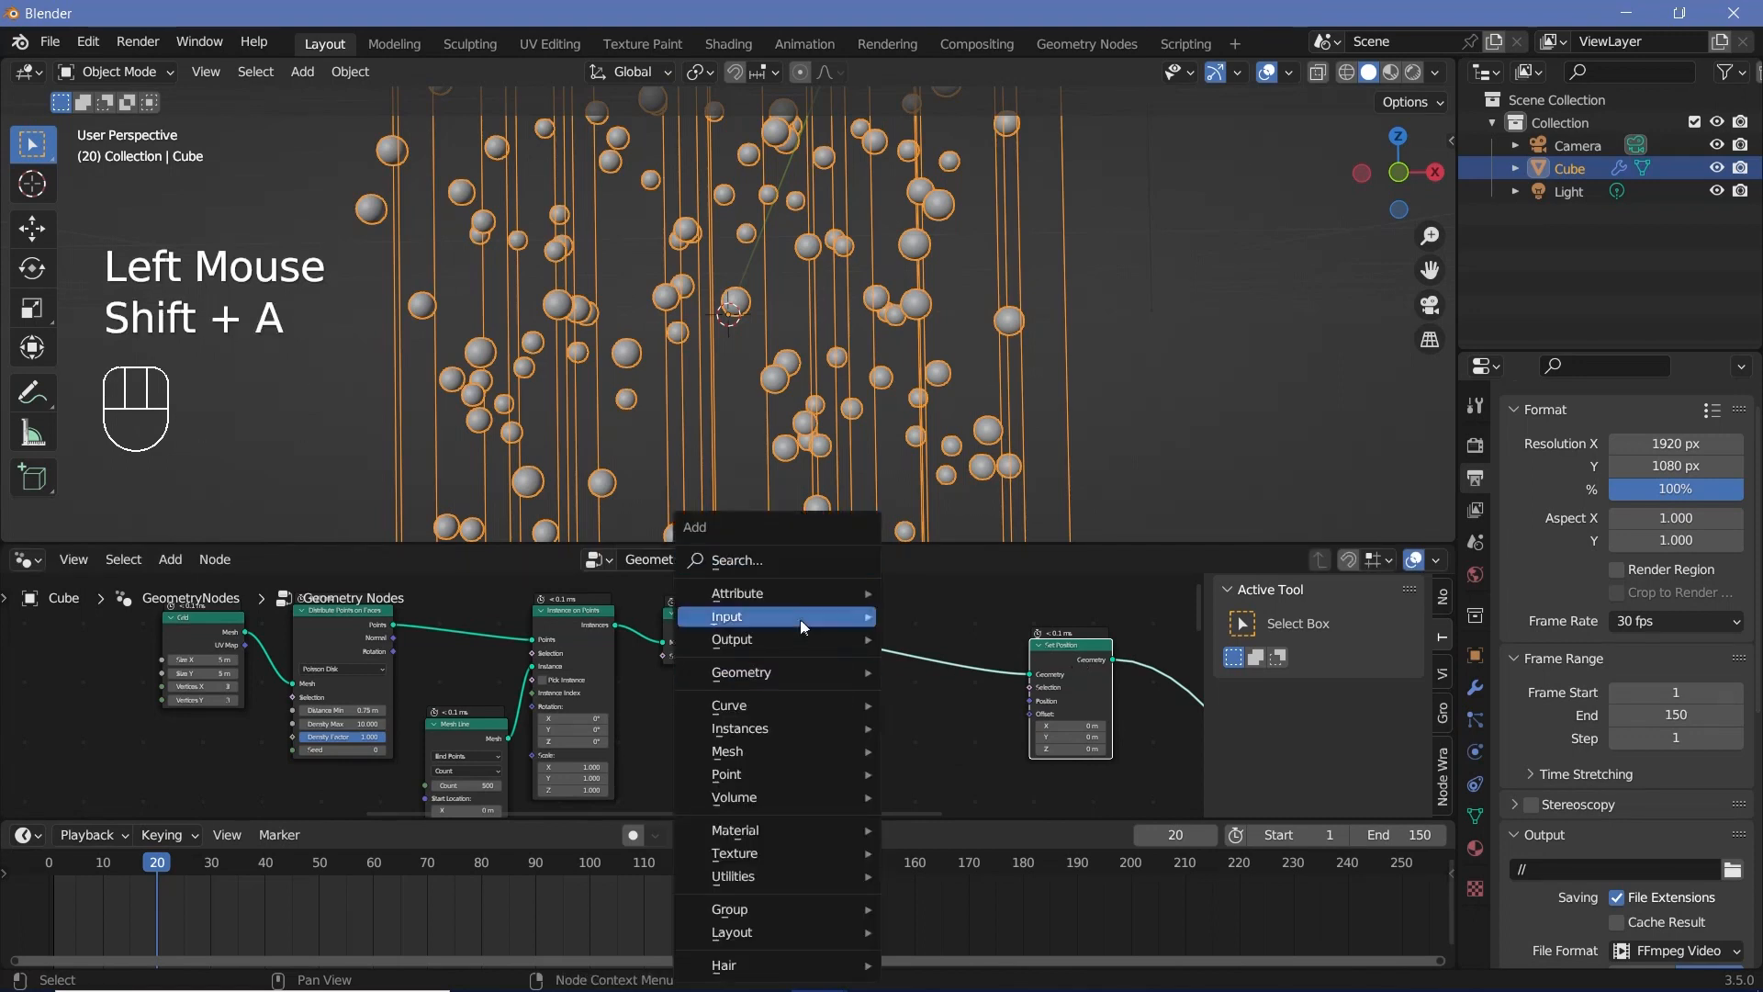
{"action": "left_click", "coordinate": [796, 564]}
{"action": "type", "text": "cruve to"}
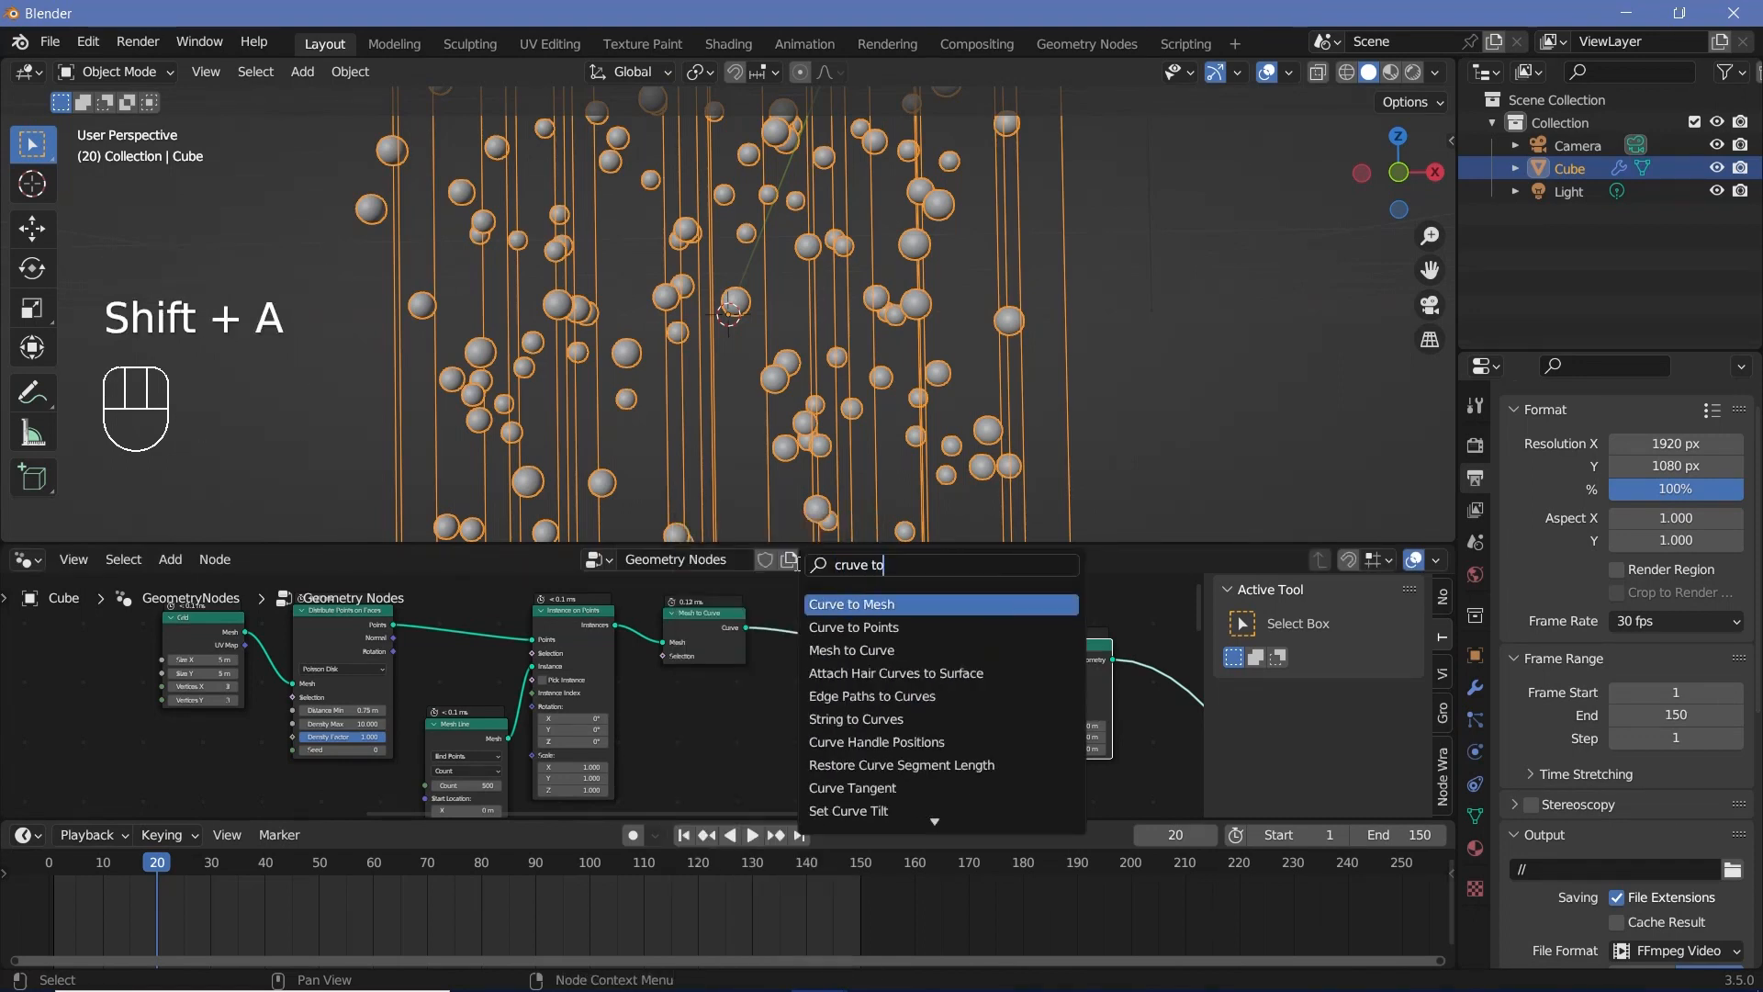
{"action": "key", "text": "Return"}
{"action": "left_click", "coordinate": [801, 619]}
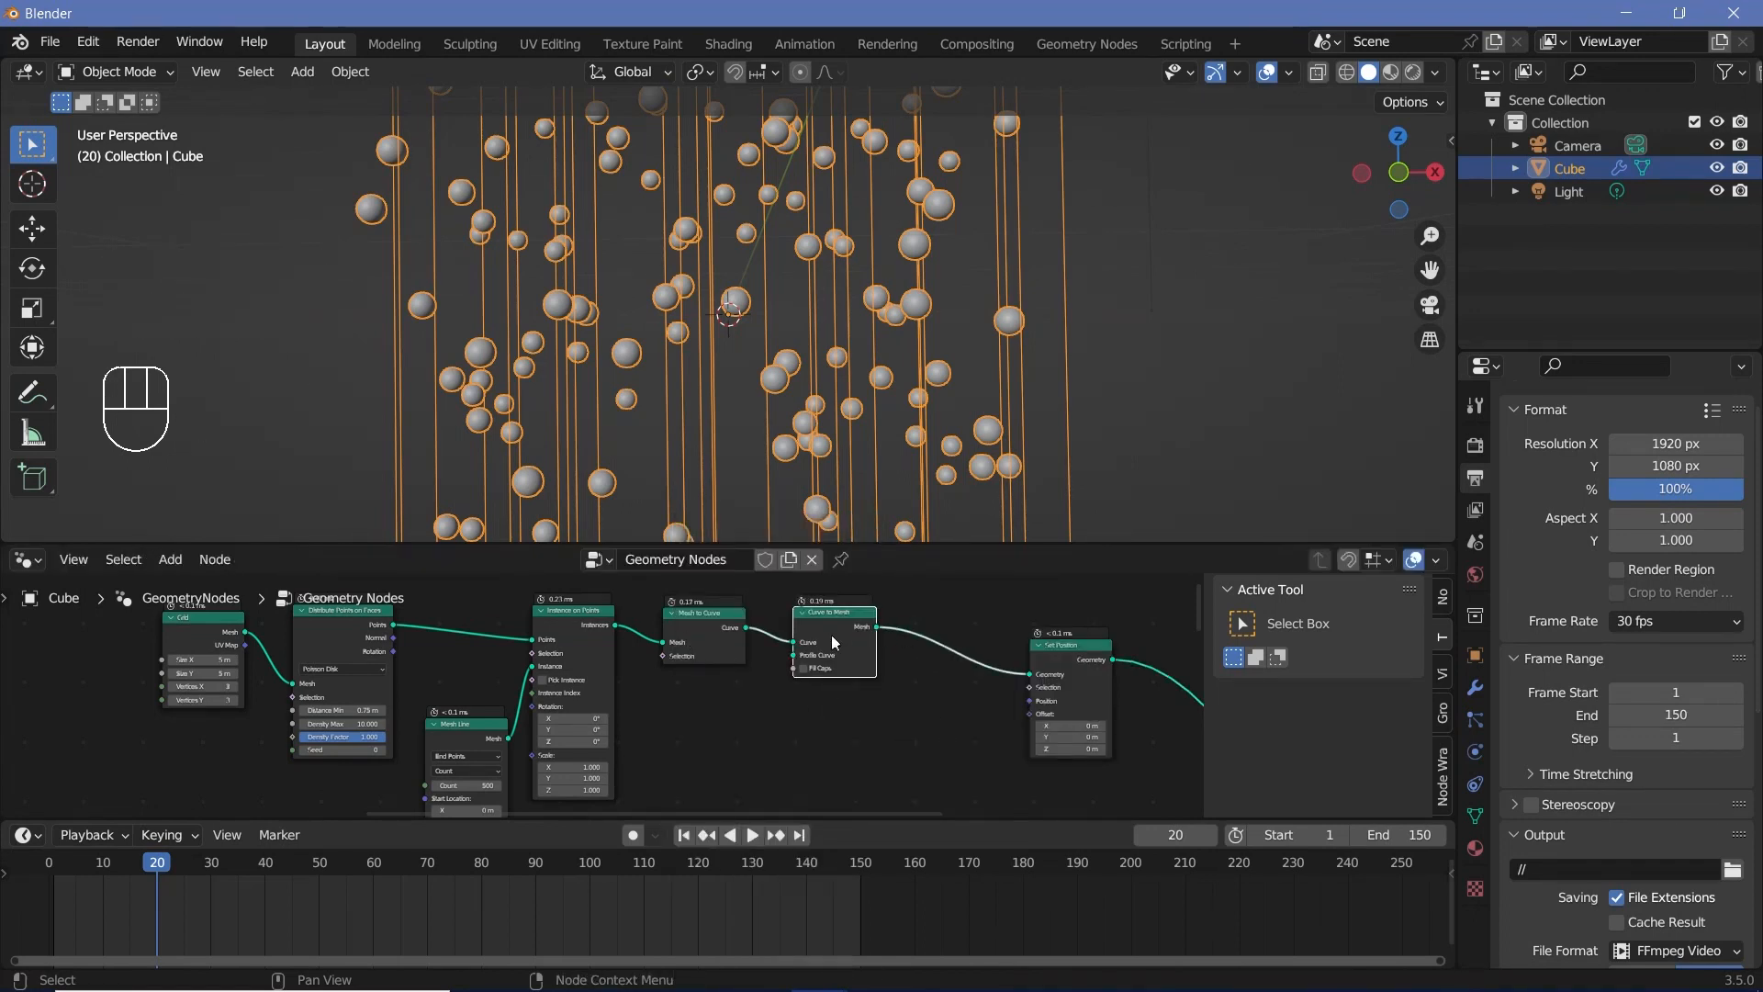
{"action": "mouse_move", "coordinate": [830, 635]}
{"action": "left_mouse_down"}
{"action": "mouse_move", "coordinate": [863, 667]}
{"action": "mouse_move", "coordinate": [850, 654]}
{"action": "left_mouse_up"}
Step: Add a Curve Circle node and connect it to the Curve to Mesh node's Profile Curve input
{"action": "key", "text": "shift+a"}
{"action": "left_click", "coordinate": [727, 560]}
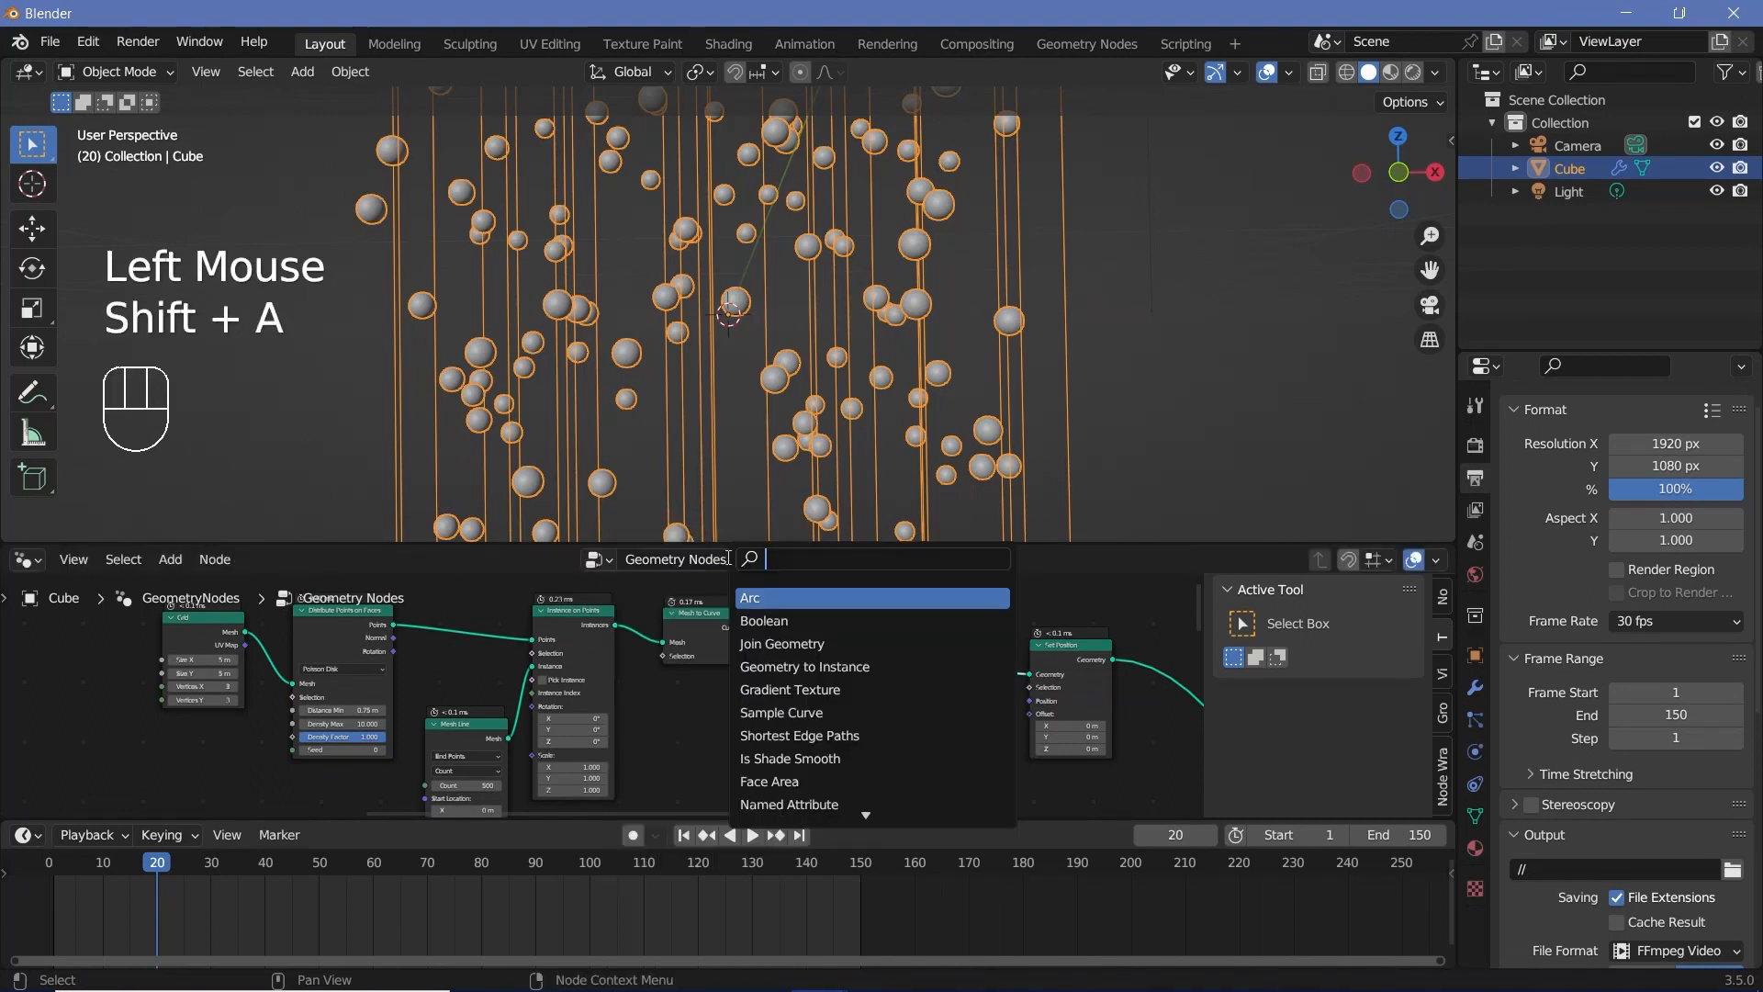
{"action": "type", "text": "cir"}
{"action": "key", "text": "Return"}
{"action": "left_click", "coordinate": [764, 719]}
{"action": "left_click_drag", "start_coordinate": [769, 704], "coordinate": [811, 673]}
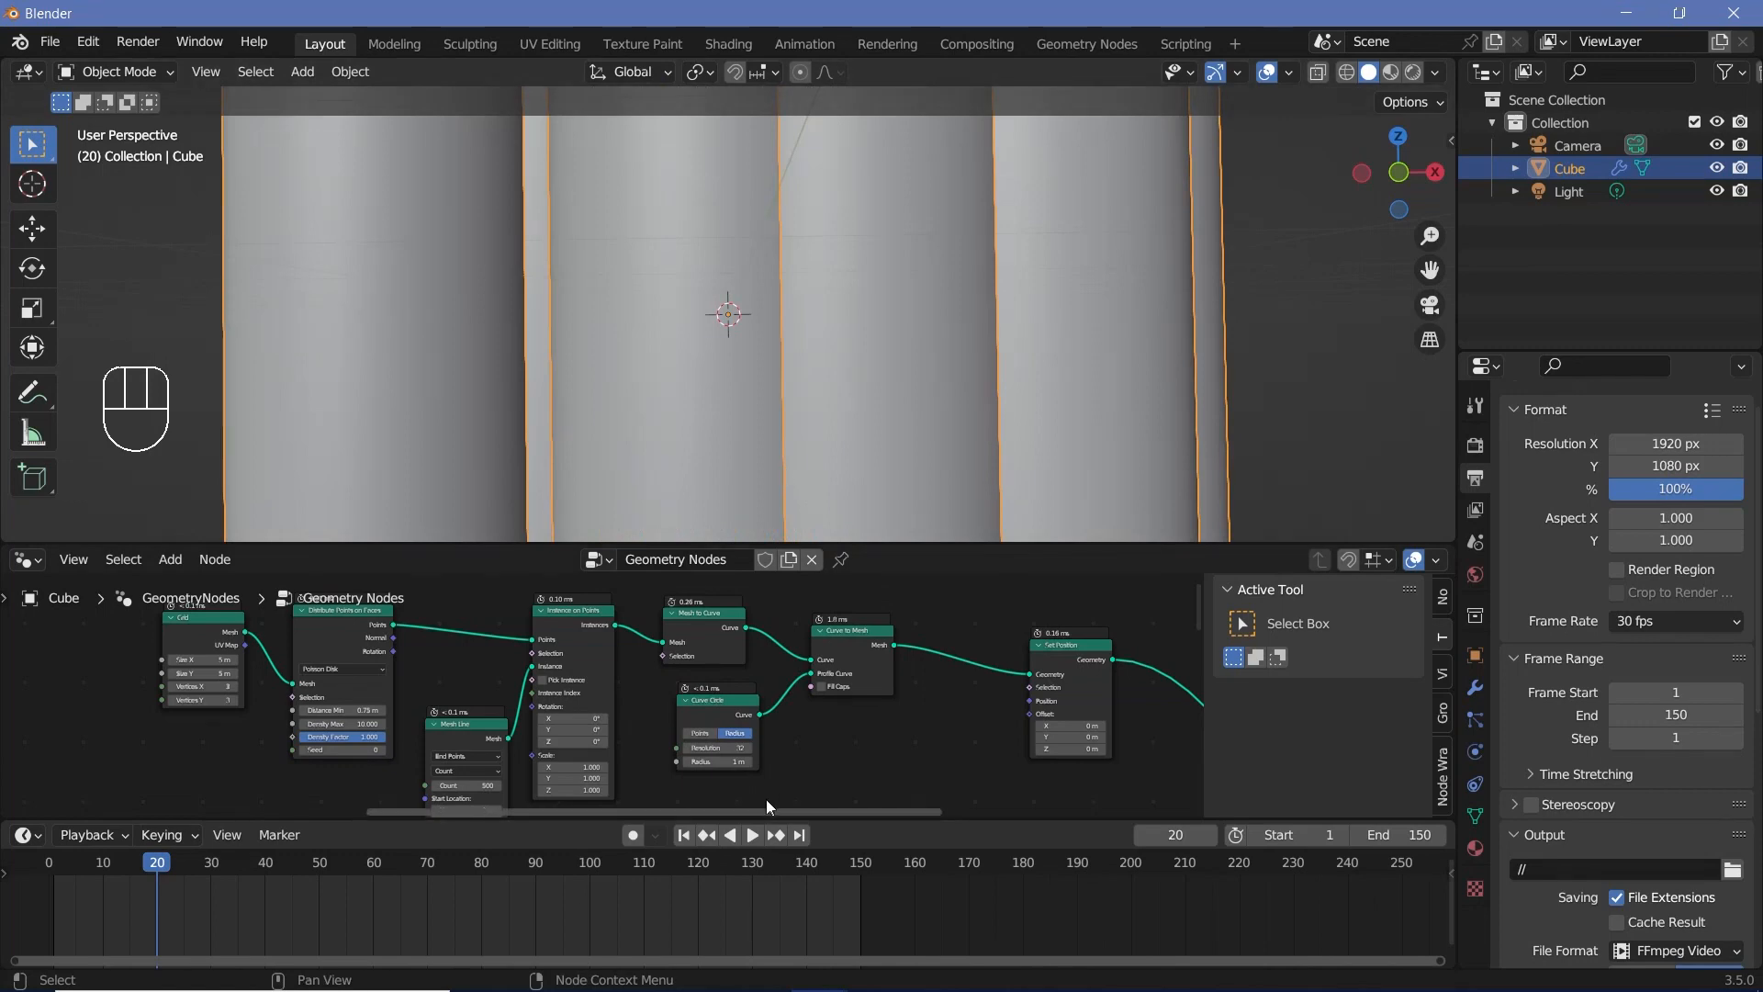
Step: Set the Curve Circle's Radius to 0.1 m and check the thickness of the tubes against the spheres
{"action": "scroll", "coordinate": [766, 799], "scroll_direction": "up", "scroll_amount": 2}
{"action": "middle_click_drag", "start_coordinate": [700, 741], "coordinate": [790, 735]}
{"action": "left_click", "coordinate": [790, 734]}
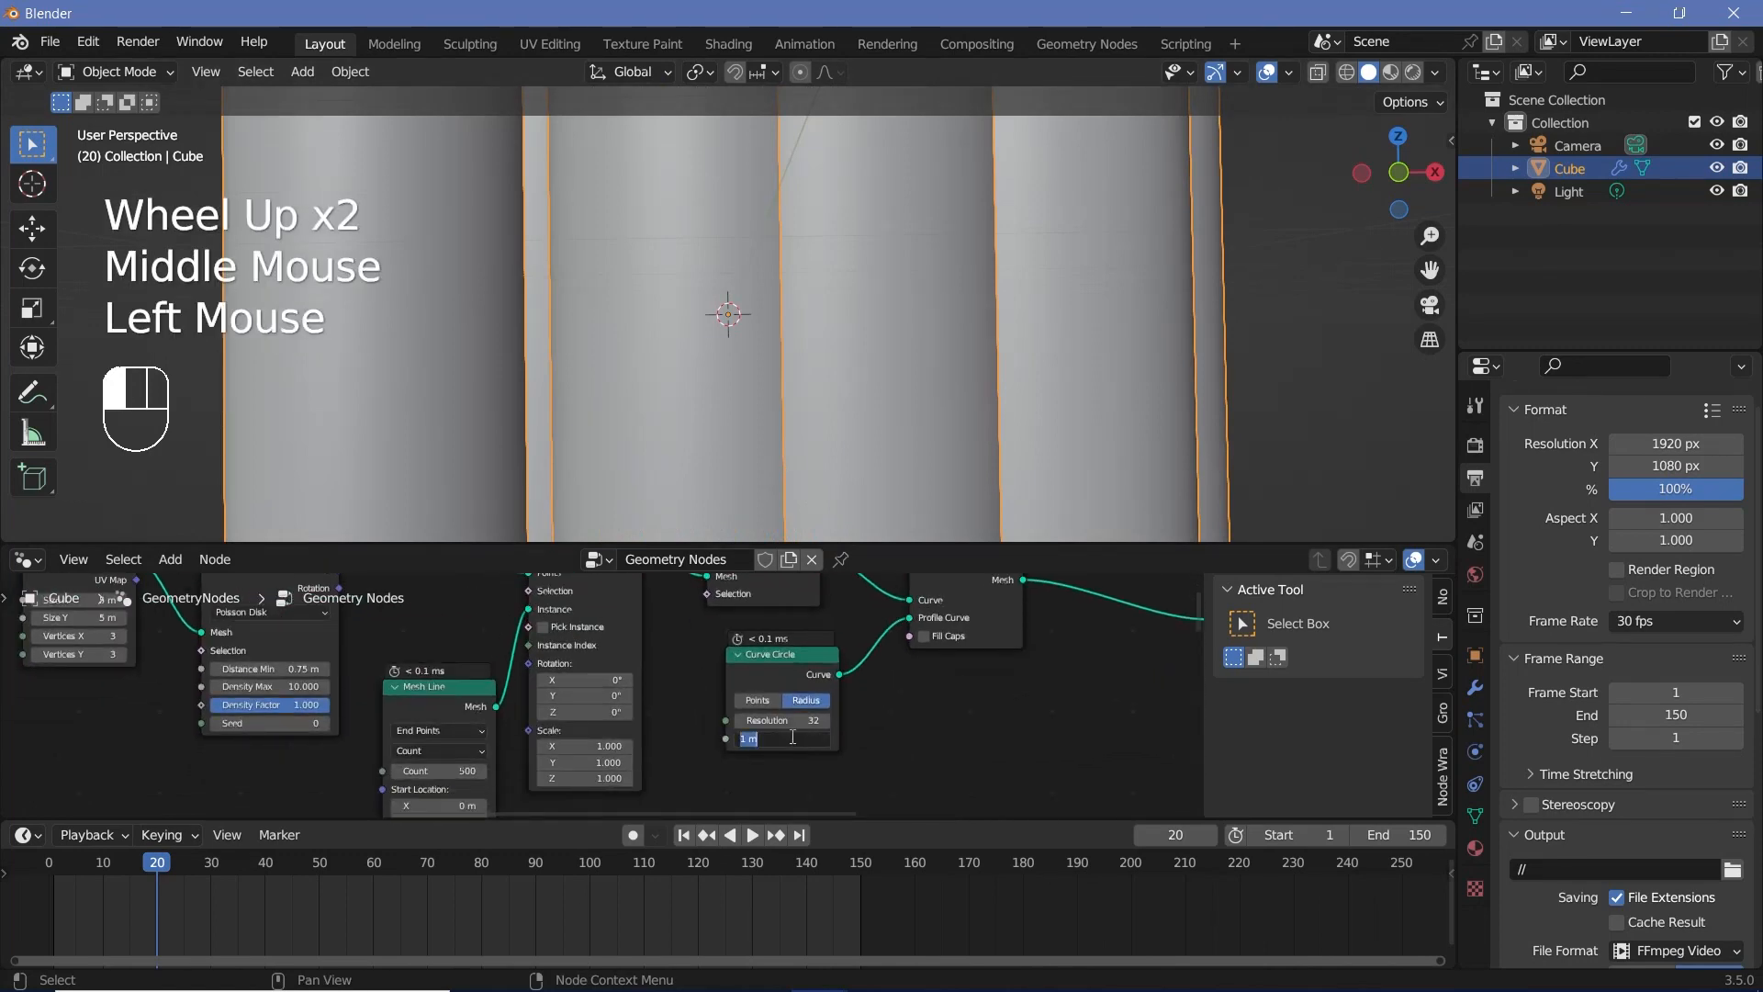
{"action": "type", "text": "0.1"}
{"action": "key", "text": "Return"}
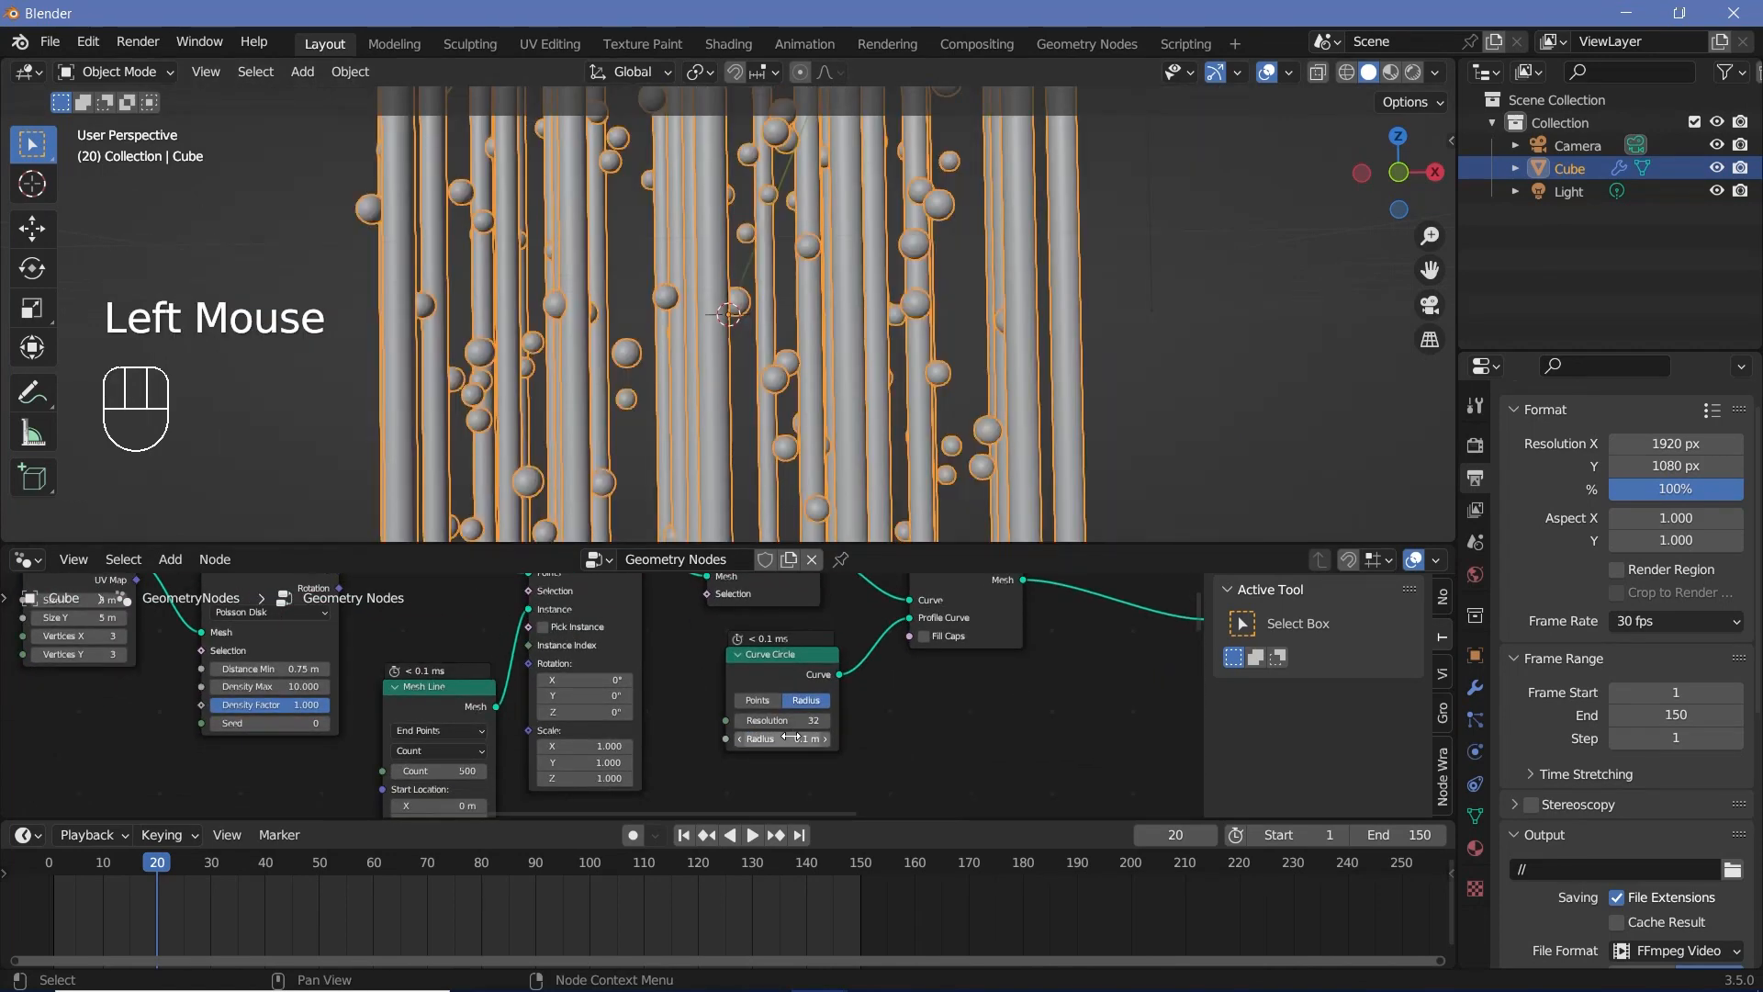
{"action": "scroll", "coordinate": [739, 383], "scroll_direction": "down", "scroll_amount": 3}
{"action": "middle_click_drag", "start_coordinate": [739, 383], "coordinate": [692, 434]}
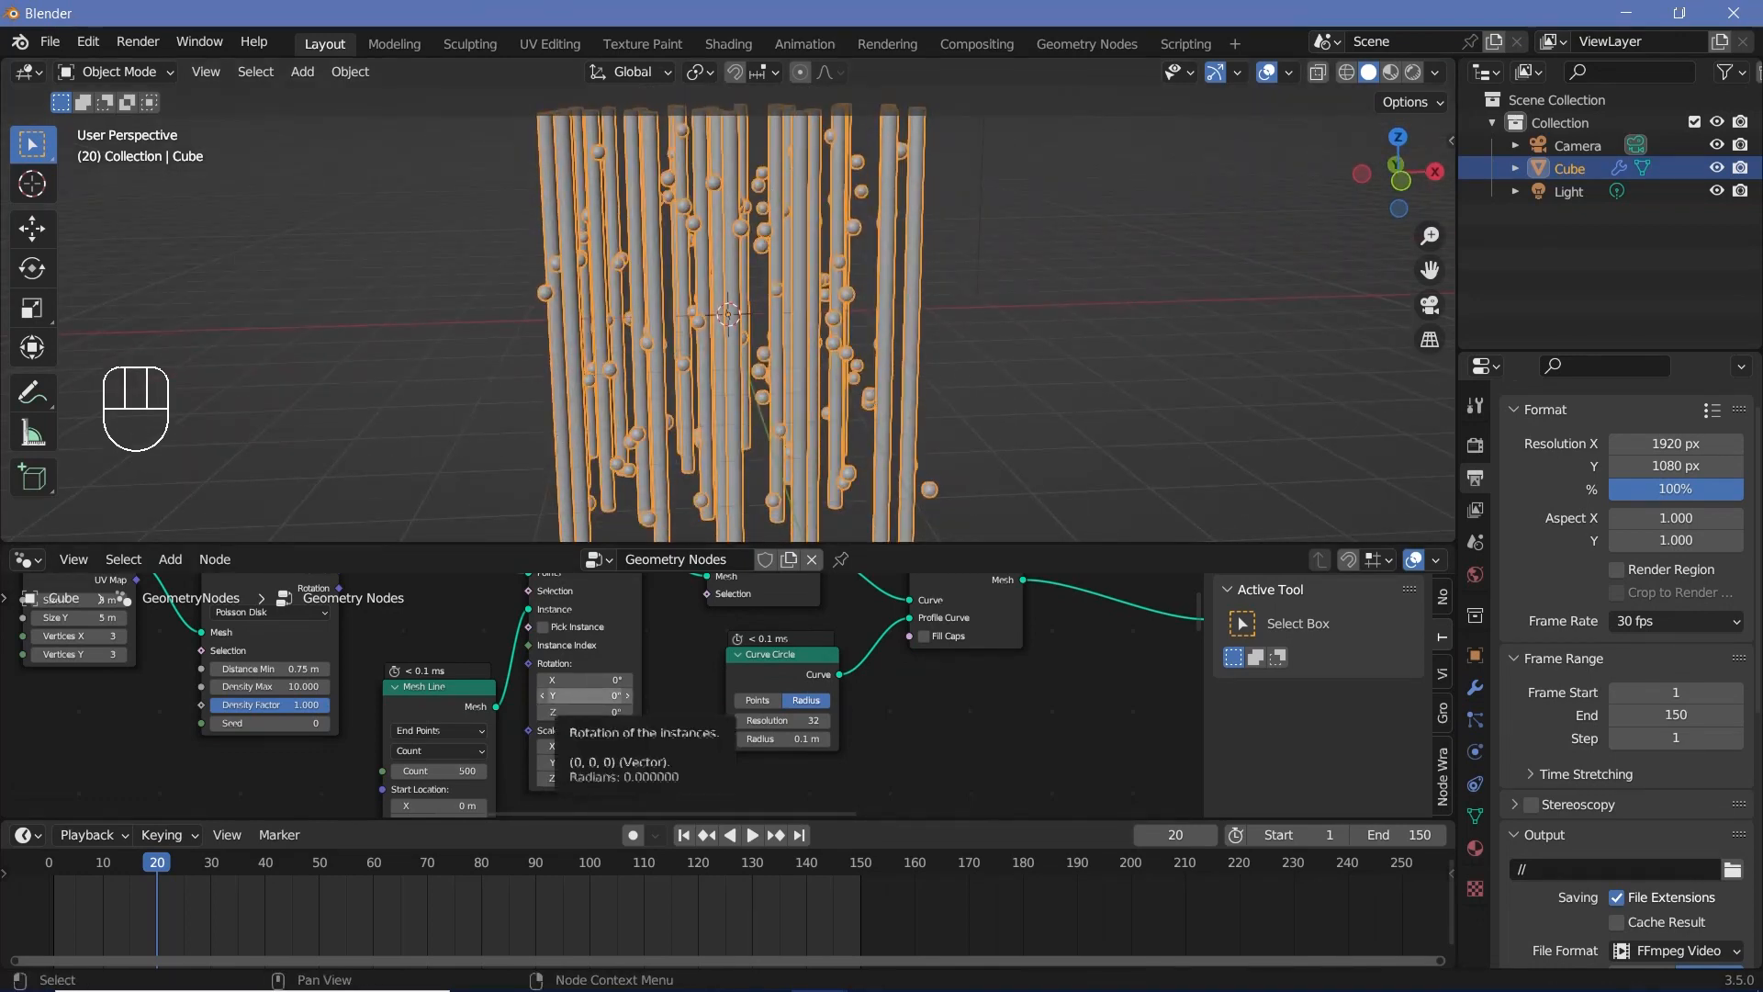
Step: Set the Instance on Points node's Y Rotation to 35° to tilt the tubes
{"action": "left_click", "coordinate": [584, 697]}
{"action": "type", "text": "35"}
{"action": "left_click", "coordinate": [587, 703]}
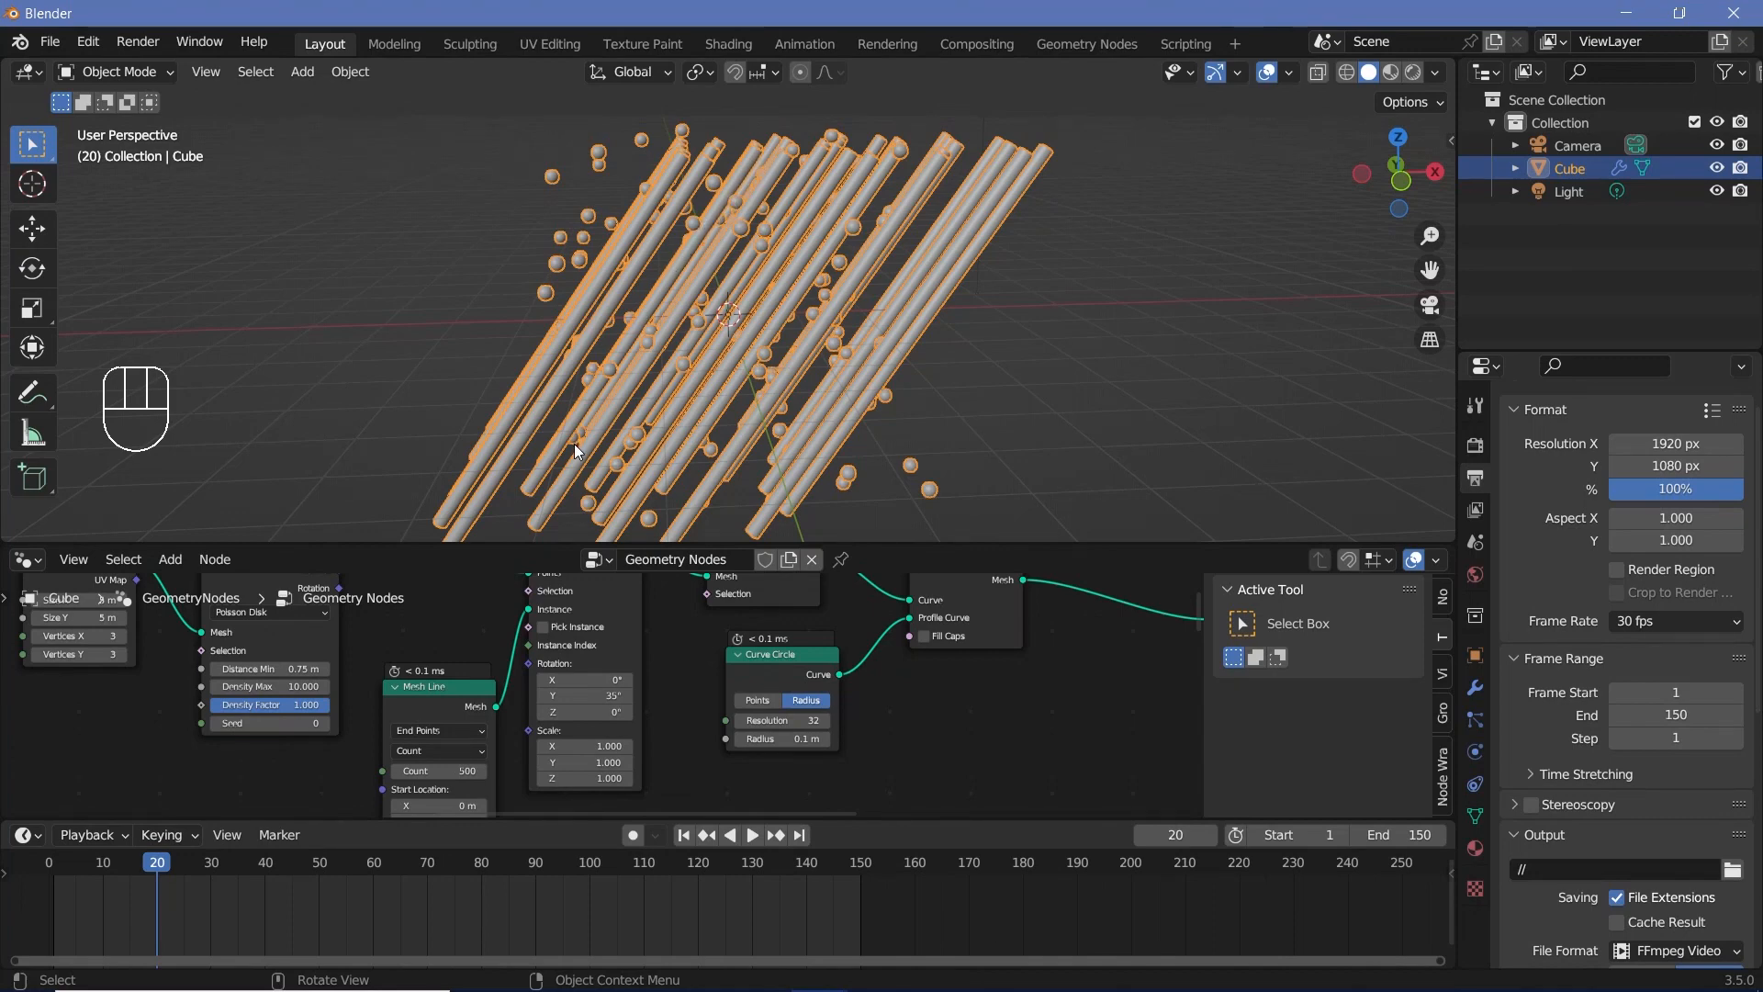
{"action": "scroll", "coordinate": [1078, 659], "scroll_direction": "down", "scroll_amount": 3}
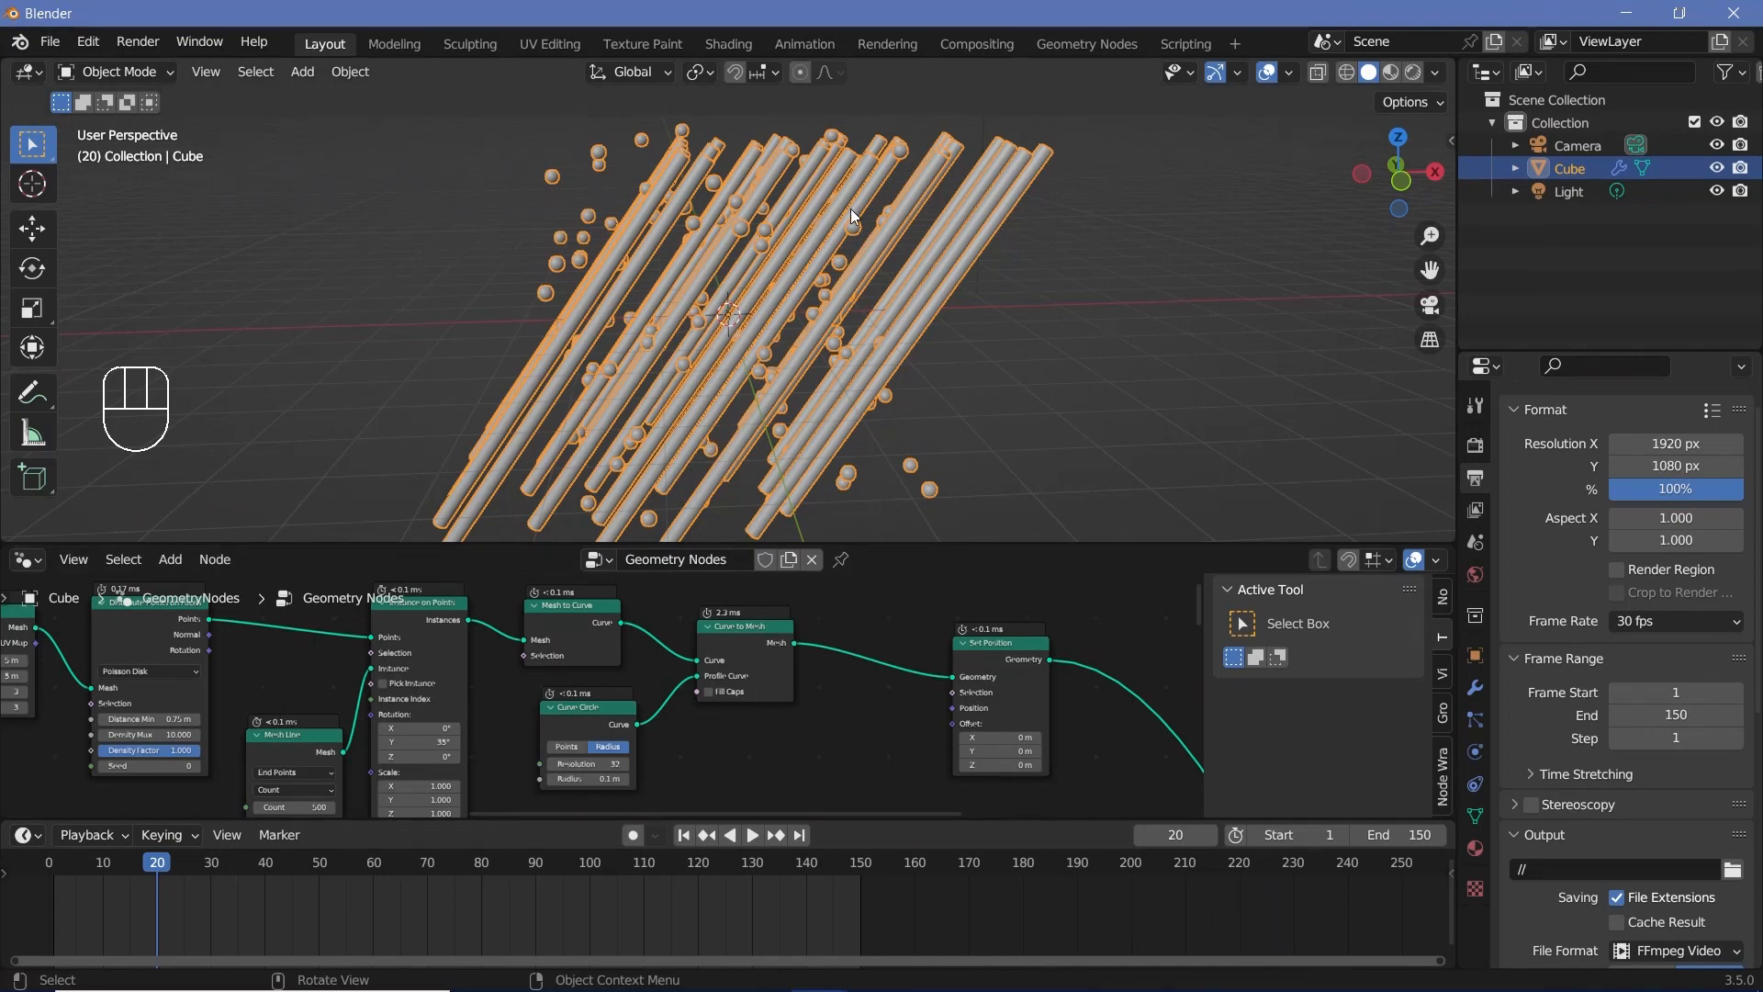
{"action": "scroll", "coordinate": [770, 364], "scroll_direction": "up", "scroll_amount": 2}
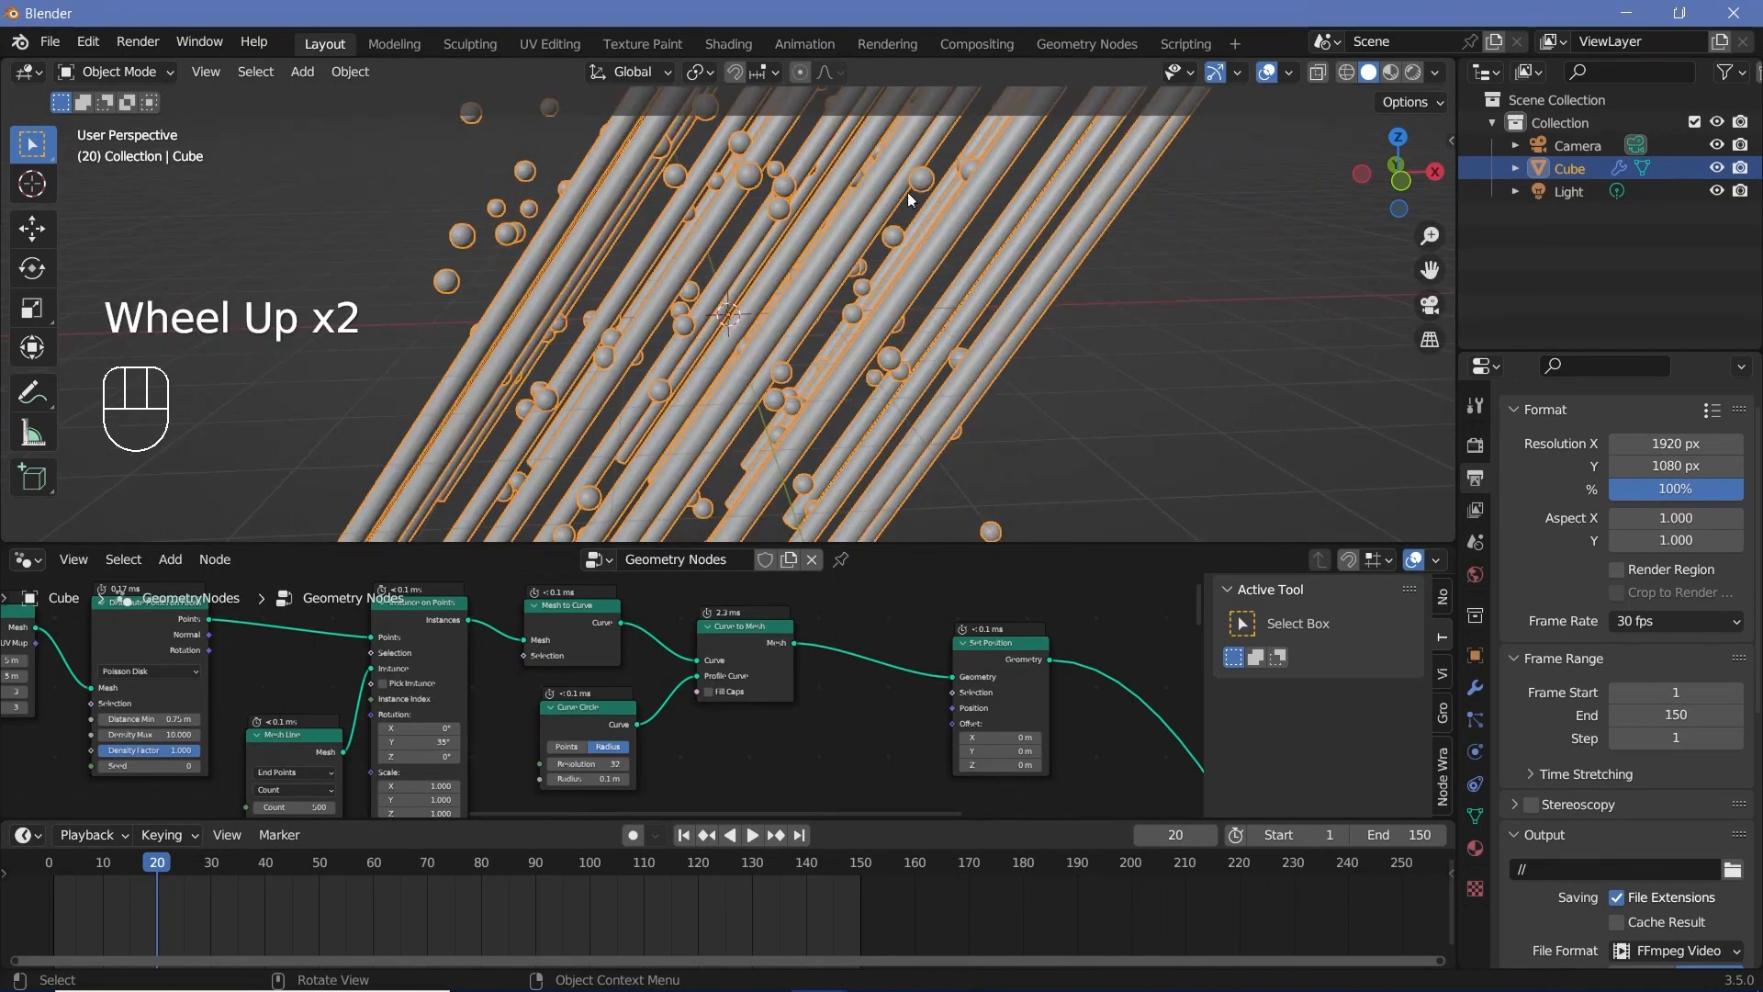
Step: Move Set Position further along and insert a Separate Geometry node between Curve to Mesh and Set Position
{"action": "left_click_drag", "start_coordinate": [999, 684], "coordinate": [1086, 710]}
{"action": "scroll", "coordinate": [1087, 710], "scroll_direction": "down", "scroll_amount": 2}
{"action": "middle_click_drag", "start_coordinate": [1086, 710], "coordinate": [817, 704]}
{"action": "middle_click_drag", "start_coordinate": [700, 682], "coordinate": [907, 648]}
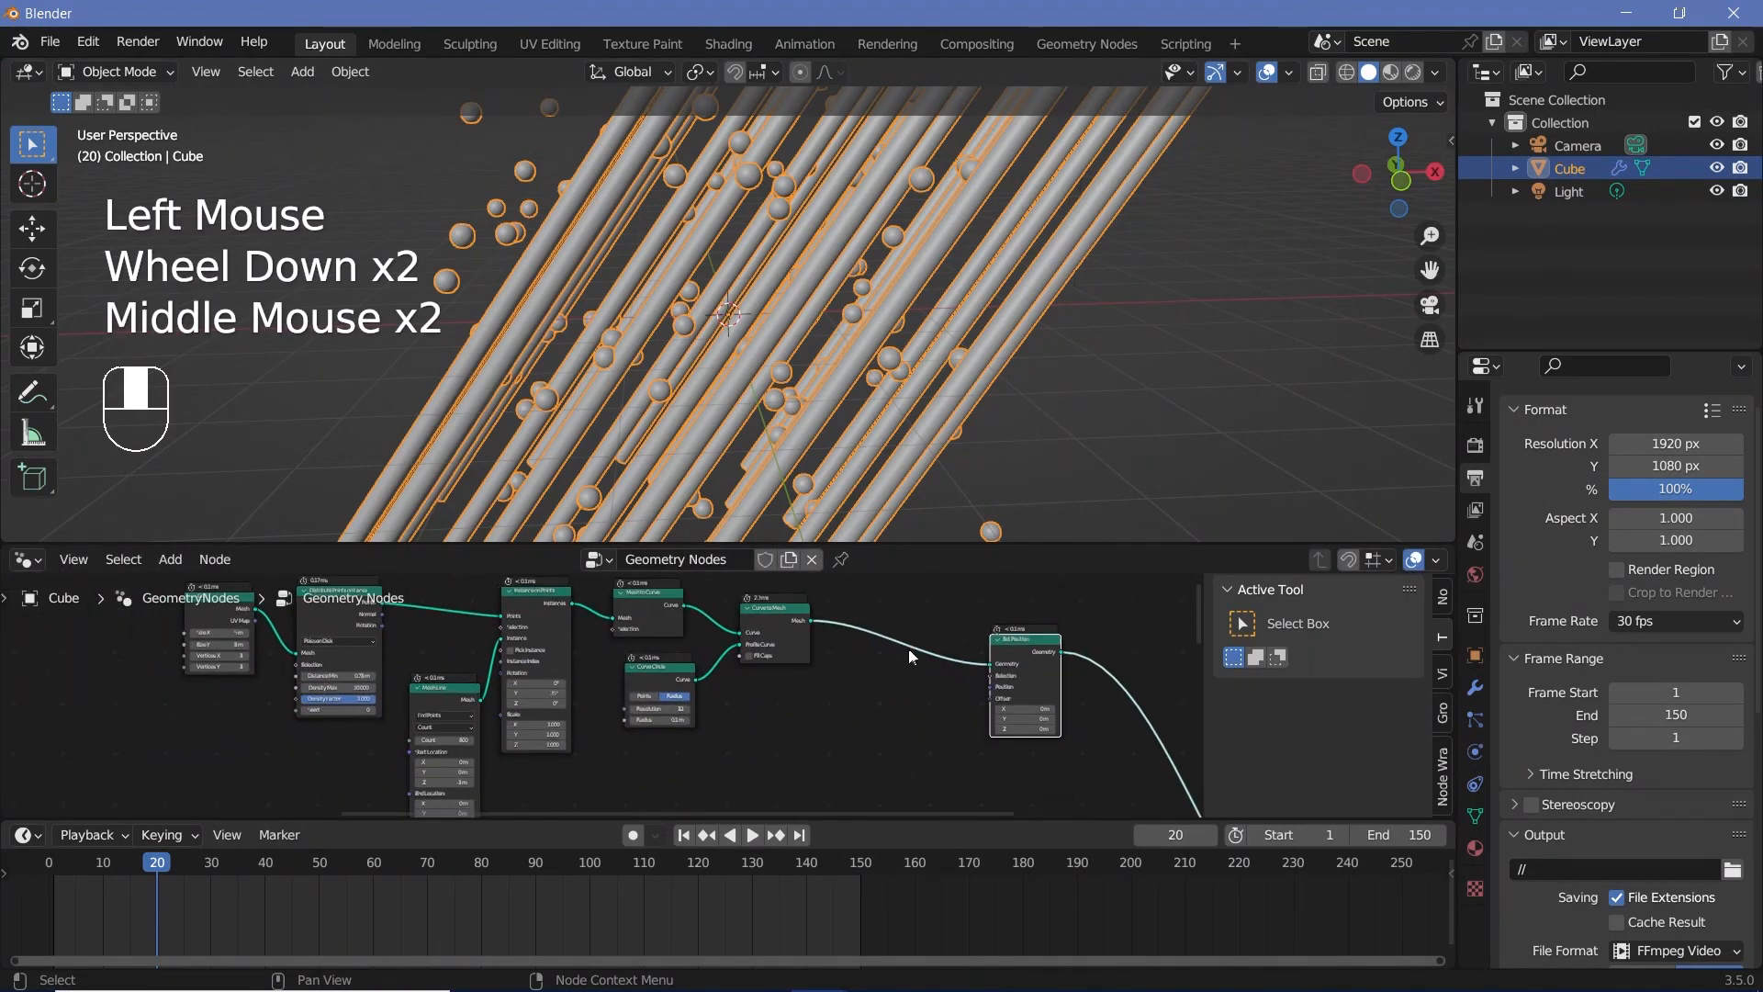
{"action": "key", "text": "shift+a"}
{"action": "type", "text": "sepa"}
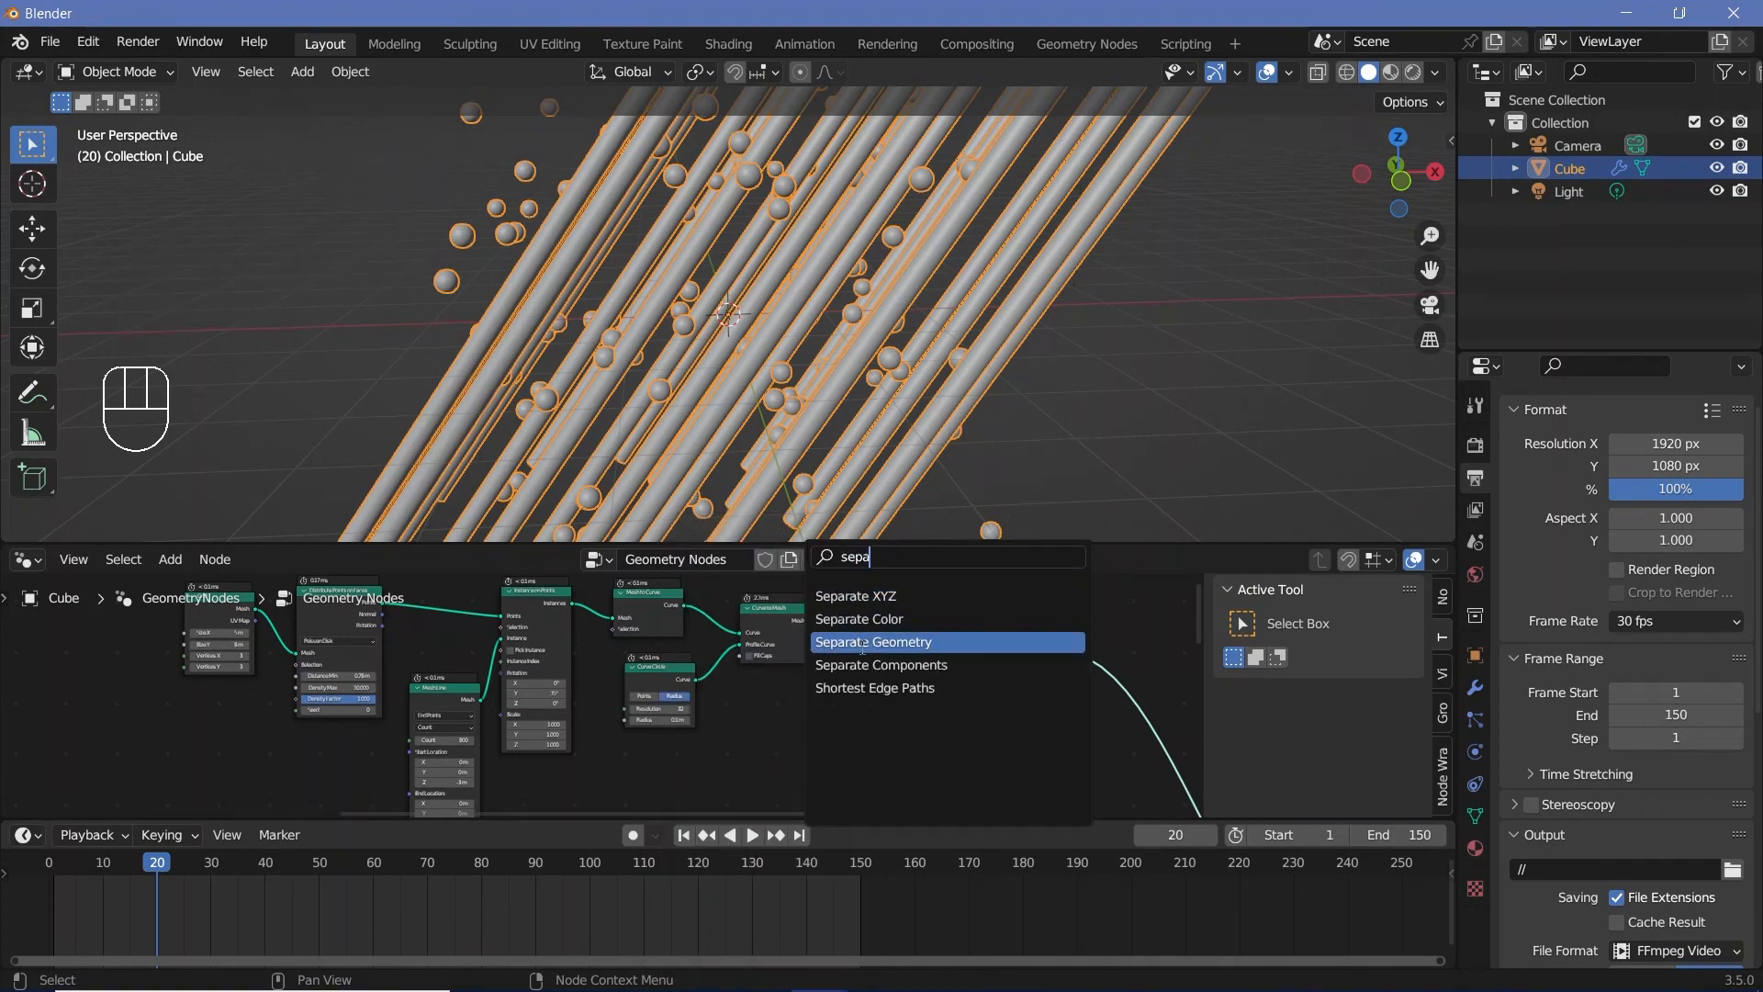
{"action": "left_click", "coordinate": [874, 642]}
{"action": "left_click", "coordinate": [891, 711]}
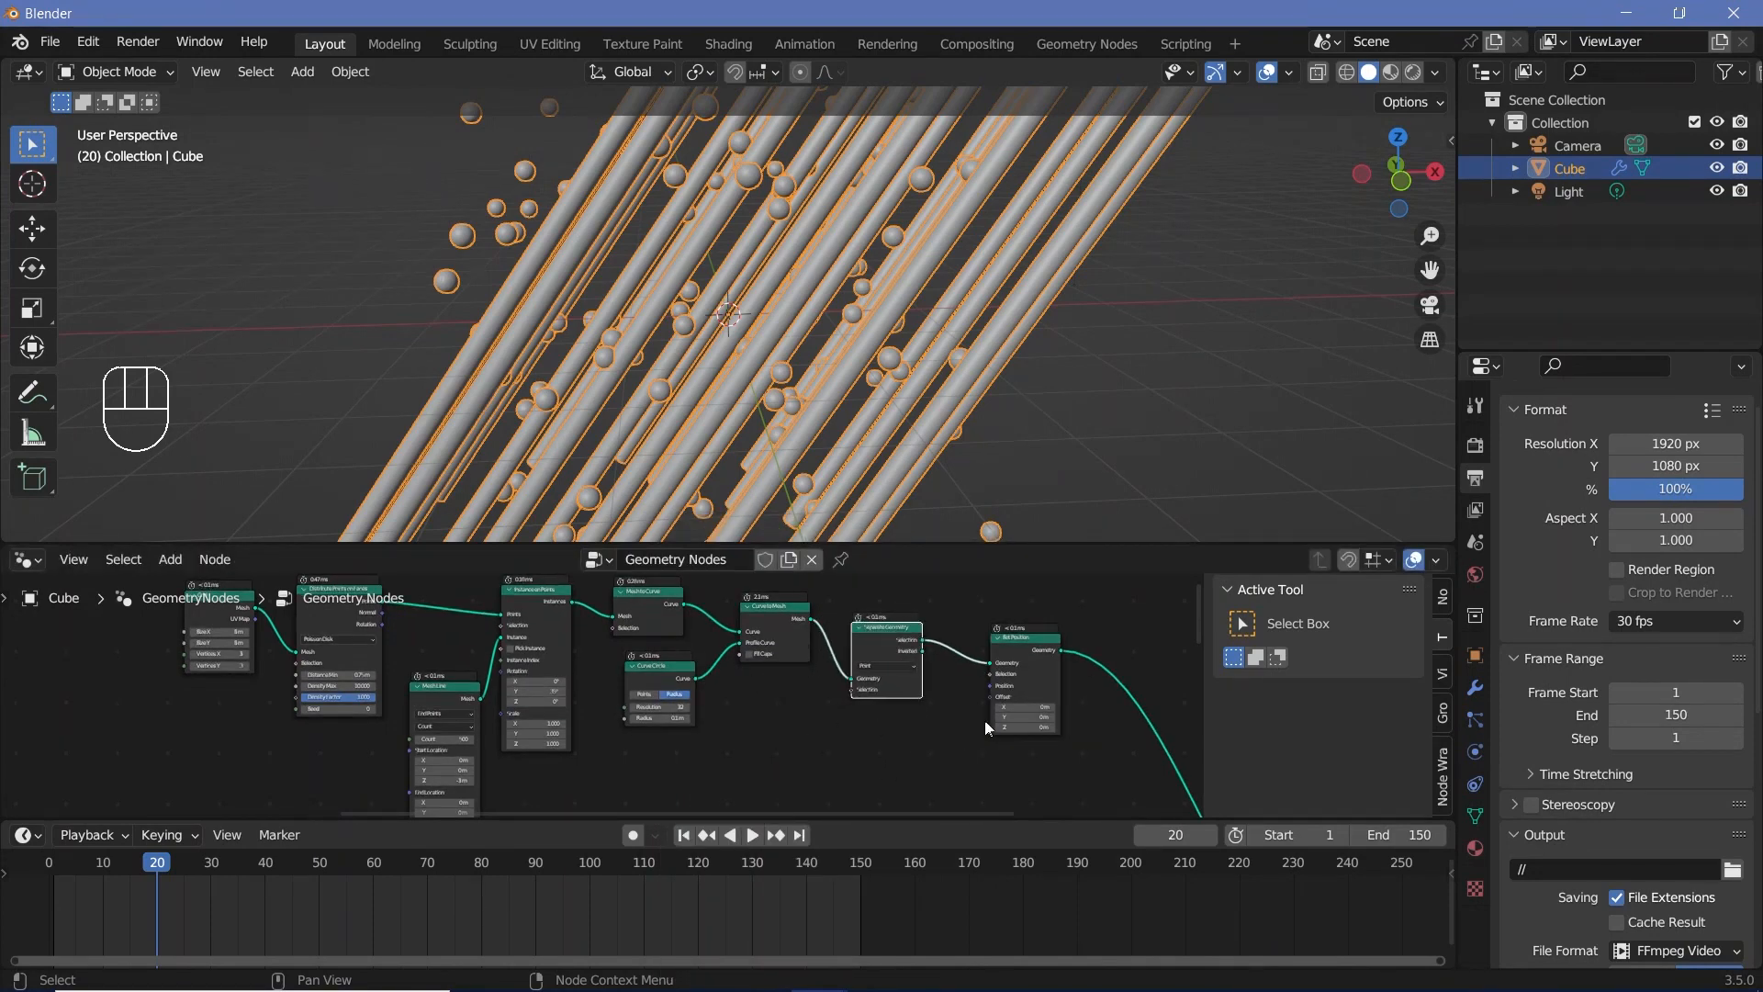
Step: Set the Separate Geometry node's domain to Instance
{"action": "scroll", "coordinate": [987, 728], "scroll_direction": "up", "scroll_amount": 3}
{"action": "middle_click_drag", "start_coordinate": [987, 729], "coordinate": [790, 717]}
{"action": "scroll", "coordinate": [789, 717], "scroll_direction": "up", "scroll_amount": 2}
{"action": "left_click", "coordinate": [864, 701]}
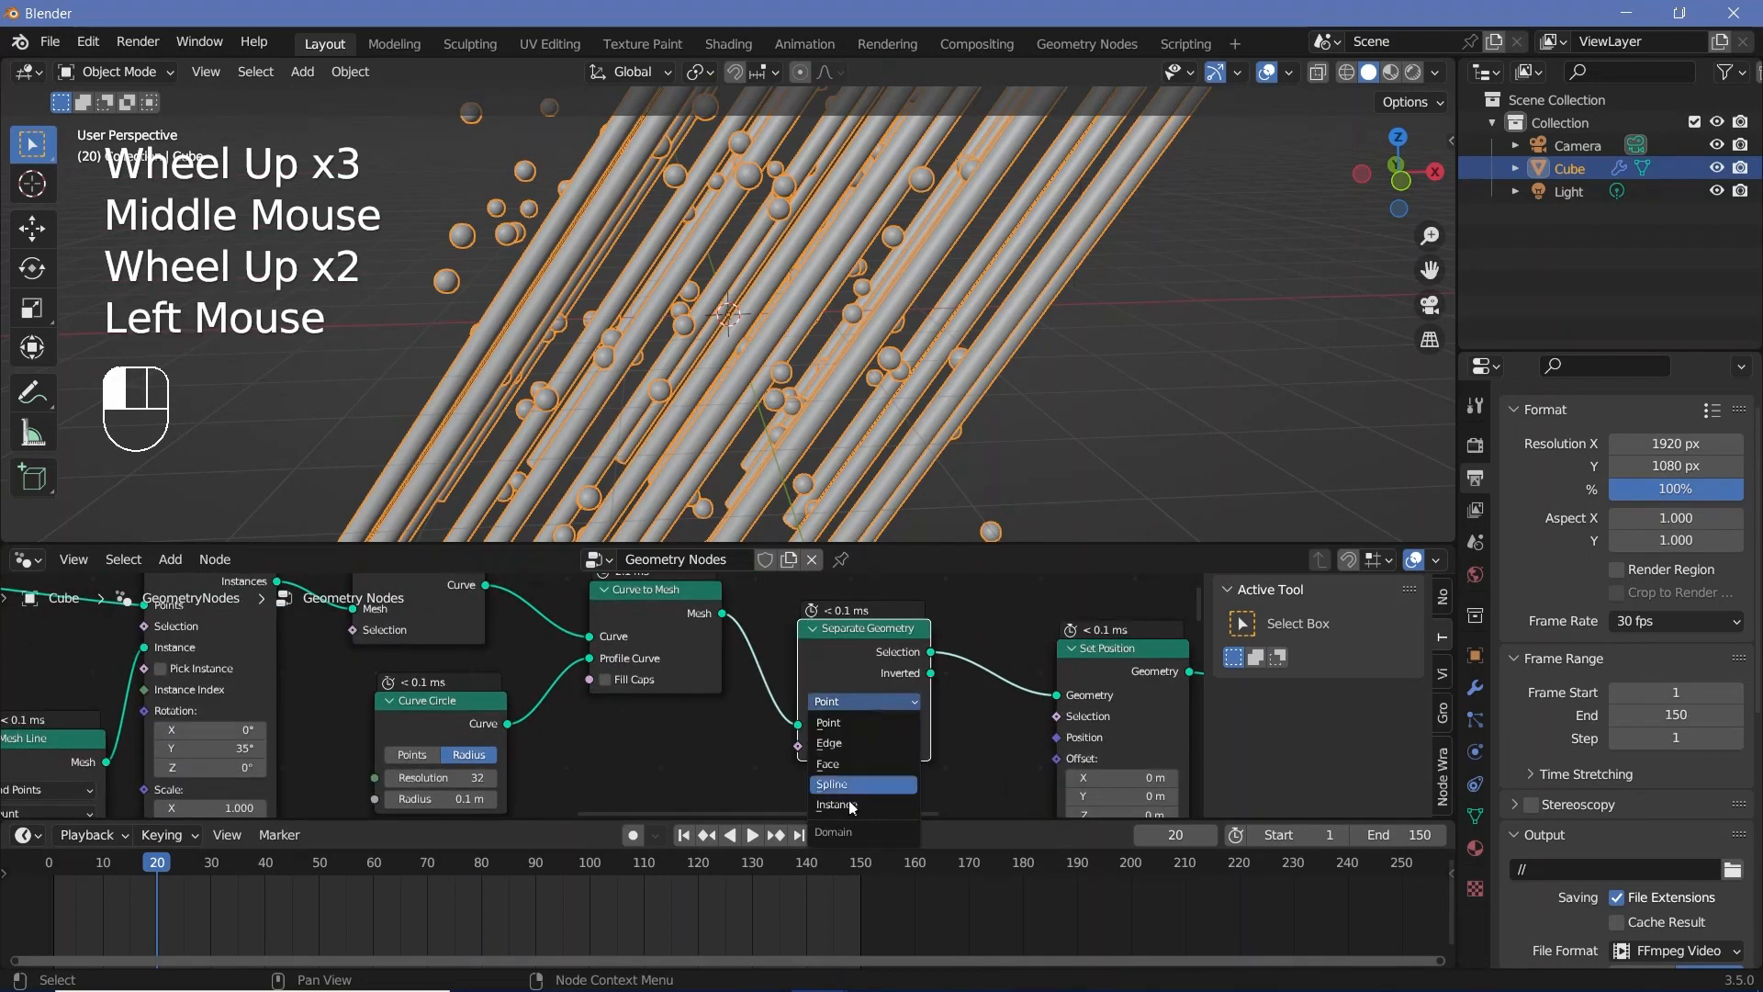
{"action": "left_click", "coordinate": [848, 805]}
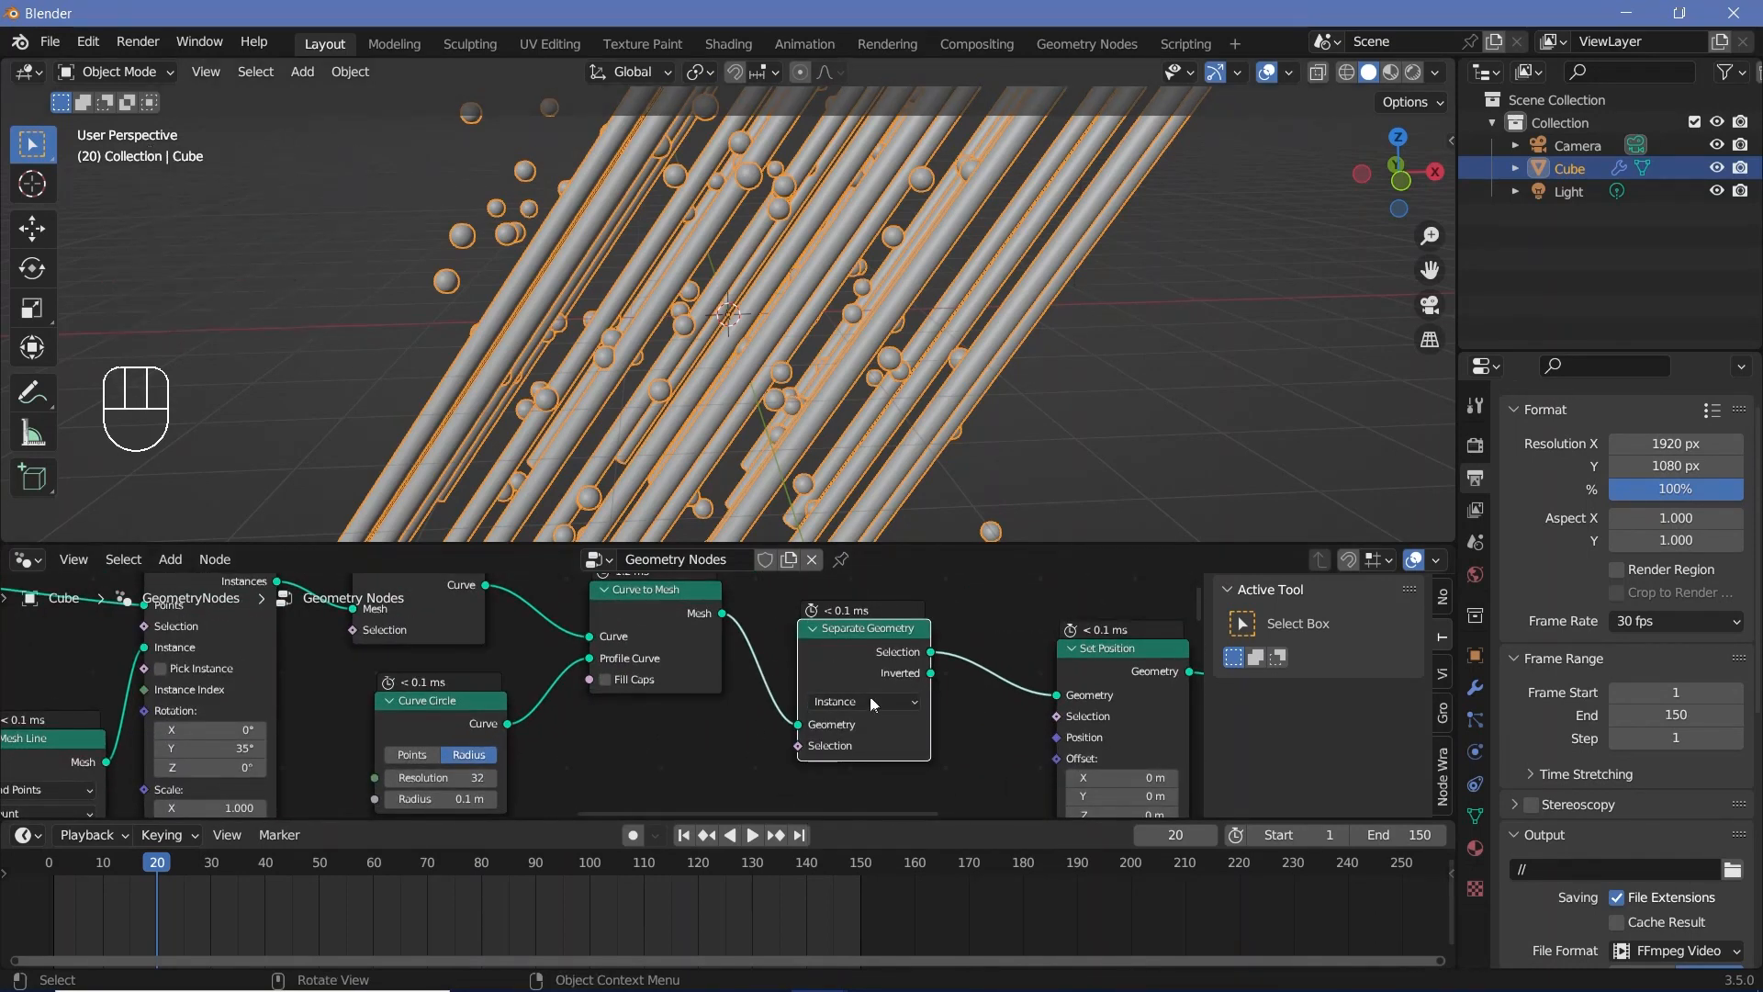
{"action": "left_click", "coordinate": [812, 779]}
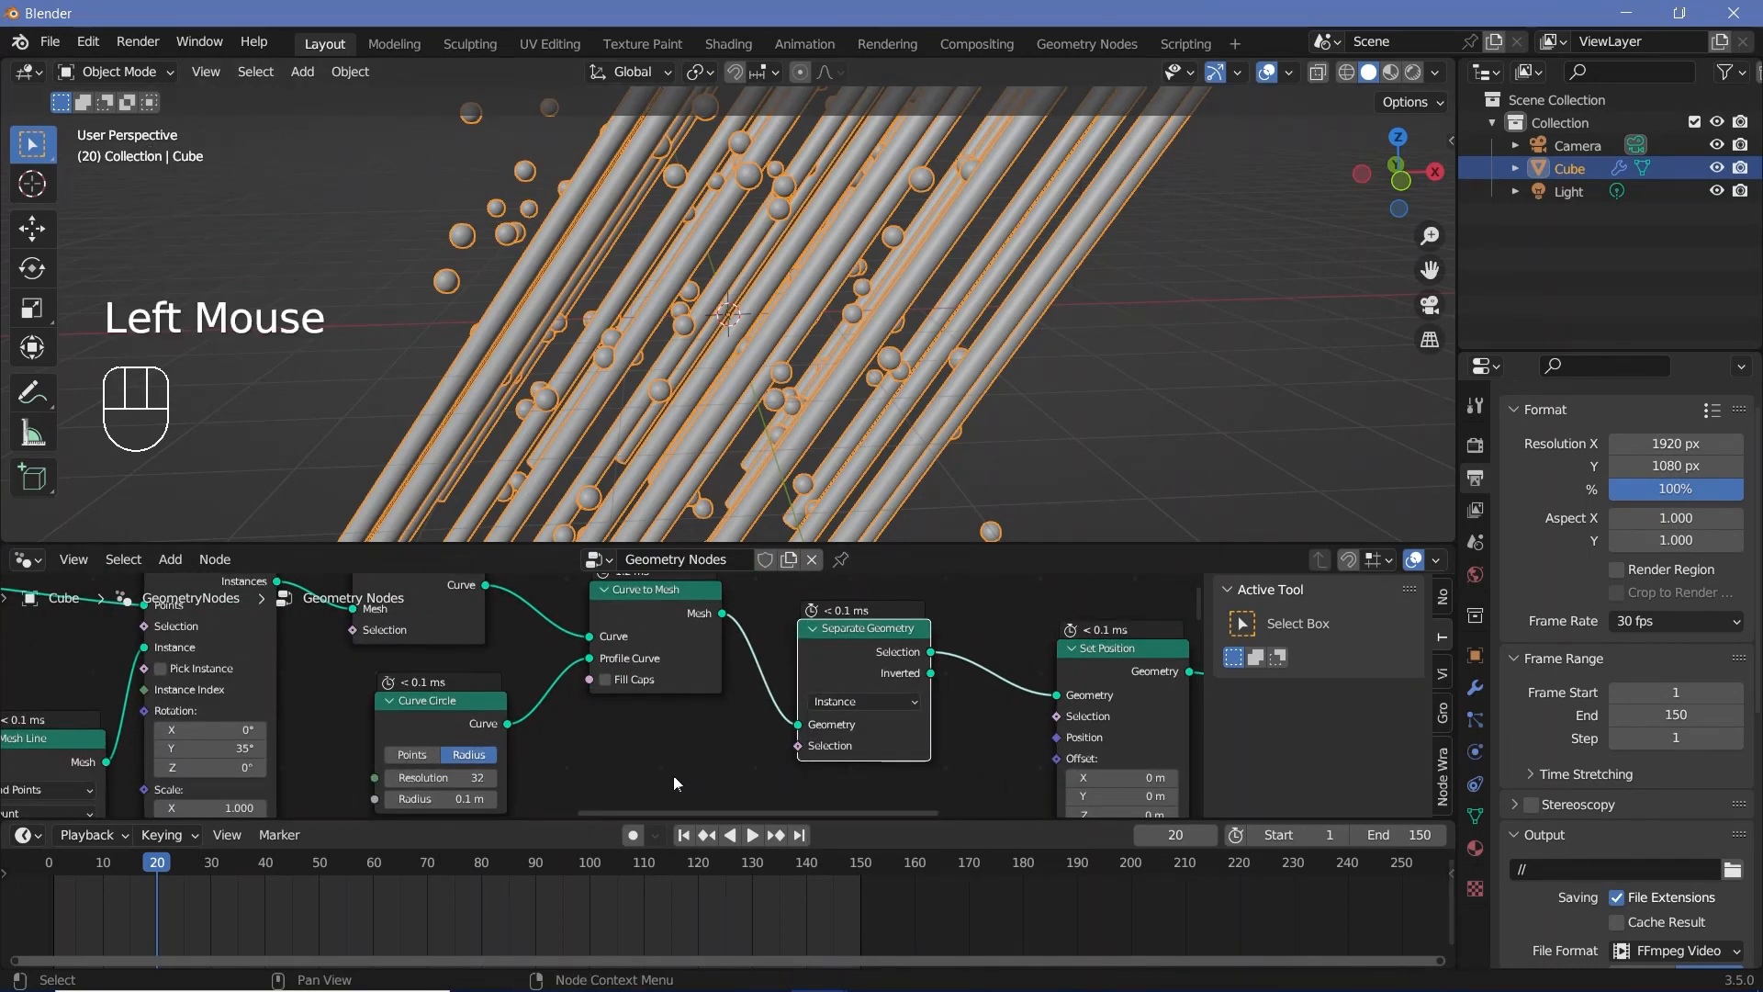
Step: Add a Random Value node of type Boolean and connect it to the Separate Geometry node's Selection input
{"action": "middle_click_drag", "start_coordinate": [825, 764], "coordinate": [748, 699]}
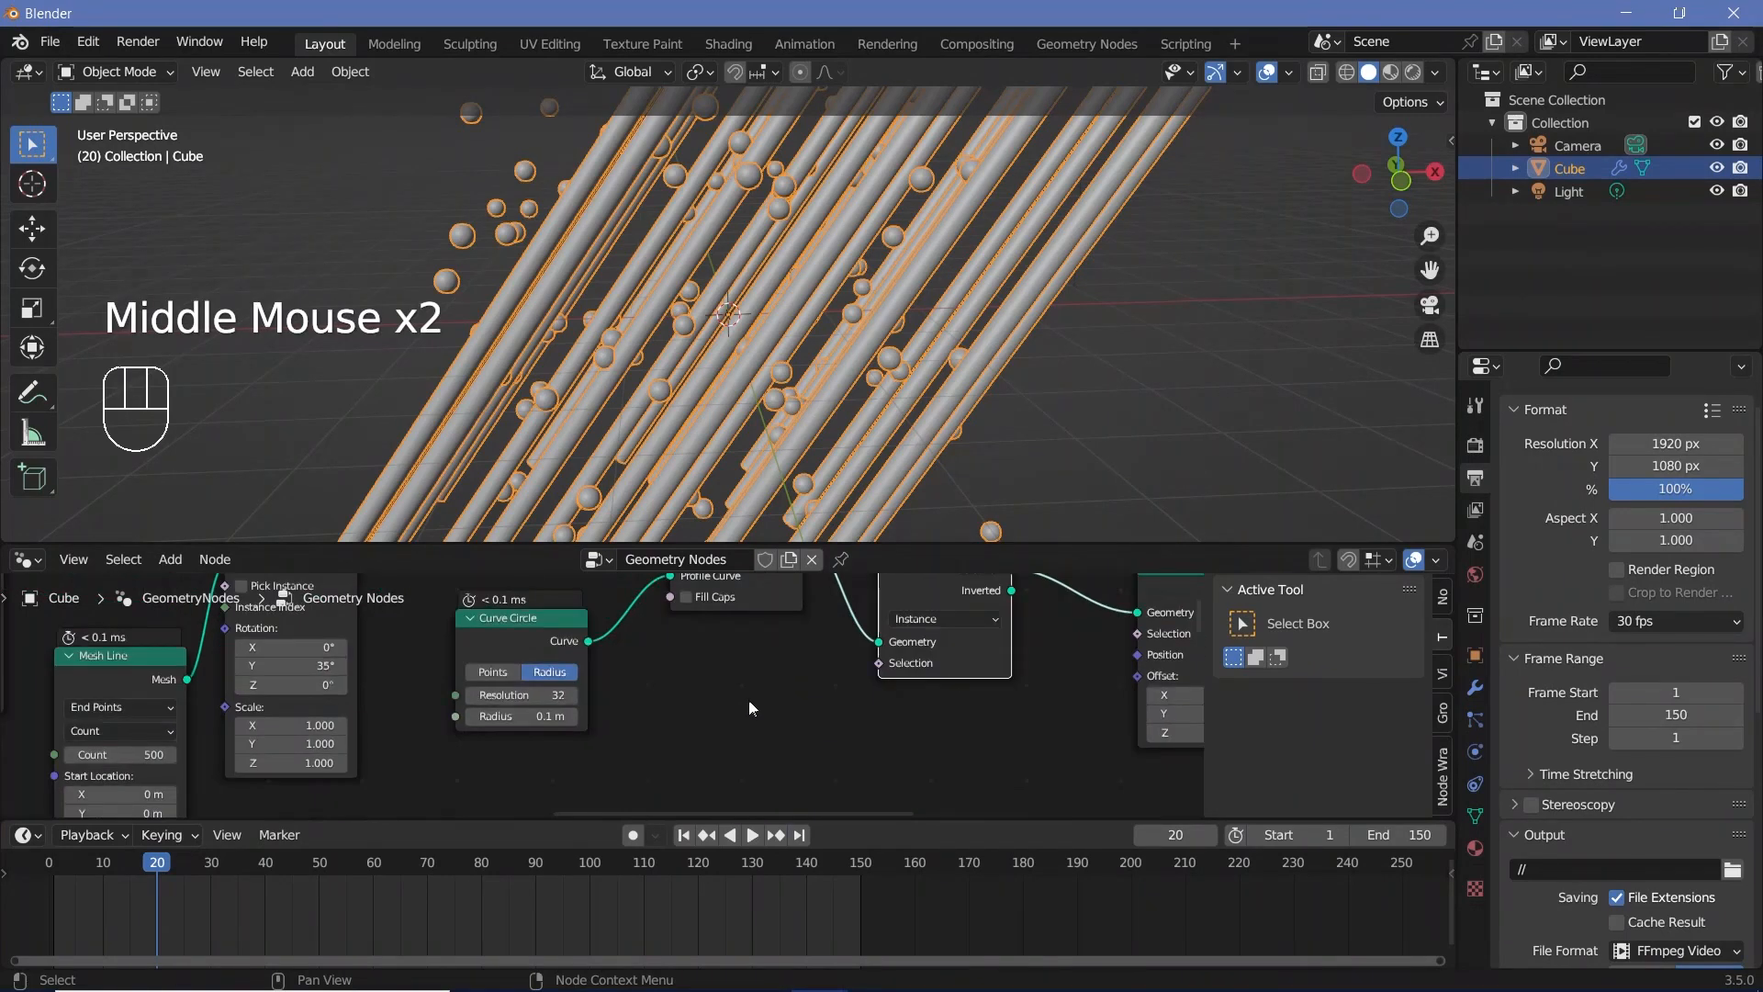
{"action": "key", "text": "shift+a"}
{"action": "type", "text": "rand"}
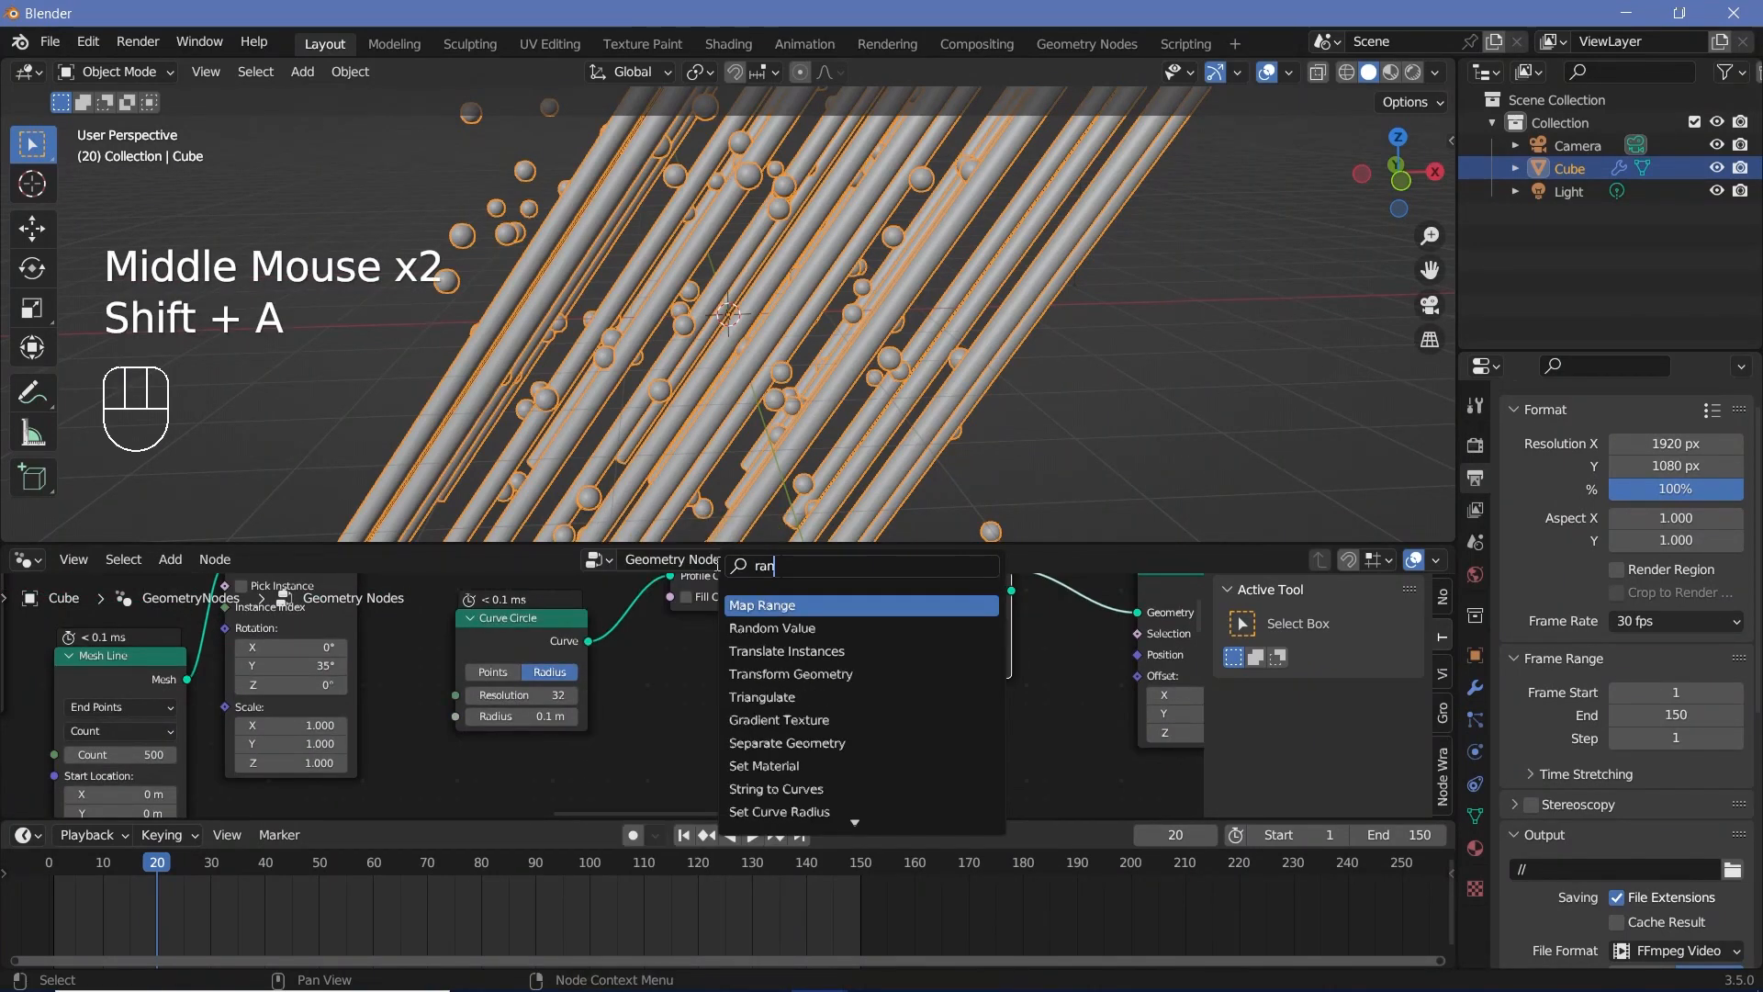
{"action": "key", "text": "Return"}
{"action": "left_click", "coordinate": [722, 655]}
{"action": "left_click", "coordinate": [731, 709]}
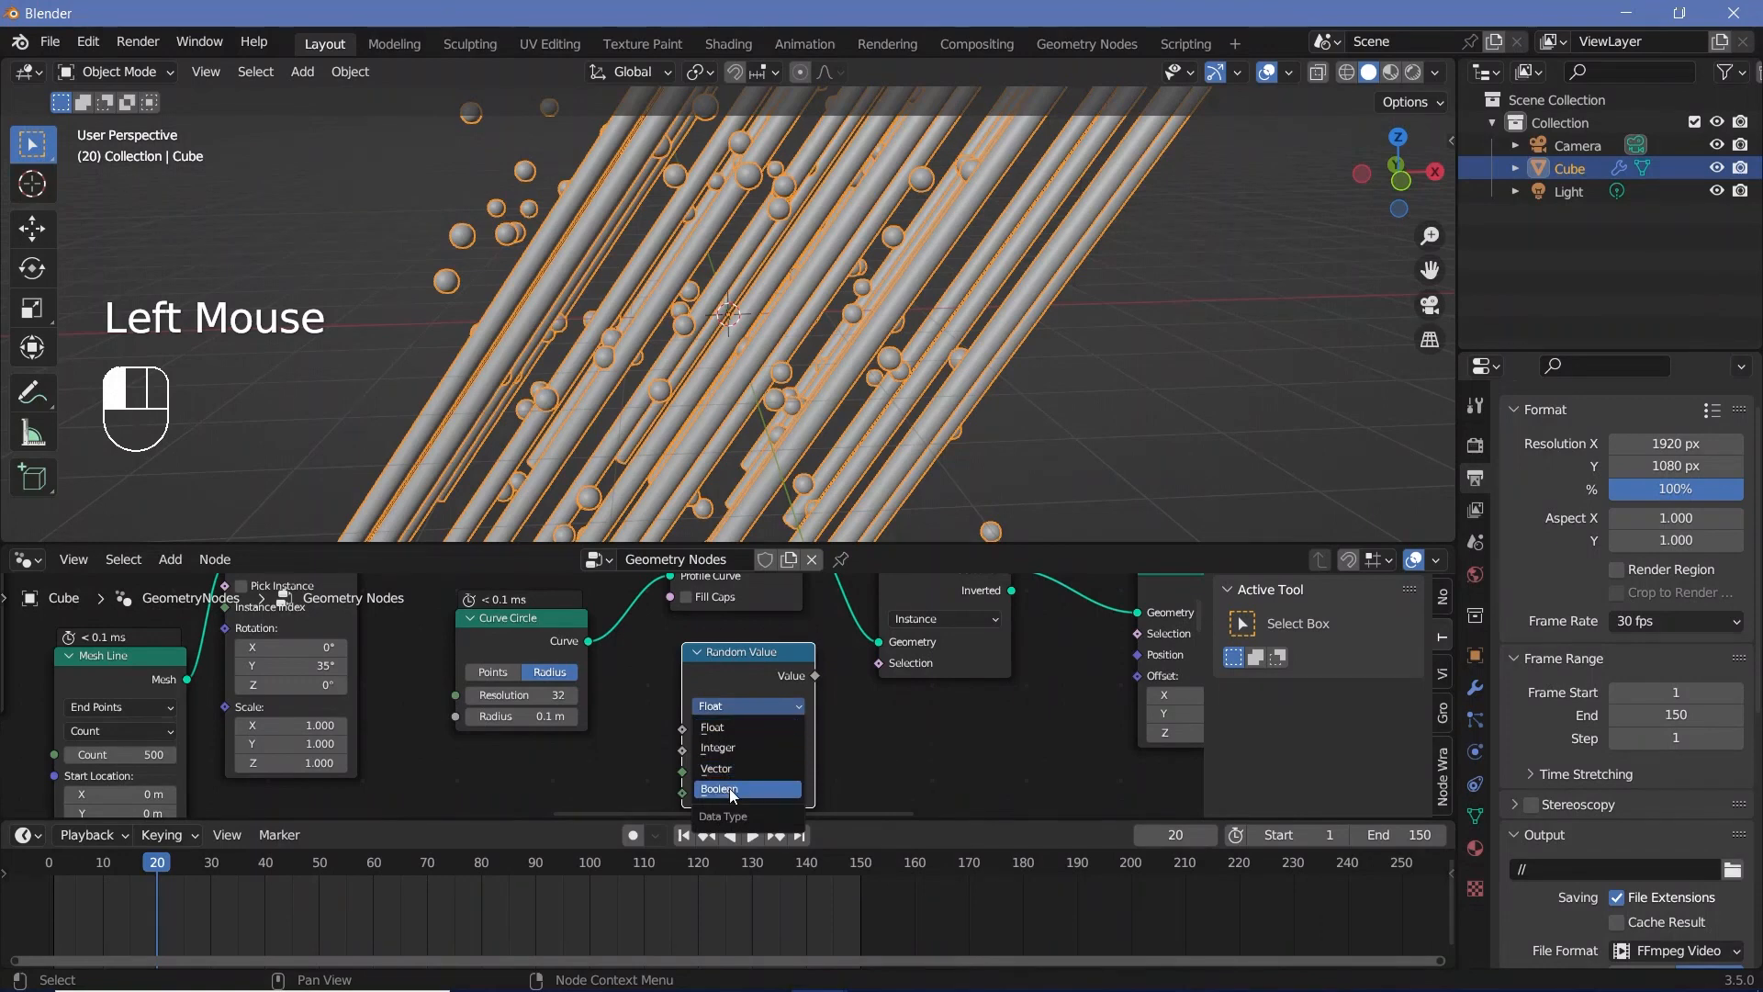
{"action": "left_click", "coordinate": [719, 788]}
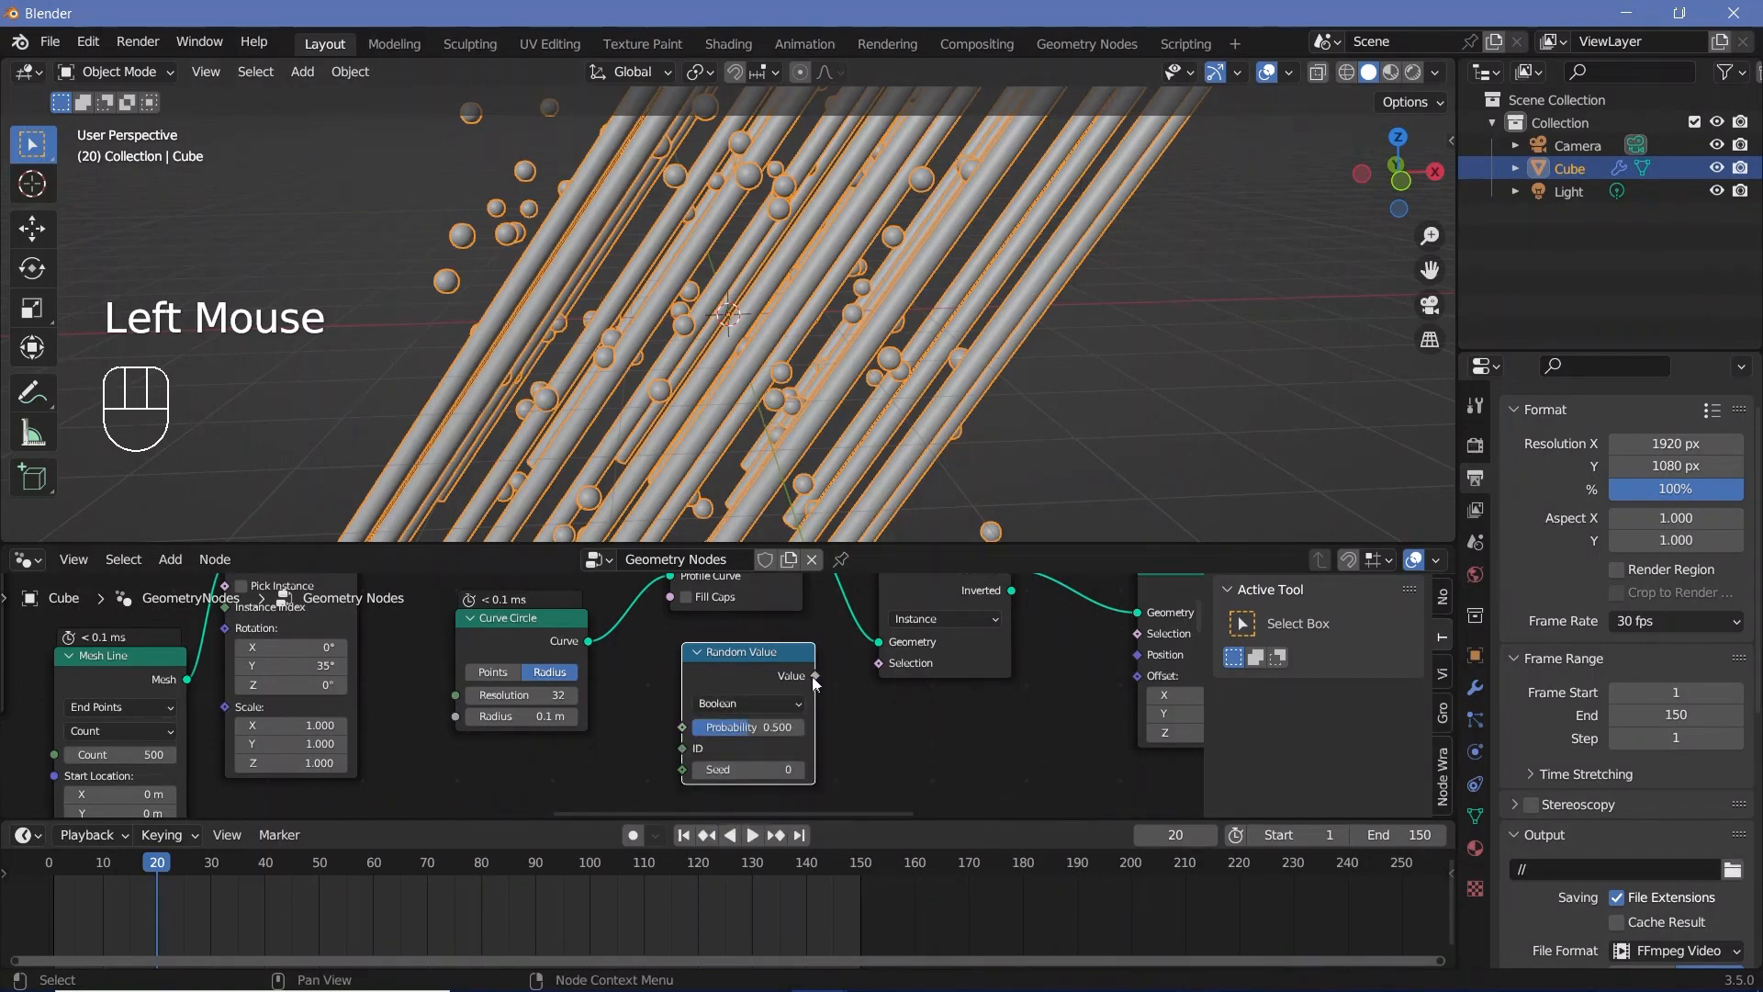
{"action": "left_click_drag", "start_coordinate": [814, 676], "coordinate": [895, 668]}
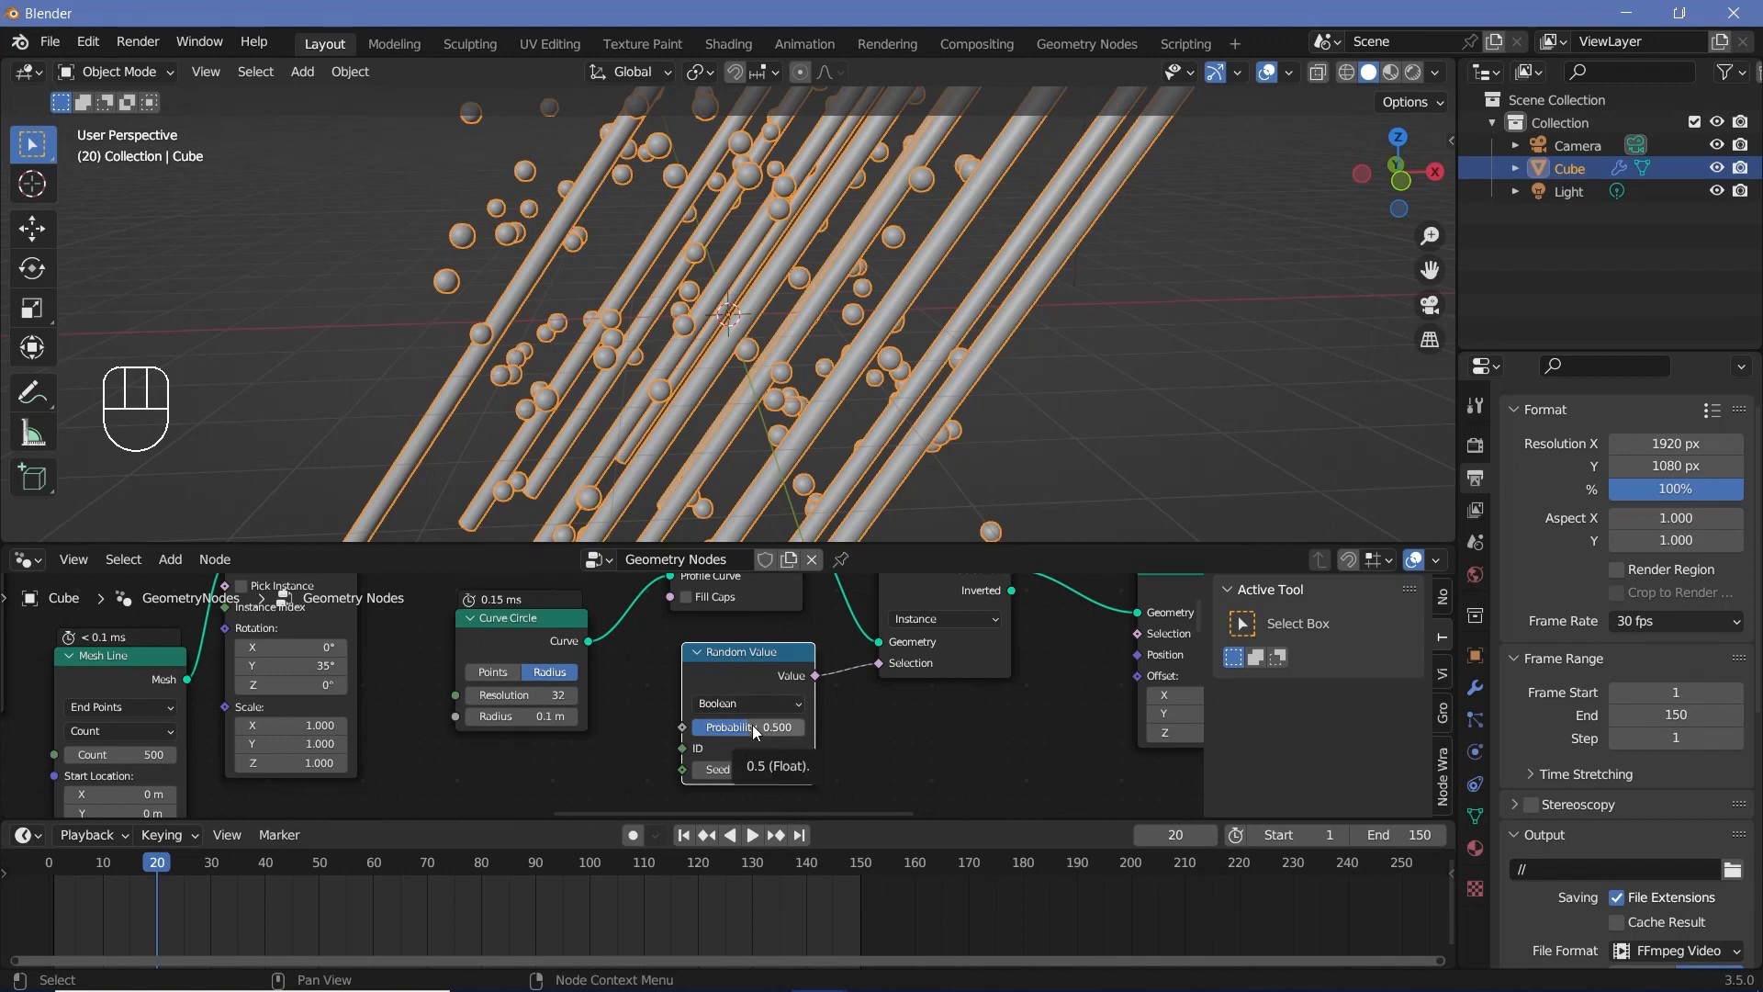
Step: Set the Random Value node's Probability to 0.095 and its Seed to 1
{"action": "left_click_drag", "start_coordinate": [753, 724], "coordinate": [743, 725]}
{"action": "mouse_move", "coordinate": [748, 726]}
{"action": "left_mouse_down"}
{"action": "mouse_move", "coordinate": [843, 727]}
{"action": "mouse_move", "coordinate": [727, 726]}
{"action": "left_mouse_up"}
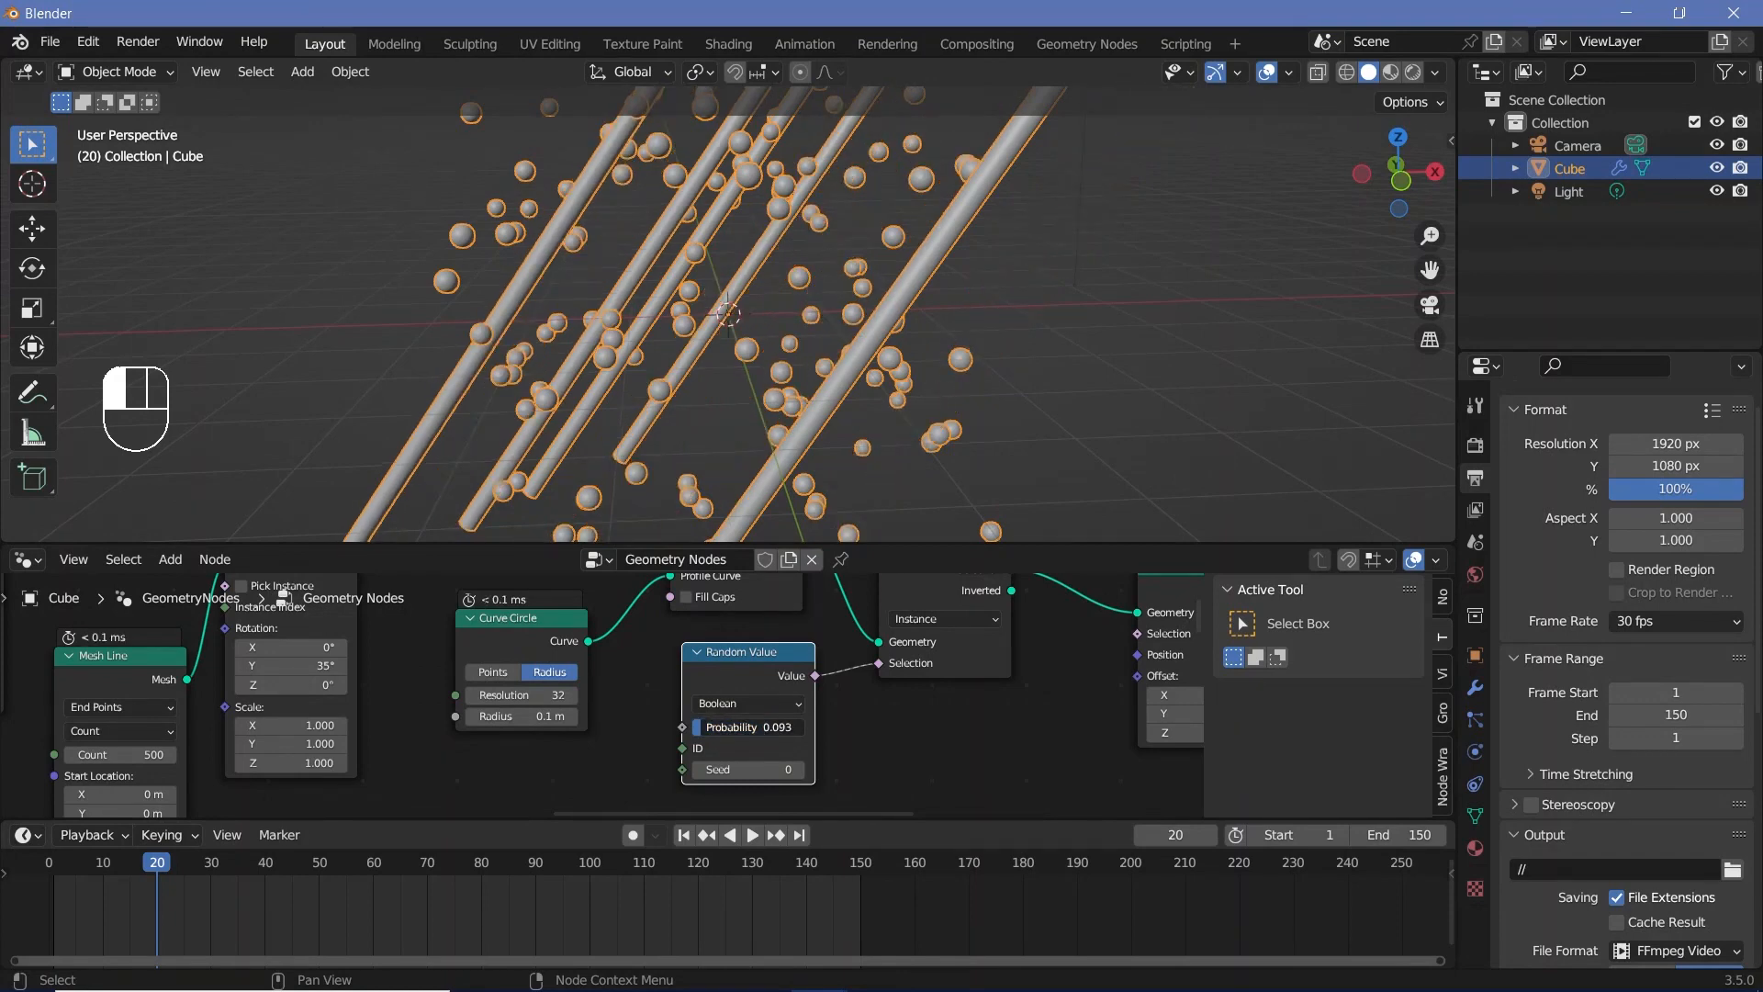
{"action": "left_click", "coordinate": [749, 726]}
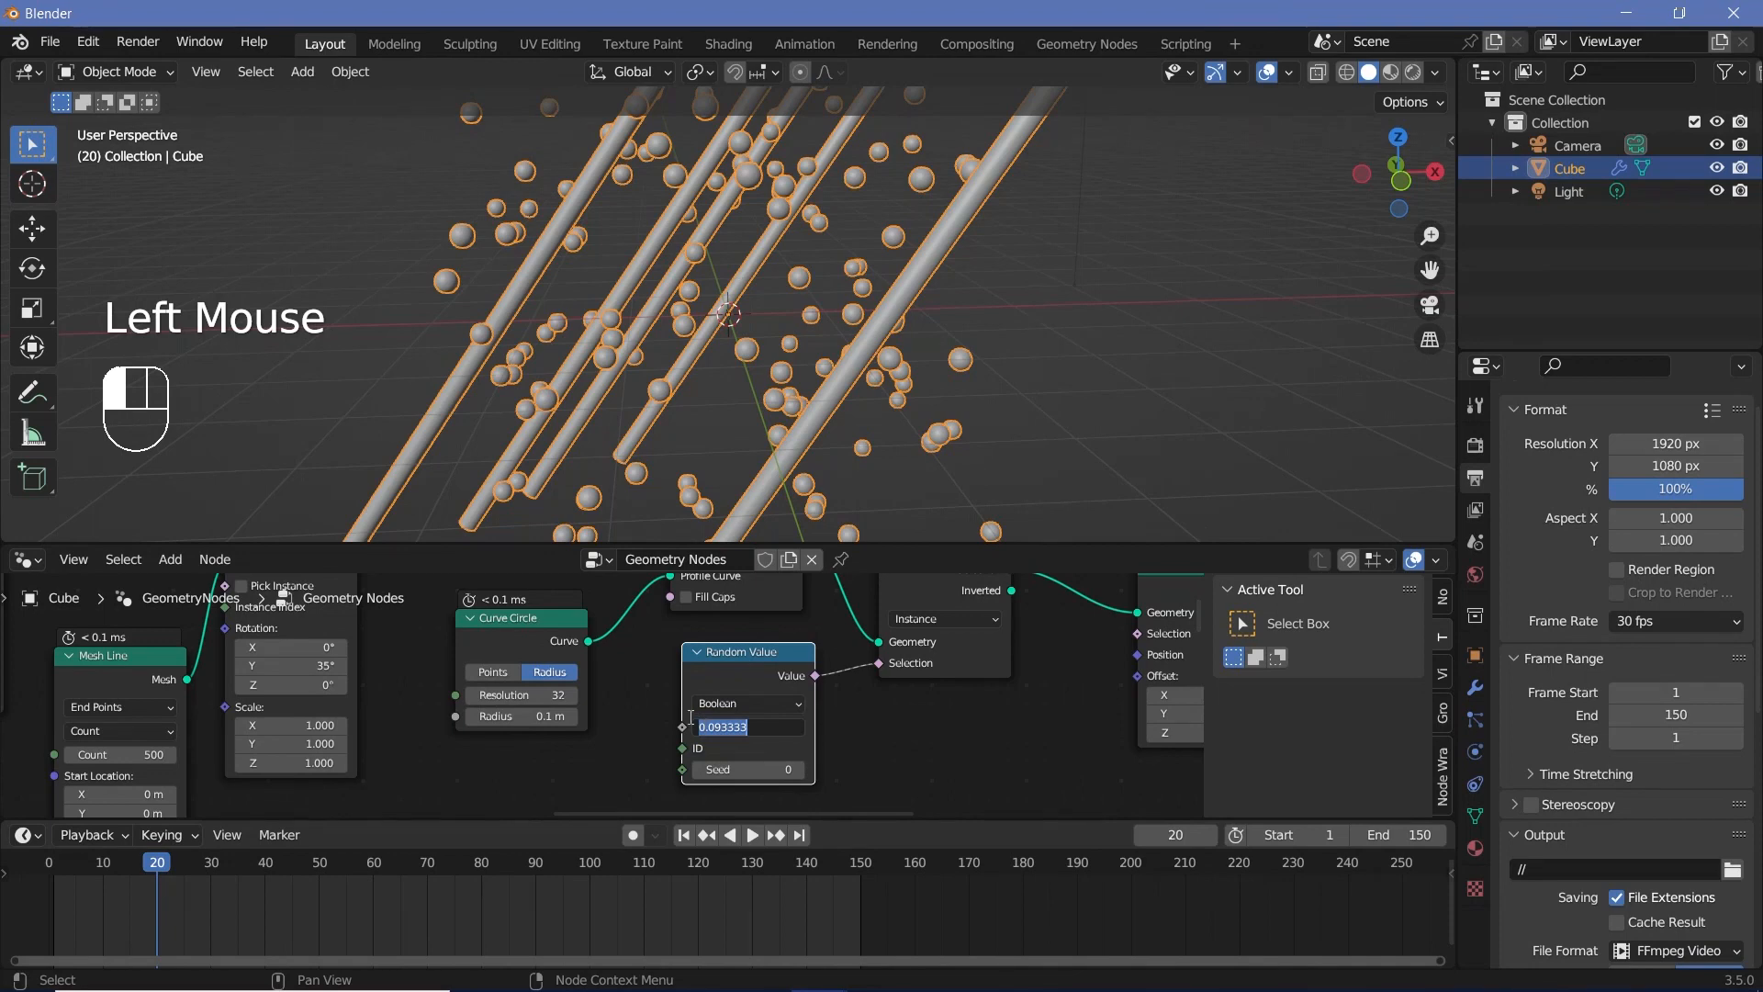
{"action": "type", "text": "0.09"}
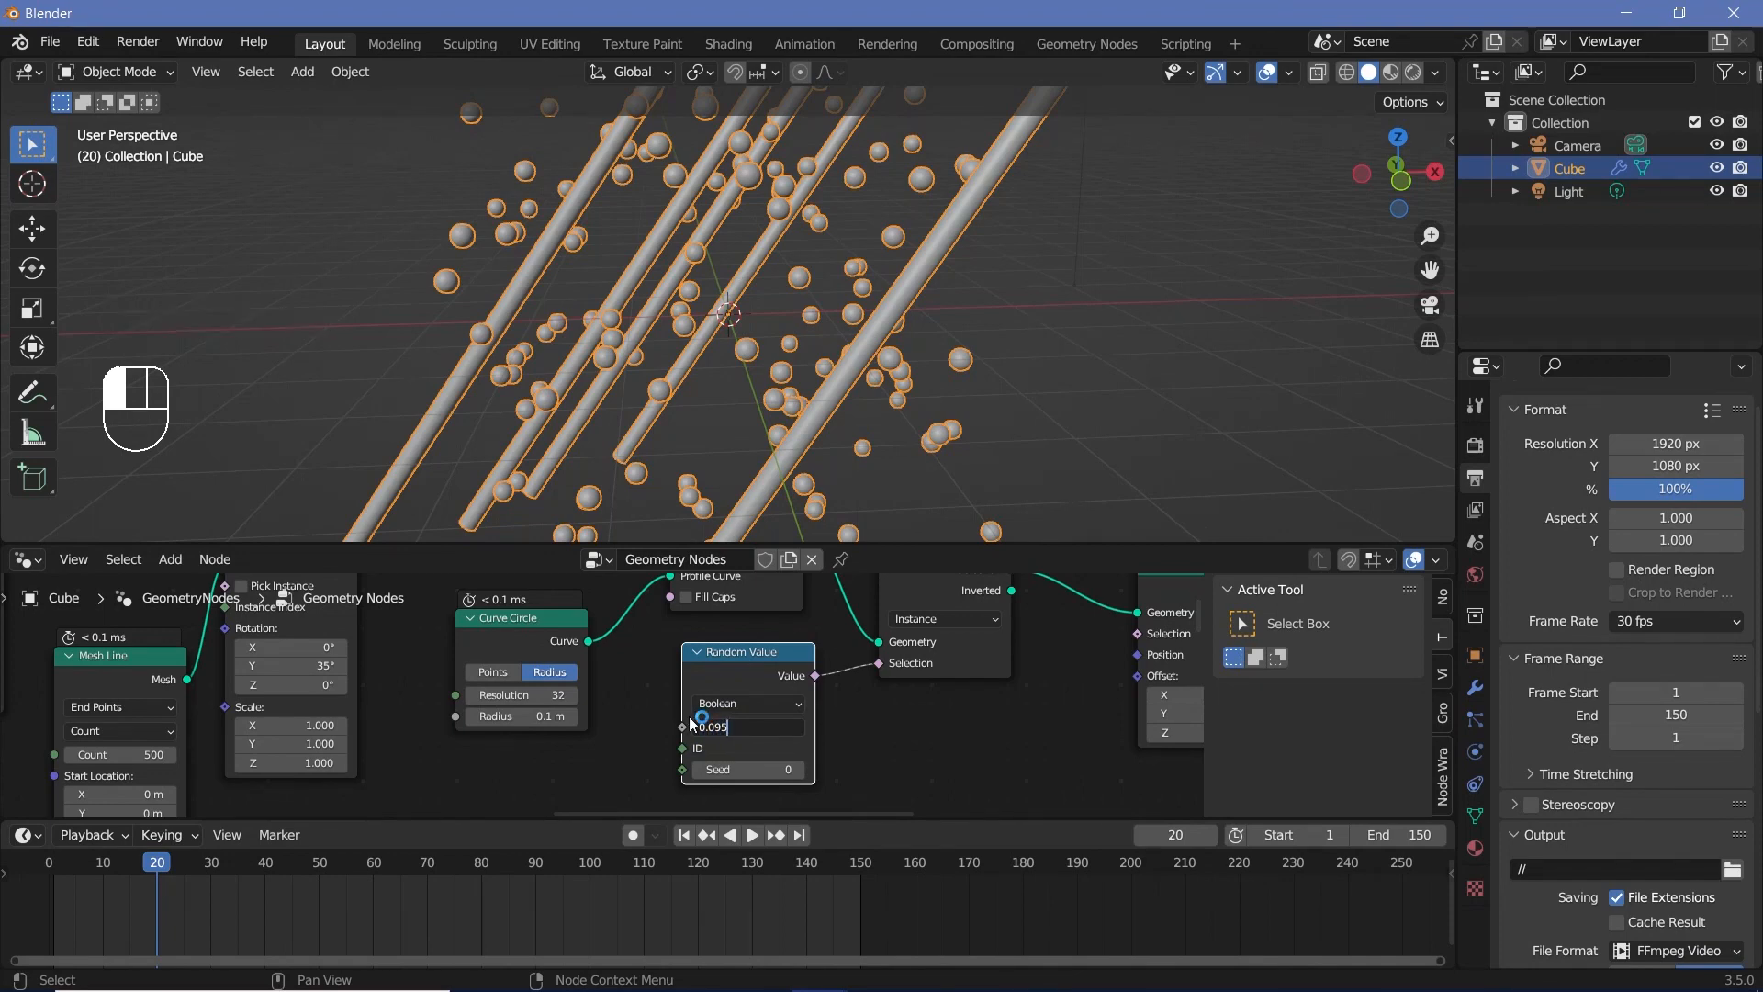
{"action": "key", "text": "Return"}
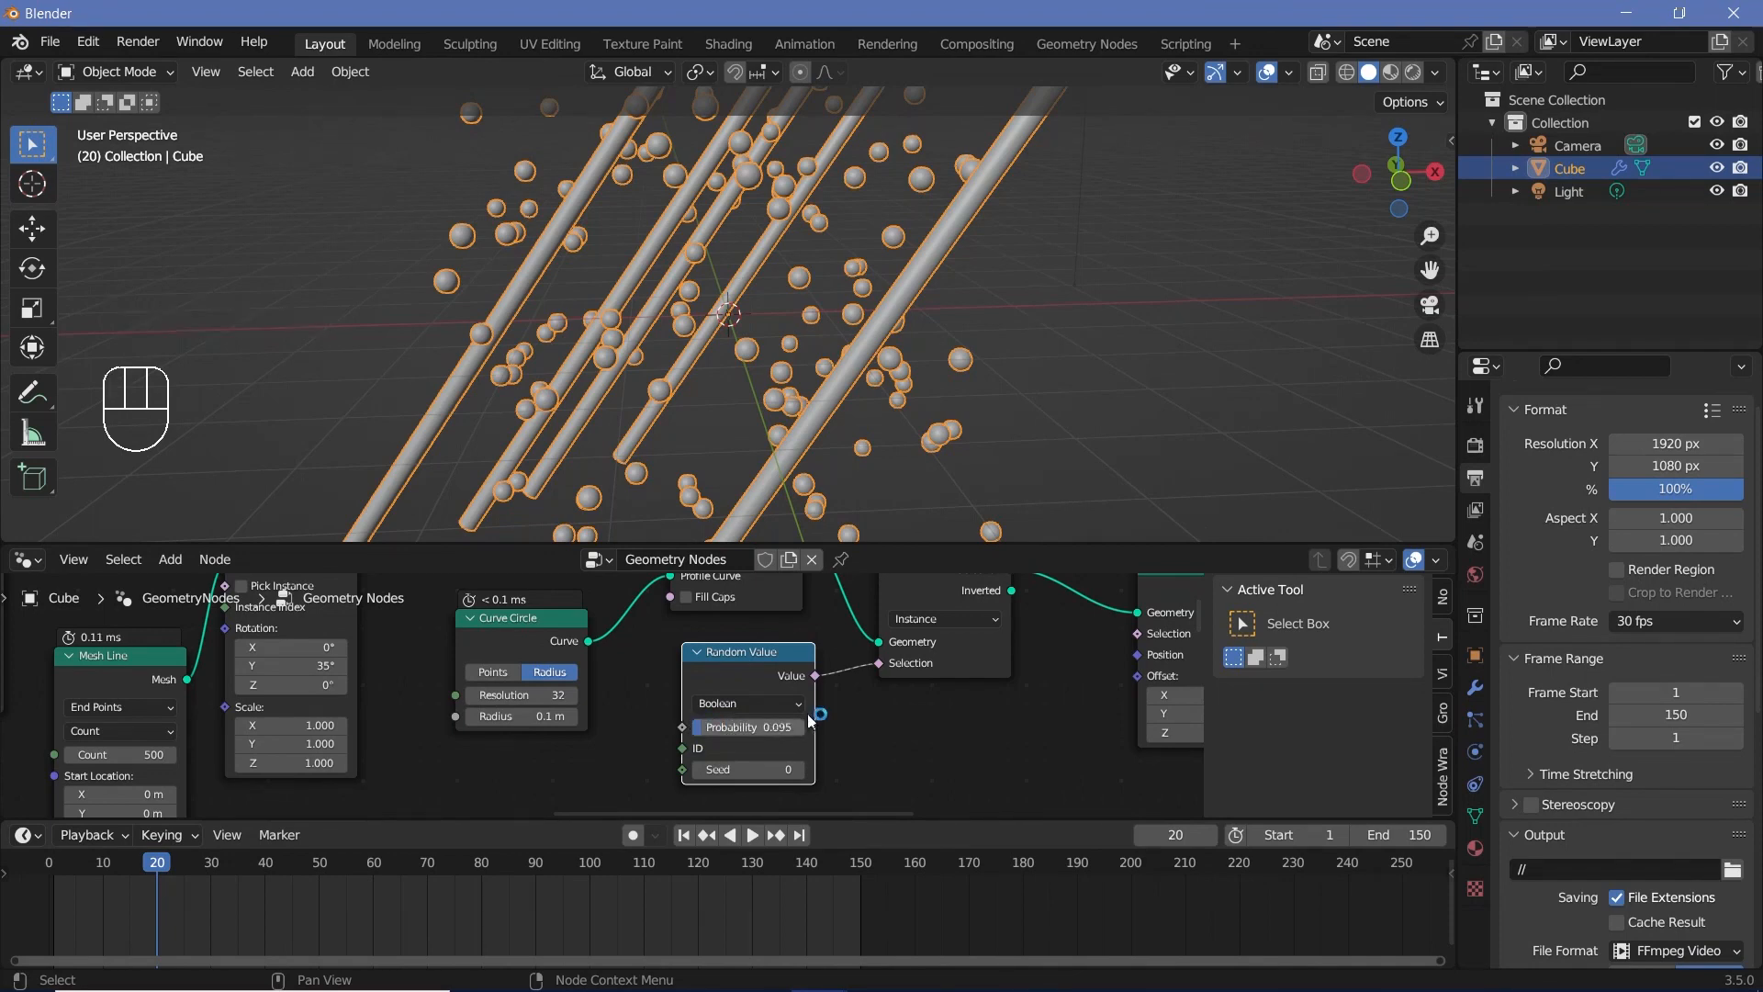
{"action": "left_click", "coordinate": [799, 769]}
{"action": "left_click", "coordinate": [799, 770]}
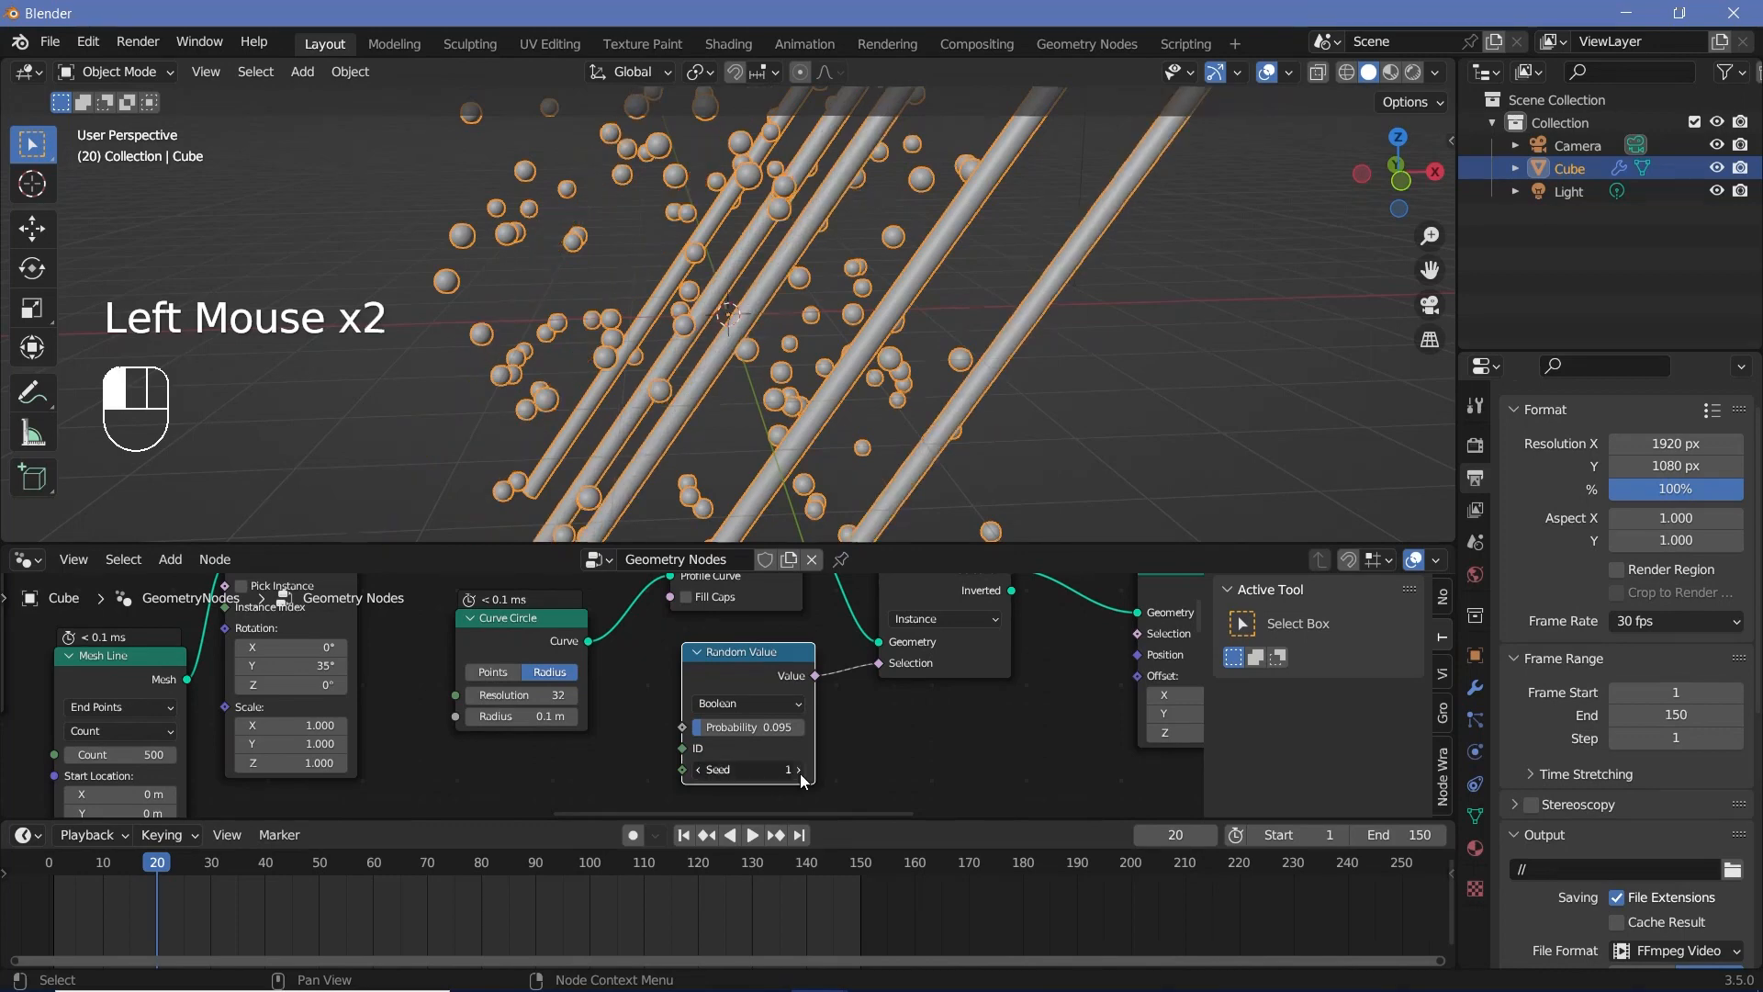
Step: Try different seeds on the tubes' Random Value node and set its Seed to 15
{"action": "left_click", "coordinate": [799, 769]}
{"action": "mouse_move", "coordinate": [851, 404]}
{"action": "middle_mouse_down"}
{"action": "mouse_move", "coordinate": [819, 367]}
{"action": "mouse_move", "coordinate": [854, 371]}
{"action": "middle_mouse_up"}
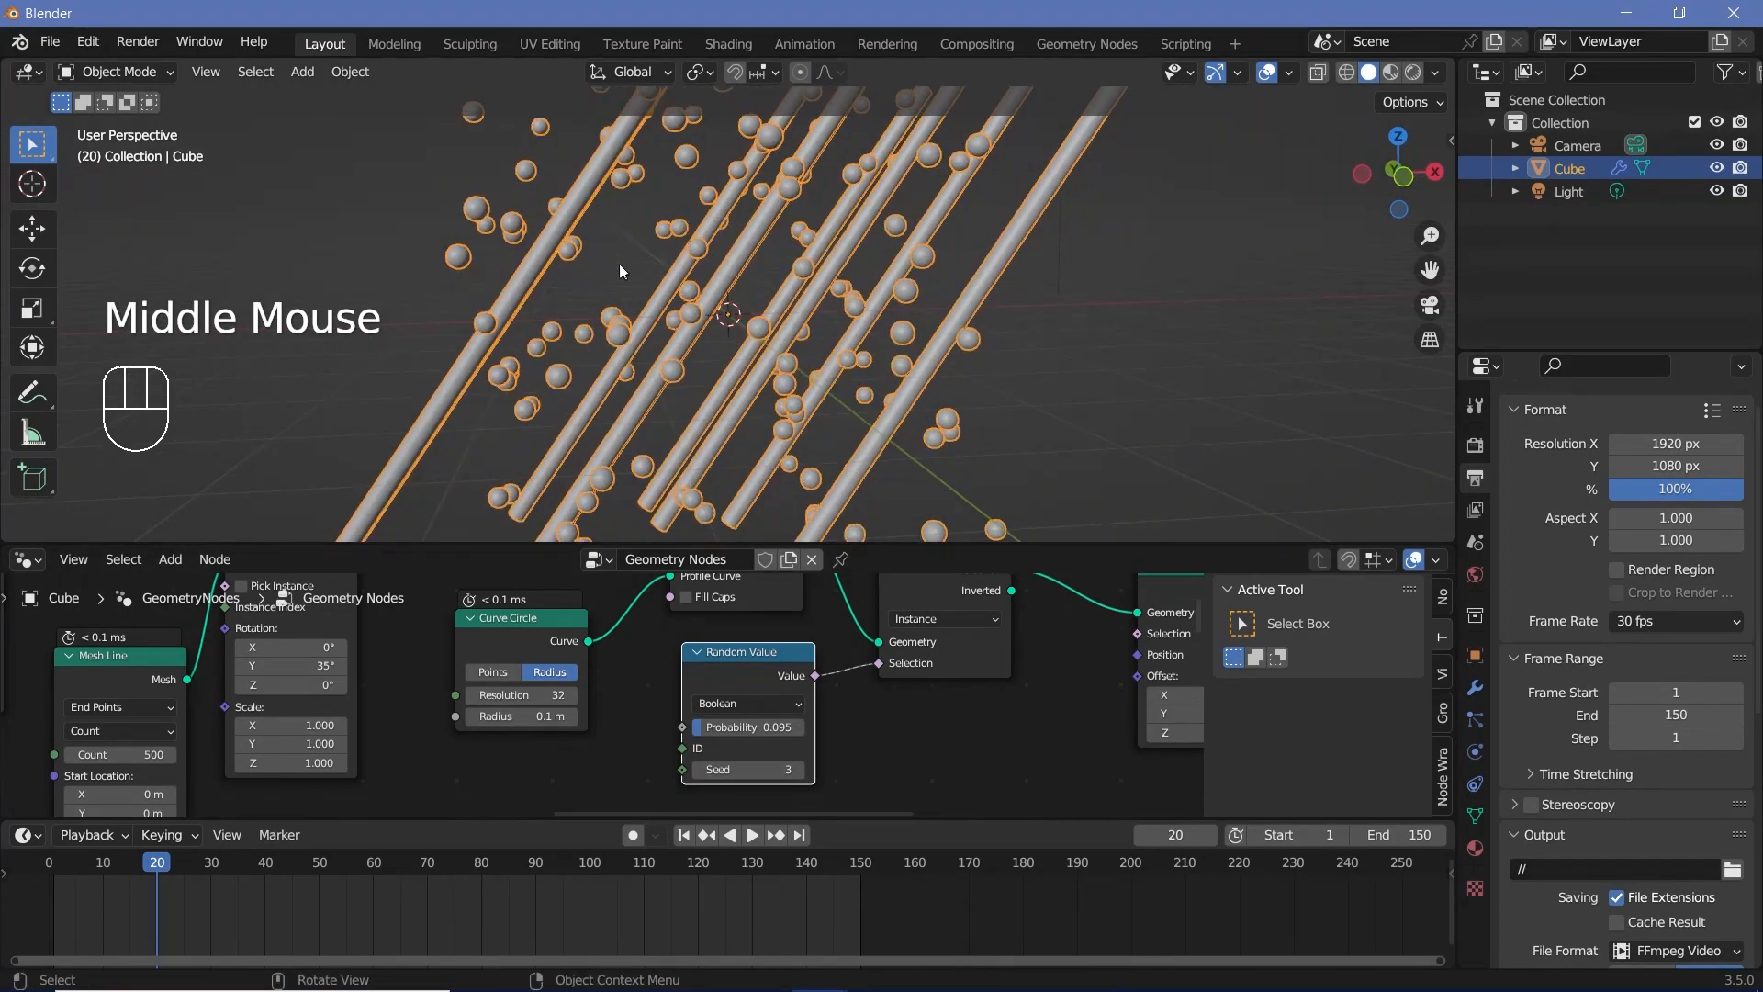
{"action": "middle_click_drag", "start_coordinate": [622, 271], "coordinate": [895, 87]}
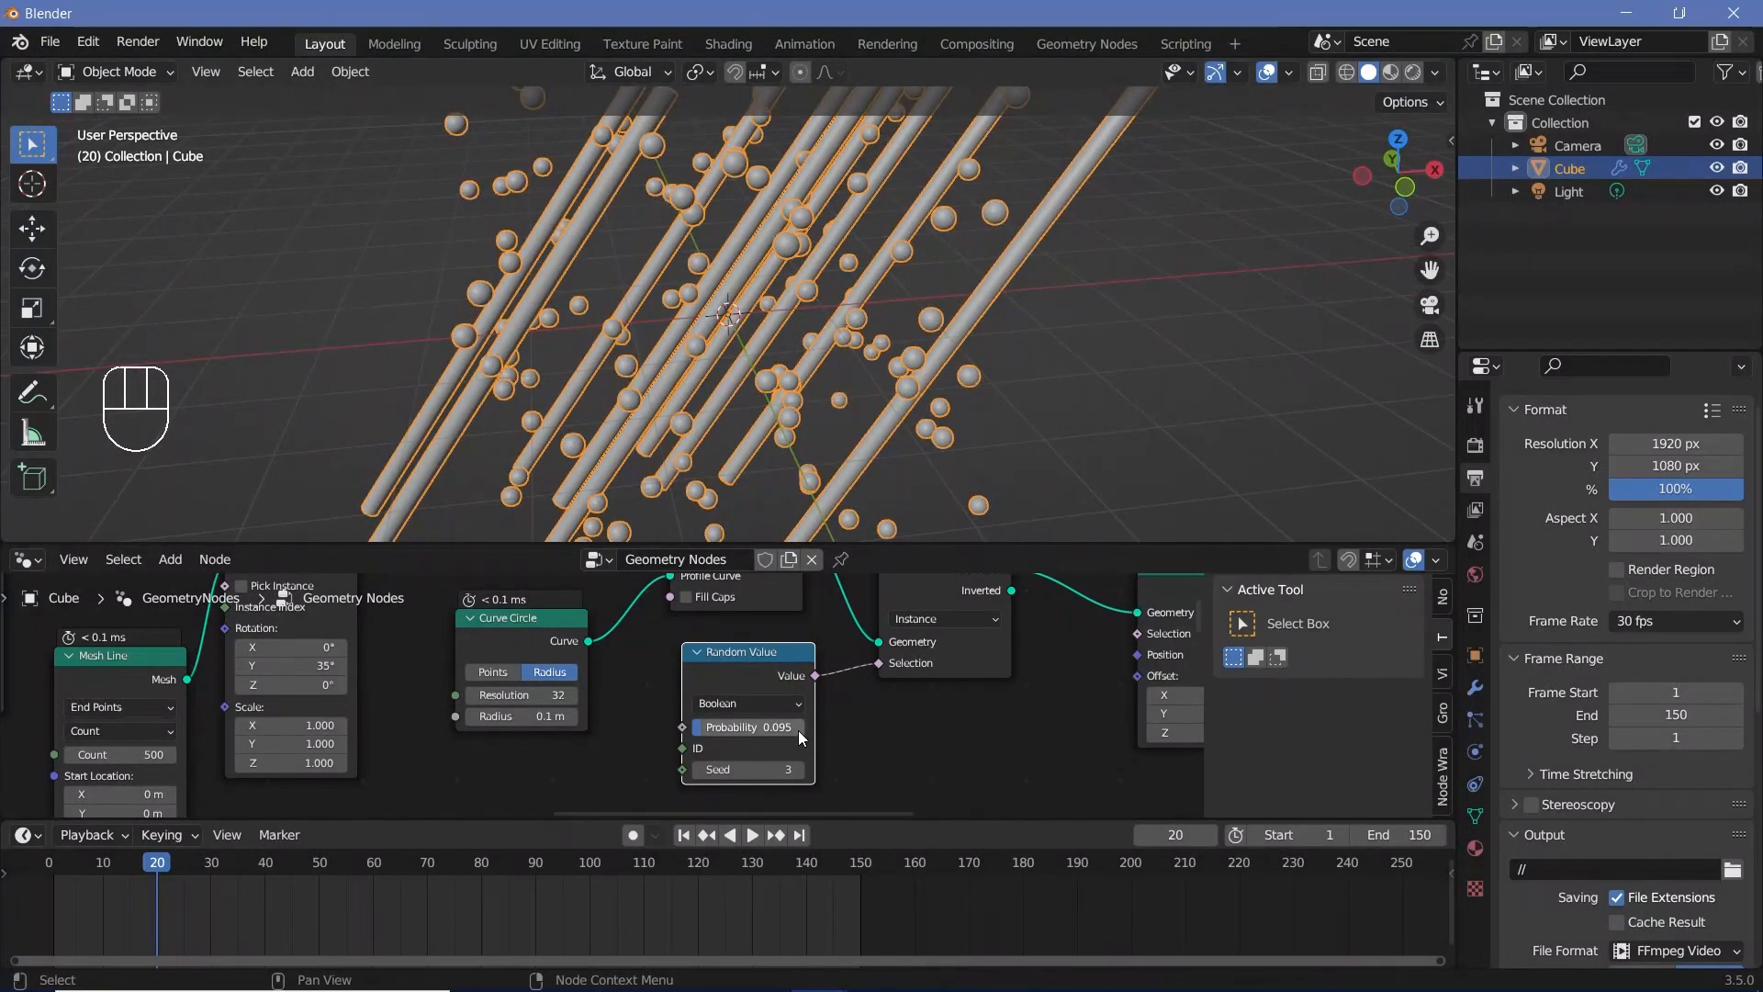
{"action": "left_click", "coordinate": [799, 768]}
{"action": "left_click", "coordinate": [798, 769]}
{"action": "left_click", "coordinate": [799, 769]}
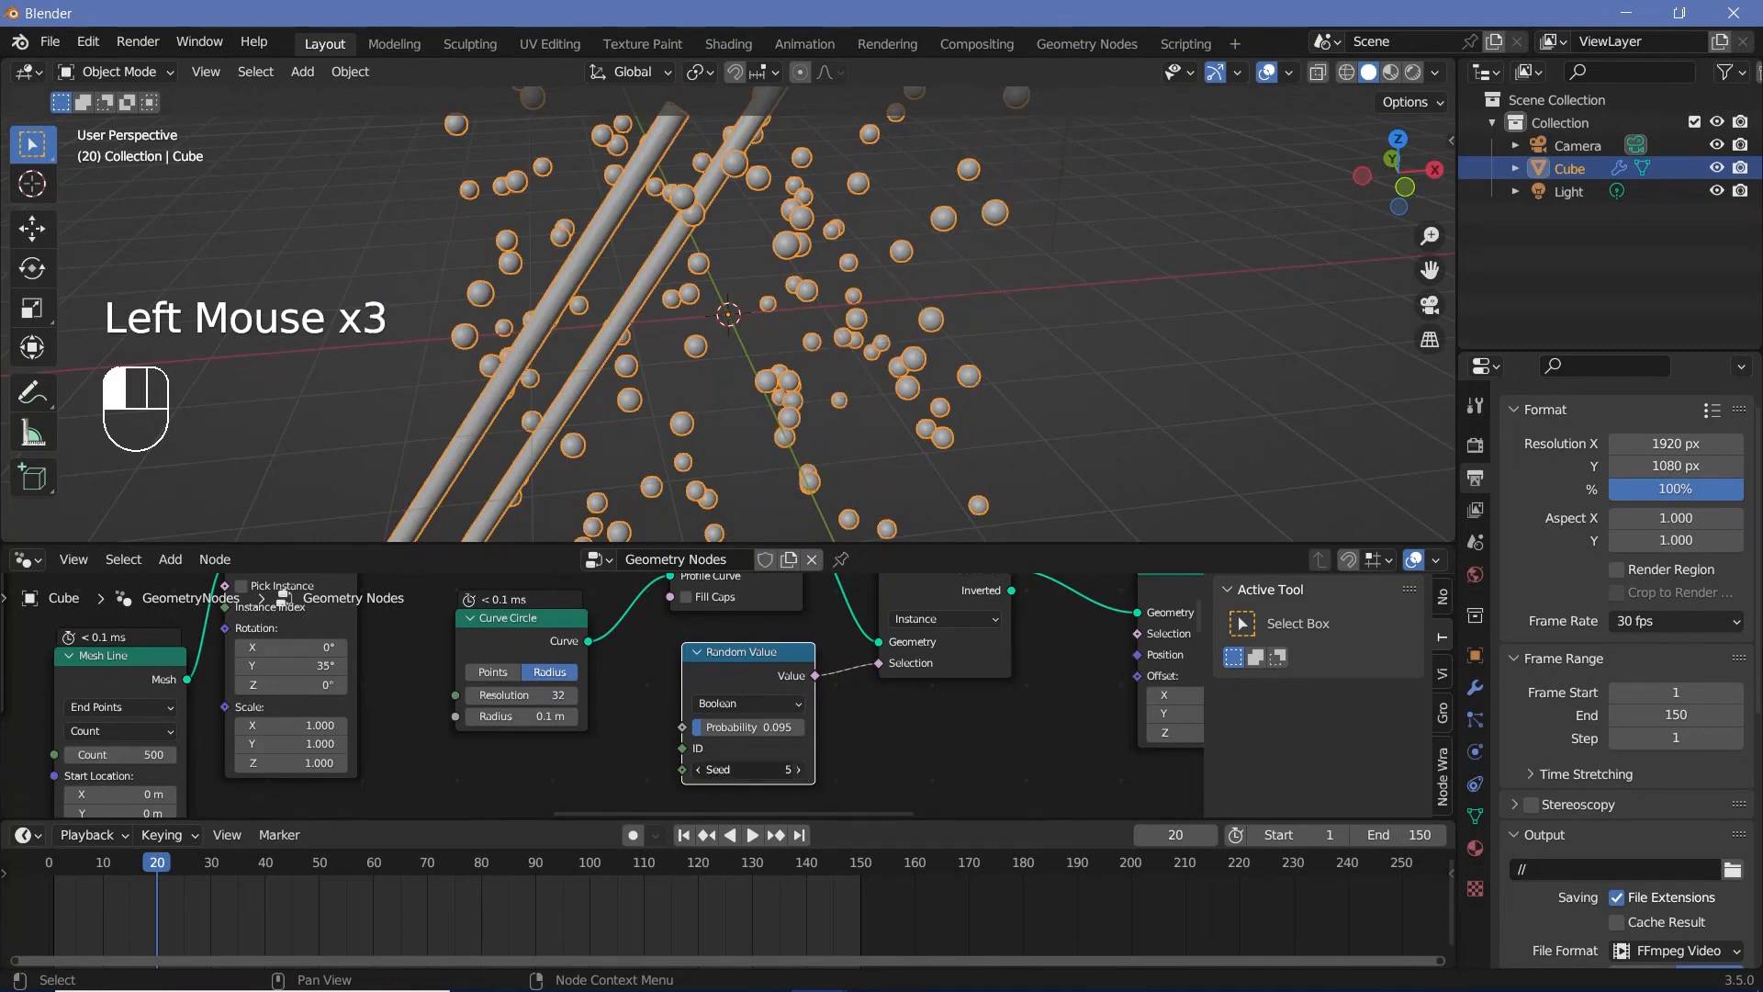
{"action": "left_click", "coordinate": [799, 768]}
{"action": "left_click", "coordinate": [799, 769]}
{"action": "left_click", "coordinate": [799, 769]}
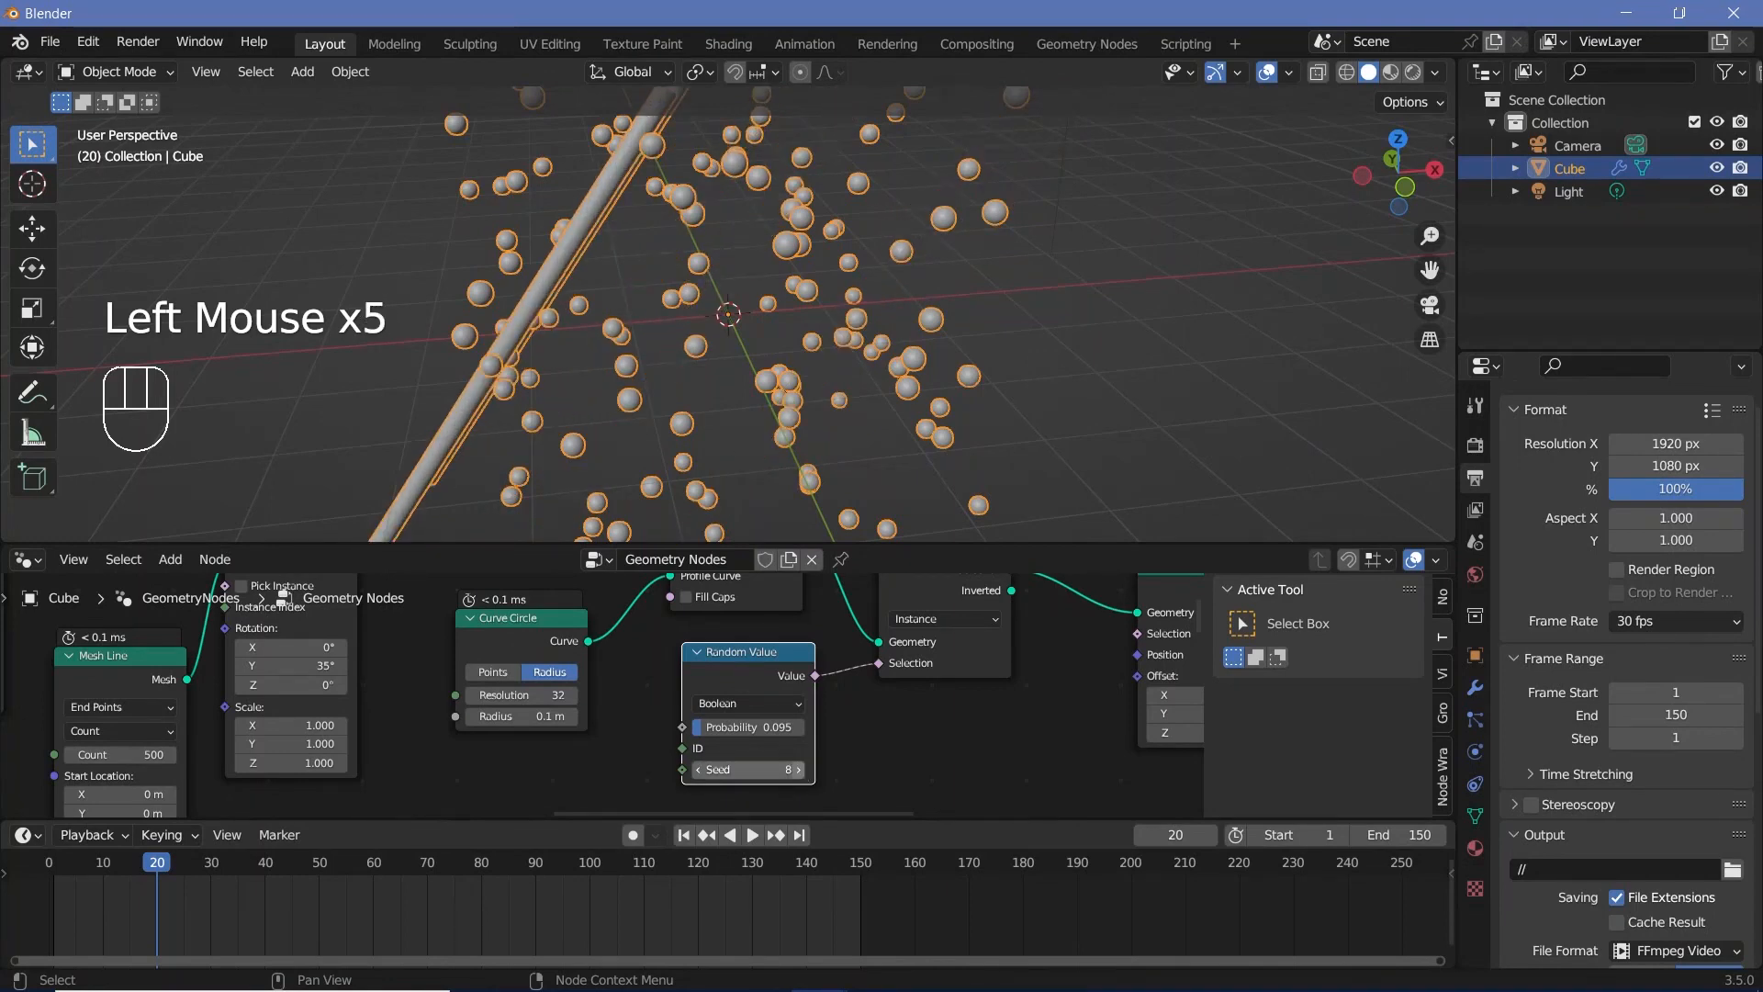
{"action": "left_click", "coordinate": [799, 768]}
{"action": "middle_click_drag", "start_coordinate": [826, 413], "coordinate": [788, 342]}
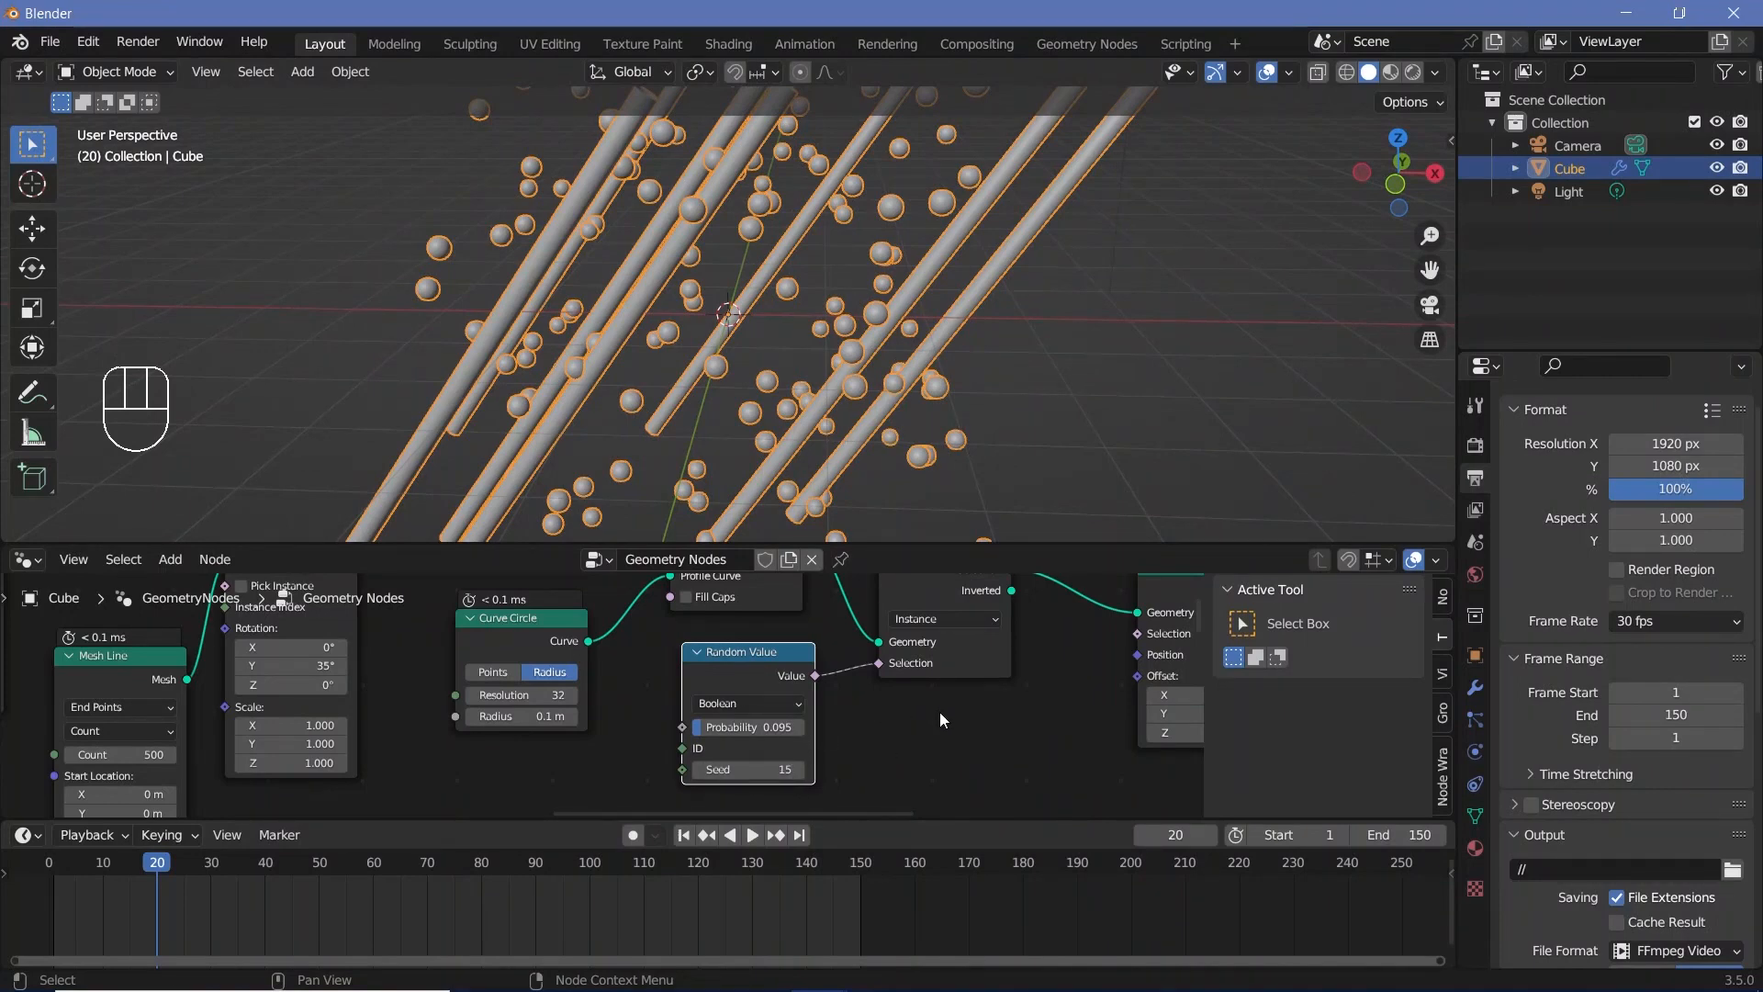
Step: Move Set Position further from Separate Geometry and feed its Geometry input from the Separate Geometry node's Inverted output
{"action": "scroll", "coordinate": [1011, 685], "scroll_direction": "down", "scroll_amount": 4}
{"action": "scroll", "coordinate": [1011, 685], "scroll_direction": "up", "scroll_amount": 3}
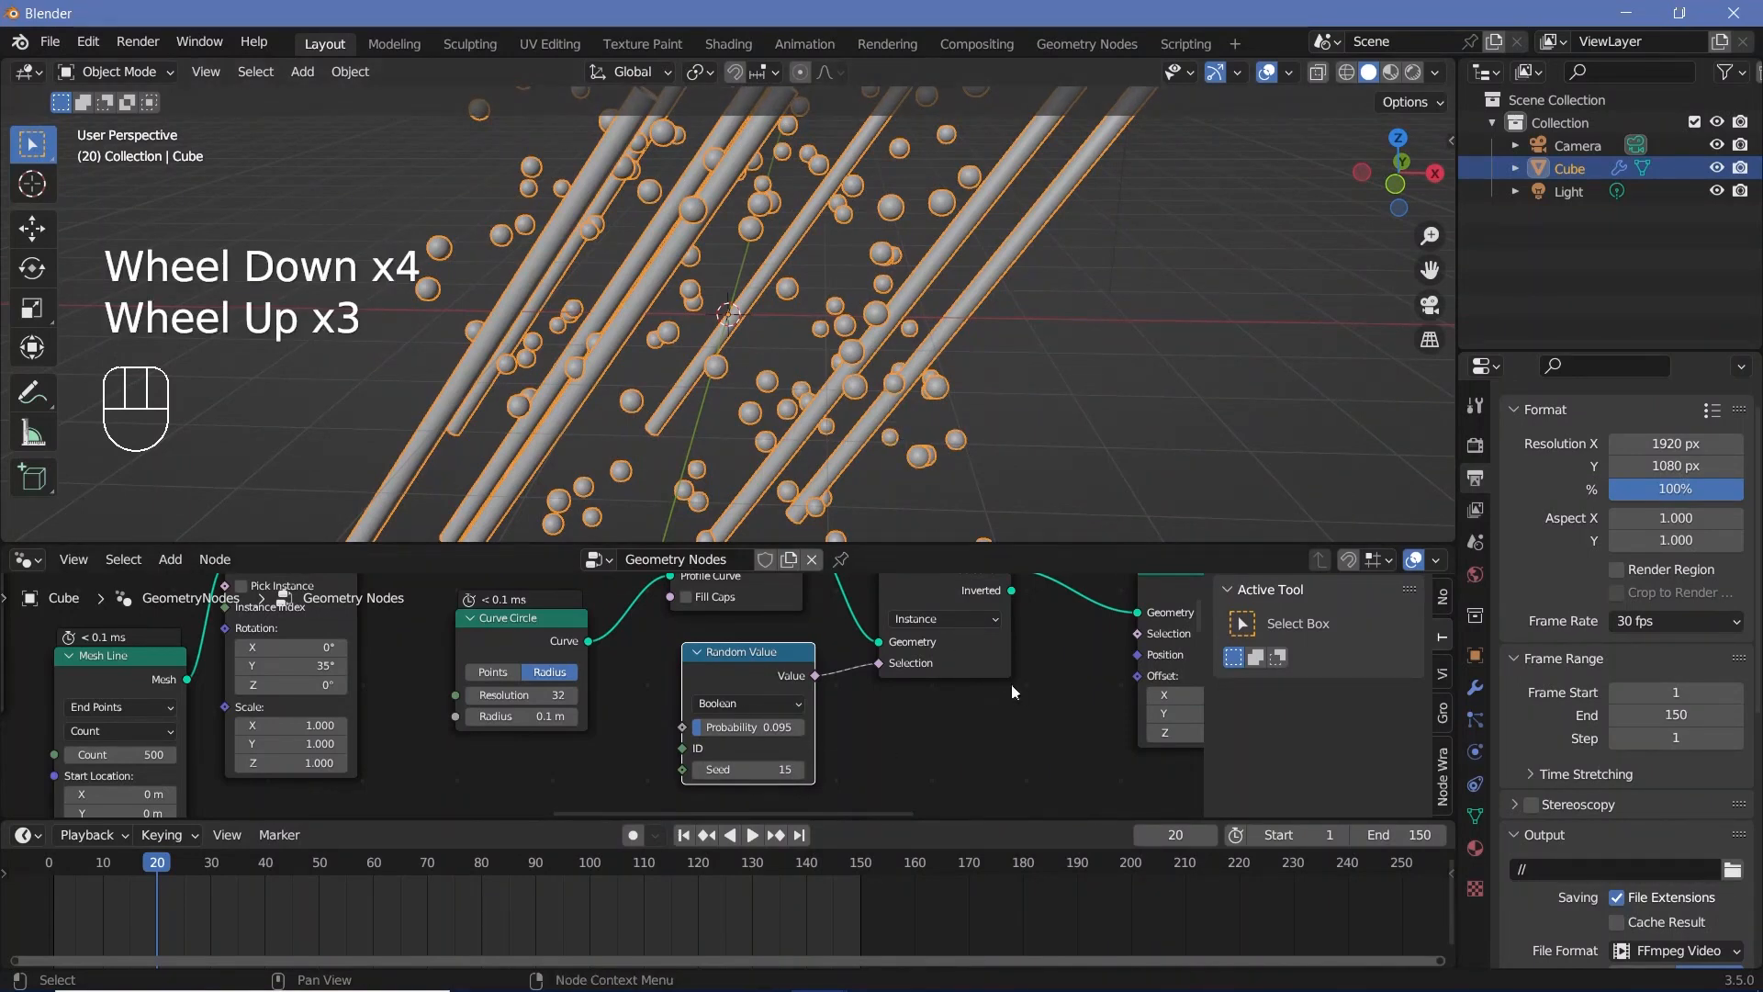
{"action": "scroll", "coordinate": [1026, 703], "scroll_direction": "down", "scroll_amount": 1}
{"action": "middle_click_drag", "start_coordinate": [1027, 704], "coordinate": [852, 726]}
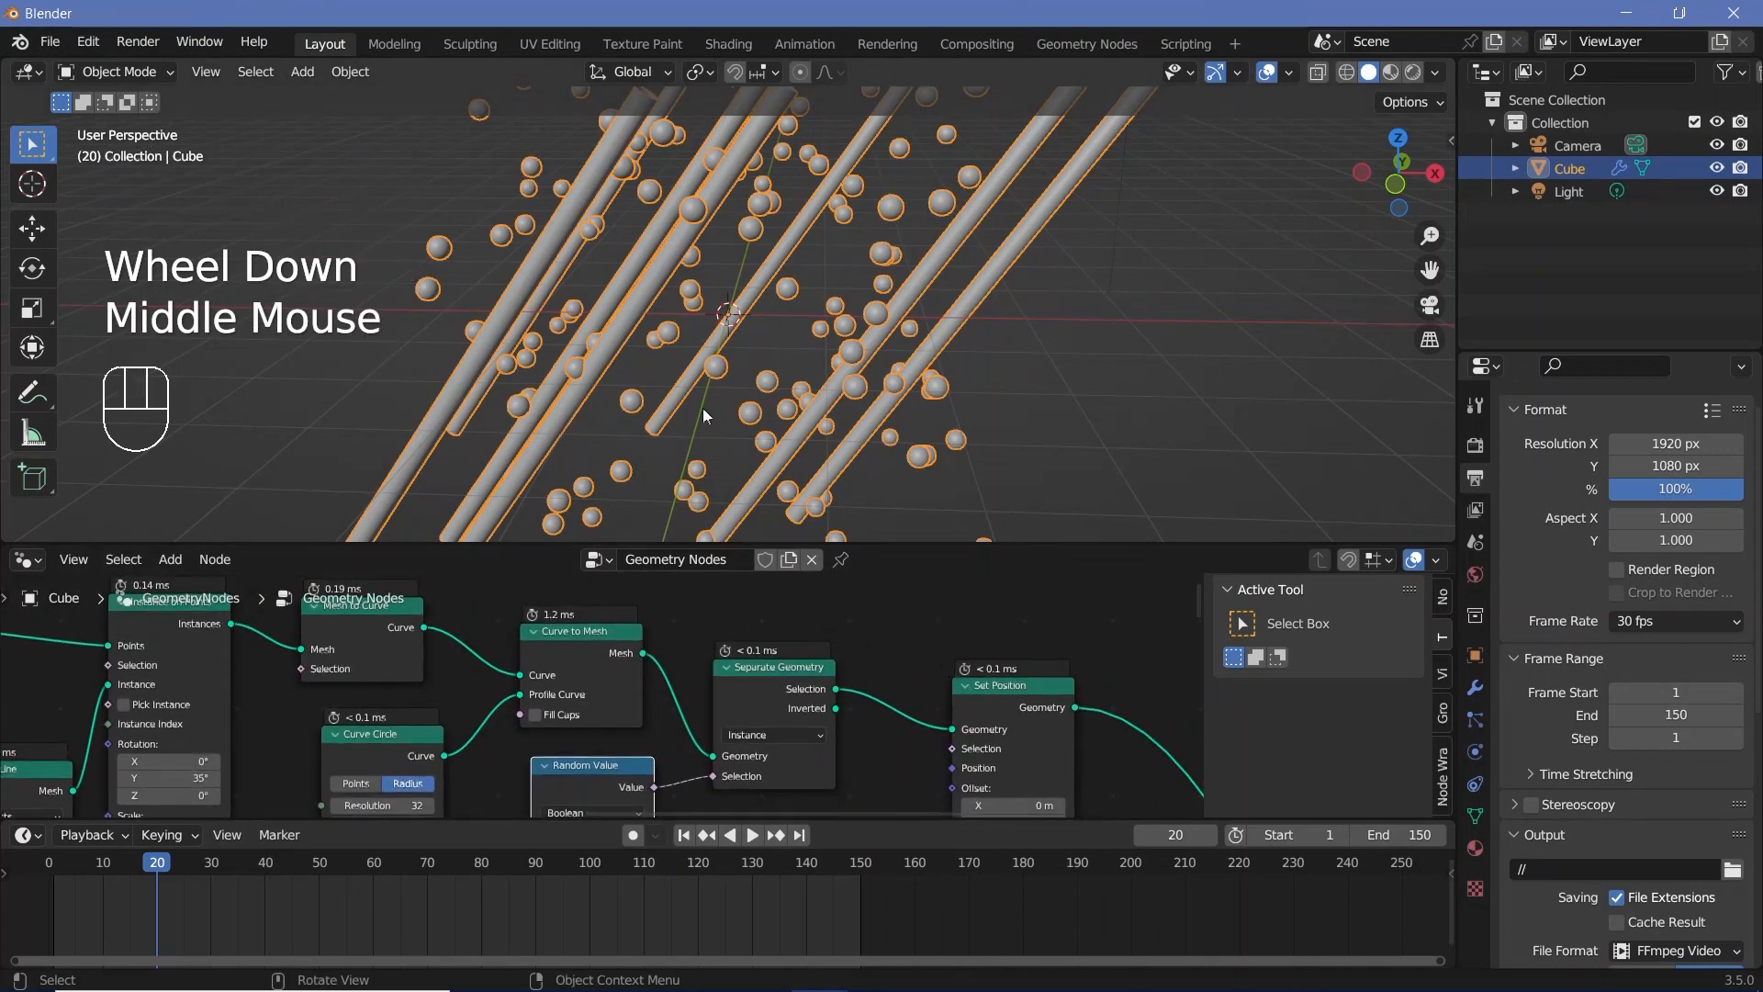
{"action": "left_click_drag", "start_coordinate": [1005, 712], "coordinate": [1075, 713]}
{"action": "middle_click_drag", "start_coordinate": [812, 687], "coordinate": [746, 656]}
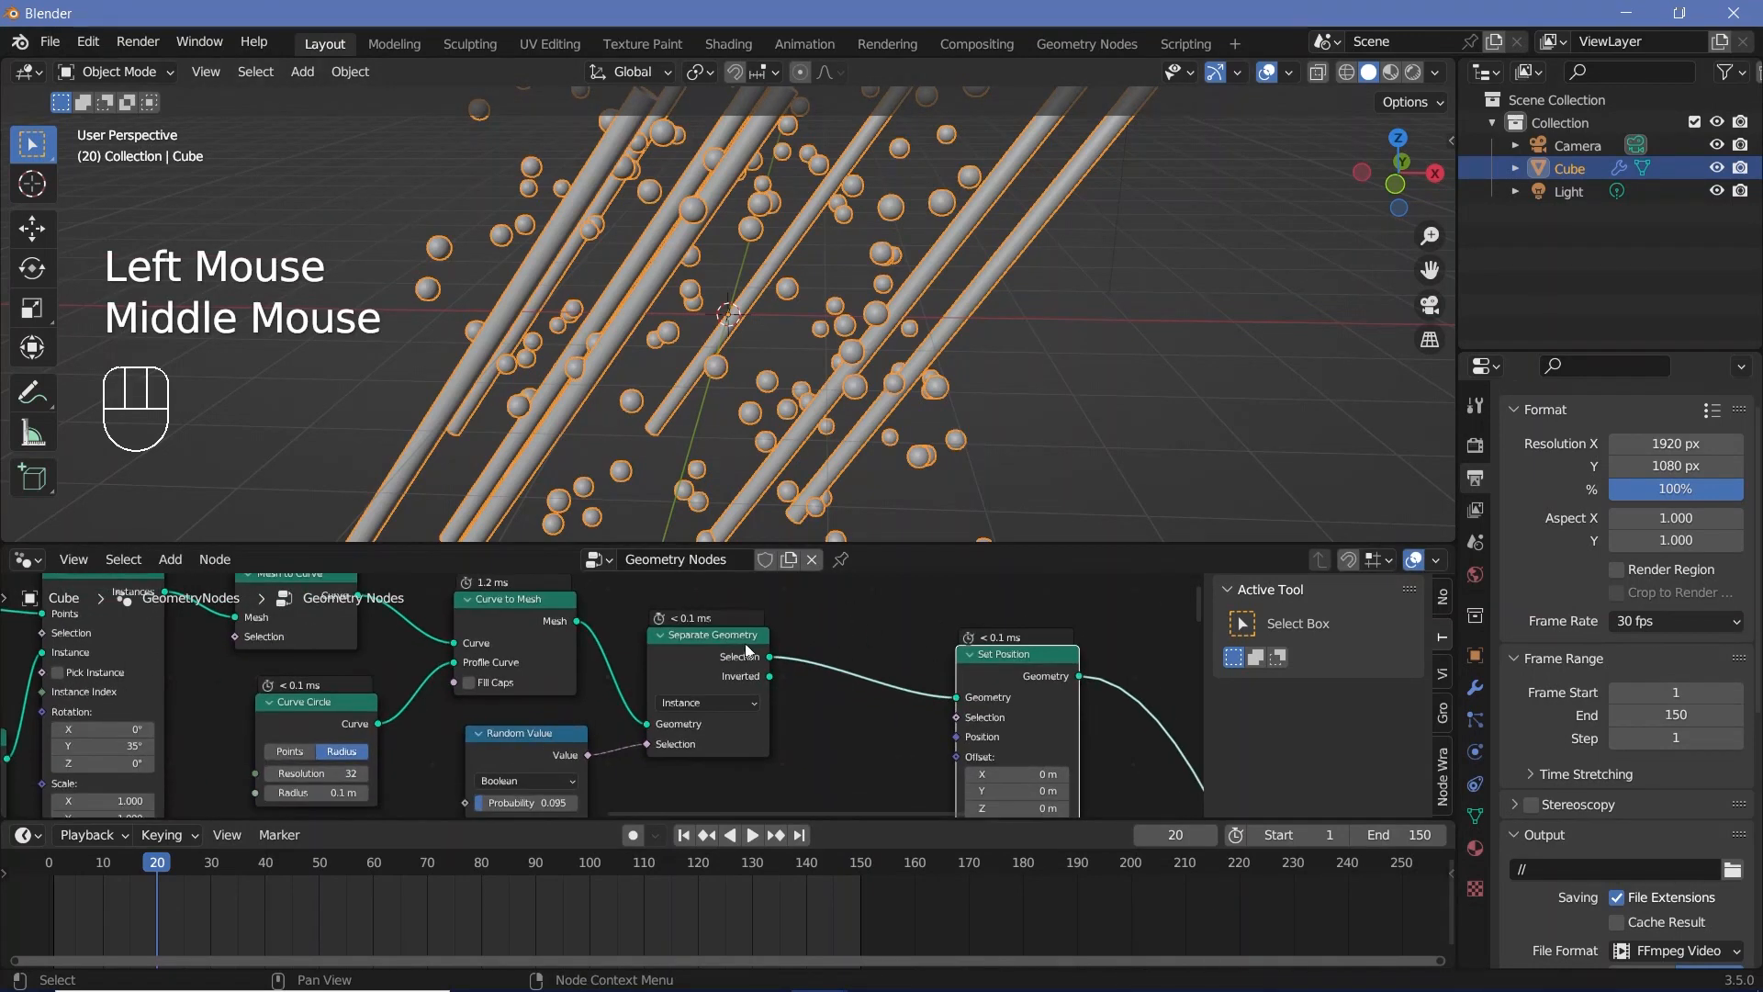
{"action": "left_click", "coordinate": [746, 656]}
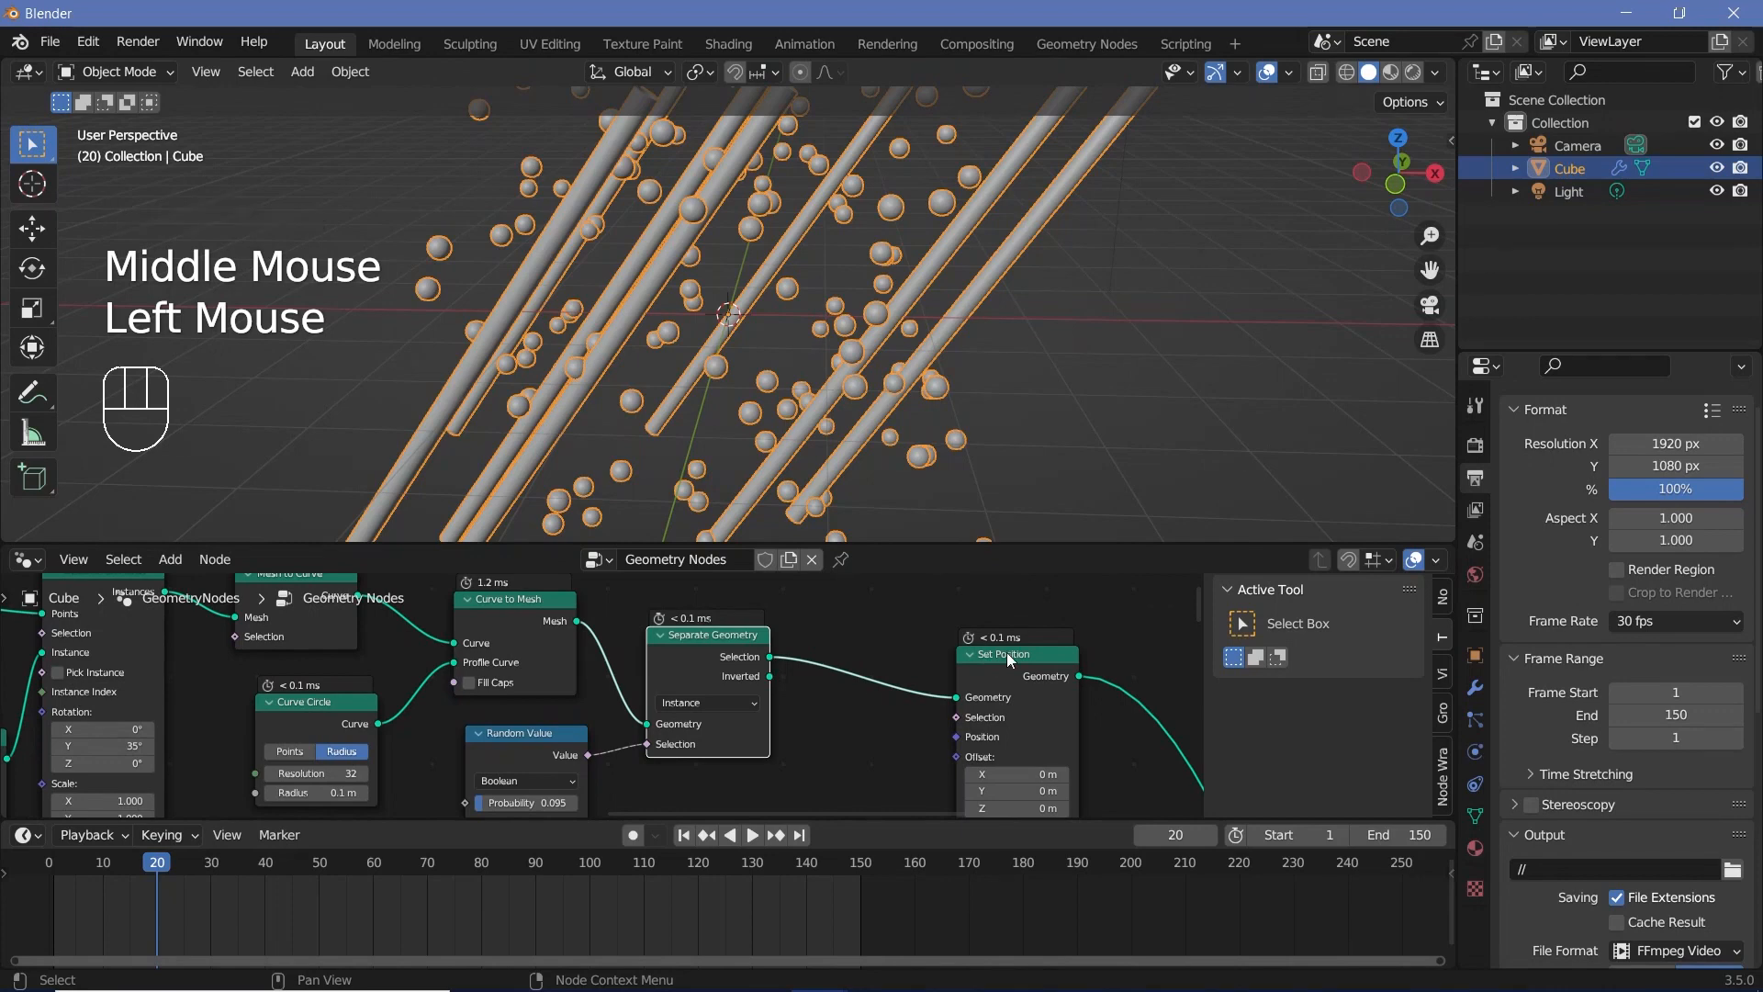
{"action": "scroll", "coordinate": [794, 693], "scroll_direction": "down", "scroll_amount": 2}
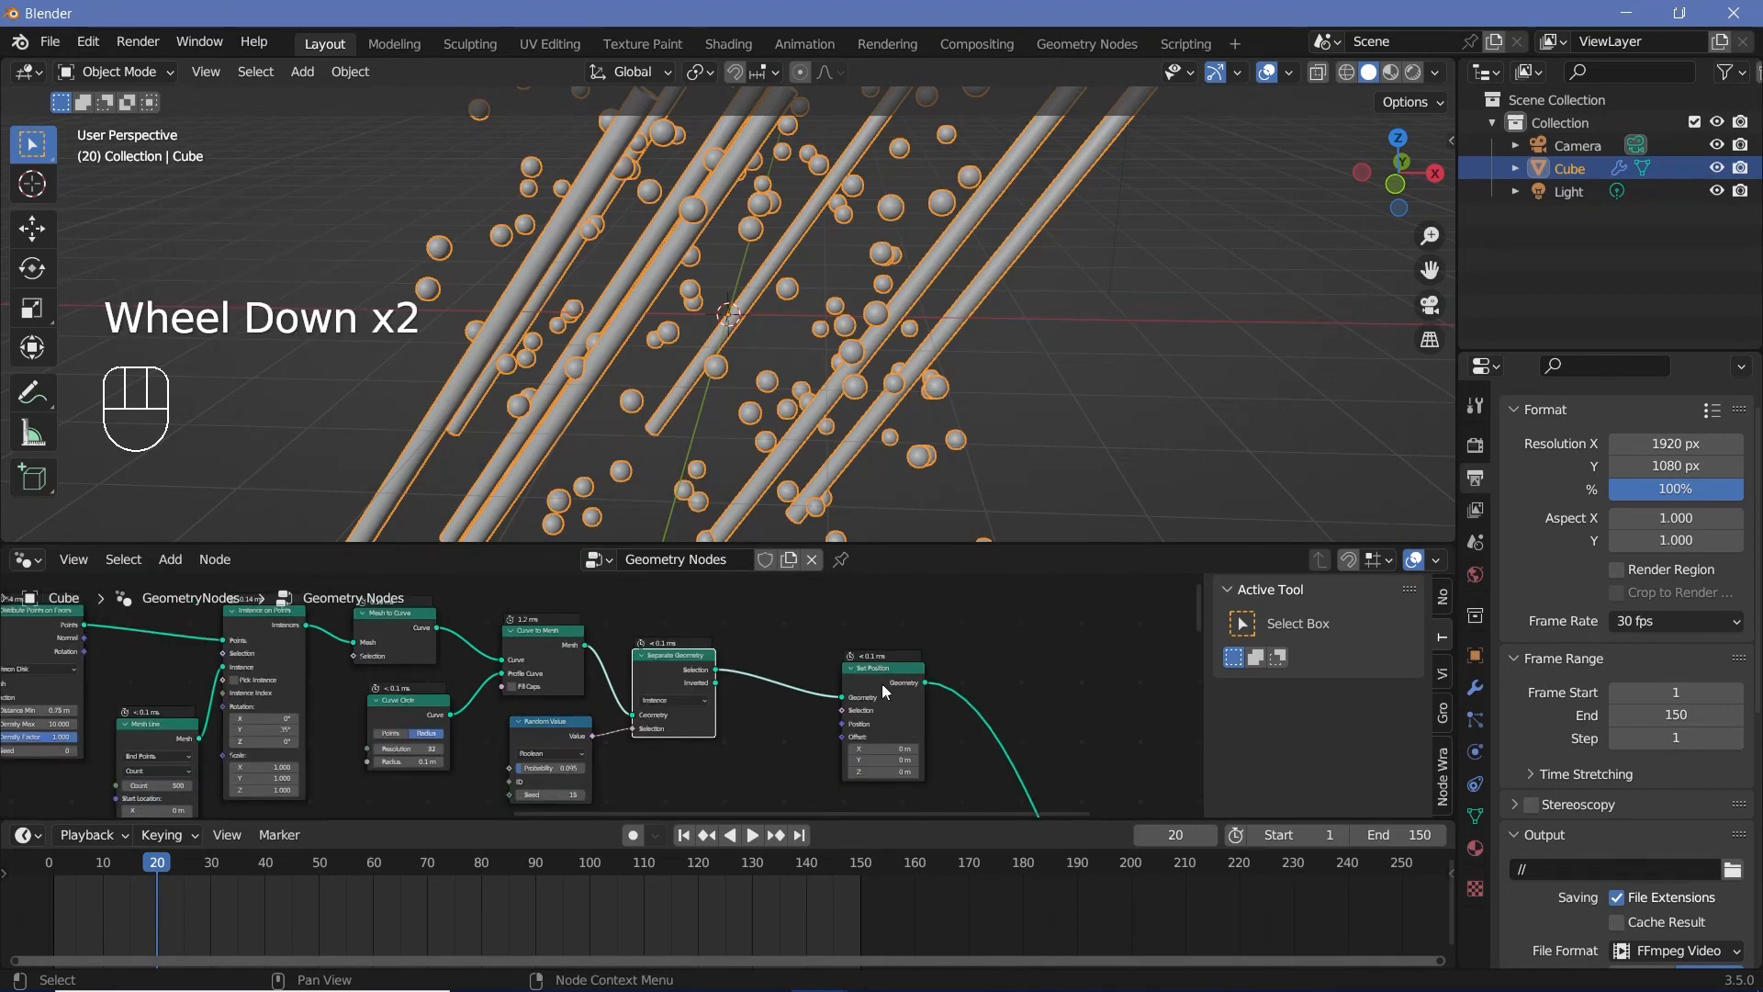
{"action": "left_click_drag", "start_coordinate": [884, 691], "coordinate": [887, 692]}
{"action": "left_click_drag", "start_coordinate": [715, 684], "coordinate": [856, 700]}
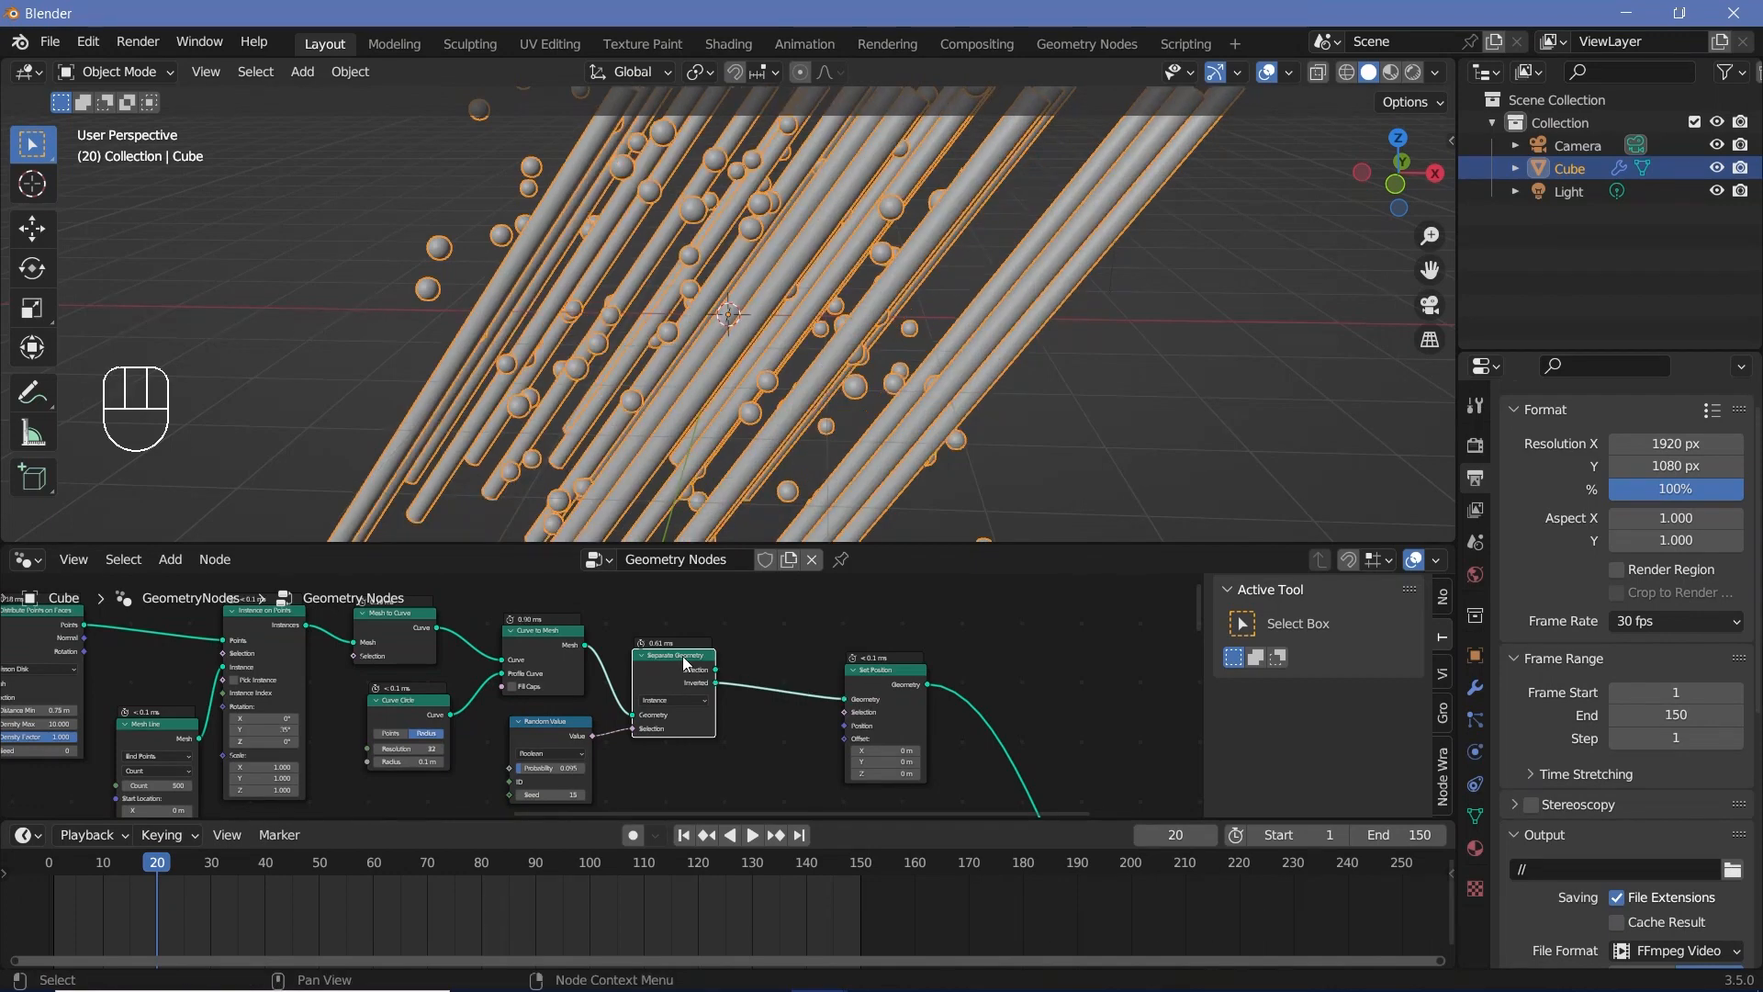
{"action": "left_click", "coordinate": [684, 657]}
Step: Duplicate the spheres' displacement nodes: both Noise Textures, Mix, Multiply, Subtract, Divide and Value, placing the copies clear of the existing tree
{"action": "scroll", "coordinate": [803, 731], "scroll_direction": "down", "scroll_amount": 3}
{"action": "middle_click_drag", "start_coordinate": [803, 731], "coordinate": [712, 700]}
{"action": "scroll", "coordinate": [742, 708], "scroll_direction": "down", "scroll_amount": 3}
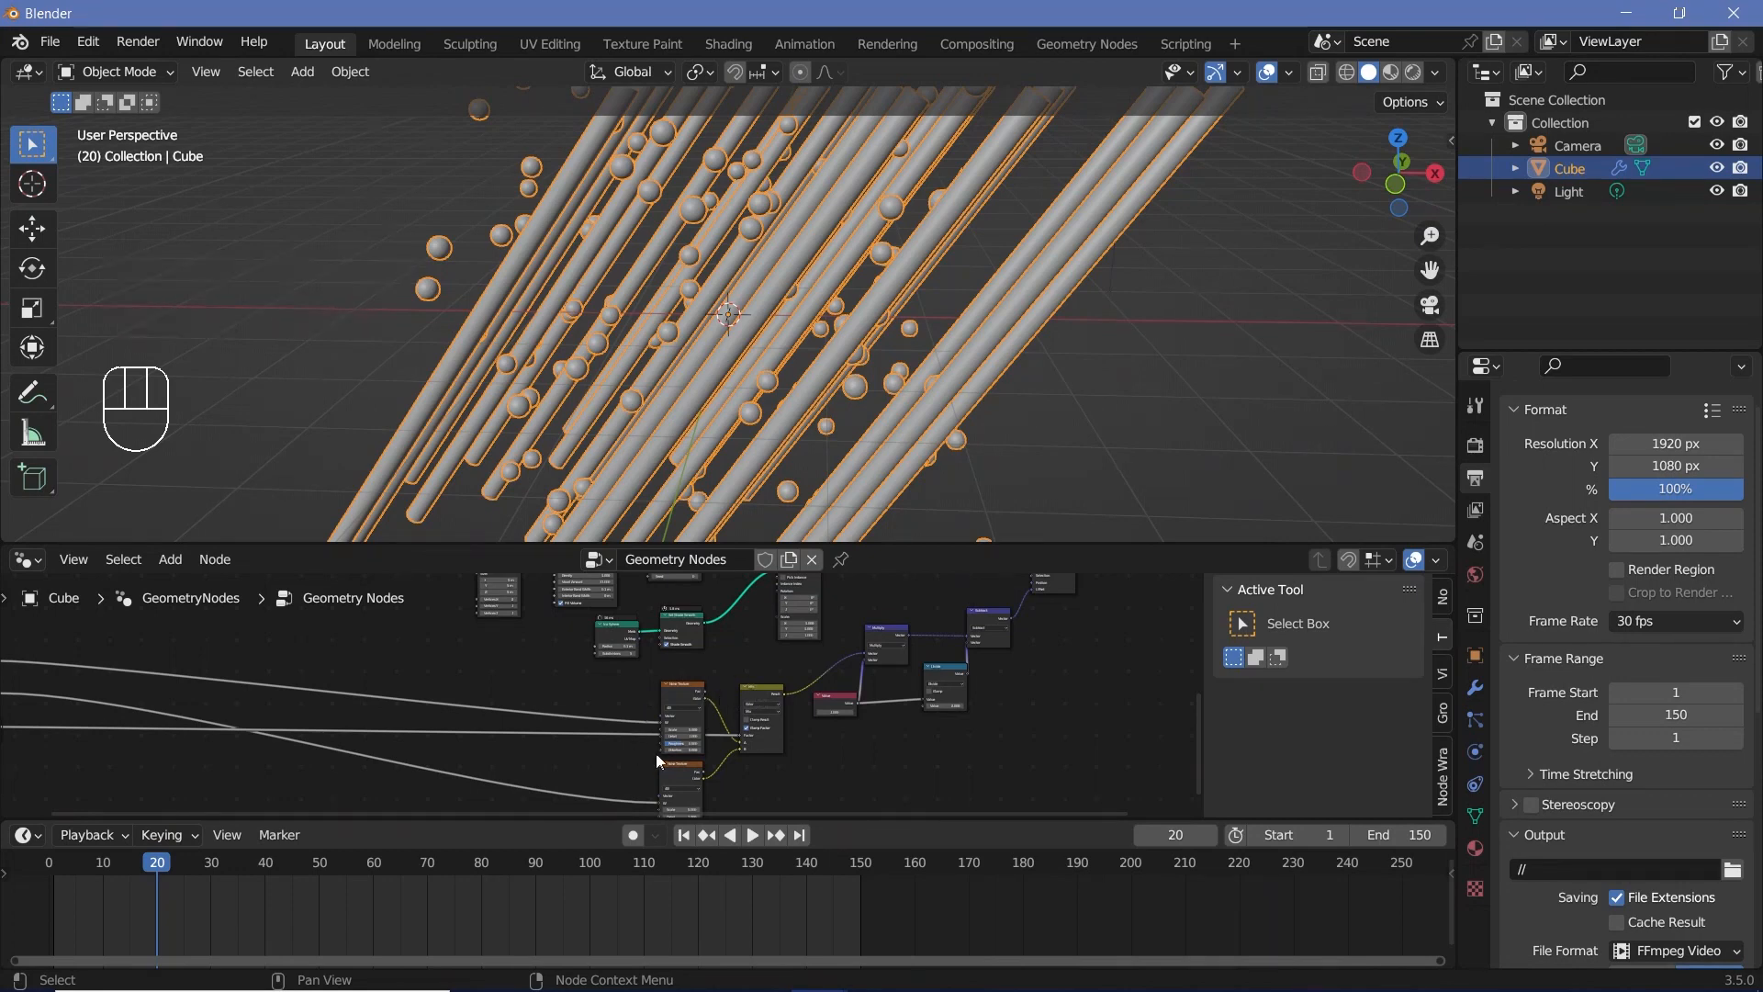
{"action": "scroll", "coordinate": [656, 753], "scroll_direction": "down", "scroll_amount": 2}
{"action": "middle_click_drag", "start_coordinate": [655, 753], "coordinate": [659, 715]}
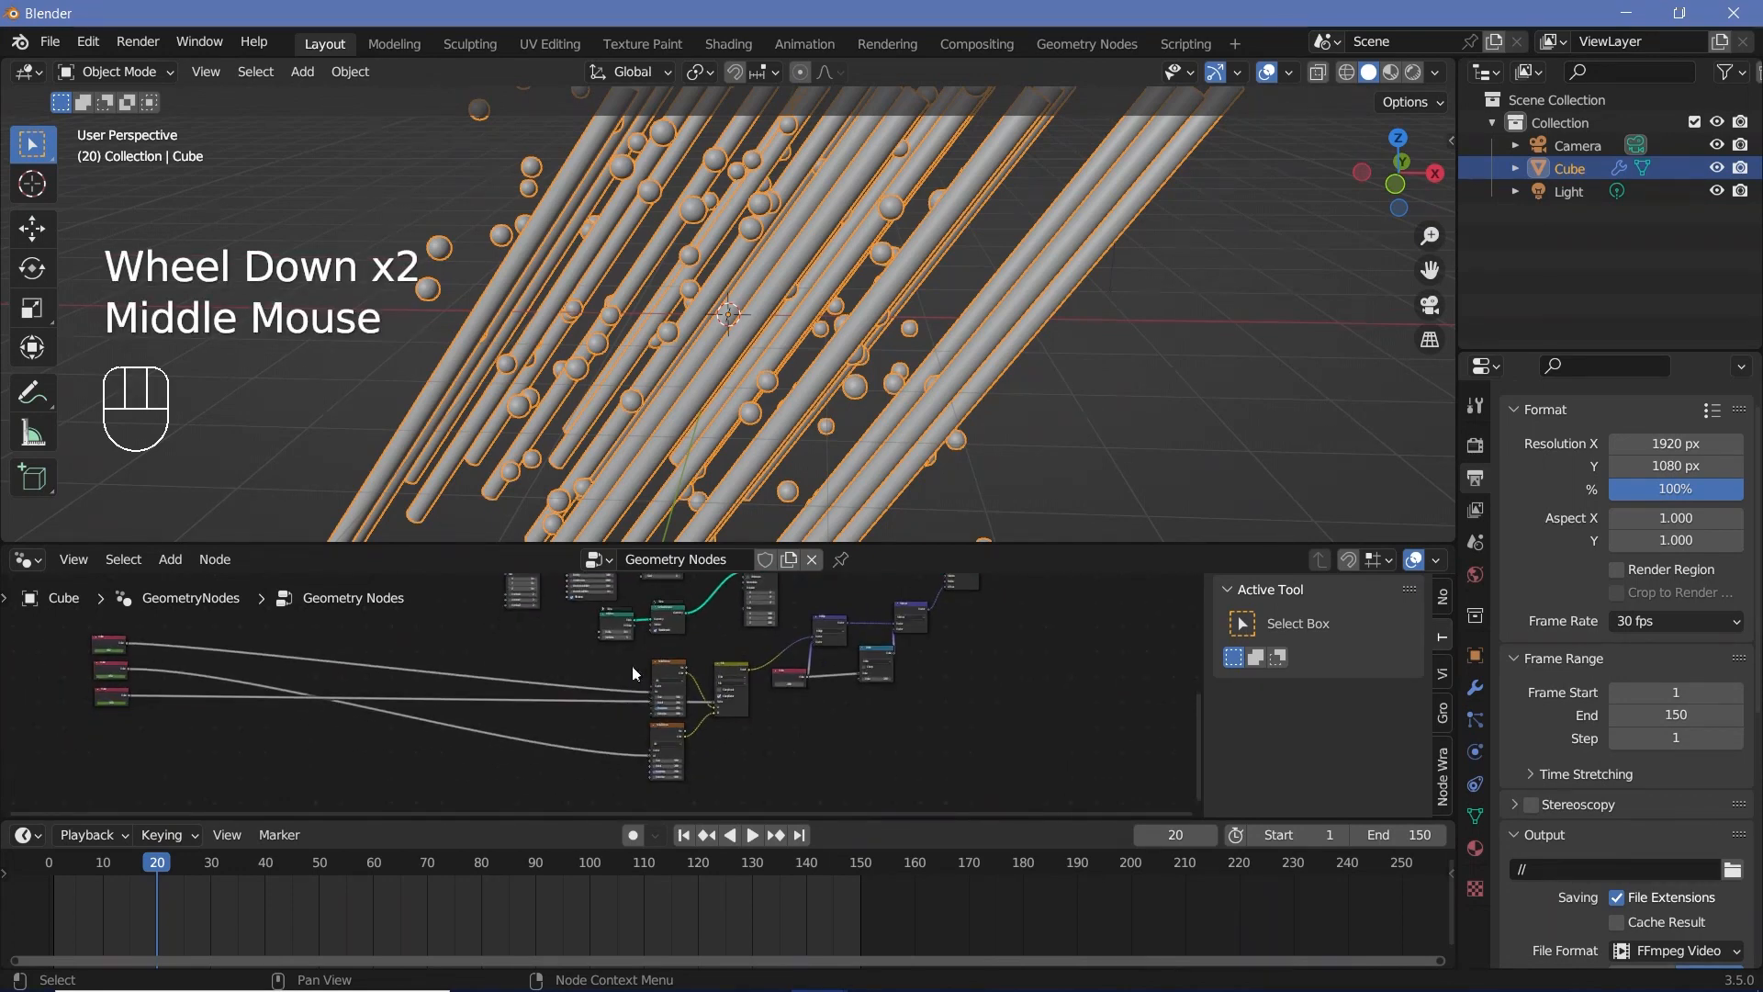
{"action": "left_click_drag", "start_coordinate": [632, 653], "coordinate": [772, 787]}
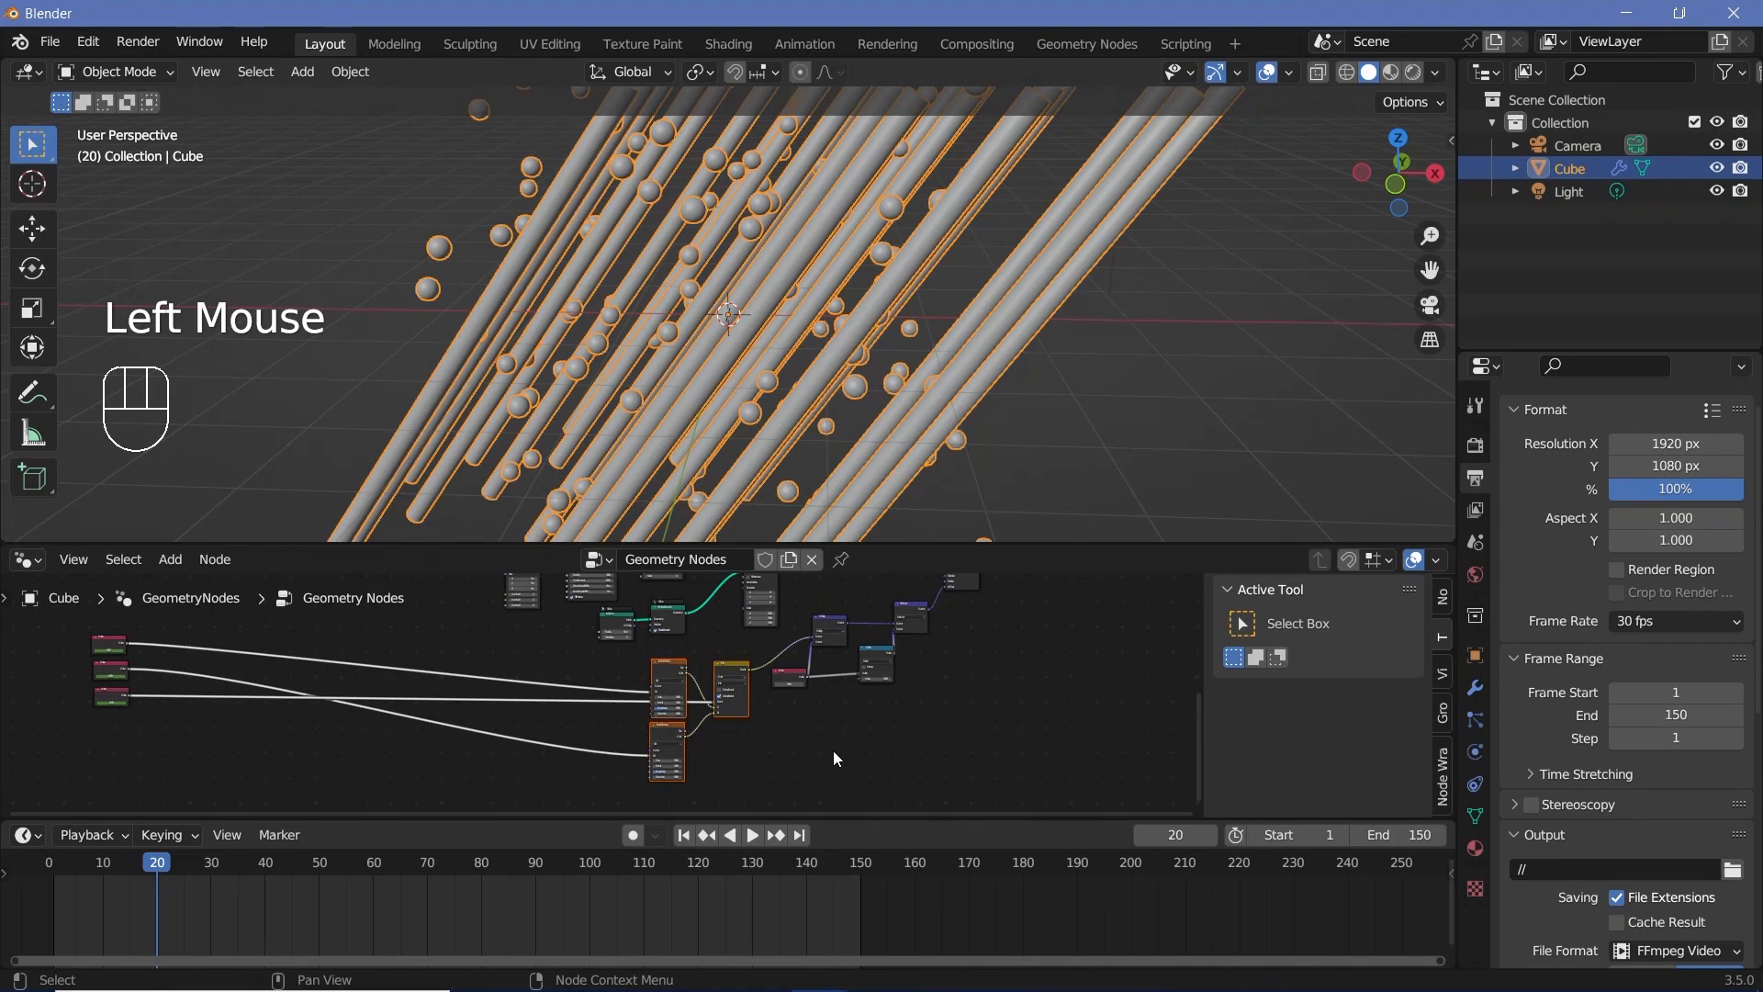
{"action": "scroll", "coordinate": [803, 713], "scroll_direction": "up", "scroll_amount": 7}
{"action": "scroll", "coordinate": [803, 713], "scroll_direction": "down", "scroll_amount": 2}
{"action": "mouse_move", "coordinate": [845, 656]}
{"action": "middle_mouse_down"}
{"action": "mouse_move", "coordinate": [802, 712]}
{"action": "mouse_move", "coordinate": [851, 610]}
{"action": "mouse_move", "coordinate": [831, 624]}
{"action": "middle_mouse_up"}
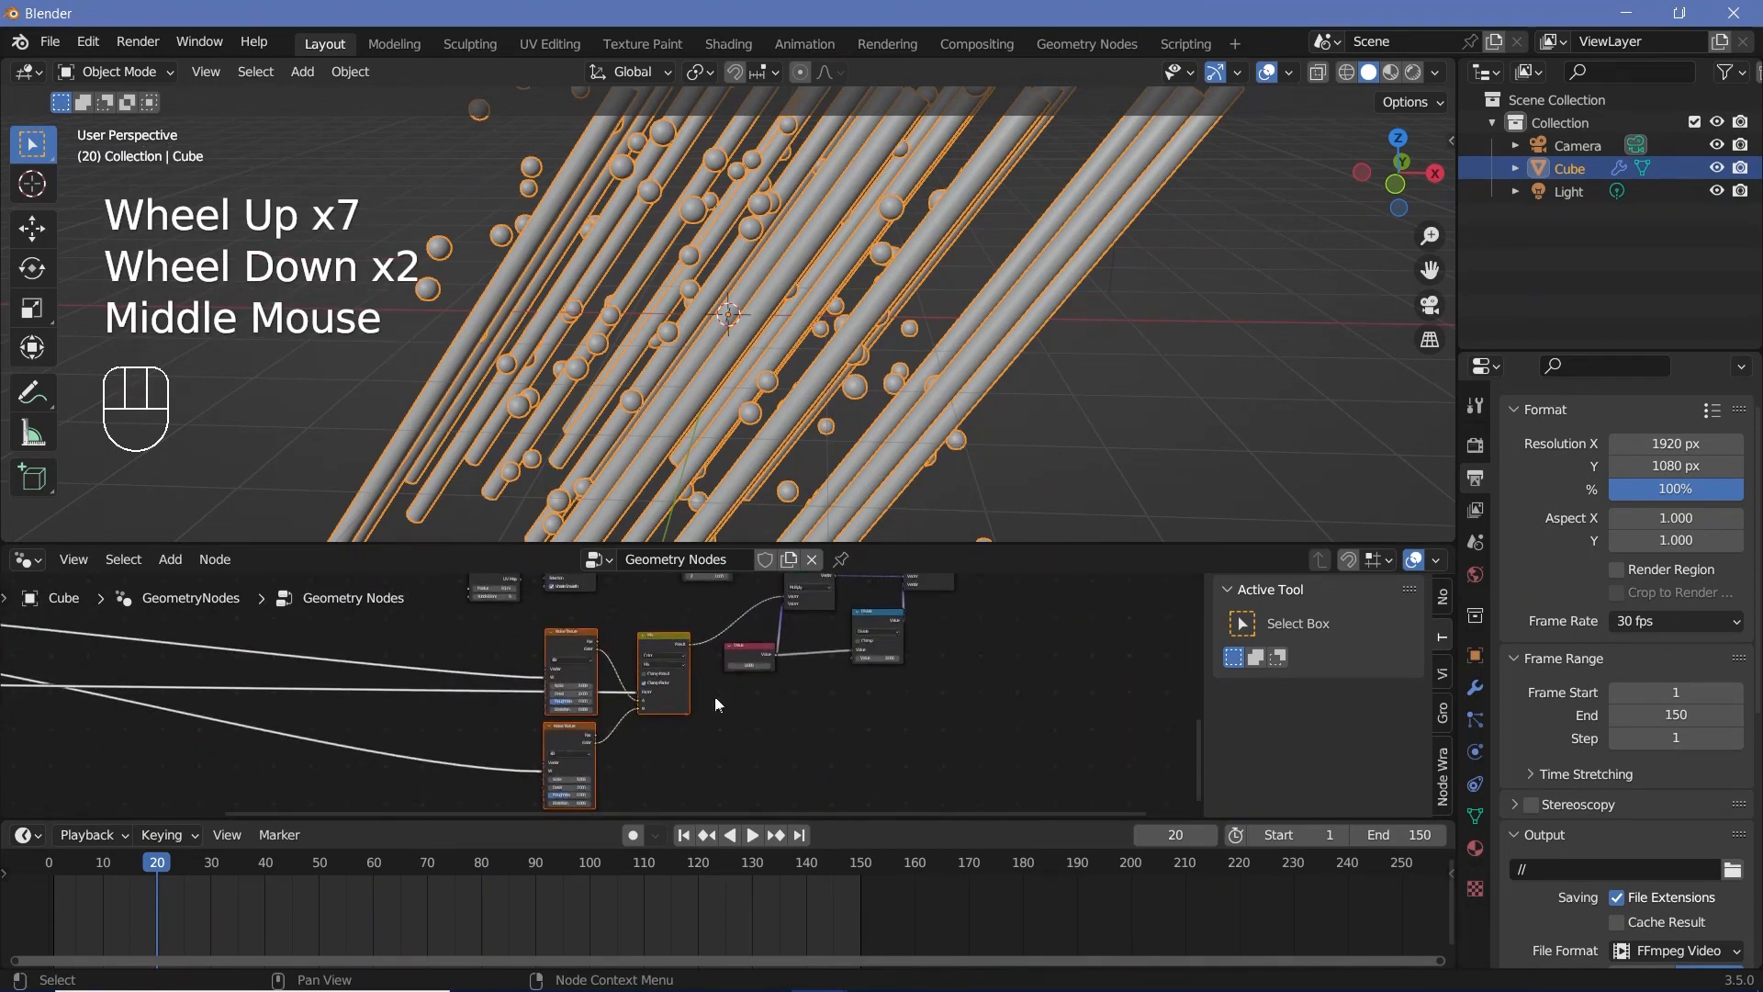
{"action": "middle_click_drag", "start_coordinate": [719, 705], "coordinate": [746, 667]}
{"action": "scroll", "coordinate": [747, 667], "scroll_direction": "up", "scroll_amount": 3}
{"action": "left_click", "coordinate": [747, 666], "text": "shift"}
{"action": "left_click", "coordinate": [890, 635], "text": "shift"}
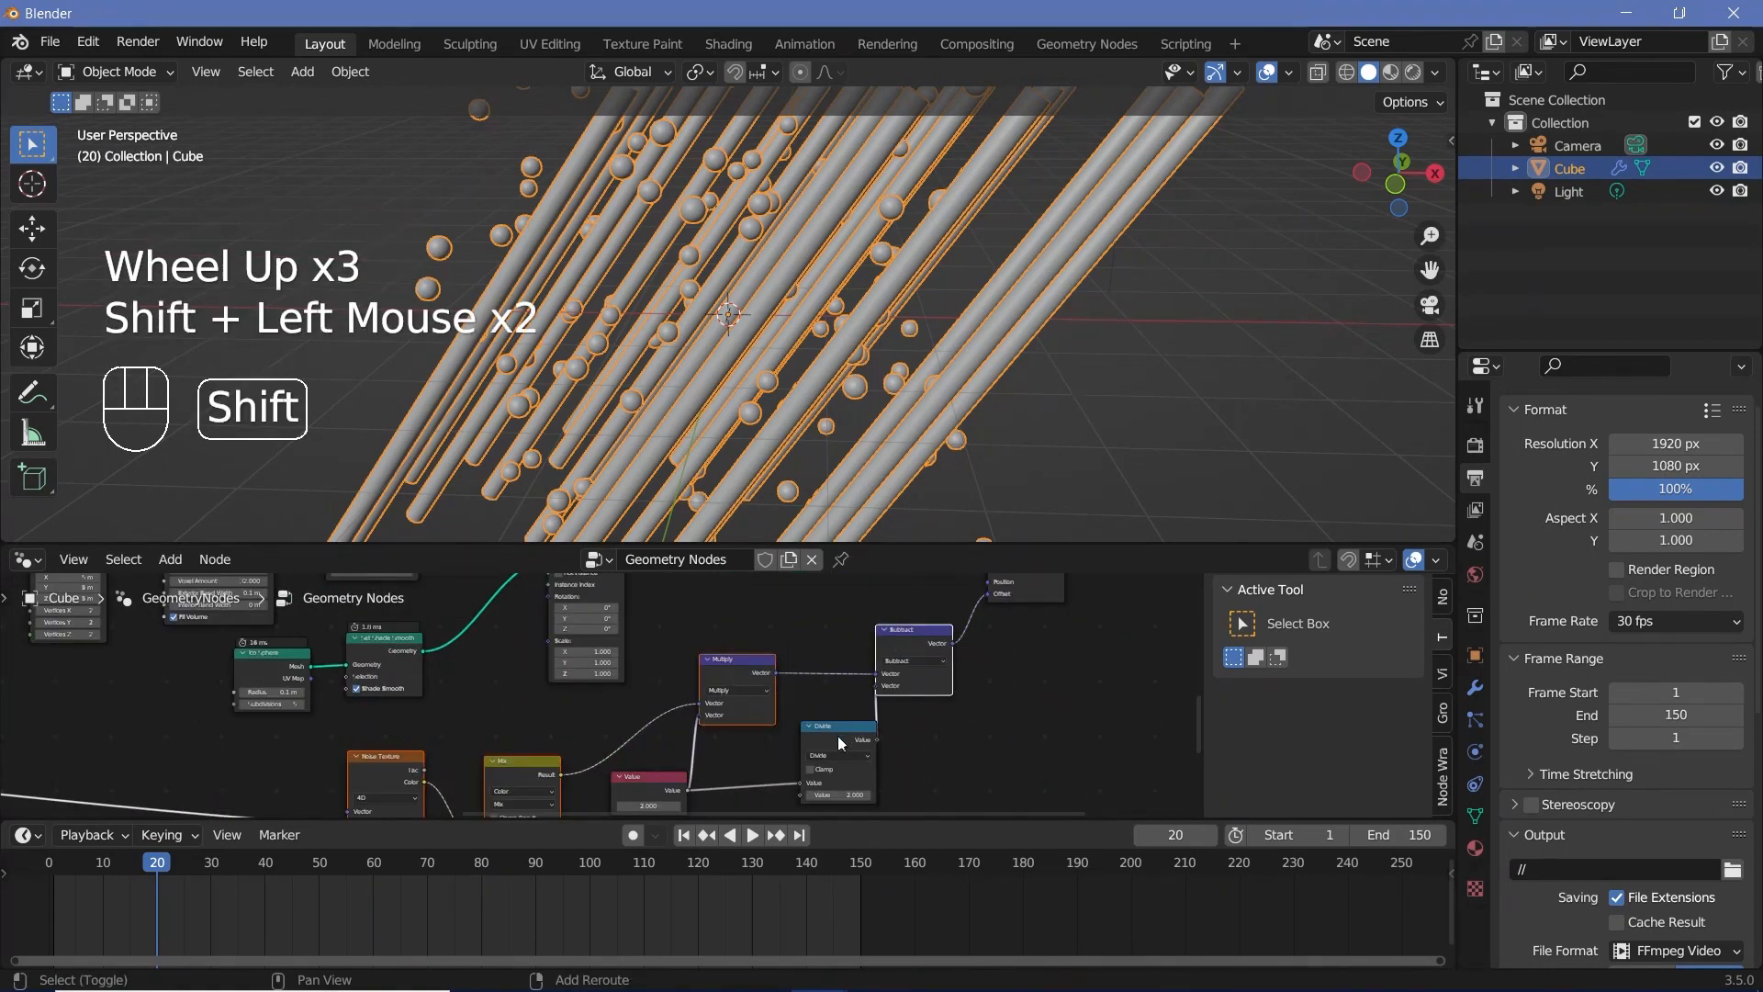
{"action": "left_click", "coordinate": [838, 739], "text": "shift"}
{"action": "left_click", "coordinate": [665, 790], "text": "shift"}
{"action": "scroll", "coordinate": [632, 697], "scroll_direction": "down", "scroll_amount": 4}
{"action": "middle_click_drag", "start_coordinate": [632, 696], "coordinate": [499, 687]}
{"action": "scroll", "coordinate": [677, 680], "scroll_direction": "down", "scroll_amount": 6}
{"action": "key", "text": "shift+d"}
{"action": "left_click", "coordinate": [693, 719]}
Step: Rearrange the tube node chain and the duplicated noise nodes so the copies sit directly beneath the tube chain
{"action": "scroll", "coordinate": [692, 719], "scroll_direction": "up", "scroll_amount": 2}
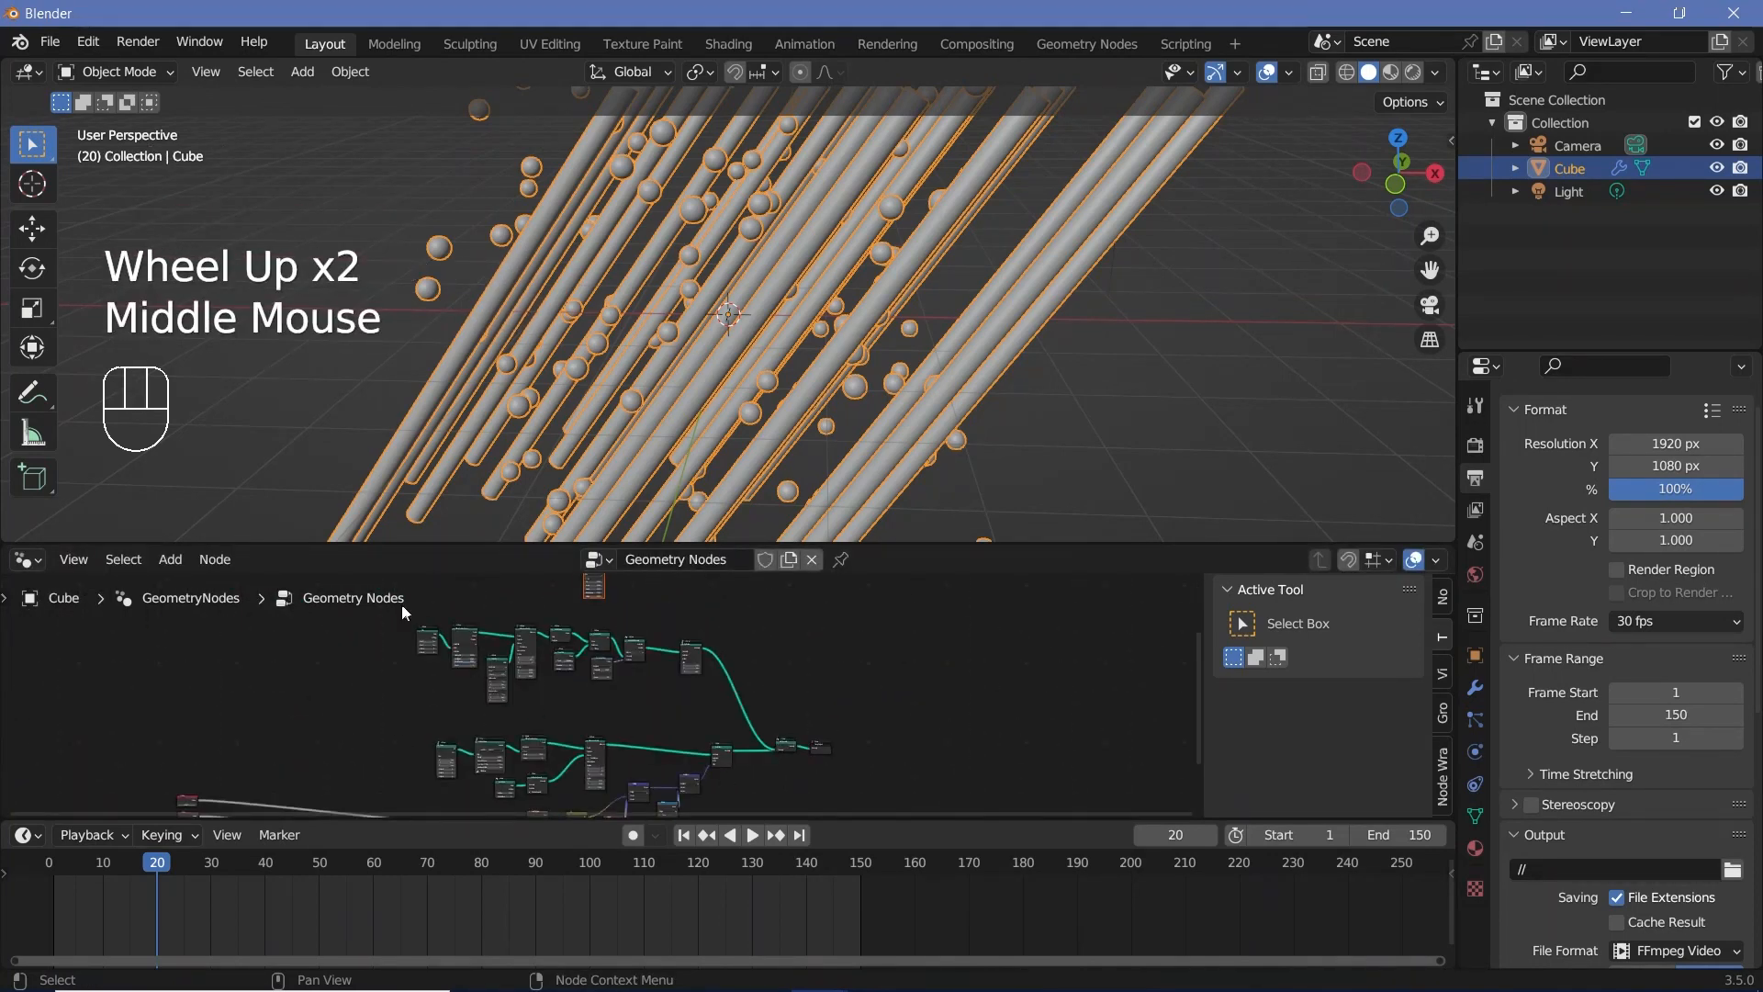
{"action": "left_click_drag", "start_coordinate": [402, 606], "coordinate": [705, 715]}
{"action": "middle_click_drag", "start_coordinate": [717, 675], "coordinate": [702, 734]}
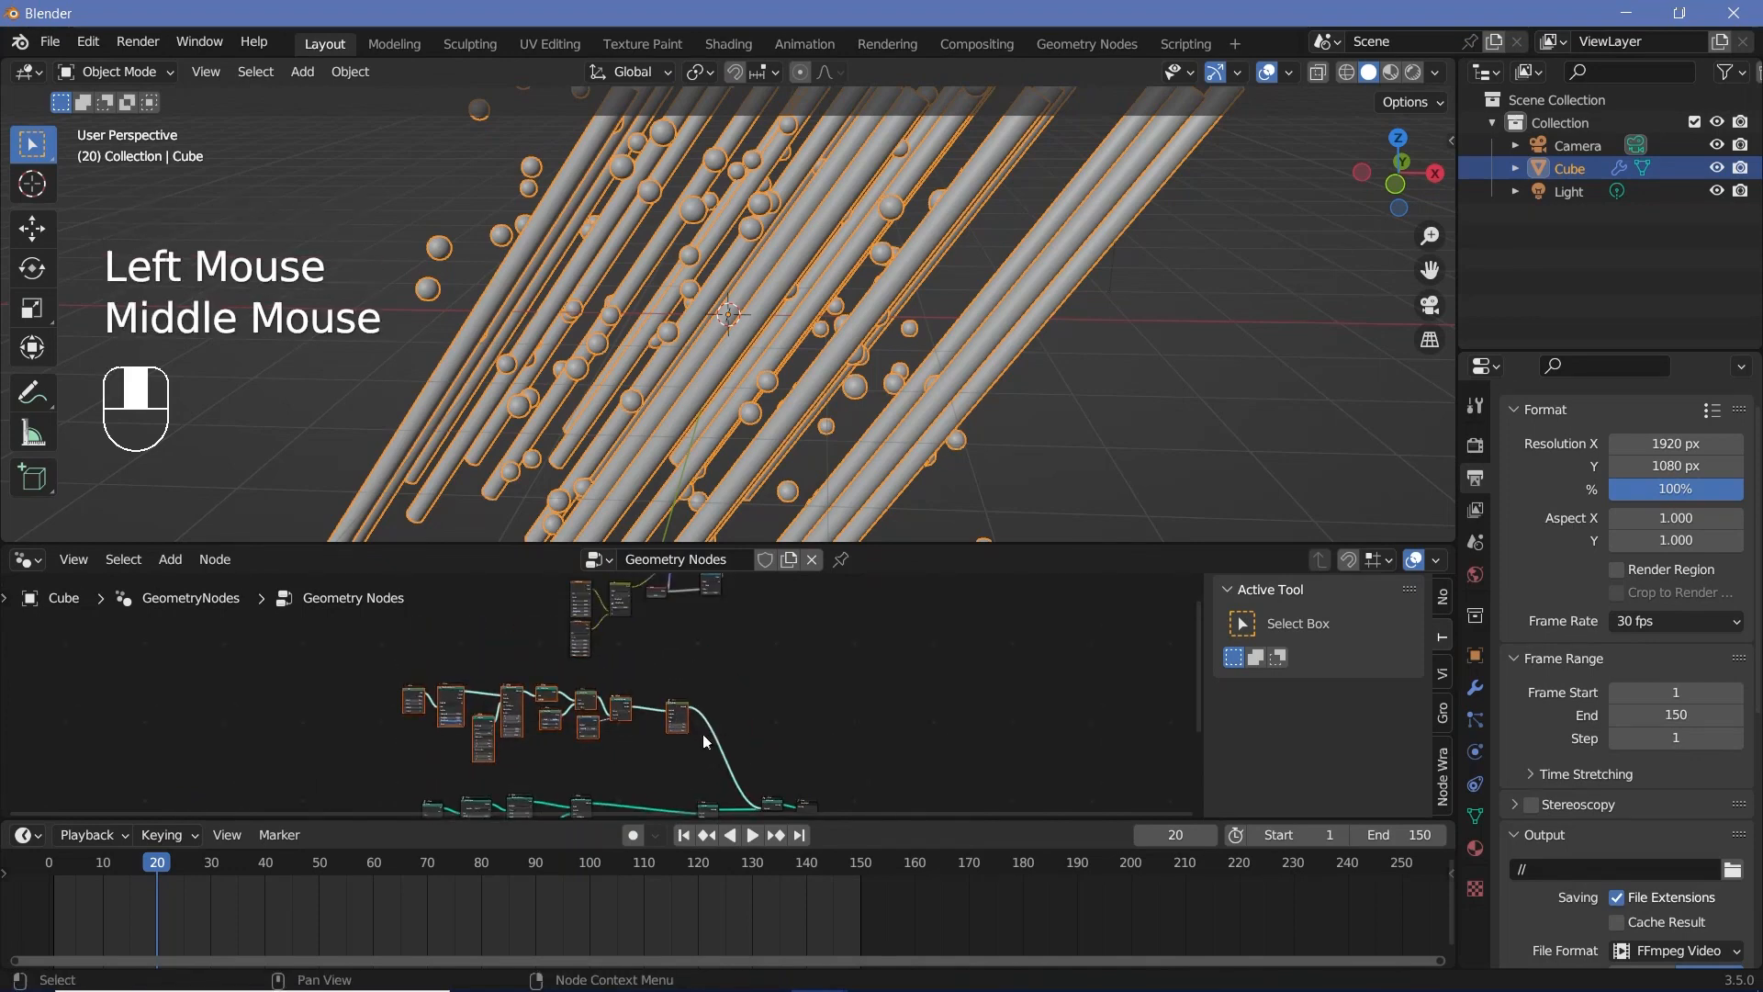
{"action": "left_click_drag", "start_coordinate": [680, 703], "coordinate": [771, 679]}
{"action": "left_click_drag", "start_coordinate": [436, 642], "coordinate": [814, 811]}
{"action": "left_click_drag", "start_coordinate": [767, 693], "coordinate": [661, 786]}
{"action": "middle_click_drag", "start_coordinate": [774, 695], "coordinate": [819, 771]}
Step: Connect the duplicated Subtract node's Vector output to the Offset of the tubes' Set Position node
{"action": "scroll", "coordinate": [834, 776], "scroll_direction": "up", "scroll_amount": 6}
{"action": "left_click", "coordinate": [821, 702]}
{"action": "middle_click_drag", "start_coordinate": [822, 702], "coordinate": [814, 748]}
{"action": "scroll", "coordinate": [816, 742], "scroll_direction": "up", "scroll_amount": 2}
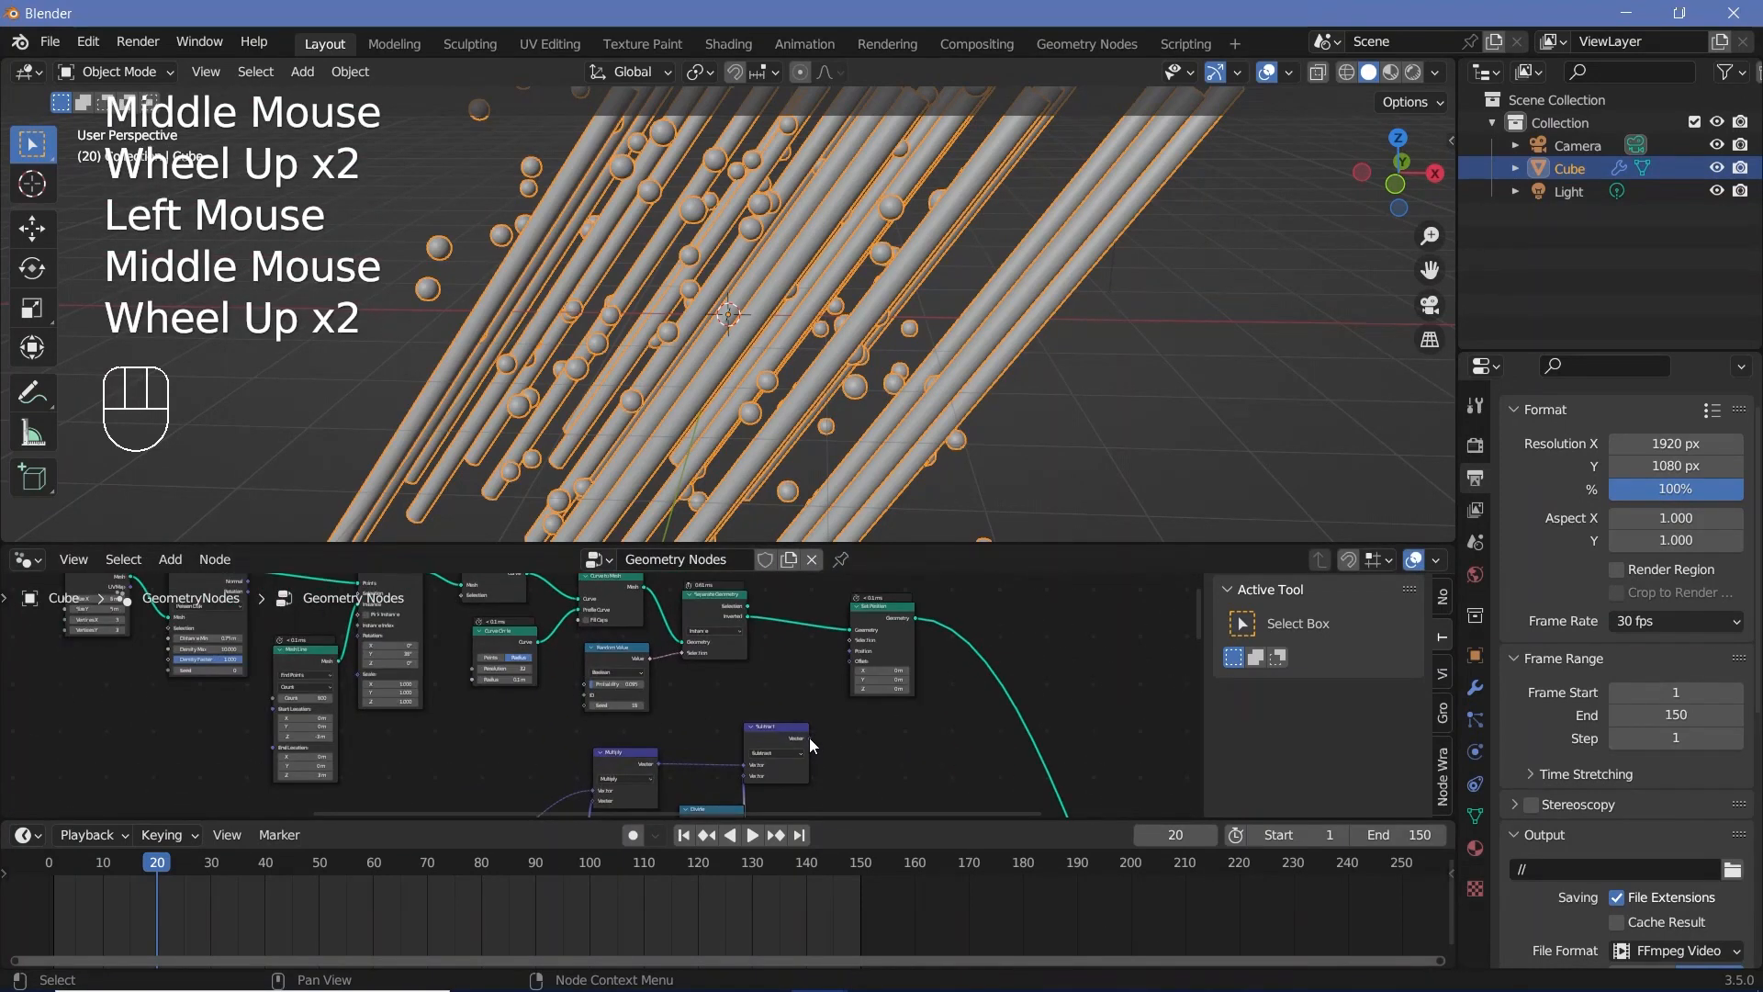
{"action": "left_click_drag", "start_coordinate": [808, 737], "coordinate": [850, 661]}
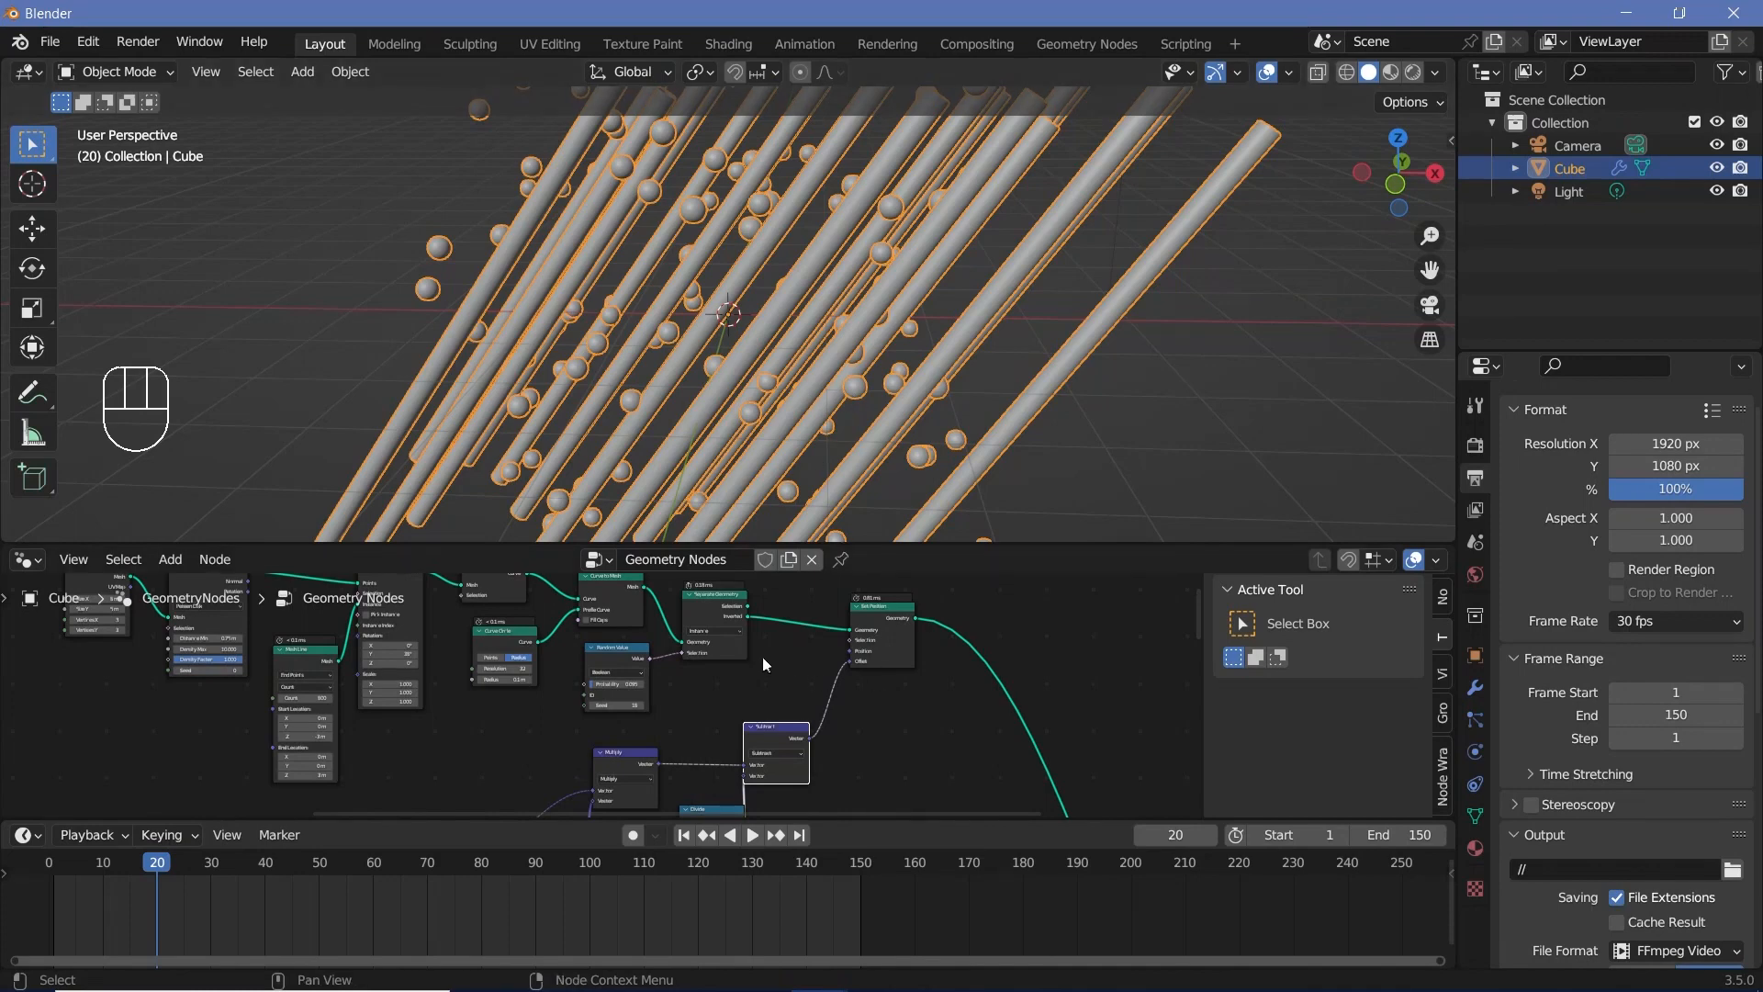
Step: Make room before the tubes' Set Position node and insert a Realize Instances node between it and Separate Geometry
{"action": "left_click_drag", "start_coordinate": [906, 616], "coordinate": [960, 637]}
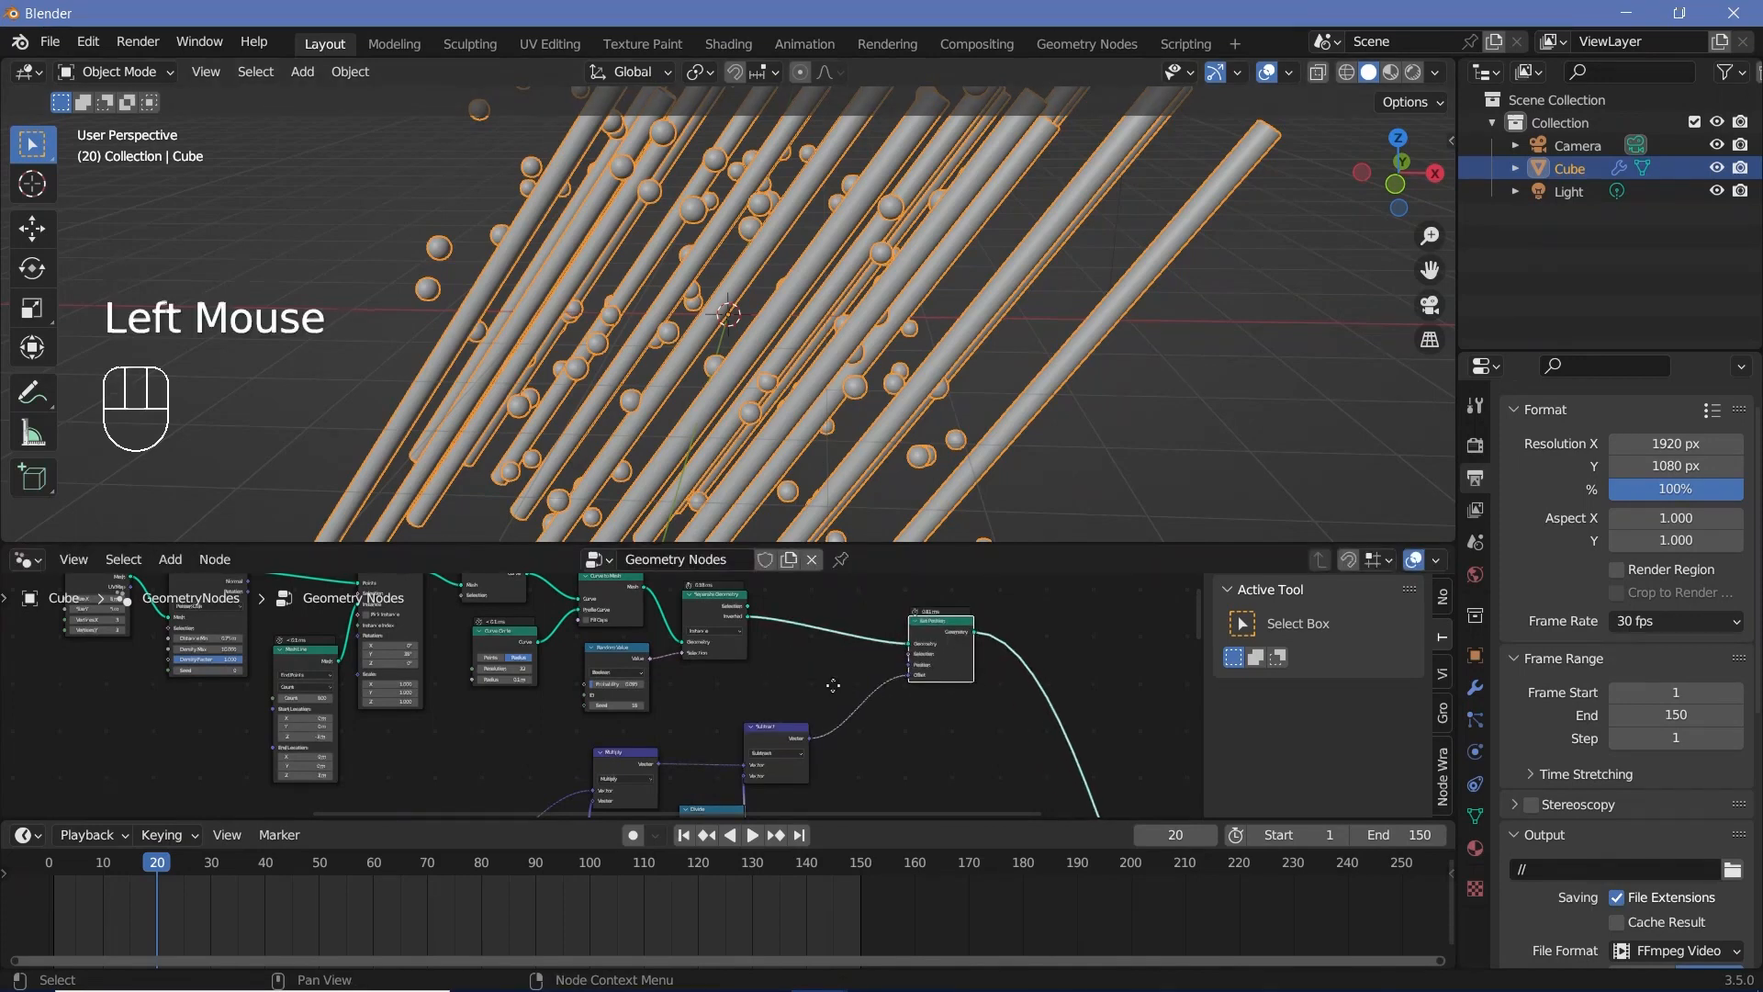
{"action": "middle_click_drag", "start_coordinate": [857, 626], "coordinate": [790, 681]}
{"action": "key", "text": "shift+a"}
{"action": "left_click", "coordinate": [757, 562]}
{"action": "type", "text": "realise"}
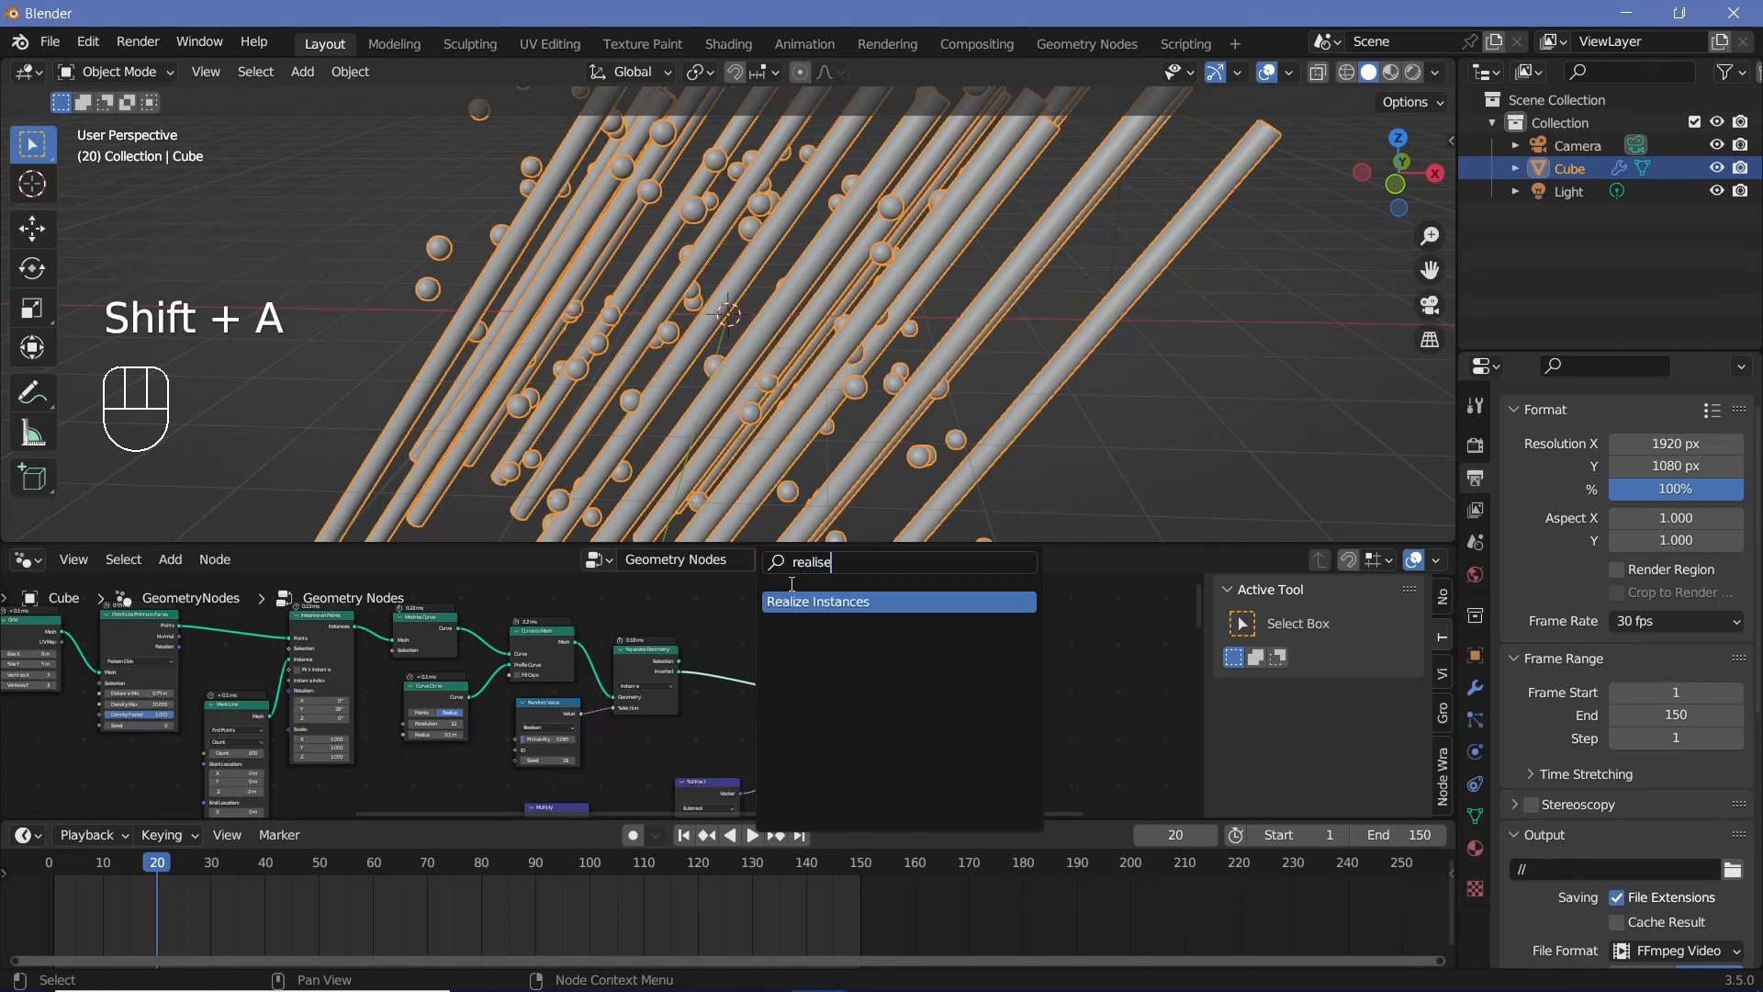
{"action": "key", "text": "Return"}
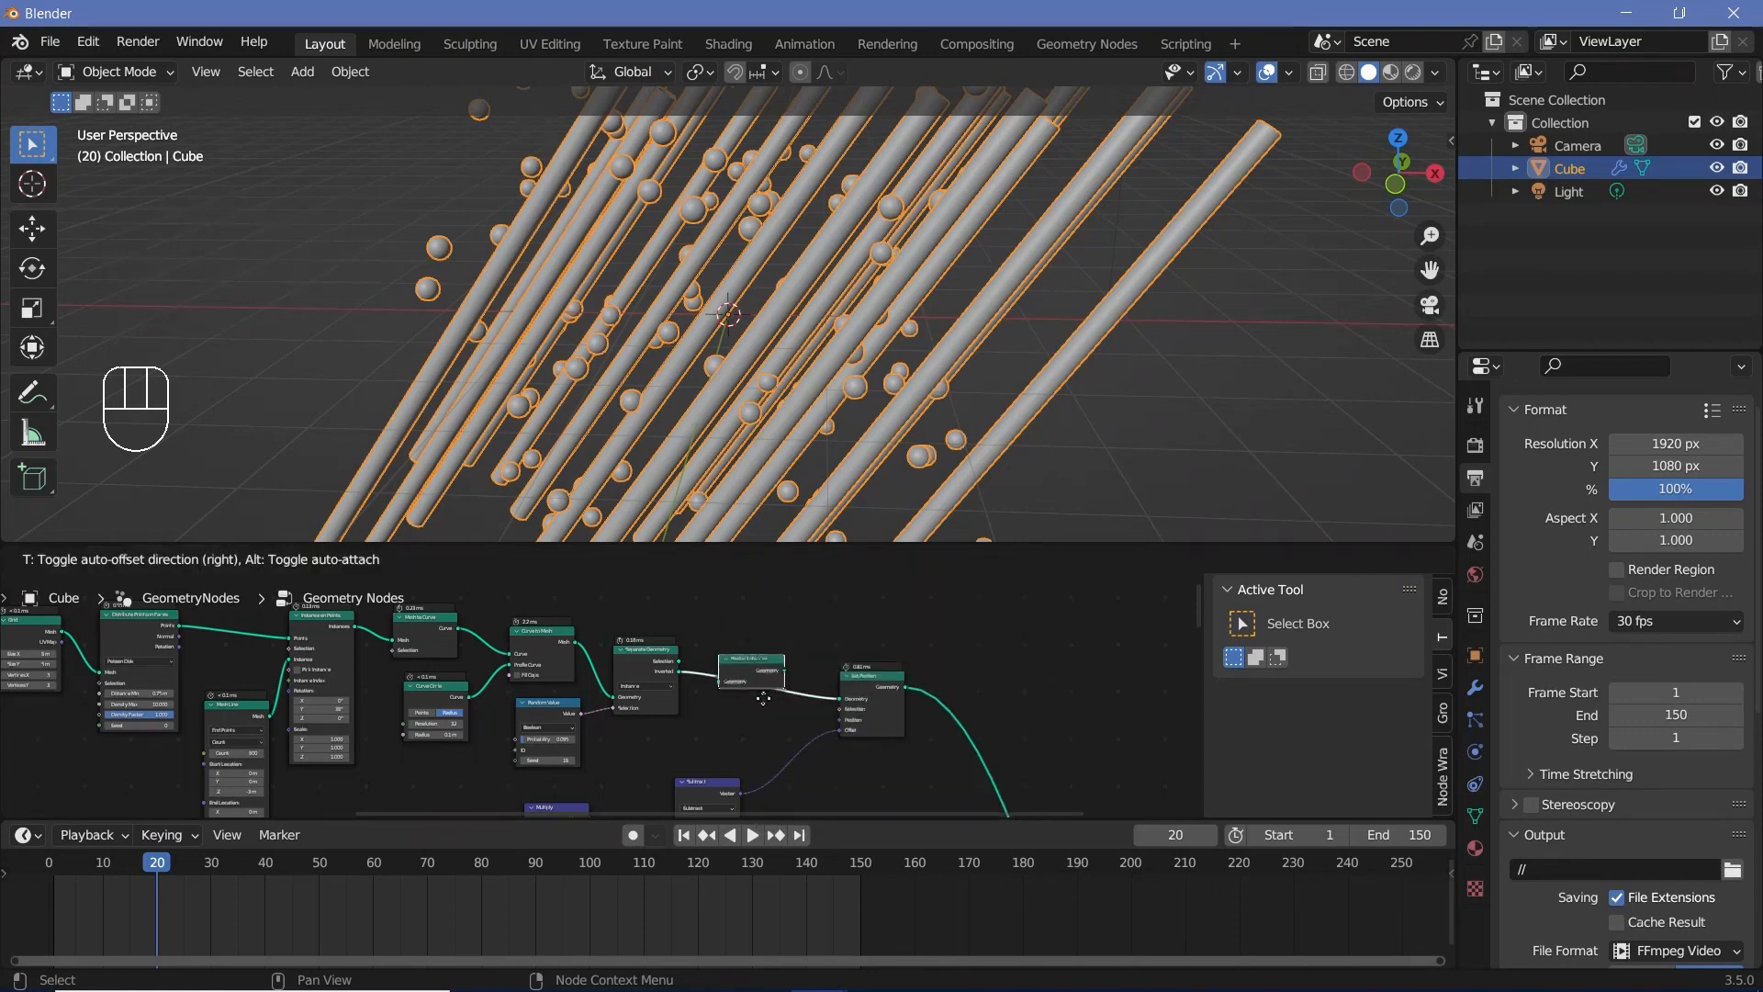
{"action": "left_click", "coordinate": [778, 735]}
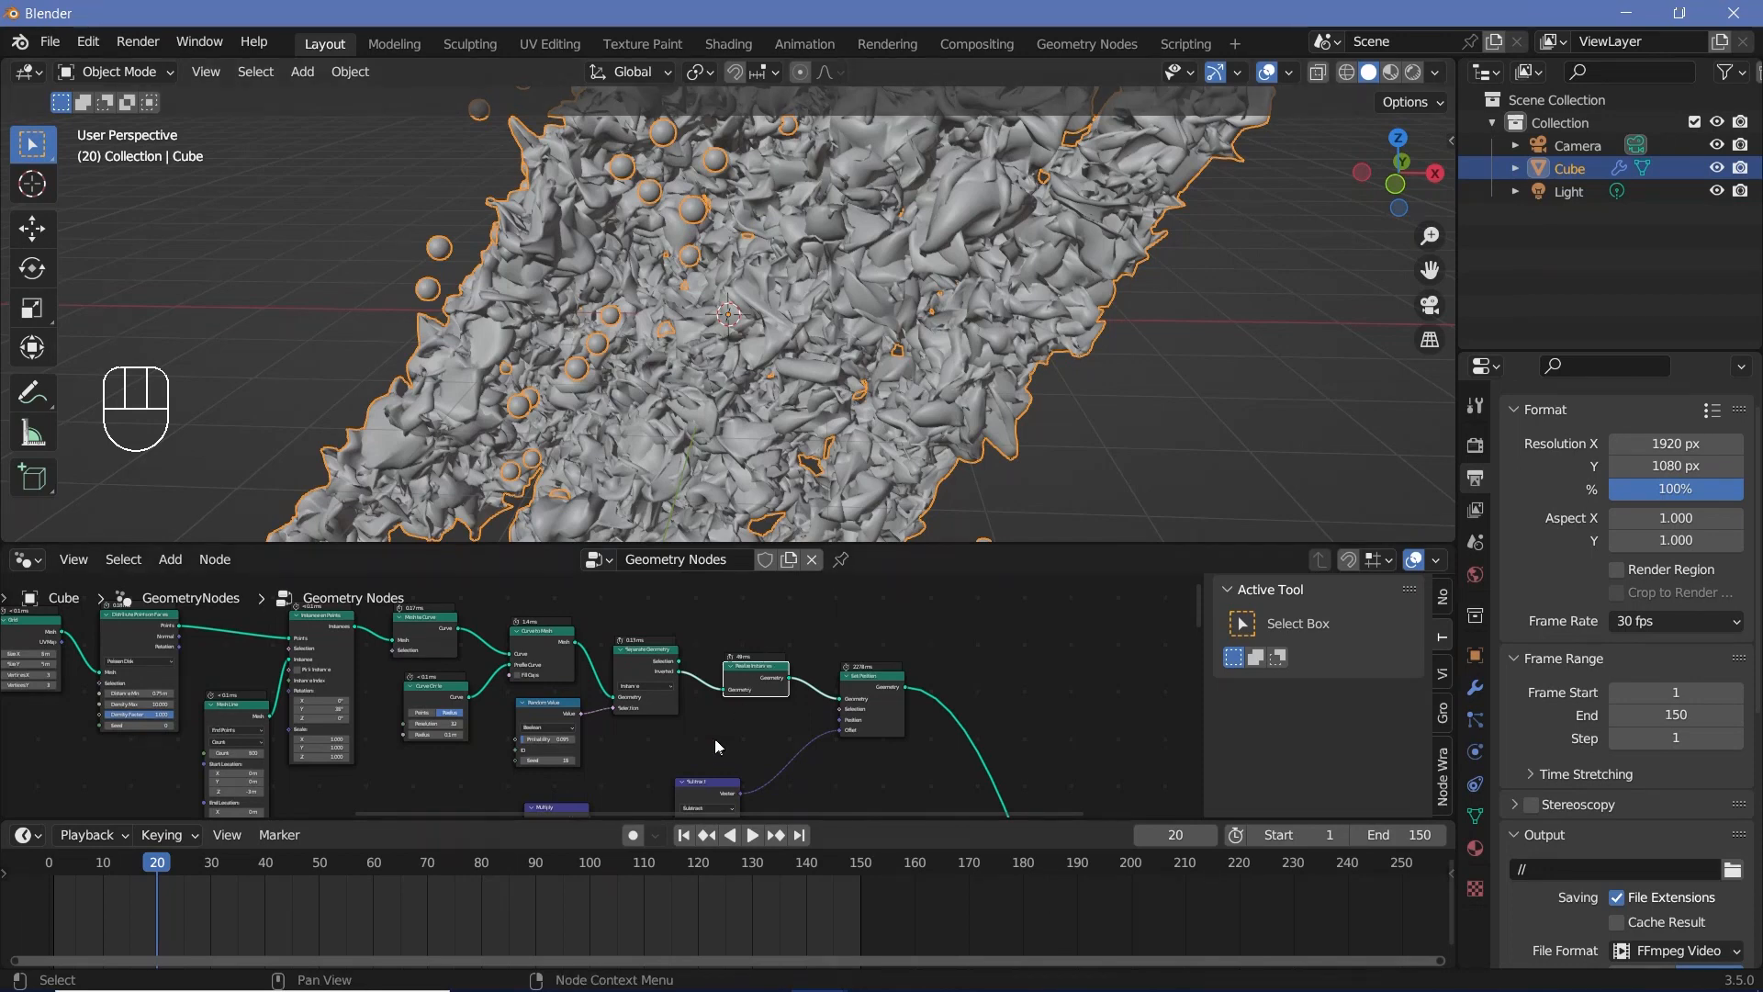
Step: Save the file and set the duplicated Value node that controls the tubes' displacement strength to 0.5
{"action": "middle_click_drag", "start_coordinate": [715, 739], "coordinate": [994, 618]}
{"action": "key", "text": "ctrl+s"}
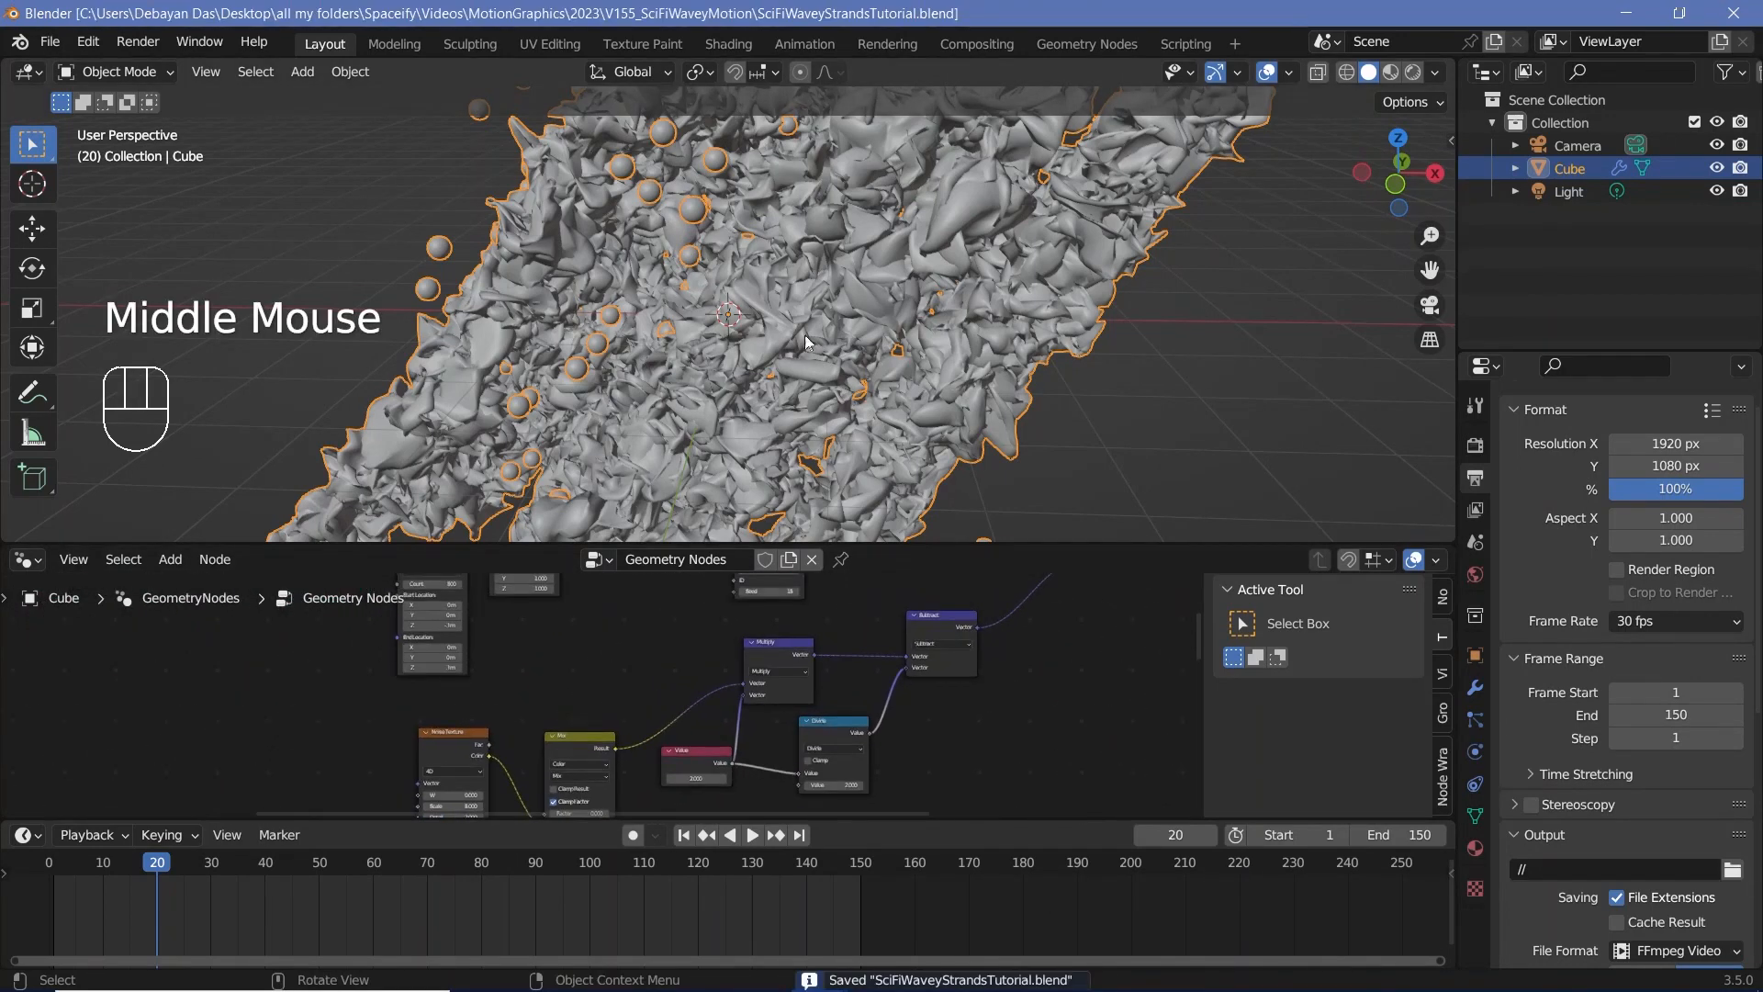
{"action": "scroll", "coordinate": [701, 718], "scroll_direction": "up", "scroll_amount": 1}
{"action": "scroll", "coordinate": [780, 678], "scroll_direction": "up", "scroll_amount": 3}
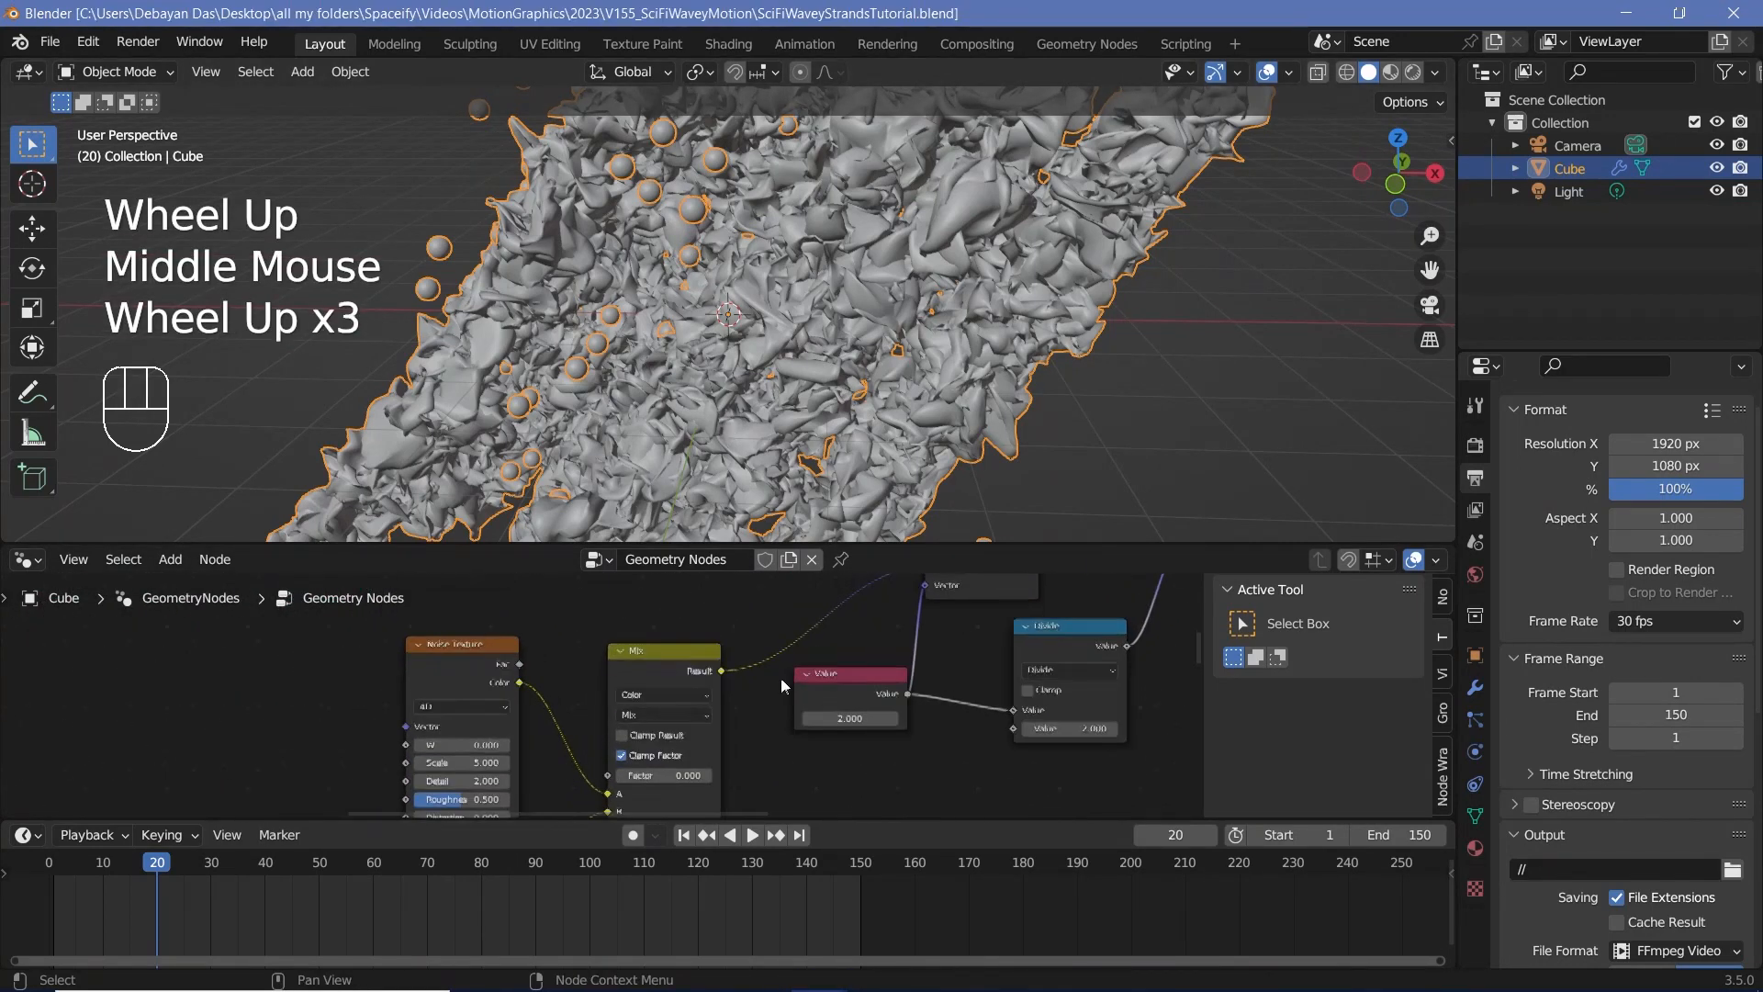
{"action": "left_click", "coordinate": [840, 724]}
{"action": "type", "text": "0"}
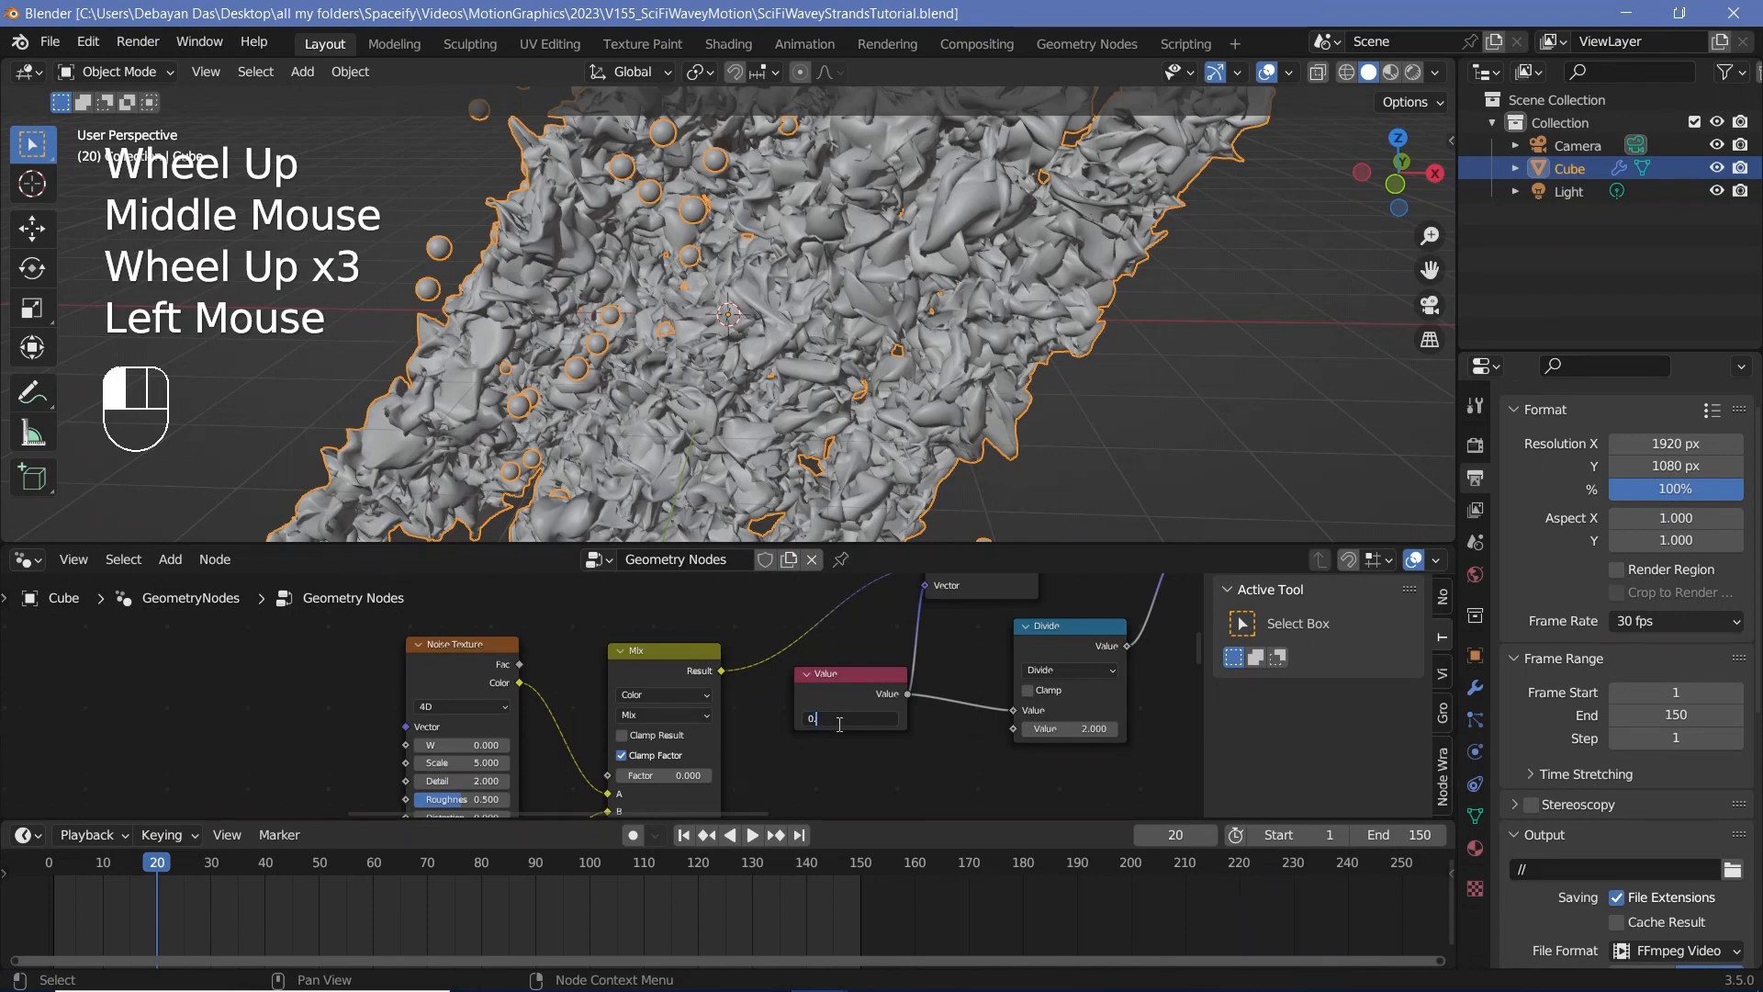
{"action": "type", "text": ".5"}
{"action": "key", "text": "Return"}
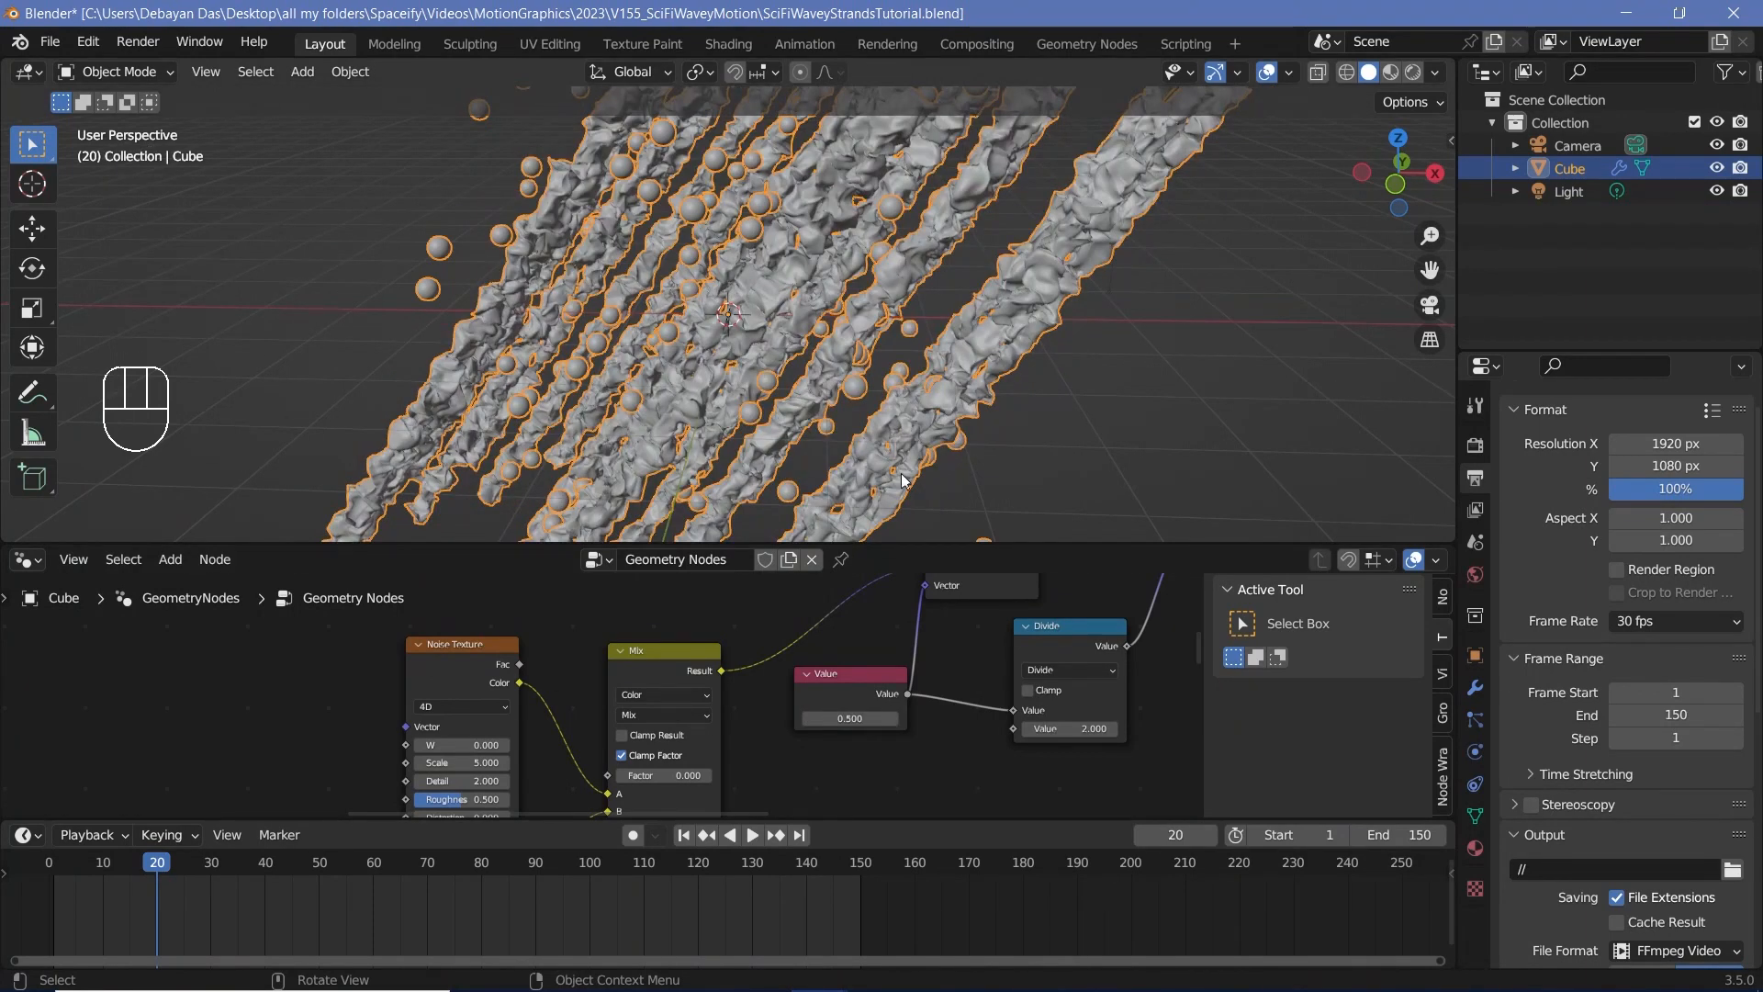
Step: Set the Scale of the duplicated Noise Textures to 0.5 on the first and 0.4 on the second
{"action": "middle_click_drag", "start_coordinate": [556, 738], "coordinate": [761, 640]}
{"action": "left_click", "coordinate": [770, 638]}
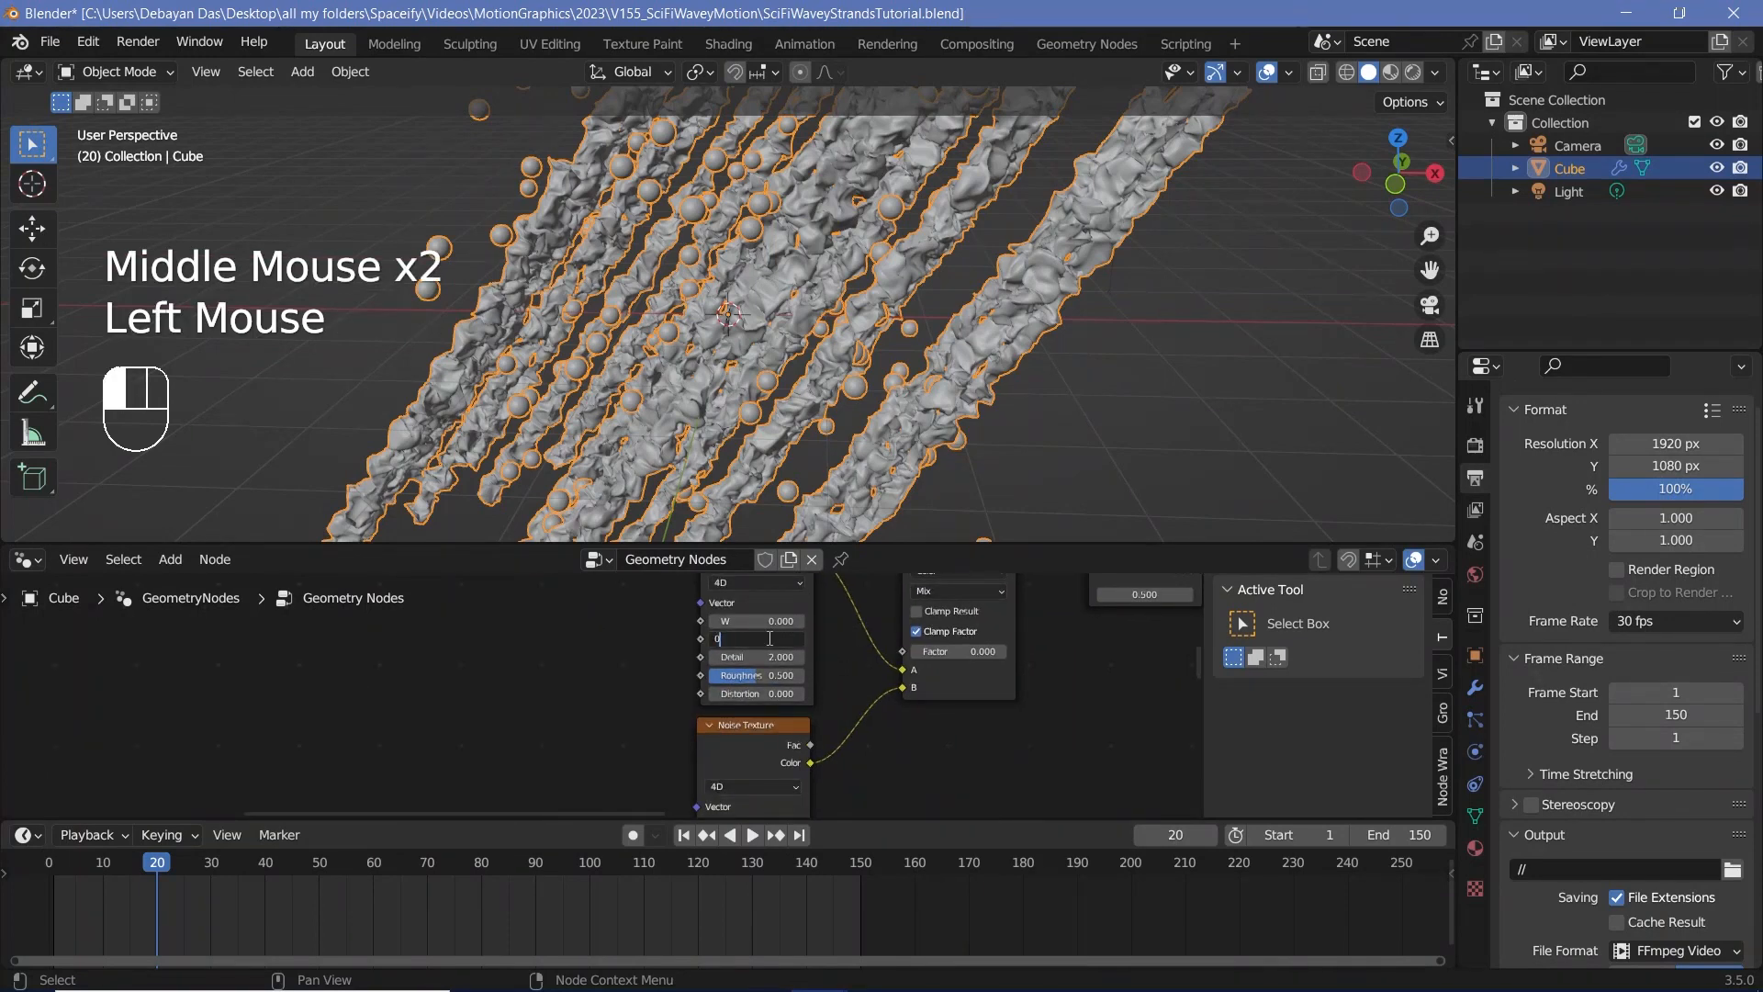
{"action": "type", "text": "0.5"}
{"action": "key", "text": "Return"}
{"action": "middle_click_drag", "start_coordinate": [768, 813], "coordinate": [797, 770]}
{"action": "middle_click_drag", "start_coordinate": [909, 725], "coordinate": [935, 687]}
{"action": "left_click", "coordinate": [835, 762]}
{"action": "type", "text": "0.4"}
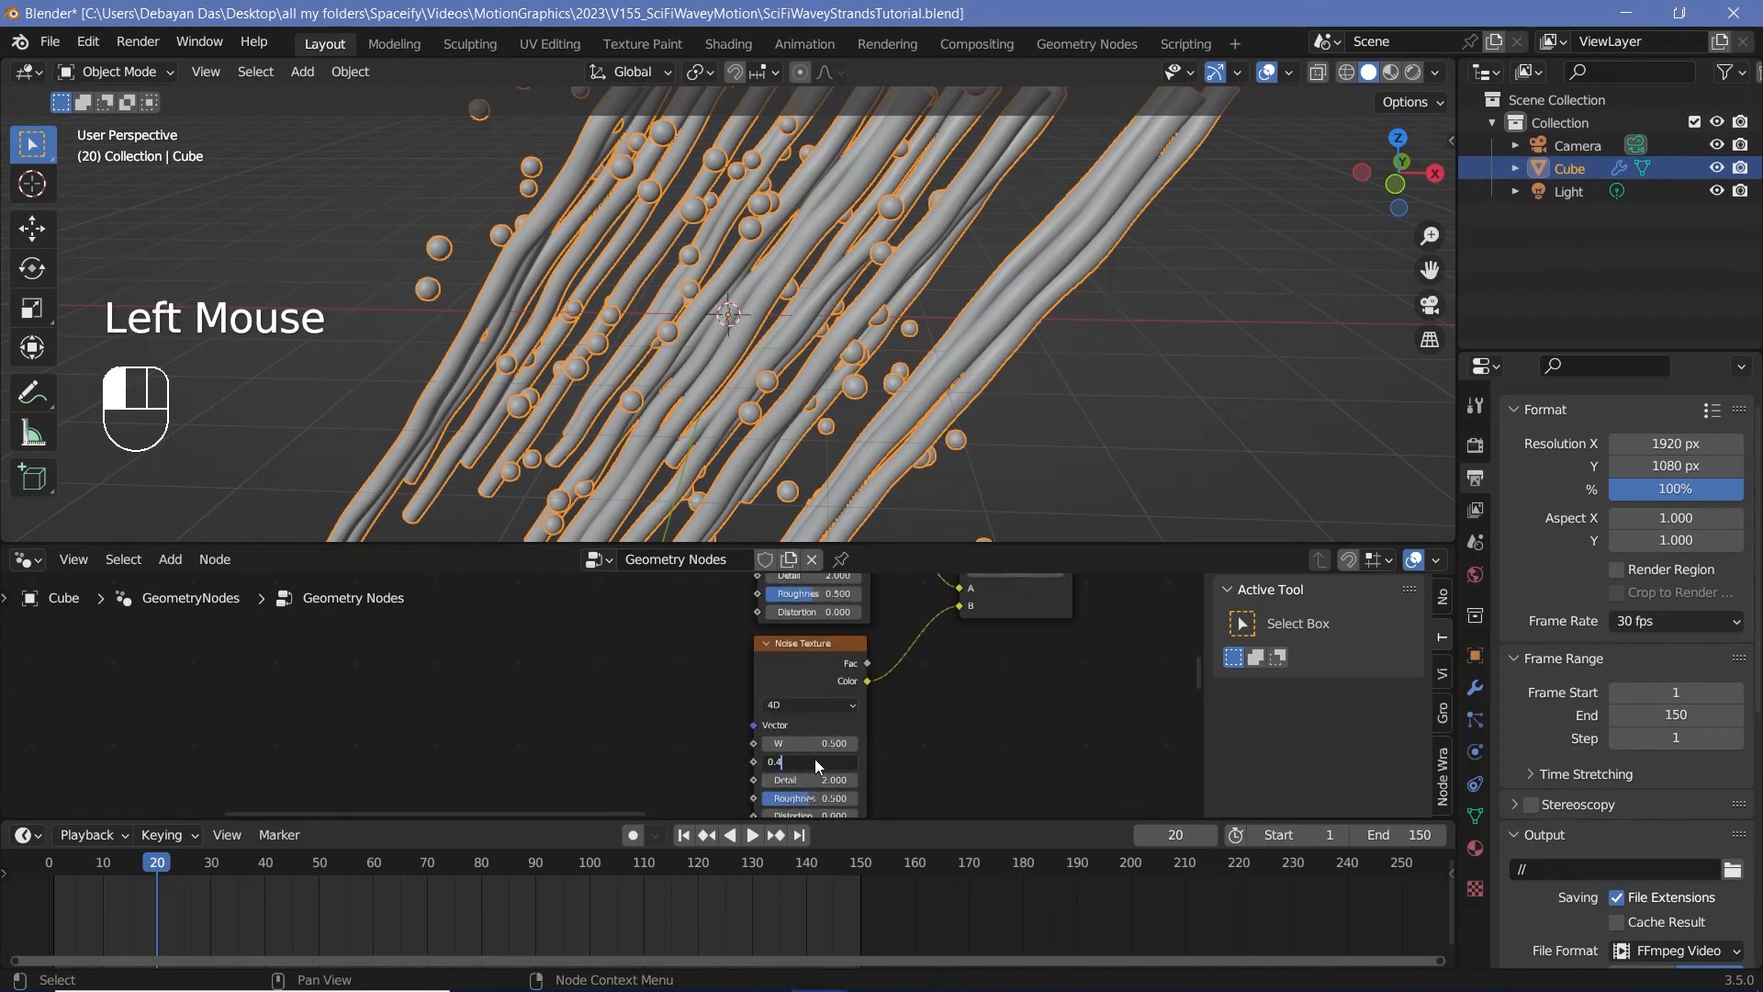
{"action": "key", "text": "Return"}
Step: Connect the existing animated Value nodes to the W inputs of the duplicated Noise Textures and the duplicated Mix node's Factor
{"action": "scroll", "coordinate": [885, 739], "scroll_direction": "down", "scroll_amount": 5}
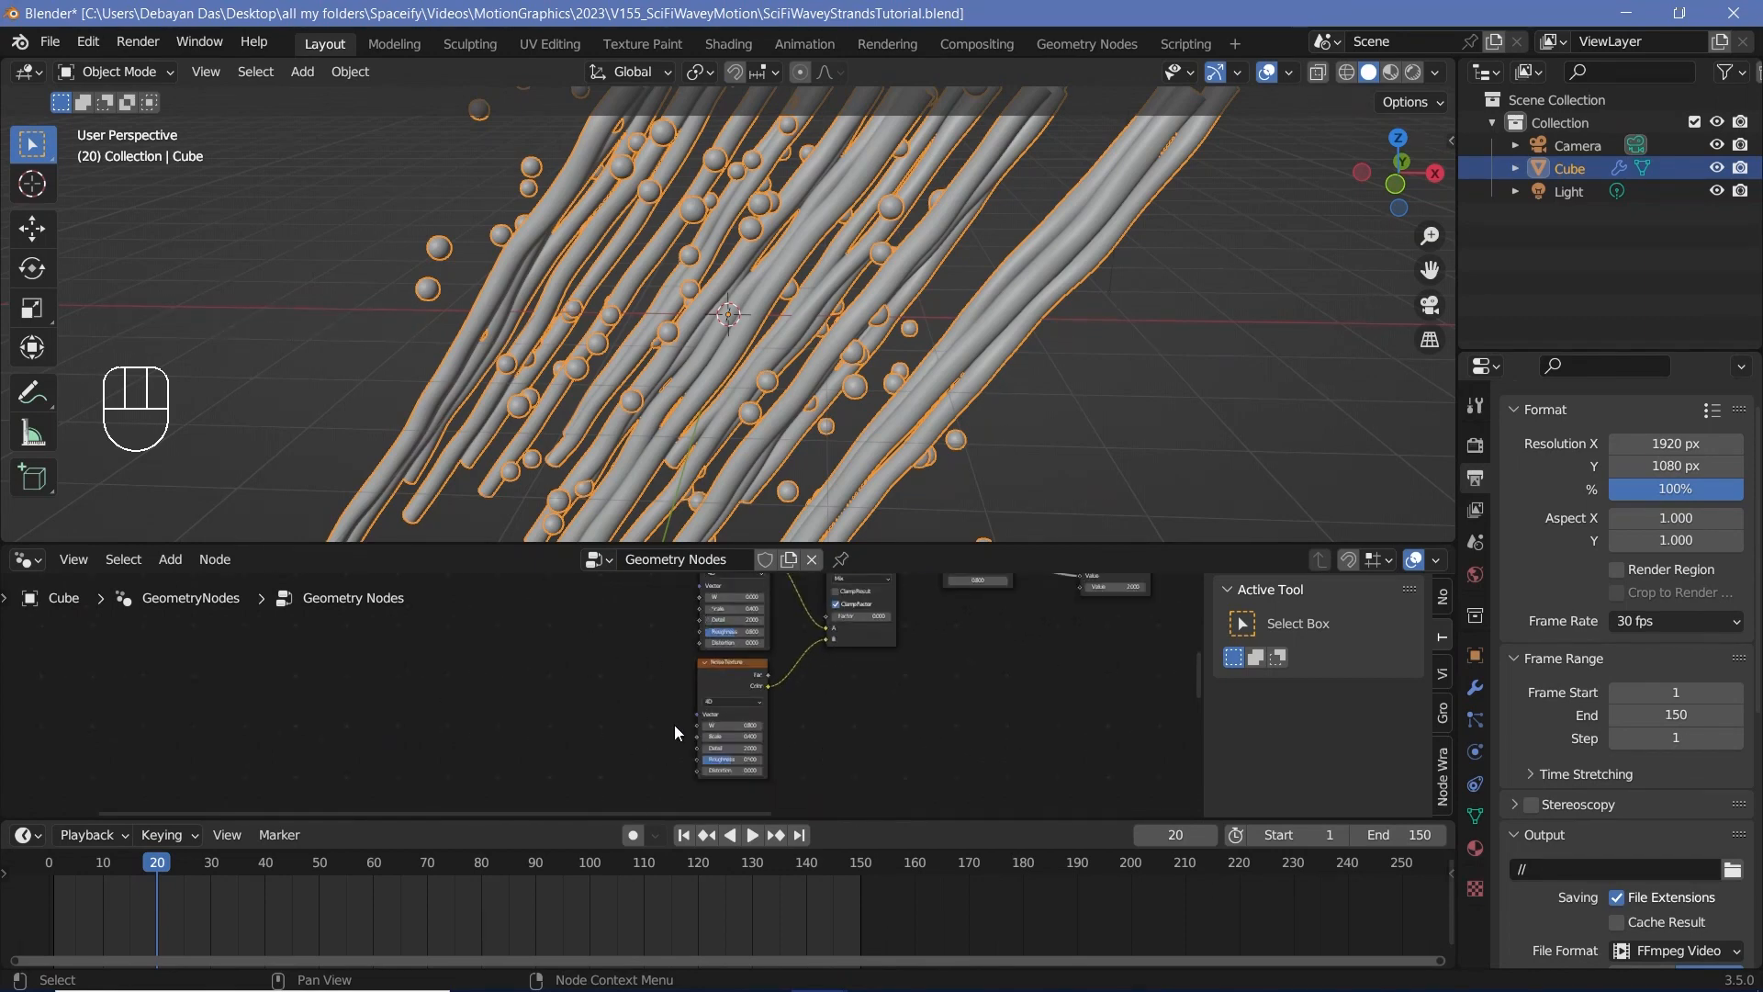
{"action": "scroll", "coordinate": [521, 726], "scroll_direction": "down", "scroll_amount": 2}
{"action": "middle_click_drag", "start_coordinate": [521, 725], "coordinate": [691, 675]}
{"action": "scroll", "coordinate": [581, 750], "scroll_direction": "down", "scroll_amount": 4}
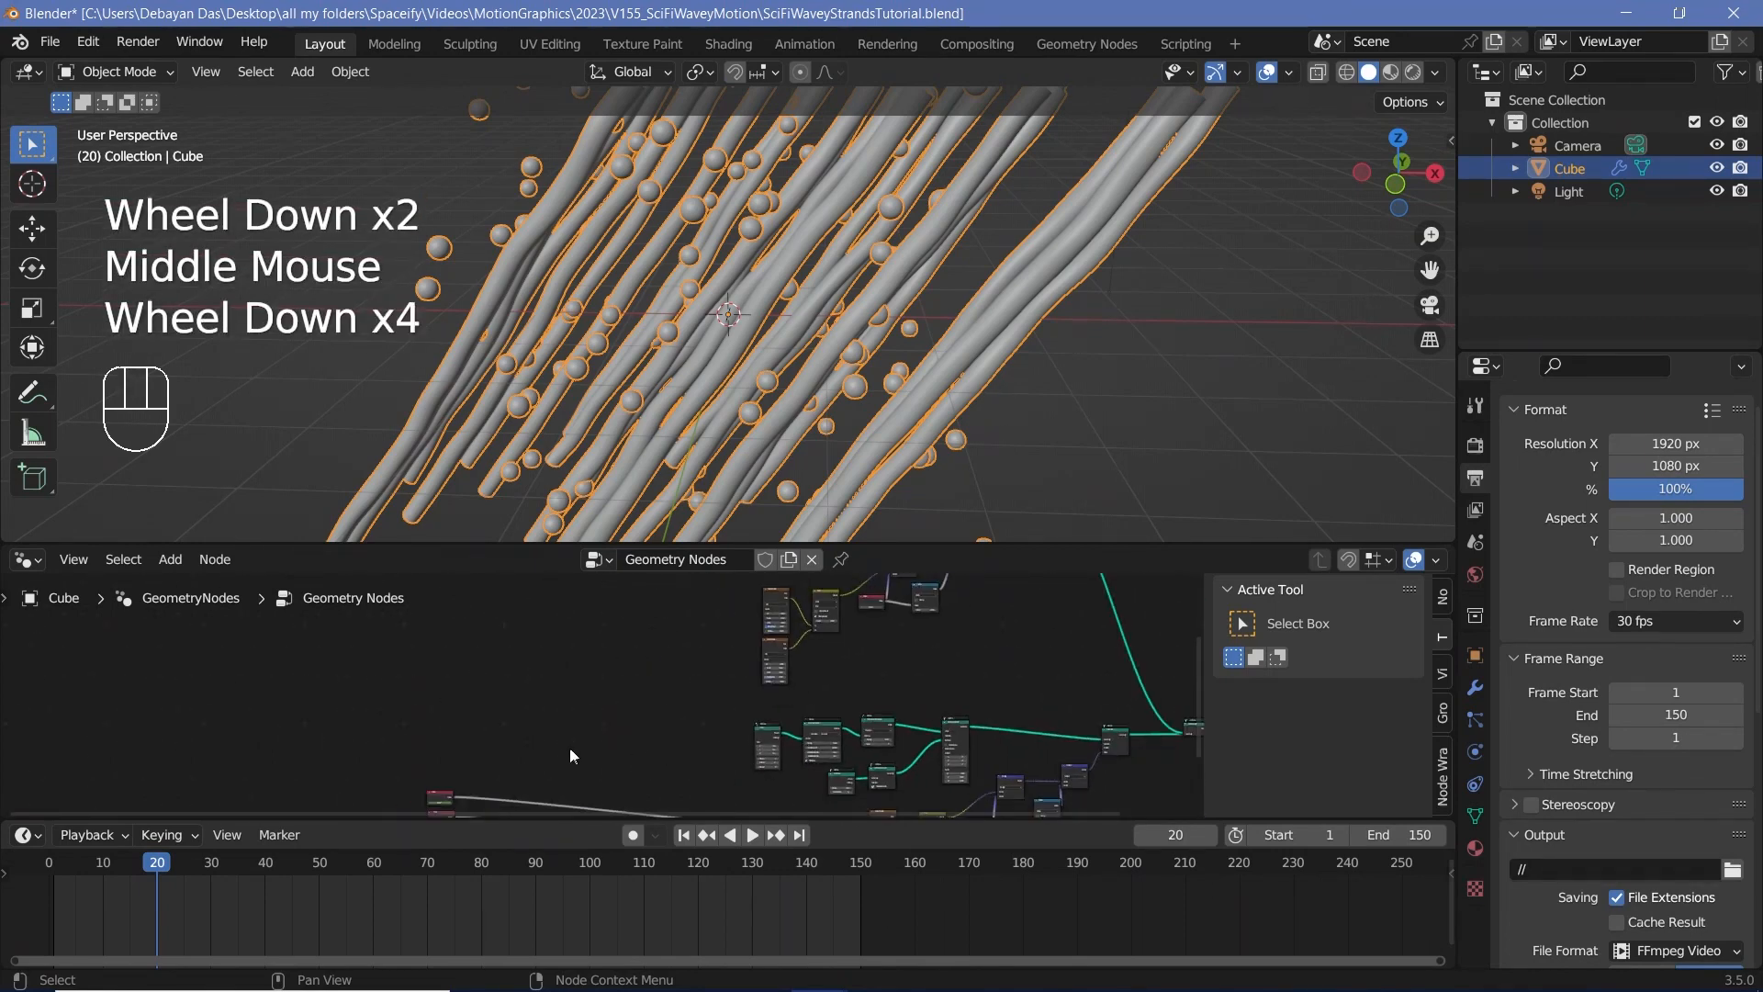
{"action": "middle_click_drag", "start_coordinate": [569, 747], "coordinate": [496, 747]}
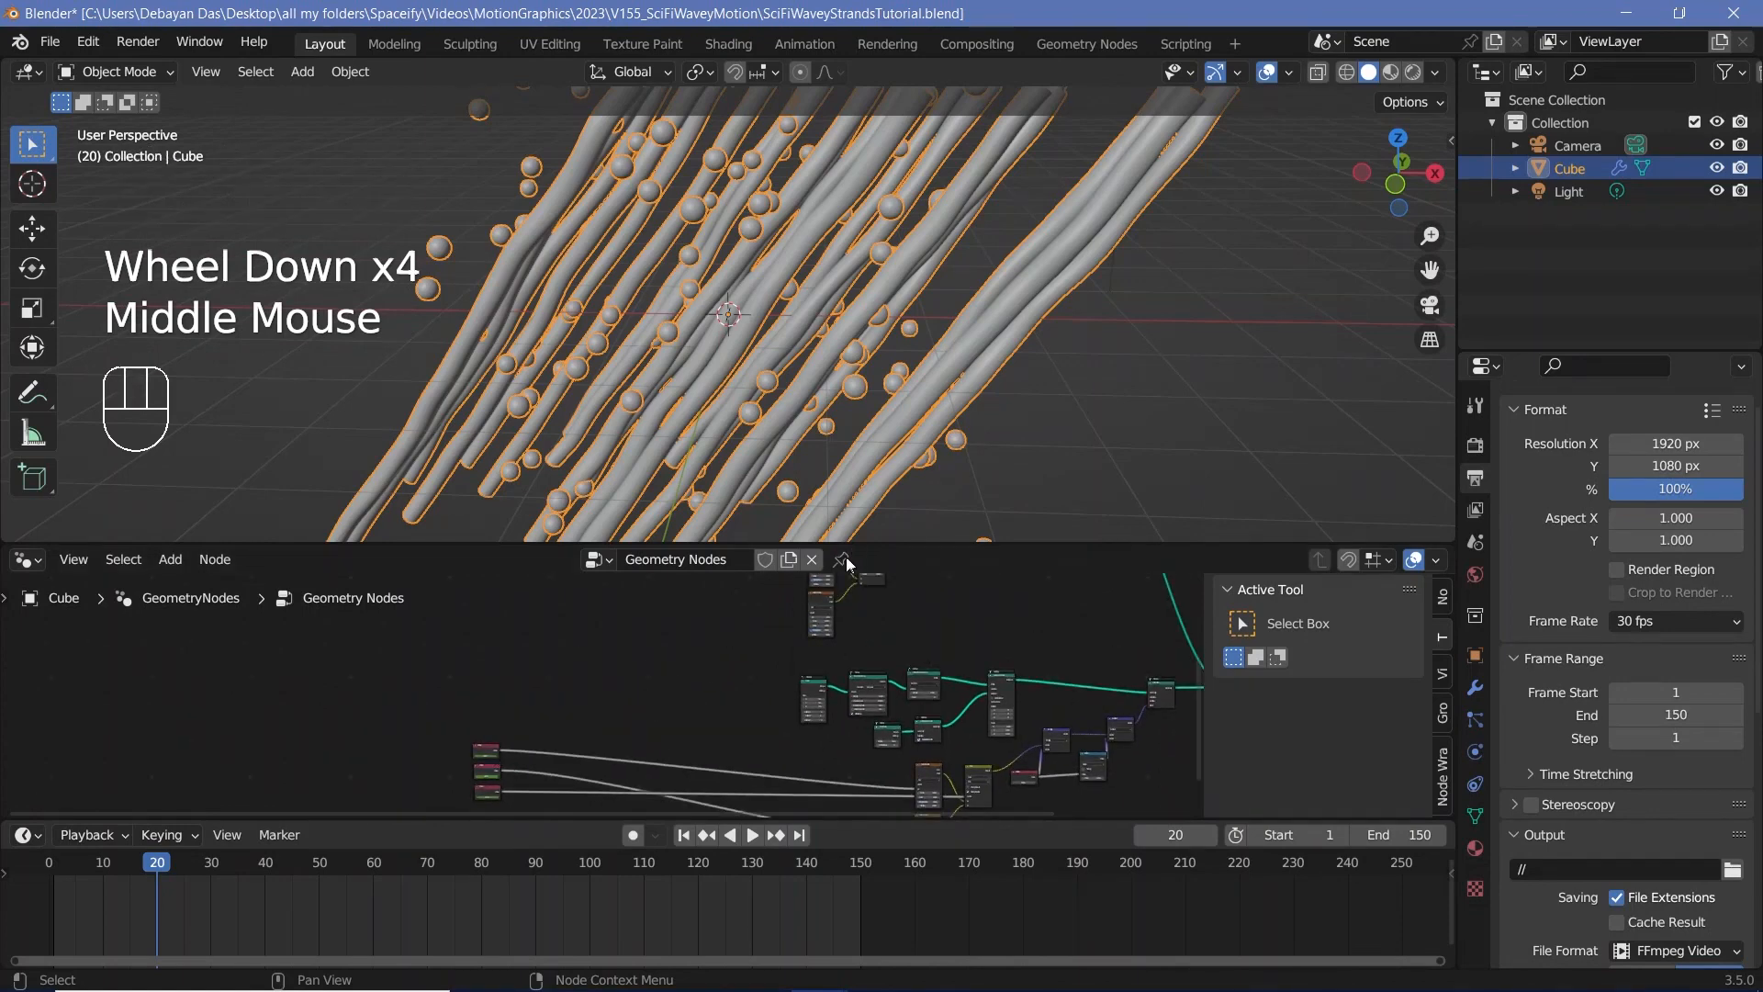
{"action": "left_click_drag", "start_coordinate": [501, 746], "coordinate": [818, 663]}
{"action": "middle_click_drag", "start_coordinate": [704, 788], "coordinate": [791, 641]}
{"action": "left_click_drag", "start_coordinate": [588, 722], "coordinate": [870, 770]}
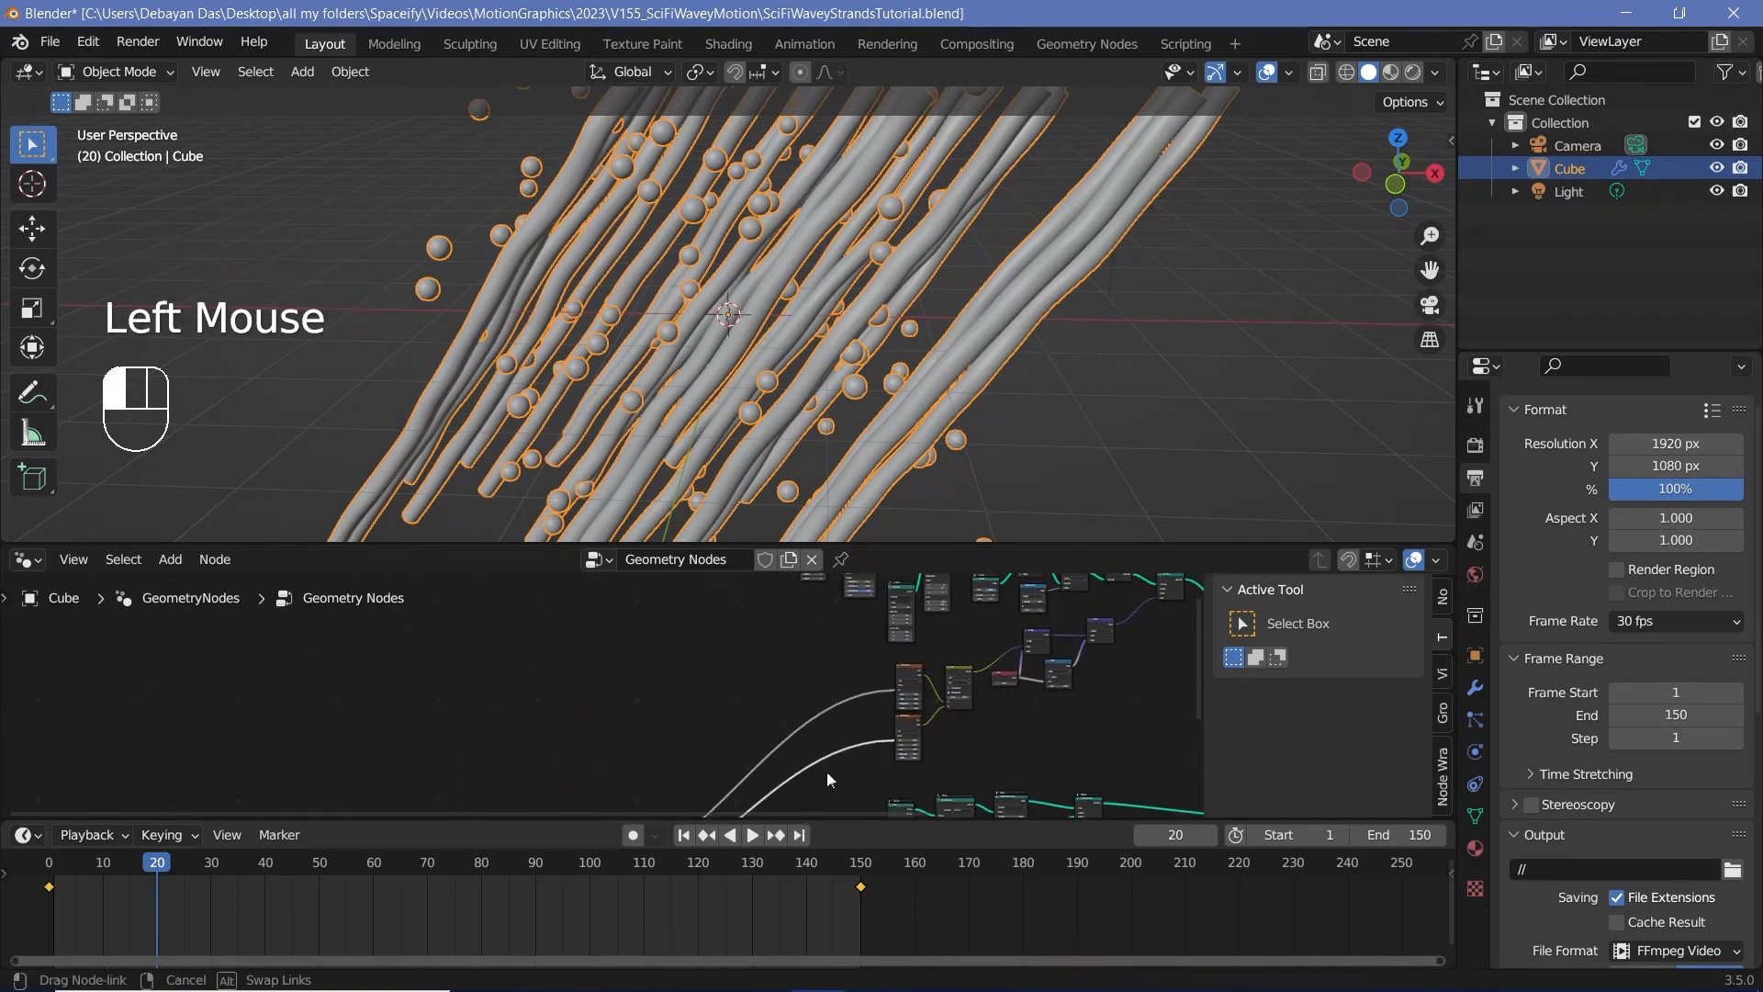
{"action": "middle_click_drag", "start_coordinate": [872, 707], "coordinate": [959, 577]}
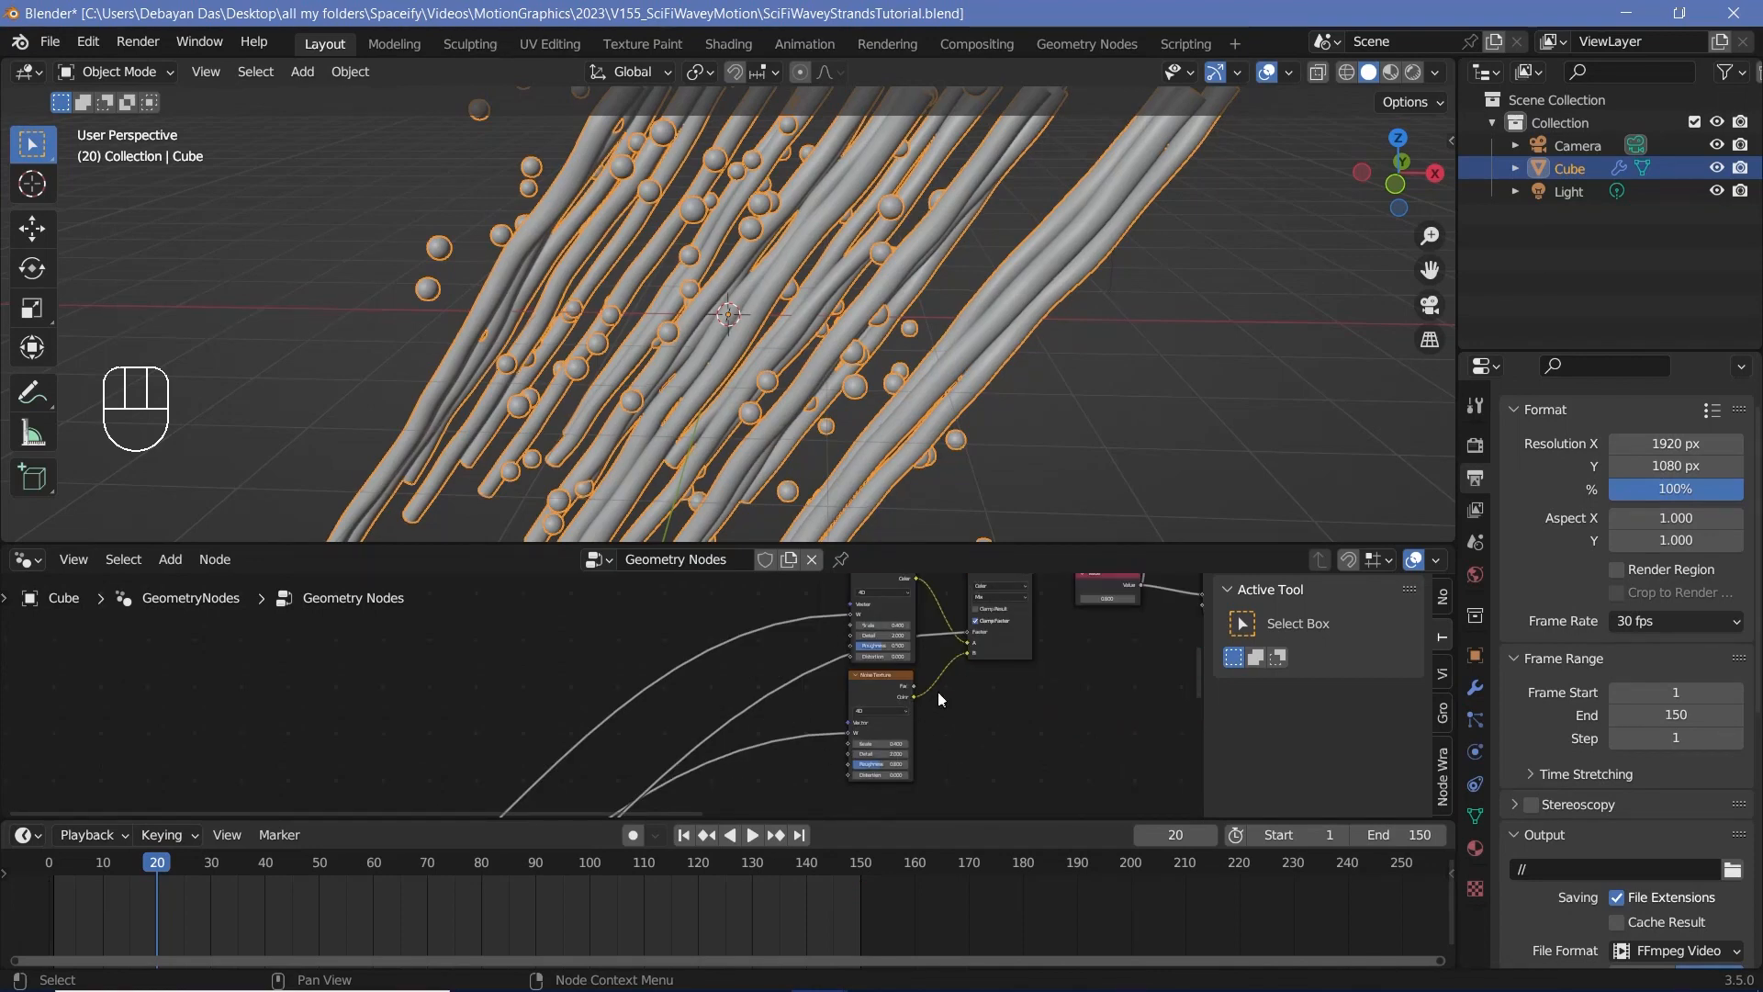
Step: Play the animation in the viewport to check the motion of the wavy tubes
{"action": "scroll", "coordinate": [832, 388], "scroll_direction": "up", "scroll_amount": 2}
{"action": "middle_click_drag", "start_coordinate": [832, 387], "coordinate": [844, 361]}
{"action": "scroll", "coordinate": [817, 354], "scroll_direction": "down", "scroll_amount": 2}
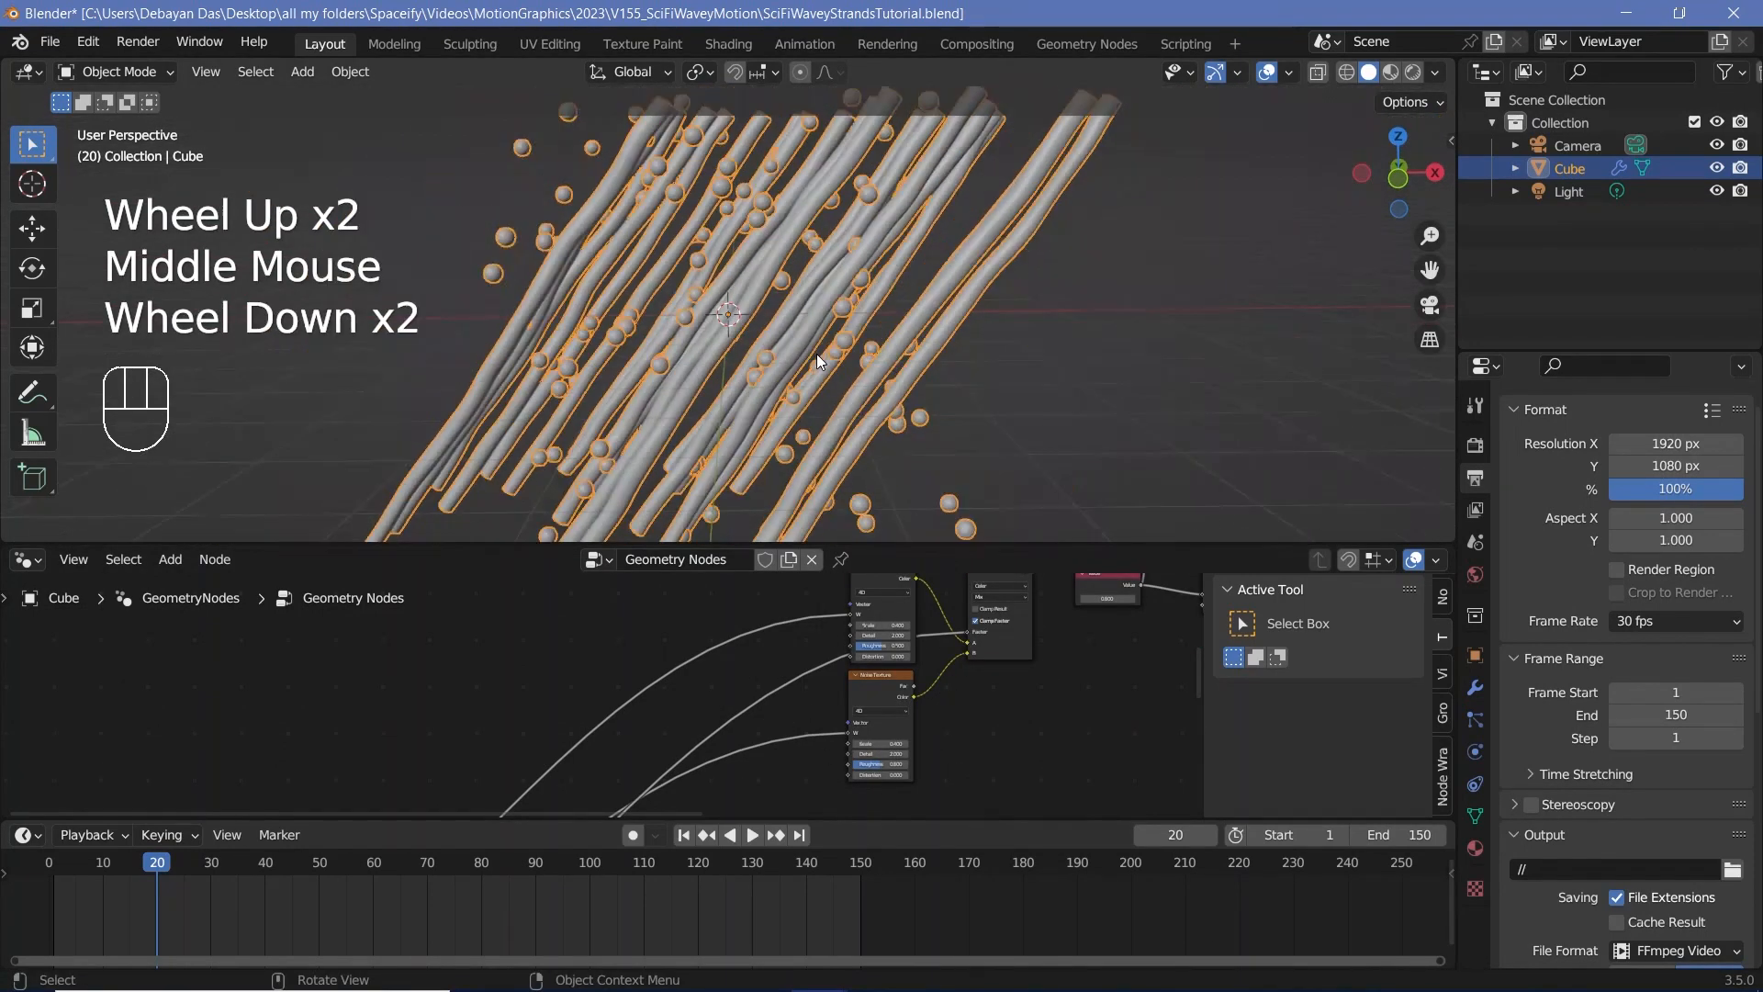
{"action": "key", "text": "space"}
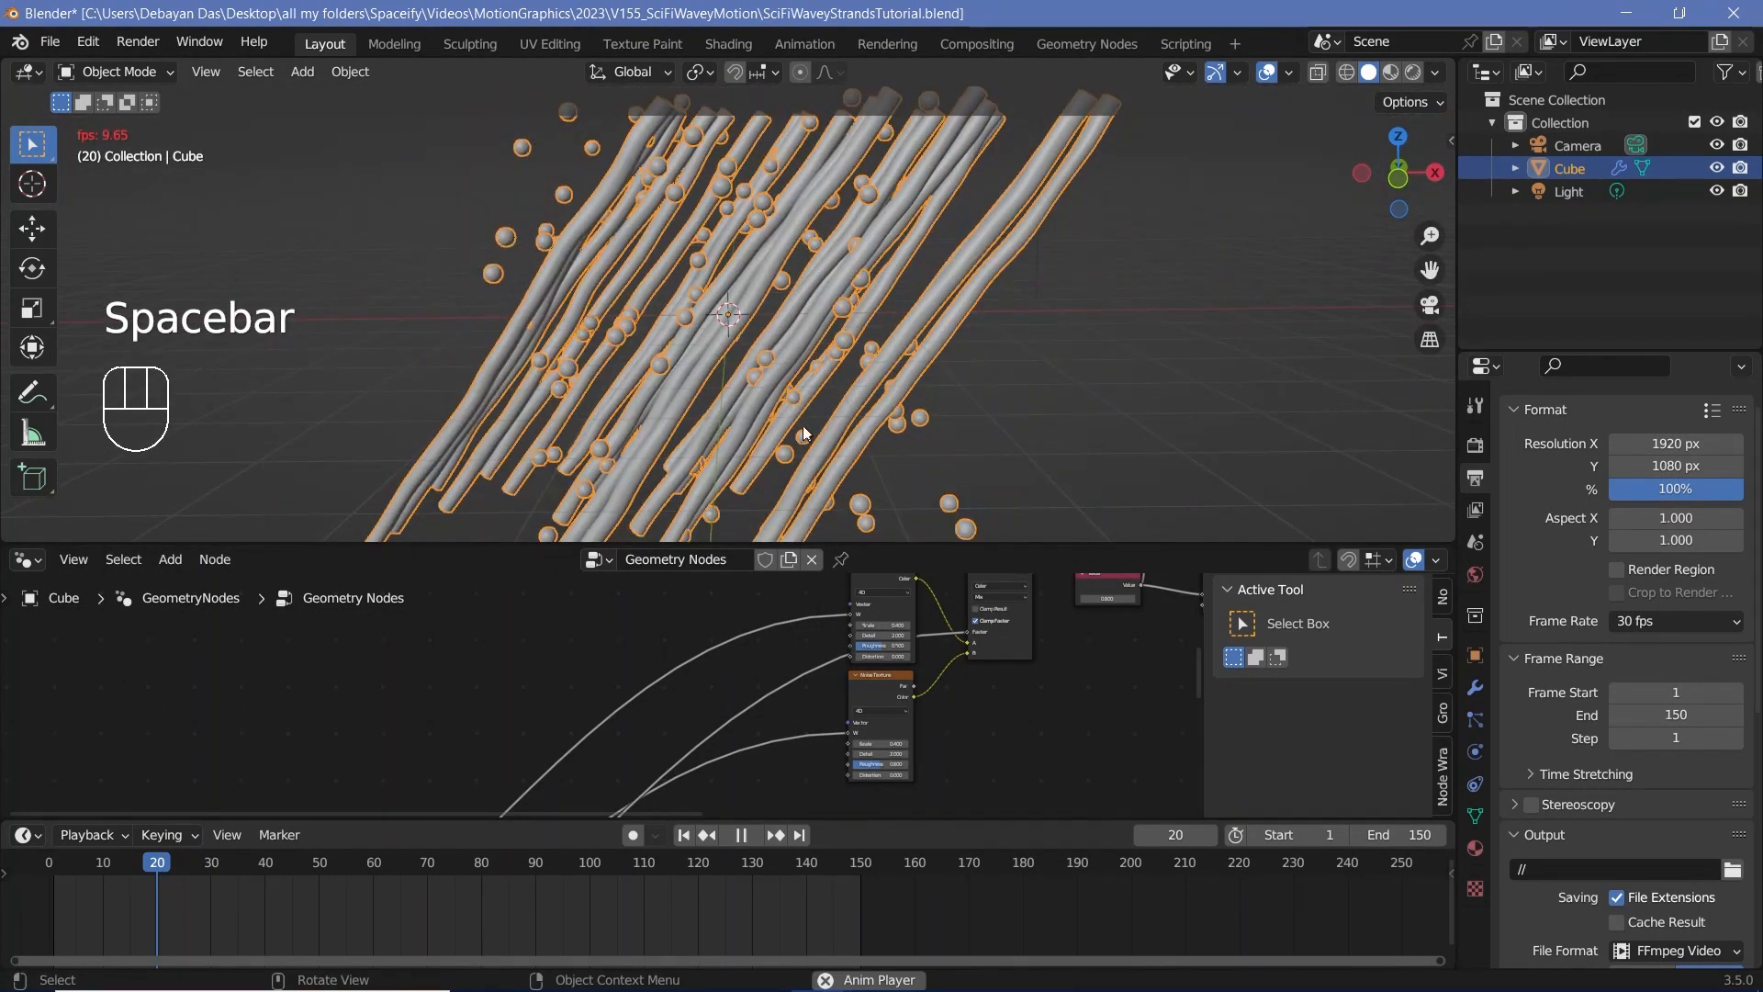
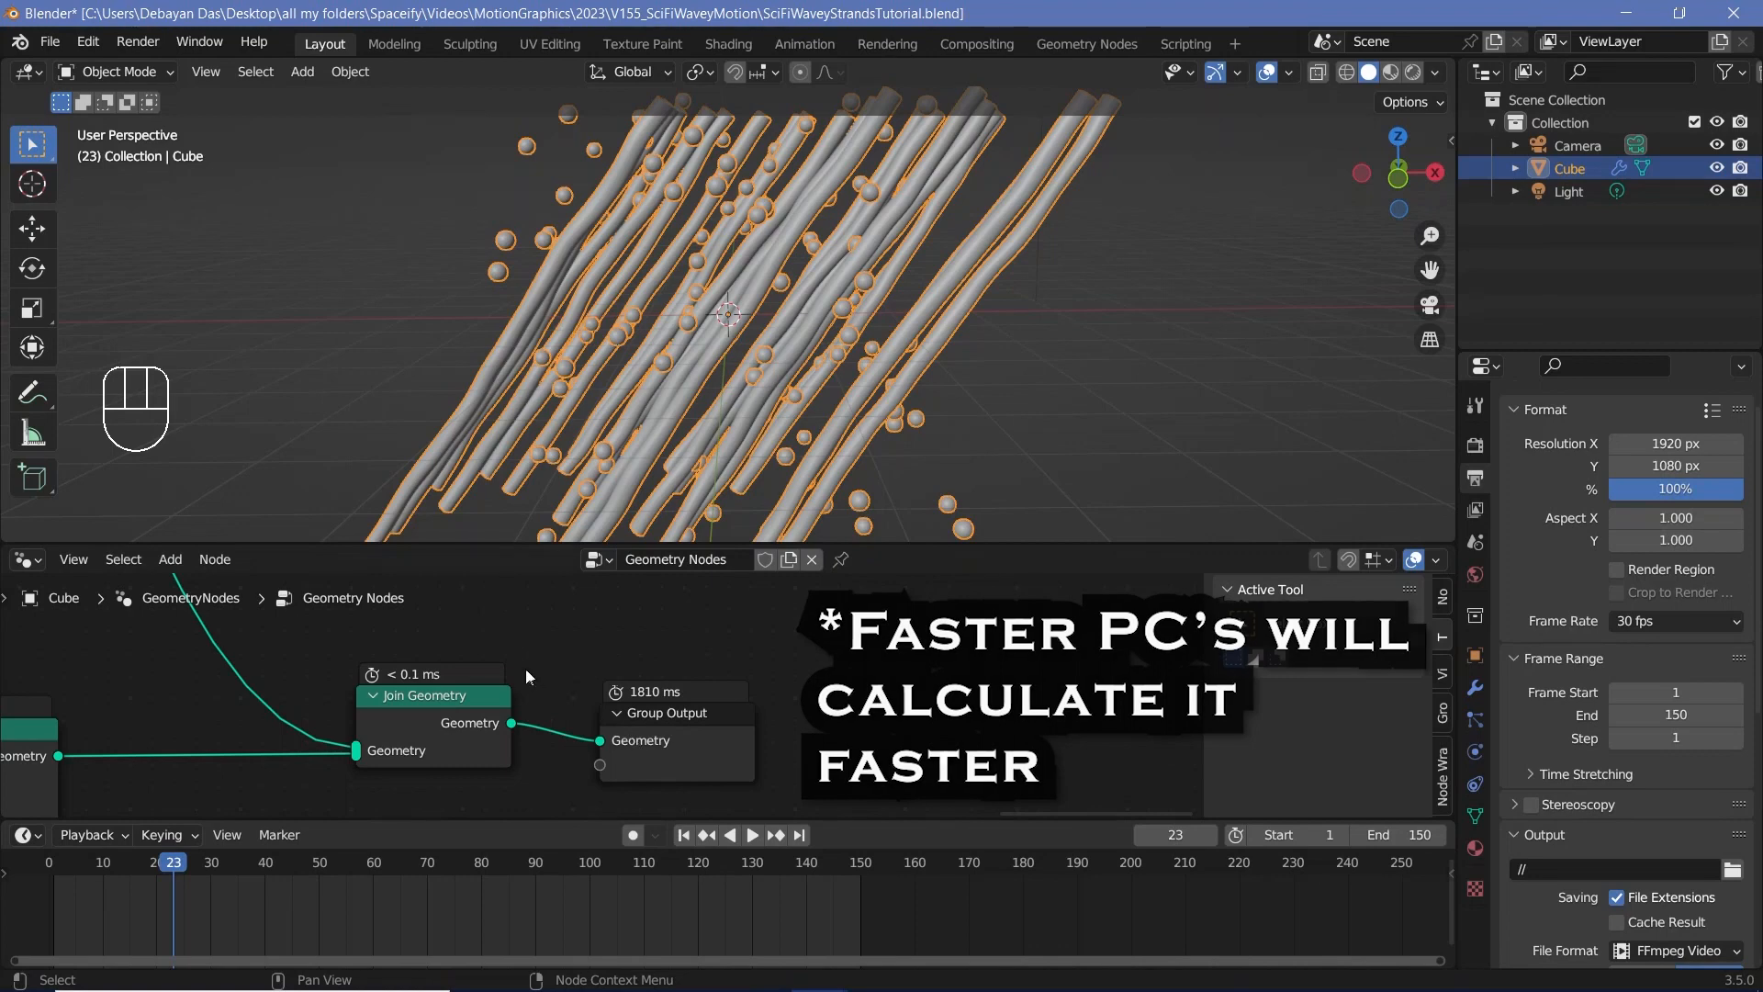
Step: Scrub through the timeline and play the animation, checking the tubes' wave motion up close
{"action": "key", "text": "Right"}
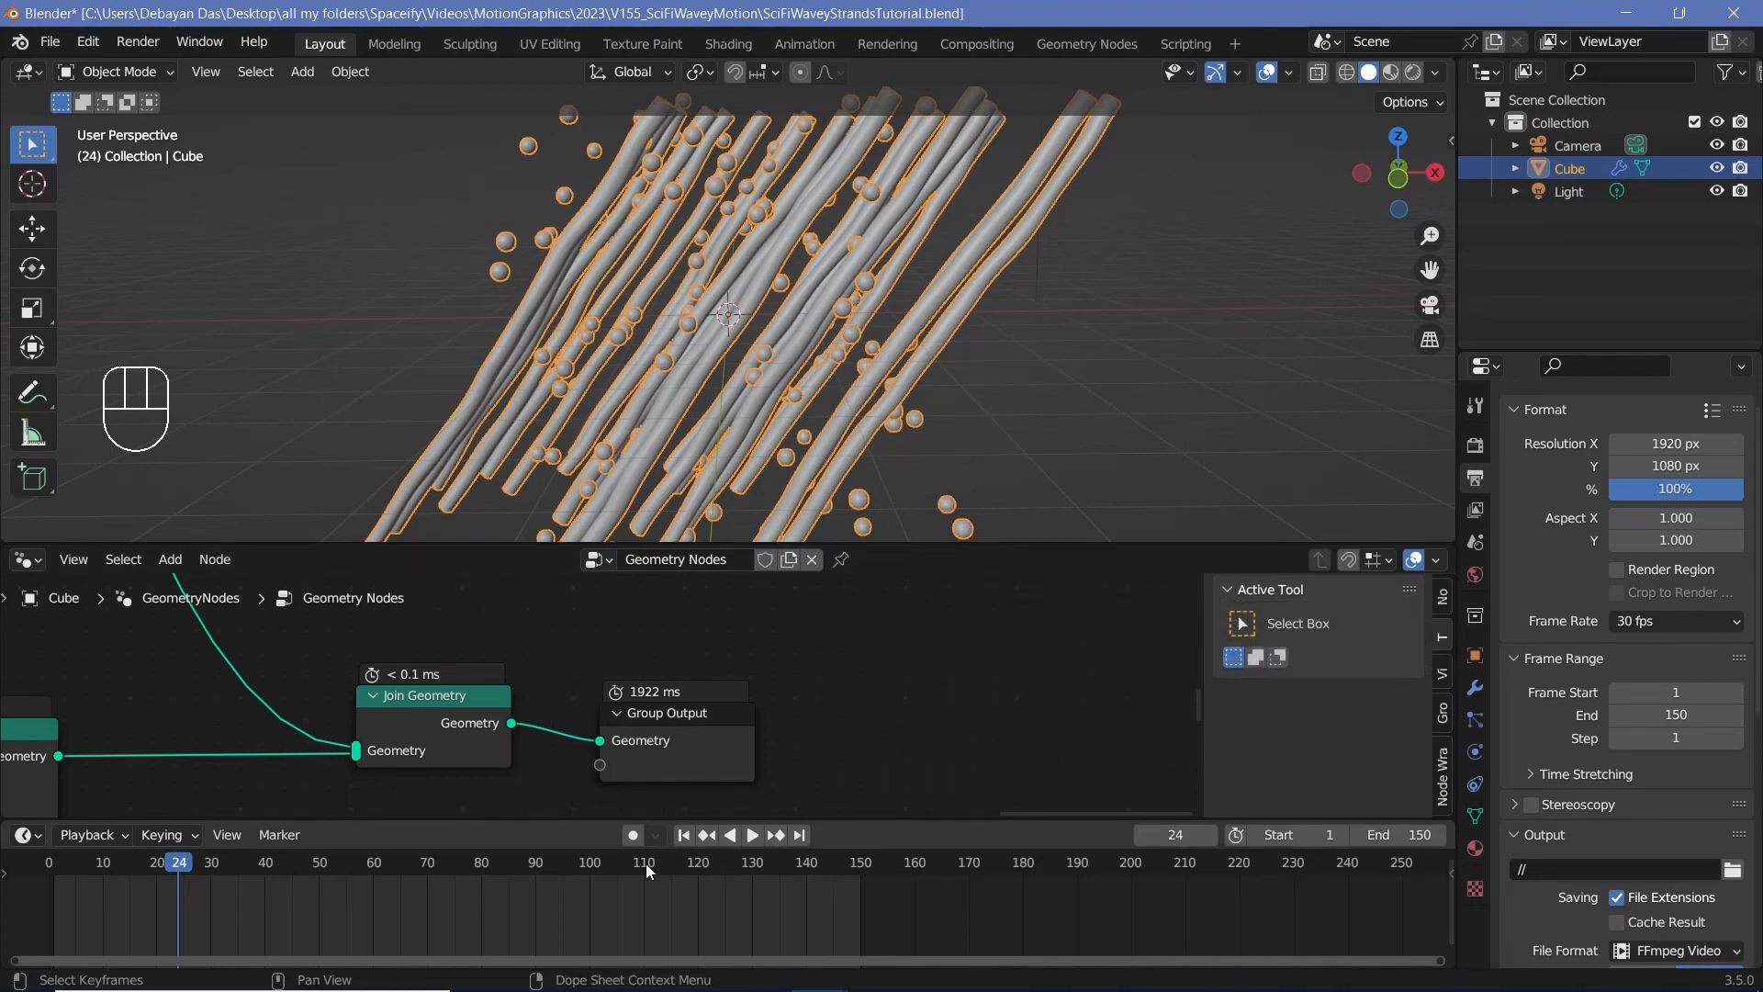
{"action": "scroll", "coordinate": [757, 329], "scroll_direction": "up", "scroll_amount": 4}
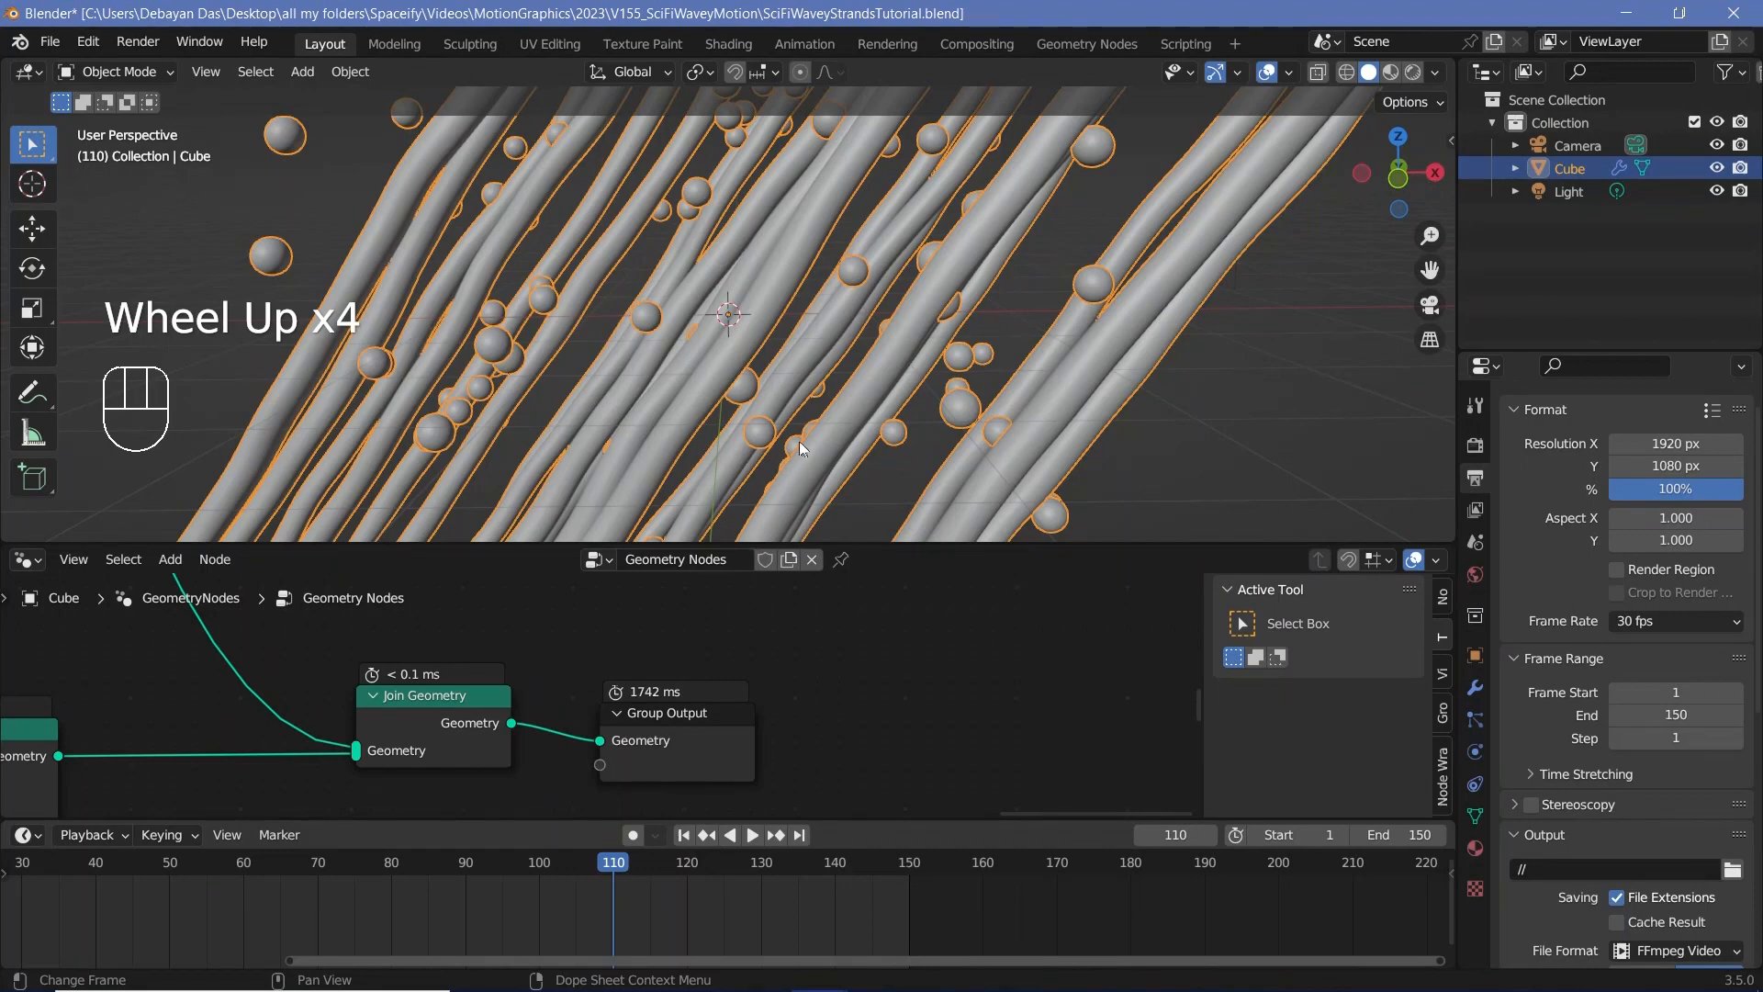
{"action": "left_click", "coordinate": [714, 466]}
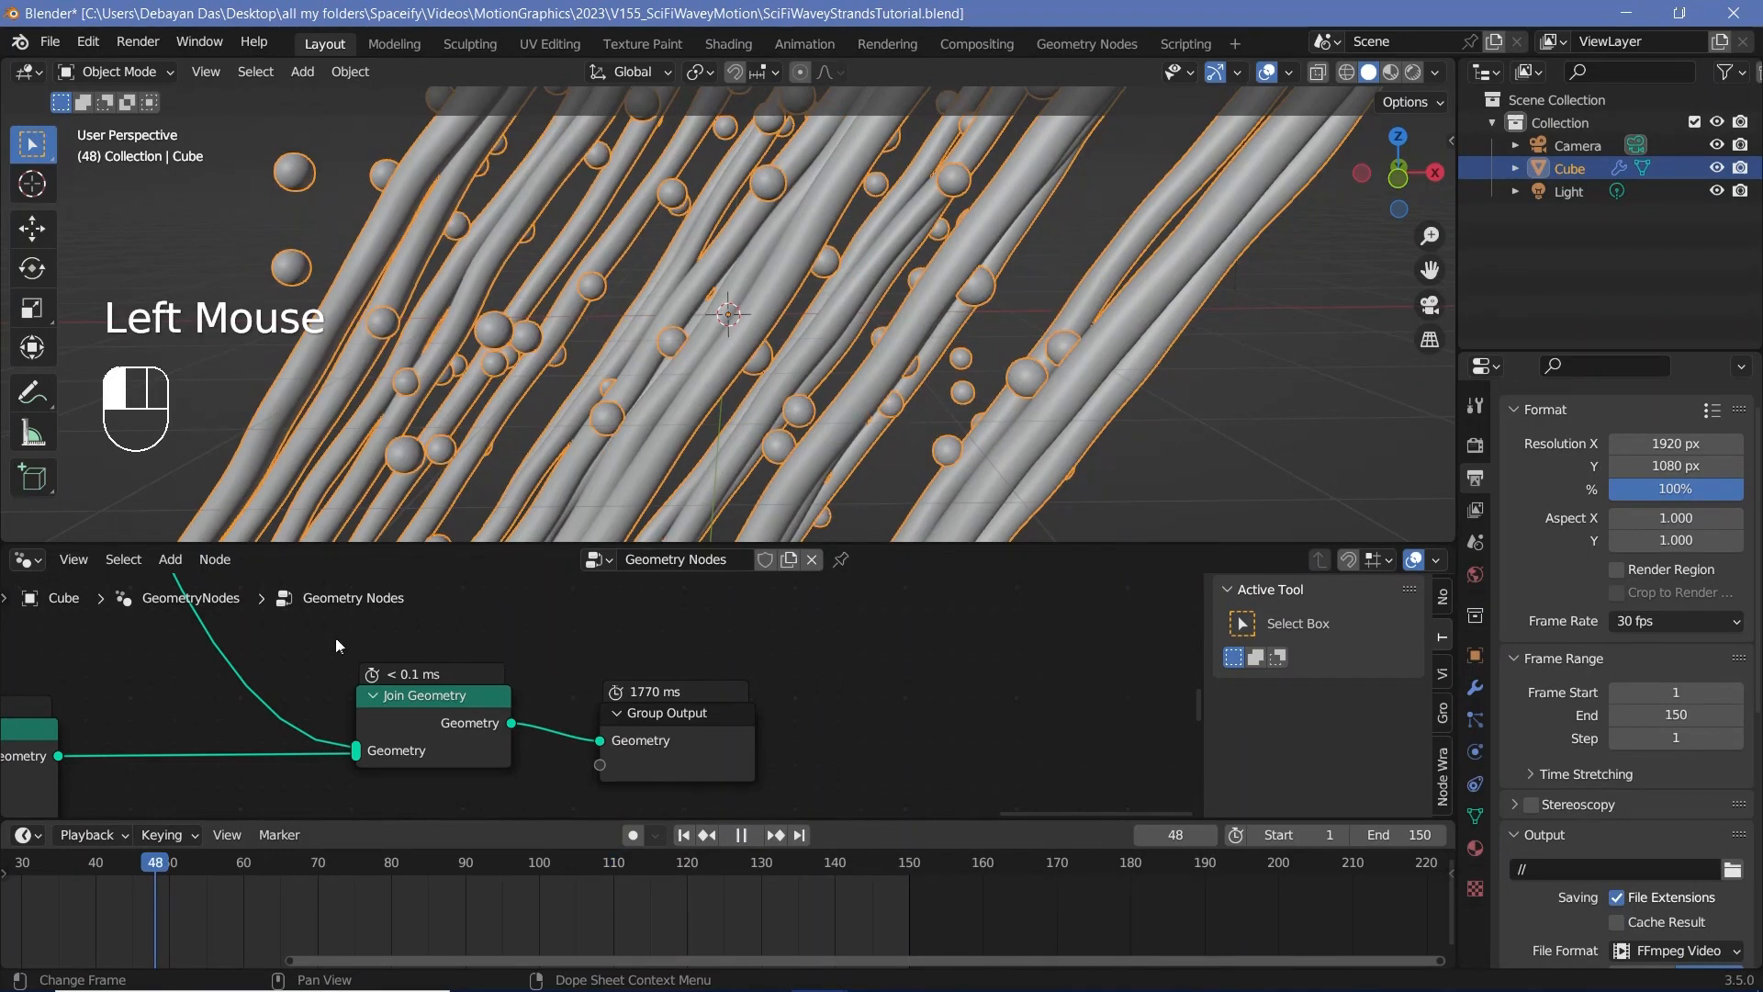
Step: Try a Scale of 1 on both Noise Textures that displace the tubes
{"action": "scroll", "coordinate": [329, 661], "scroll_direction": "down", "scroll_amount": 1}
{"action": "scroll", "coordinate": [527, 645], "scroll_direction": "down", "scroll_amount": 4}
{"action": "middle_click_drag", "start_coordinate": [321, 676], "coordinate": [684, 608]}
{"action": "scroll", "coordinate": [854, 690], "scroll_direction": "up", "scroll_amount": 2}
{"action": "left_click", "coordinate": [700, 615]}
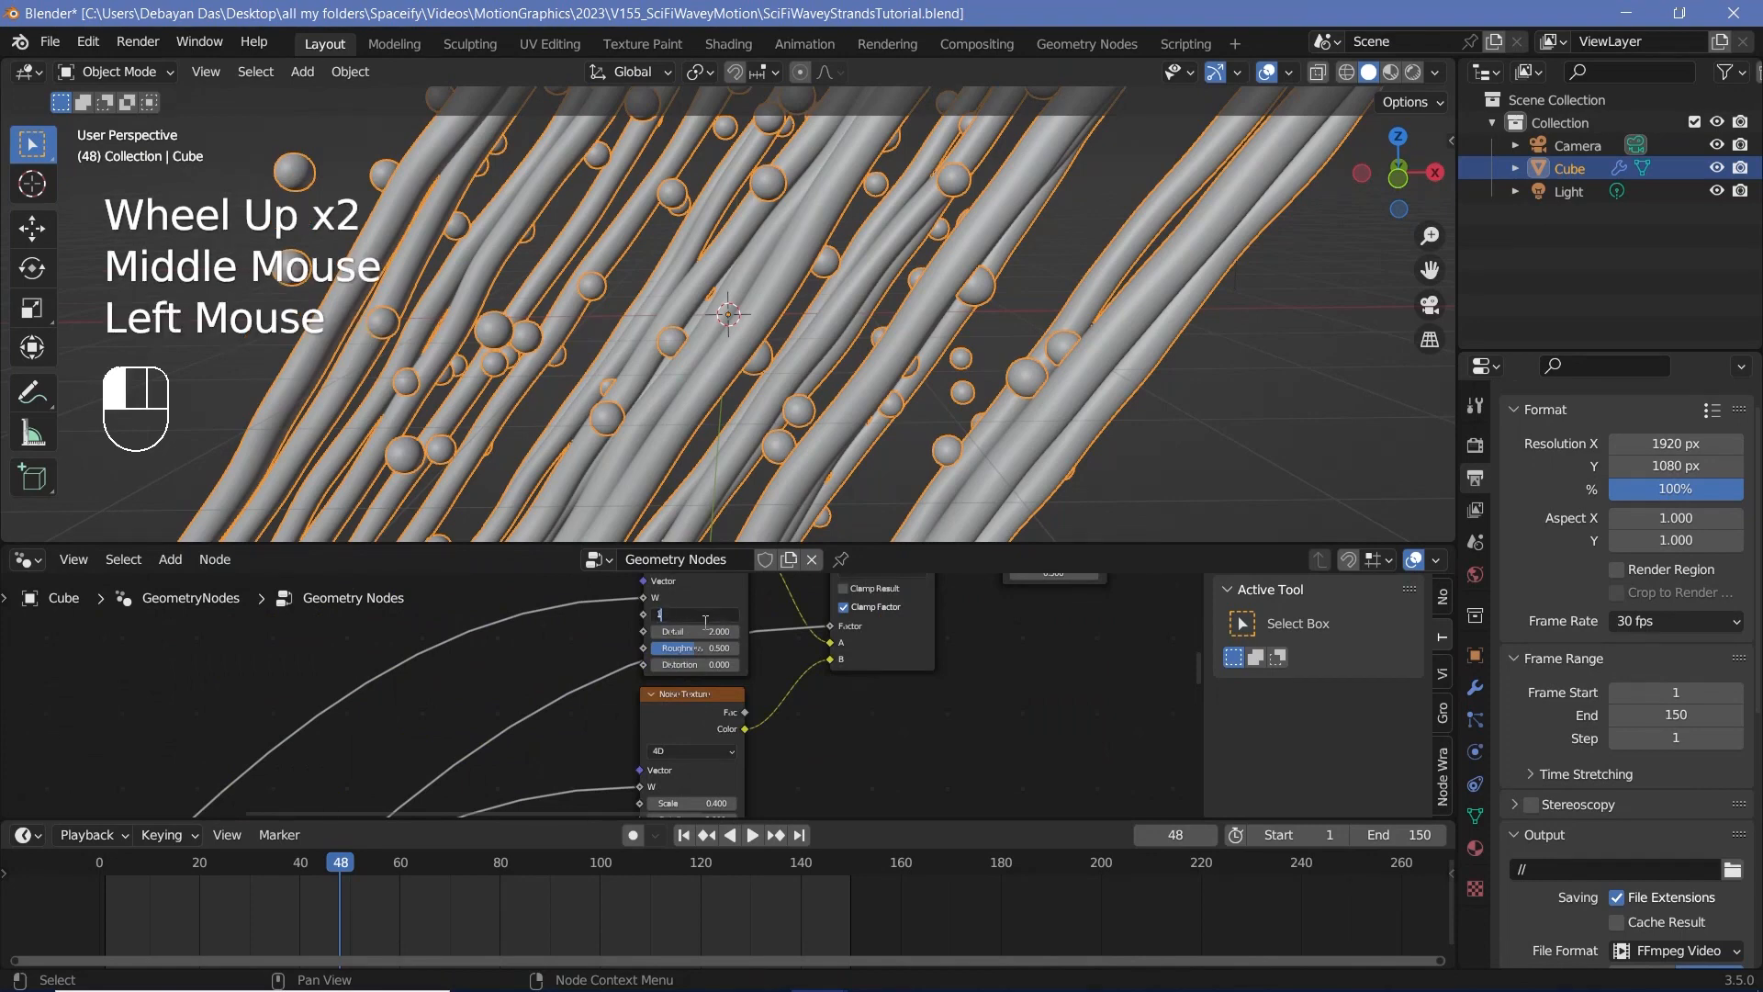
{"action": "type", "text": "1"}
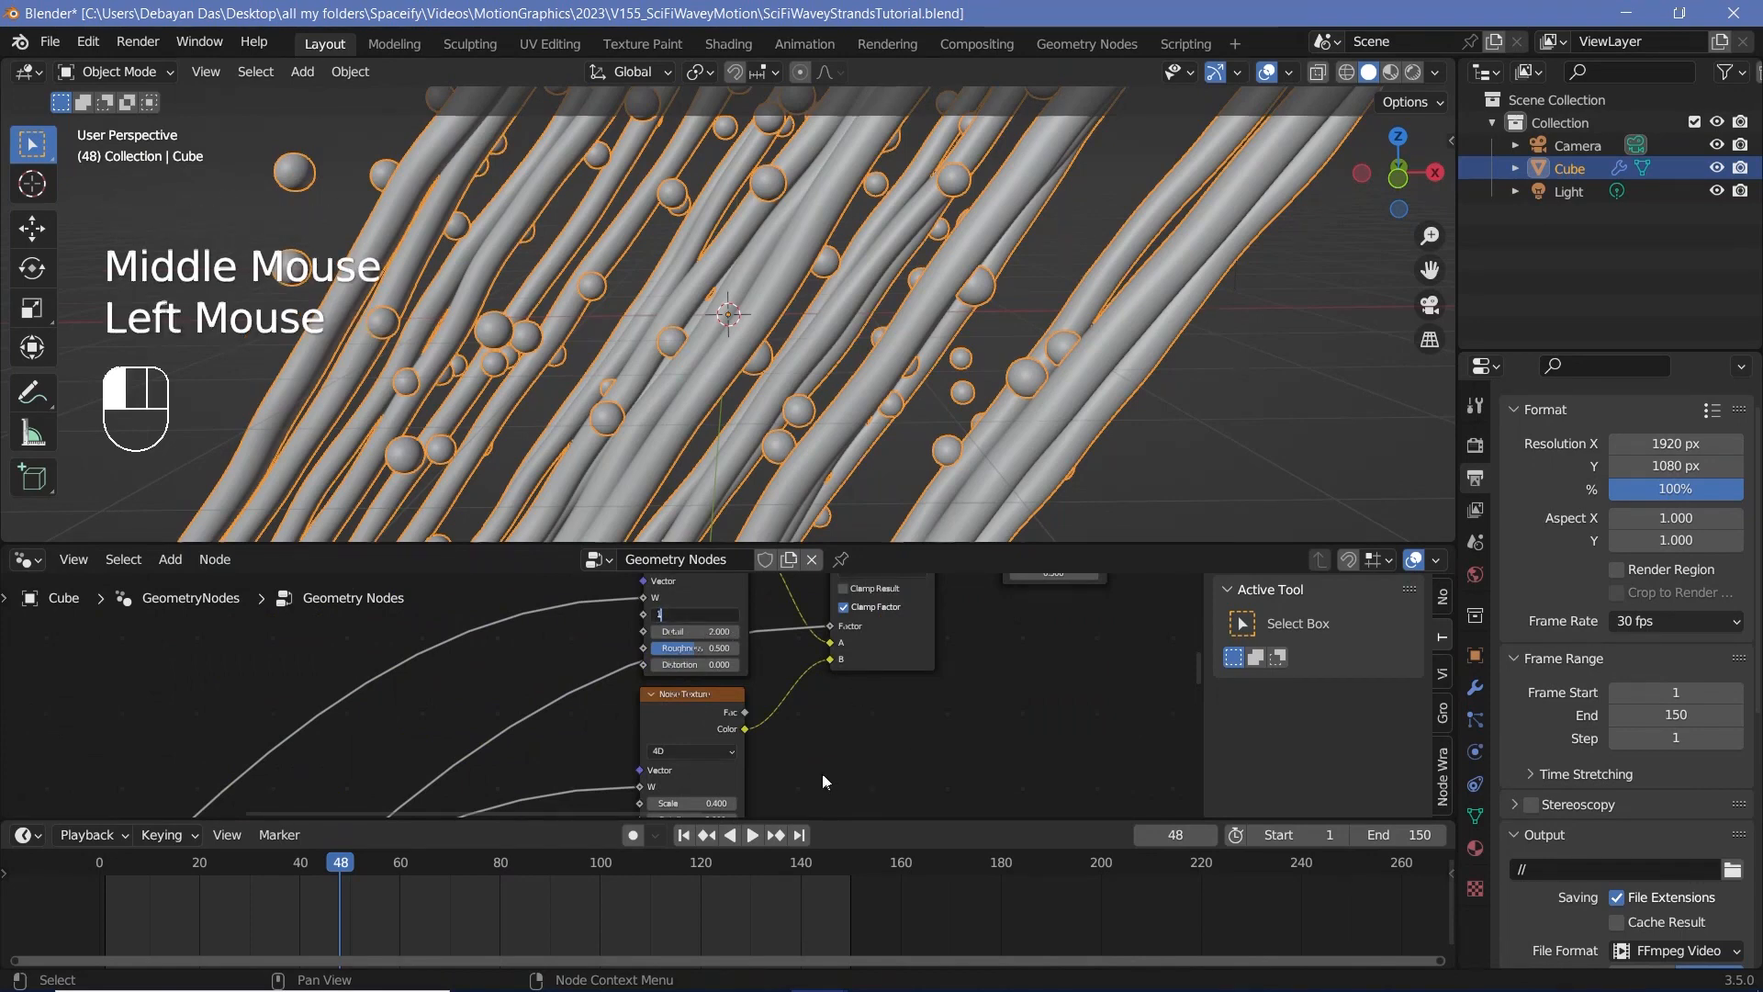
{"action": "key", "text": "Return"}
{"action": "scroll", "coordinate": [808, 748], "scroll_direction": "up", "scroll_amount": 1}
{"action": "middle_click_drag", "start_coordinate": [845, 730], "coordinate": [604, 654]}
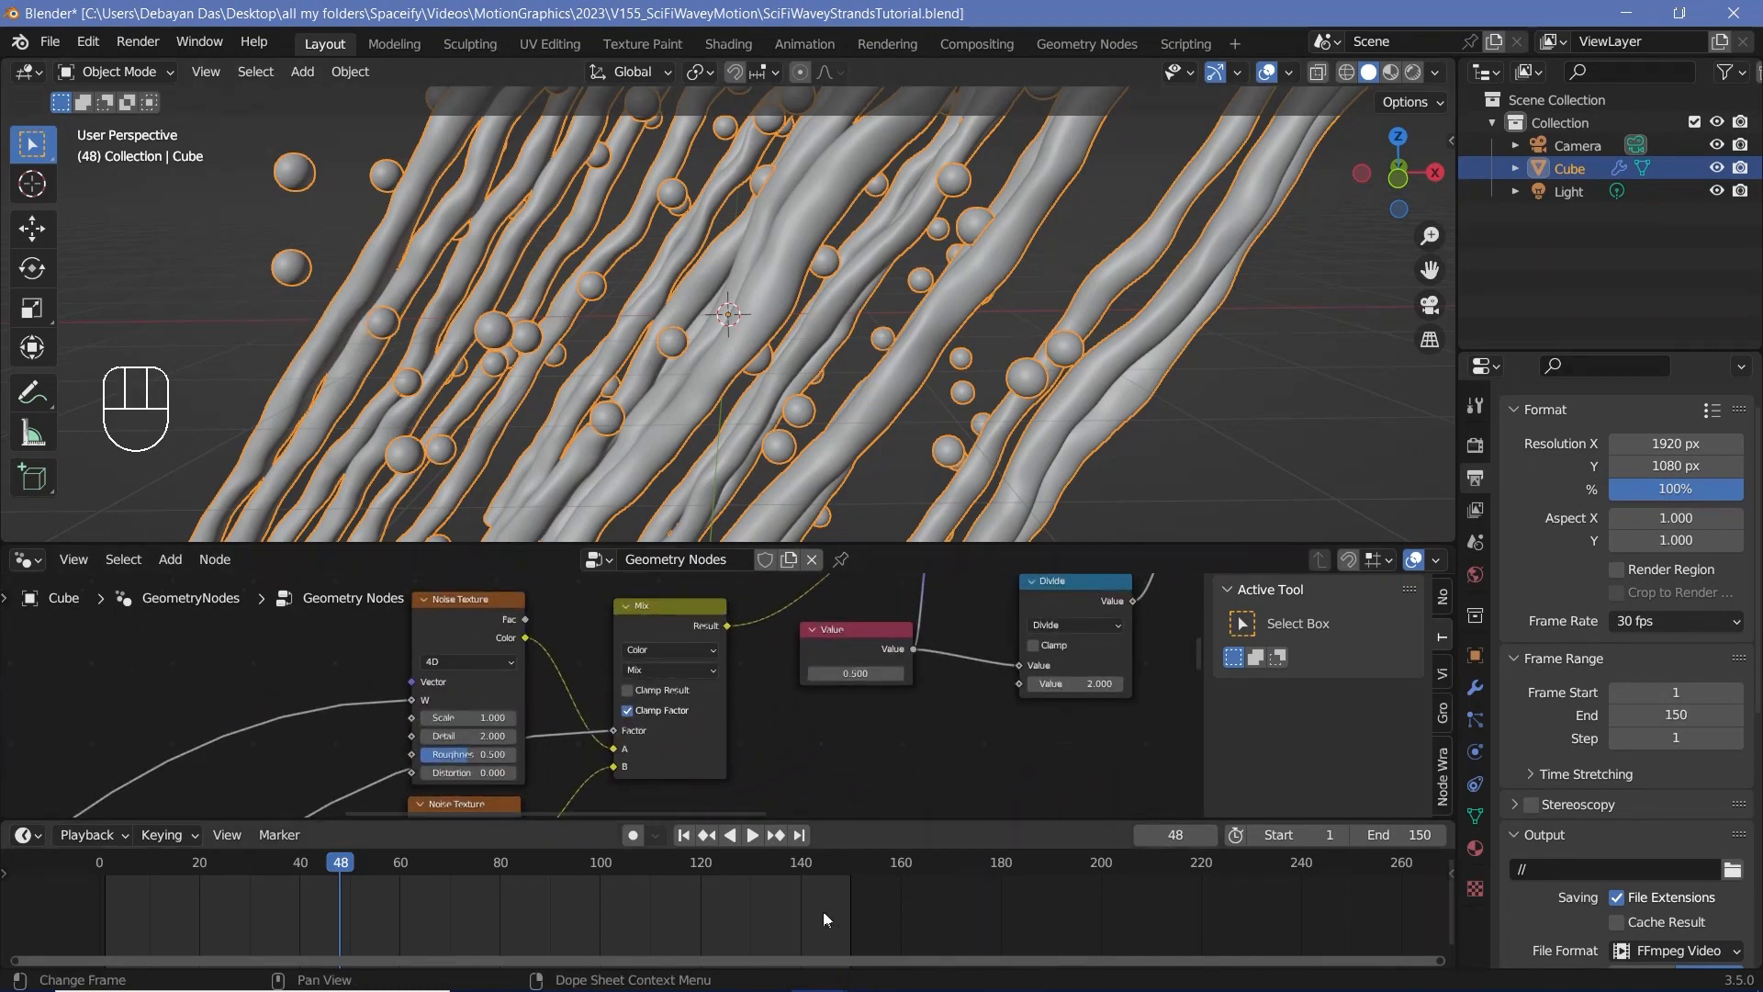
Step: Set the tubes' first Noise Texture Scale to 0.4, adjust the second's Scale, and set the displacement strength Value to 2
{"action": "left_click", "coordinate": [599, 614]}
{"action": "type", "text": "0.4"}
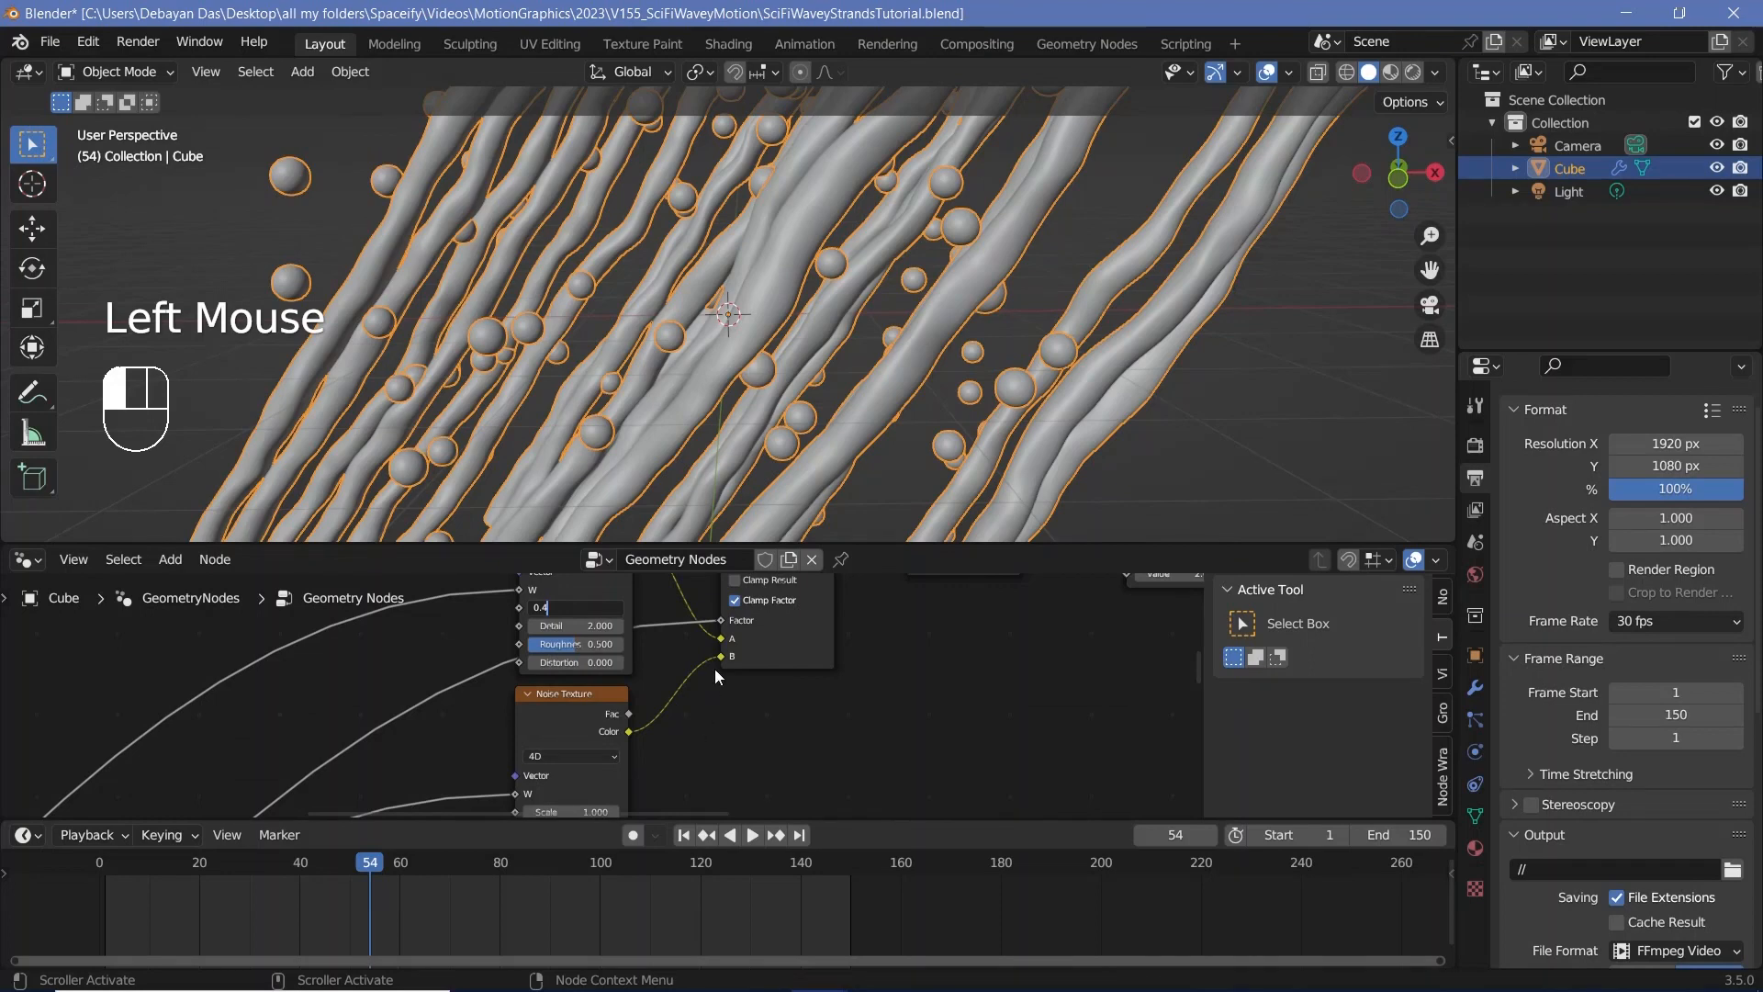
{"action": "key", "text": "Return"}
{"action": "middle_click_drag", "start_coordinate": [715, 668], "coordinate": [730, 615]}
{"action": "left_click", "coordinate": [610, 757]}
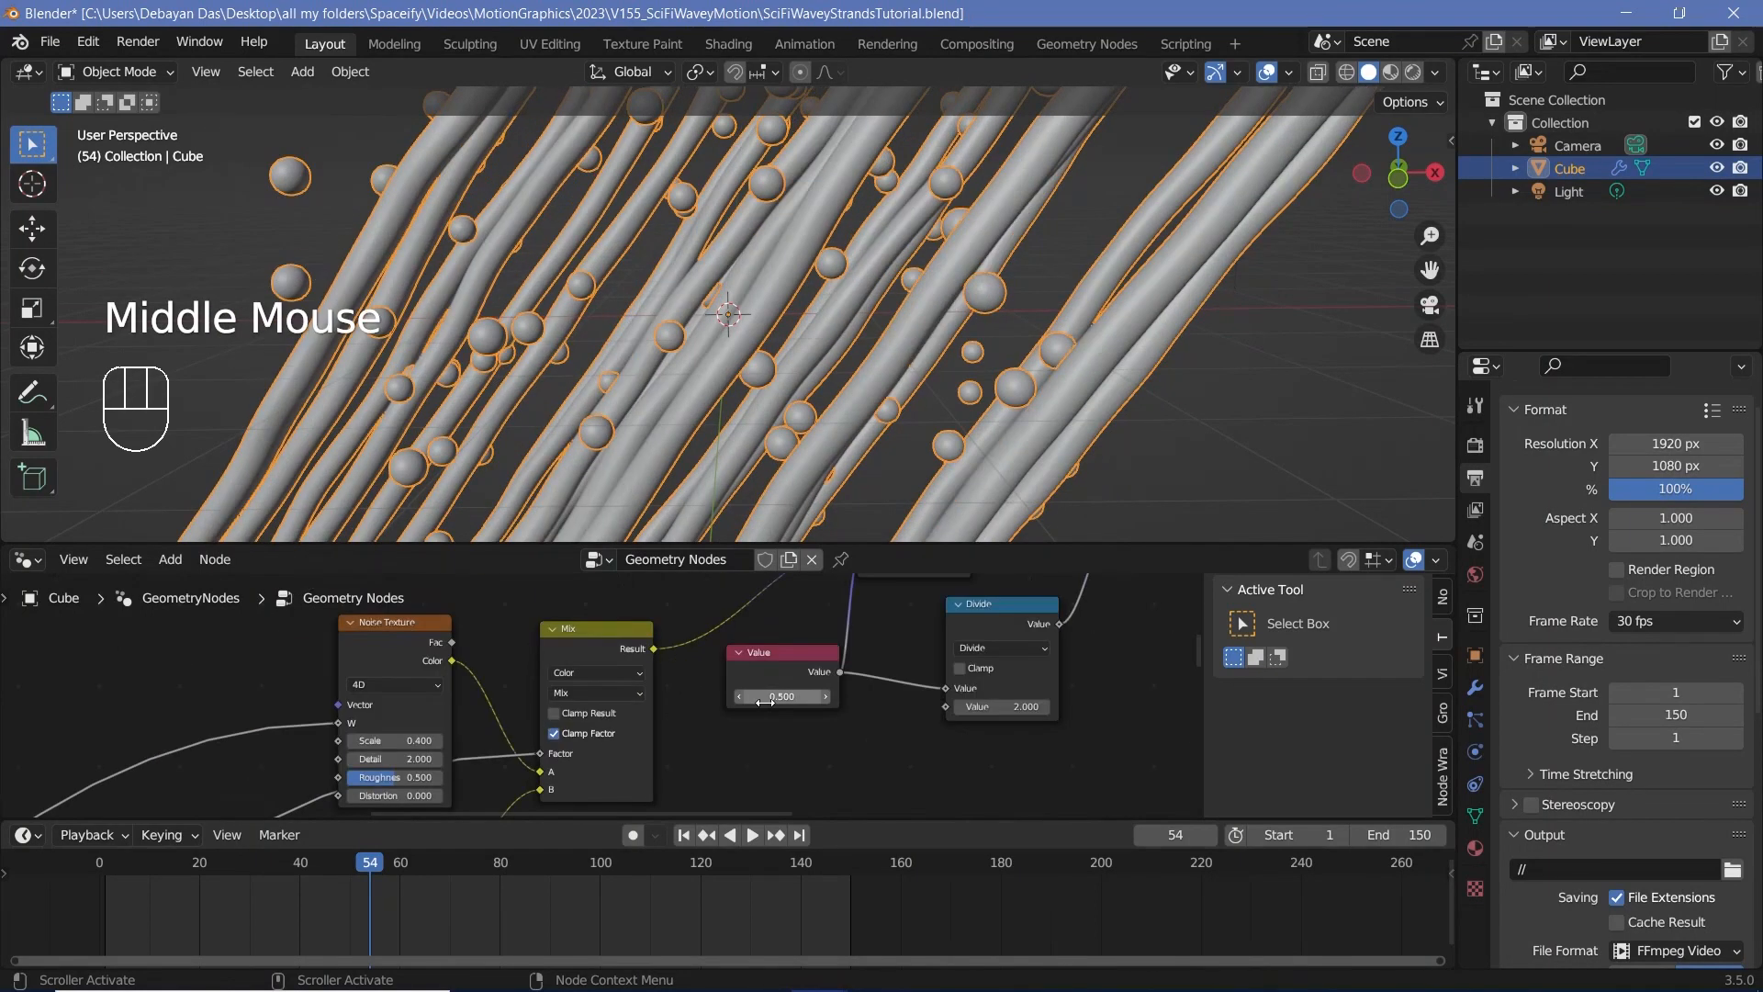
{"action": "left_click", "coordinate": [765, 697]}
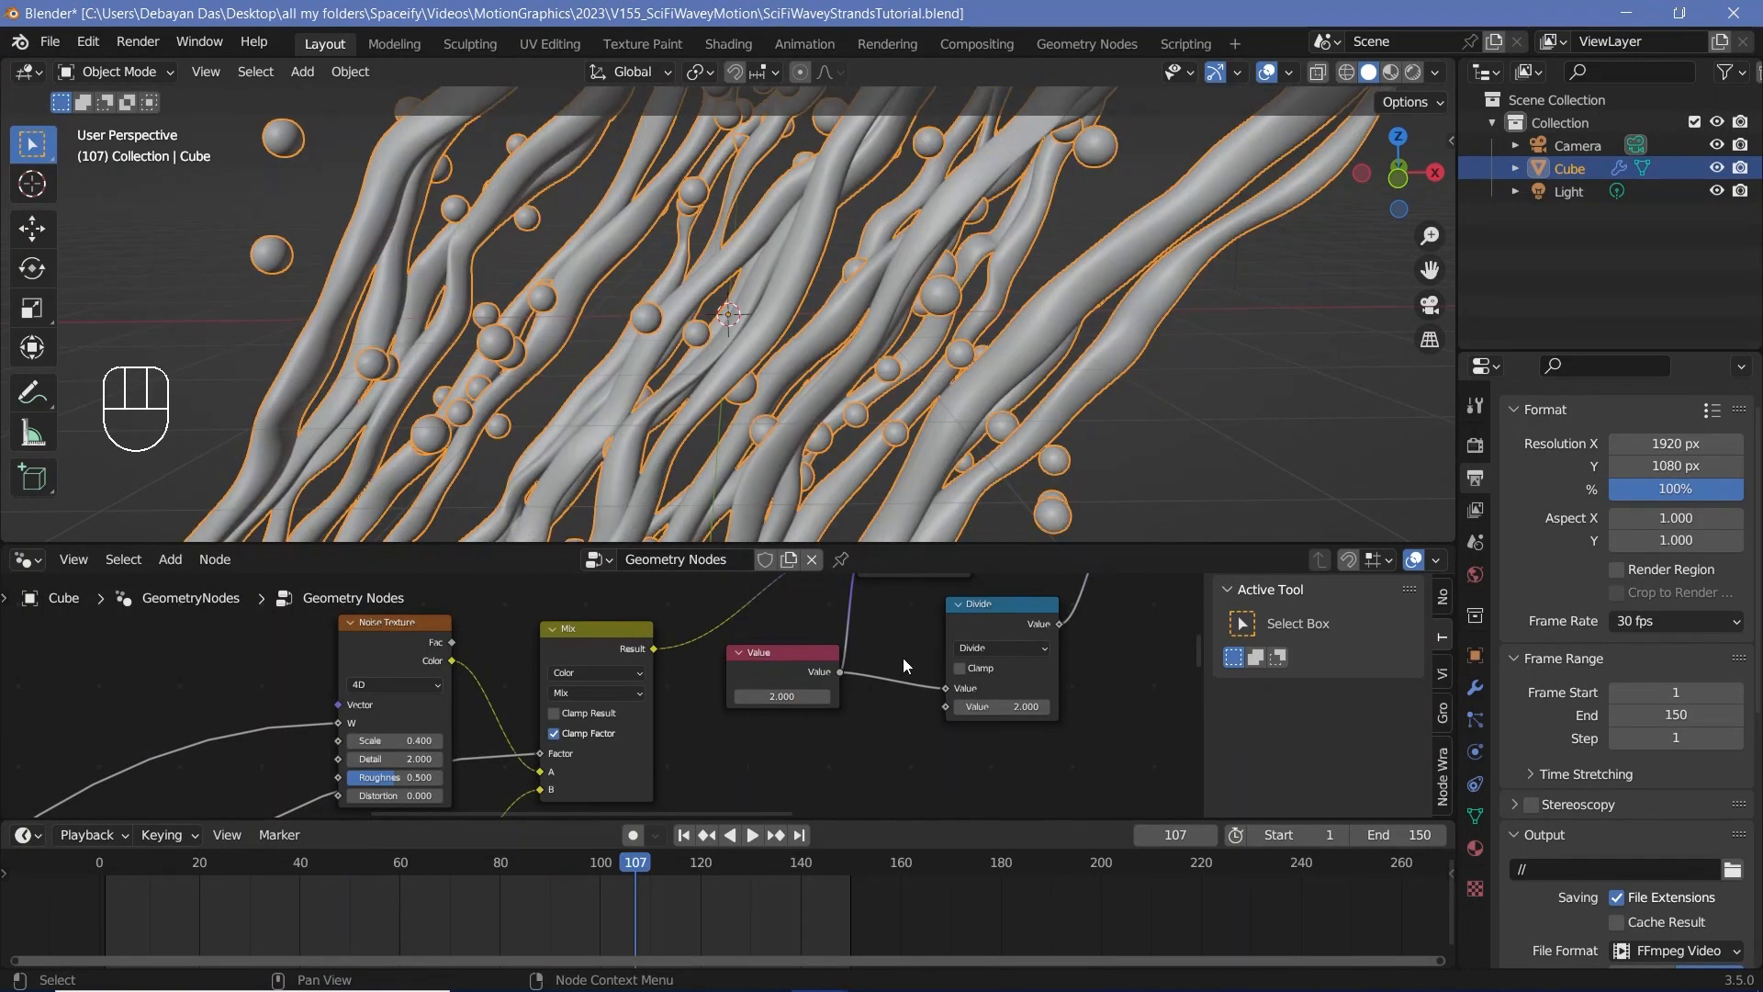
Step: Make room beside Separate Geometry and duplicate the tubes' Realize Instances and Set Position nodes as a second branch
{"action": "scroll", "coordinate": [1049, 660], "scroll_direction": "down", "scroll_amount": 3}
{"action": "middle_click_drag", "start_coordinate": [1049, 659], "coordinate": [810, 815]}
{"action": "scroll", "coordinate": [768, 402], "scroll_direction": "down", "scroll_amount": 4}
{"action": "left_click", "coordinate": [598, 677]}
{"action": "scroll", "coordinate": [602, 696], "scroll_direction": "up", "scroll_amount": 4}
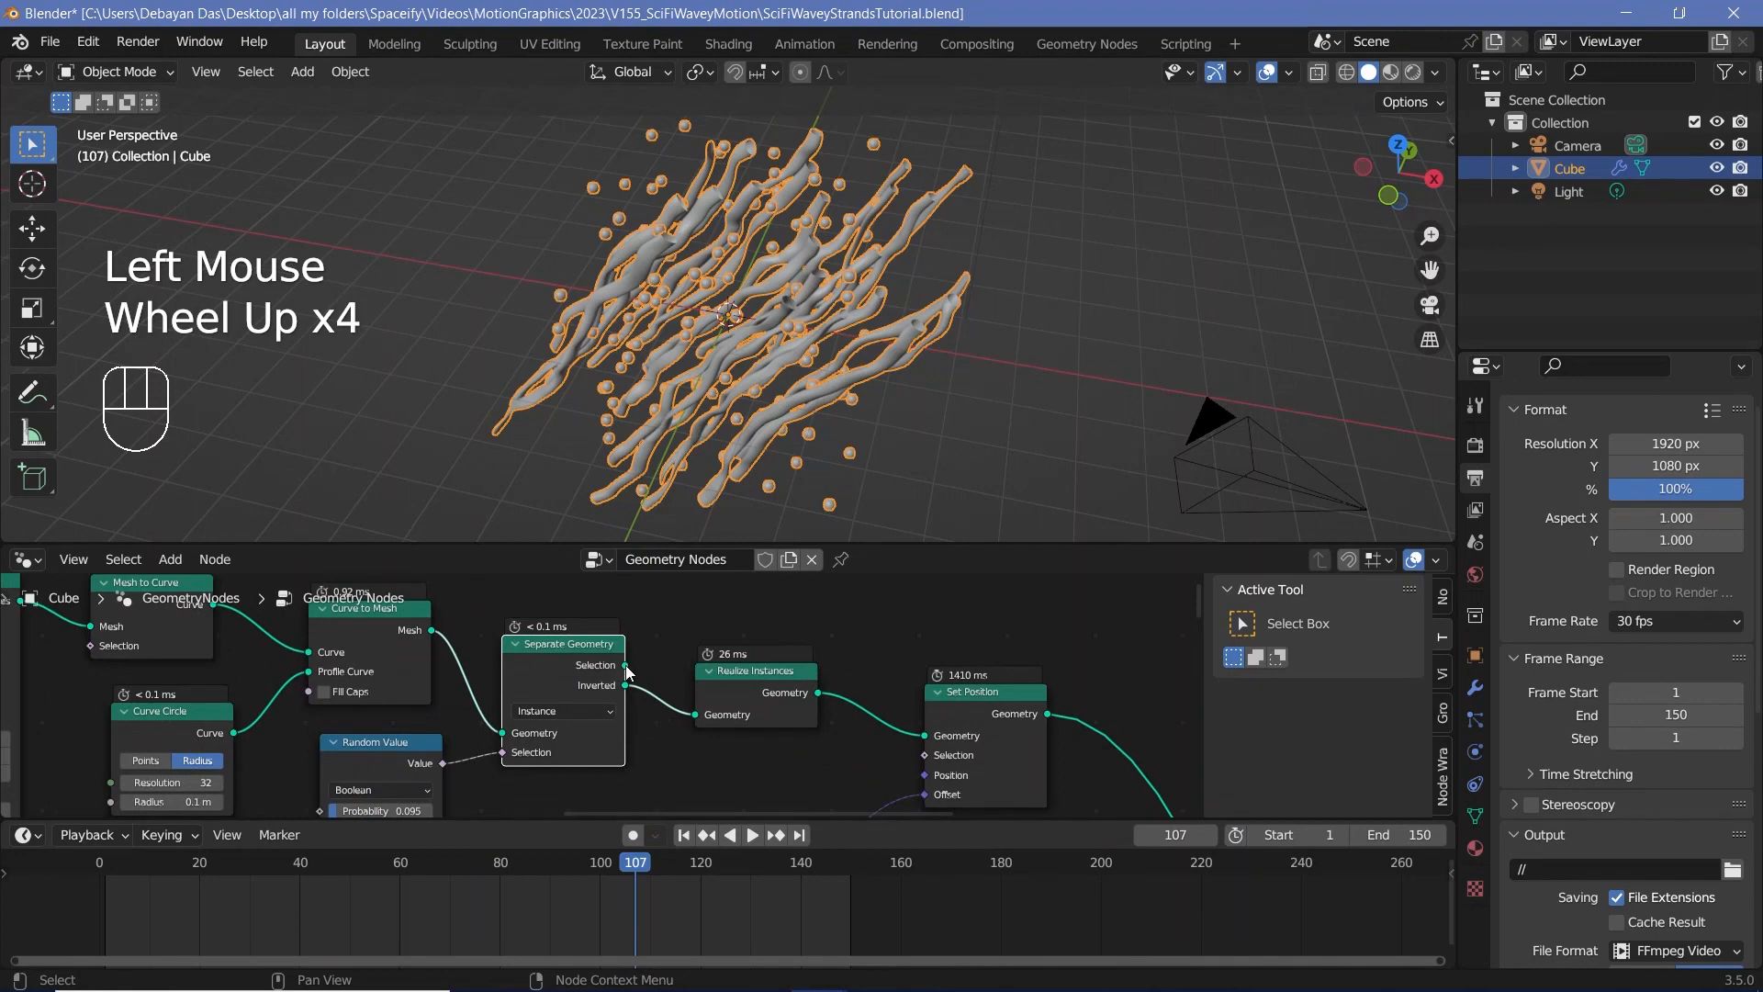
{"action": "scroll", "coordinate": [879, 716], "scroll_direction": "down", "scroll_amount": 3}
{"action": "left_click_drag", "start_coordinate": [702, 647], "coordinate": [921, 747]}
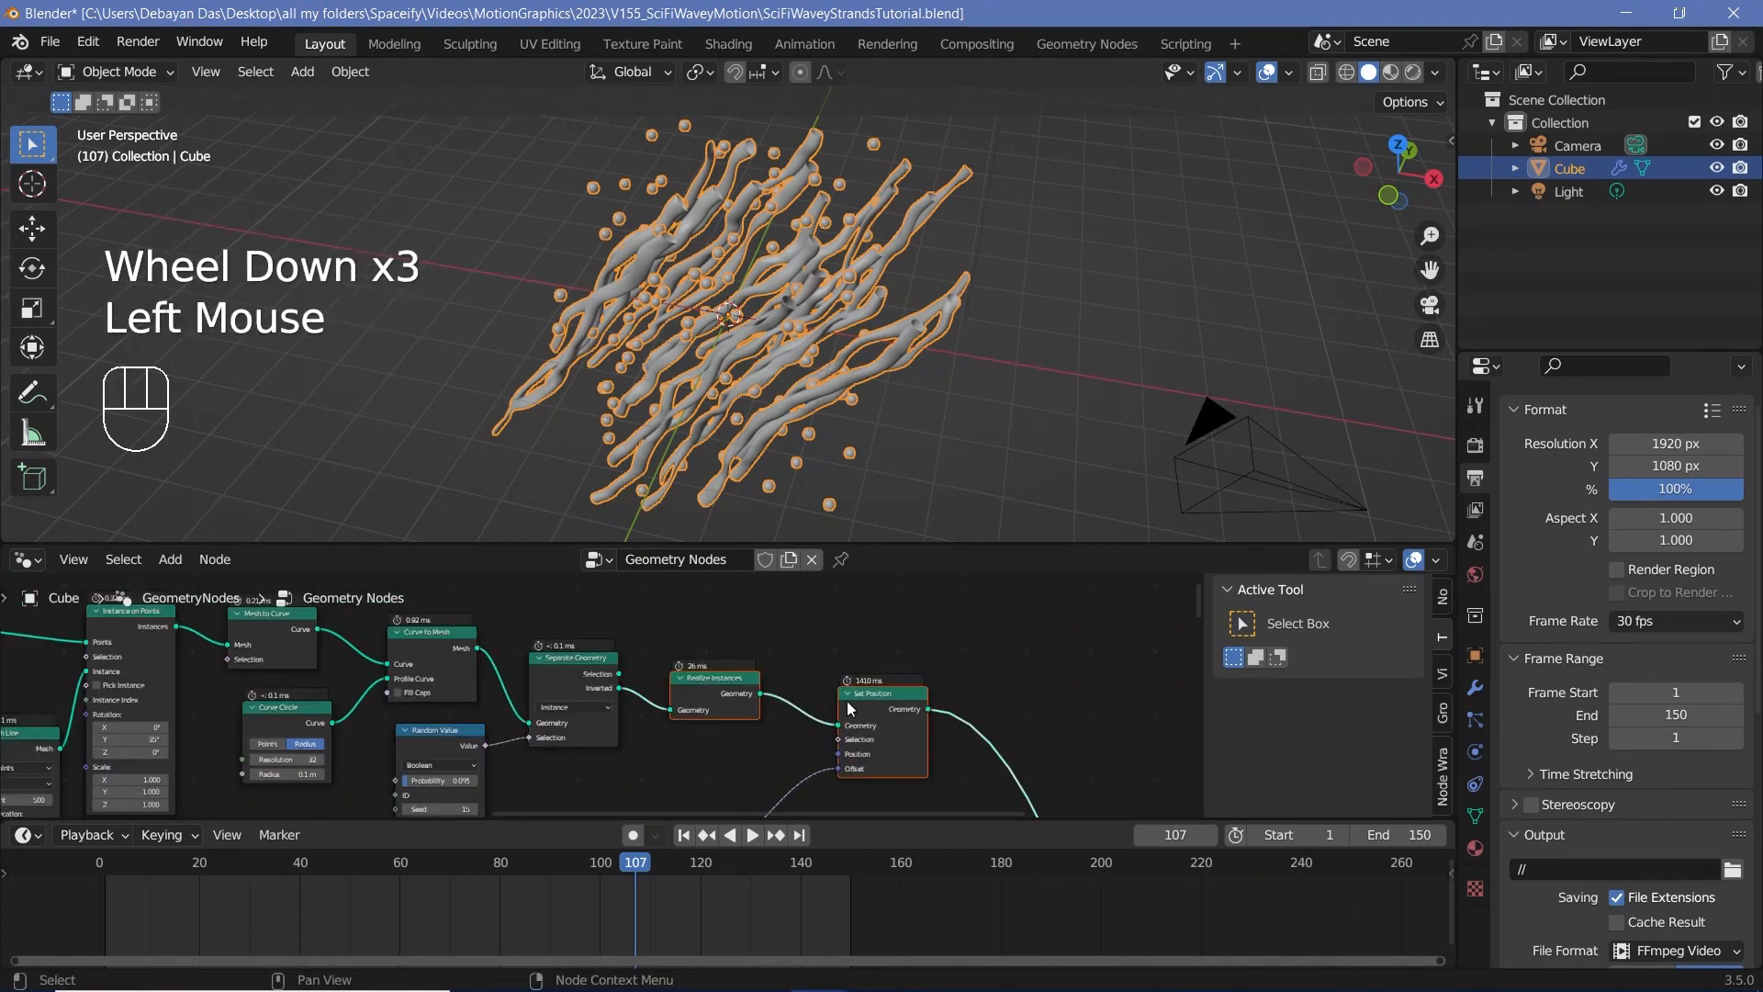
{"action": "left_click_drag", "start_coordinate": [847, 701], "coordinate": [925, 801]}
{"action": "middle_click_drag", "start_coordinate": [915, 734], "coordinate": [857, 670]}
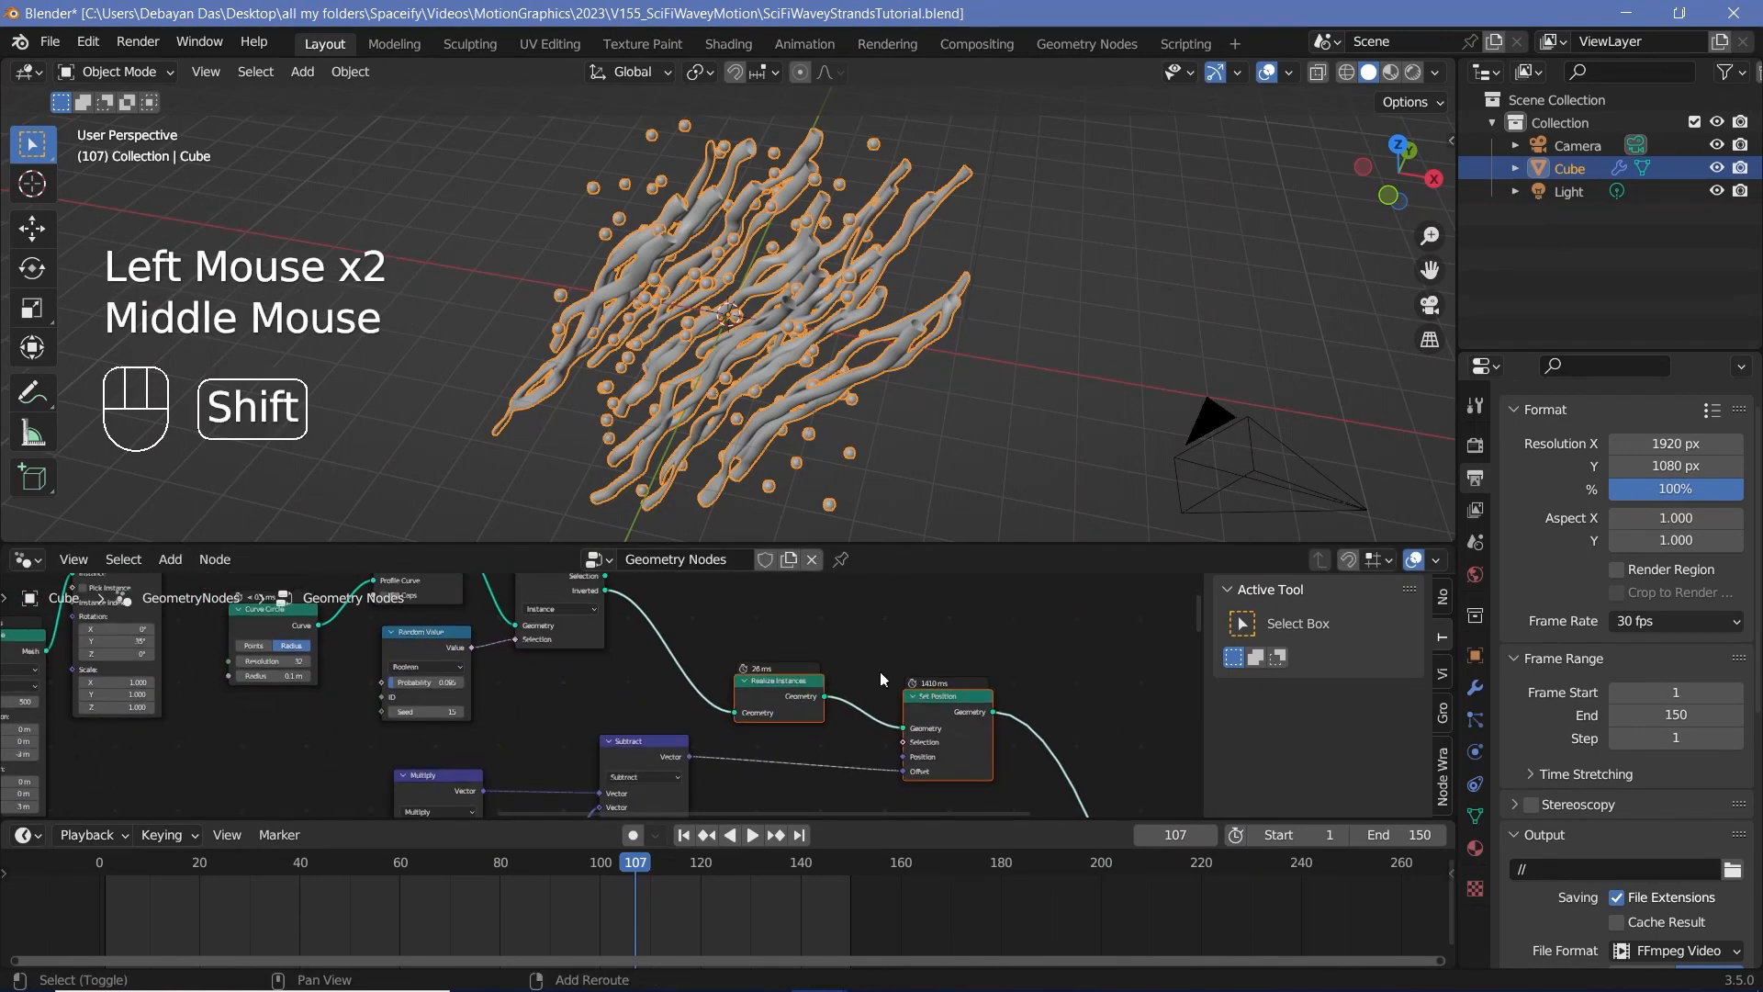
{"action": "key", "text": "shift+d"}
{"action": "left_click", "coordinate": [889, 698]}
Step: Connect Separate Geometry's Selection output to the duplicated Realize Instances and the Subtract vector to the duplicated Set Position's Offset
{"action": "middle_click_drag", "start_coordinate": [624, 758], "coordinate": [708, 695]}
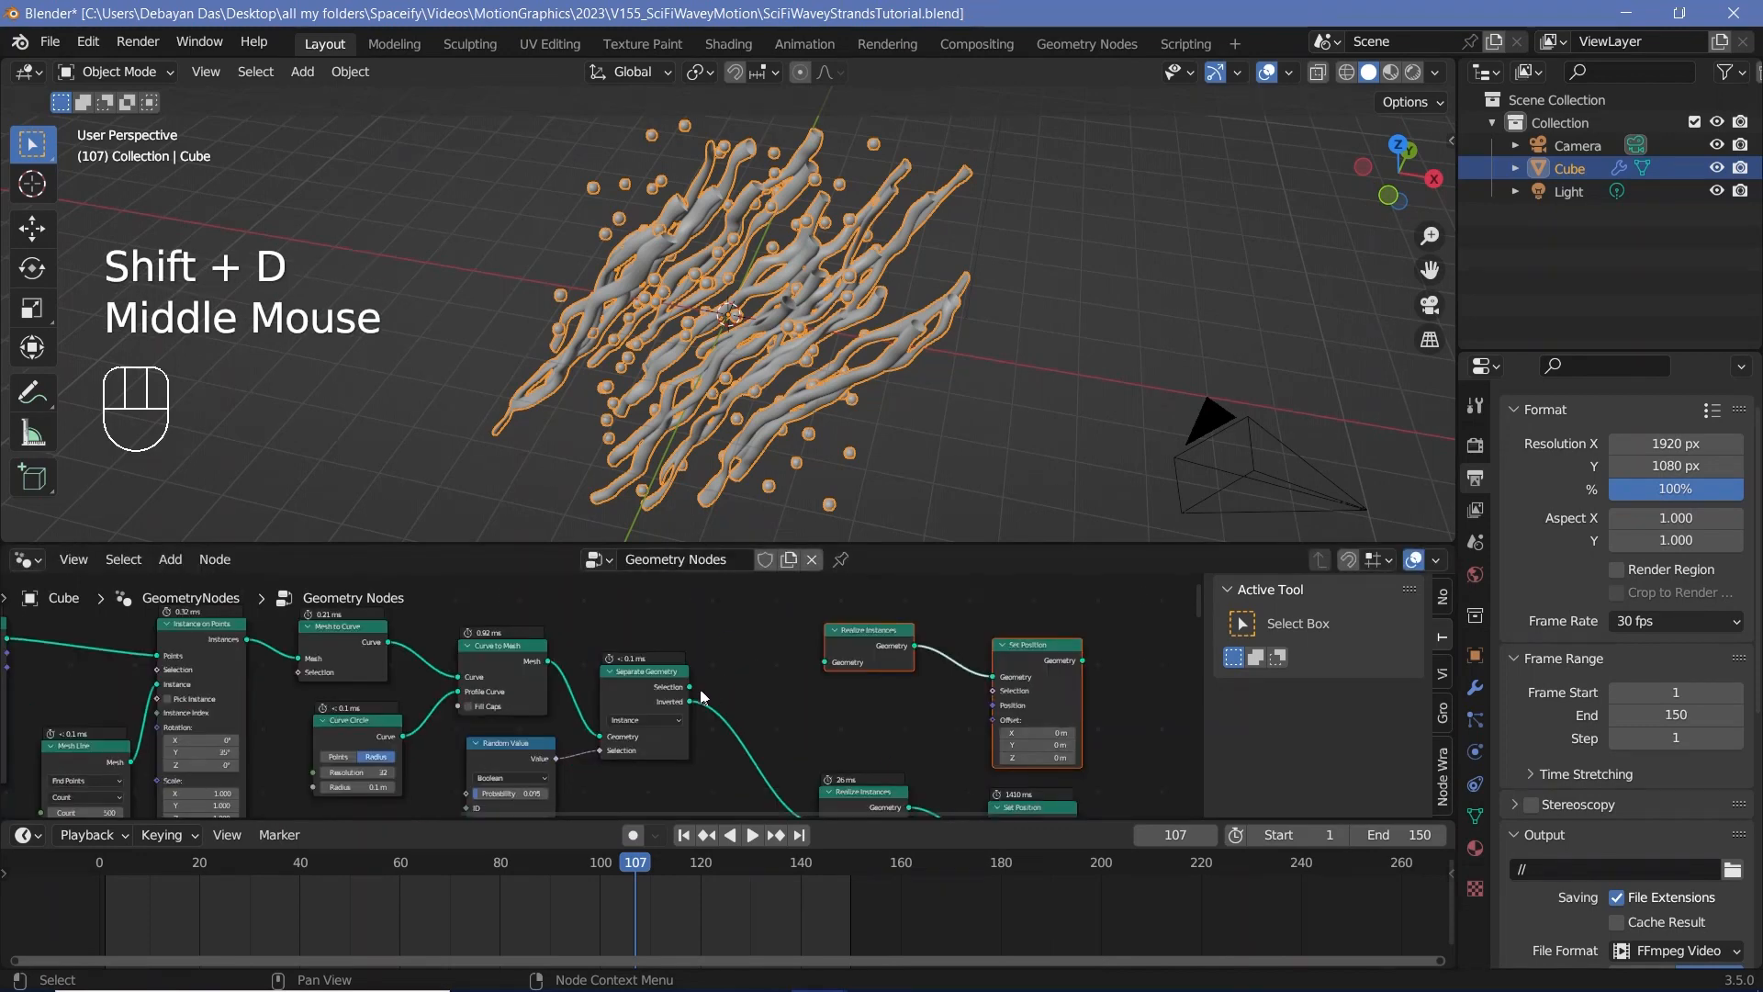
{"action": "left_click_drag", "start_coordinate": [689, 687], "coordinate": [824, 661]}
{"action": "middle_click_drag", "start_coordinate": [813, 805], "coordinate": [755, 706]}
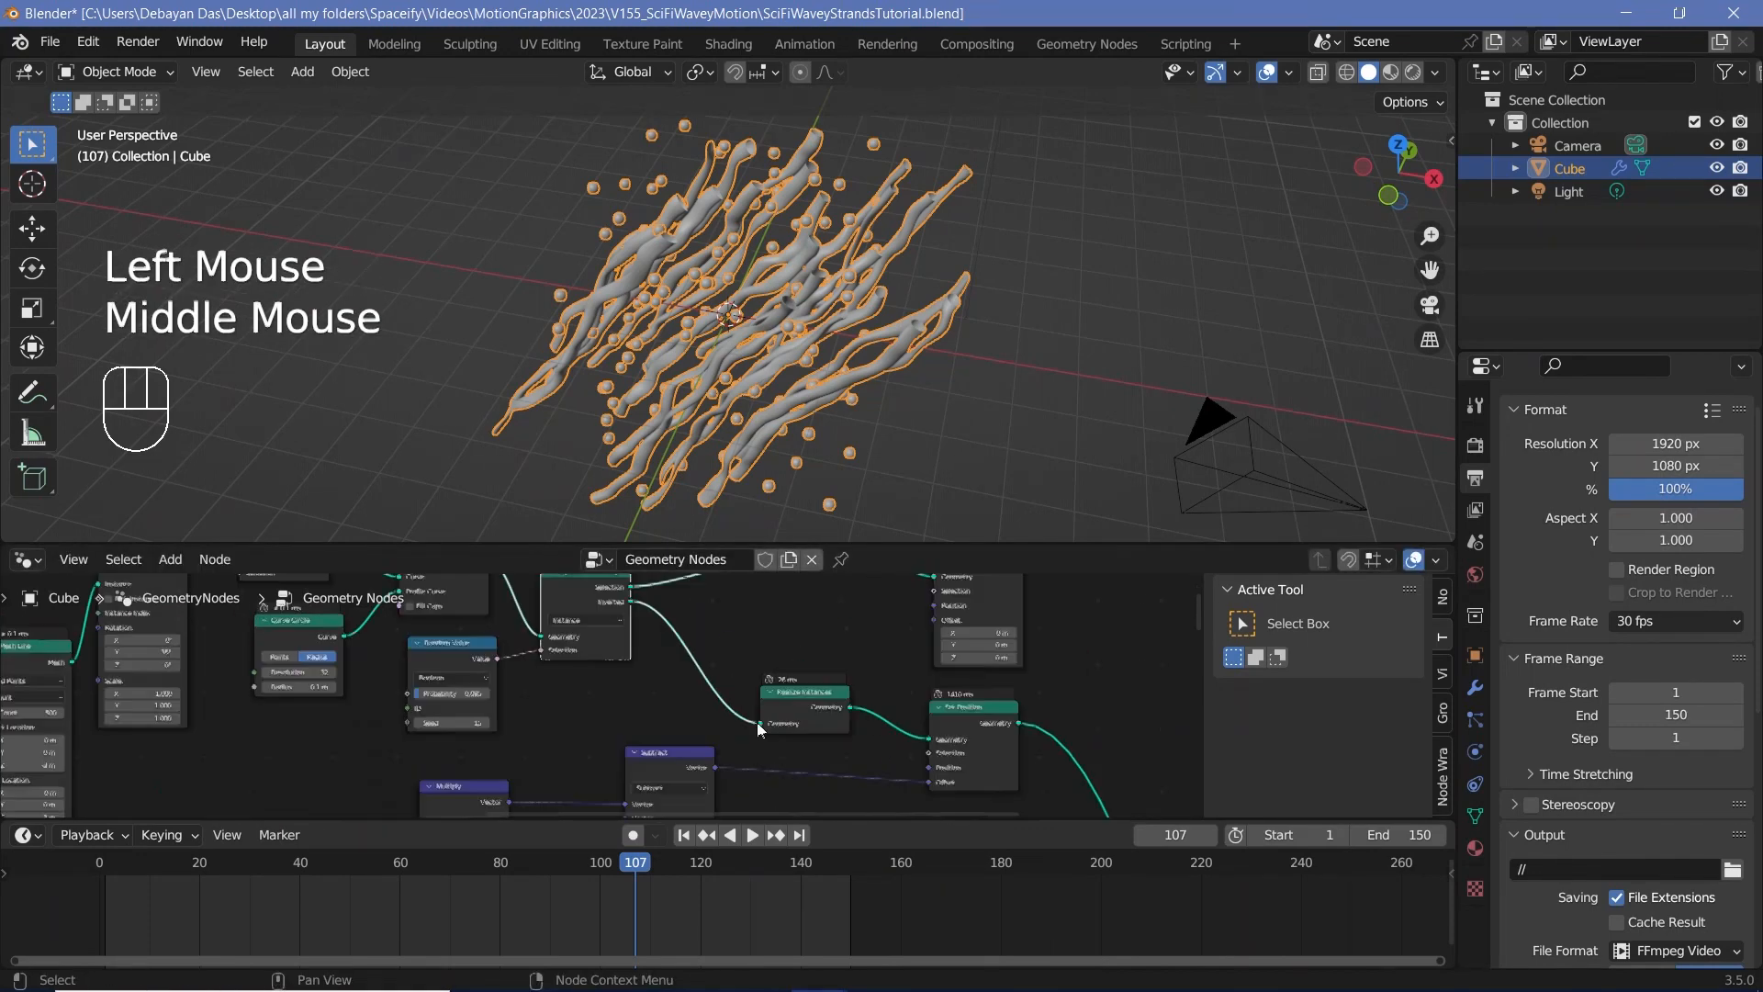
{"action": "left_click_drag", "start_coordinate": [718, 764], "coordinate": [935, 649]}
Step: Connect the duplicated Set Position's geometry to the Join Geometry node before the Group Output
{"action": "scroll", "coordinate": [1026, 639], "scroll_direction": "down", "scroll_amount": 3}
{"action": "middle_click_drag", "start_coordinate": [1027, 639], "coordinate": [629, 642]}
{"action": "scroll", "coordinate": [769, 581], "scroll_direction": "down", "scroll_amount": 4}
{"action": "scroll", "coordinate": [670, 629], "scroll_direction": "down", "scroll_amount": 5}
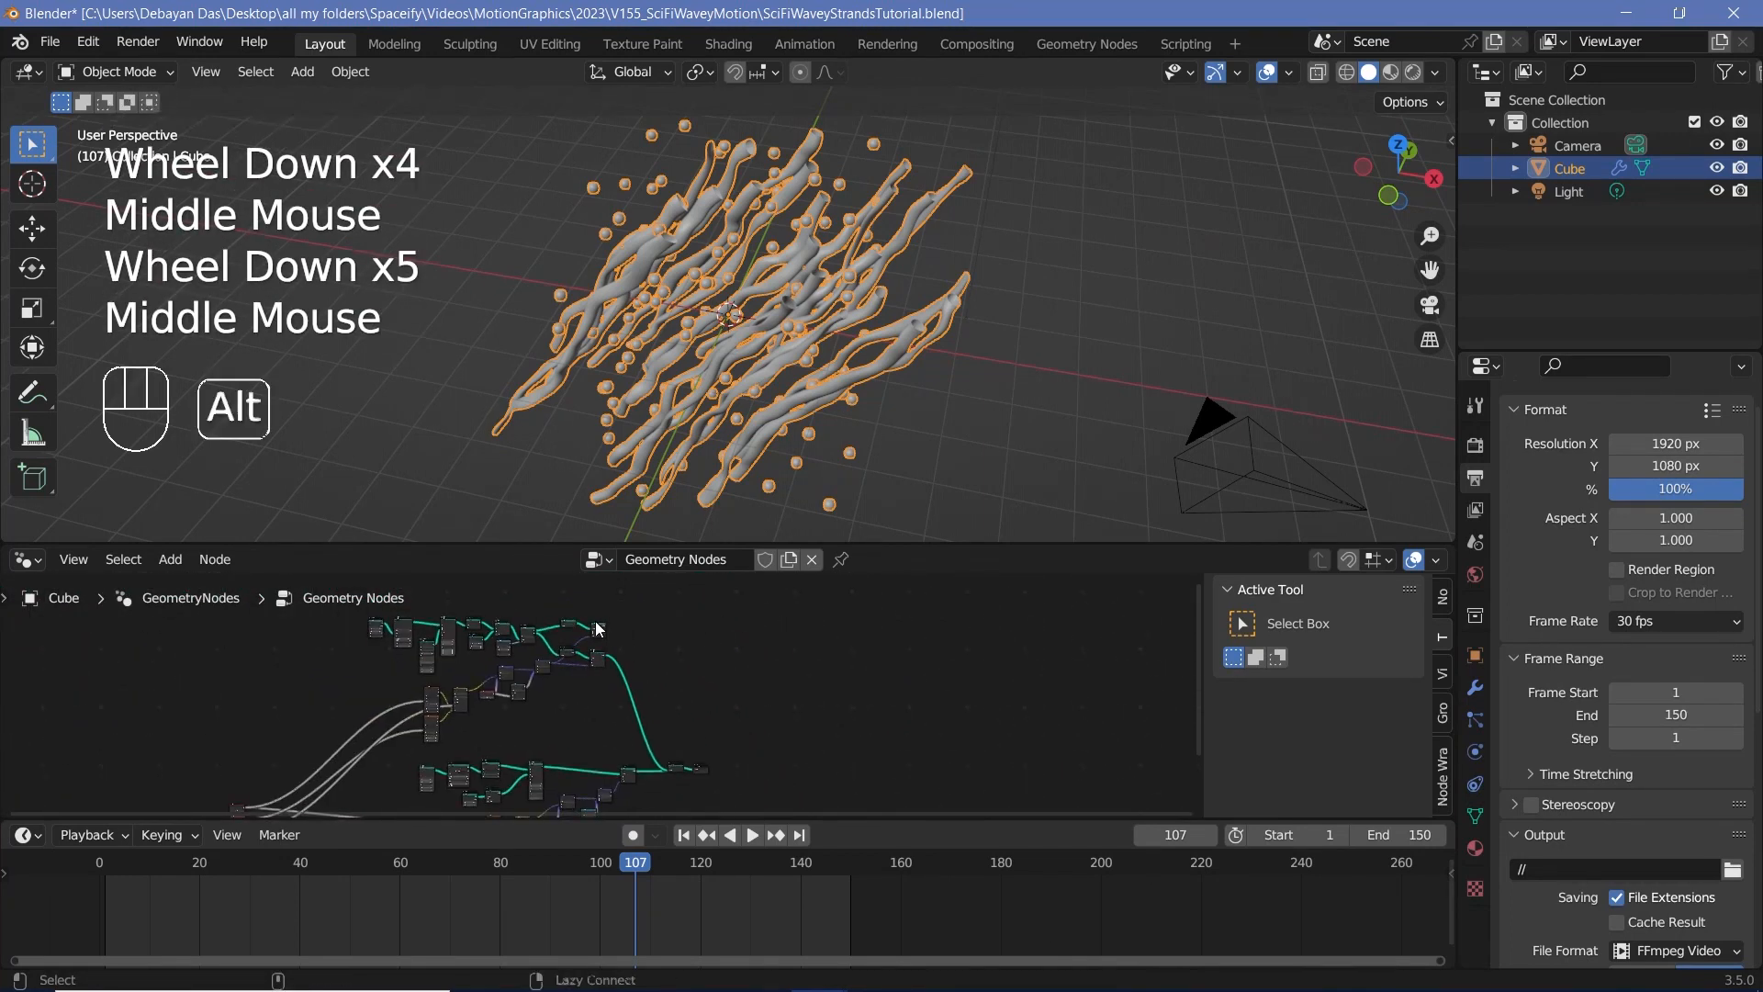
{"action": "right_click_drag", "start_coordinate": [599, 625], "coordinate": [695, 762], "text": "alt"}
{"action": "scroll", "coordinate": [694, 751], "scroll_direction": "up", "scroll_amount": 2}
{"action": "scroll", "coordinate": [770, 742], "scroll_direction": "up", "scroll_amount": 4}
{"action": "middle_click_drag", "start_coordinate": [761, 703], "coordinate": [799, 721]}
{"action": "scroll", "coordinate": [856, 747], "scroll_direction": "down", "scroll_amount": 3}
Step: Add two more material slots to the cube and rename its existing material Spheres
{"action": "left_click", "coordinate": [1475, 848]}
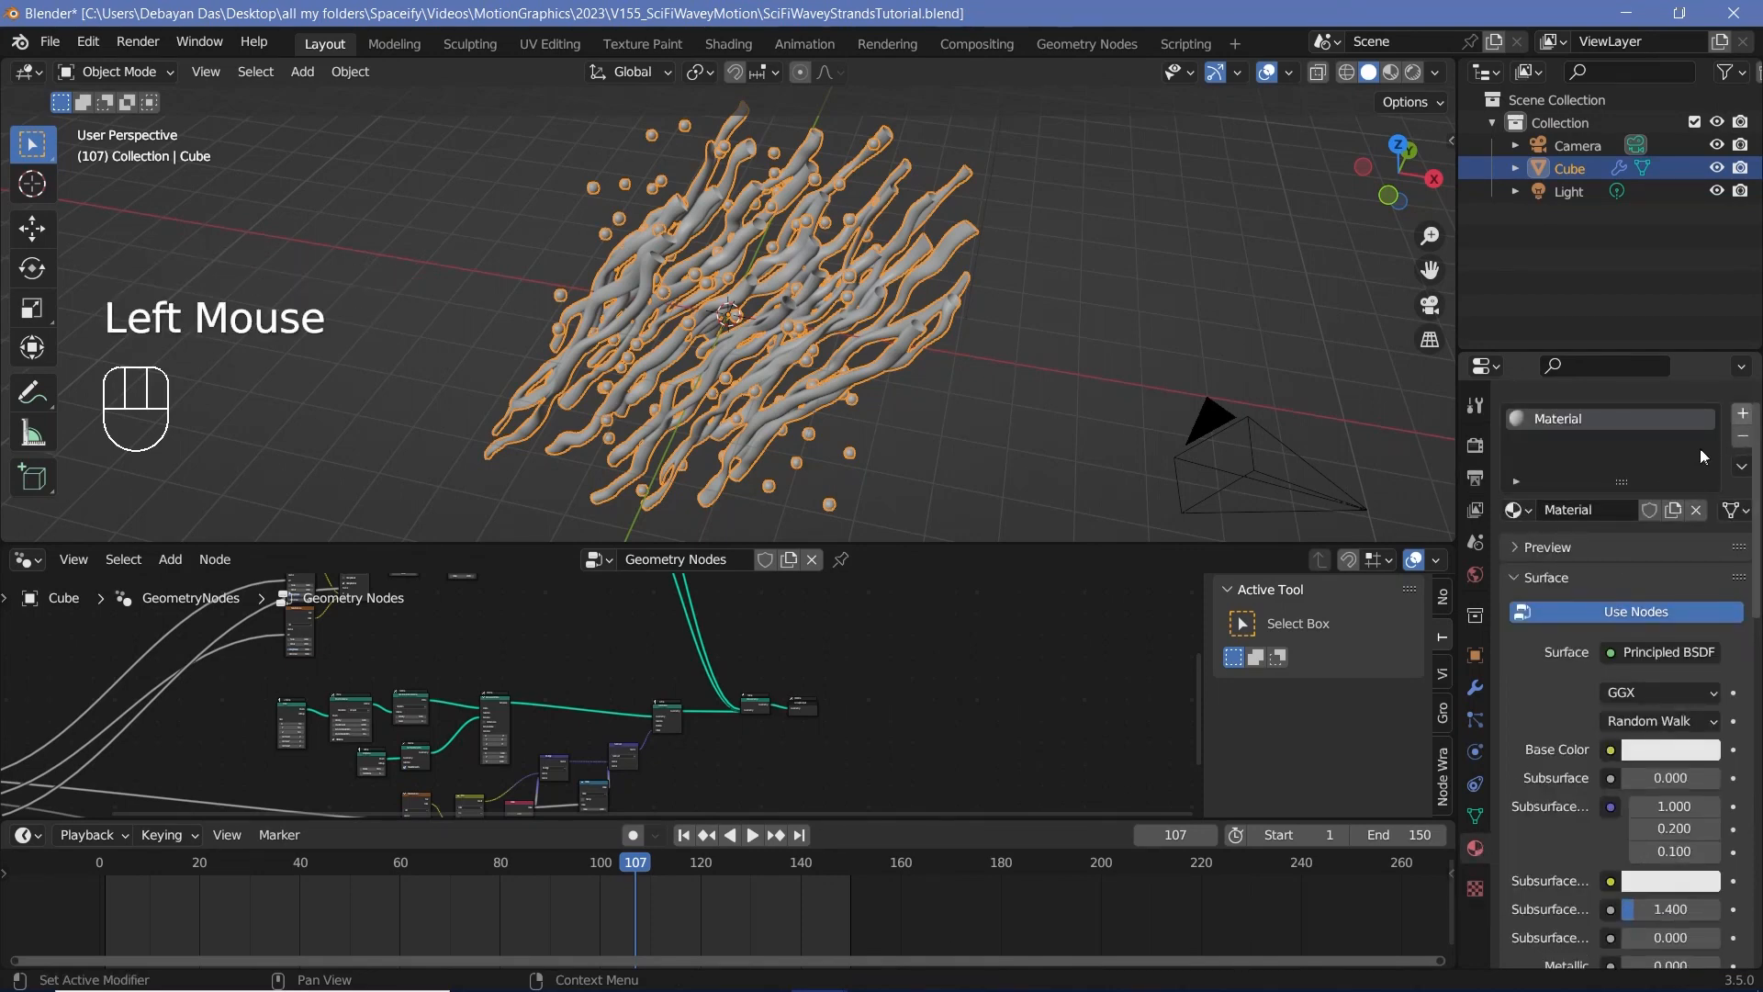
{"action": "double_click", "coordinate": [1600, 582]}
{"action": "type", "text": "Sp"}
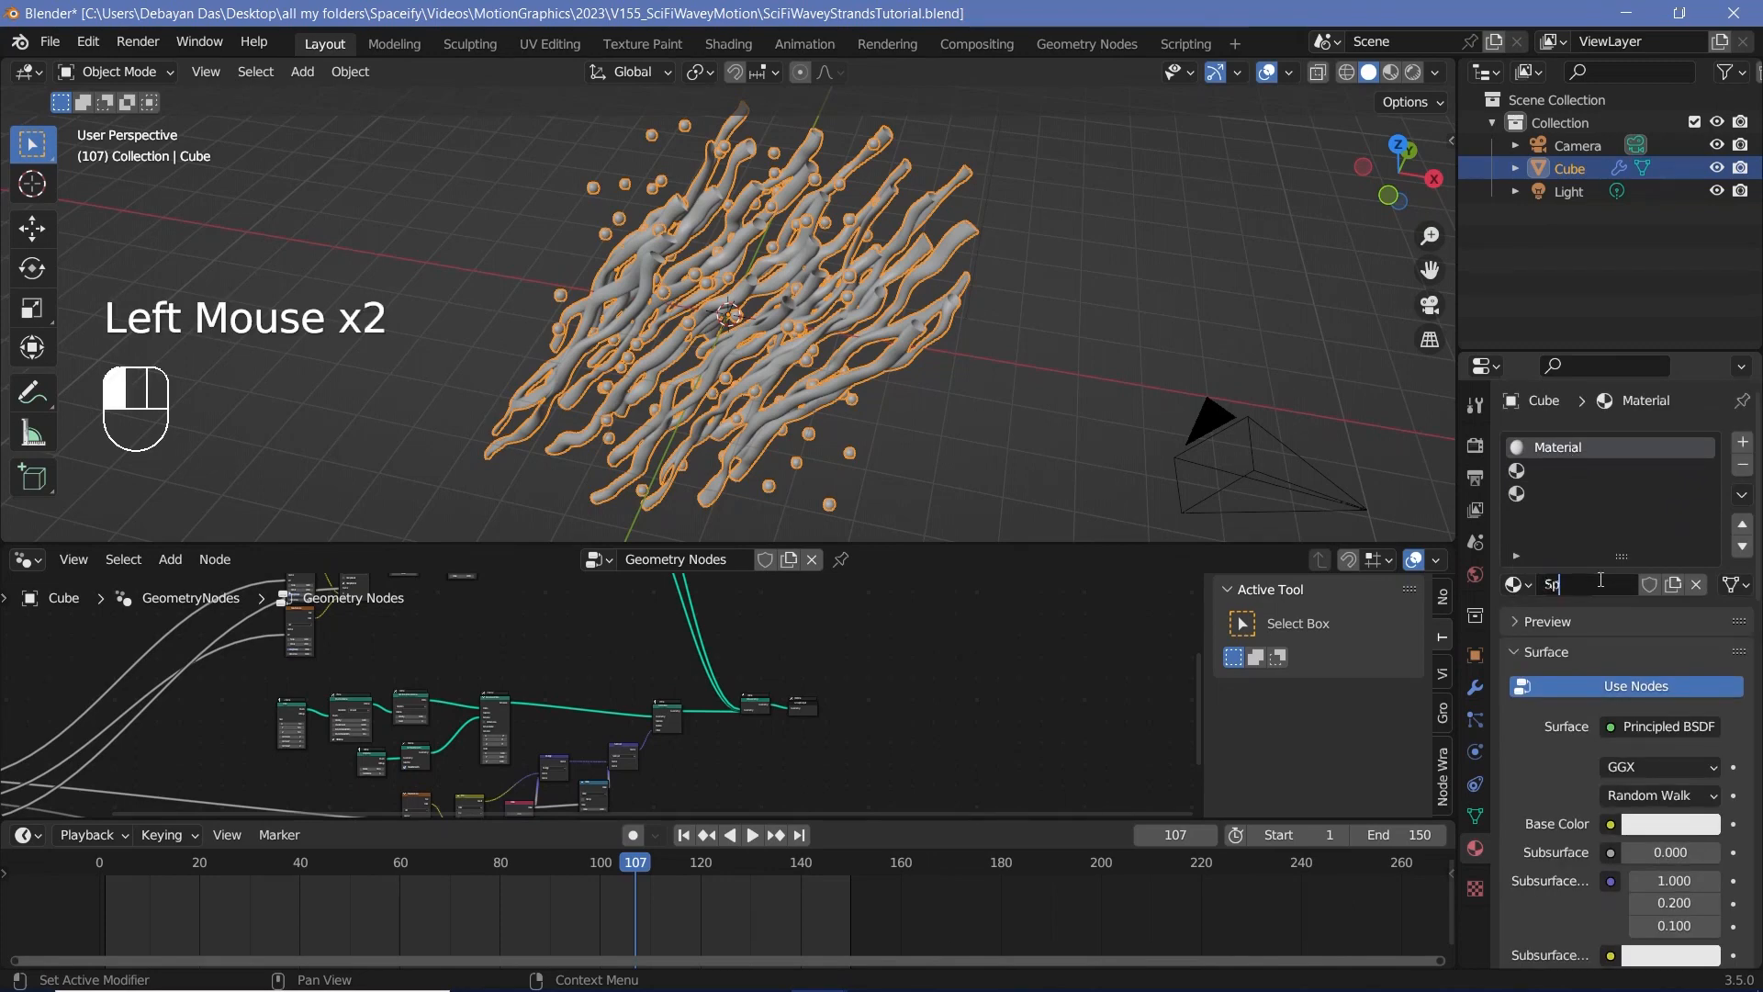
{"action": "type", "text": "heres"}
Step: Create a new material named Strands in the second slot and one named Lights in the third
{"action": "left_click", "coordinate": [1589, 472]}
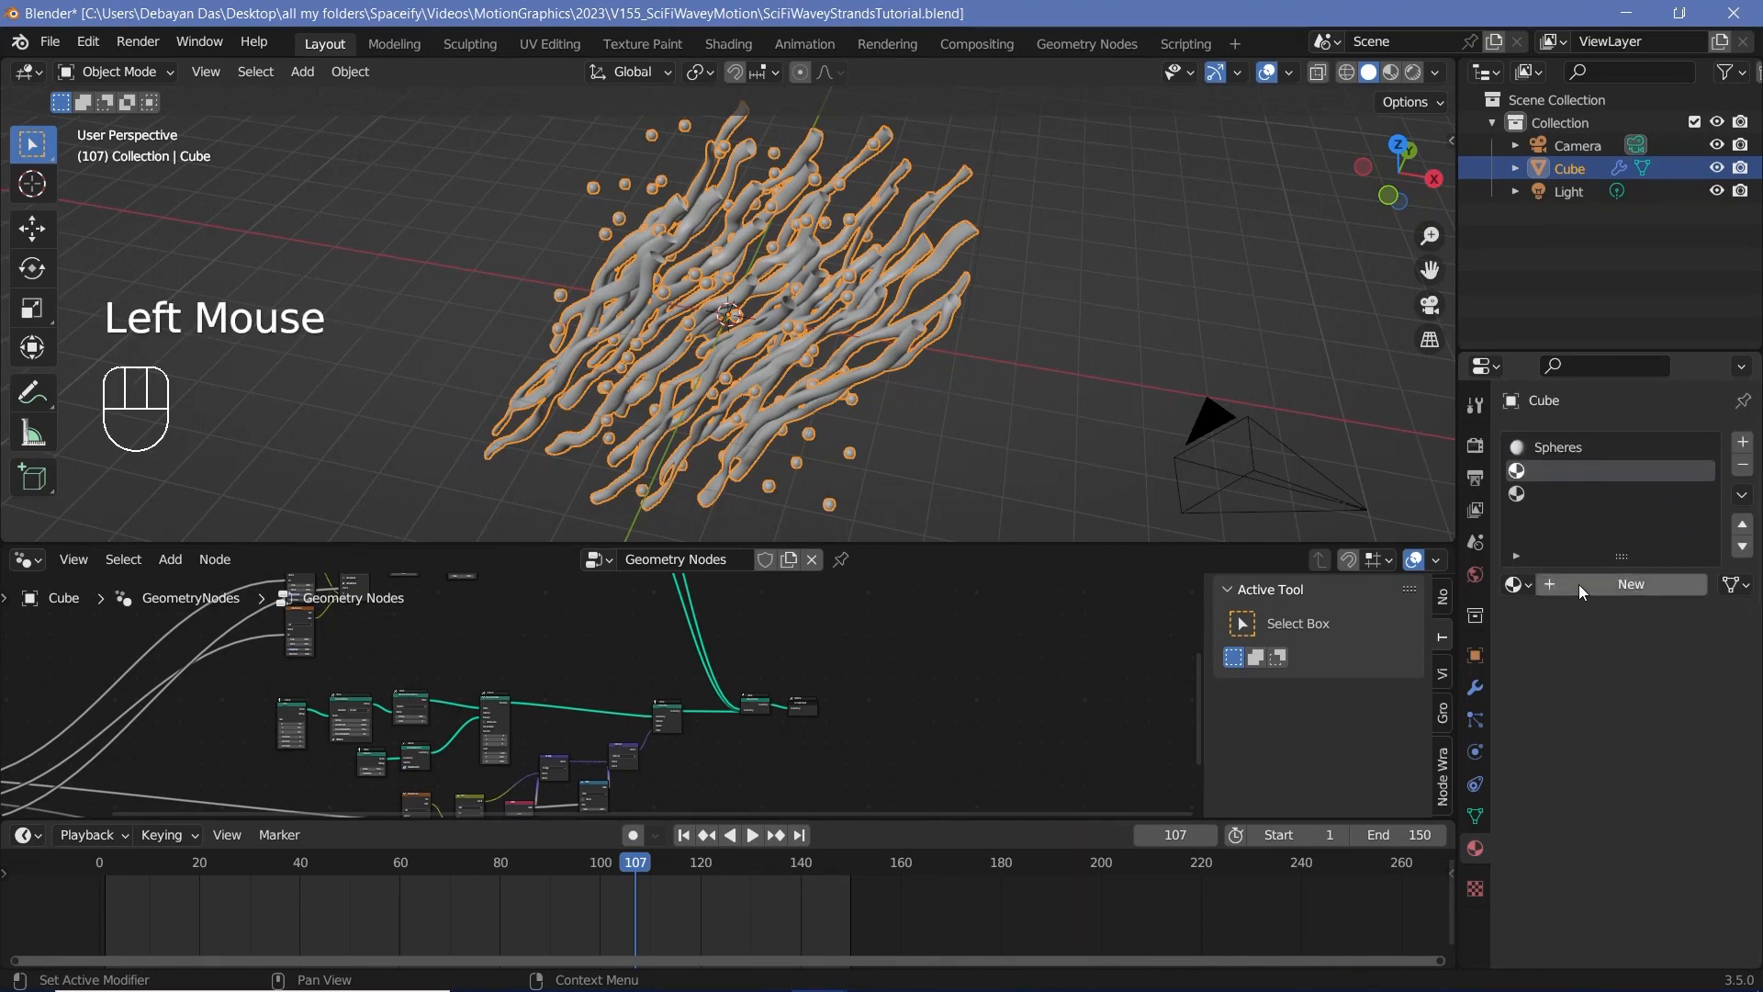
{"action": "type", "text": "Strands"}
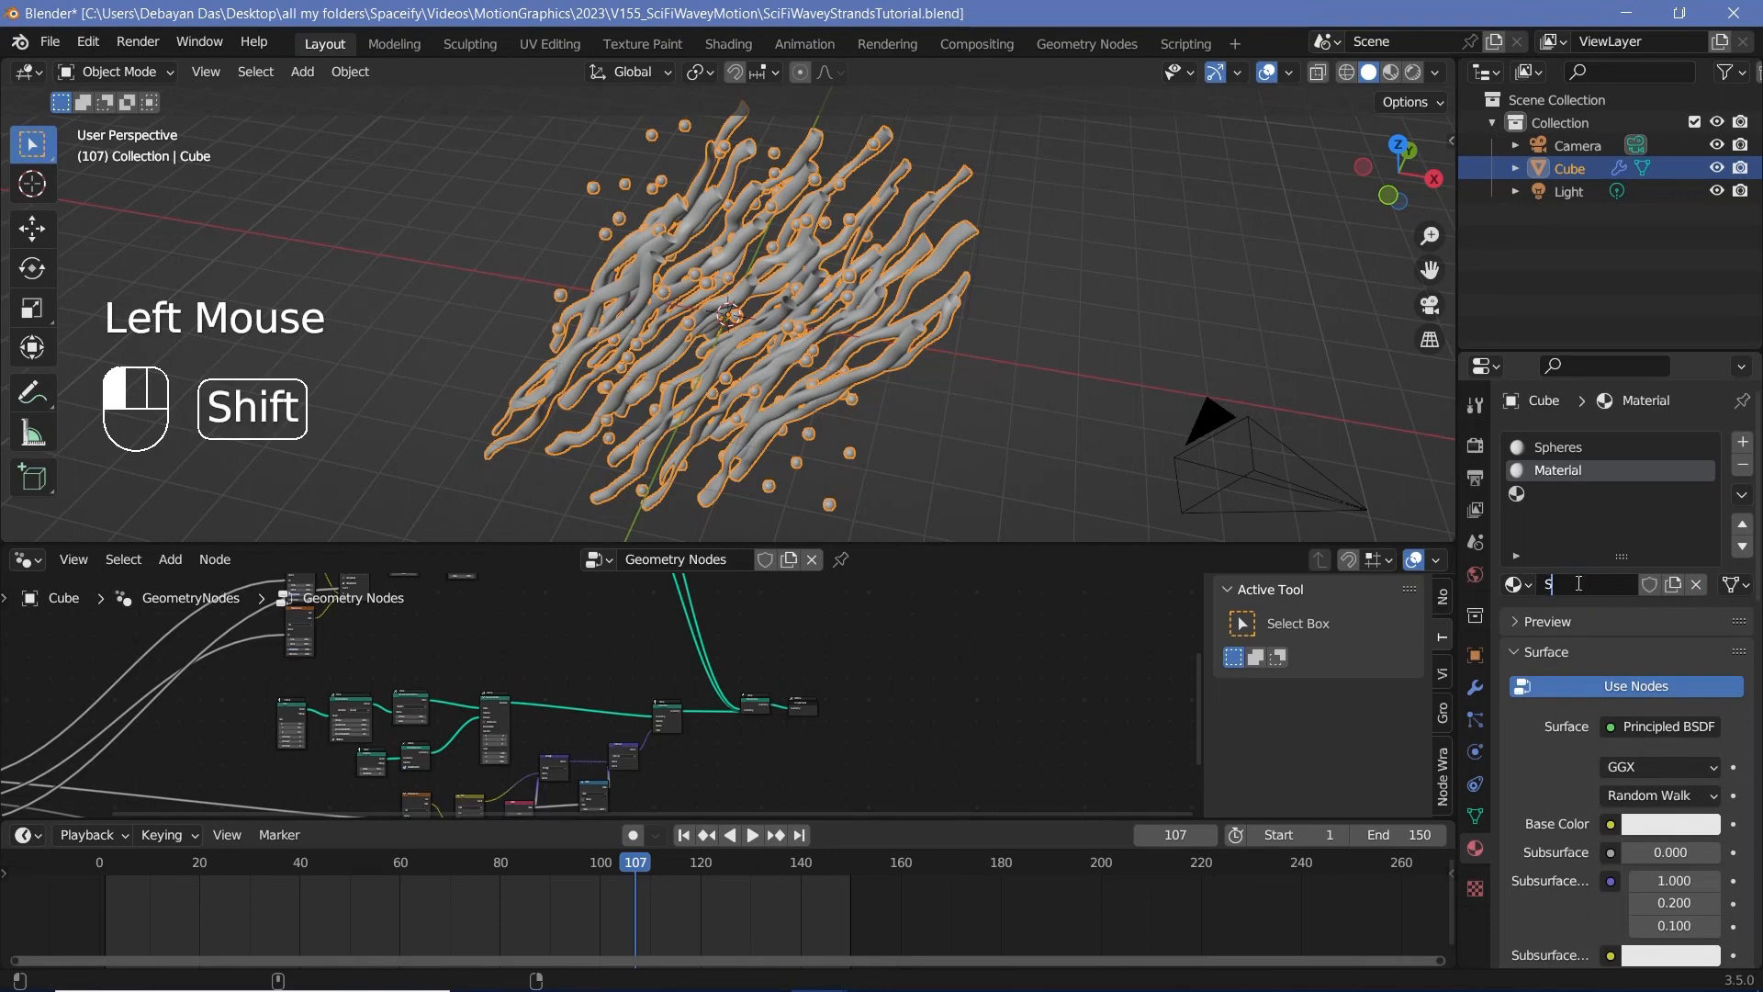
{"action": "key", "text": "Return"}
{"action": "left_click", "coordinate": [1552, 495]}
{"action": "left_click", "coordinate": [1601, 586]}
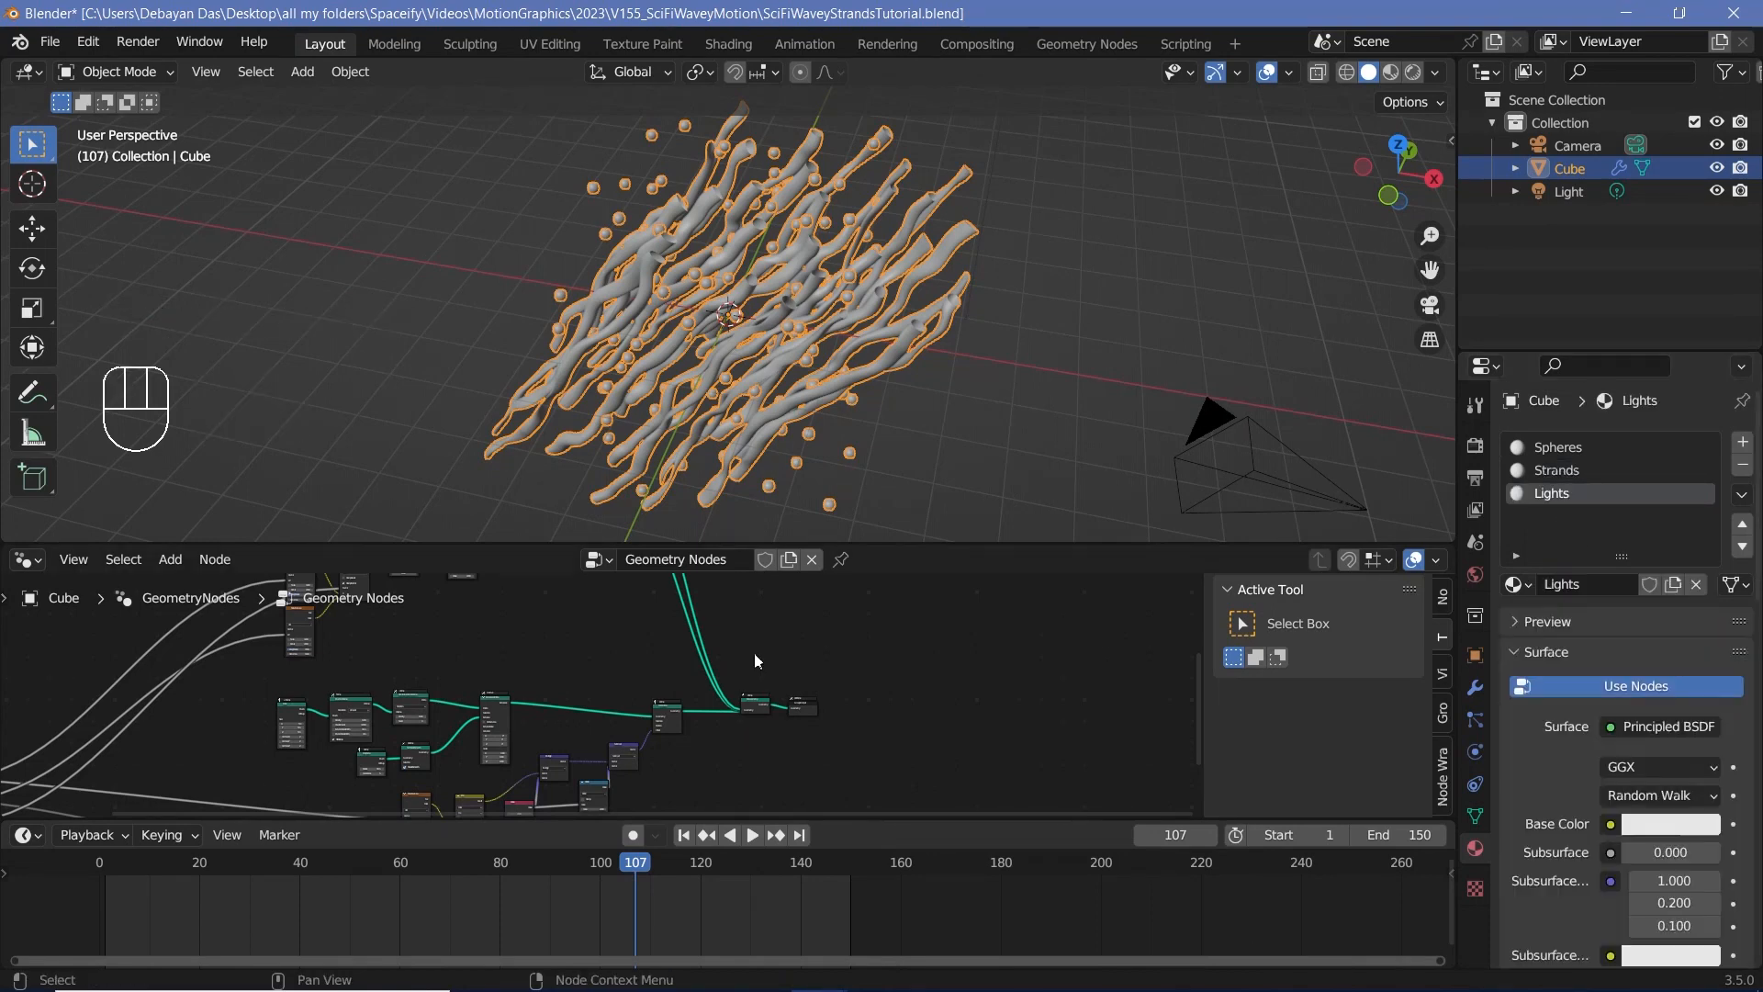
Step: Insert a Set Material node after the duplicated Set Position of the Selection branch
{"action": "middle_click_drag", "start_coordinate": [759, 661], "coordinate": [839, 790]}
{"action": "scroll", "coordinate": [828, 721], "scroll_direction": "up", "scroll_amount": 2}
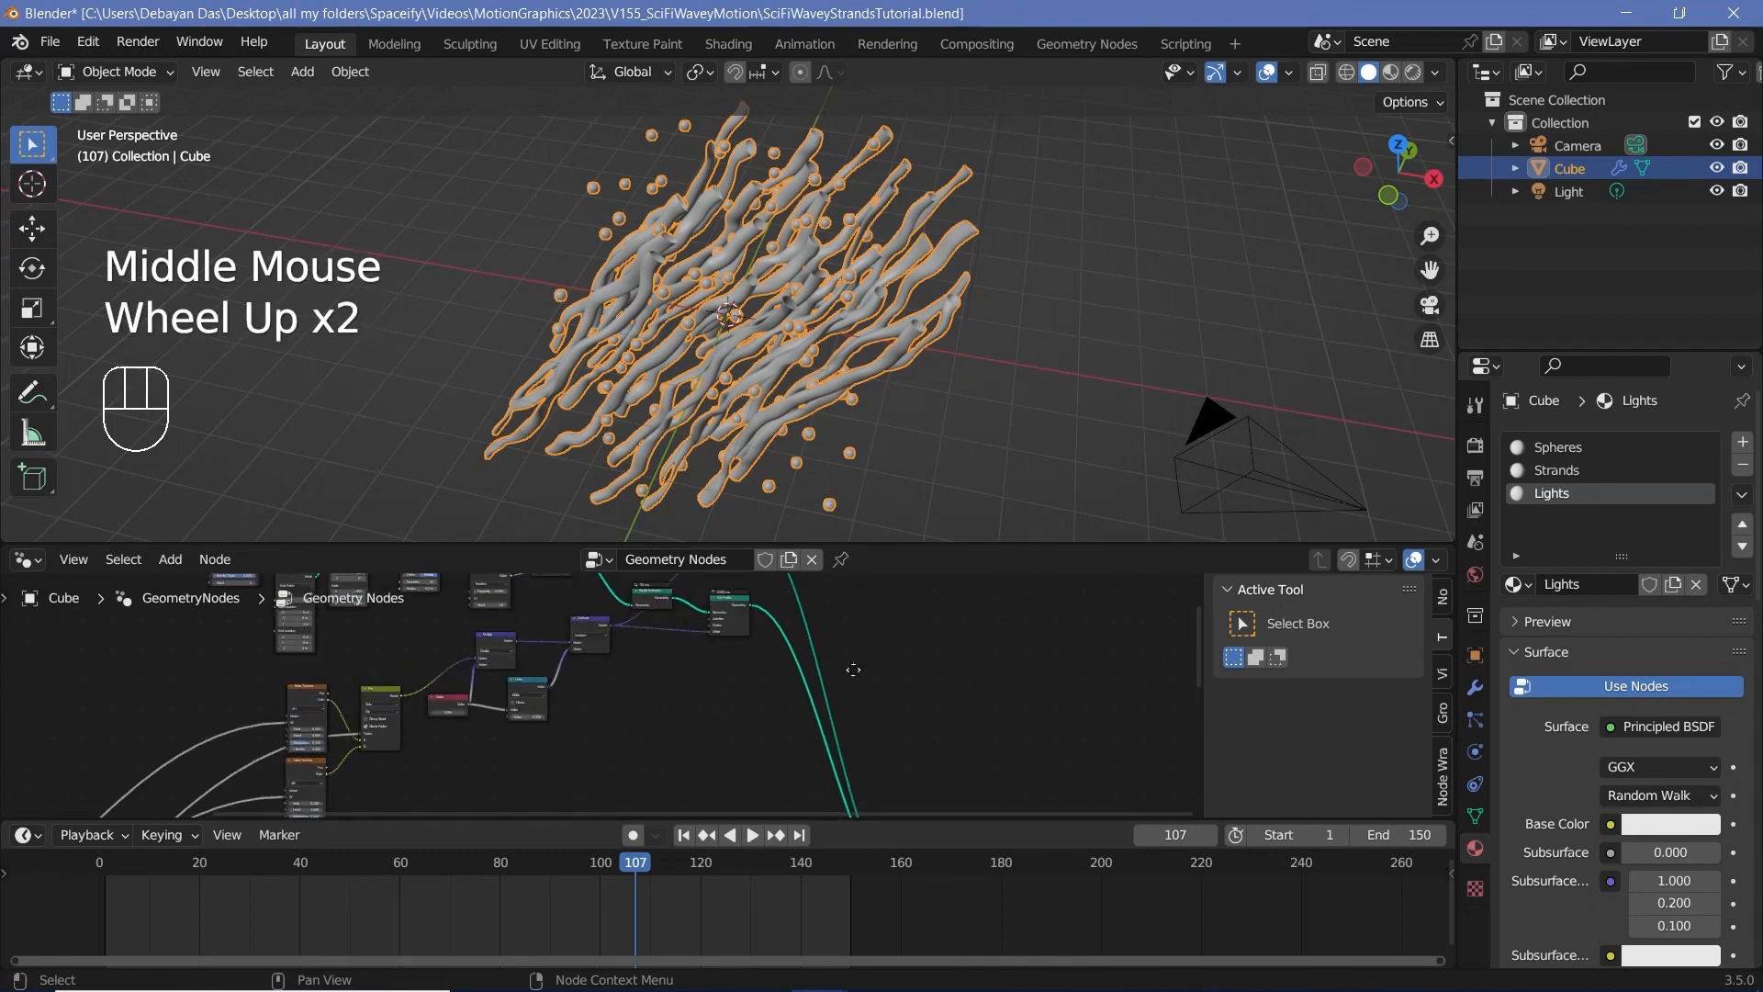
{"action": "middle_click_drag", "start_coordinate": [853, 669], "coordinate": [792, 697]}
{"action": "scroll", "coordinate": [792, 698], "scroll_direction": "up", "scroll_amount": 2}
{"action": "key", "text": "shift+a"}
{"action": "type", "text": "set mat"}
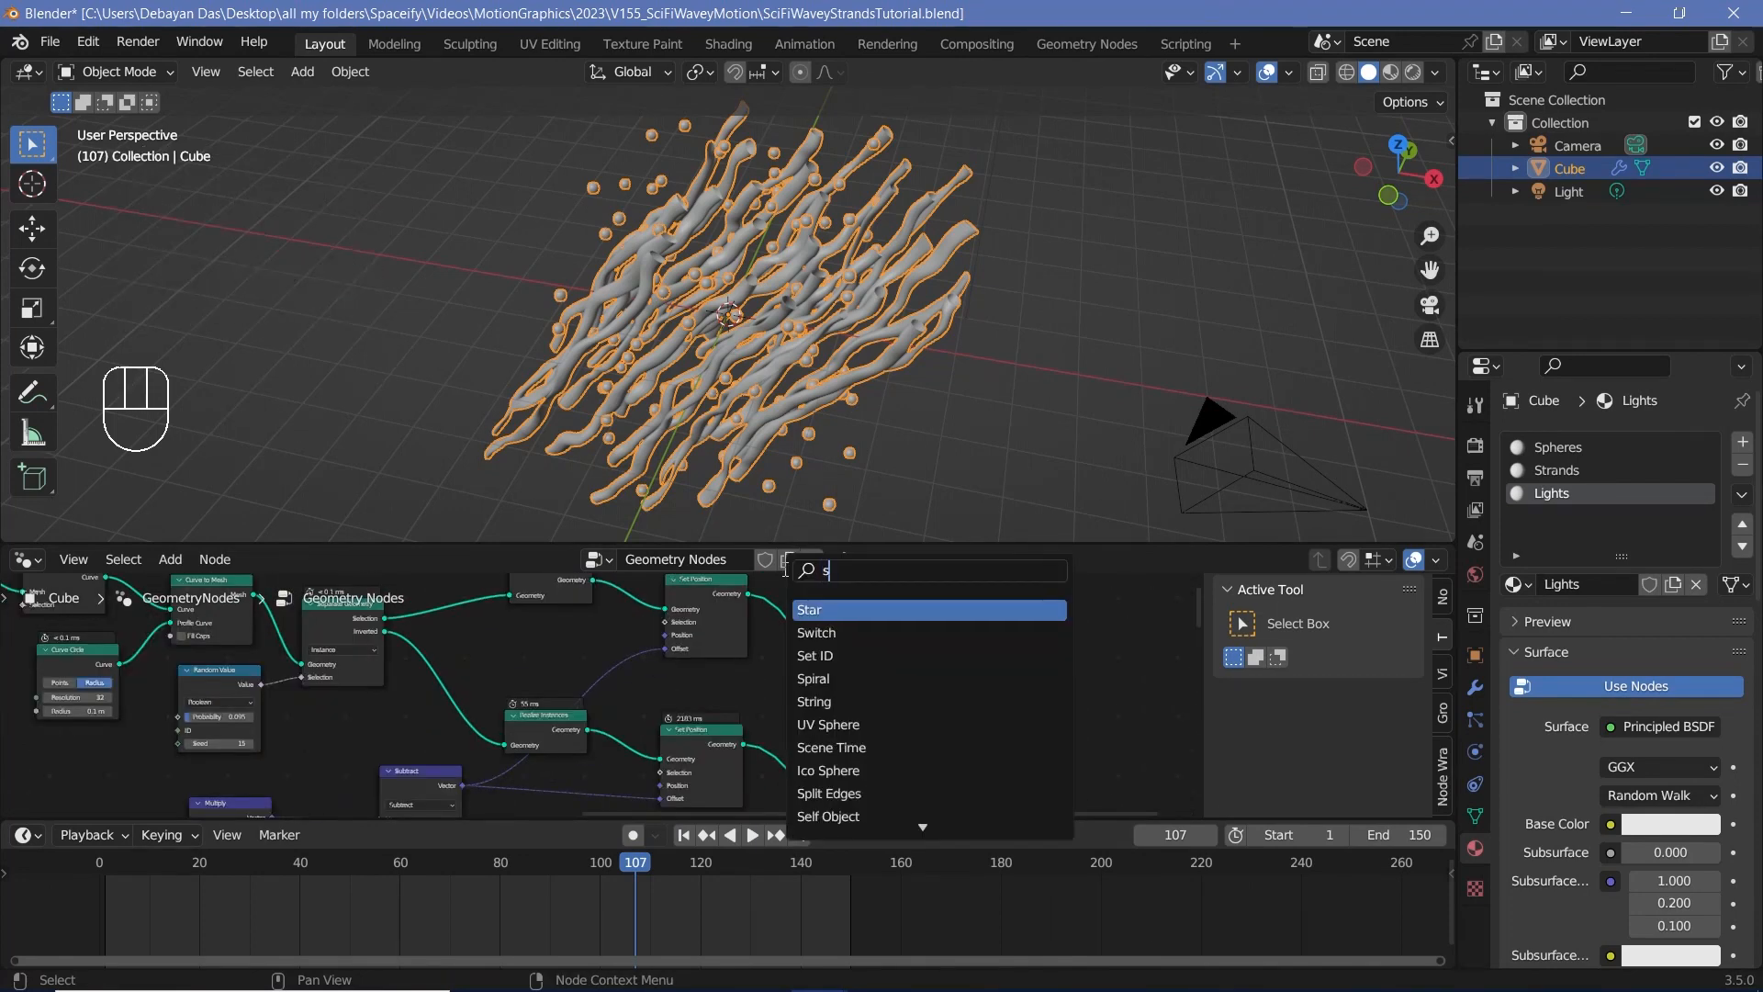
{"action": "key", "text": "Return"}
{"action": "left_click", "coordinate": [851, 679]}
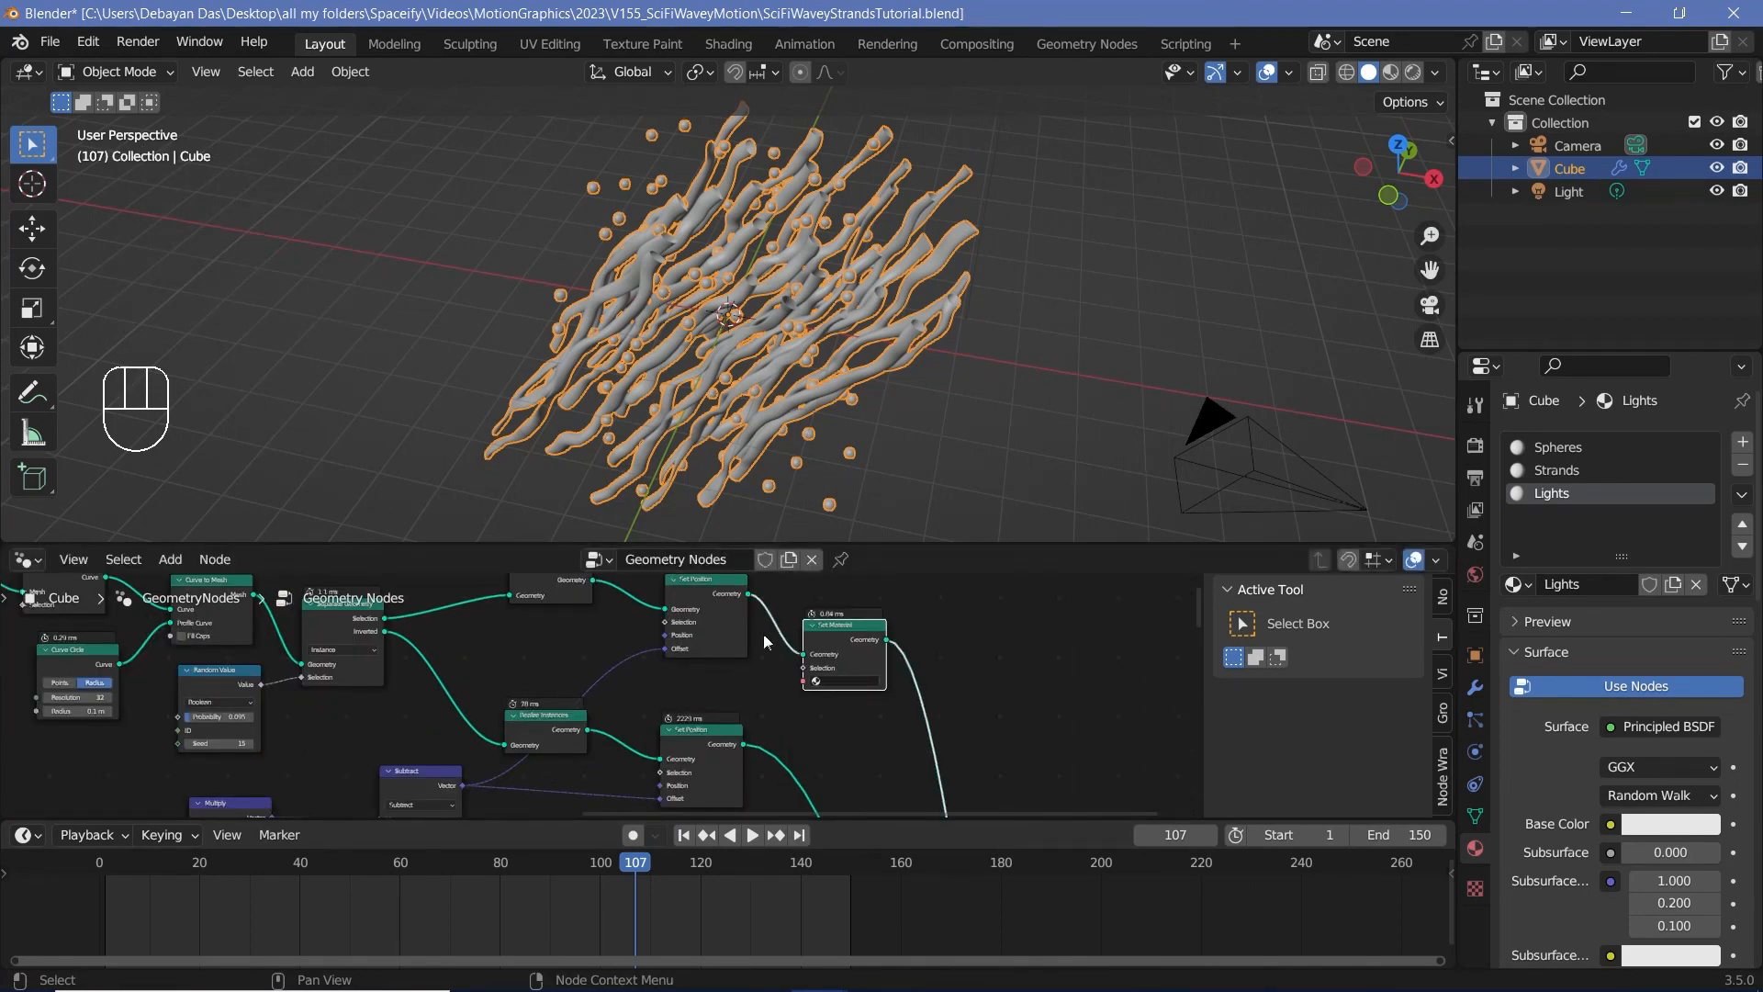
Step: Assign the Lights material in the Set Material node of the Selection branch
{"action": "left_click", "coordinate": [549, 595]}
{"action": "middle_click_drag", "start_coordinate": [548, 608], "coordinate": [616, 672]}
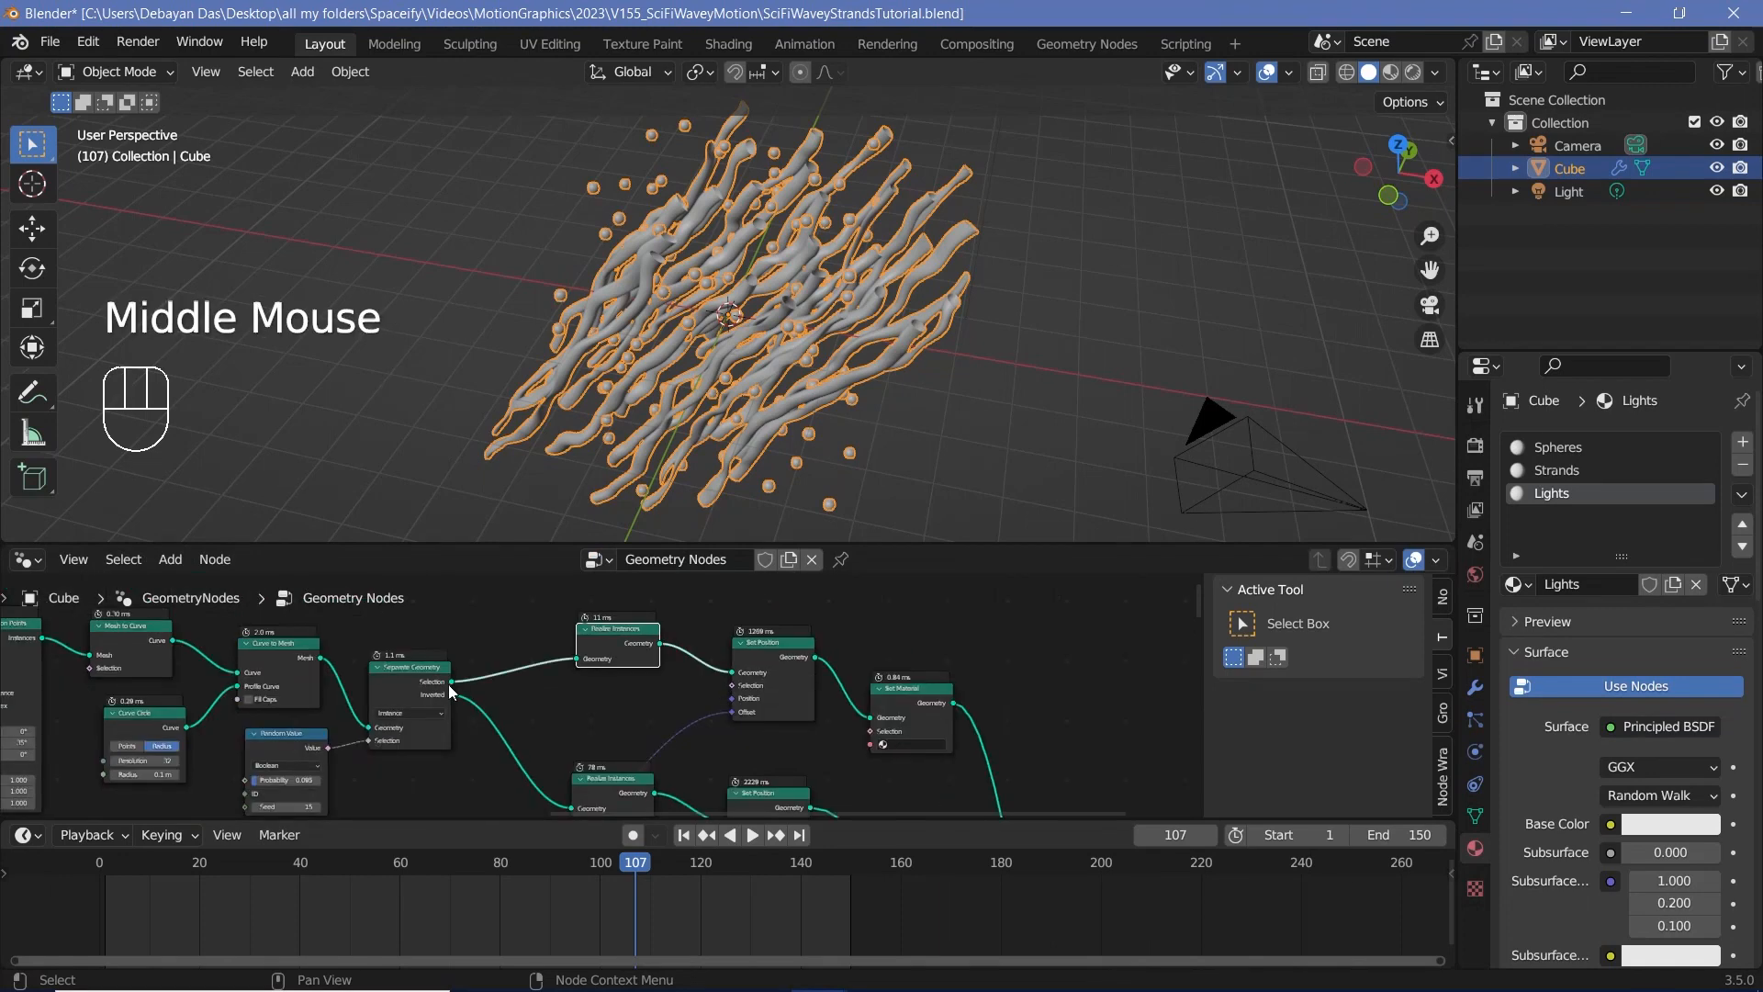
{"action": "scroll", "coordinate": [996, 741], "scroll_direction": "up", "scroll_amount": 3}
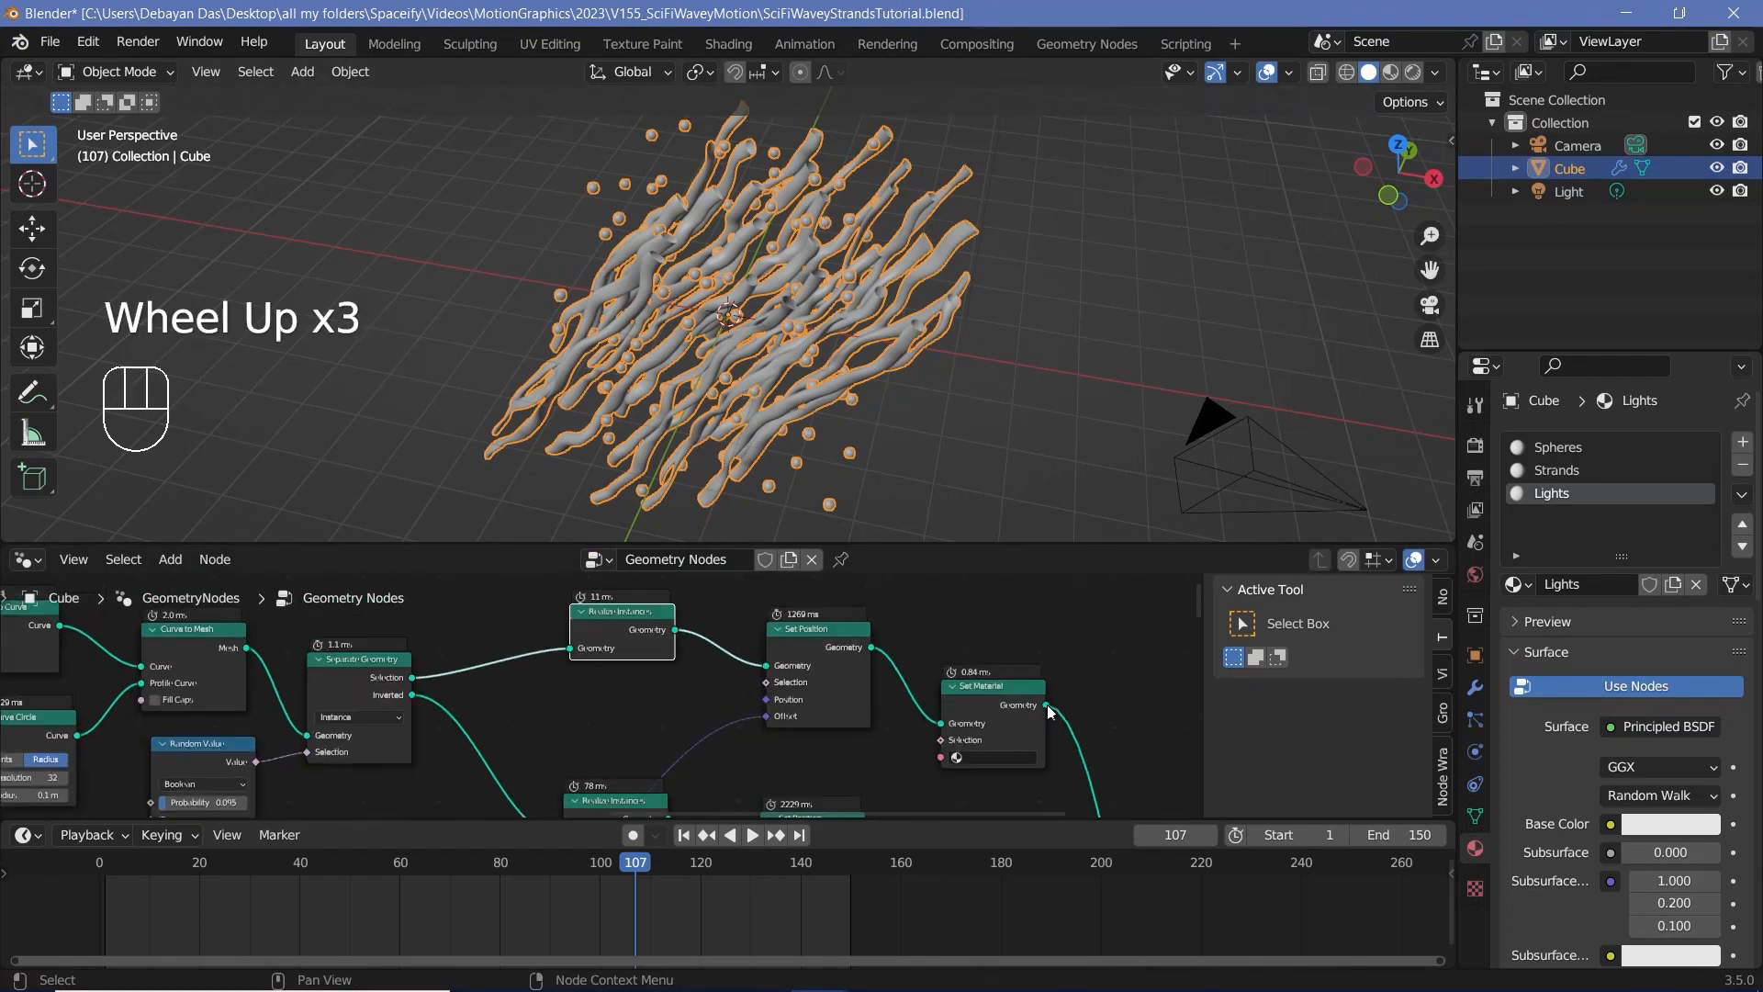
{"action": "middle_click_drag", "start_coordinate": [995, 741], "coordinate": [874, 676]}
{"action": "left_click", "coordinate": [877, 679]}
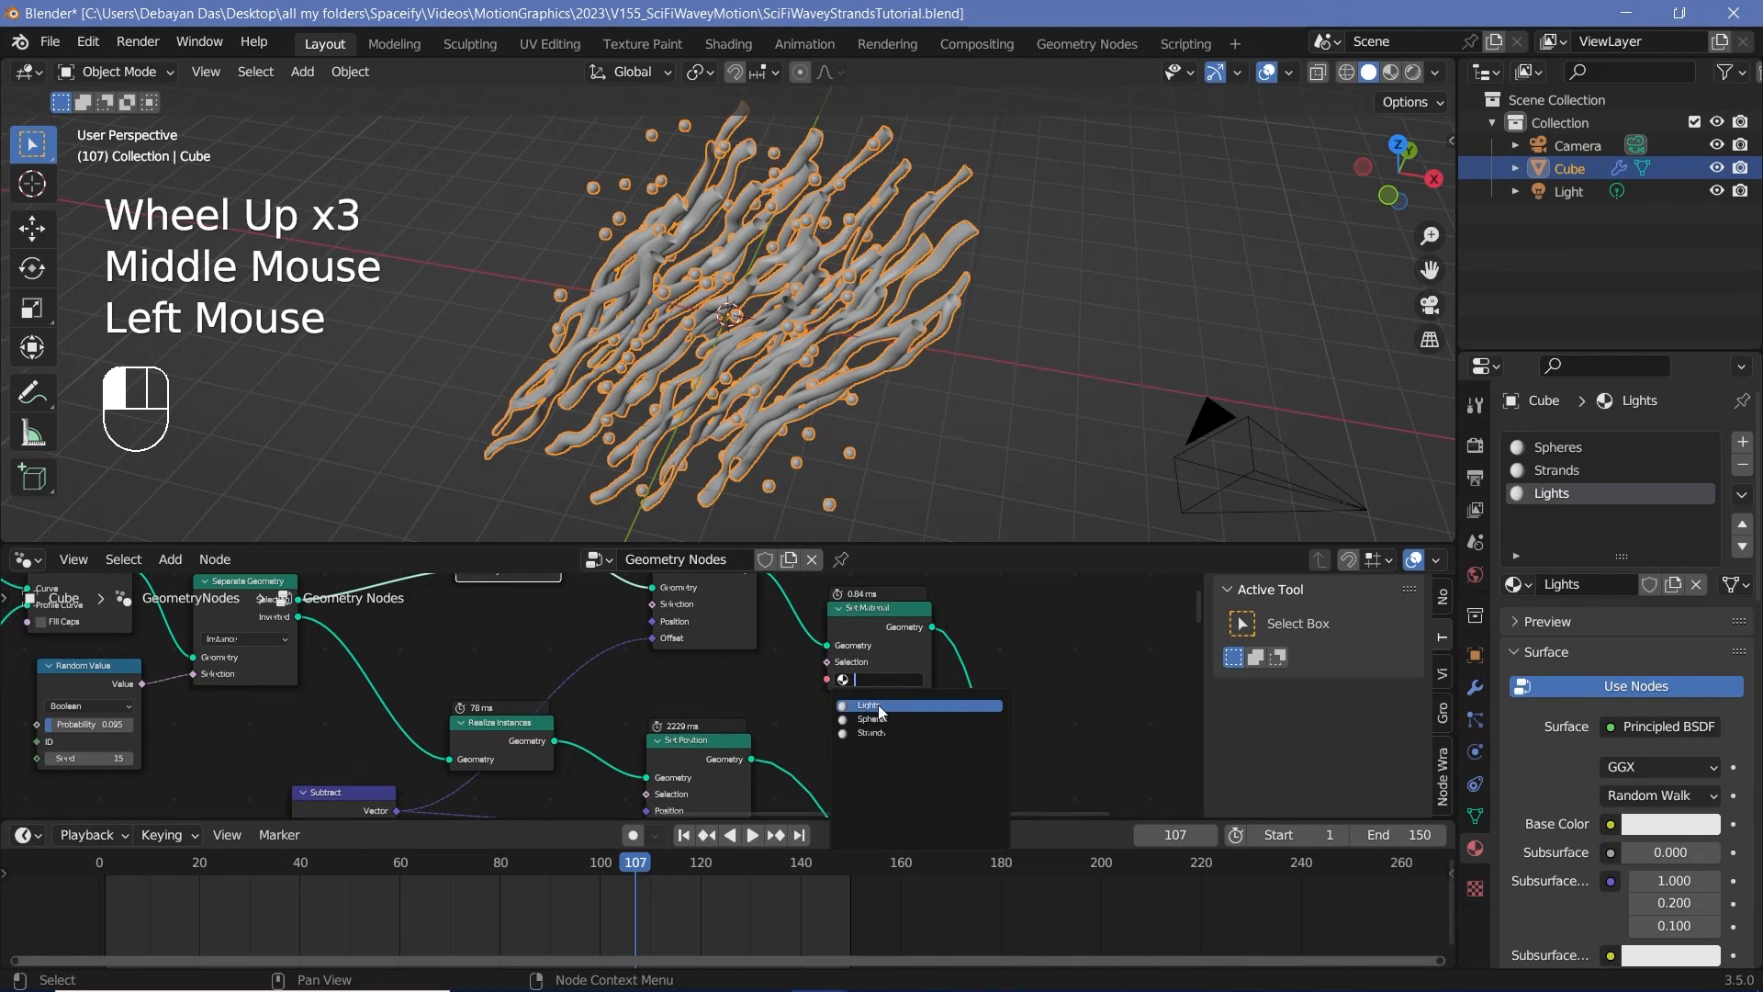
{"action": "left_click", "coordinate": [878, 704]}
Step: Duplicate the Set Material node onto the Inverted tube branch after its Set Position and assign the Strands material
{"action": "scroll", "coordinate": [806, 582], "scroll_direction": "down", "scroll_amount": 4}
{"action": "left_click", "coordinate": [816, 586]}
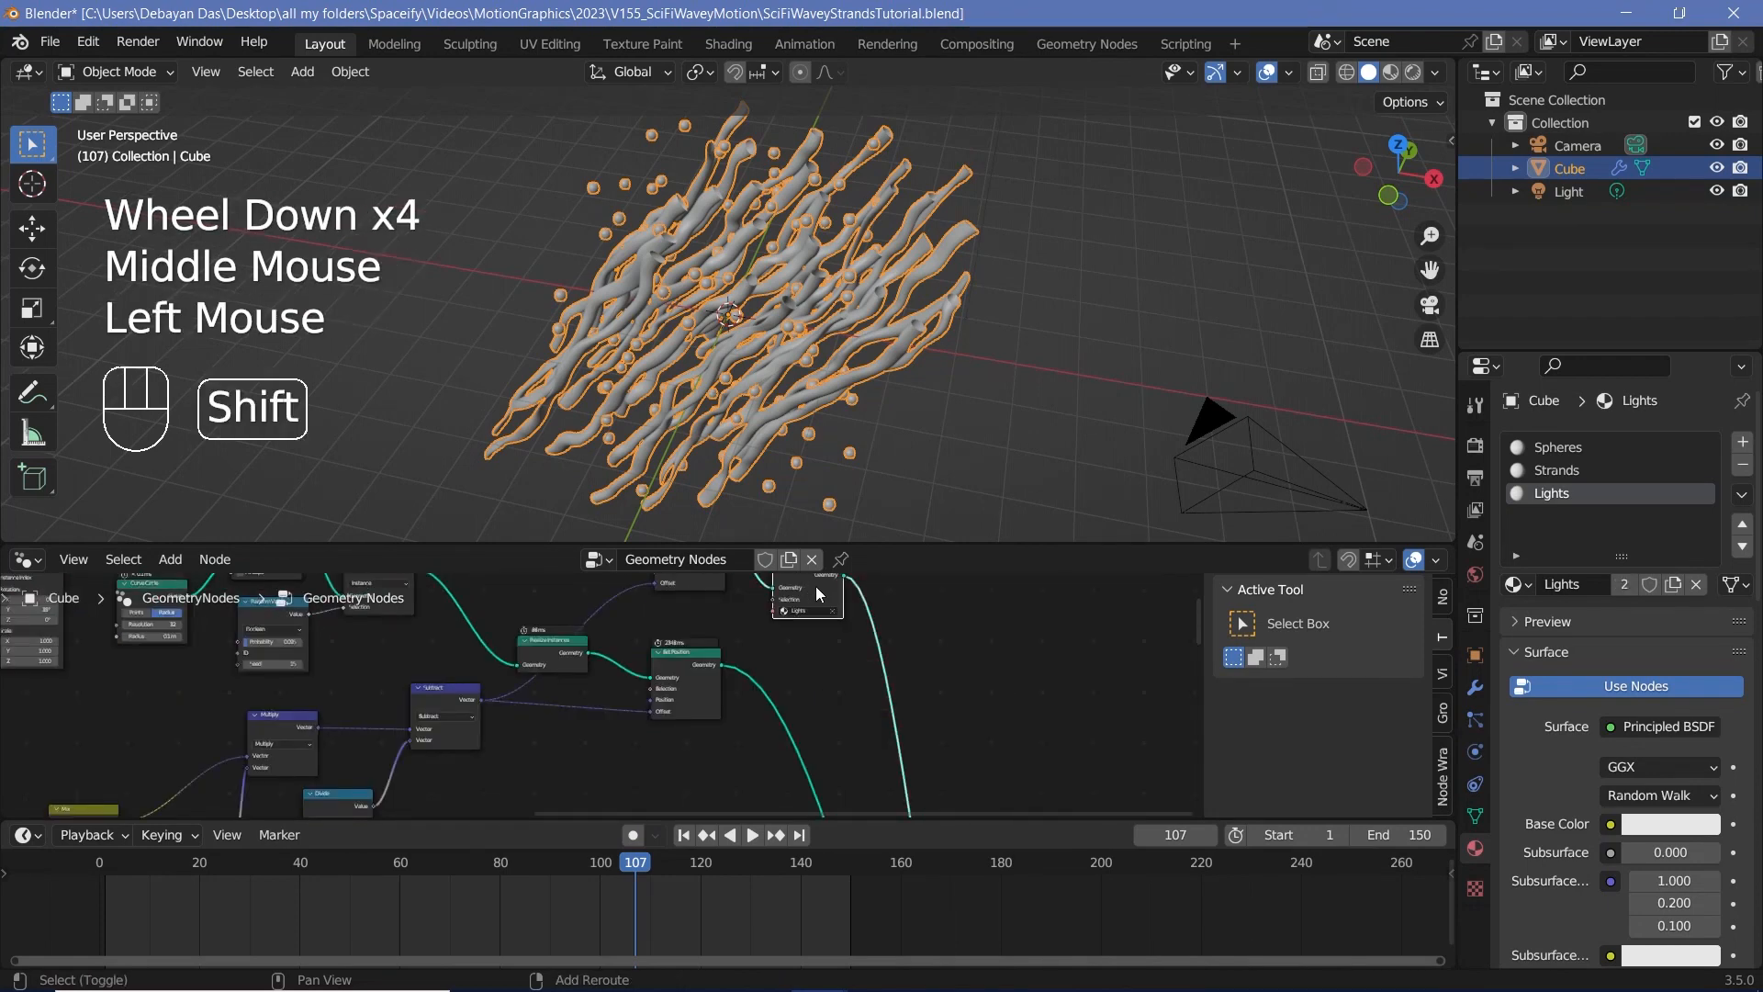
{"action": "key", "text": "shift+d"}
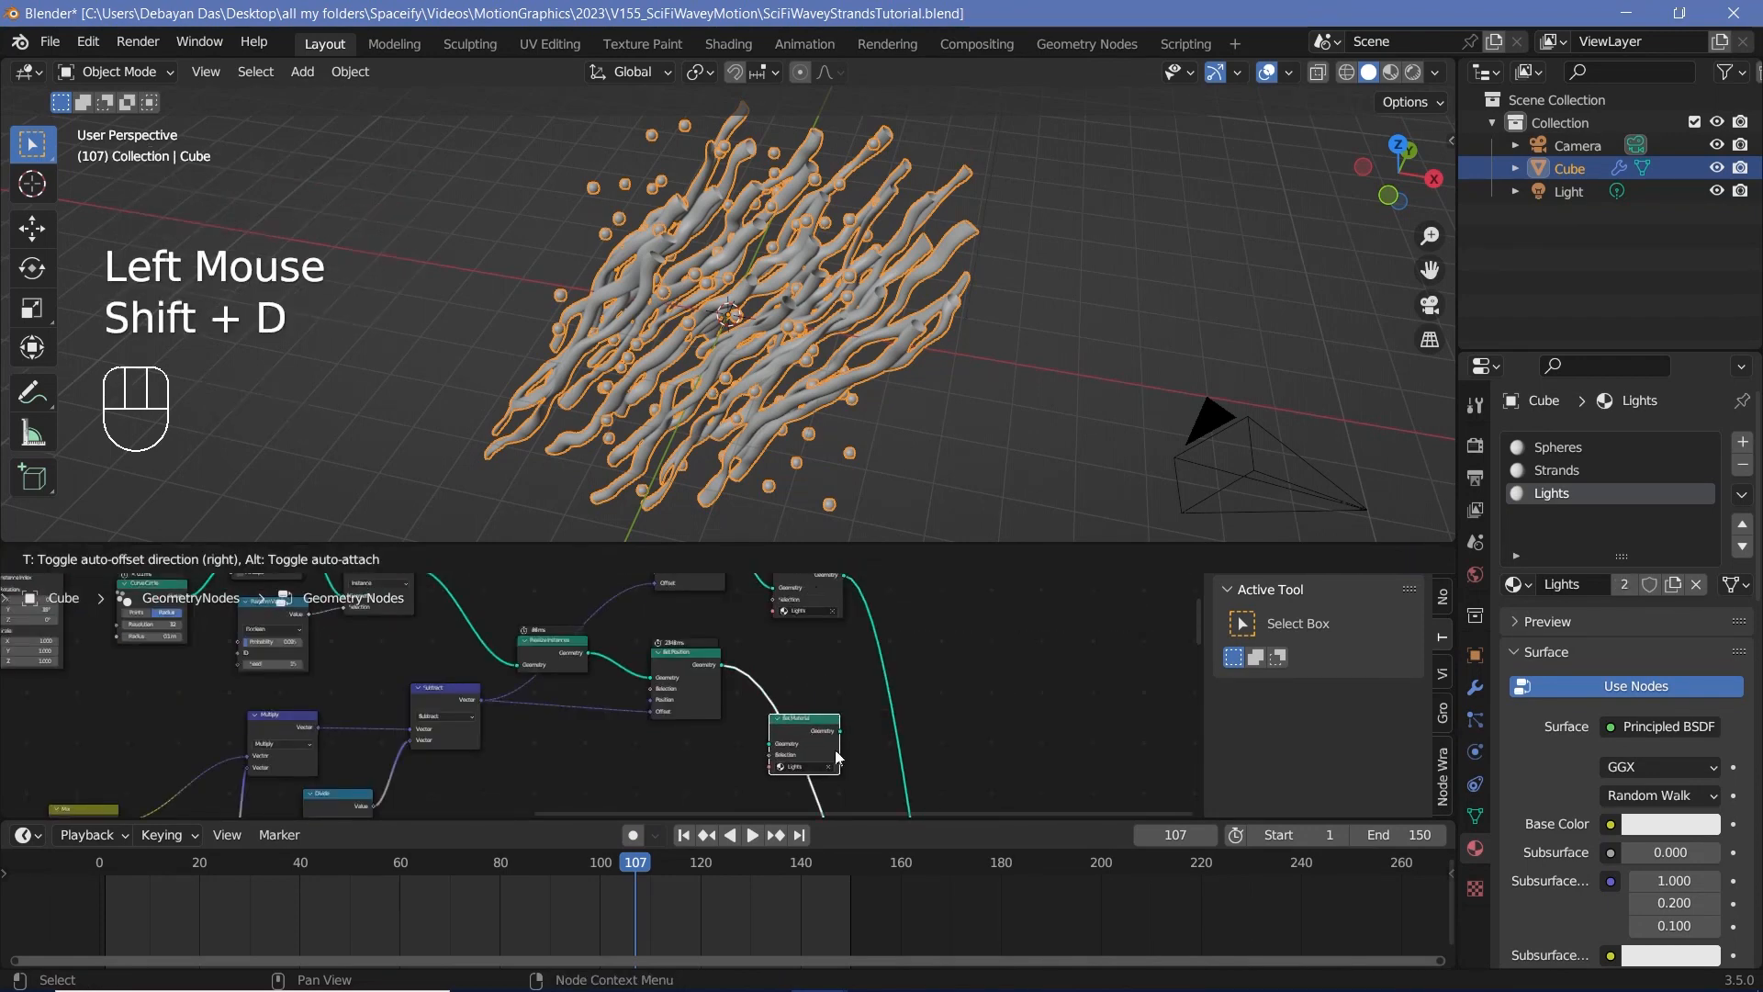
{"action": "middle_click_drag", "start_coordinate": [917, 602], "coordinate": [912, 657]}
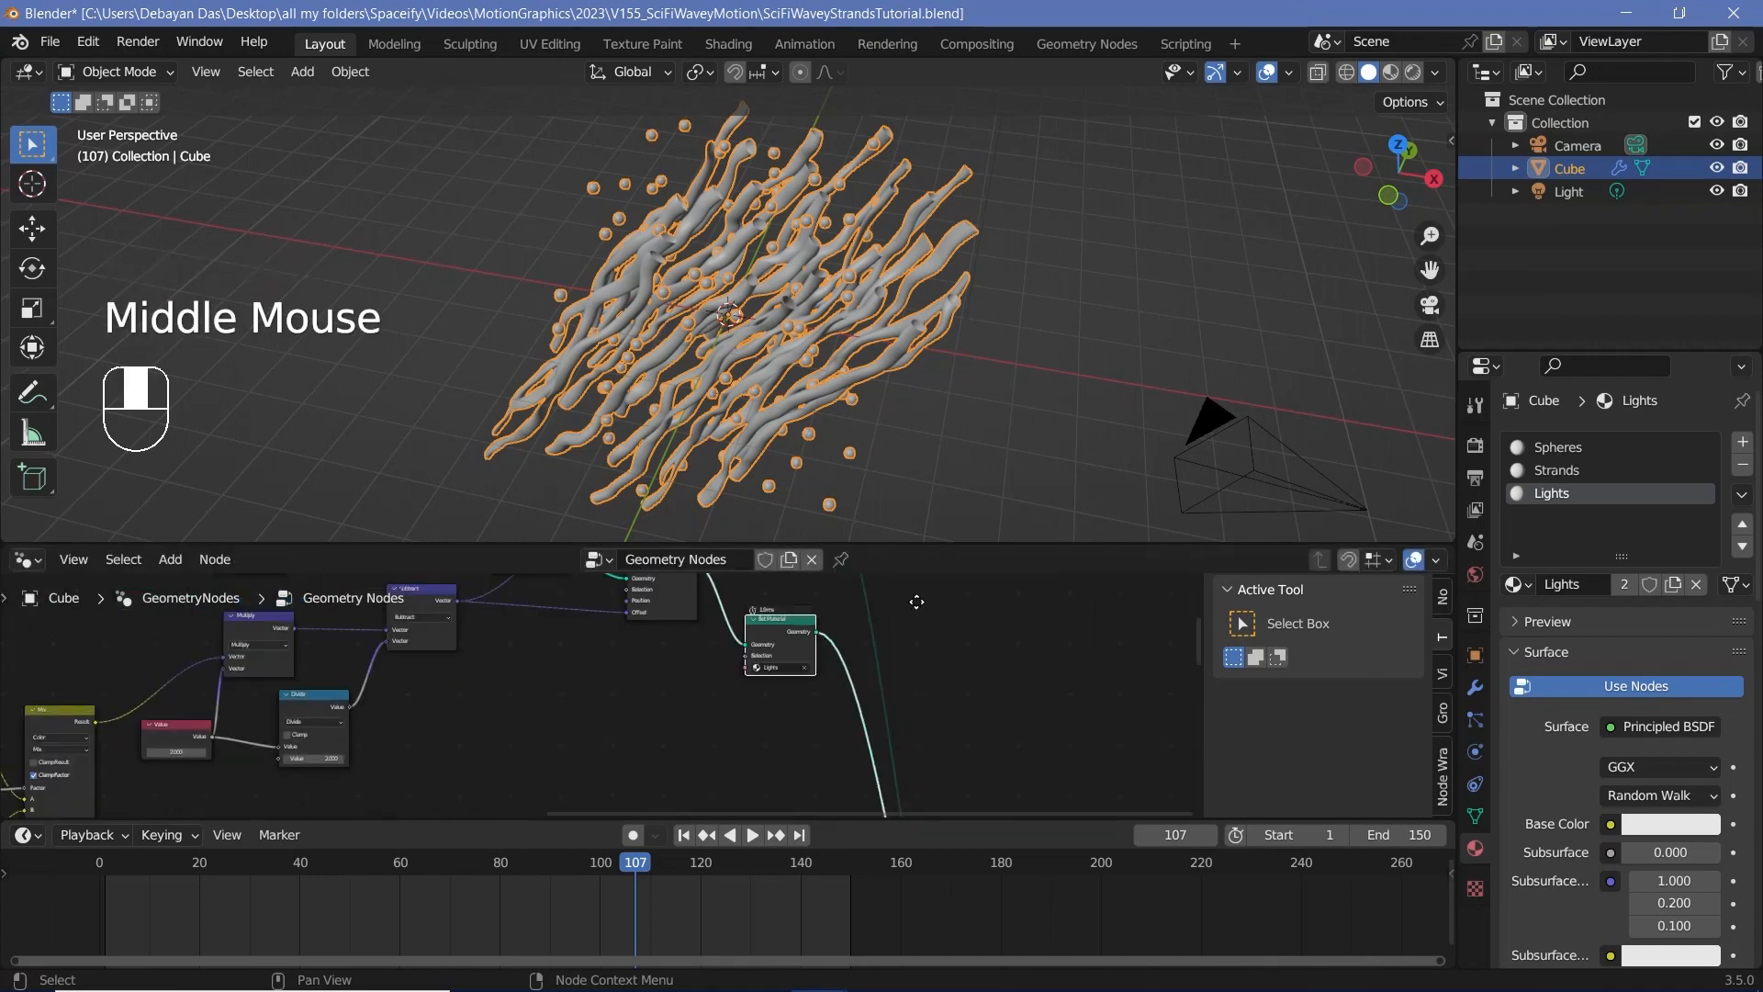
{"action": "scroll", "coordinate": [912, 658], "scroll_direction": "up", "scroll_amount": 3}
{"action": "left_click", "coordinate": [912, 657]}
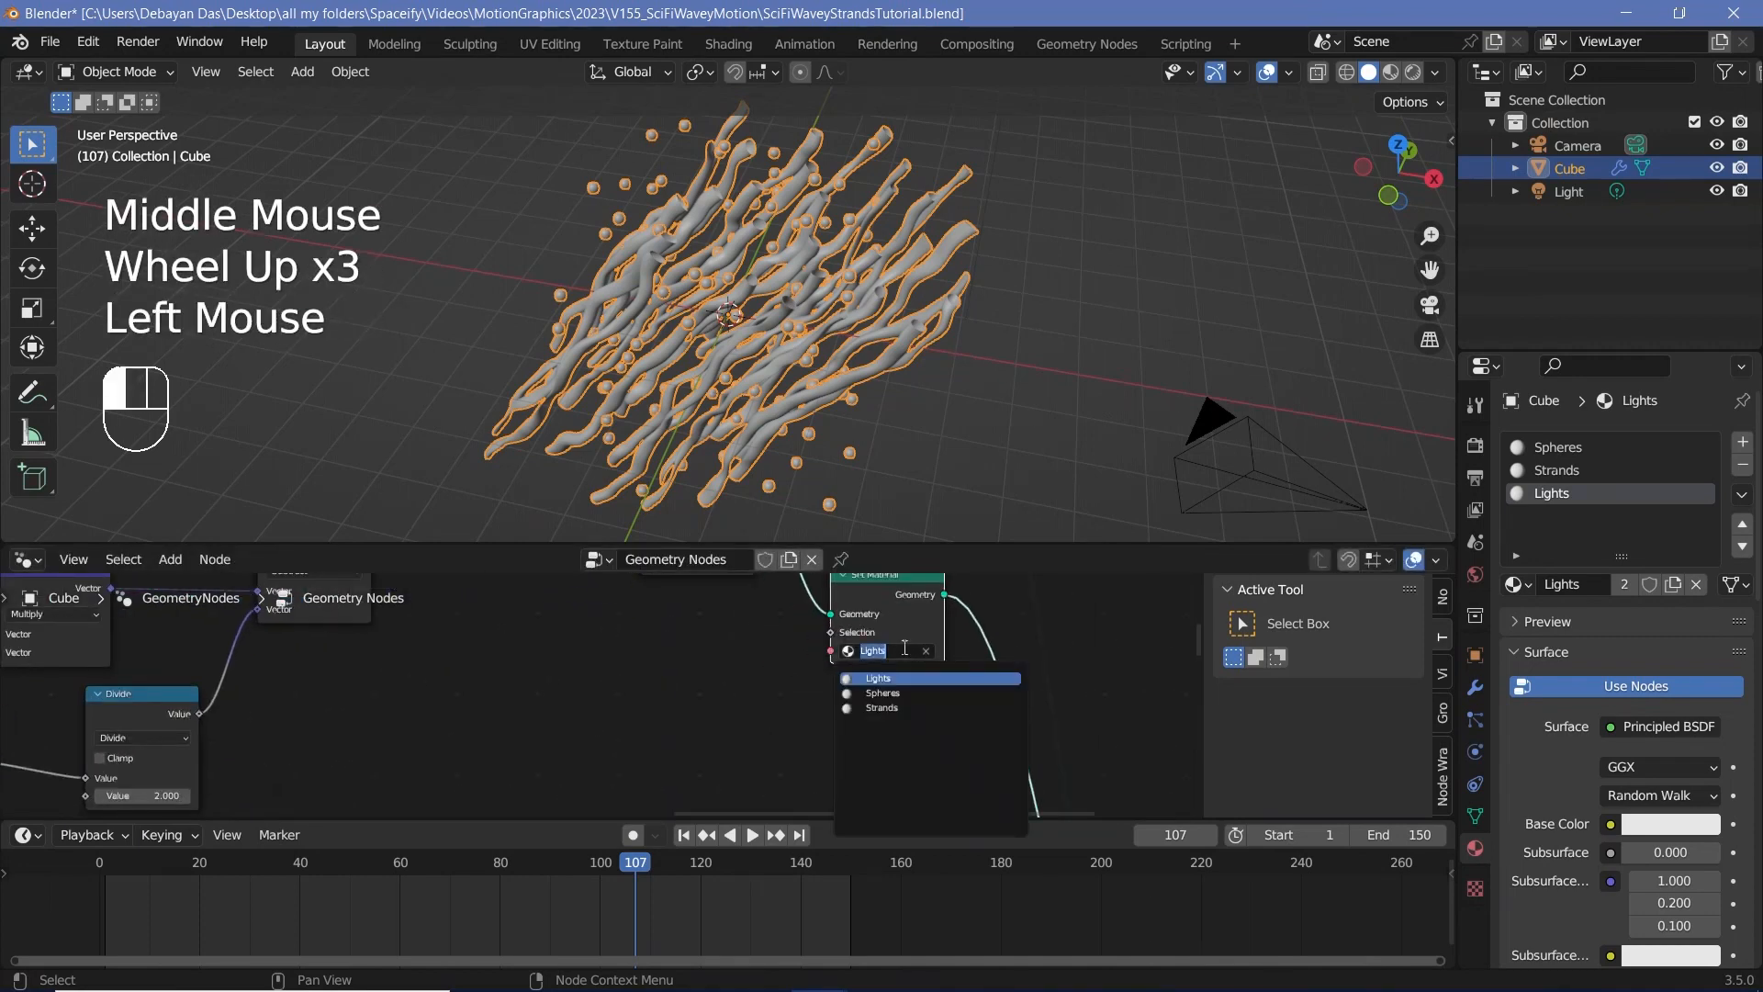
{"action": "left_click", "coordinate": [882, 707]}
Step: Duplicate the Set Material node onto the spheres' branch before Join Geometry and assign the Spheres material
{"action": "scroll", "coordinate": [881, 707], "scroll_direction": "down", "scroll_amount": 2}
{"action": "middle_click_drag", "start_coordinate": [881, 707], "coordinate": [913, 614]}
{"action": "scroll", "coordinate": [769, 690], "scroll_direction": "down", "scroll_amount": 6}
{"action": "middle_click_drag", "start_coordinate": [769, 690], "coordinate": [778, 644]}
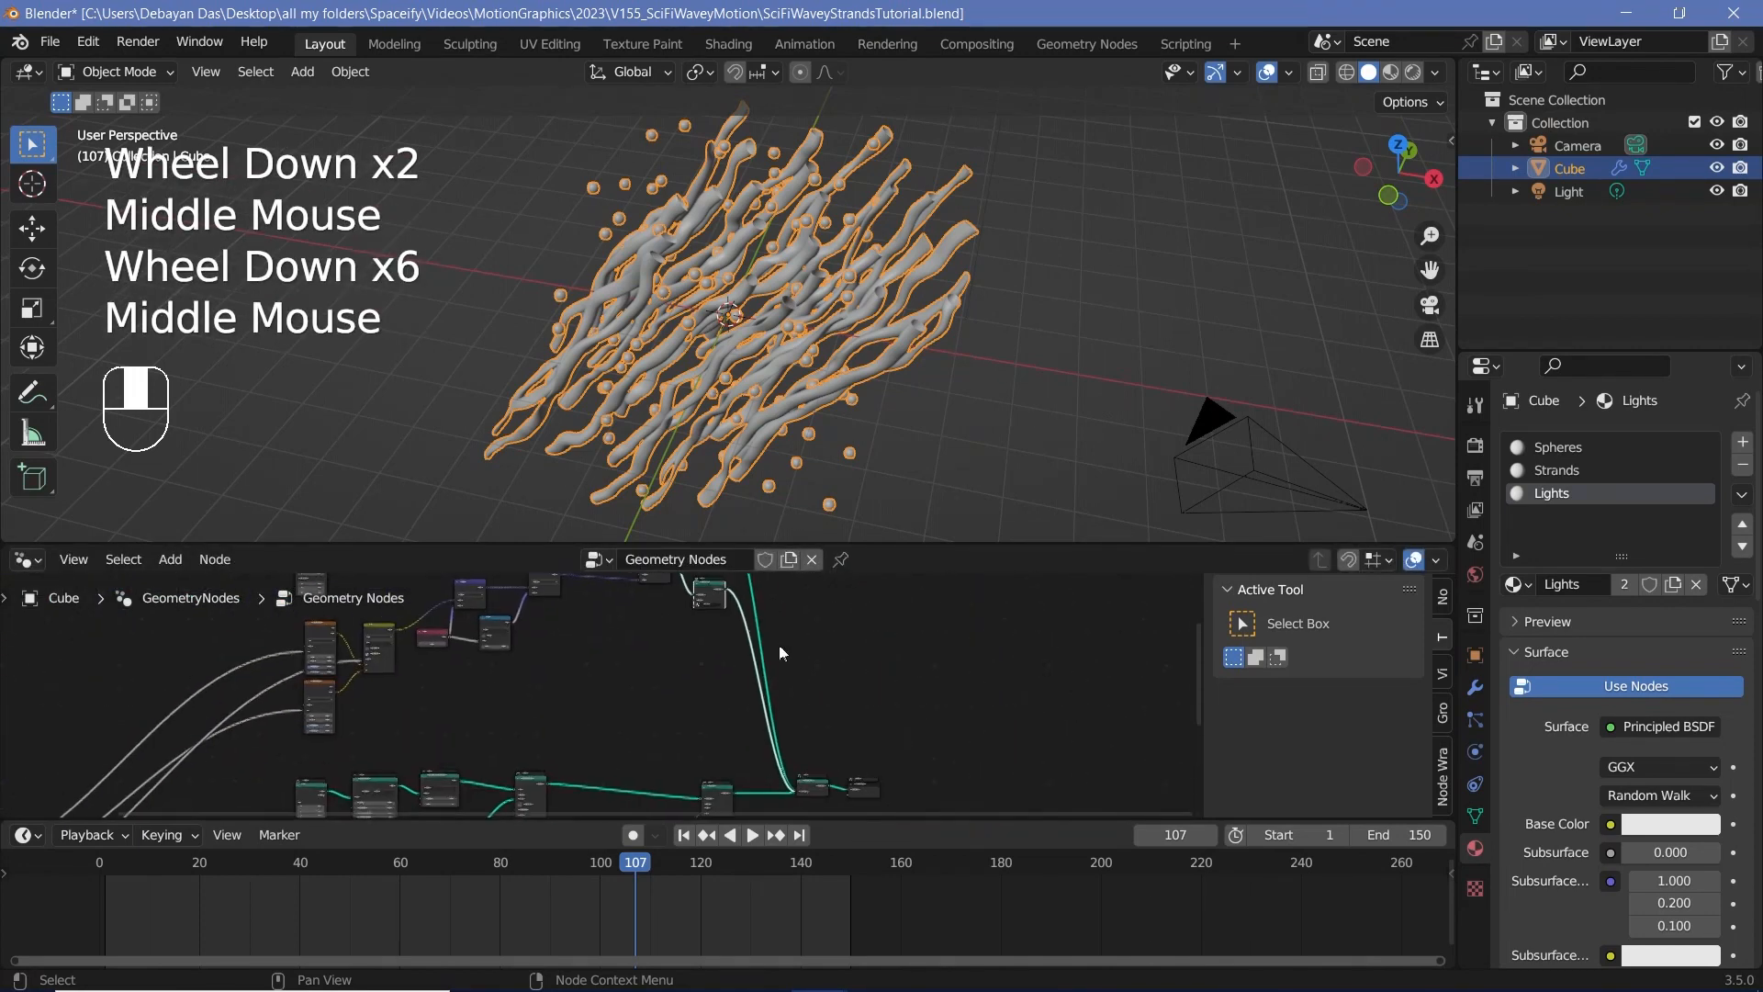
{"action": "left_click", "coordinate": [709, 595], "text": "shift"}
{"action": "key", "text": "shift+d"}
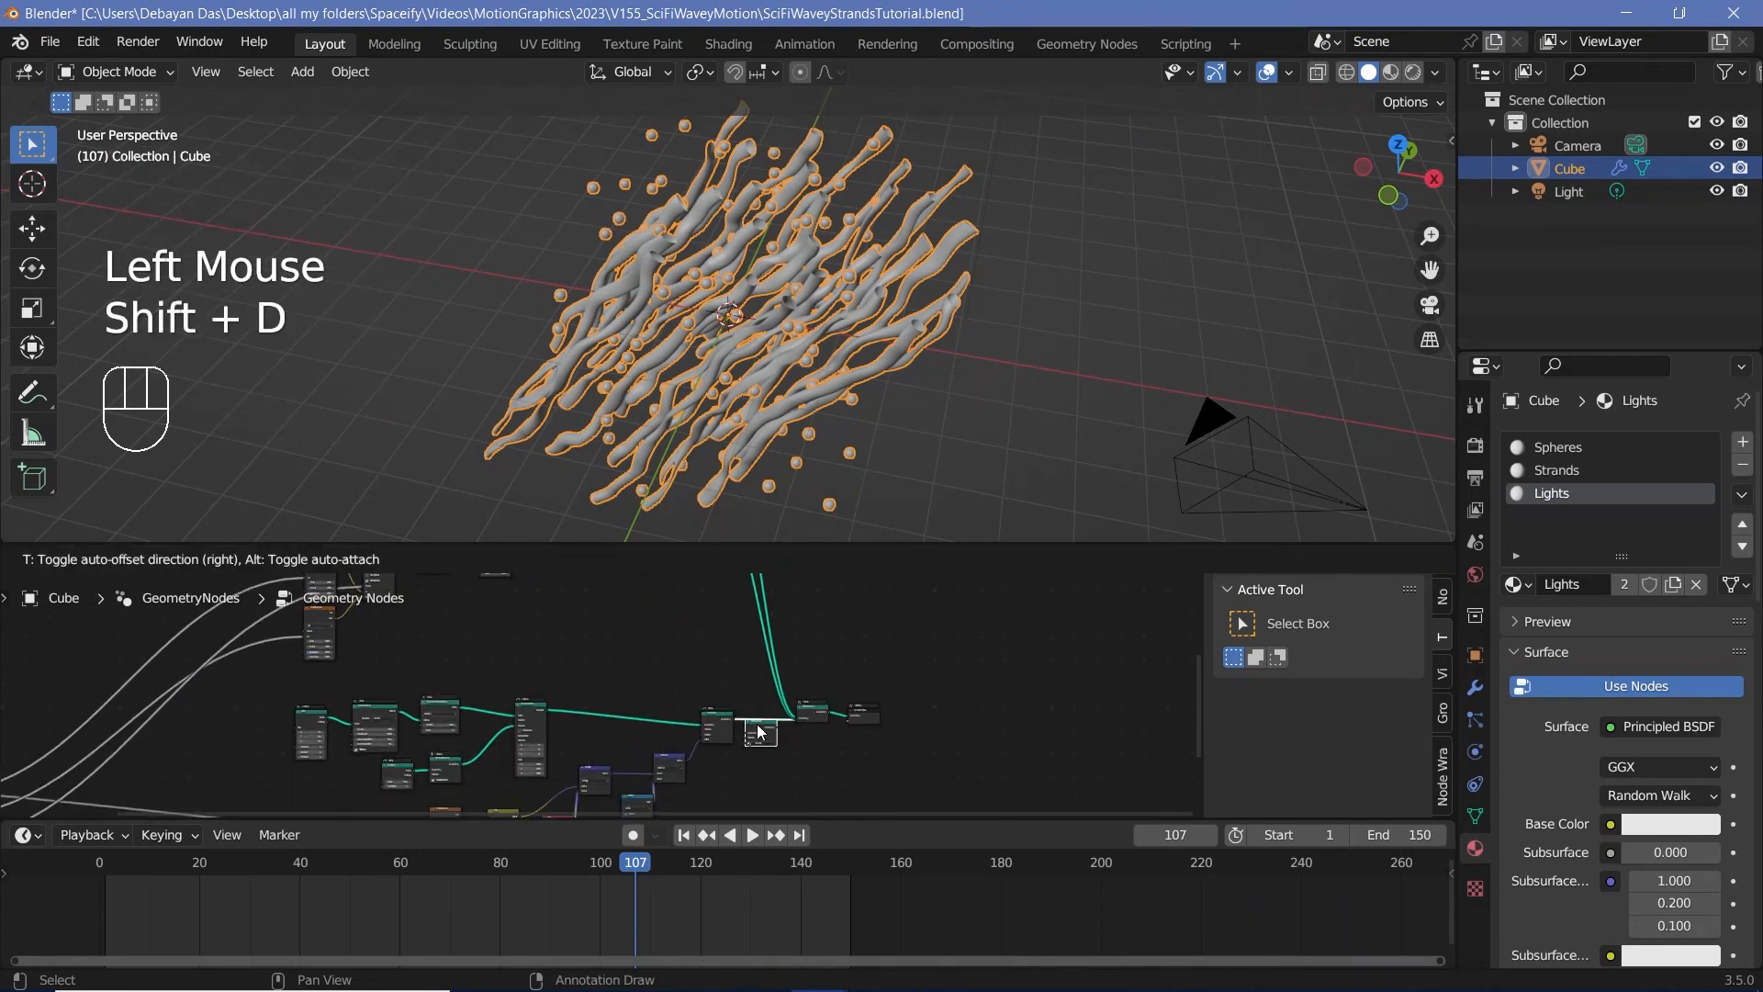
{"action": "left_click", "coordinate": [759, 732]}
{"action": "scroll", "coordinate": [758, 732], "scroll_direction": "up", "scroll_amount": 6}
{"action": "middle_click_drag", "start_coordinate": [758, 732], "coordinate": [555, 632]}
{"action": "scroll", "coordinate": [724, 674], "scroll_direction": "up", "scroll_amount": 2}
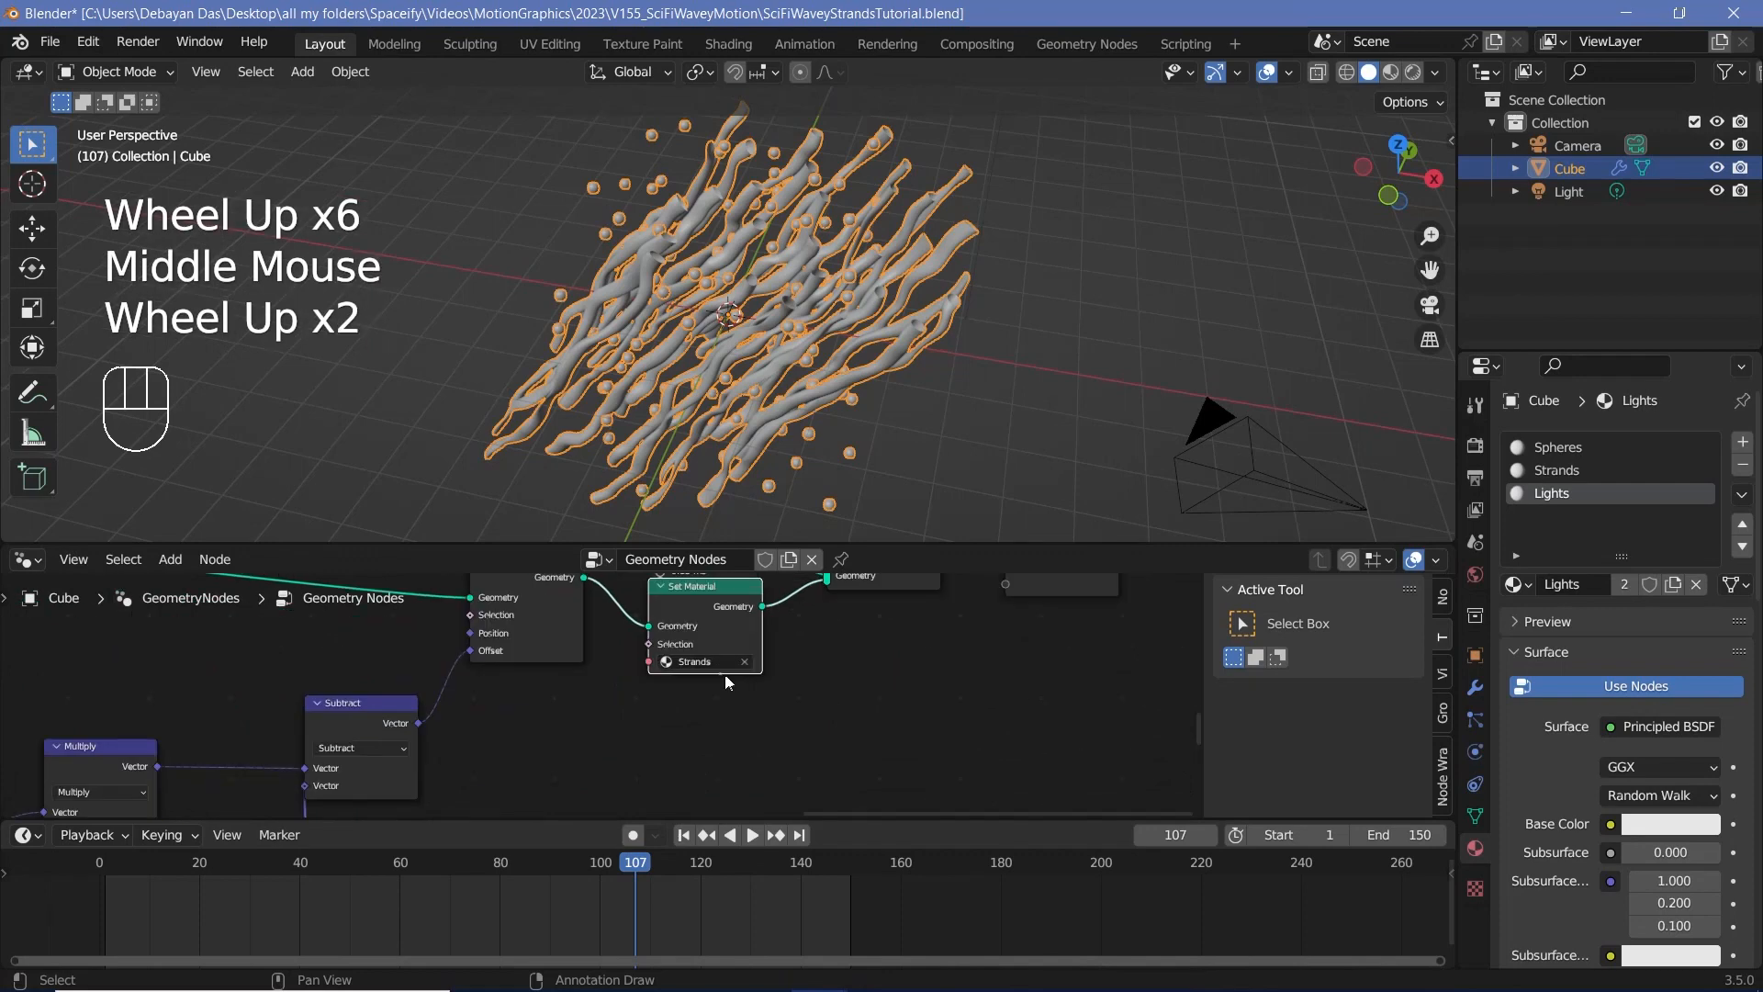
{"action": "left_click", "coordinate": [701, 663]}
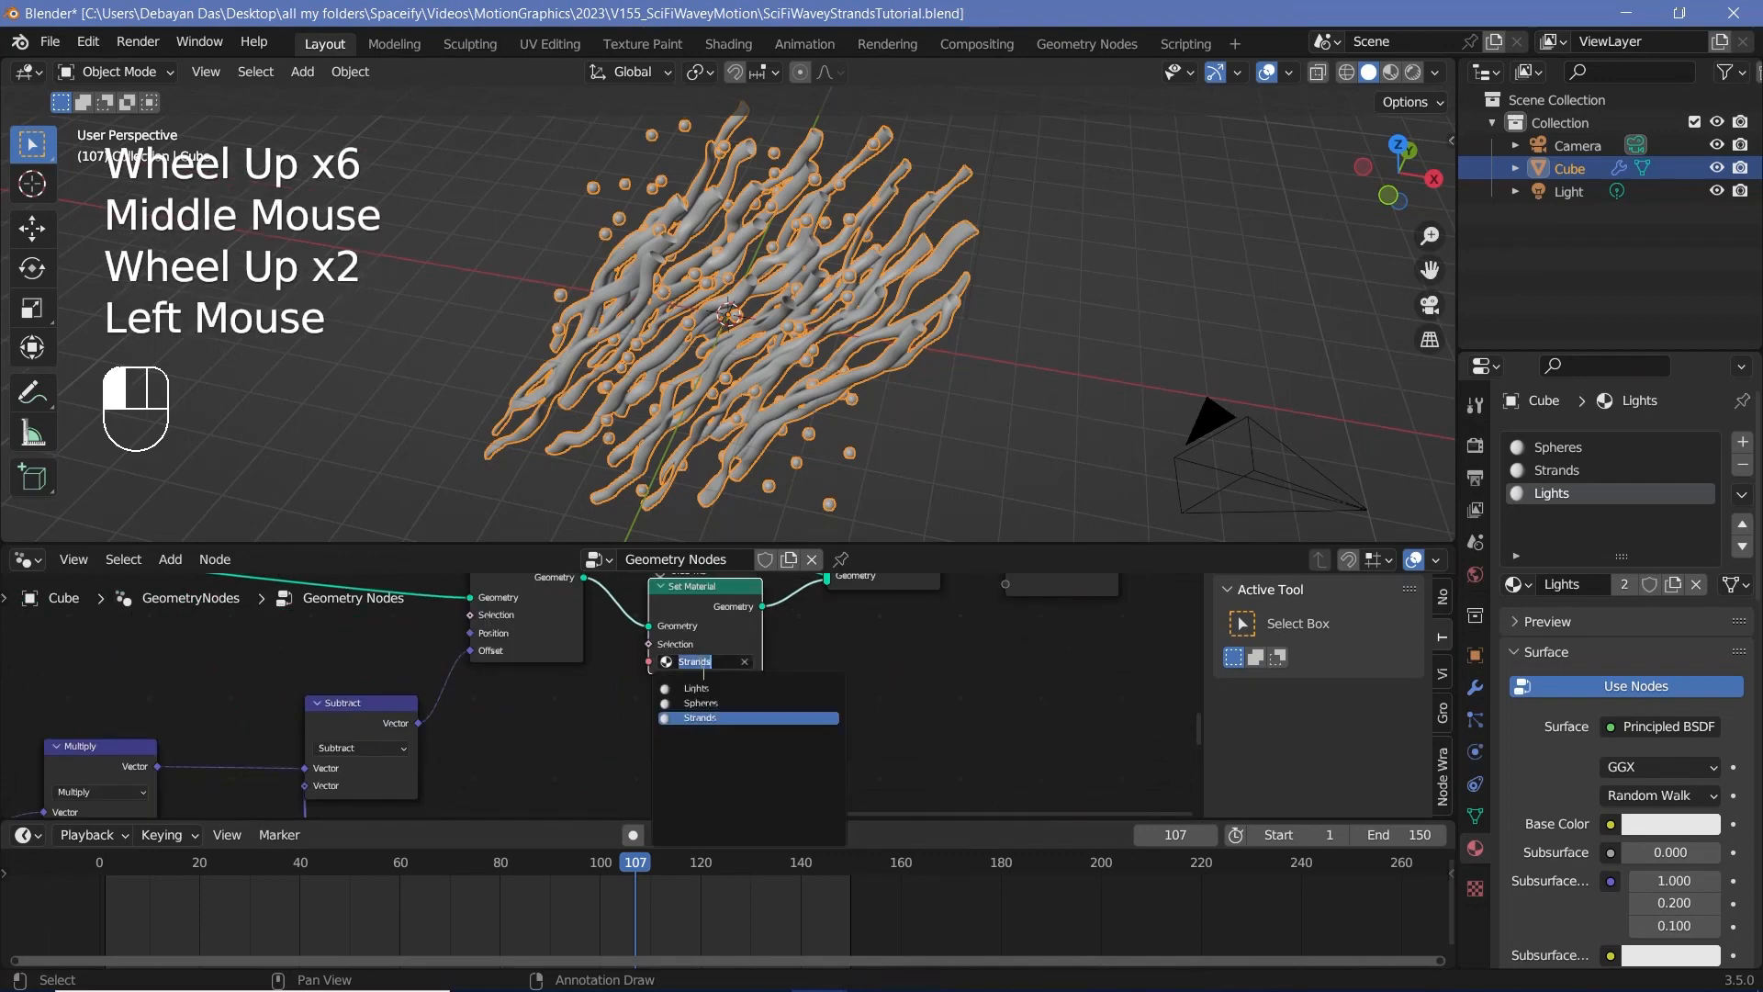
{"action": "left_click", "coordinate": [685, 702]}
Step: Move the Random Value and Separate Geometry nodes away from the Curve to Mesh node to leave a gap in the tube chain
{"action": "scroll", "coordinate": [690, 703], "scroll_direction": "down", "scroll_amount": 9}
{"action": "middle_click_drag", "start_coordinate": [691, 703], "coordinate": [746, 696]}
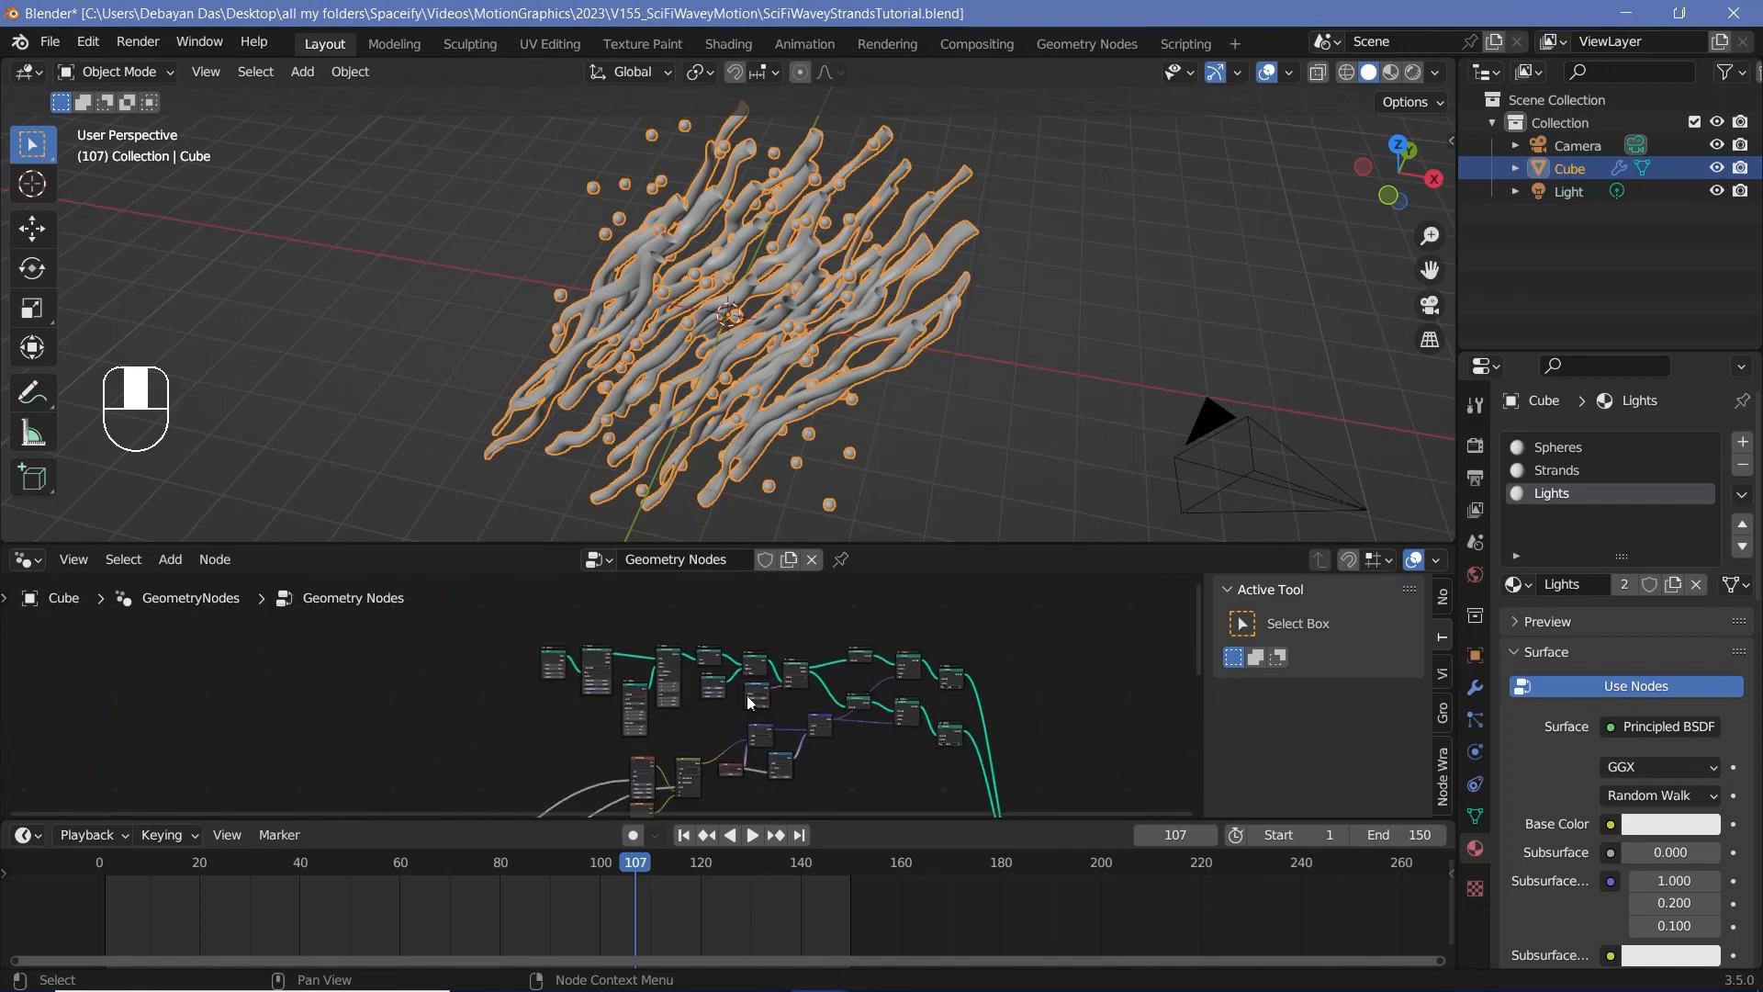
{"action": "scroll", "coordinate": [703, 613], "scroll_direction": "up", "scroll_amount": 3}
{"action": "middle_click_drag", "start_coordinate": [703, 613], "coordinate": [657, 630]}
{"action": "left_click_drag", "start_coordinate": [437, 612], "coordinate": [763, 670]}
{"action": "mouse_move", "coordinate": [763, 669]}
{"action": "middle_mouse_down"}
{"action": "mouse_move", "coordinate": [824, 693]}
{"action": "mouse_move", "coordinate": [818, 661]}
{"action": "mouse_move", "coordinate": [776, 660]}
{"action": "middle_mouse_up"}
{"action": "scroll", "coordinate": [827, 692], "scroll_direction": "up", "scroll_amount": 5}
{"action": "scroll", "coordinate": [777, 659], "scroll_direction": "up", "scroll_amount": 1}
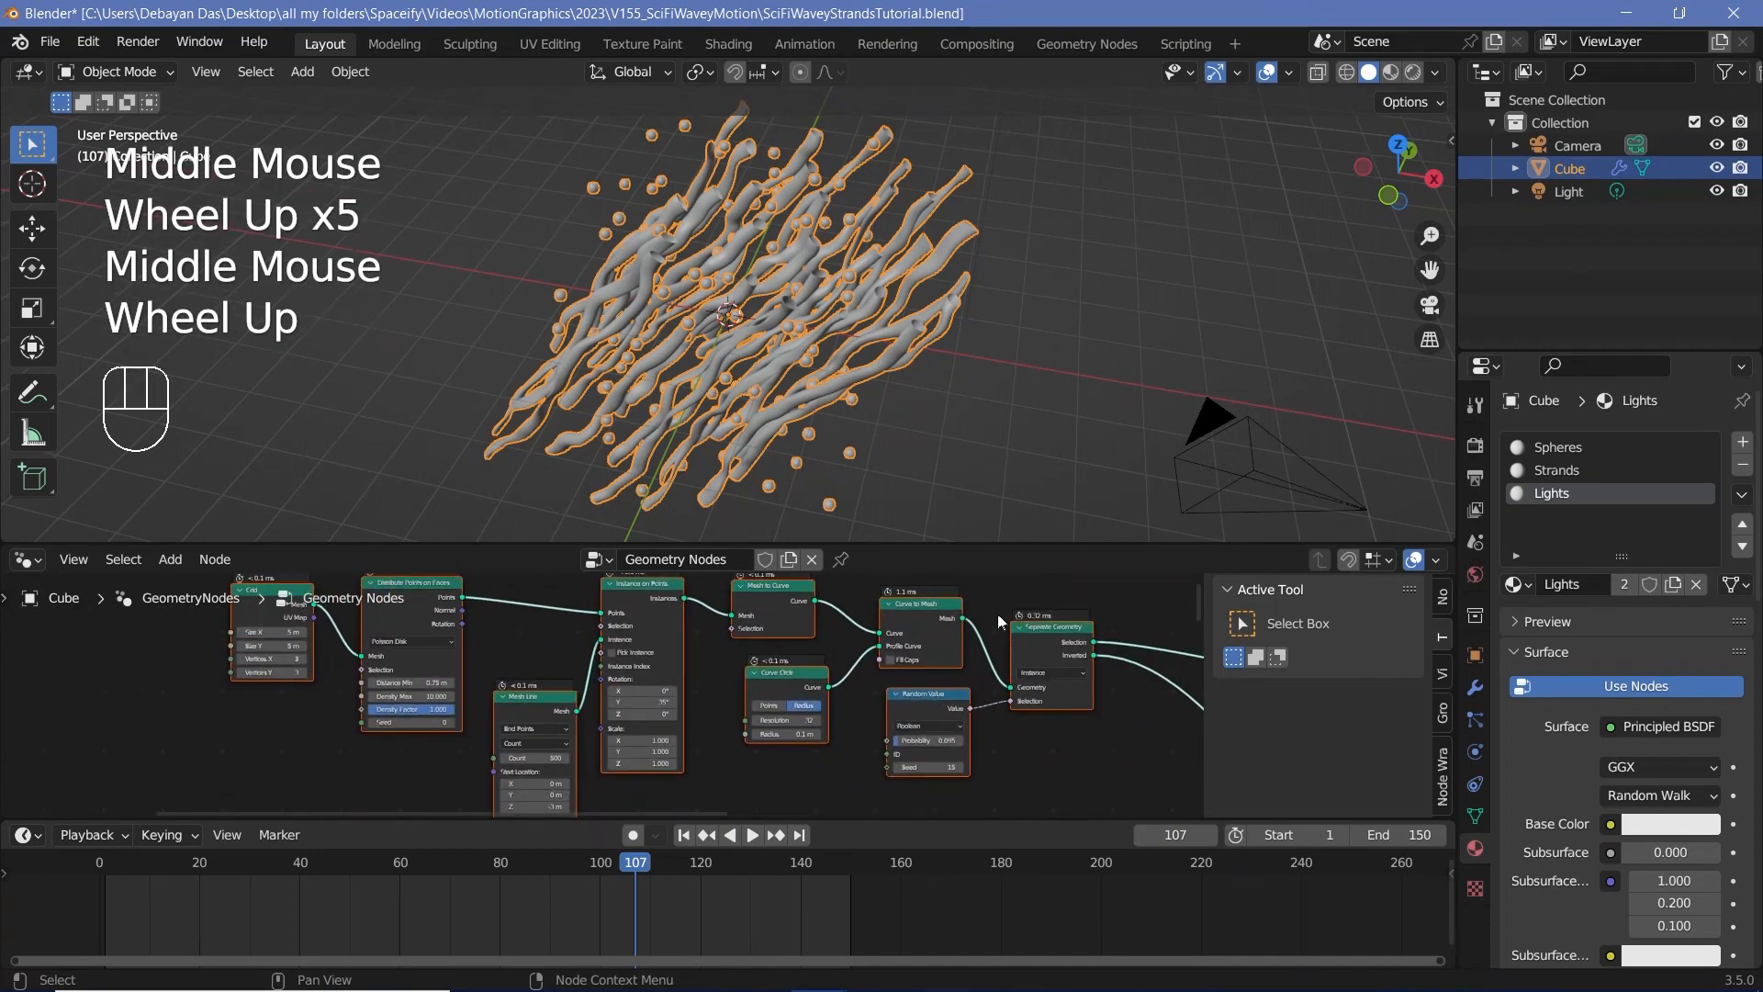
{"action": "double_click", "coordinate": [869, 698]}
{"action": "left_click", "coordinate": [957, 650], "text": "shift"}
{"action": "left_click_drag", "start_coordinate": [957, 650], "coordinate": [1131, 695]}
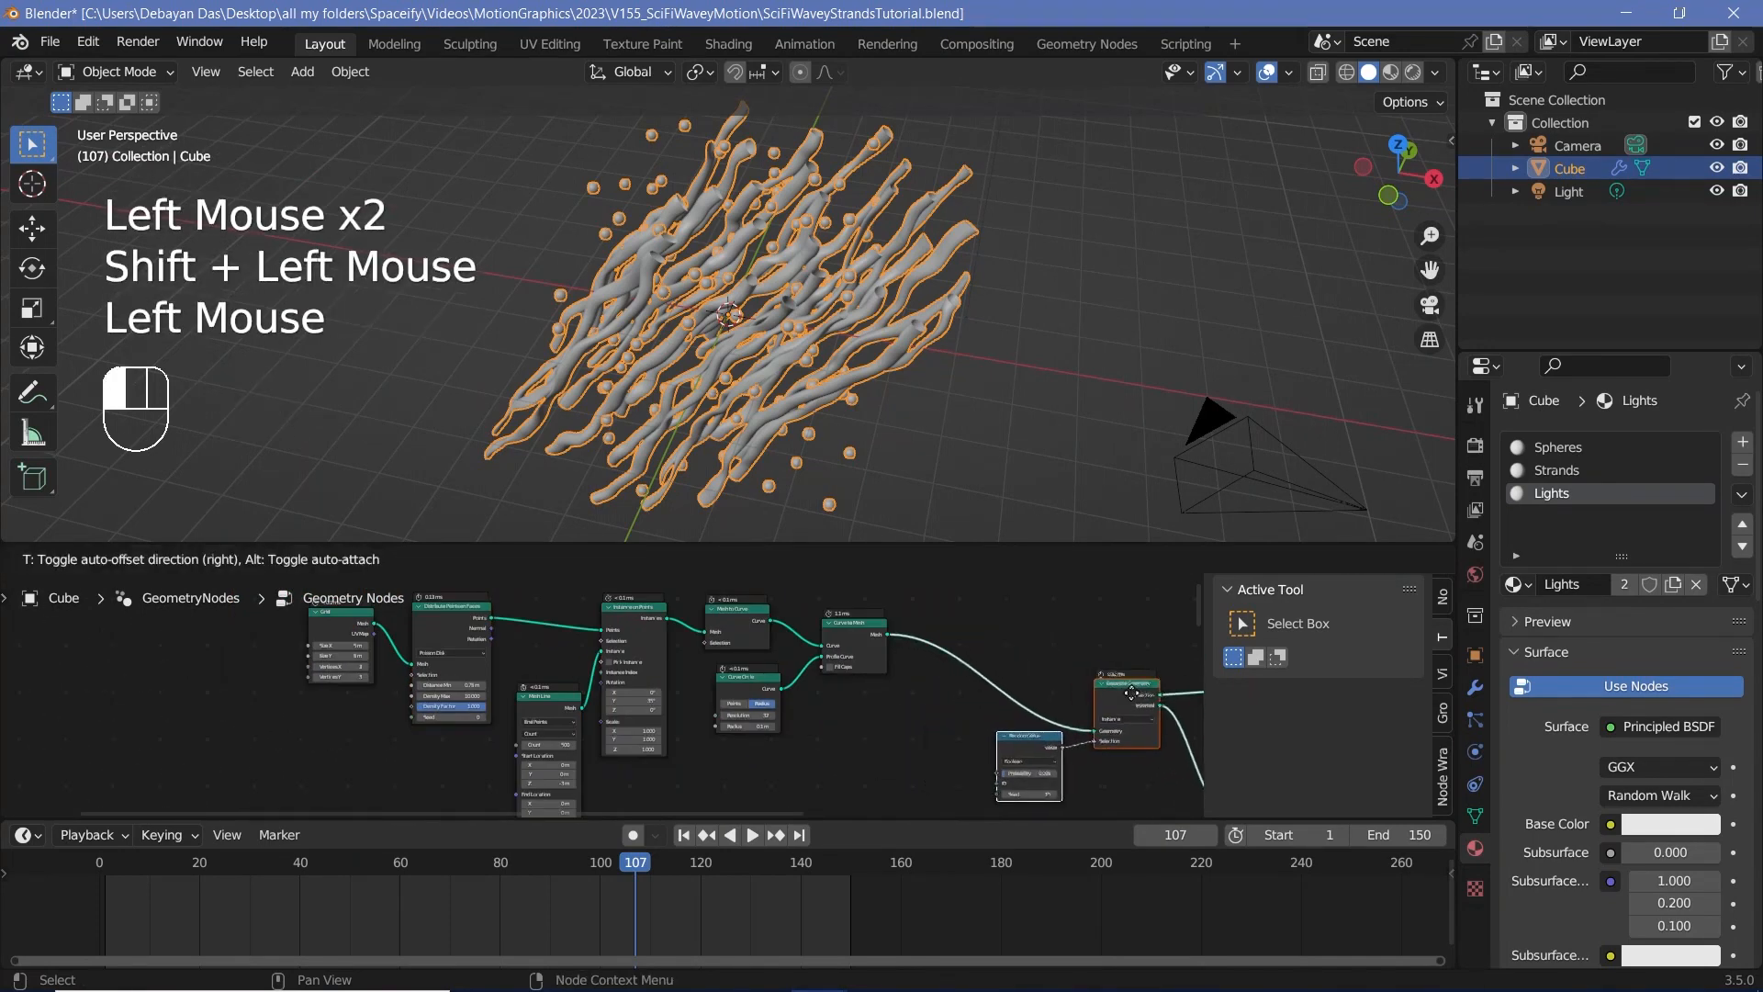
Step: Frame the tube-building nodes from the start of the chain through Curve to Mesh and label the frame "Strand Creator"
{"action": "scroll", "coordinate": [769, 696], "scroll_direction": "down", "scroll_amount": 2}
{"action": "left_click", "coordinate": [358, 610]}
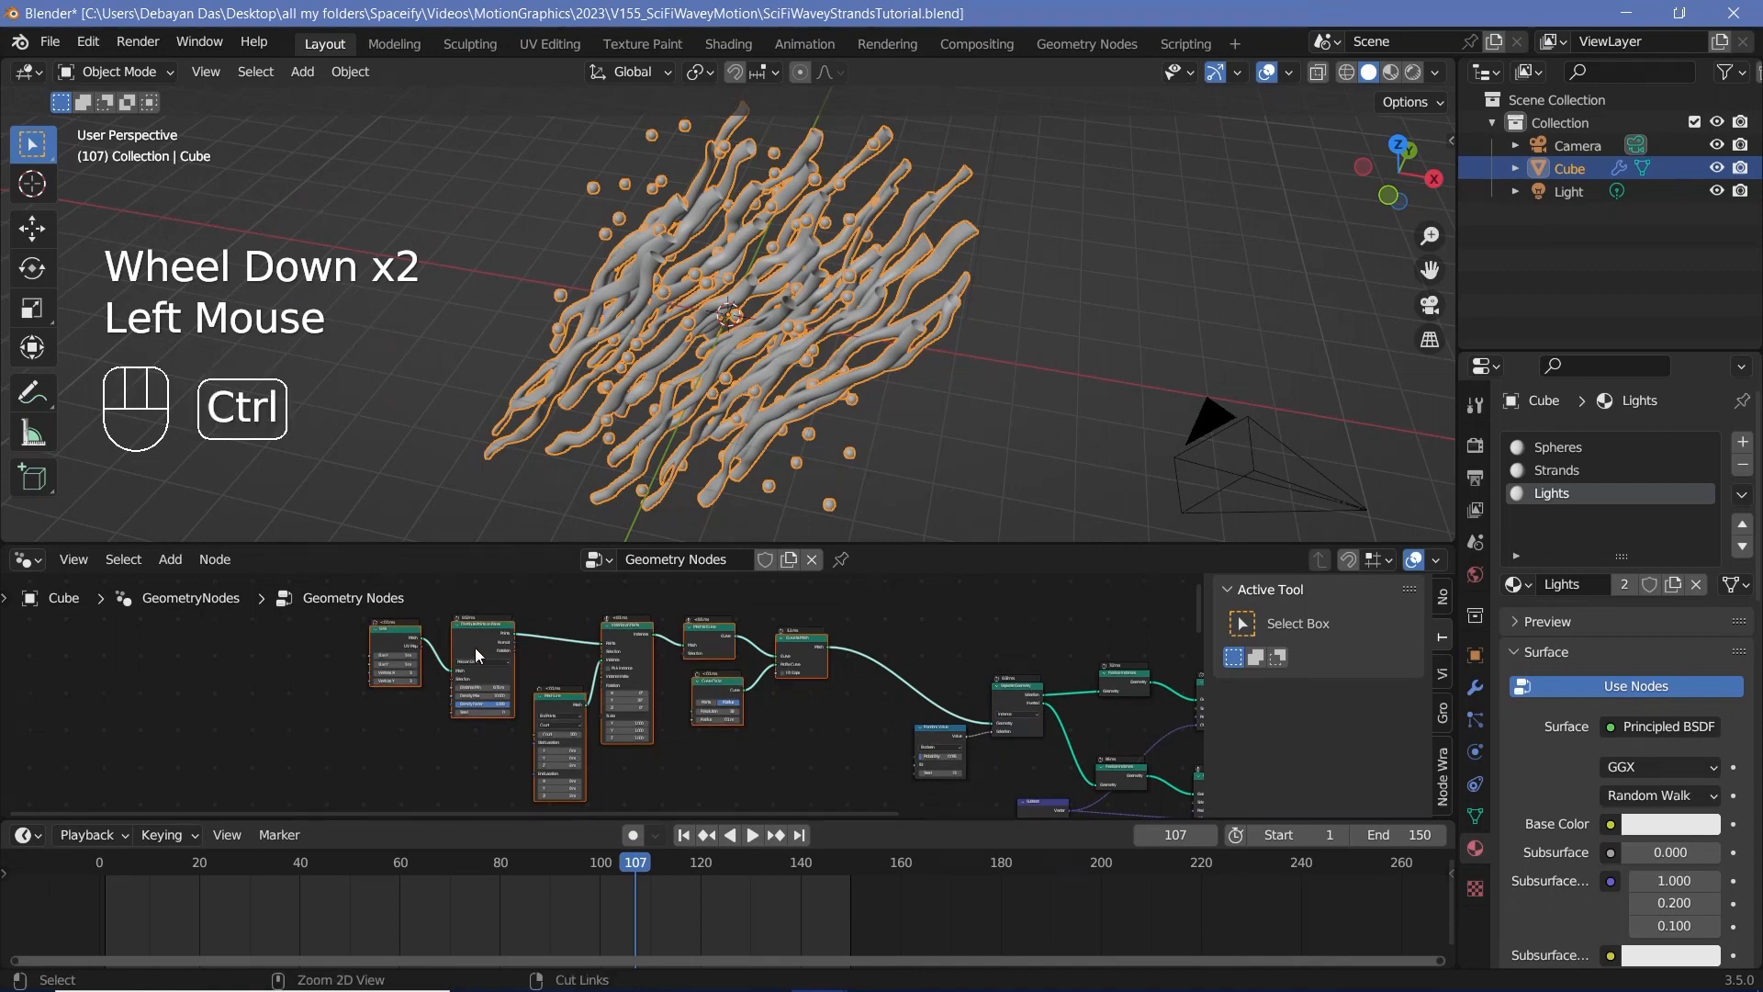
{"action": "key", "text": "ctrl+j"}
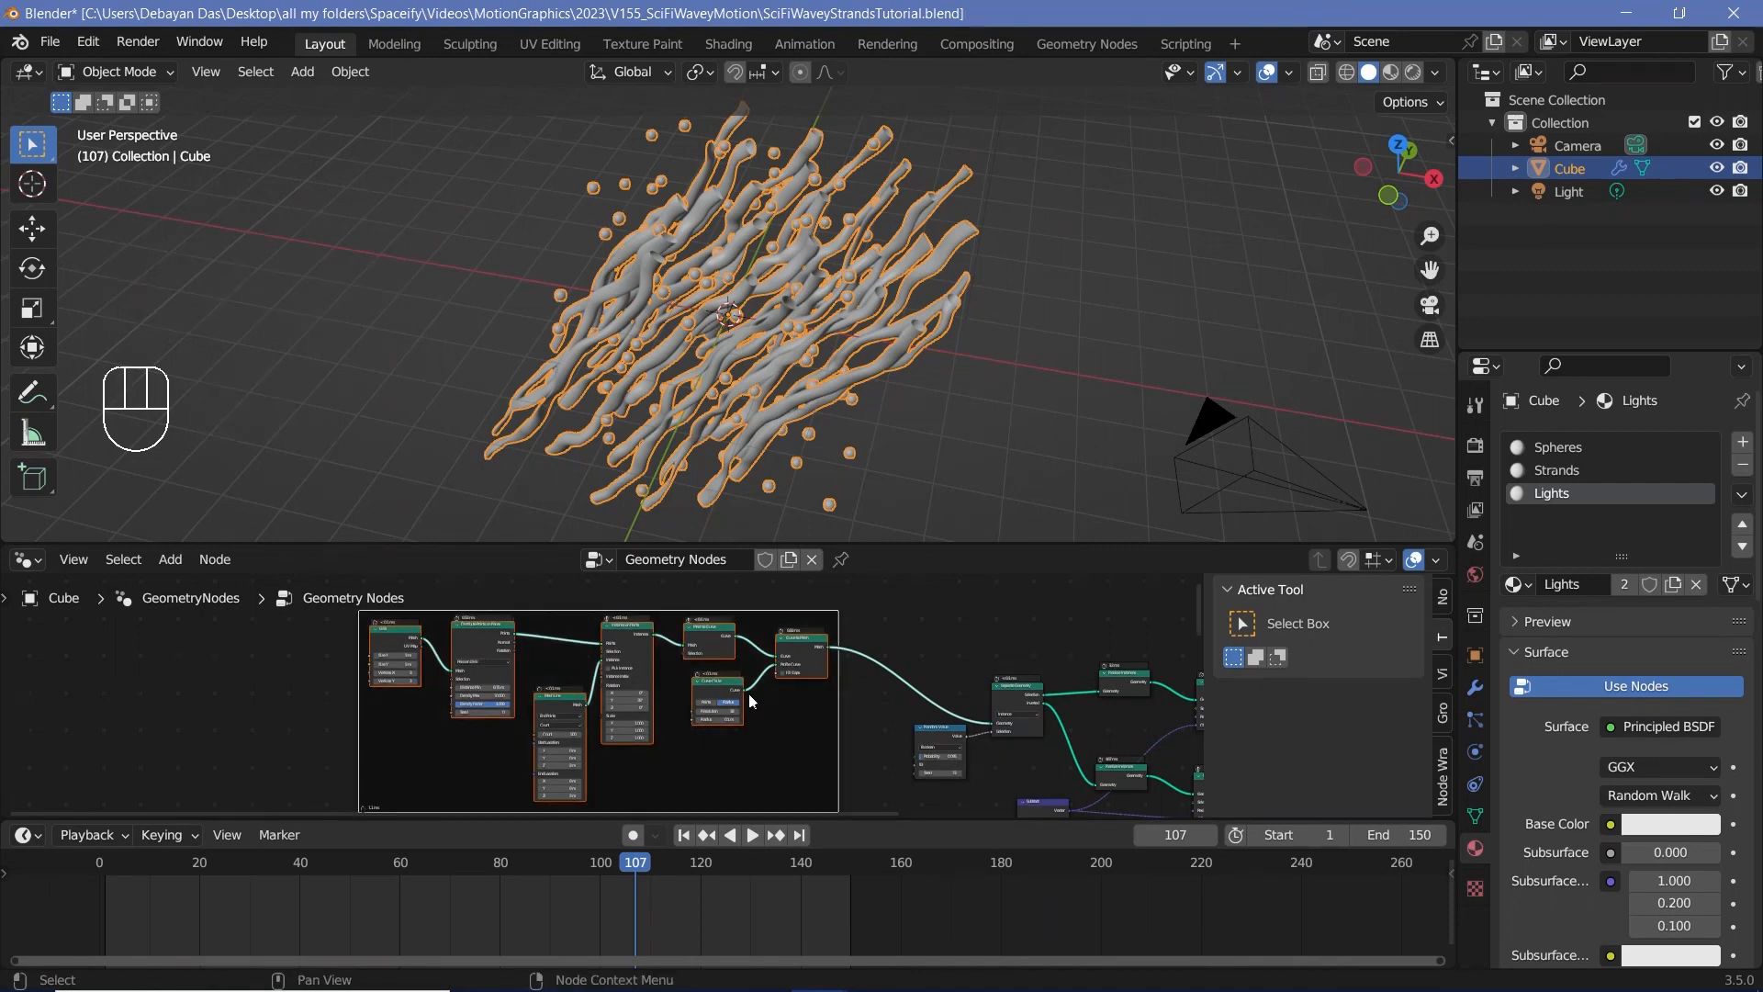
{"action": "left_click", "coordinate": [1442, 599]}
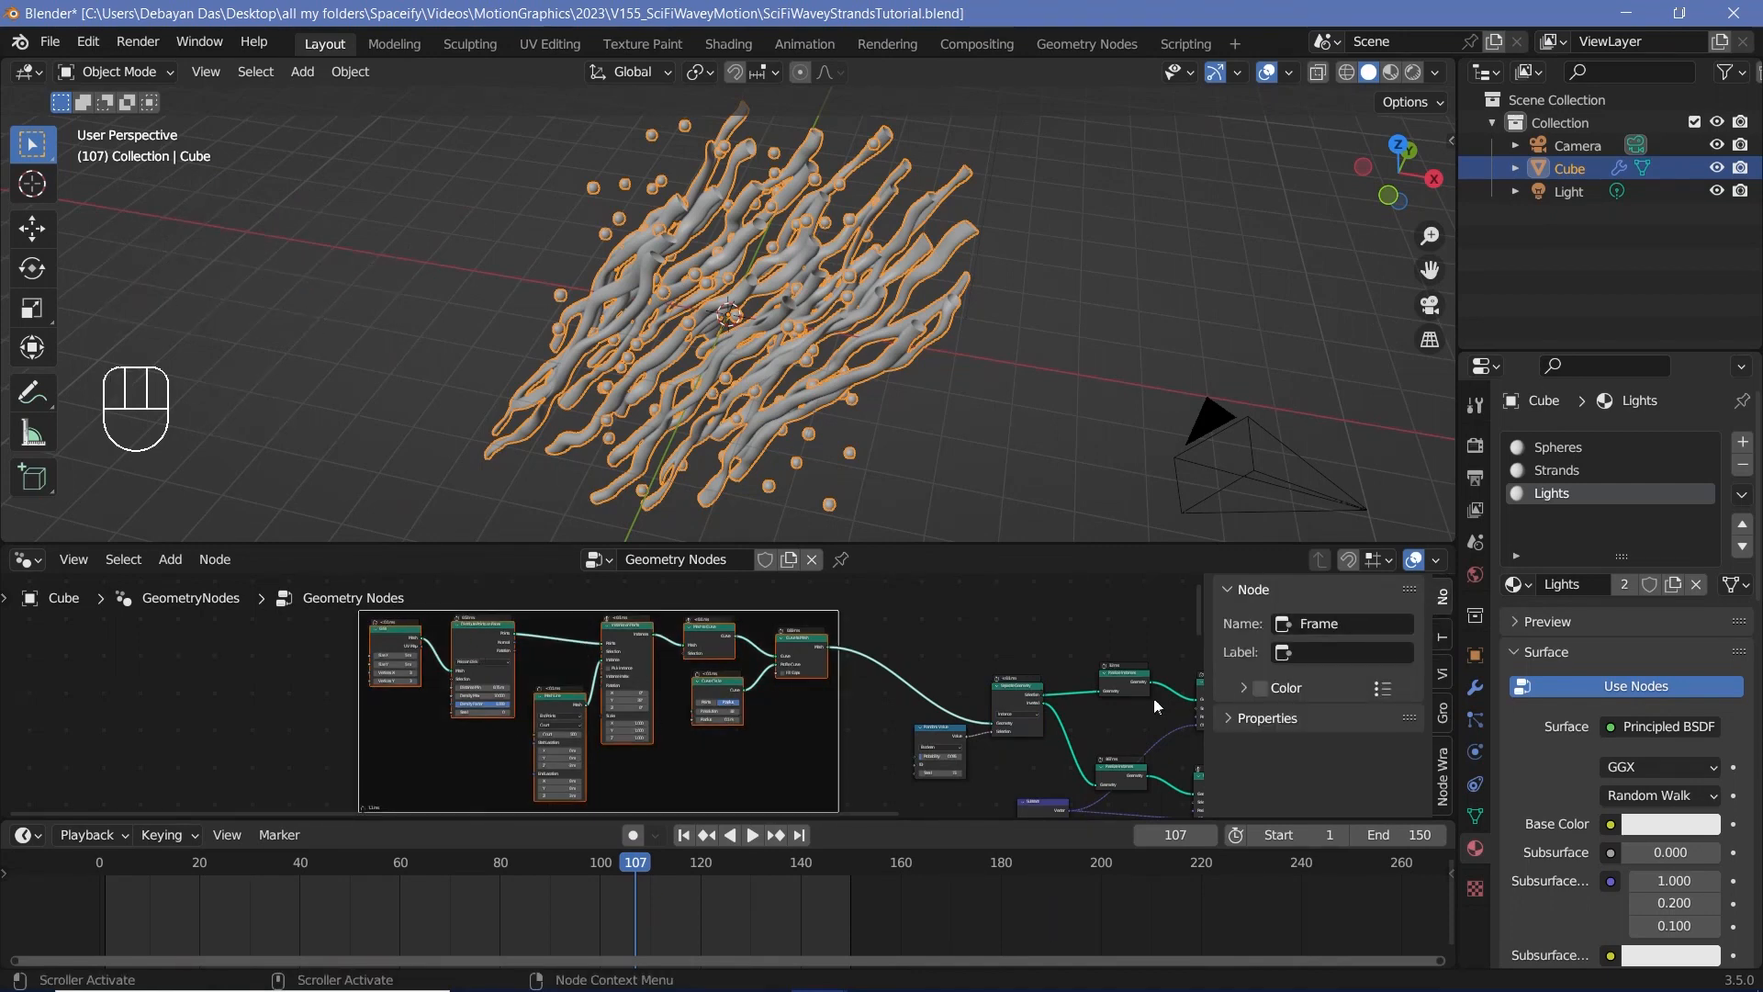
{"action": "key", "text": "n"}
{"action": "key", "text": "n"}
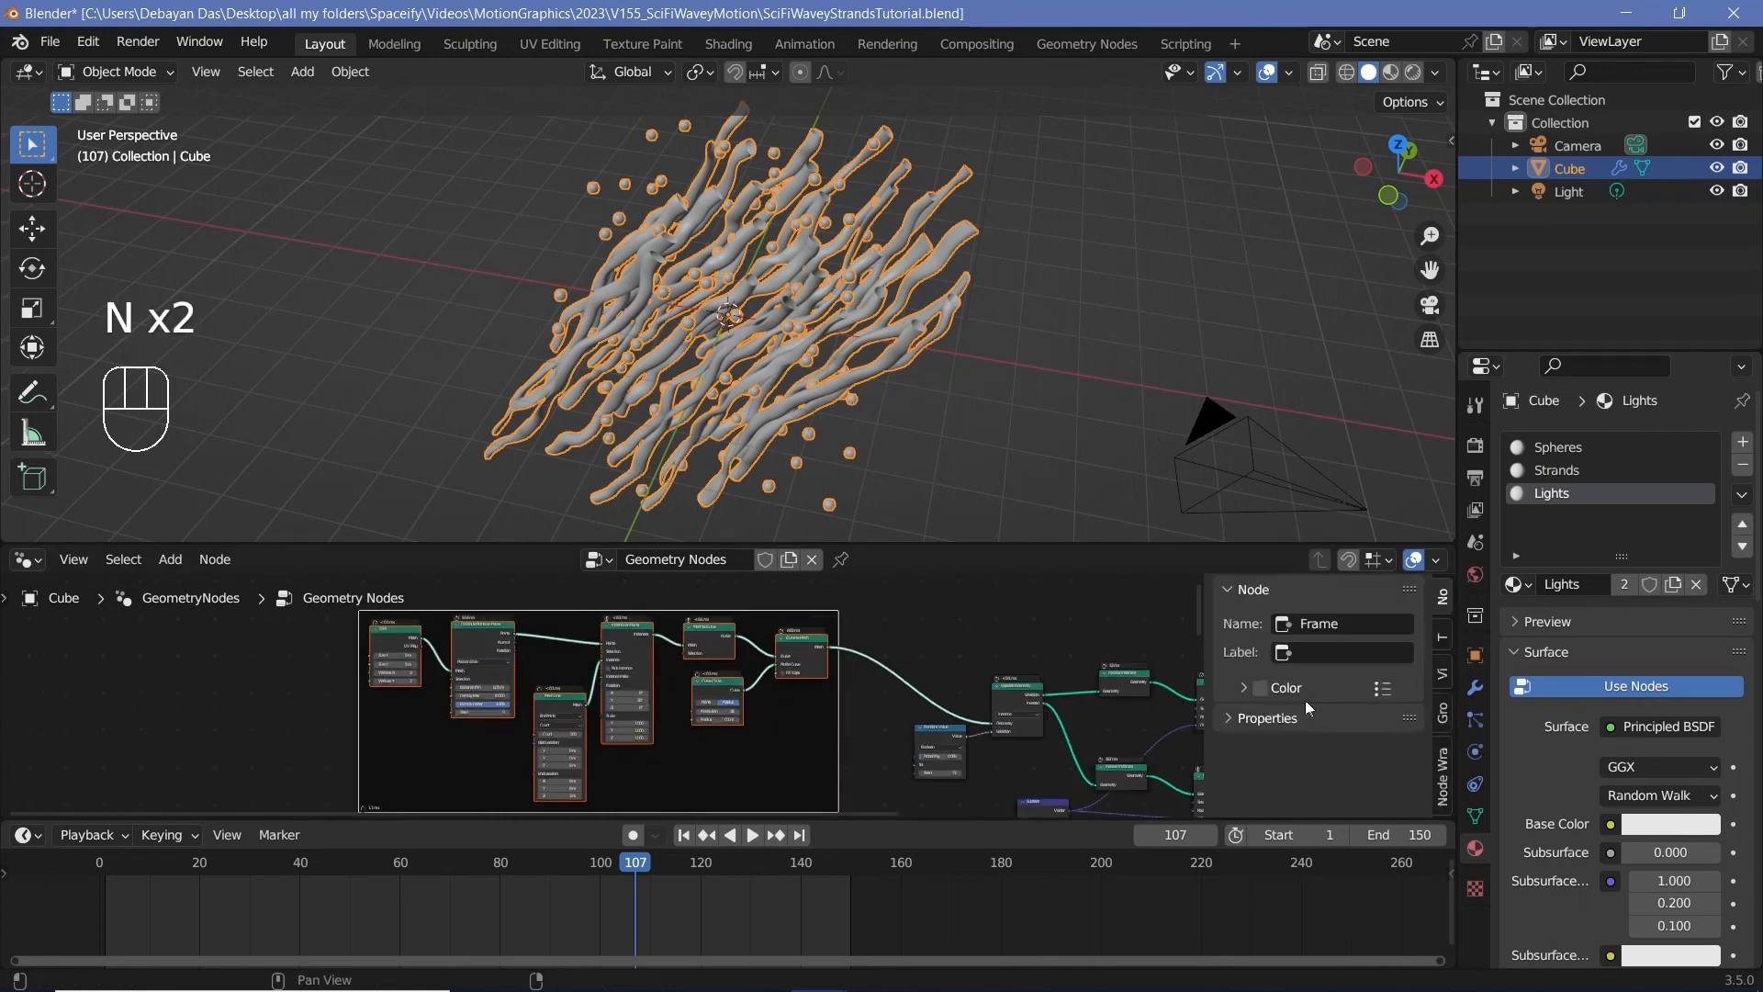
{"action": "left_click", "coordinate": [1321, 654]}
{"action": "type", "text": "Strand Creator"}
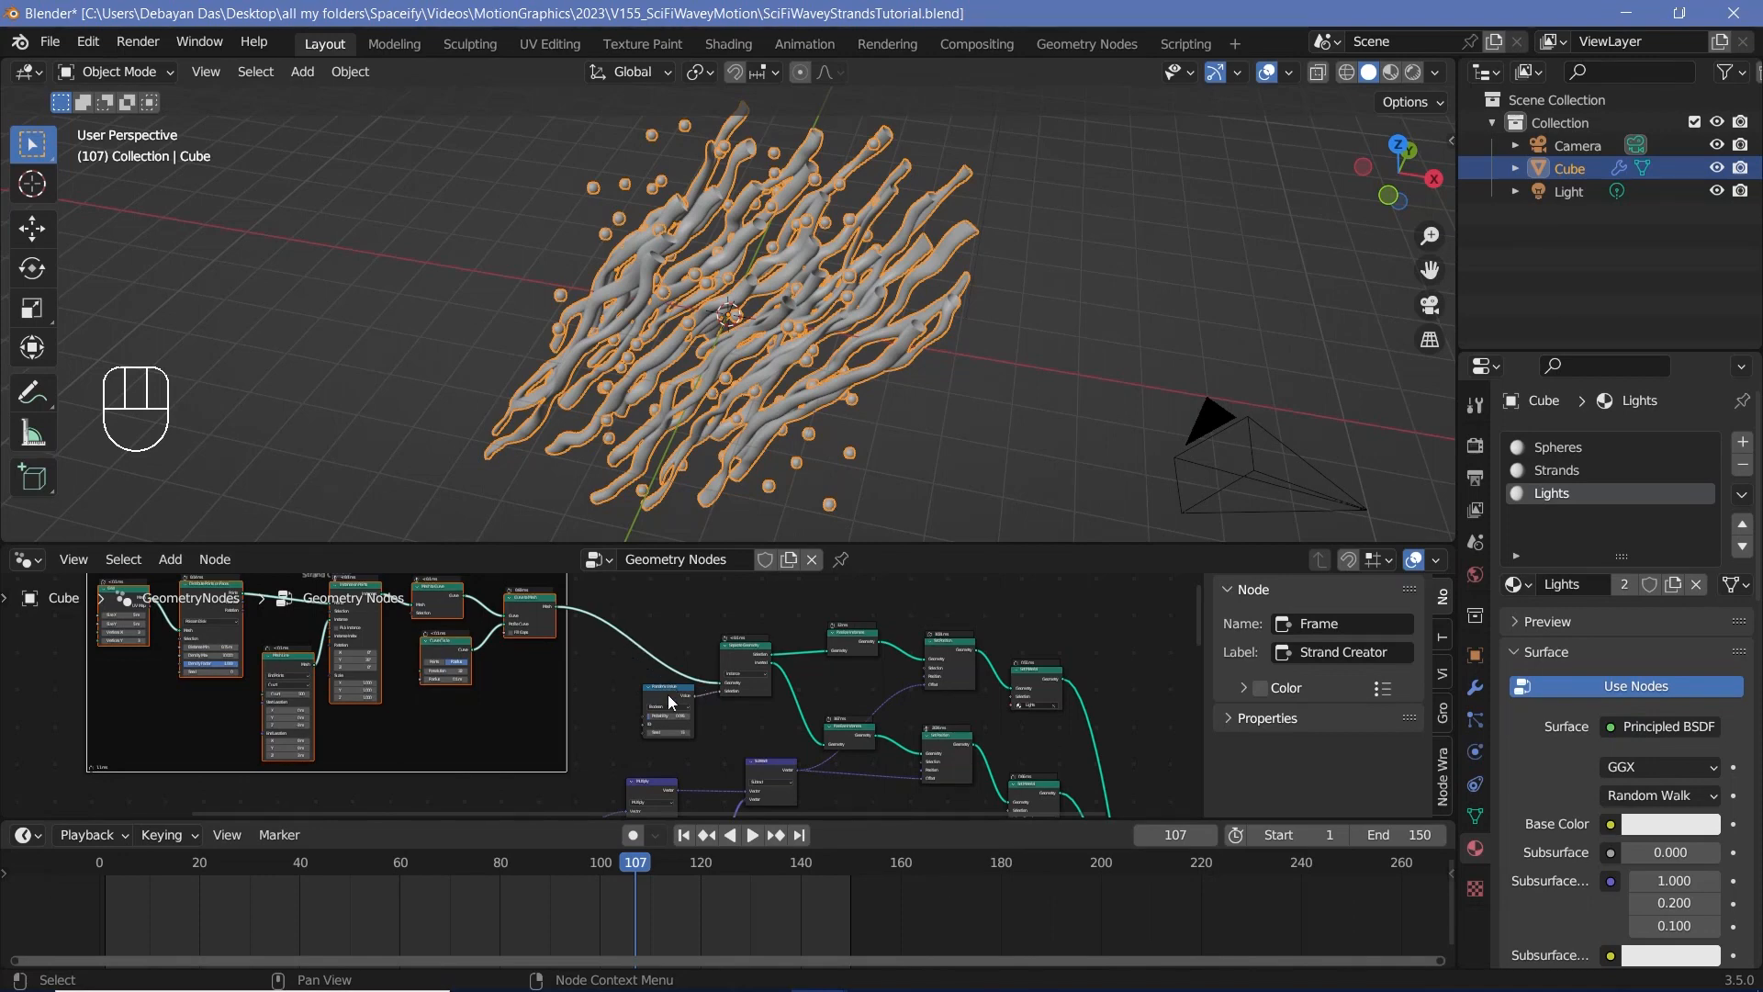
Step: Frame Random Value, Separate Geometry and the Selection branch's Realize Instances, Set Position and Set Material nodes, and label the frame "LitStrands"
{"action": "left_click", "coordinate": [655, 690]}
{"action": "left_click", "coordinate": [746, 652], "text": "shift"}
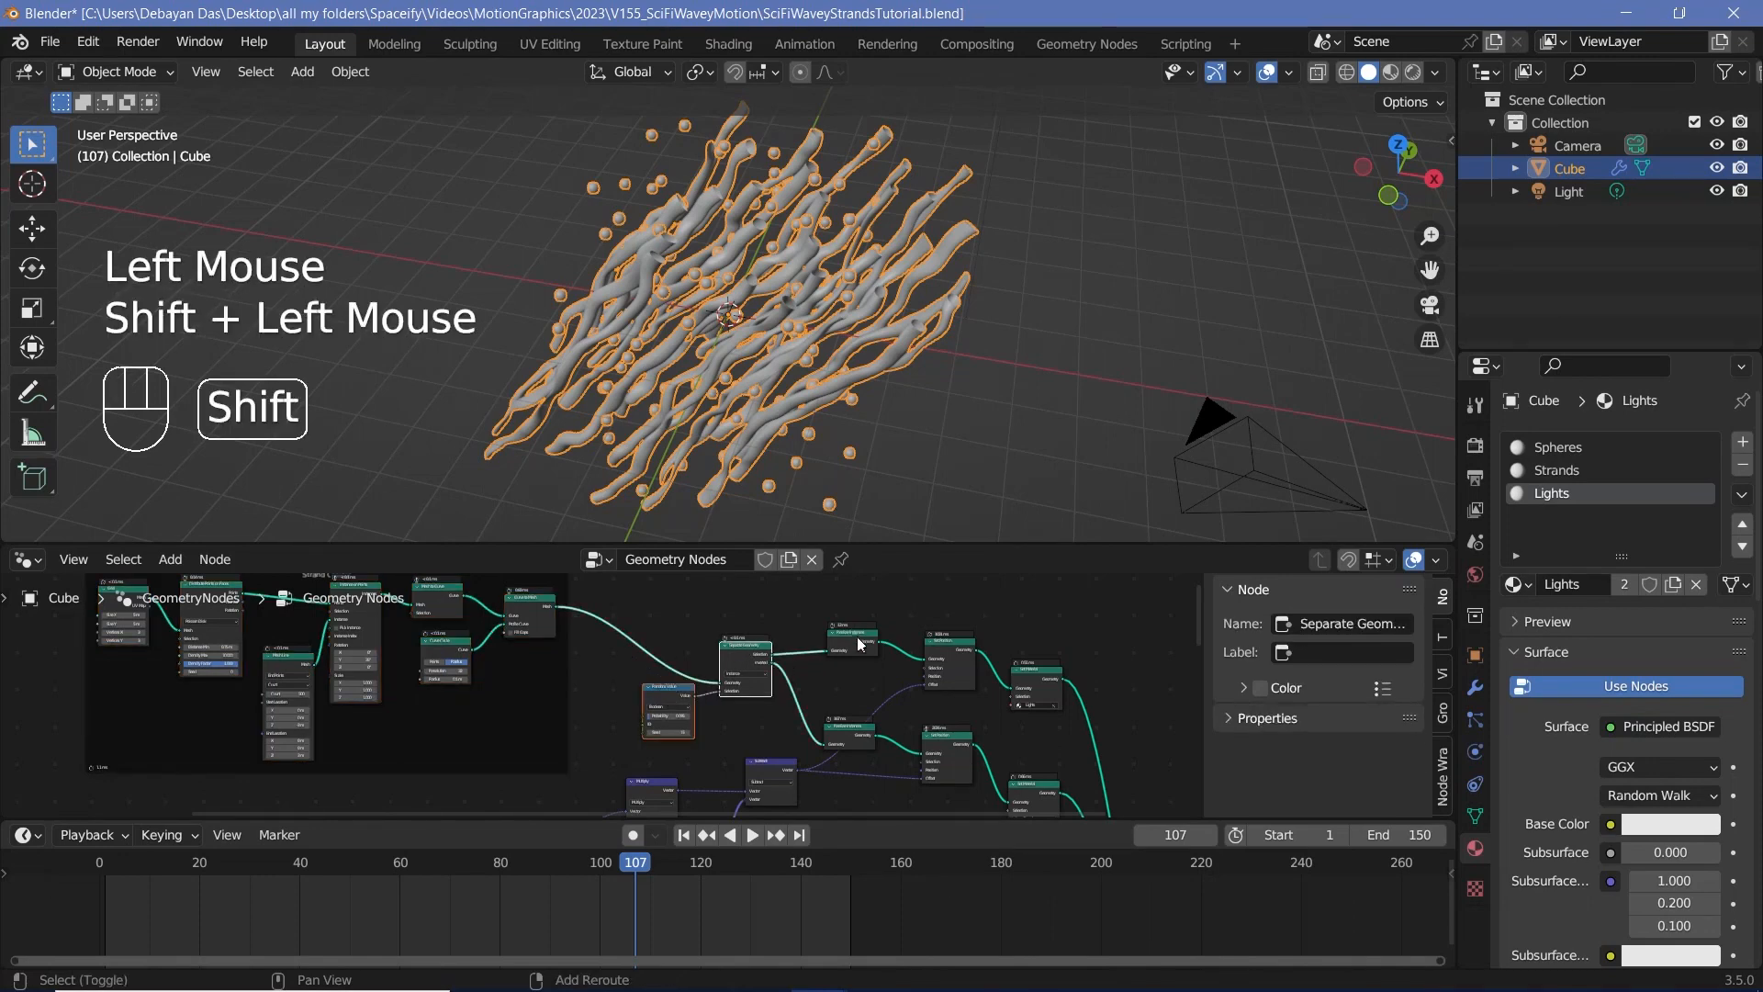
{"action": "left_click", "coordinate": [854, 636], "text": "shift"}
{"action": "scroll", "coordinate": [893, 661], "scroll_direction": "up", "scroll_amount": 2}
{"action": "left_click", "coordinate": [979, 650], "text": "shift"}
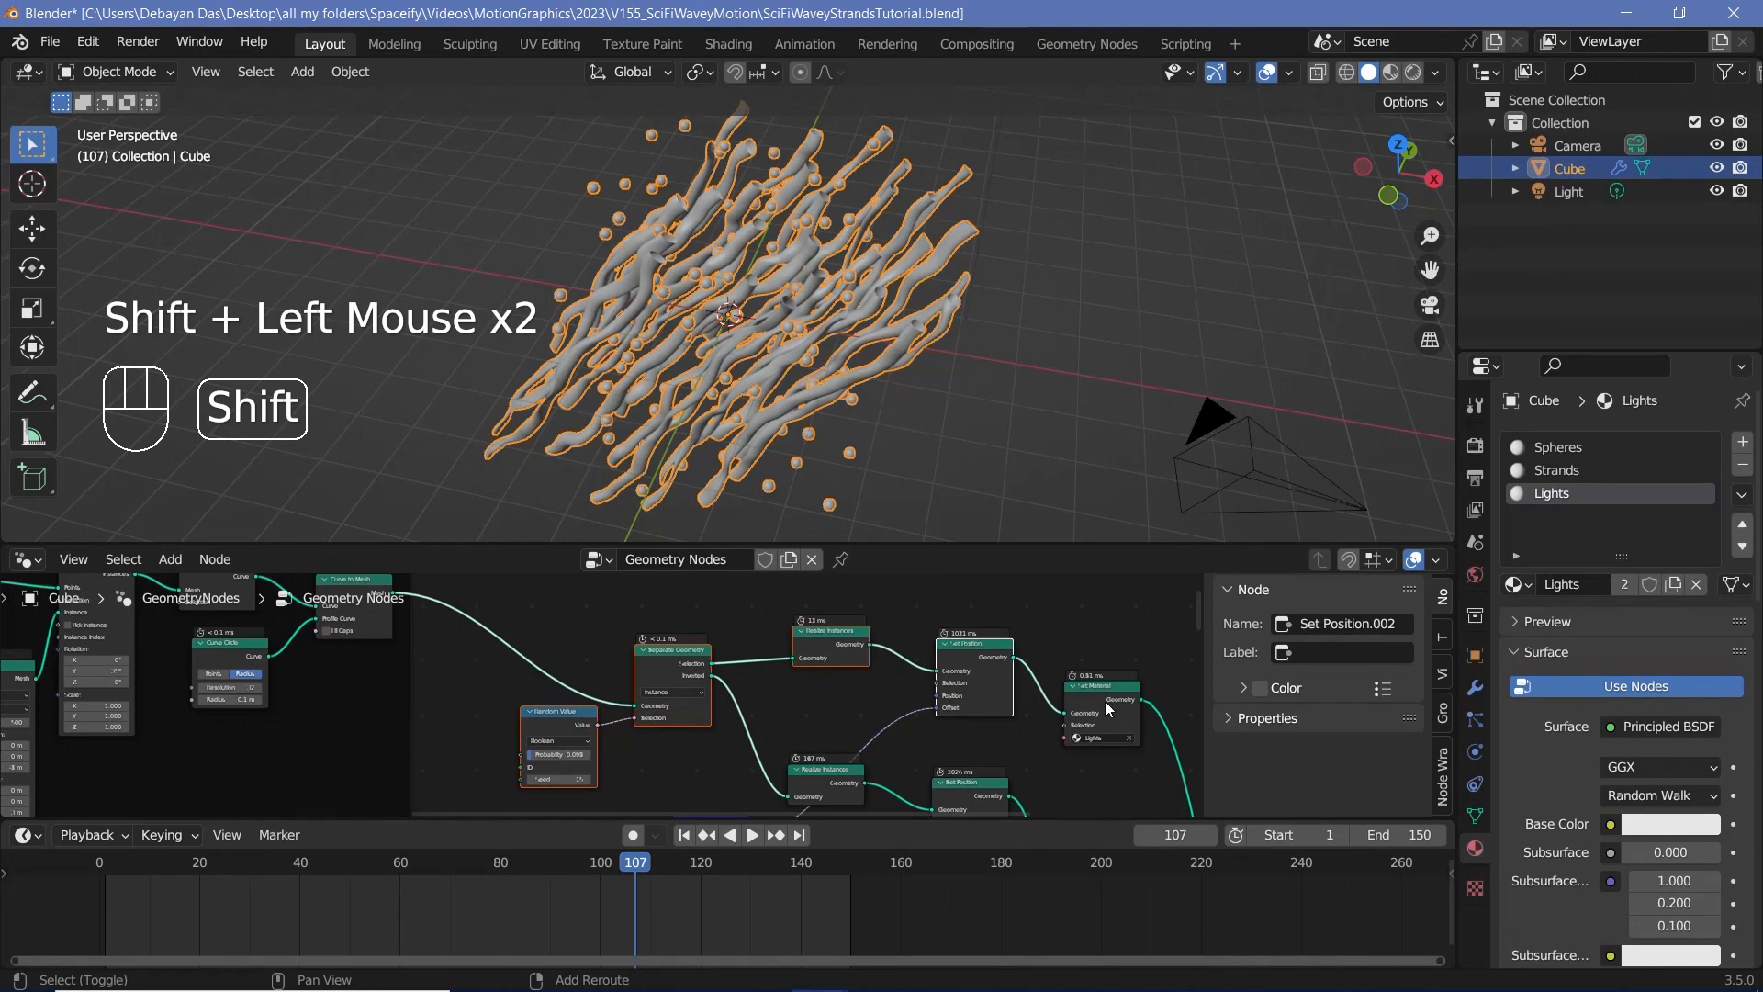
{"action": "left_click", "coordinate": [1107, 702], "text": "shift"}
{"action": "scroll", "coordinate": [1033, 696], "scroll_direction": "down", "scroll_amount": 2}
{"action": "middle_click_drag", "start_coordinate": [1033, 696], "coordinate": [1001, 744]}
{"action": "left_click_drag", "start_coordinate": [966, 751], "coordinate": [967, 692]}
{"action": "key", "text": "ctrl+j"}
{"action": "left_click", "coordinate": [1328, 653]}
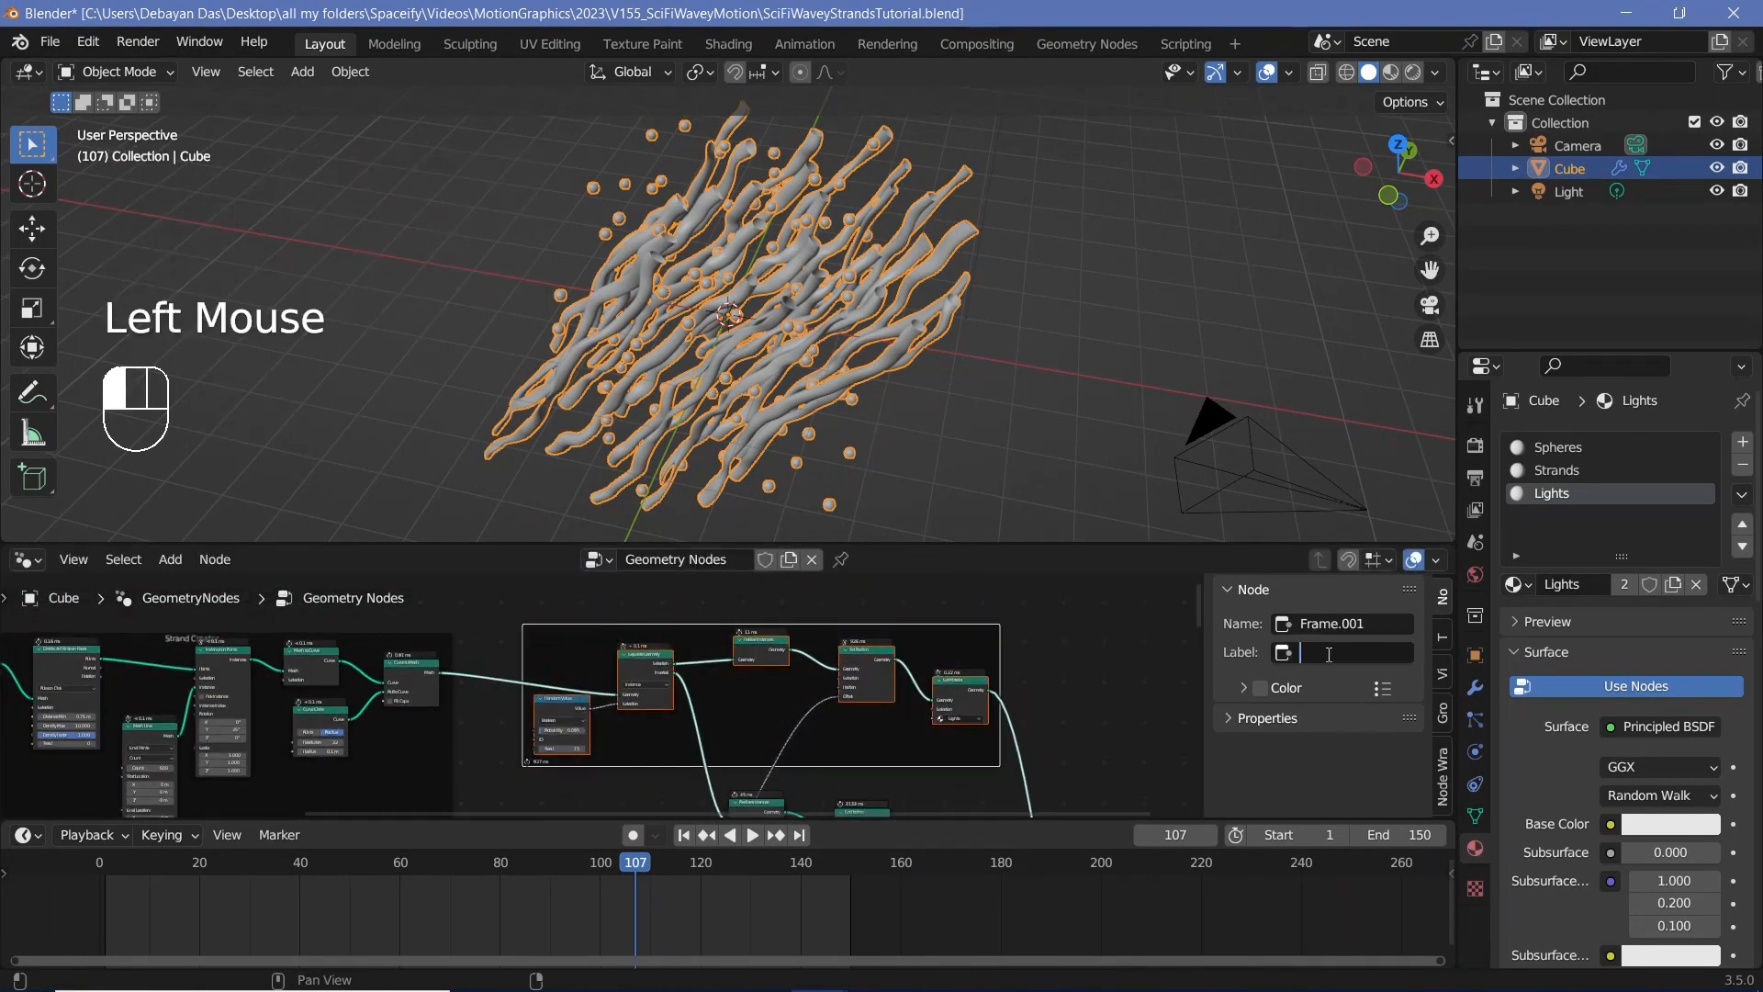
{"action": "type", "text": "LitStrands"}
{"action": "key", "text": "Return"}
Step: Frame the Inverted branch's geometry nodes together with the noise displacement nodes that drive them, giving the frame a label starting with "WaveyLooping"
{"action": "middle_click_drag", "start_coordinate": [551, 698], "coordinate": [478, 689]}
{"action": "scroll", "coordinate": [478, 689], "scroll_direction": "down", "scroll_amount": 2}
{"action": "middle_click_drag", "start_coordinate": [478, 689], "coordinate": [402, 677]}
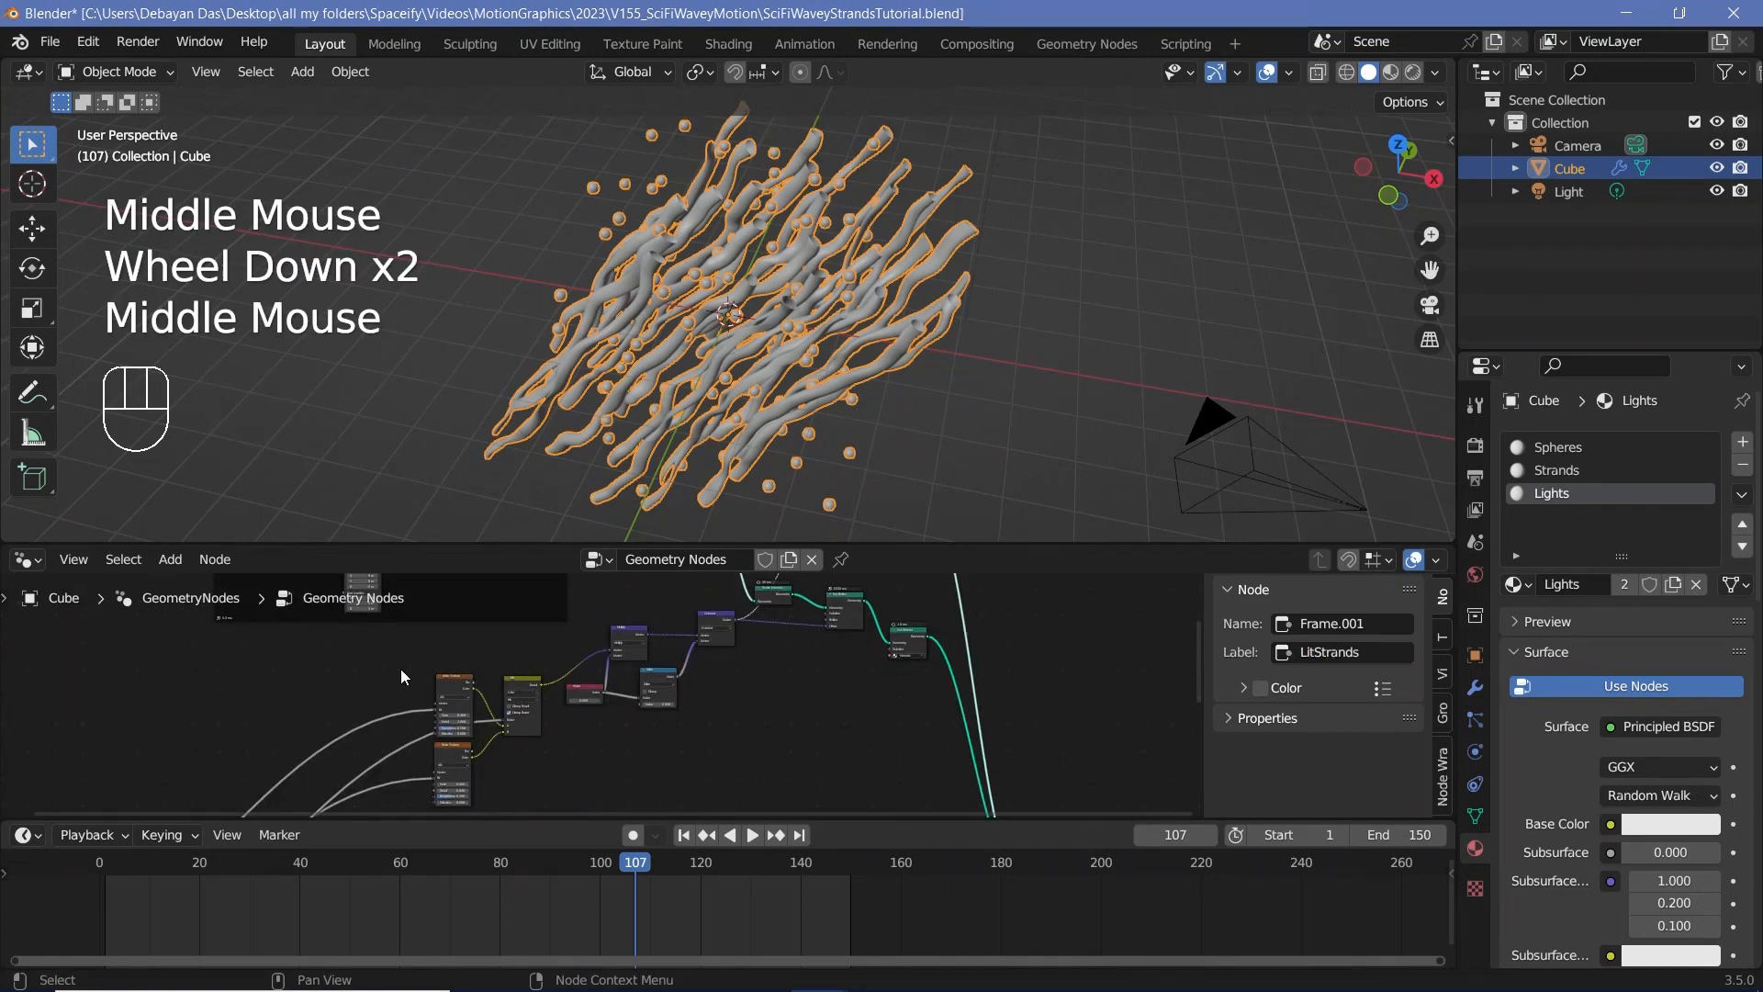
{"action": "left_click", "coordinate": [908, 645]}
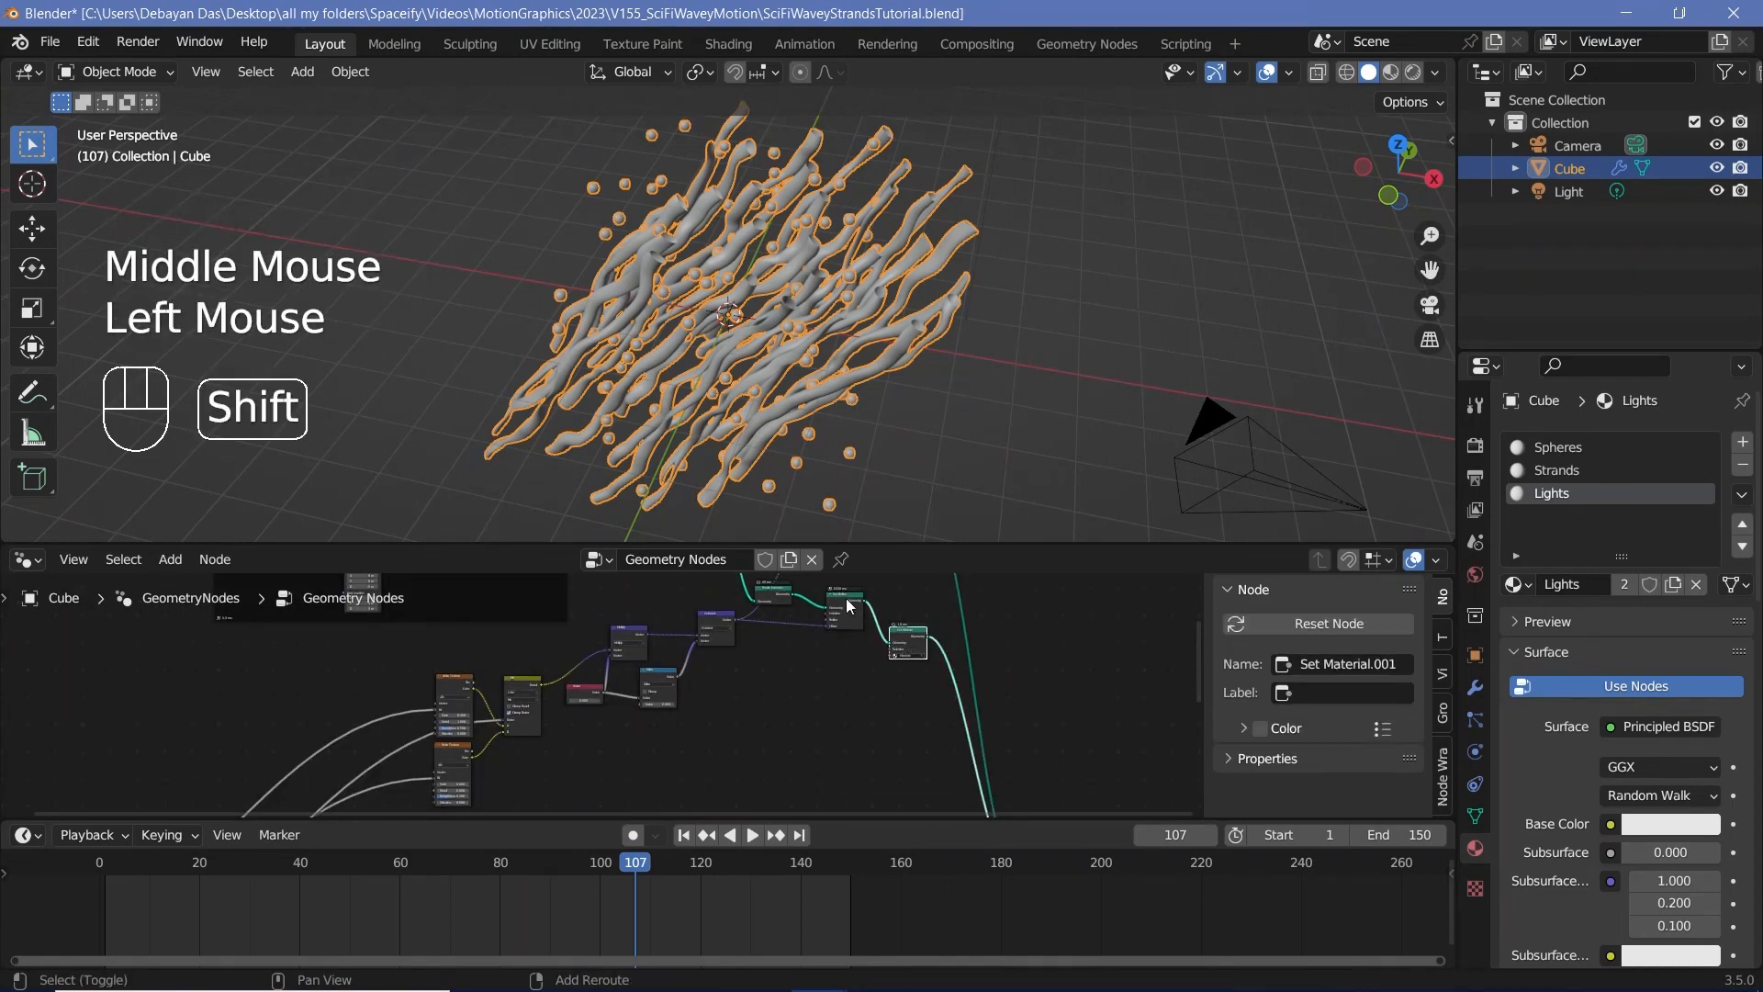
{"action": "left_click", "coordinate": [845, 606], "text": "shift"}
{"action": "left_click", "coordinate": [773, 594], "text": "shift"}
{"action": "left_click", "coordinate": [716, 628], "text": "shift"}
{"action": "left_click", "coordinate": [628, 643], "text": "shift"}
{"action": "left_click", "coordinate": [658, 684], "text": "shift"}
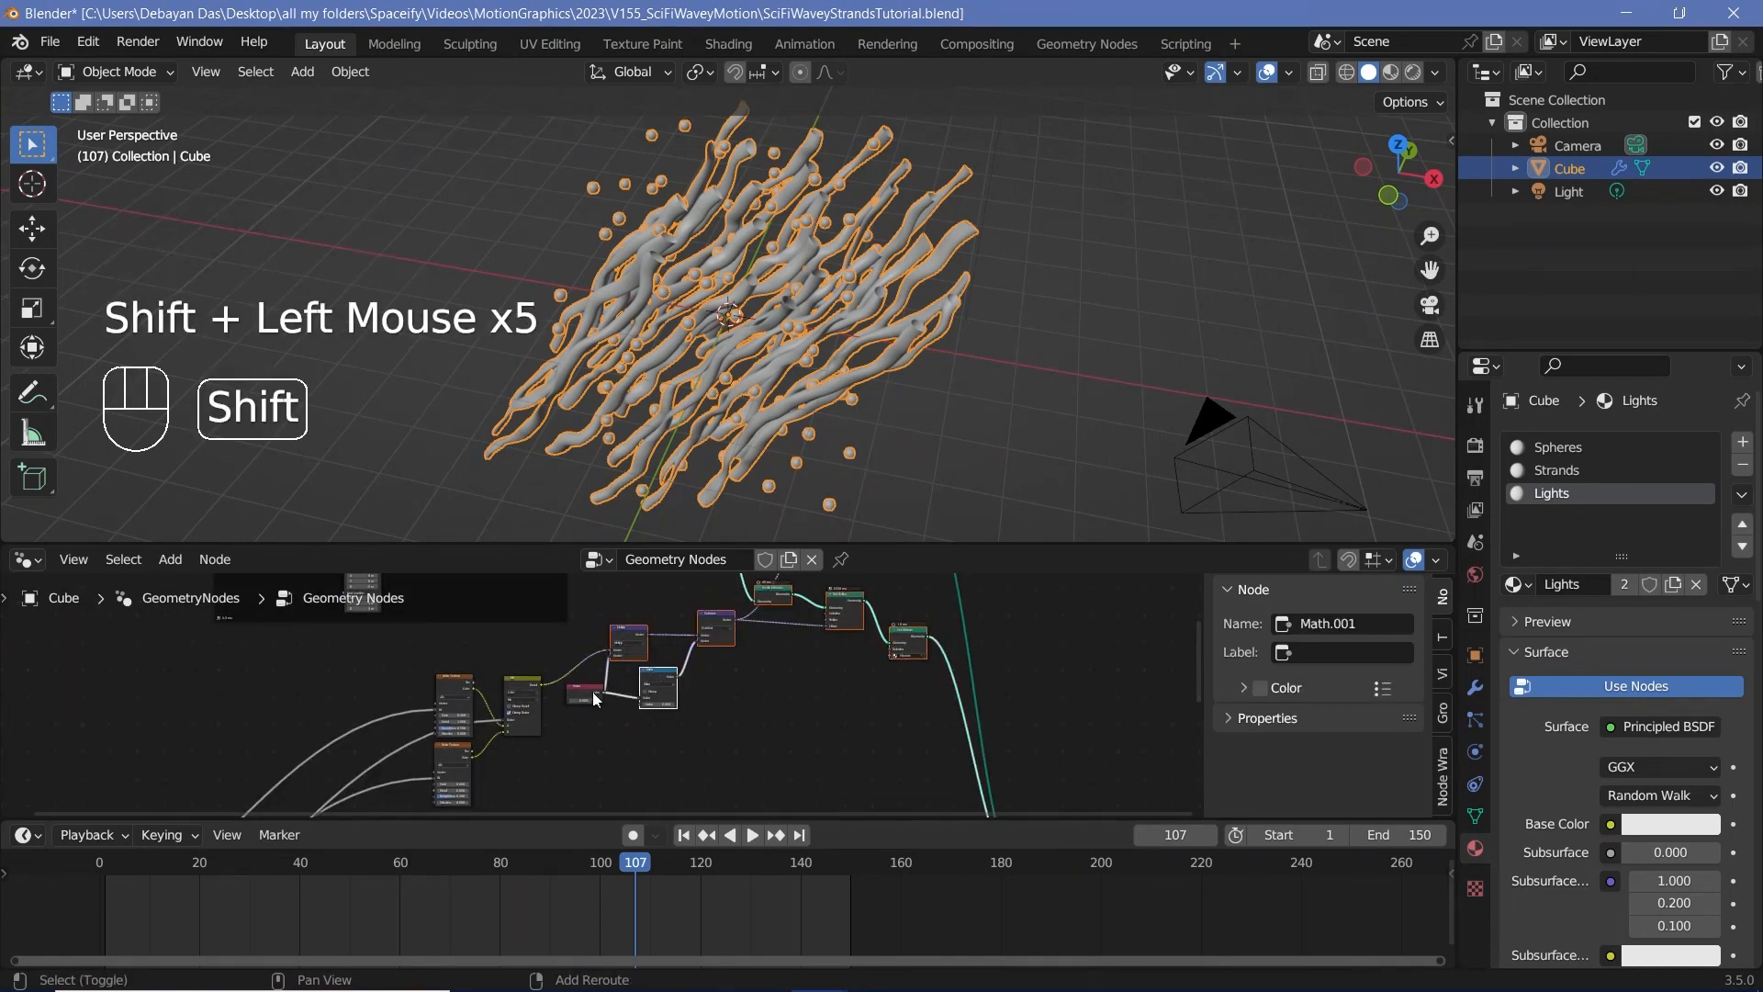
{"action": "left_click", "coordinate": [586, 689], "text": "shift"}
{"action": "key", "text": "b"}
{"action": "left_click_drag", "start_coordinate": [405, 672], "coordinate": [626, 795]}
{"action": "key", "text": "ctrl"}
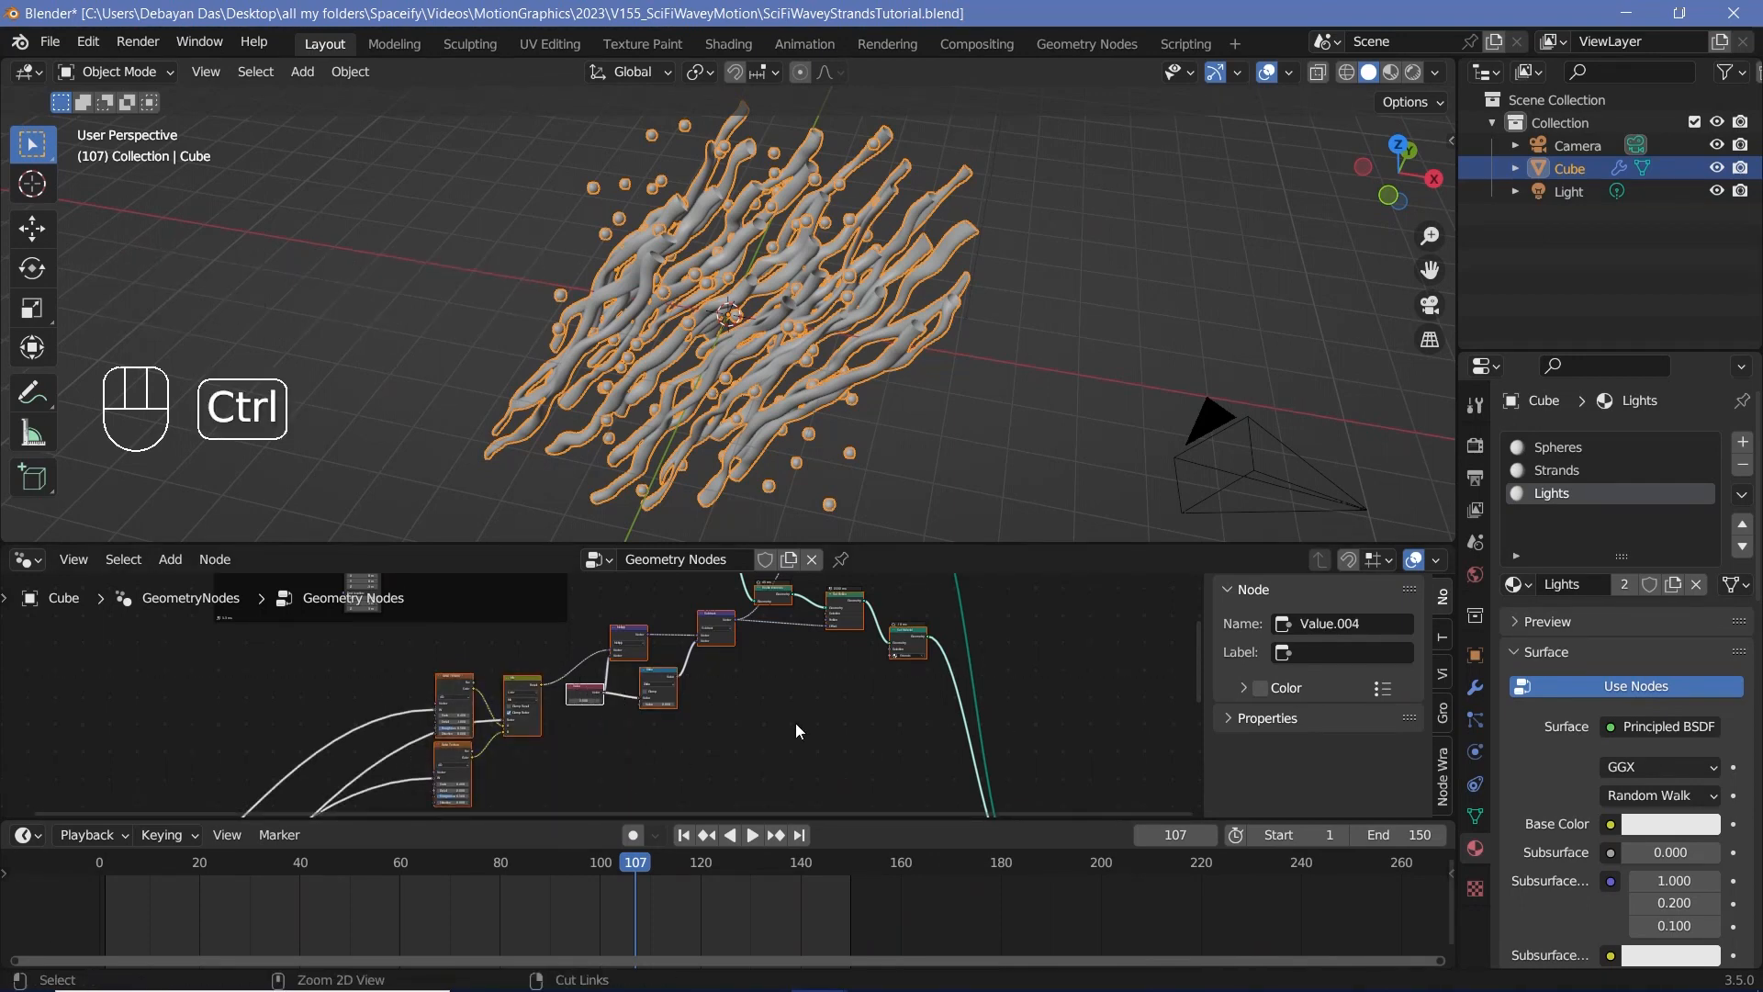
{"action": "key", "text": "ctrl+j"}
{"action": "left_click", "coordinate": [1341, 653]}
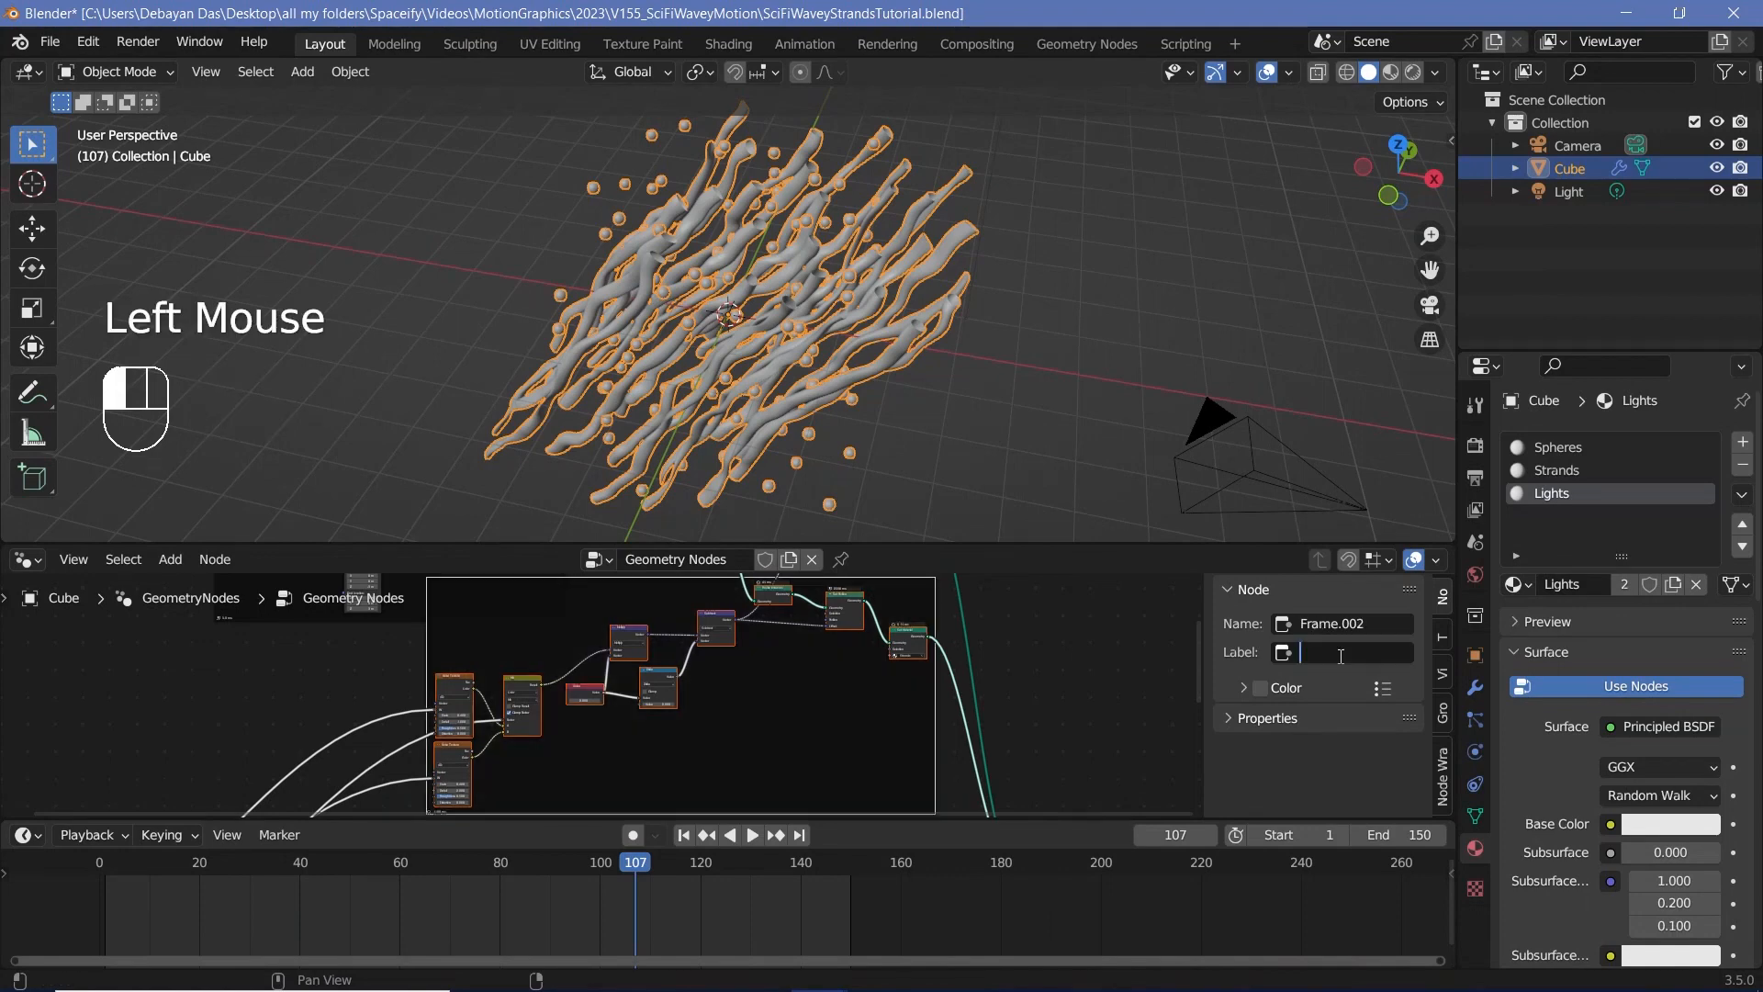
{"action": "type", "text": "WaveyLoopingMo"}
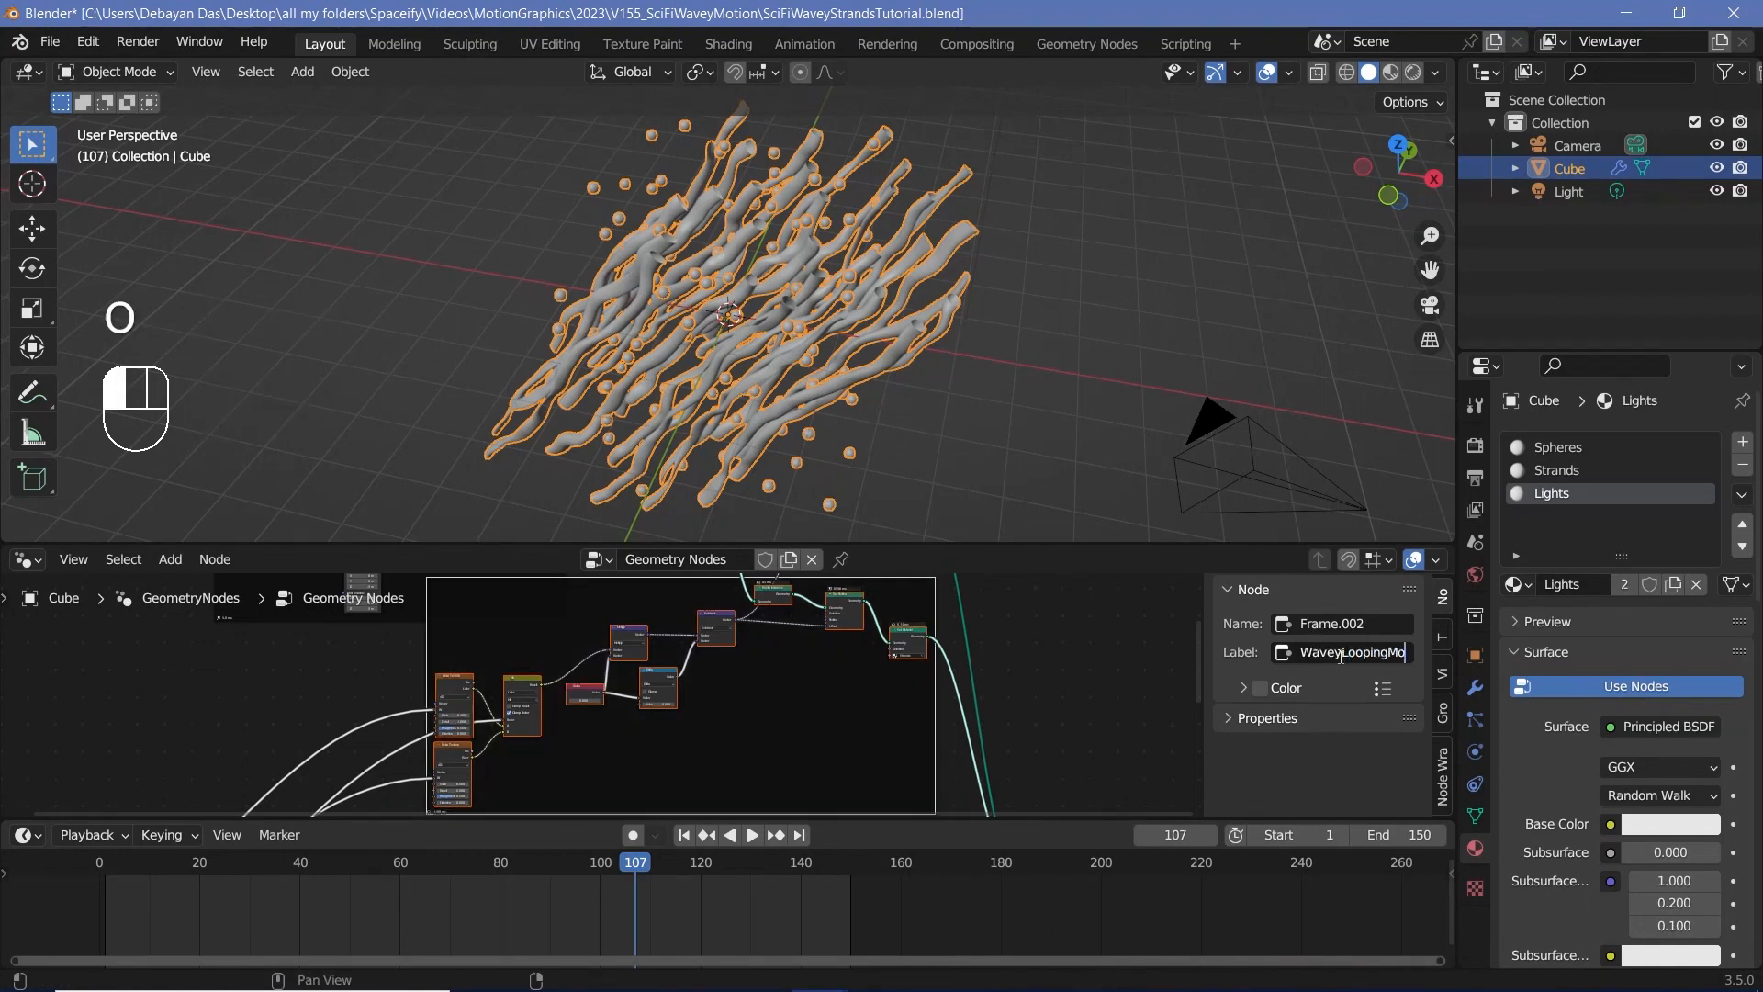
Step: Frame the sphere-generating nodes through Instance on Points, label the frame "Sphere Creator", and shift it away from the Set Position node
{"action": "scroll", "coordinate": [763, 674], "scroll_direction": "up", "scroll_amount": 3}
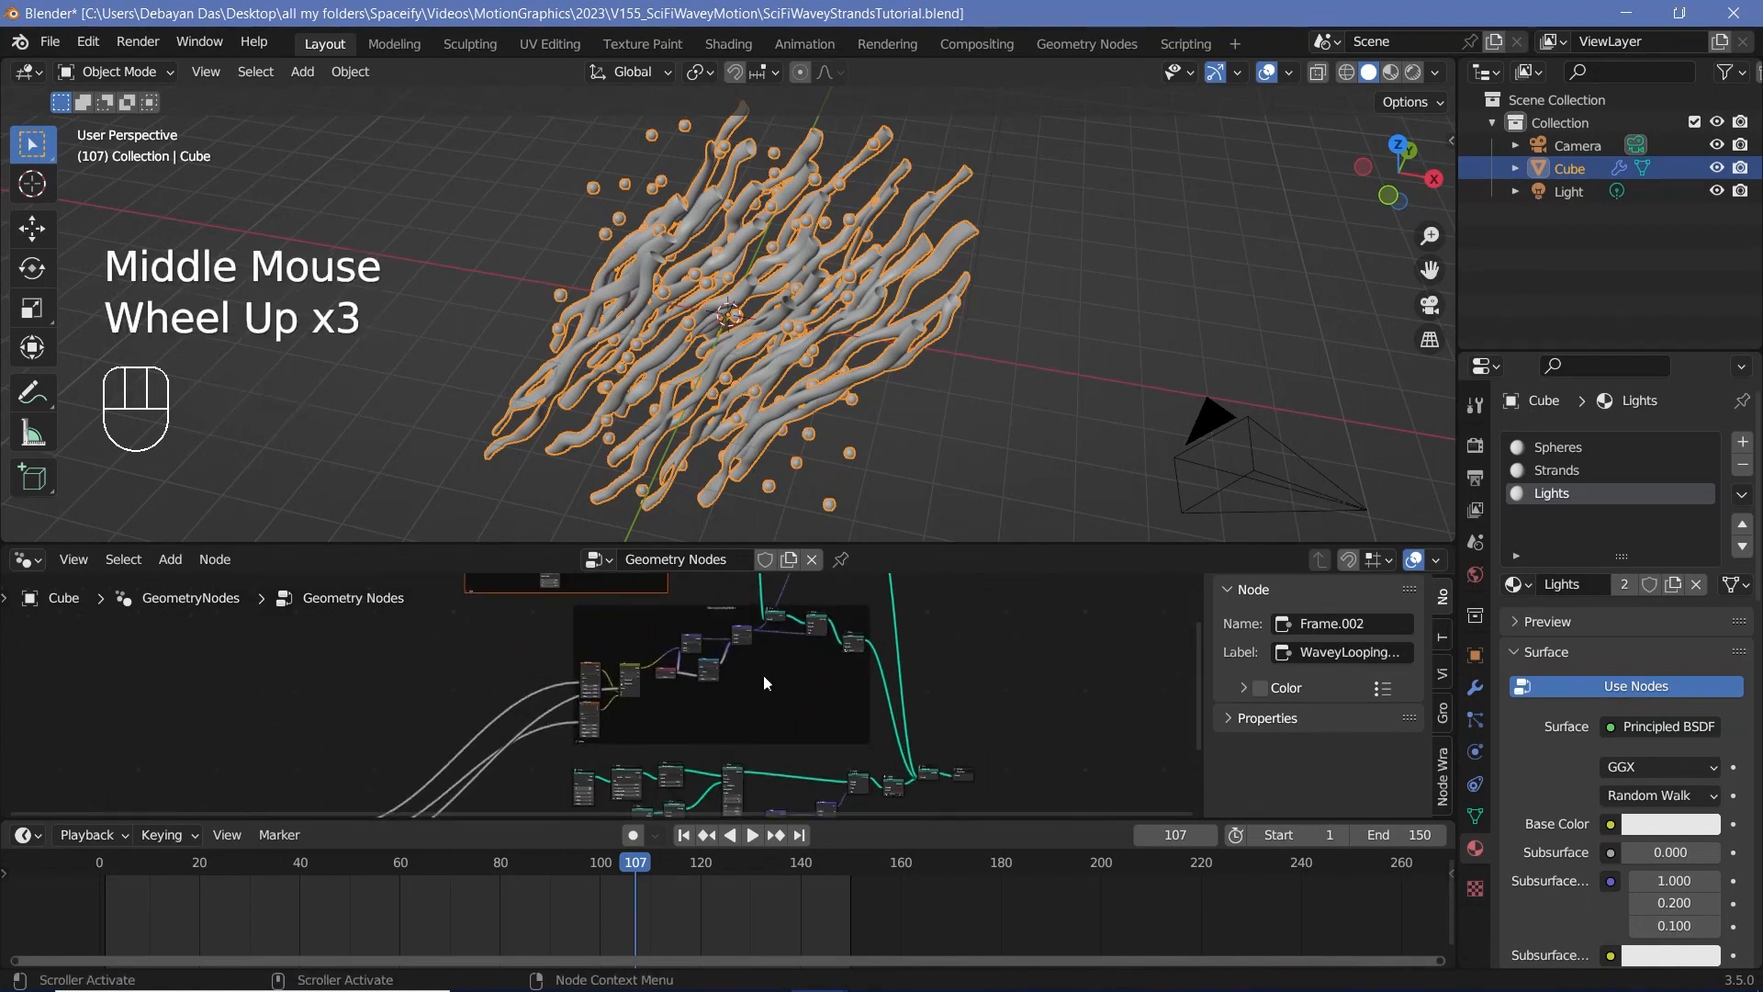
{"action": "scroll", "coordinate": [767, 680], "scroll_direction": "up", "scroll_amount": 2}
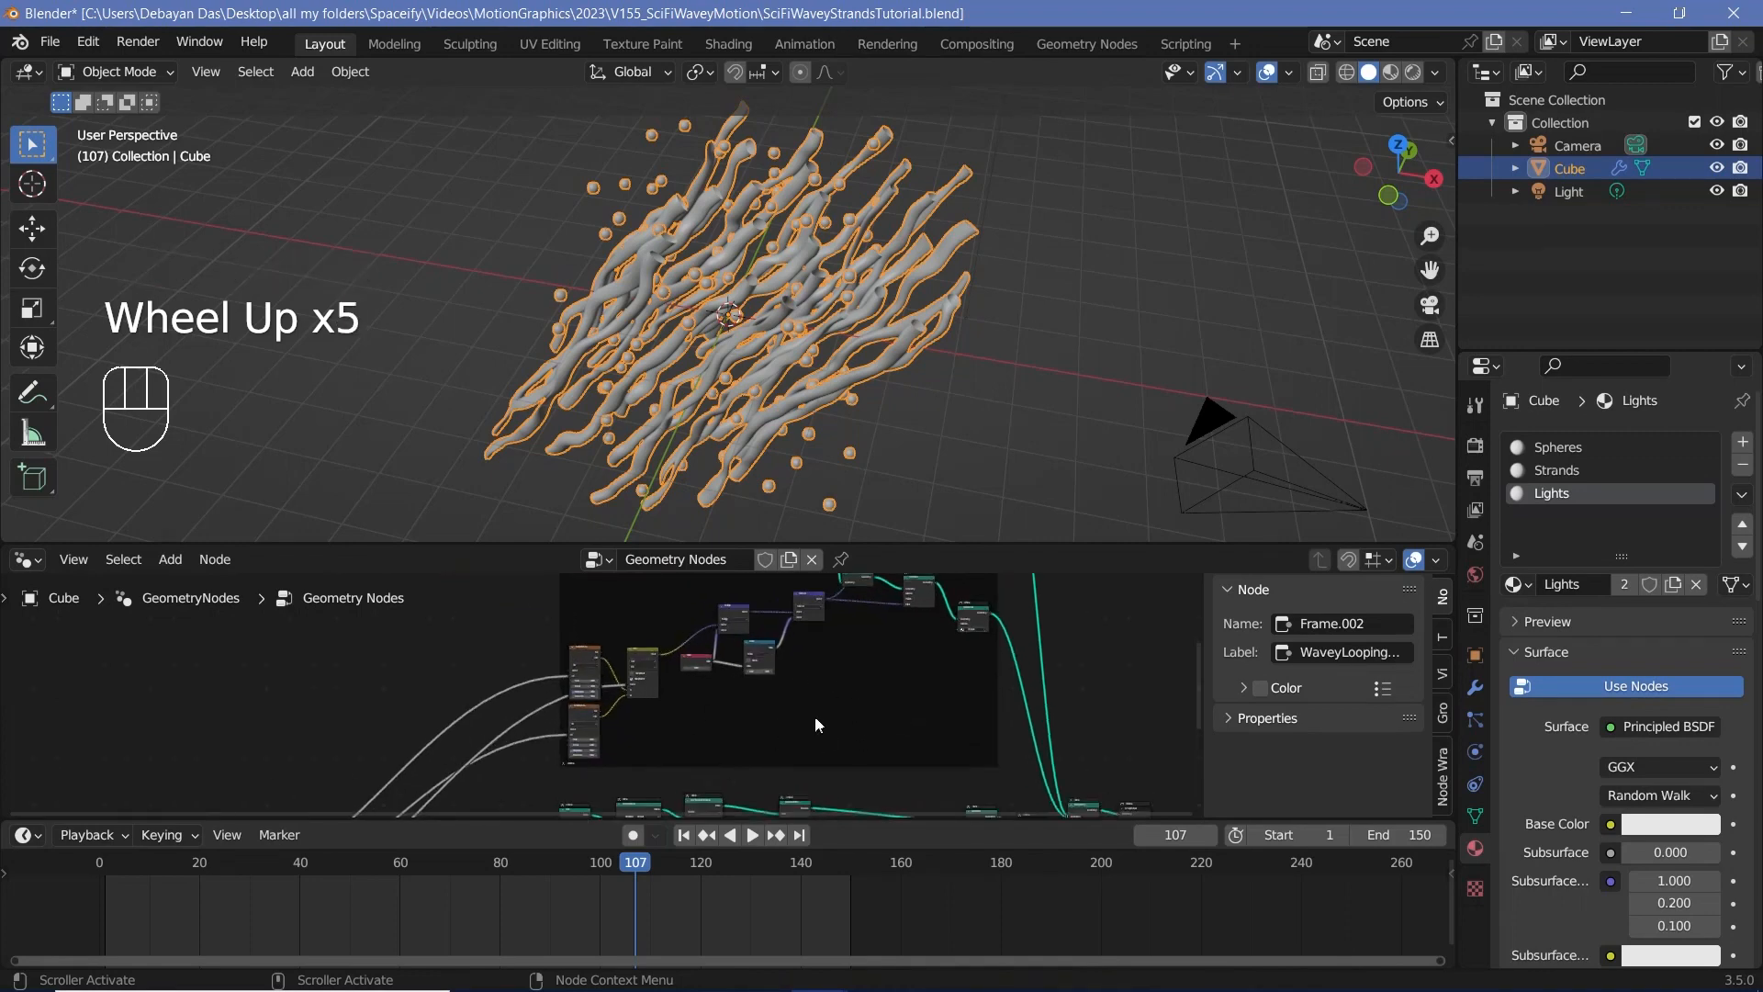
{"action": "middle_click_drag", "start_coordinate": [883, 744], "coordinate": [918, 592]}
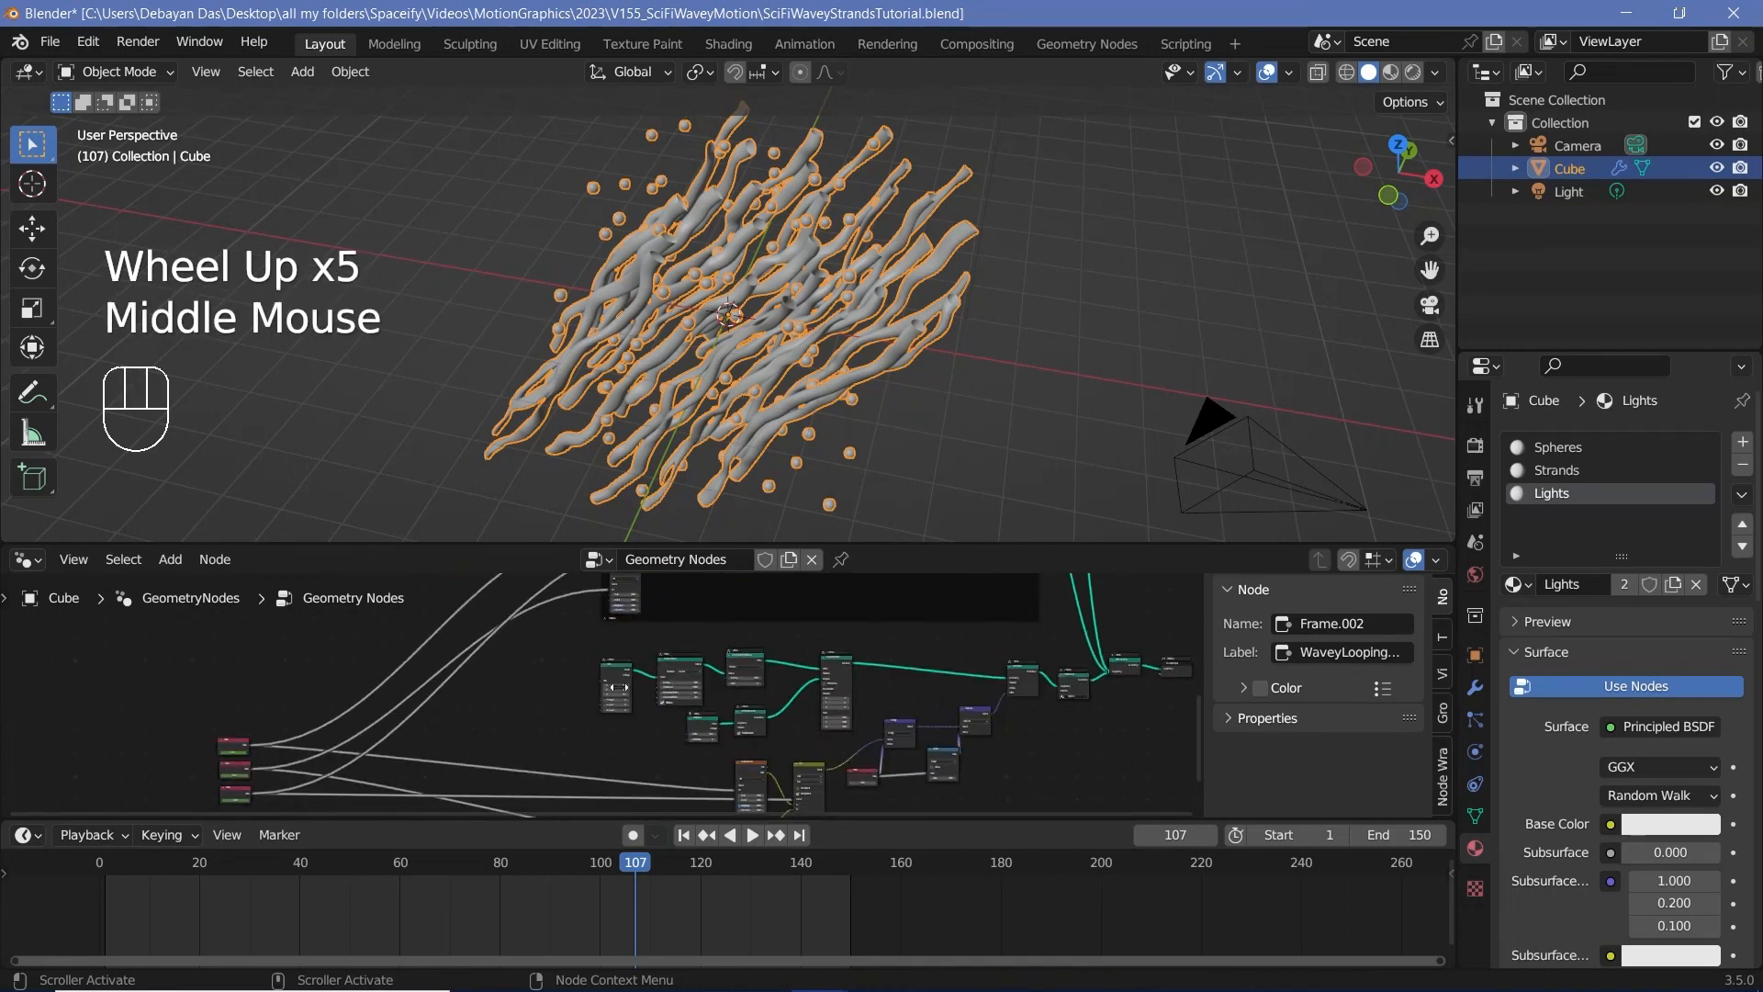
{"action": "scroll", "coordinate": [687, 685], "scroll_direction": "up", "scroll_amount": 3}
{"action": "middle_click_drag", "start_coordinate": [687, 685], "coordinate": [711, 672]}
{"action": "scroll", "coordinate": [481, 637], "scroll_direction": "up", "scroll_amount": 1}
{"action": "left_click_drag", "start_coordinate": [449, 625], "coordinate": [887, 751]}
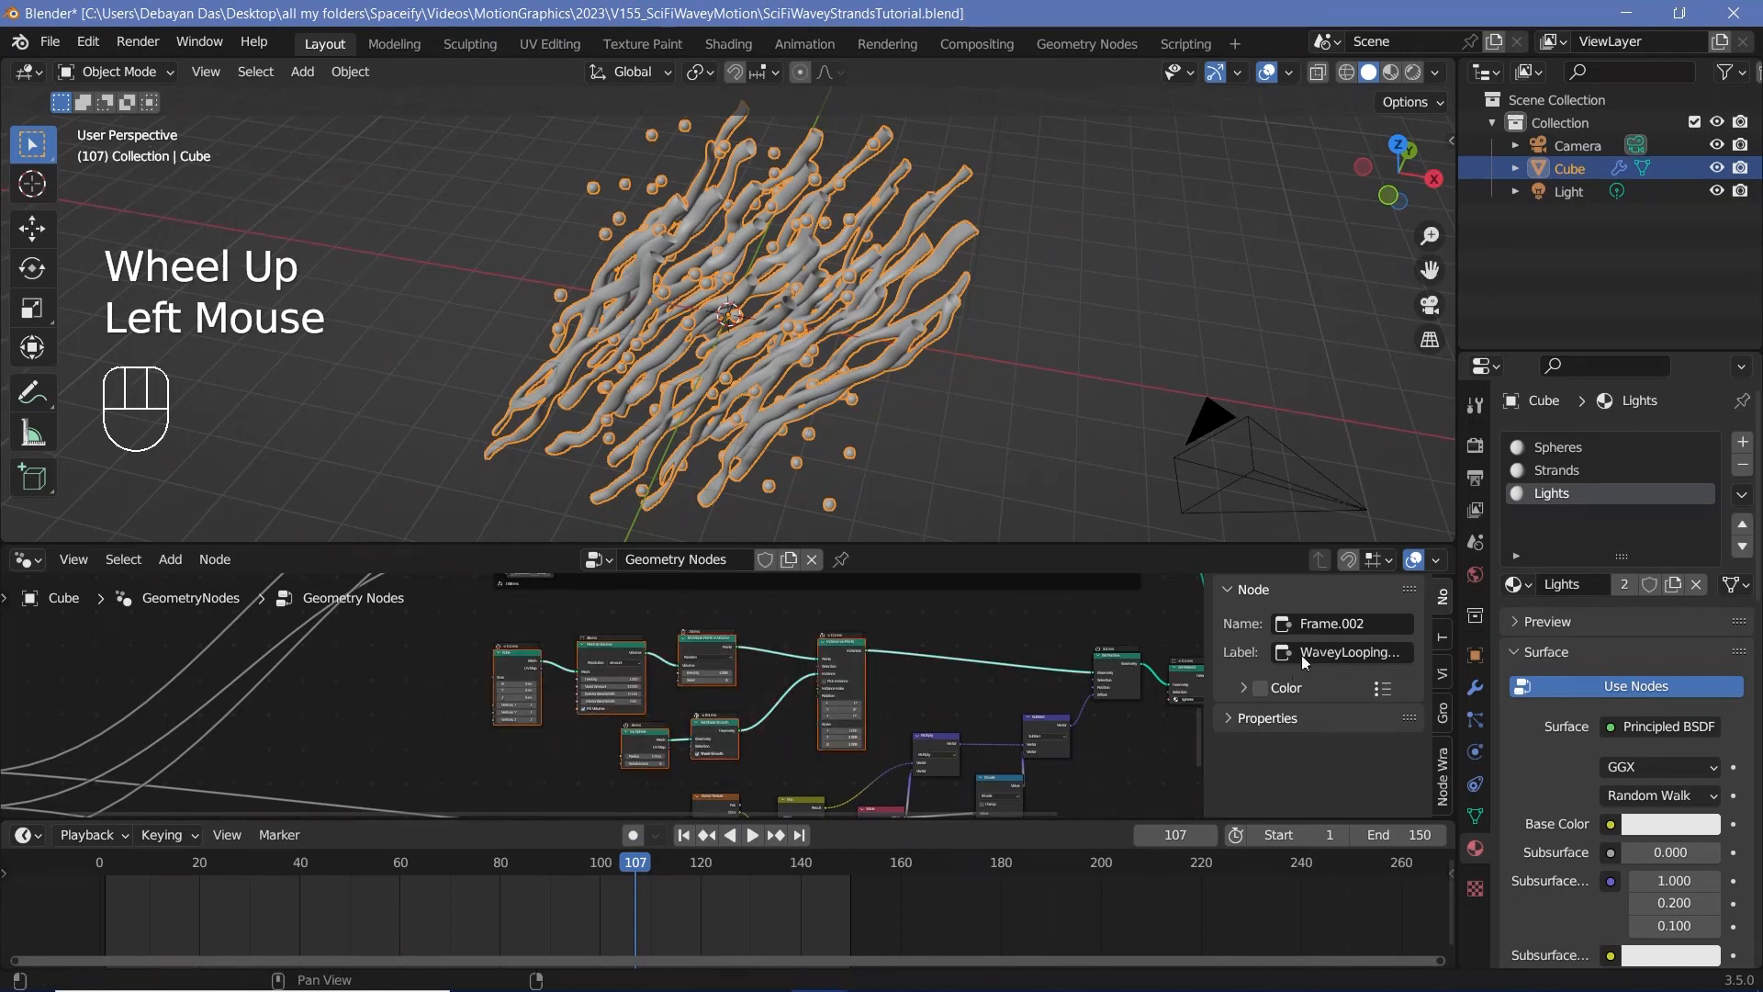
{"action": "key", "text": "ctrl+j"}
{"action": "left_click", "coordinate": [1325, 653]}
{"action": "type", "text": "Sphere Creator"}
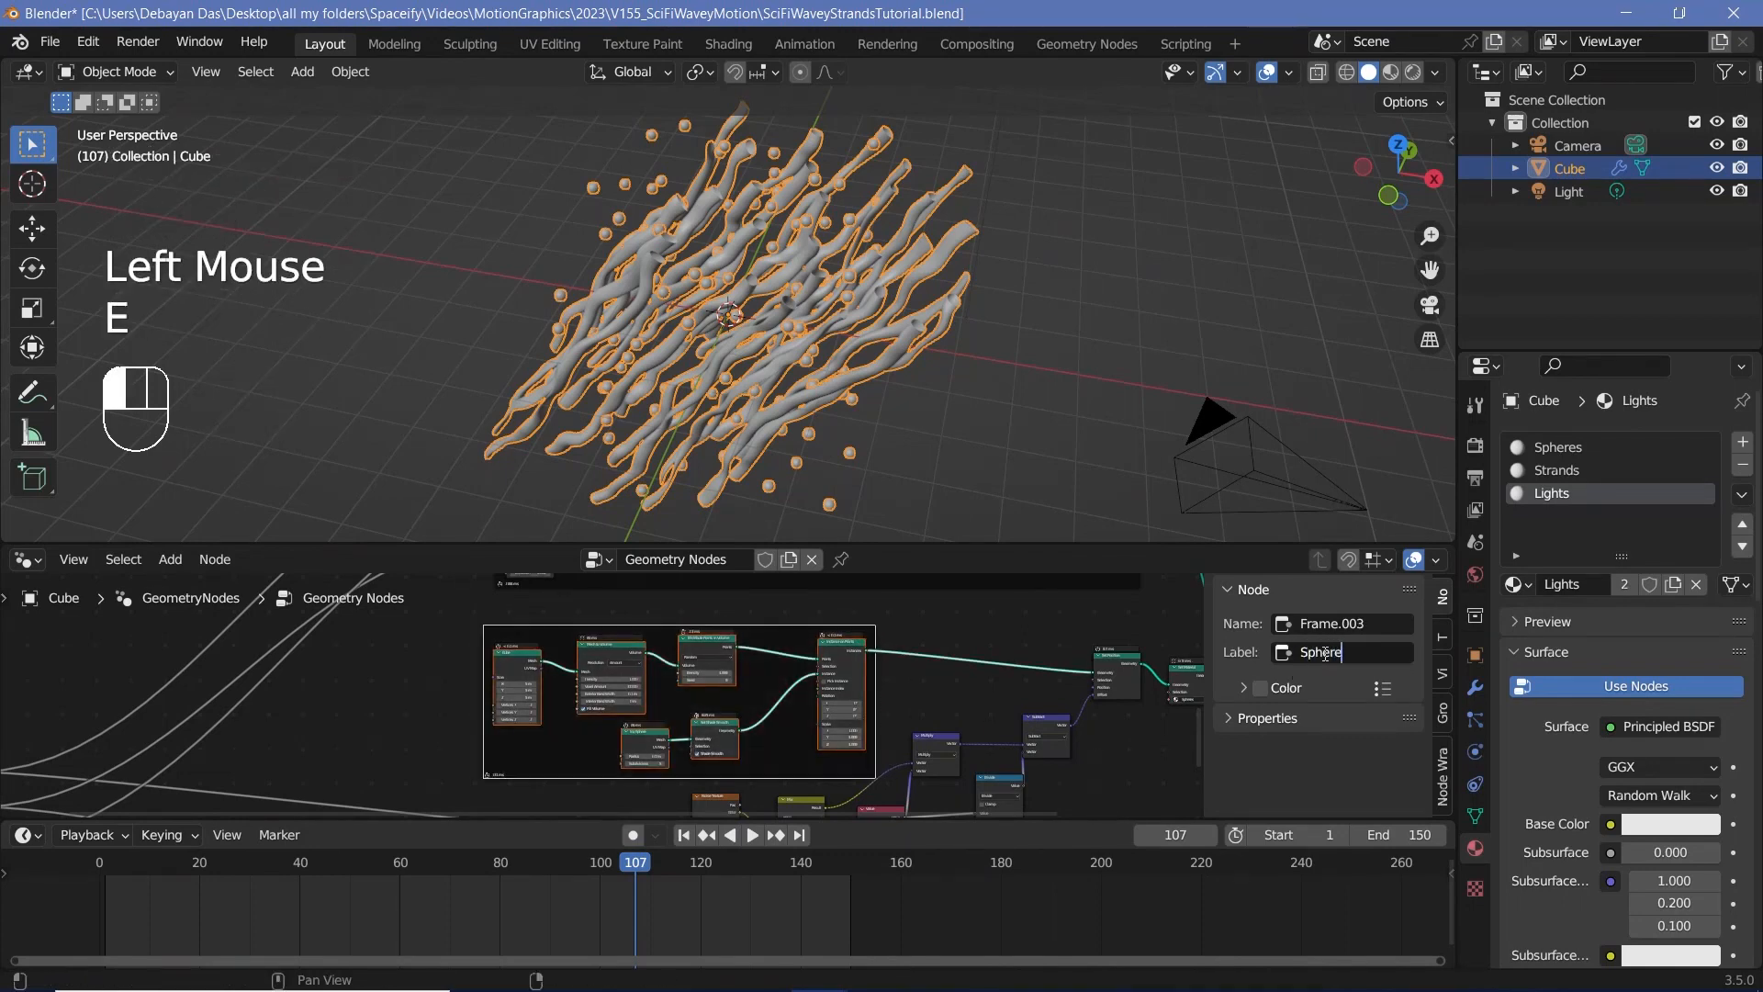
{"action": "left_click", "coordinate": [747, 630]}
{"action": "left_click_drag", "start_coordinate": [748, 630], "coordinate": [713, 619]}
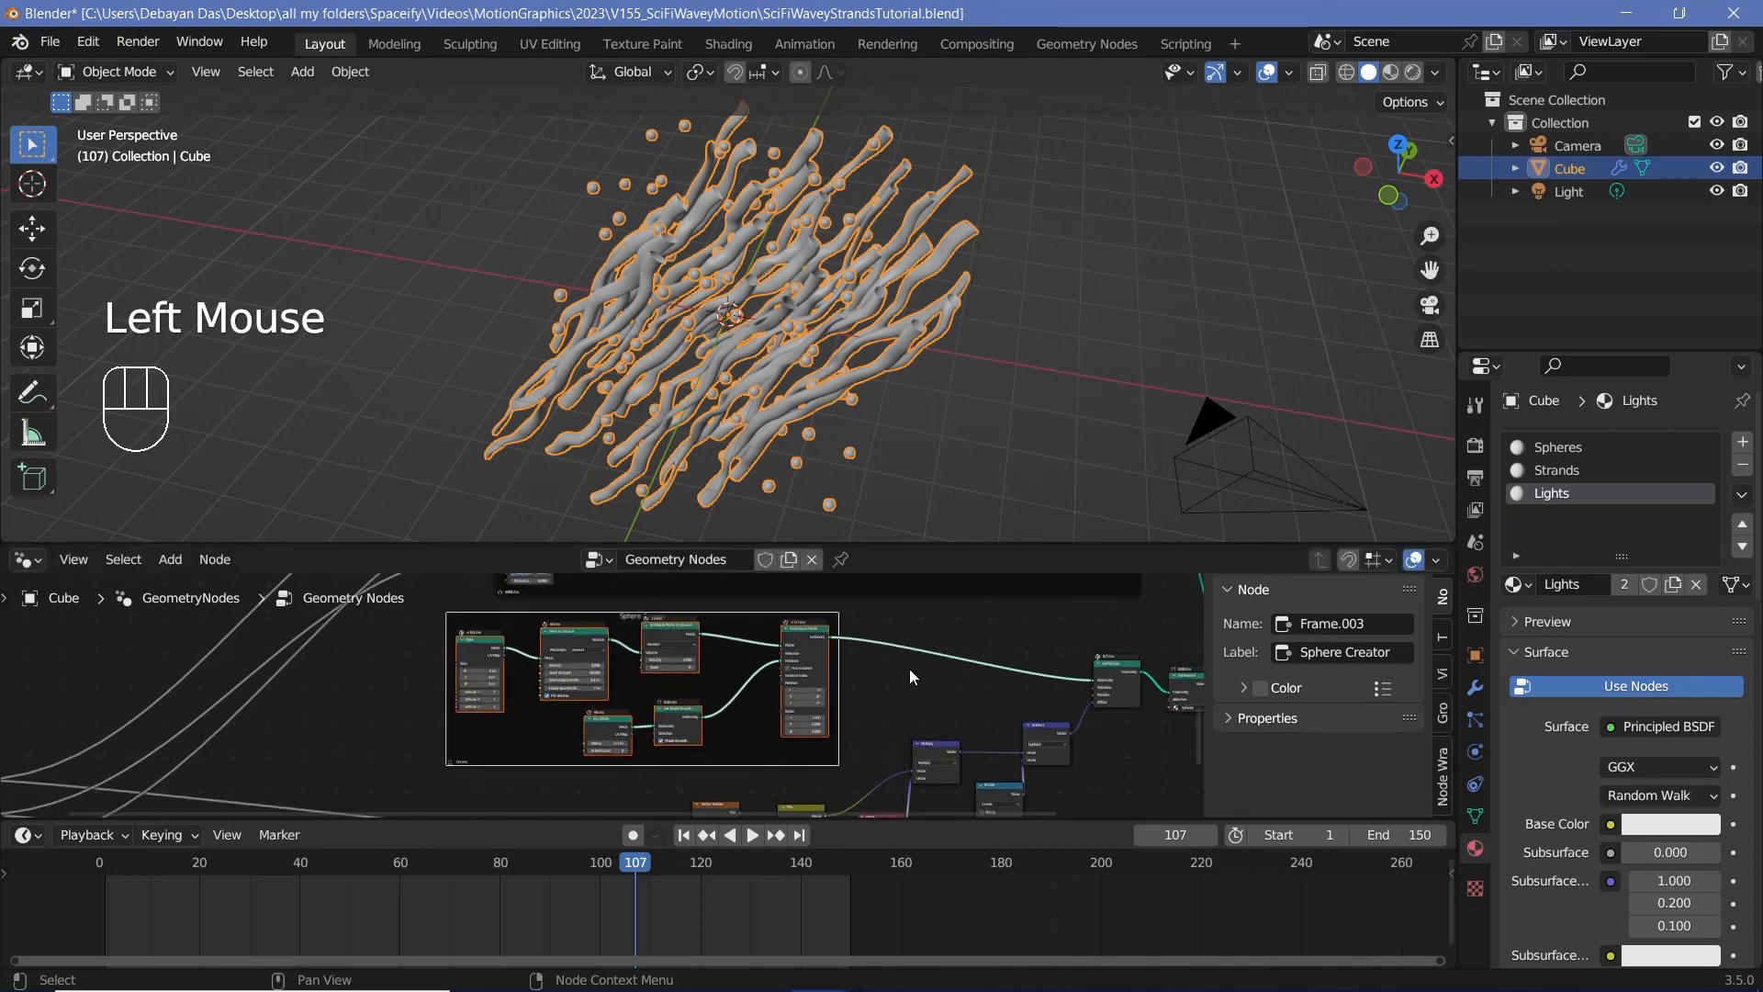
Step: Move the spheres' Set Position node down beside its displacement nodes and frame them together with the label "SphereMotion"
{"action": "scroll", "coordinate": [911, 671], "scroll_direction": "down", "scroll_amount": 1}
{"action": "middle_click_drag", "start_coordinate": [910, 670], "coordinate": [770, 576]}
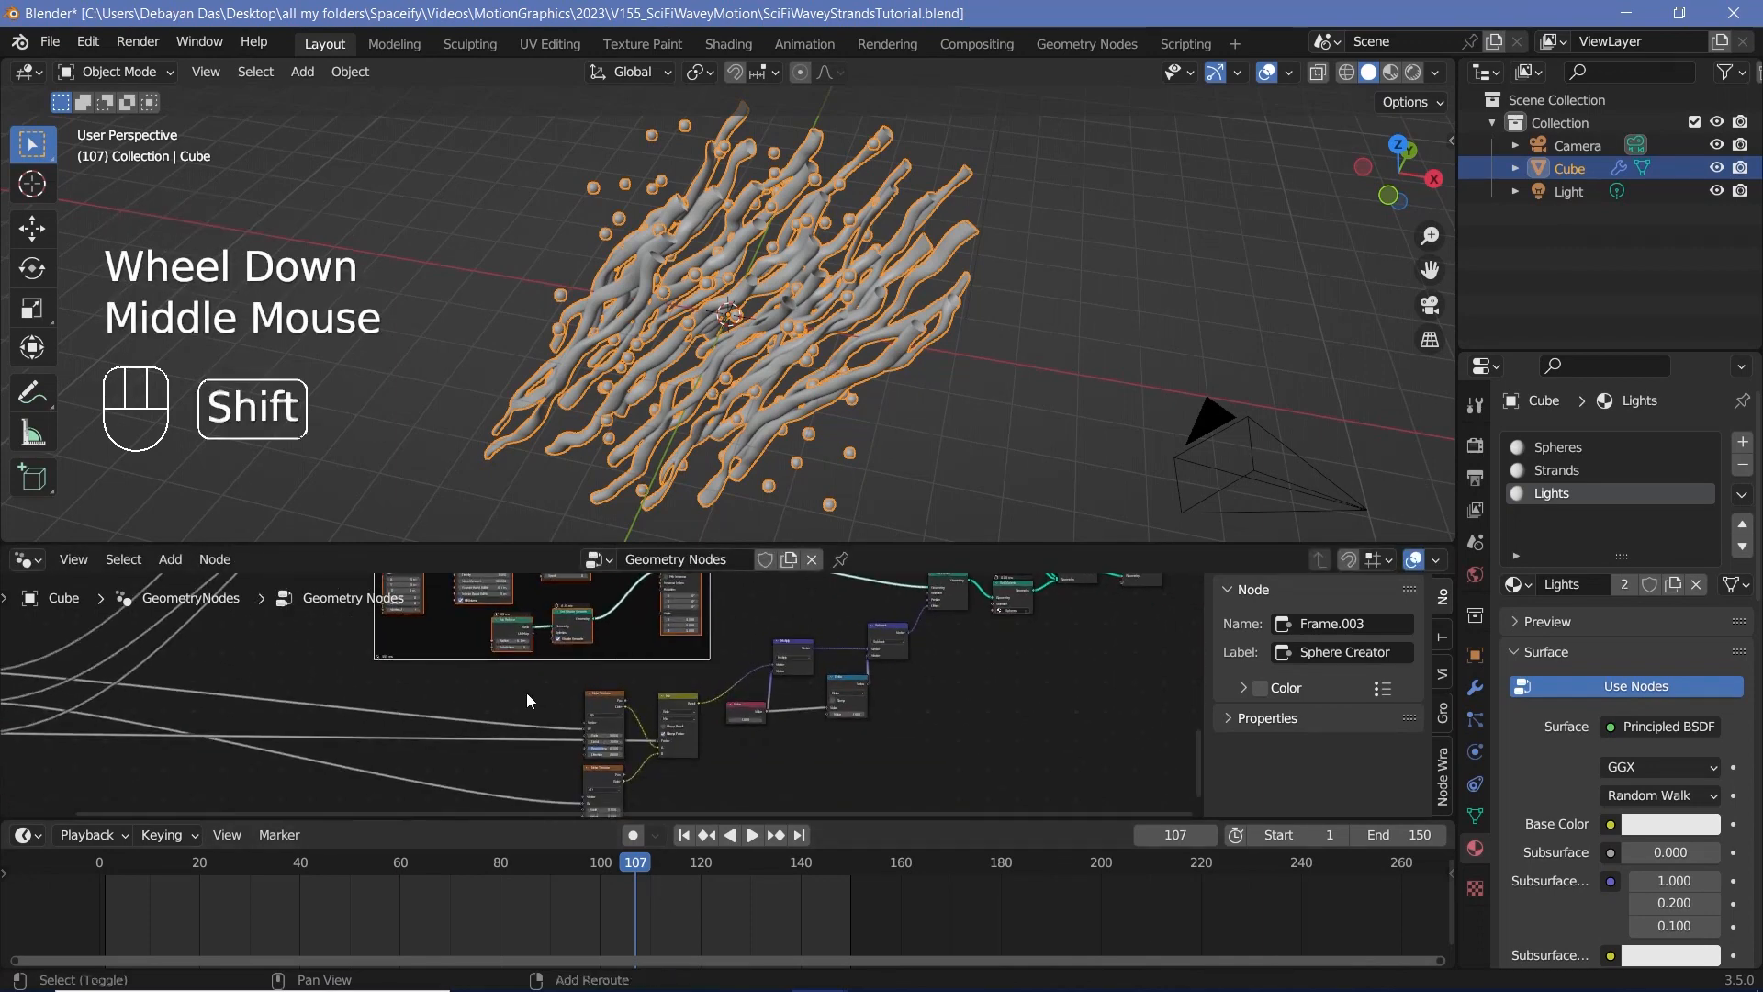
{"action": "left_click_drag", "start_coordinate": [526, 692], "coordinate": [906, 830], "text": "shift"}
{"action": "middle_click_drag", "start_coordinate": [905, 813], "coordinate": [825, 714]}
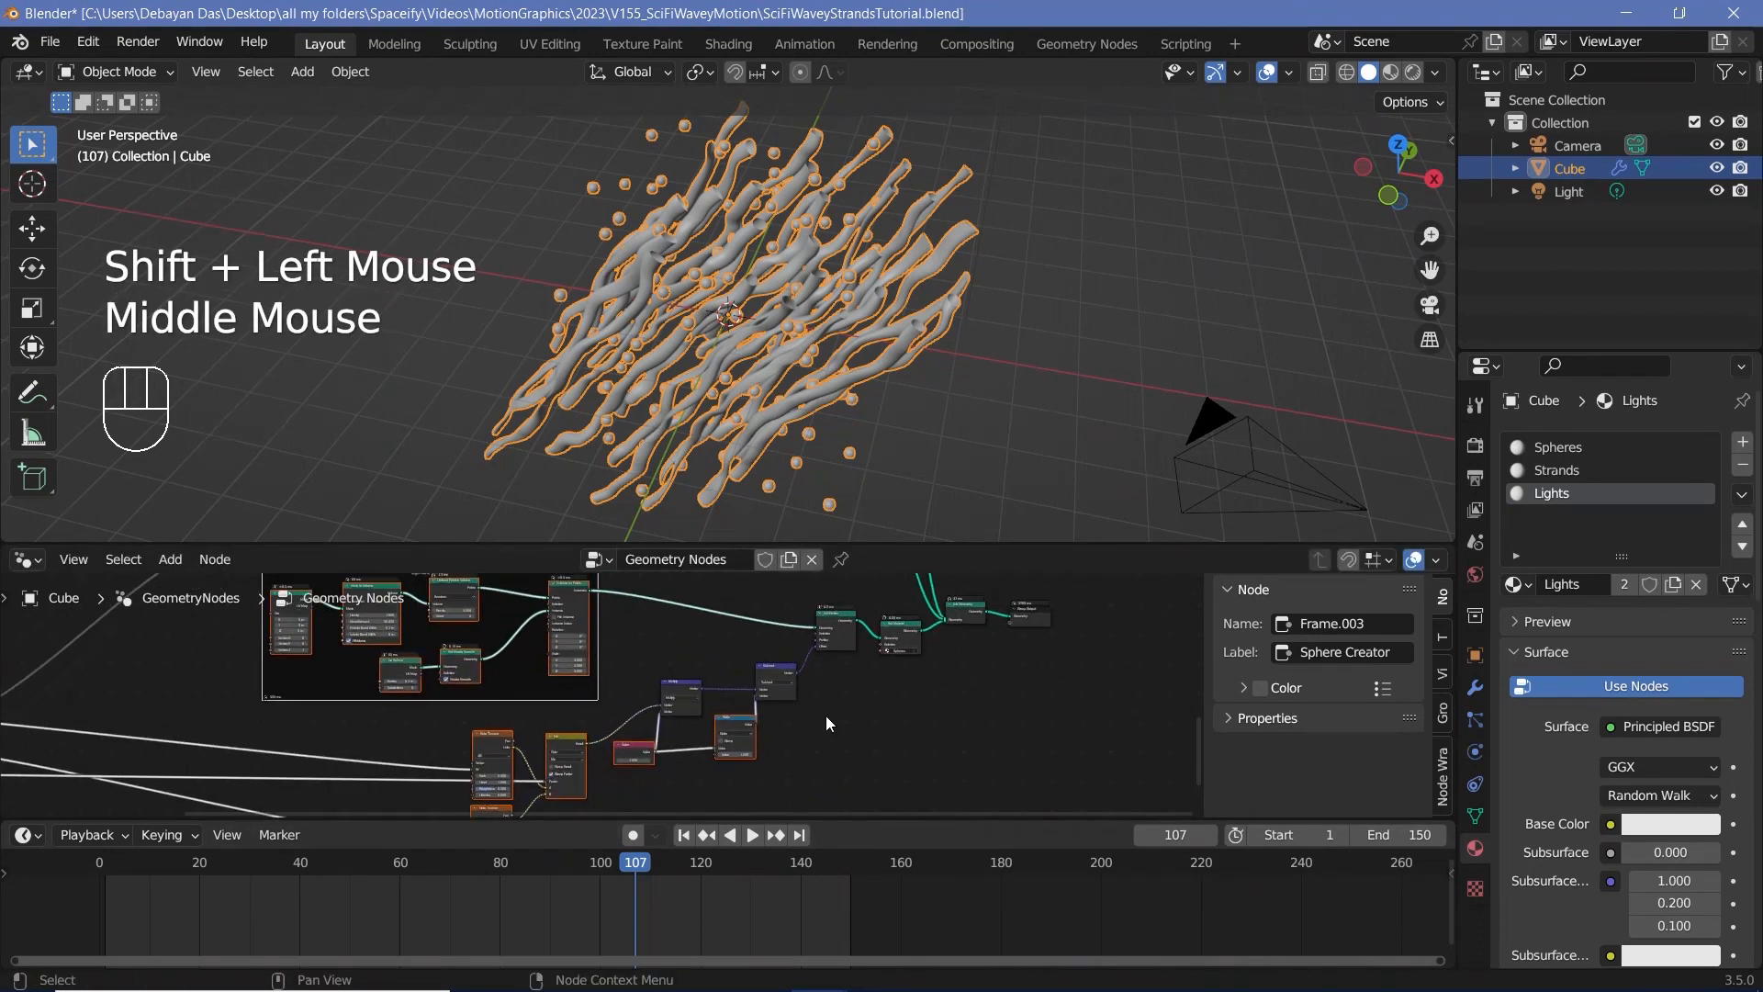
{"action": "scroll", "coordinate": [824, 715], "scroll_direction": "down", "scroll_amount": 2}
{"action": "left_click_drag", "start_coordinate": [675, 646], "coordinate": [755, 716], "text": "shift"}
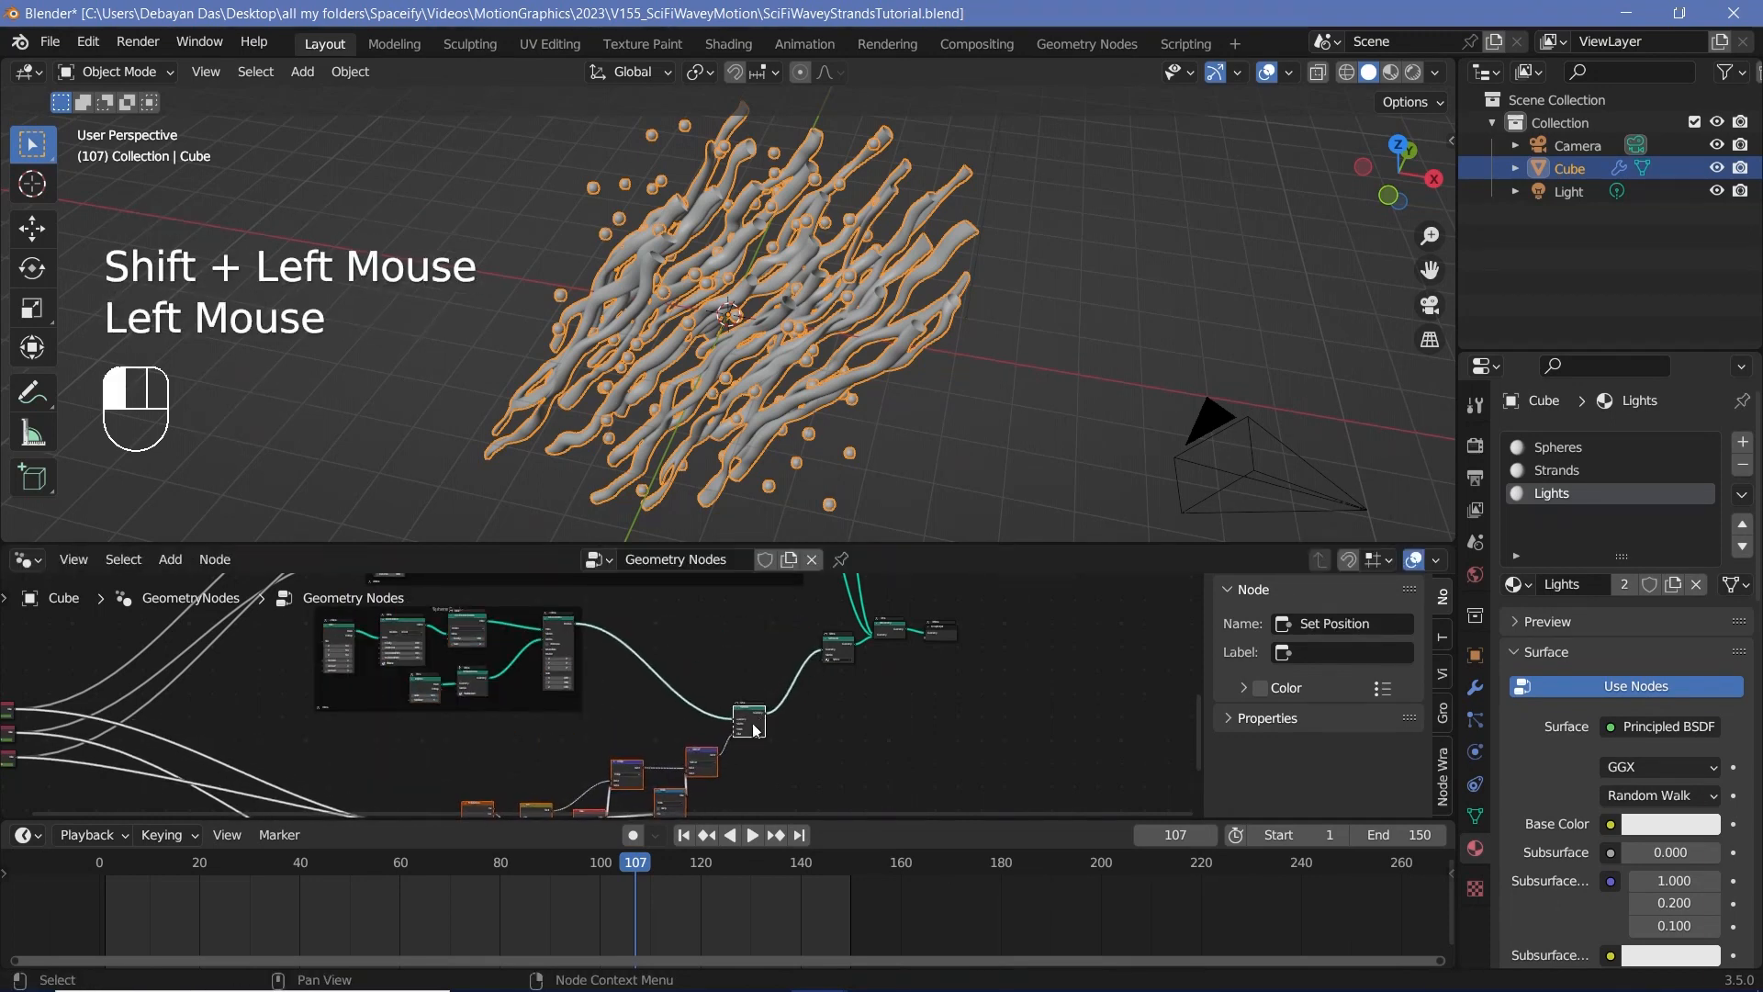
{"action": "middle_click_drag", "start_coordinate": [728, 739], "coordinate": [773, 621]}
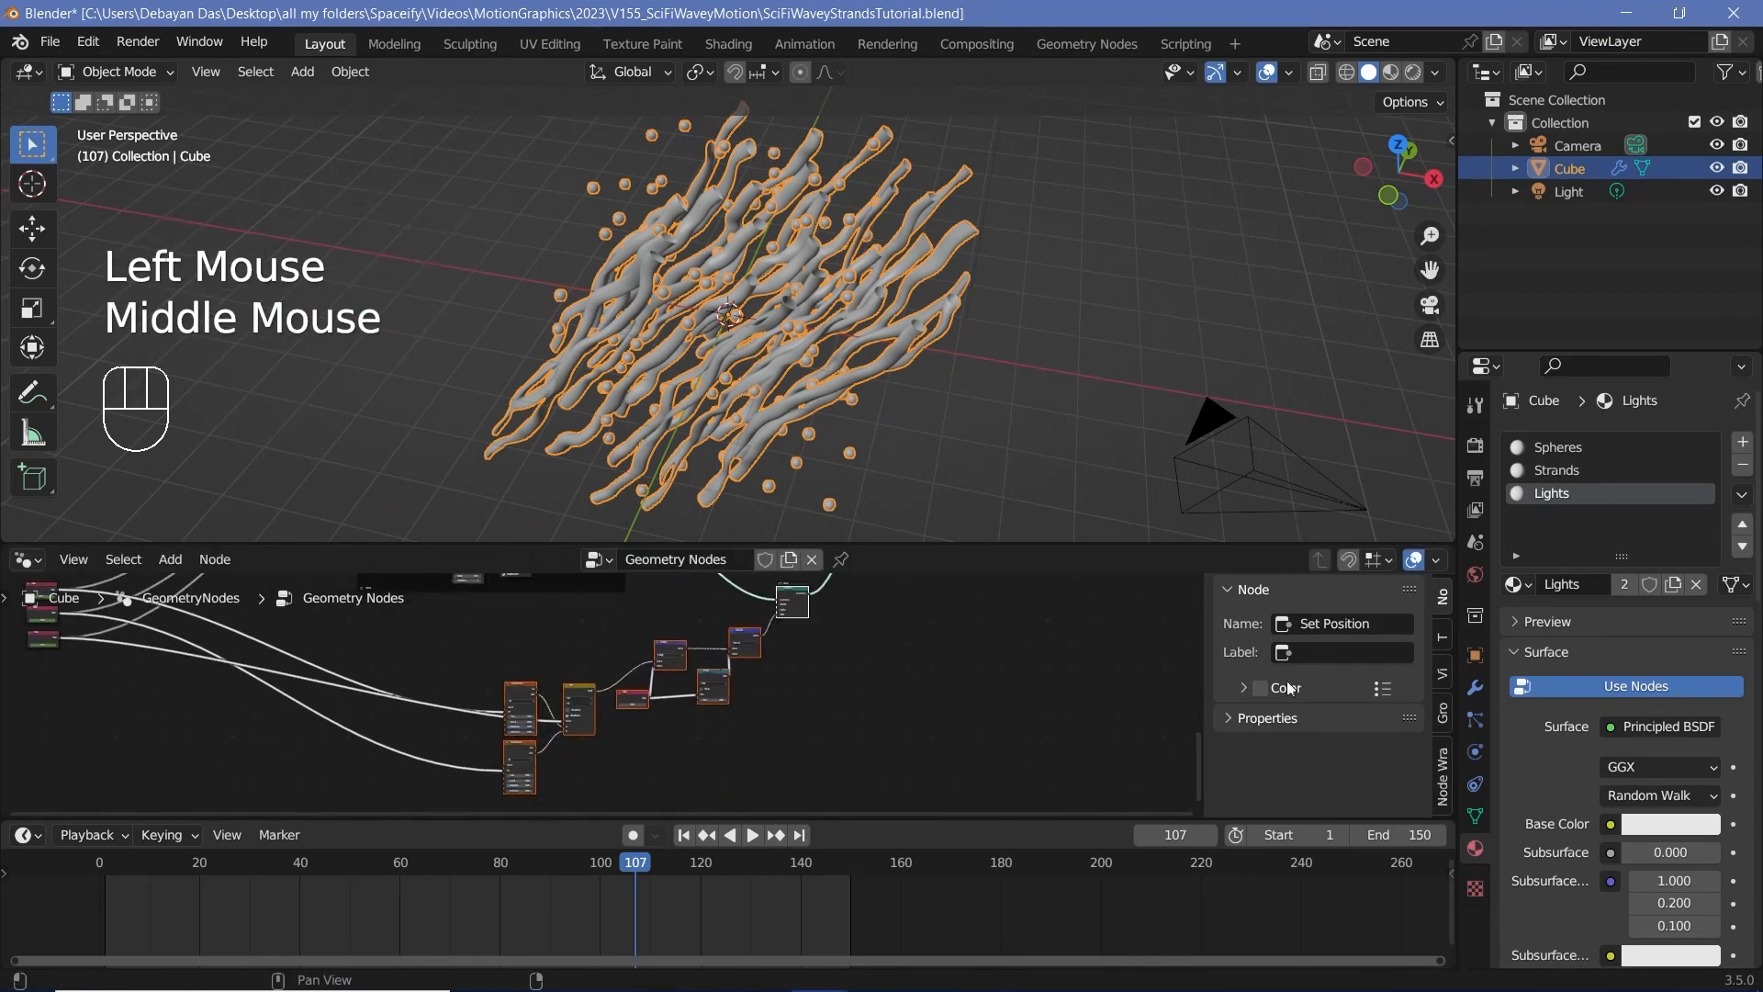
{"action": "key", "text": "ctrl+j"}
{"action": "left_click", "coordinate": [1322, 652]}
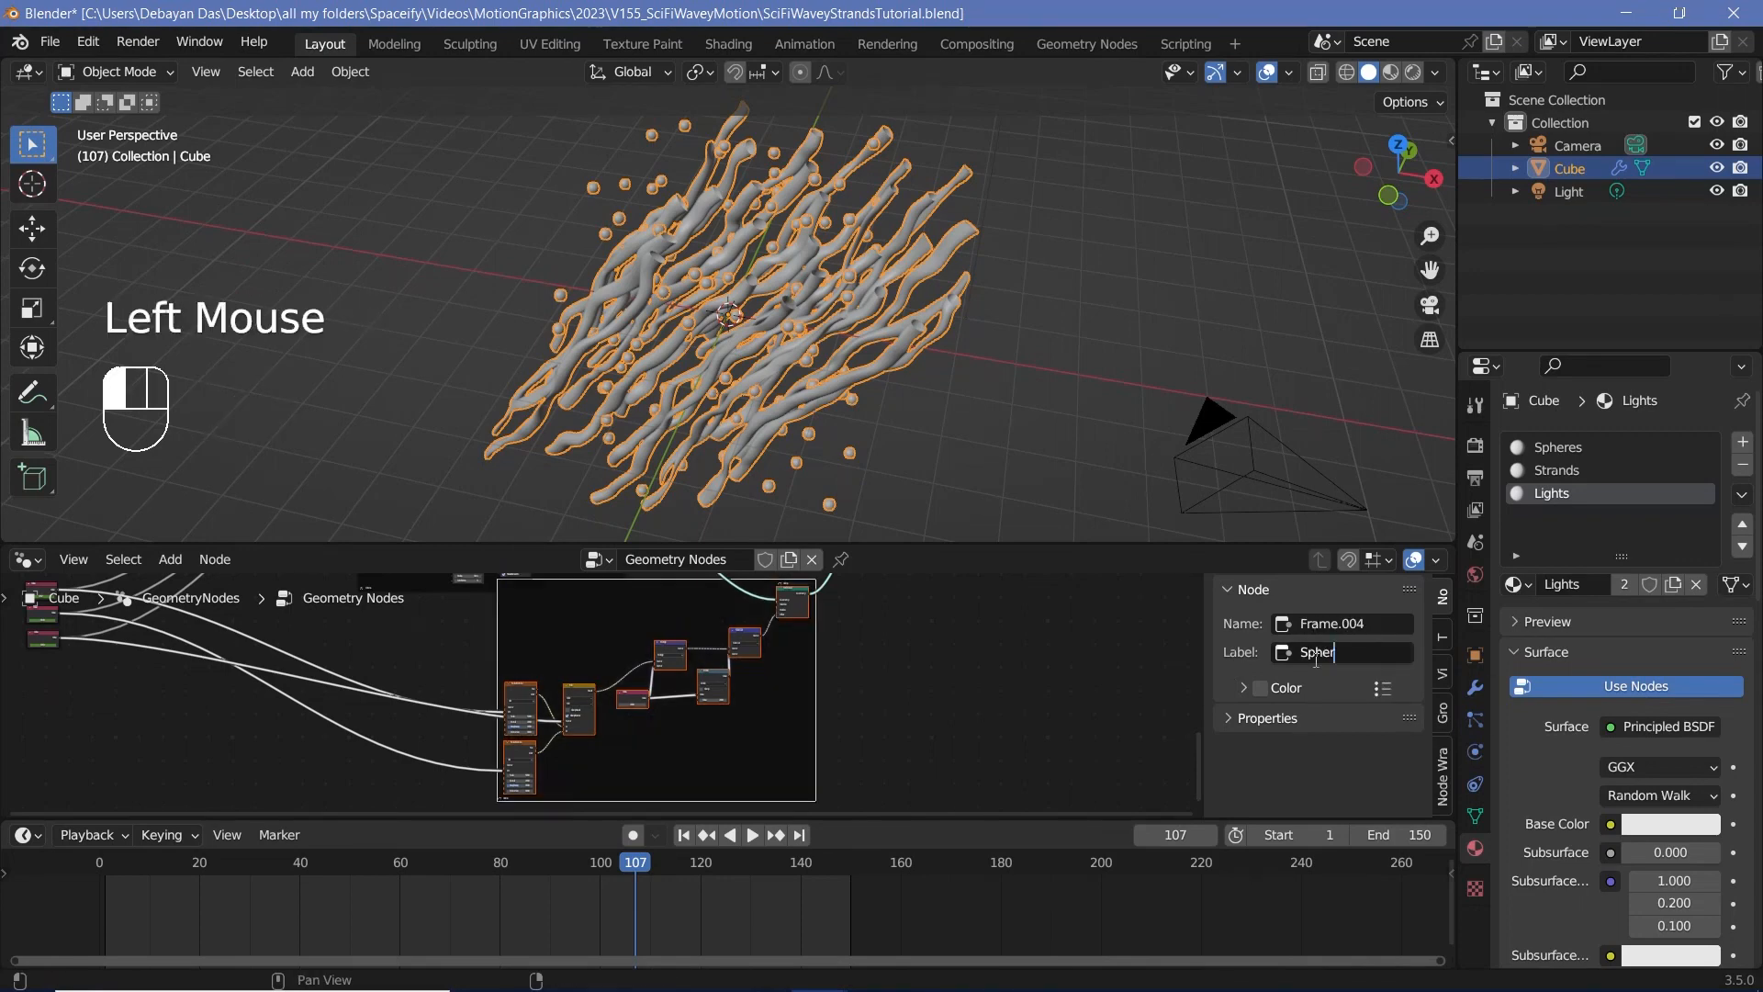
{"action": "type", "text": "Sphere"}
{"action": "type", "text": "Motion"}
{"action": "left_click", "coordinate": [964, 680]}
Step: Enable Bloom with a clamp of 4 and Screen Space Reflections in the Eevee render settings
{"action": "scroll", "coordinate": [817, 643], "scroll_direction": "down", "scroll_amount": 2}
{"action": "middle_click_drag", "start_coordinate": [813, 588], "coordinate": [949, 583]}
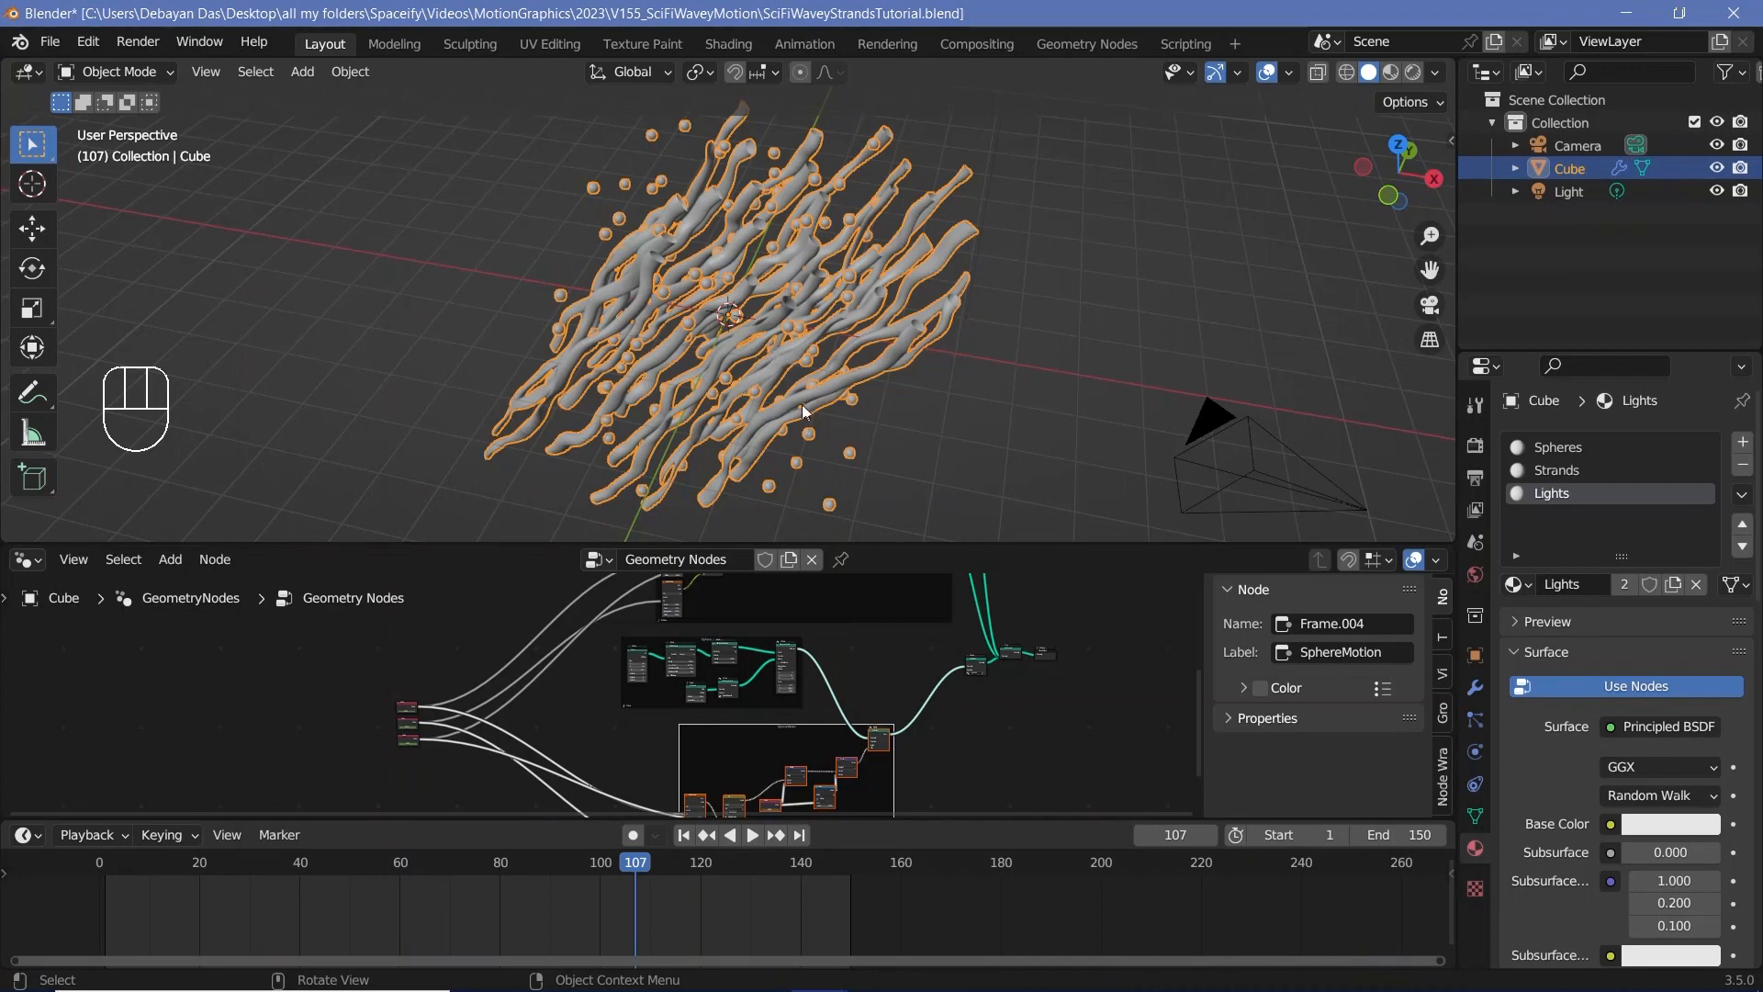
{"action": "middle_click_drag", "start_coordinate": [802, 404], "coordinate": [867, 412]}
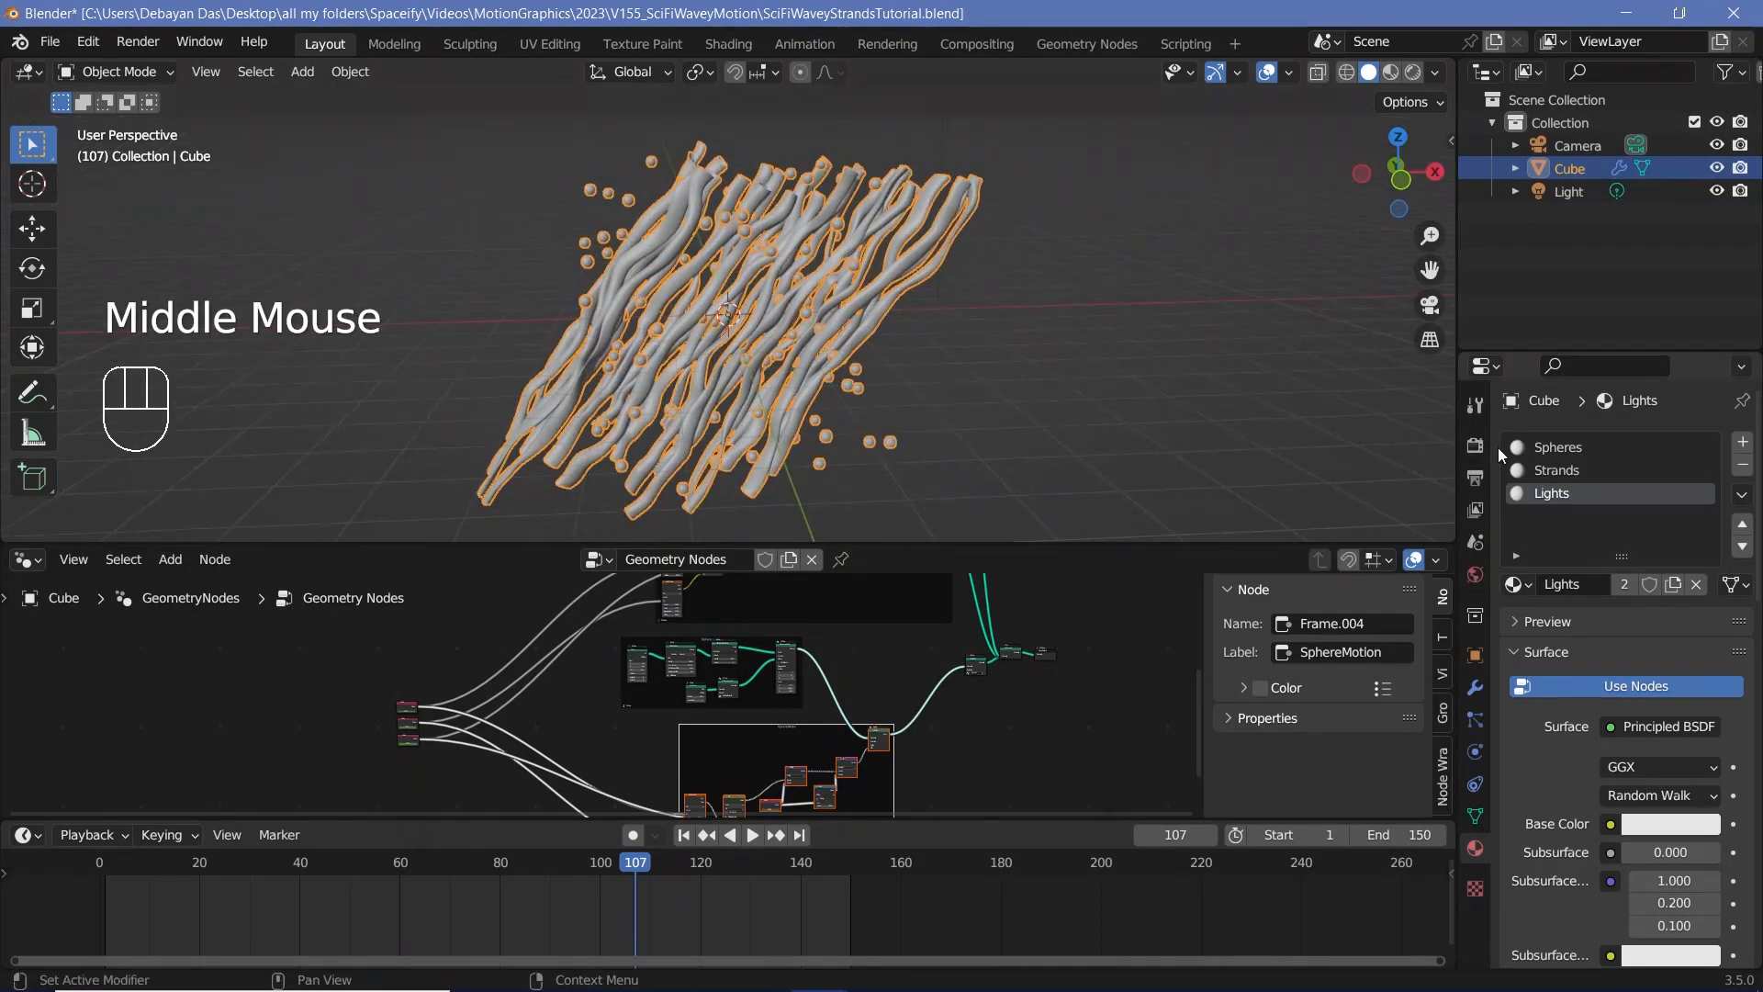
{"action": "left_click", "coordinate": [1472, 448]}
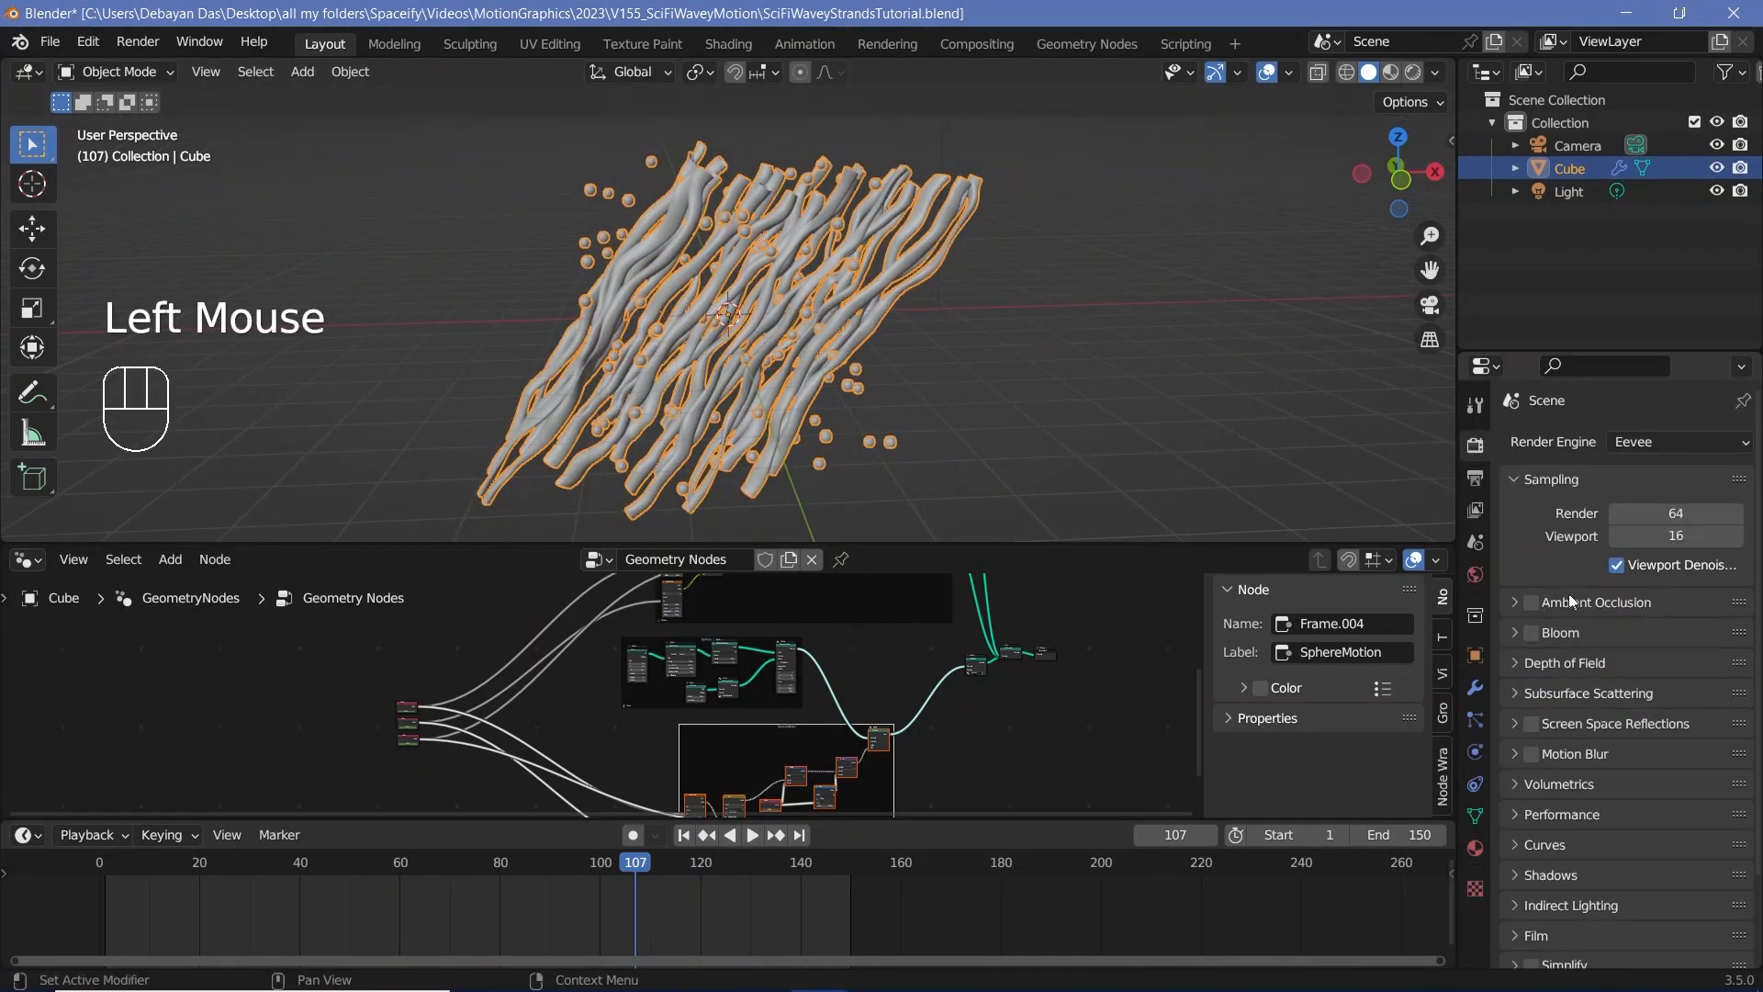
{"action": "left_click", "coordinate": [1531, 633]}
{"action": "left_click", "coordinate": [1514, 634]}
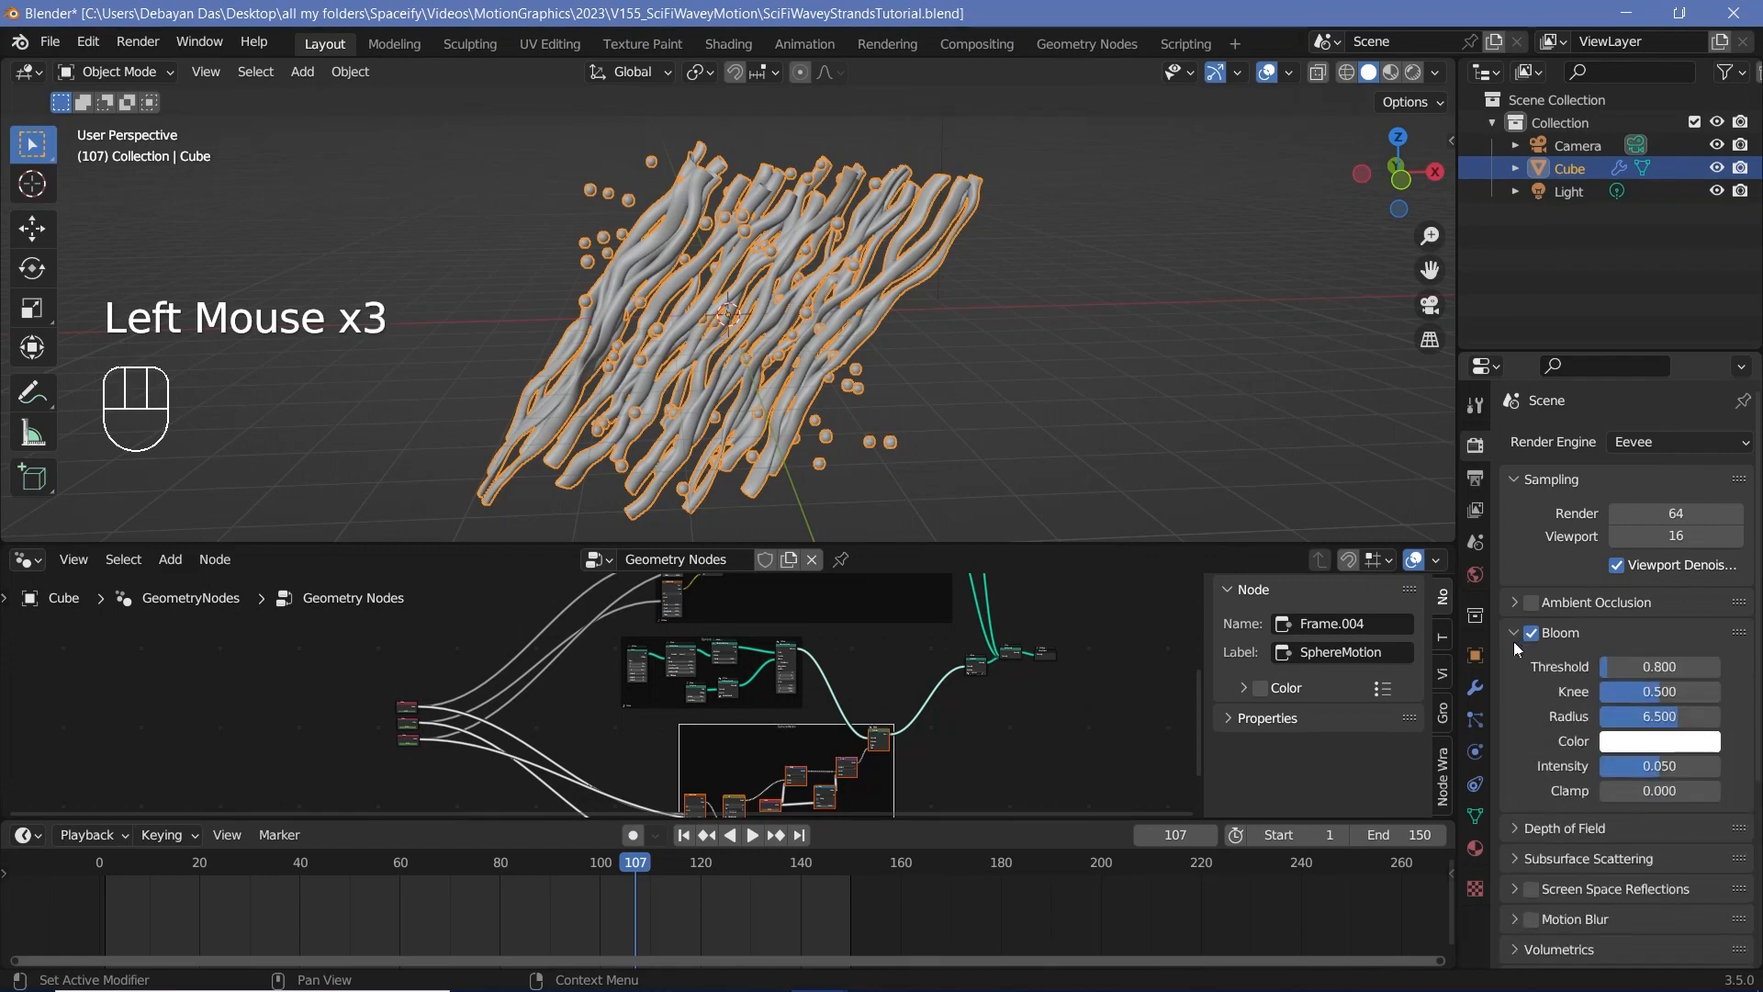
{"action": "left_click", "coordinate": [1638, 790]}
{"action": "type", "text": "4"}
{"action": "key", "text": "Return"}
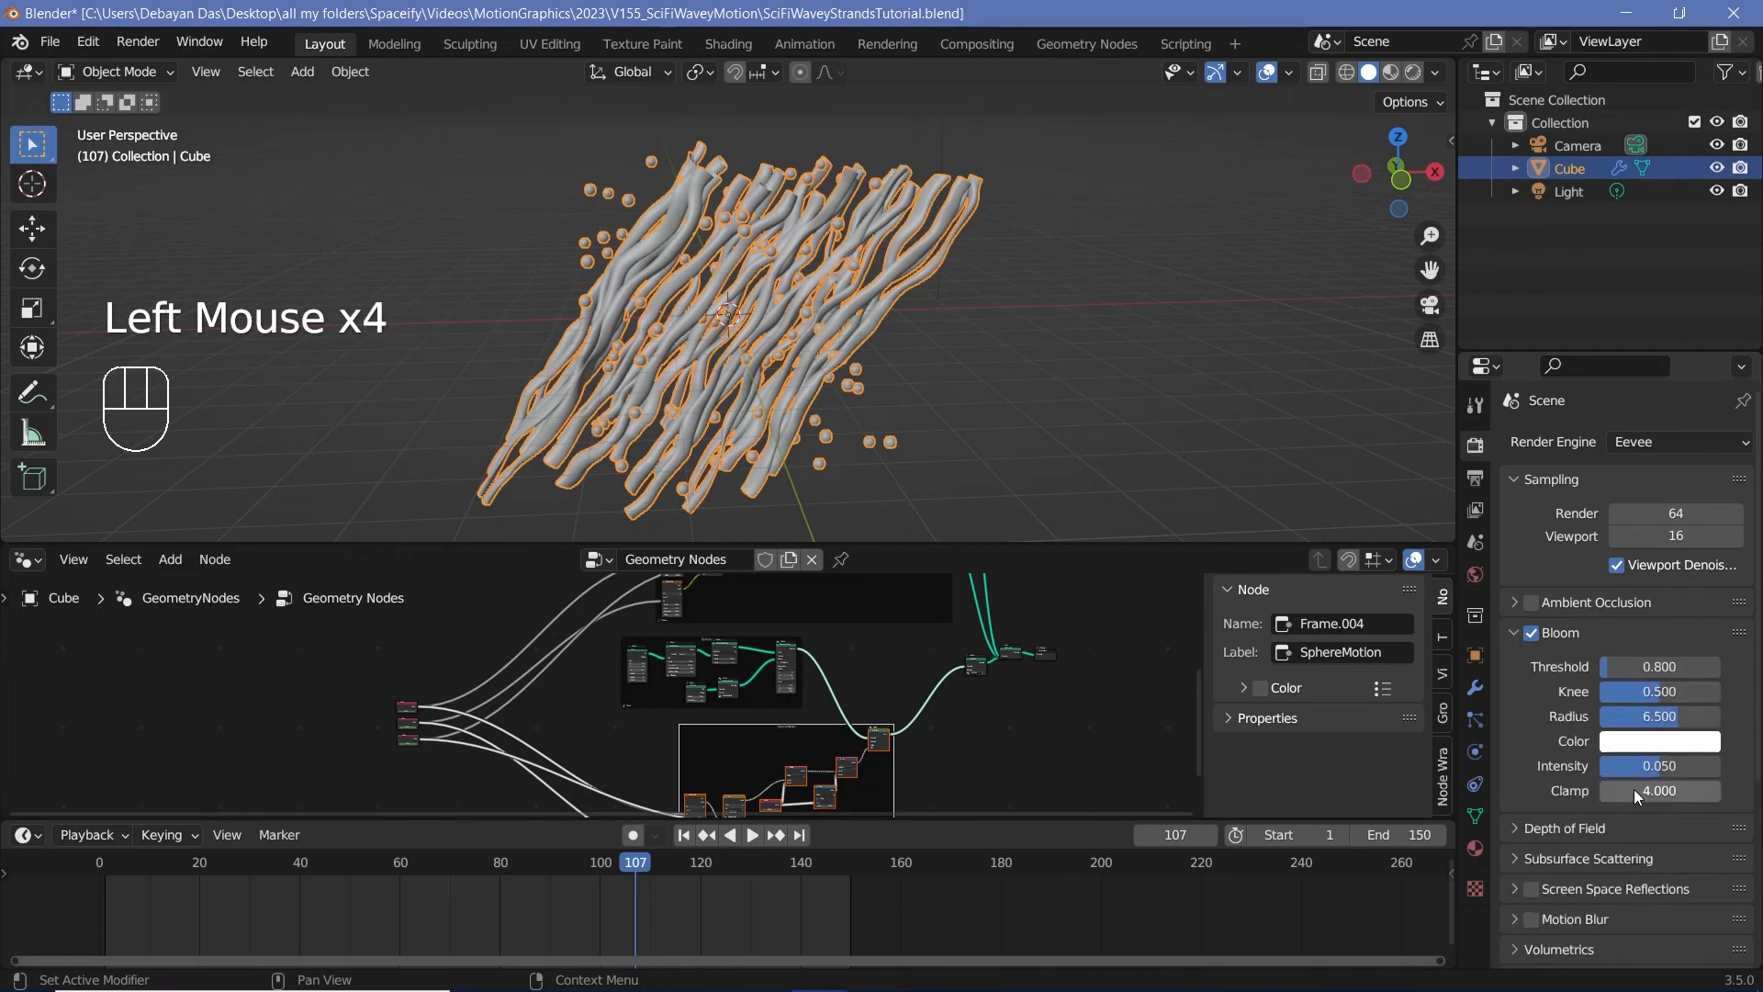
{"action": "scroll", "coordinate": [1537, 841], "scroll_direction": "down", "scroll_amount": 4}
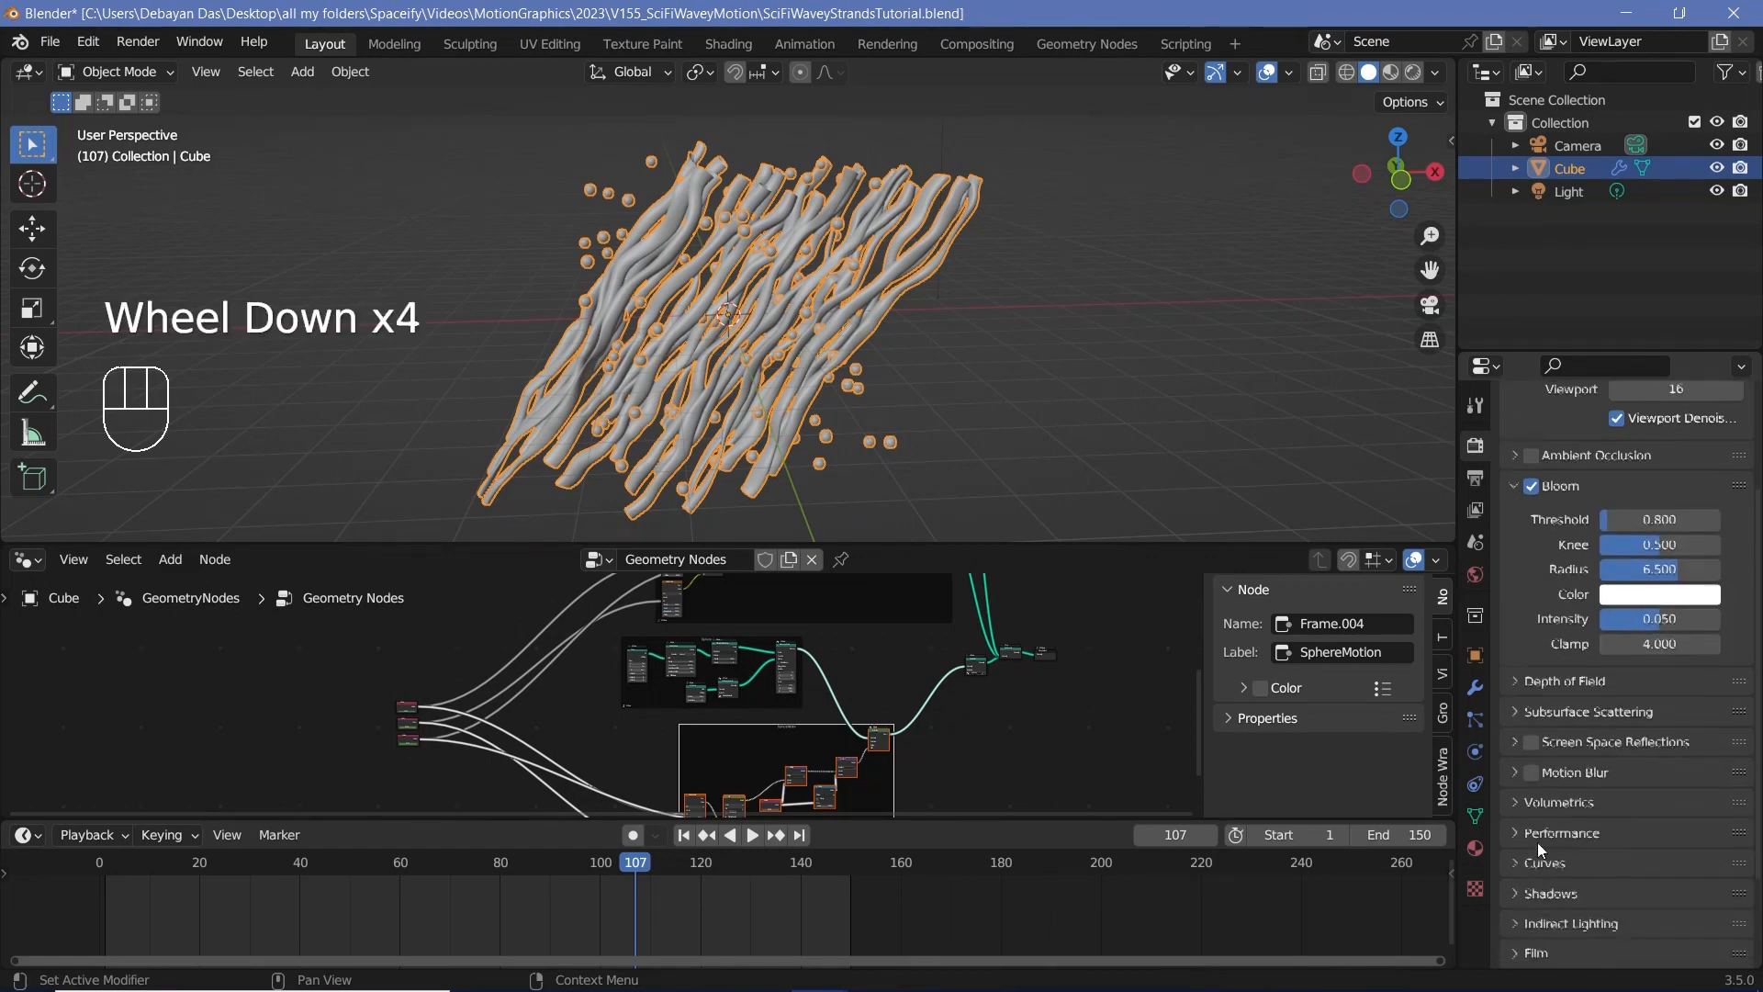
{"action": "left_click", "coordinate": [1532, 742]}
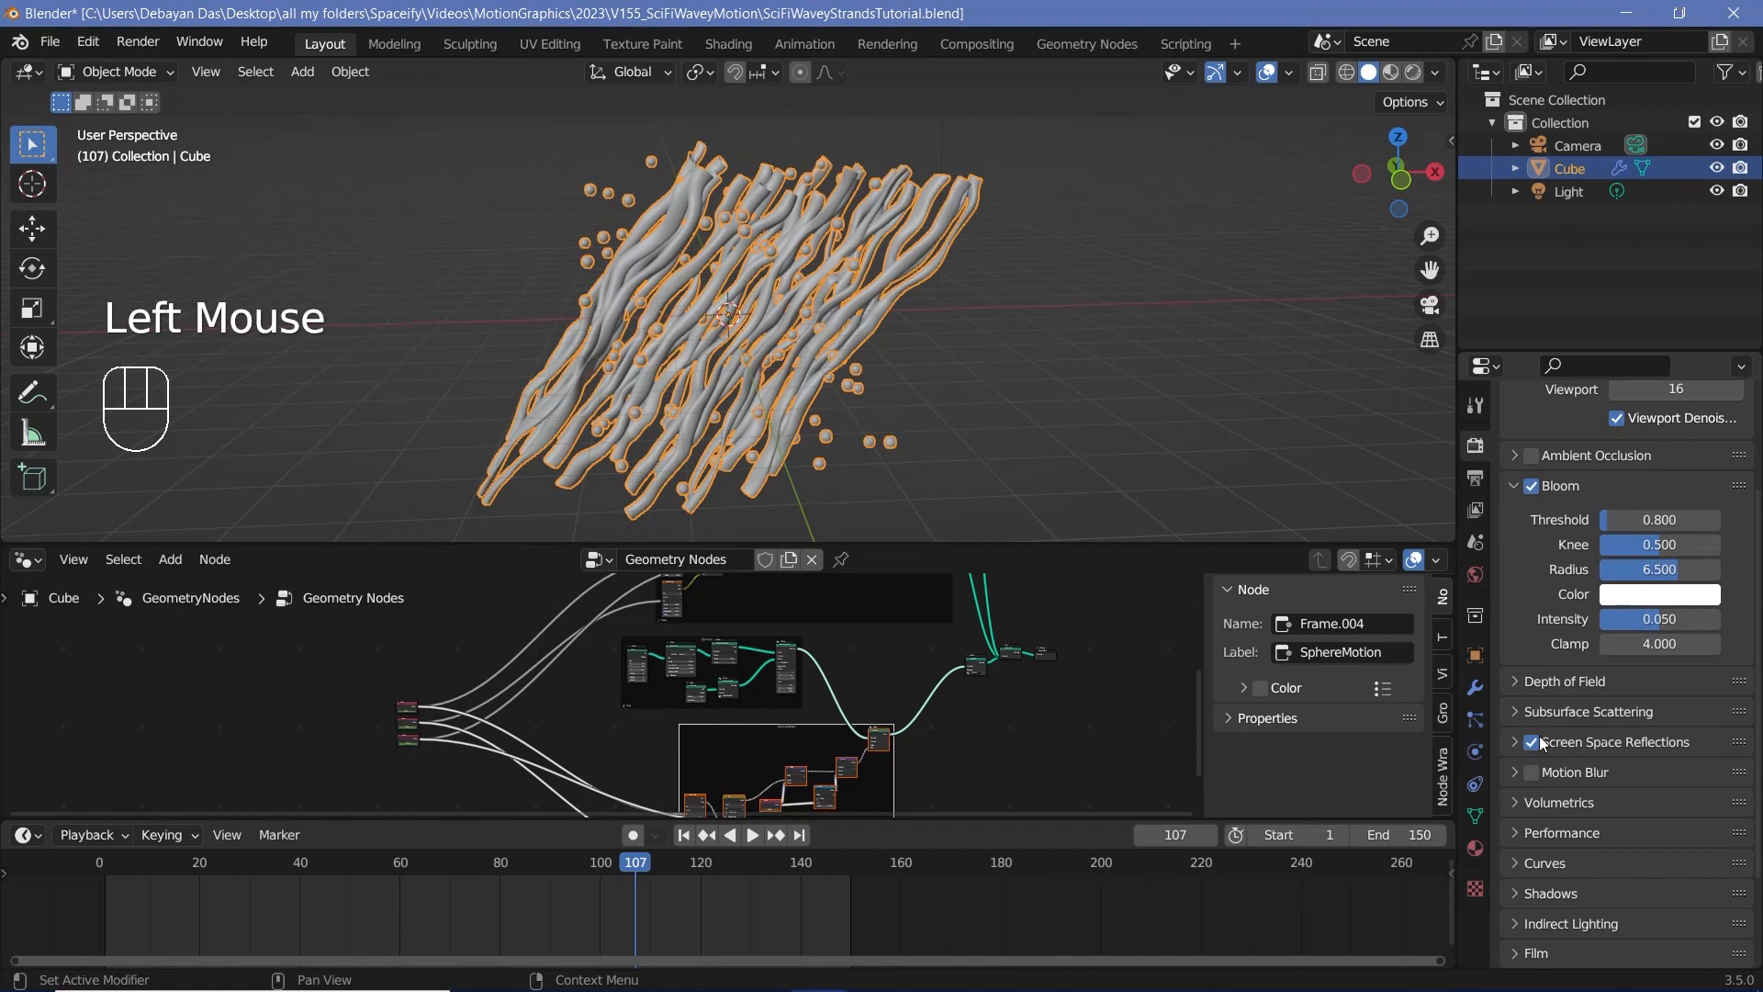
Step: Switch the node area to the Shader Editor and show the 3D viewport in rendered shading
{"action": "left_click", "coordinate": [28, 559]}
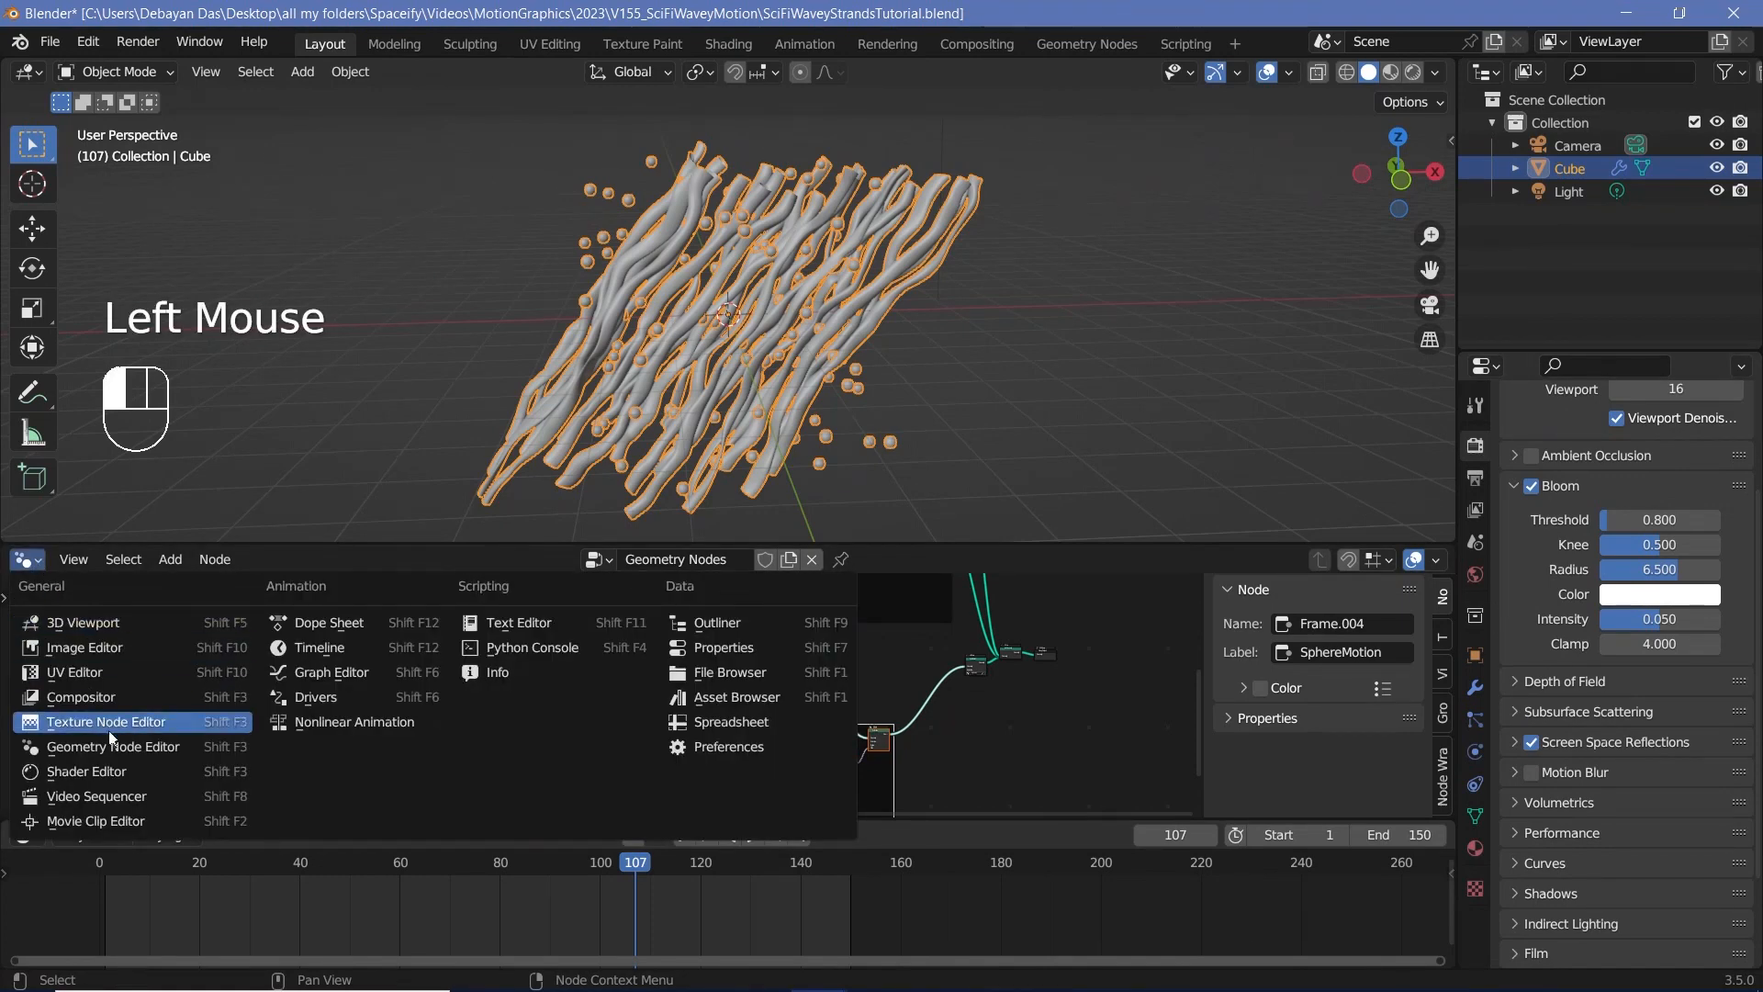
{"action": "left_click", "coordinate": [109, 774]}
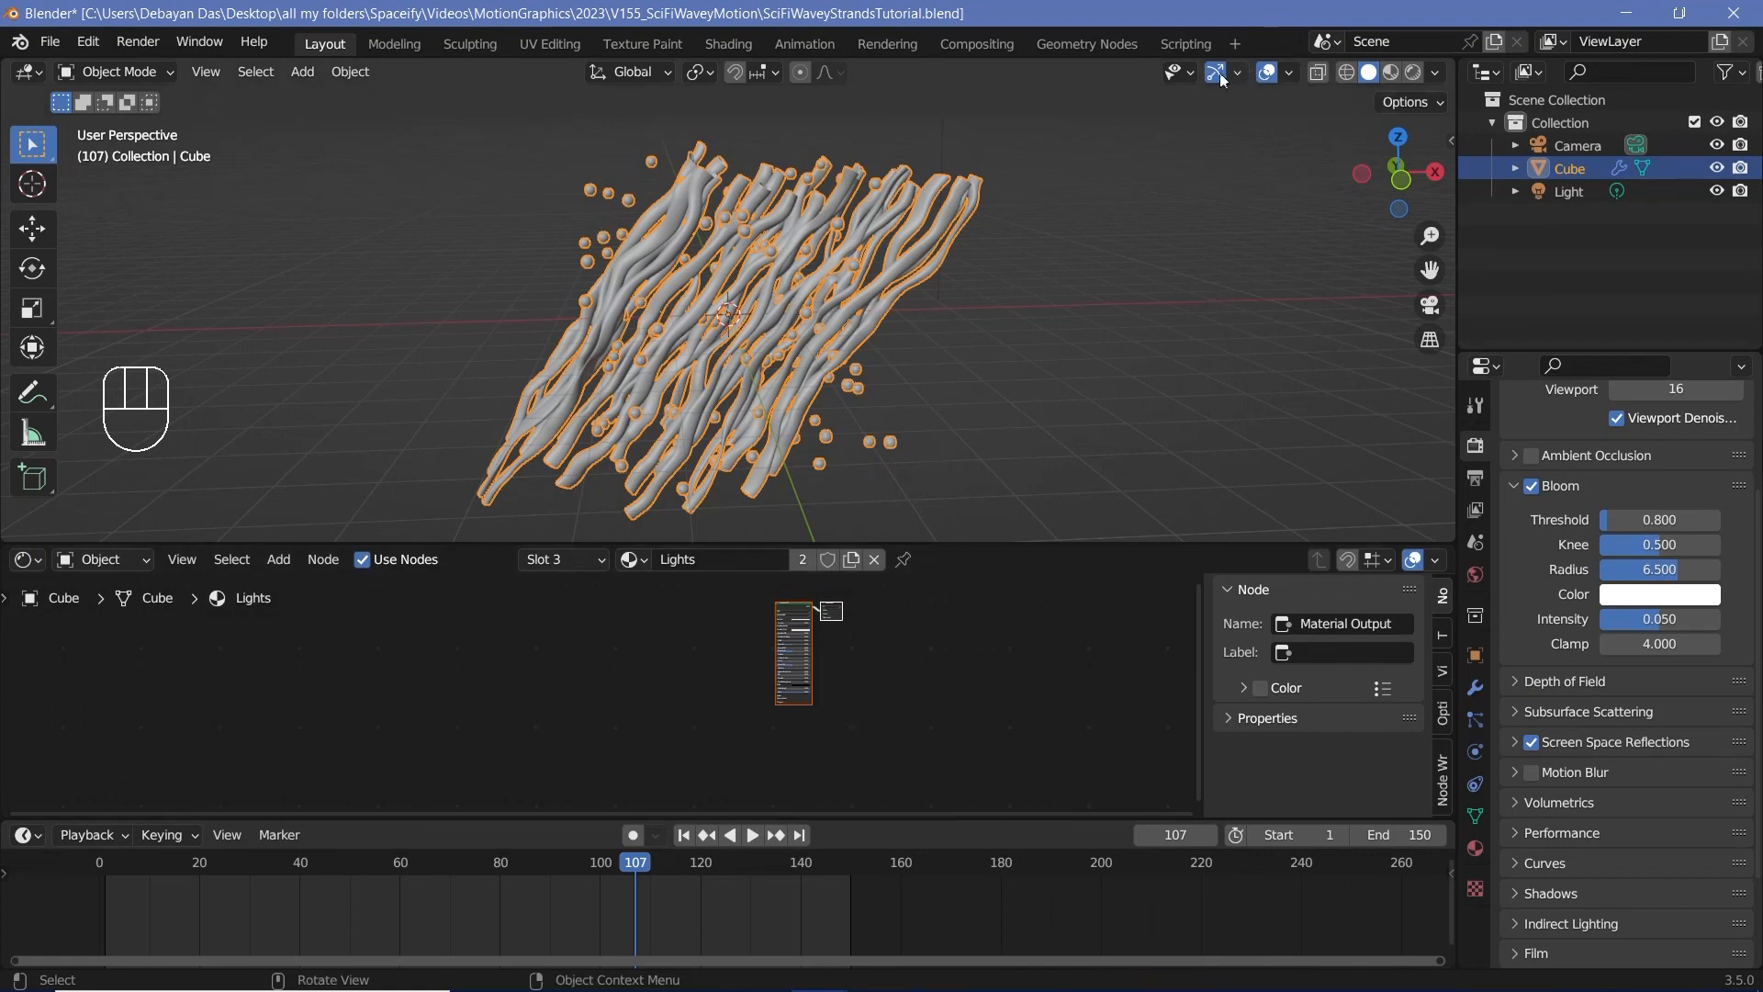
{"action": "left_click", "coordinate": [1414, 75]}
Step: Clear the camera's location and rotation, then rotate it 90 degrees about the global X axis
{"action": "scroll", "coordinate": [956, 206], "scroll_direction": "down", "scroll_amount": 3}
{"action": "left_click", "coordinate": [953, 201]}
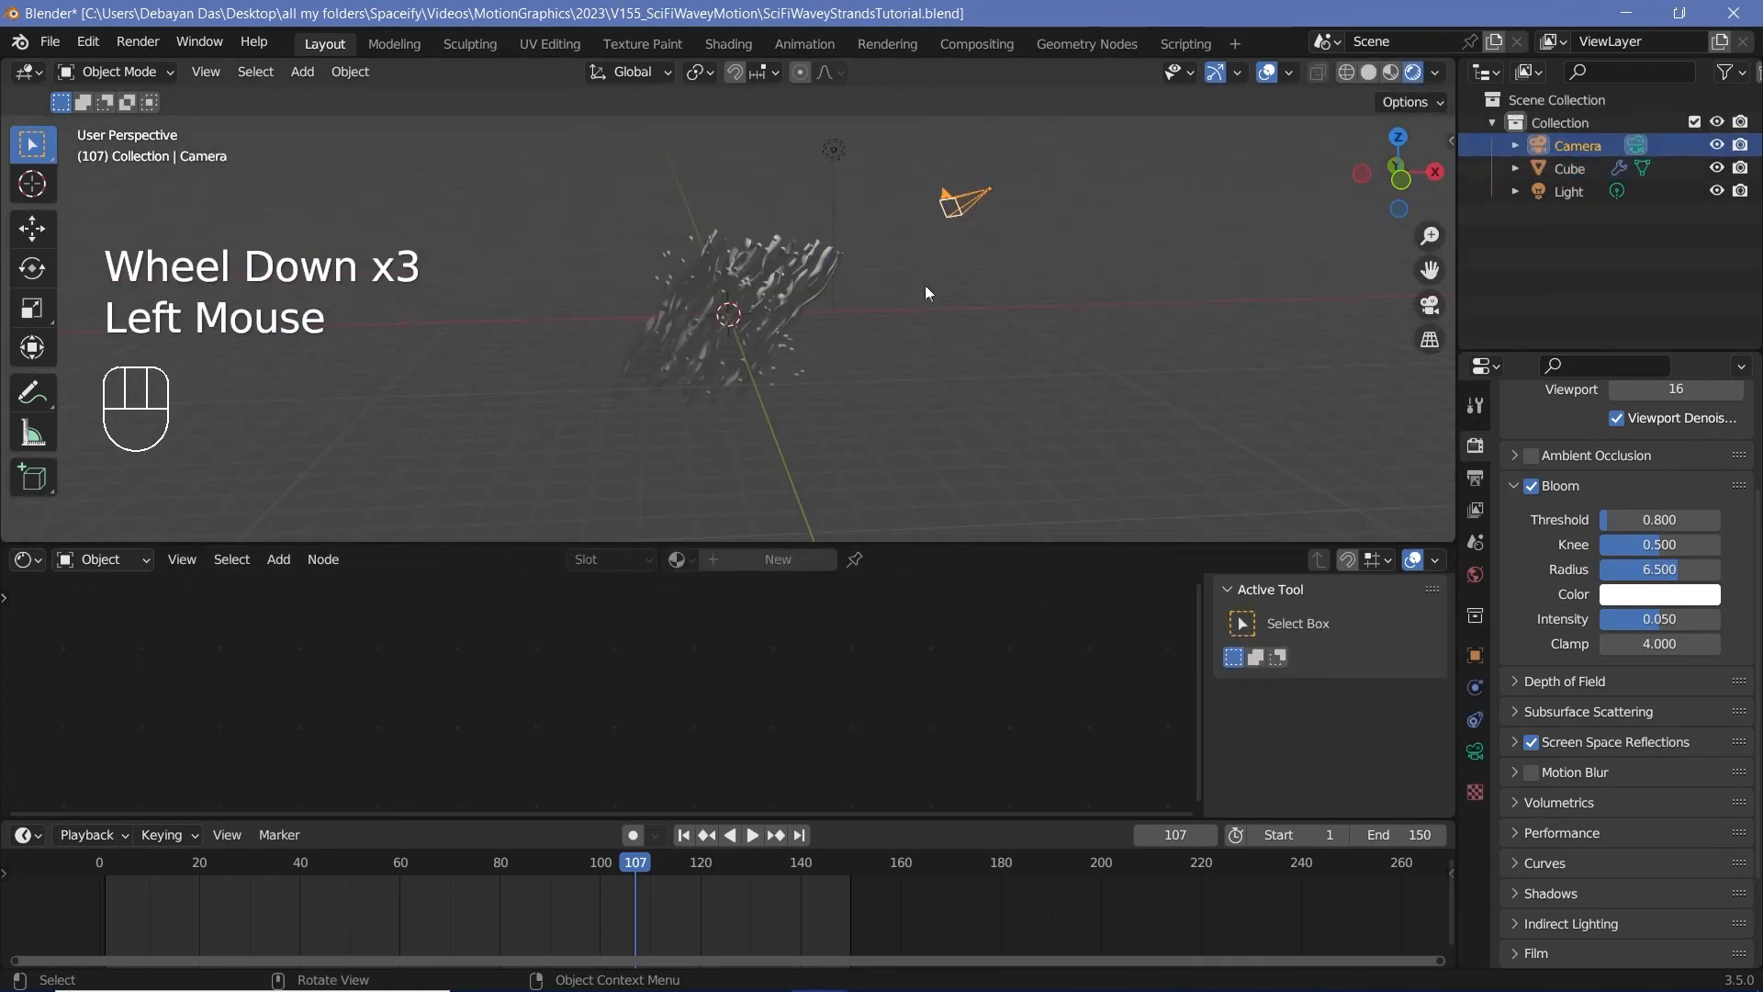
{"action": "key", "text": "alt+g"}
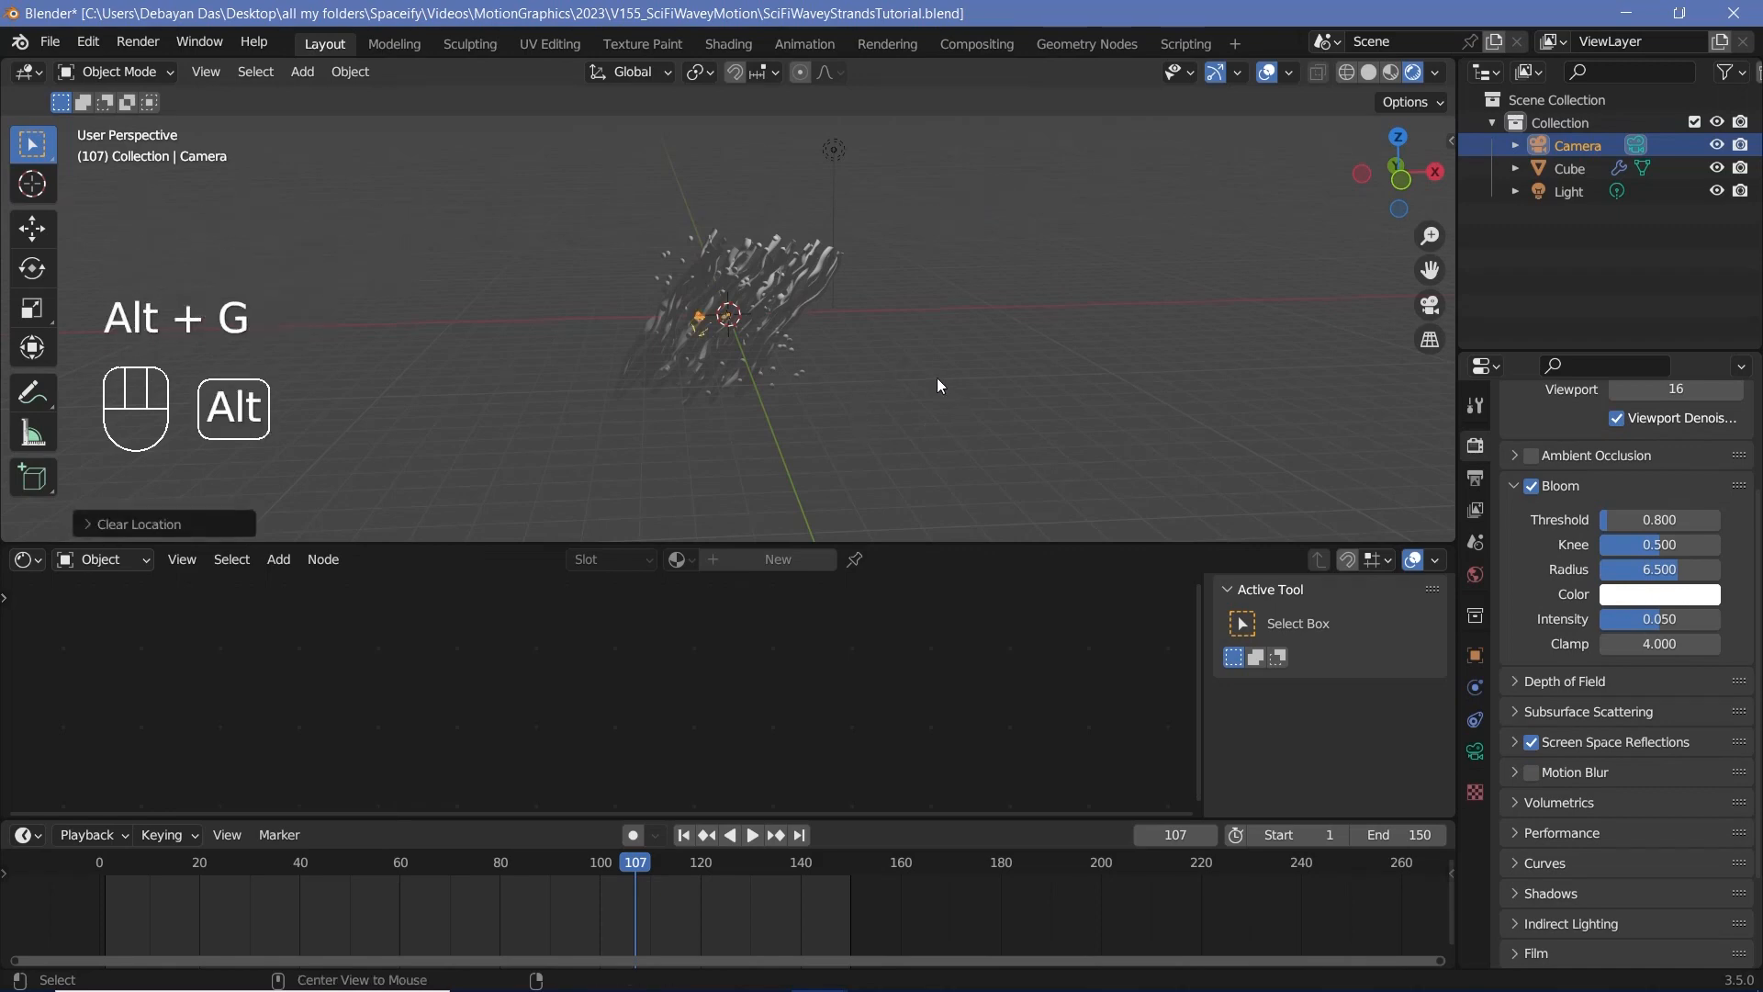
{"action": "key", "text": "alt+r"}
{"action": "type", "text": "rx"}
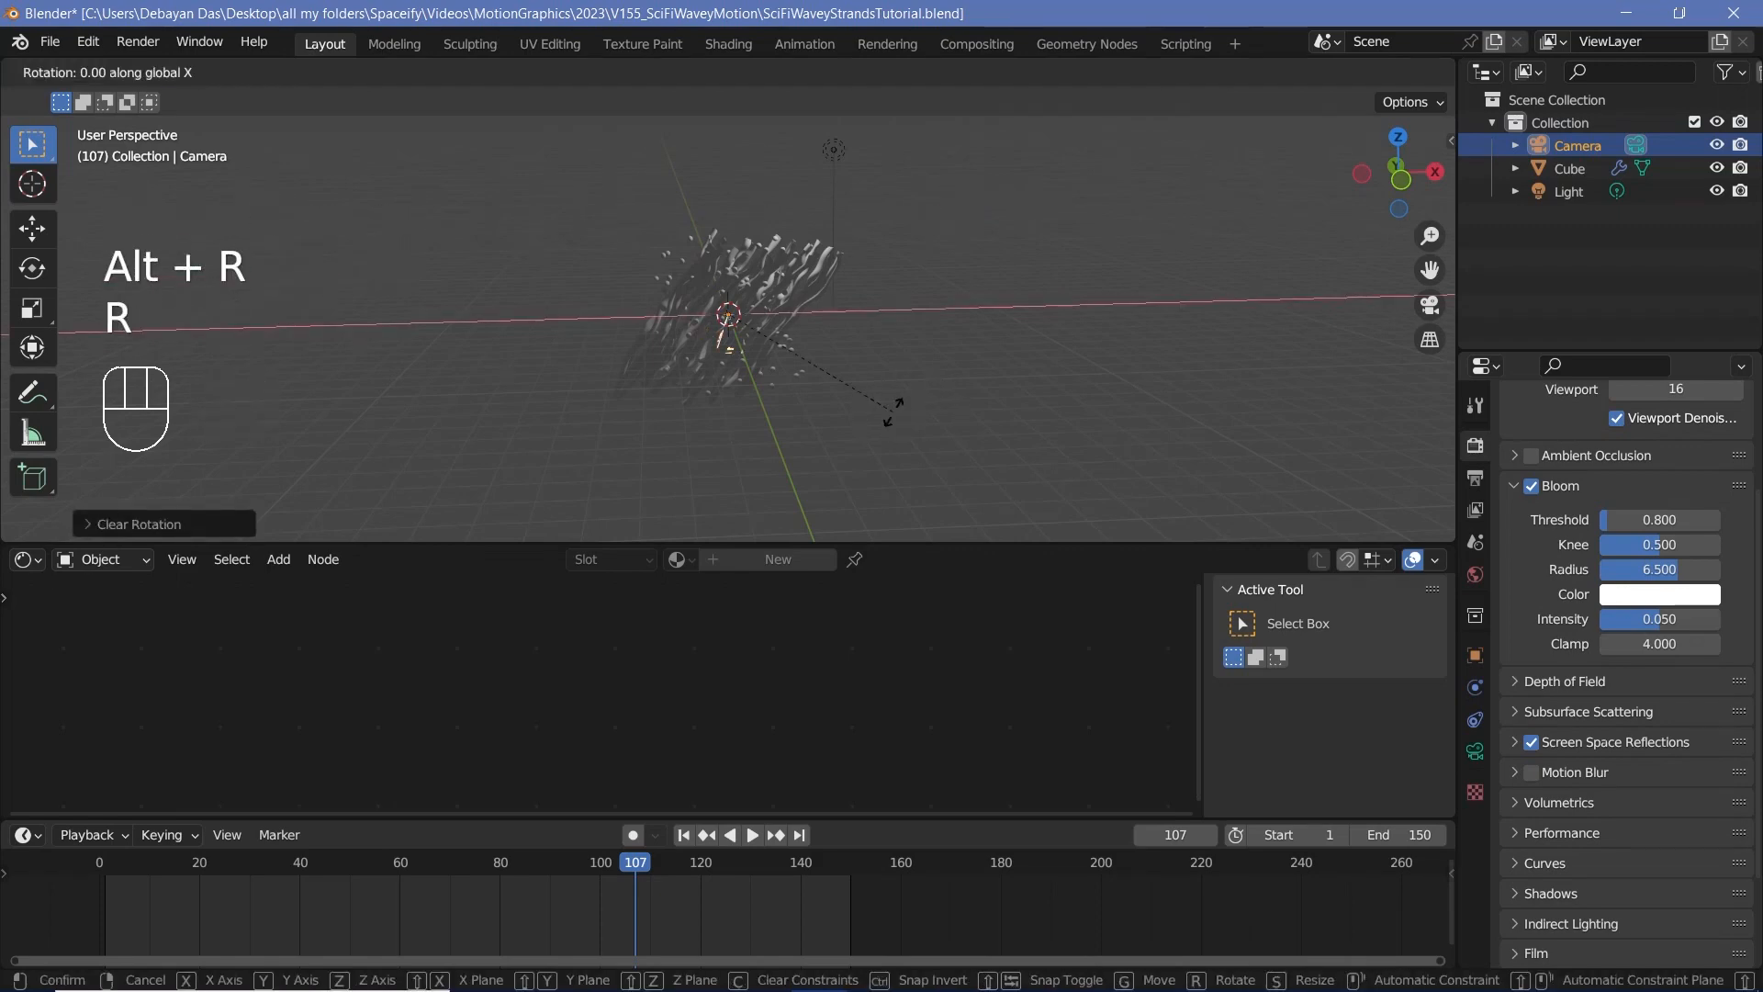
{"action": "type", "text": "90"}
{"action": "key", "text": "Return"}
Step: Pull the camera back along the global Y axis, finishing with a 3 m move made while looking through the camera
{"action": "key", "text": "g"}
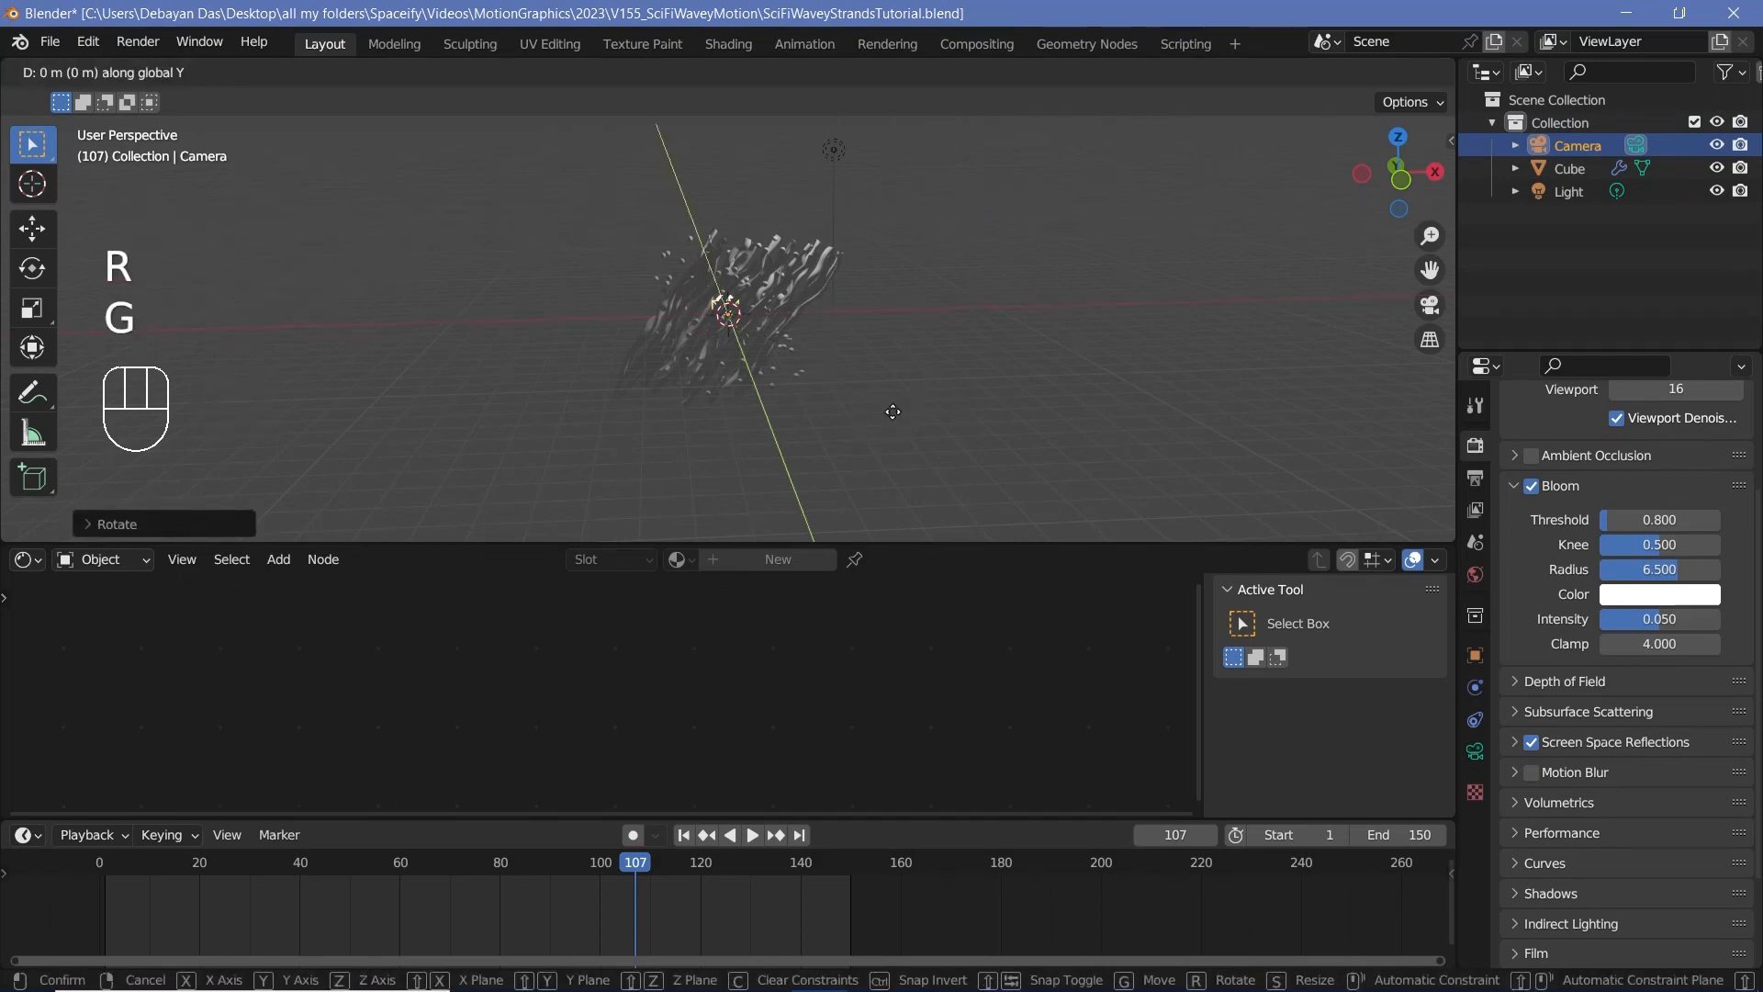
{"action": "left_click", "coordinate": [926, 452]}
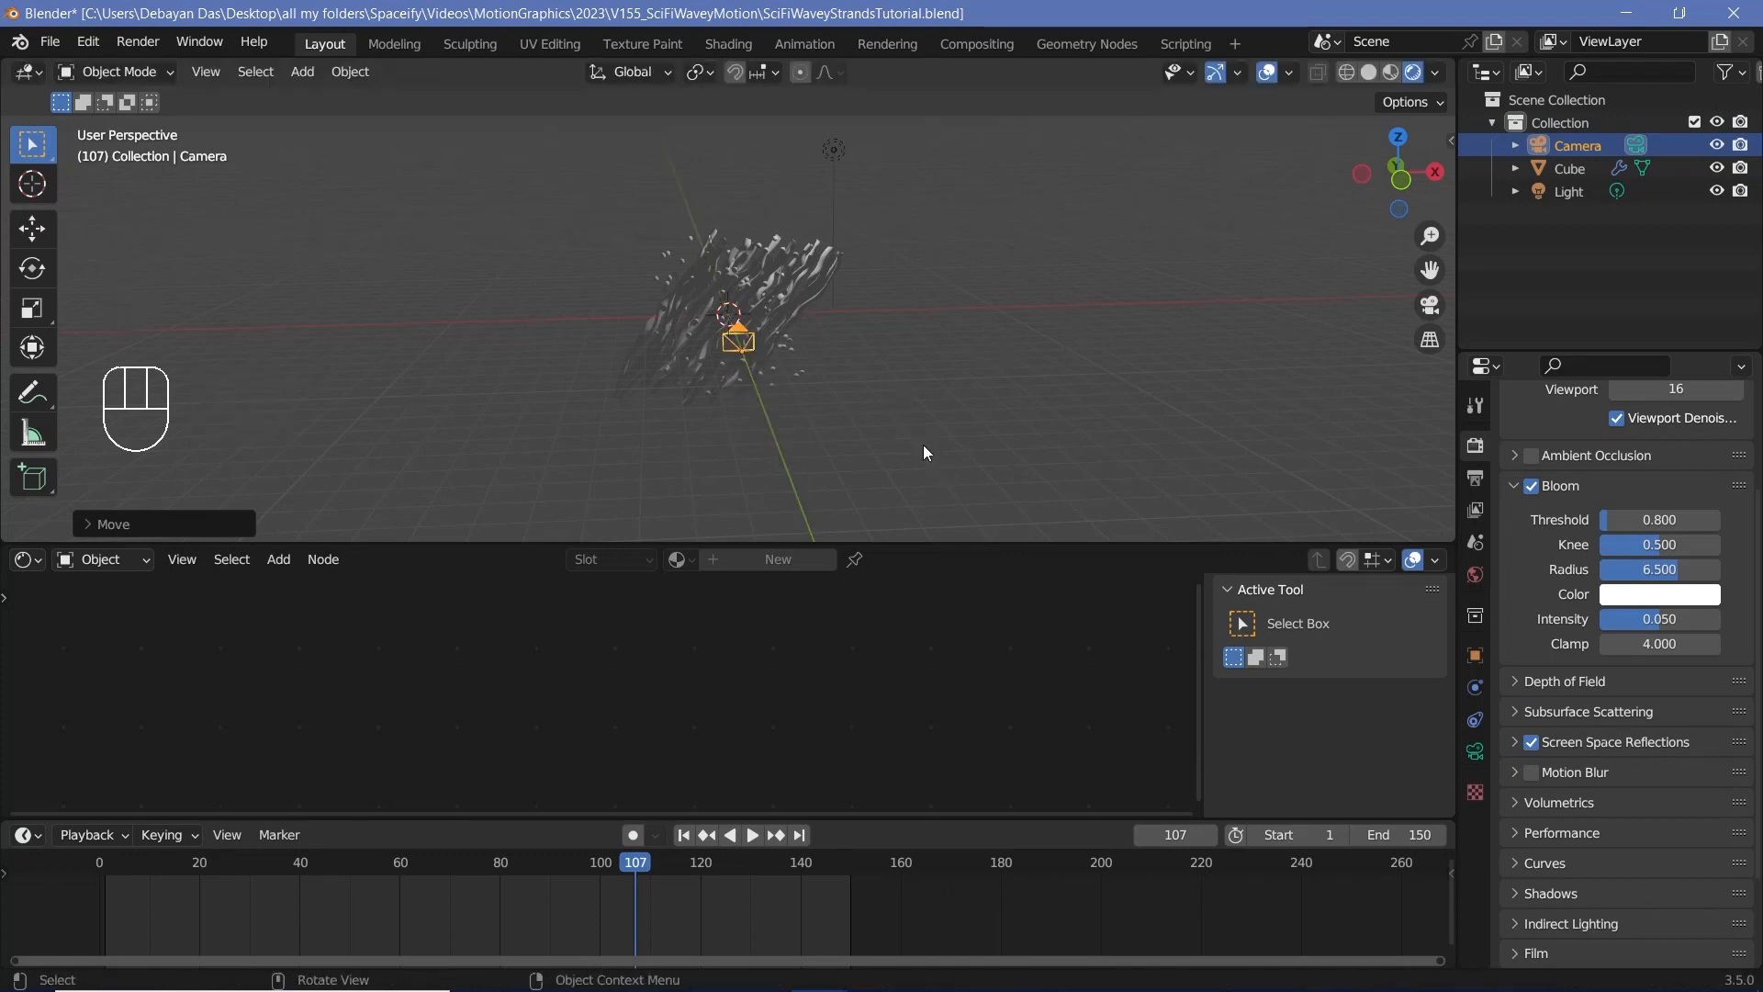
{"action": "key", "text": "KP_0"}
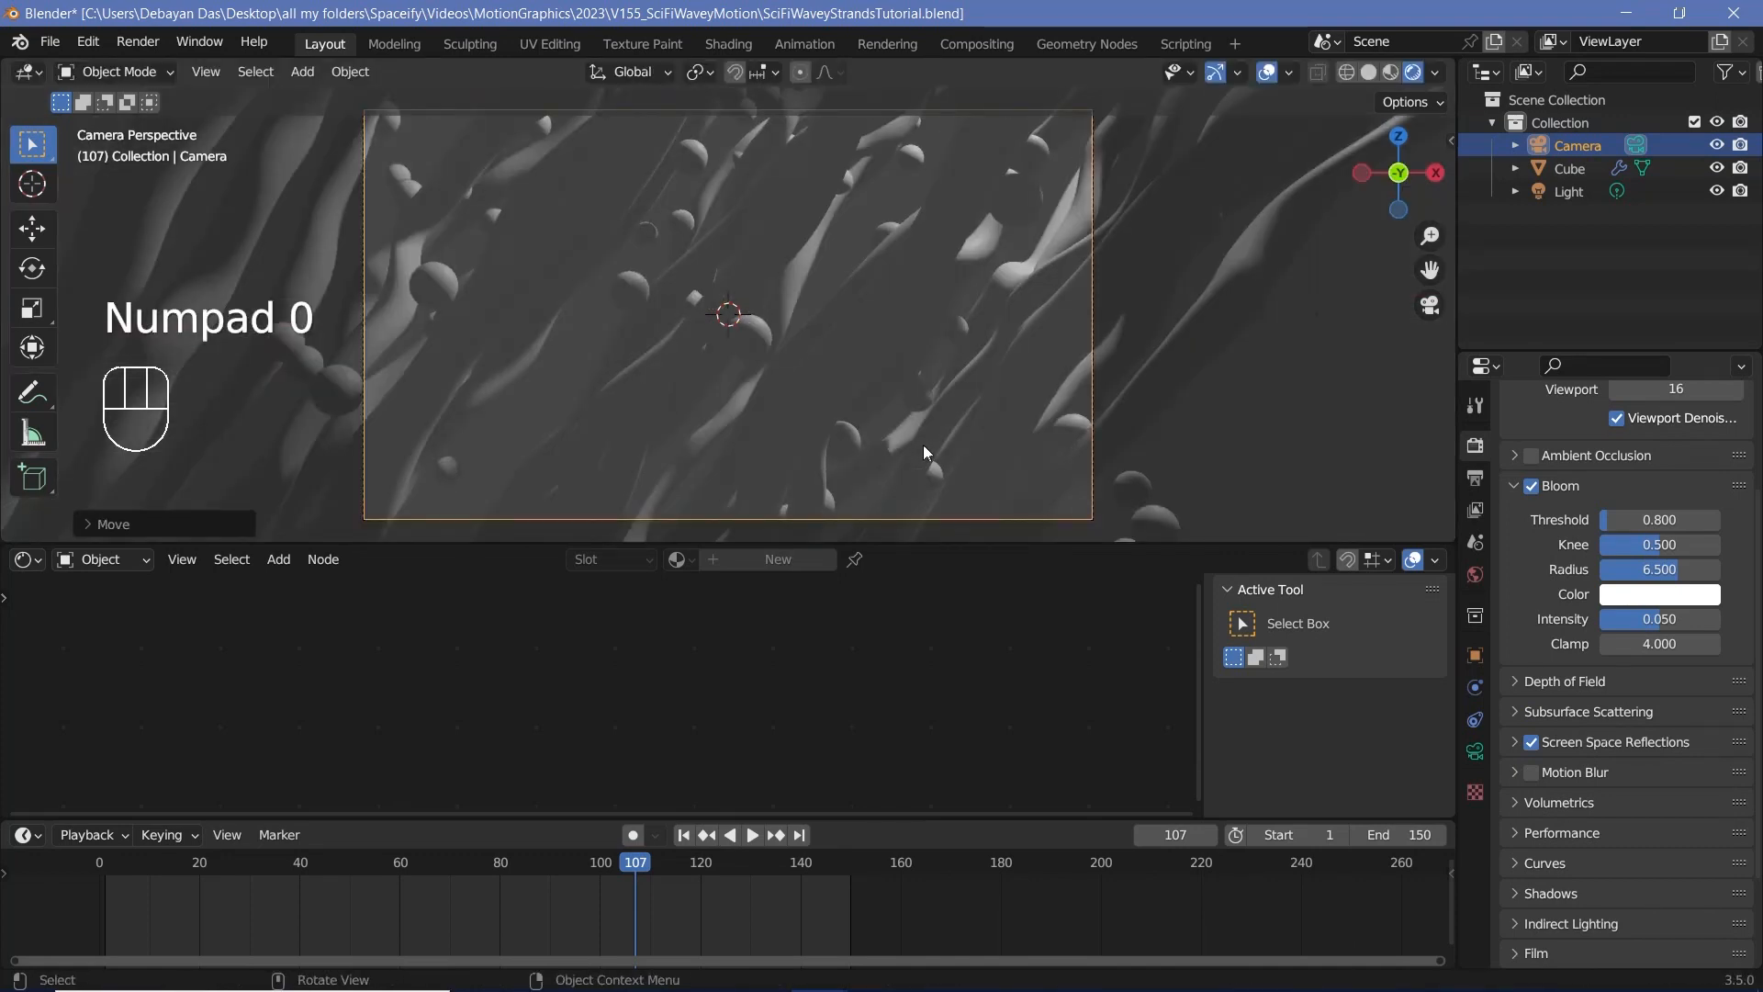
{"action": "key", "text": "g"}
{"action": "key", "text": "ctrl"}
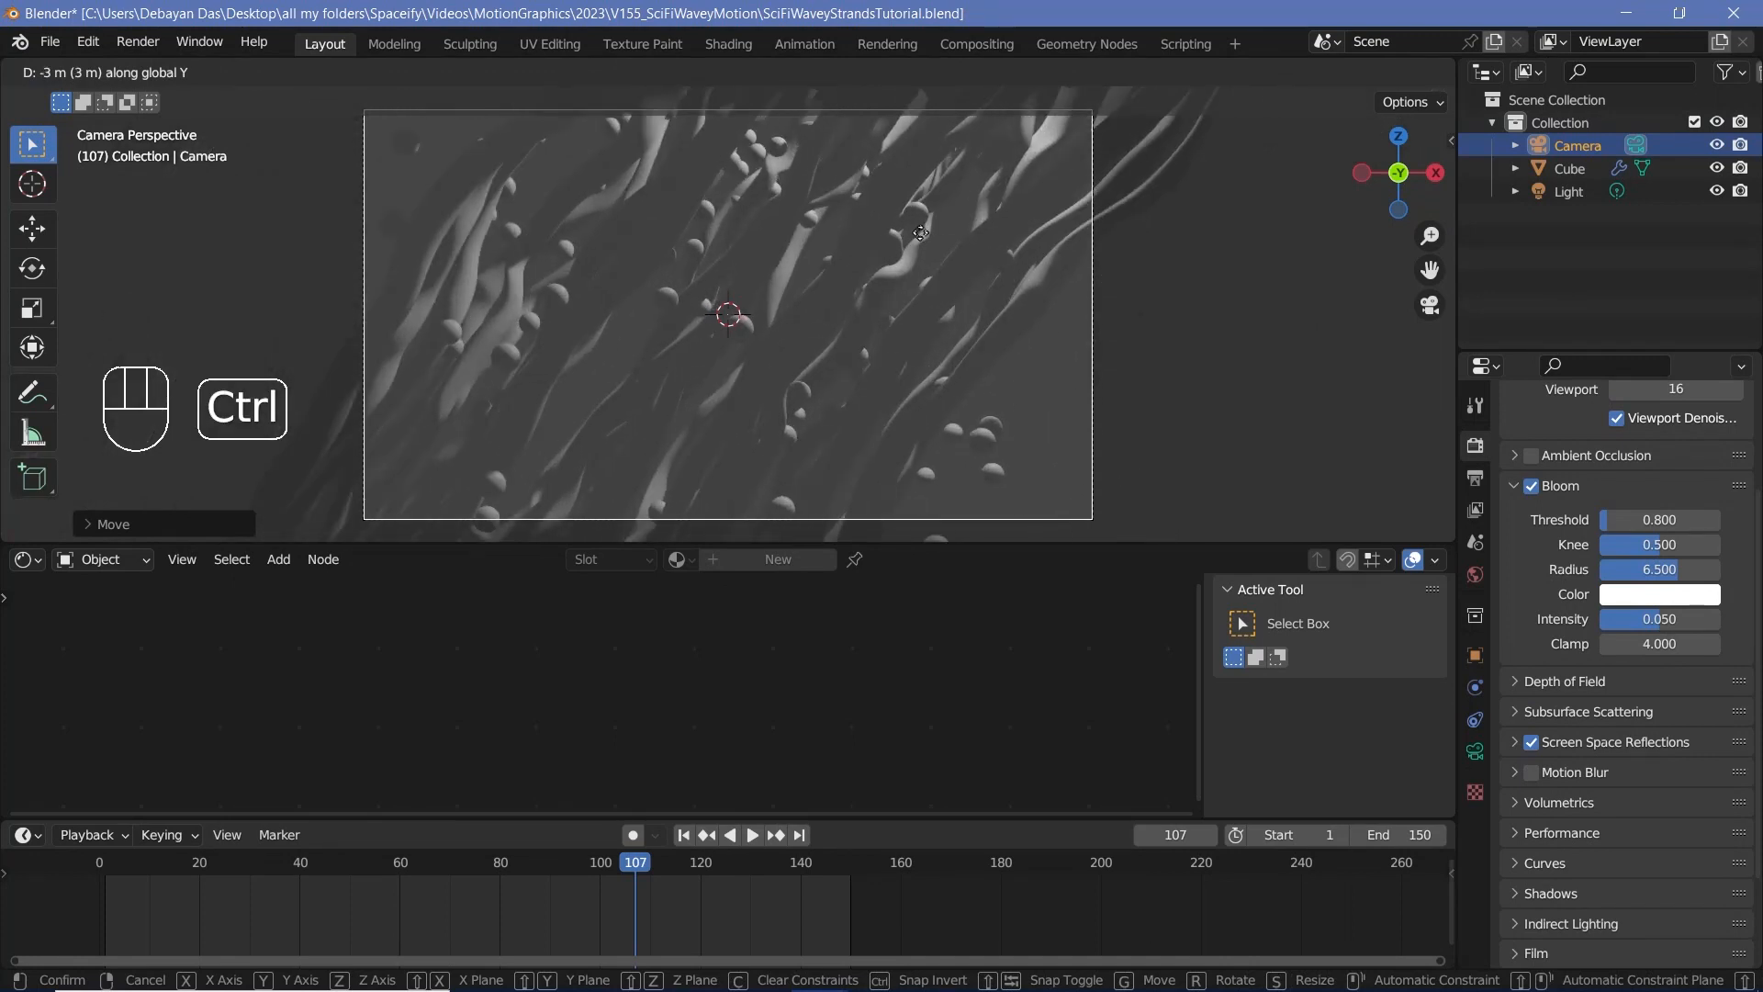
{"action": "left_click", "coordinate": [919, 231]}
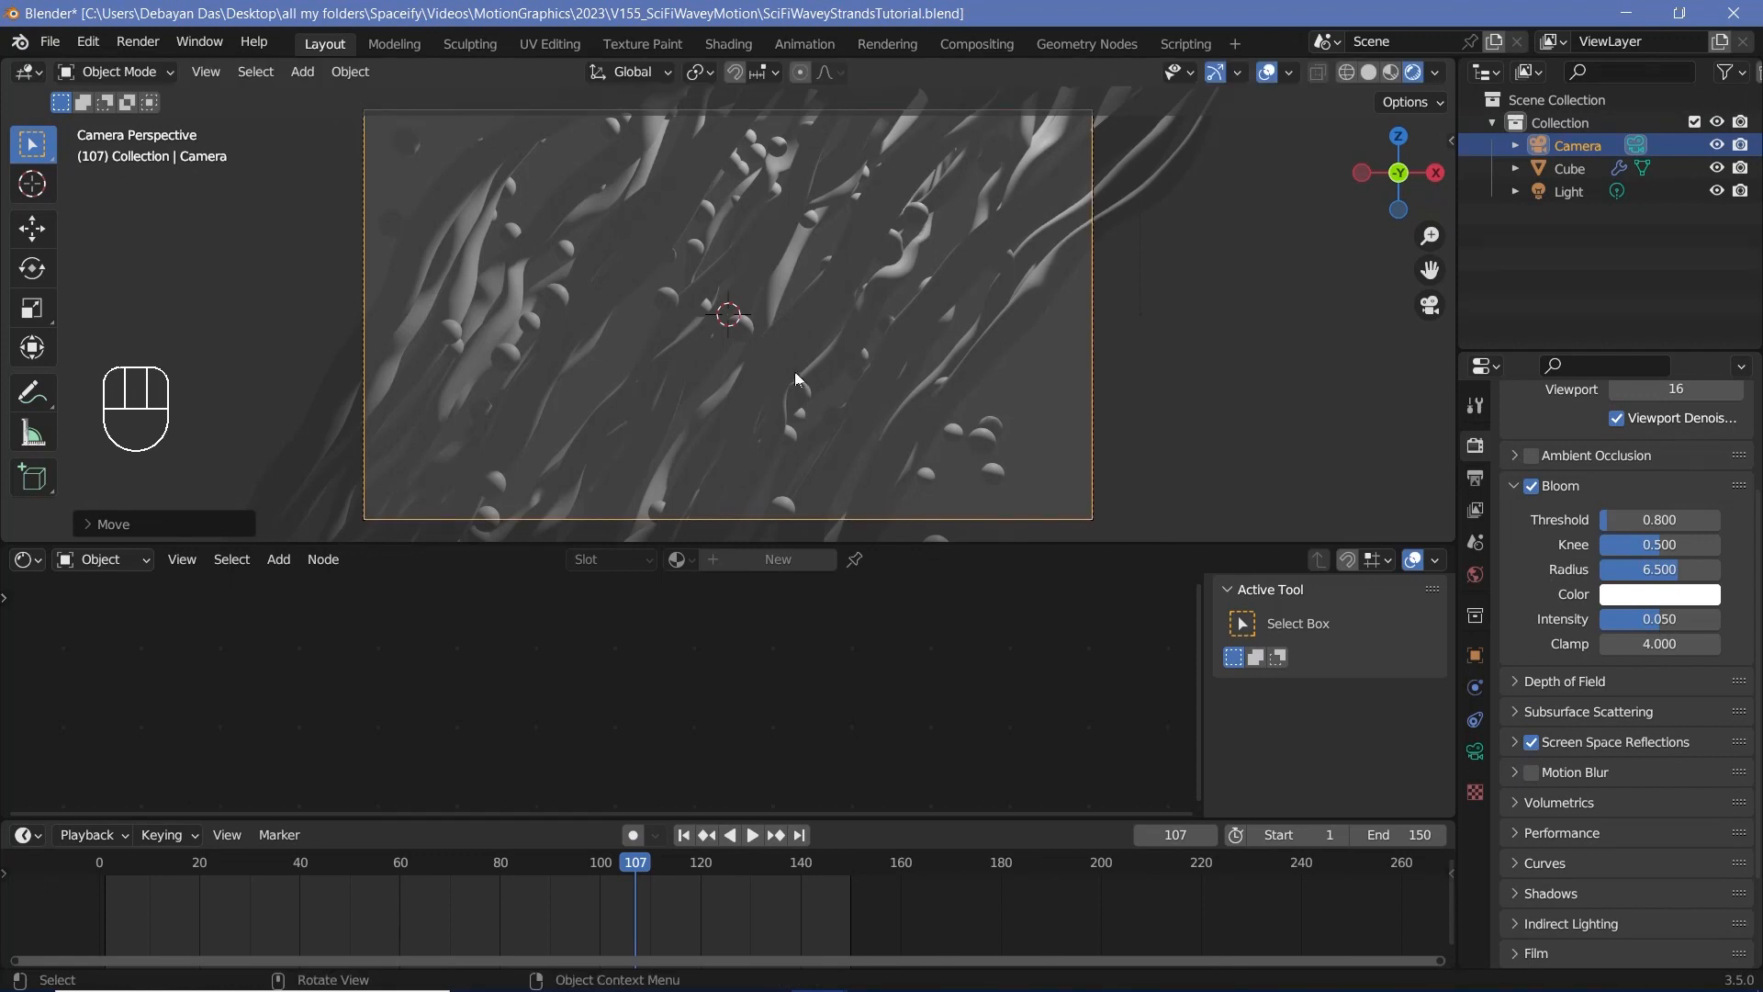
Step: Select the strands object and bring up its Spheres material for editing
{"action": "left_click", "coordinate": [817, 386]}
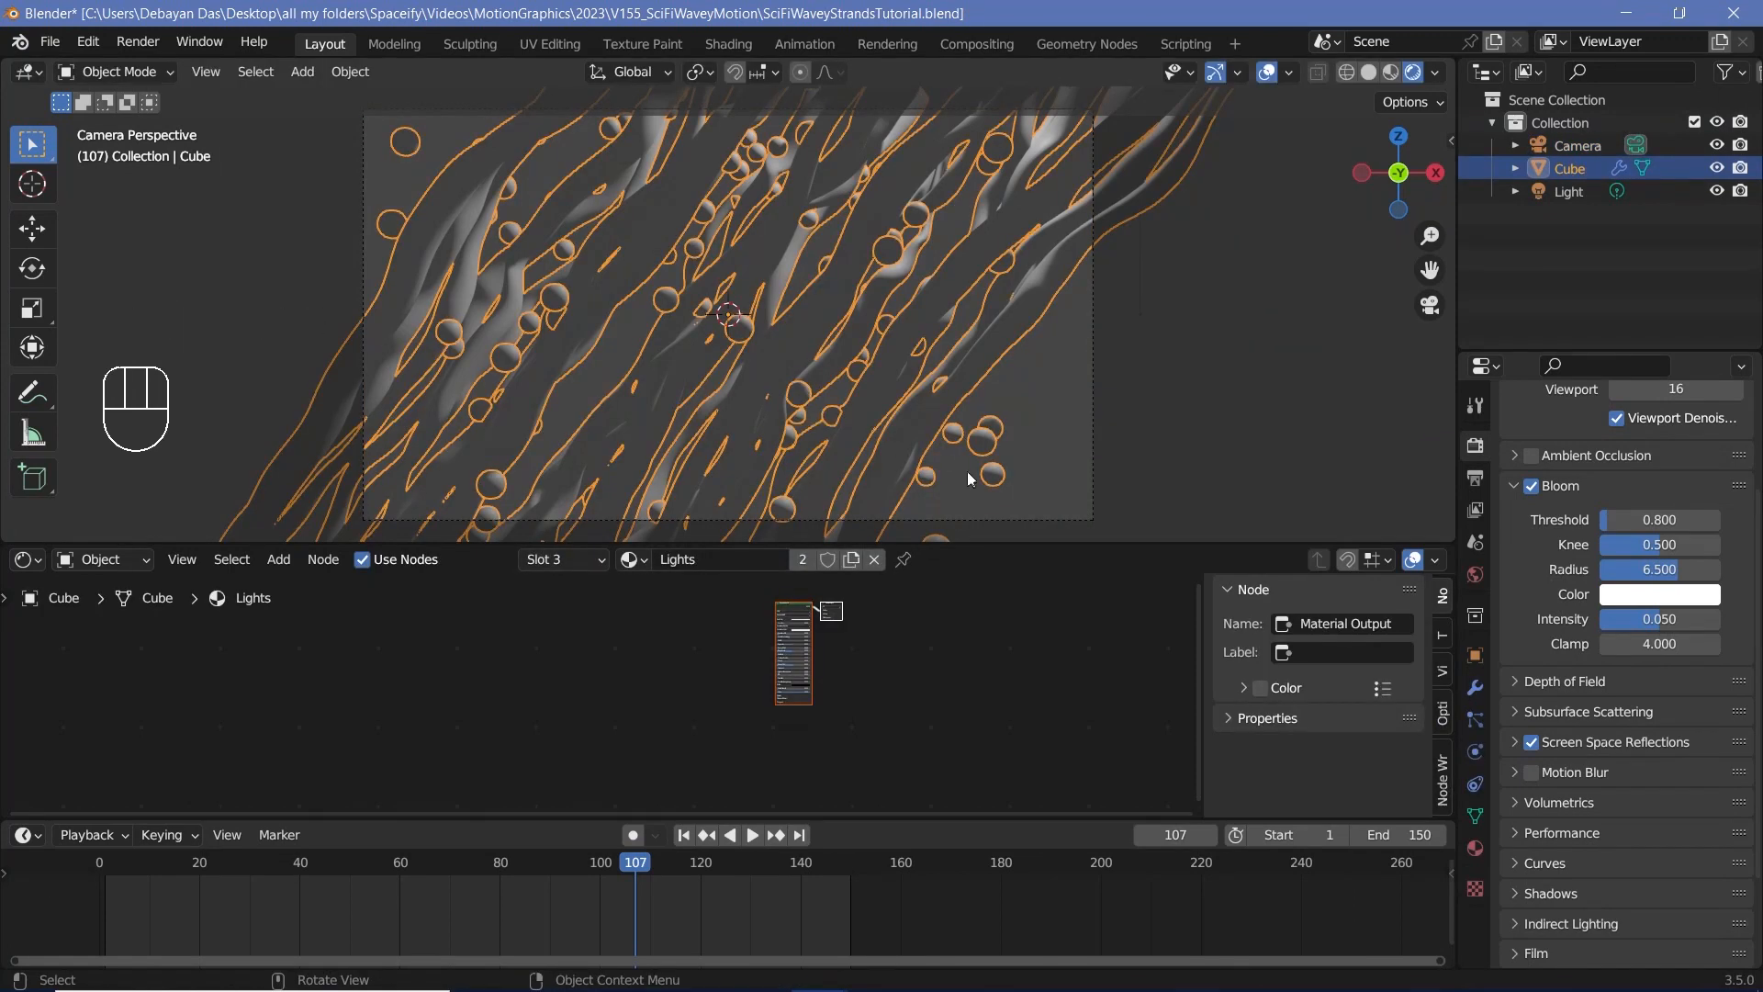
{"action": "left_click", "coordinate": [1474, 850]}
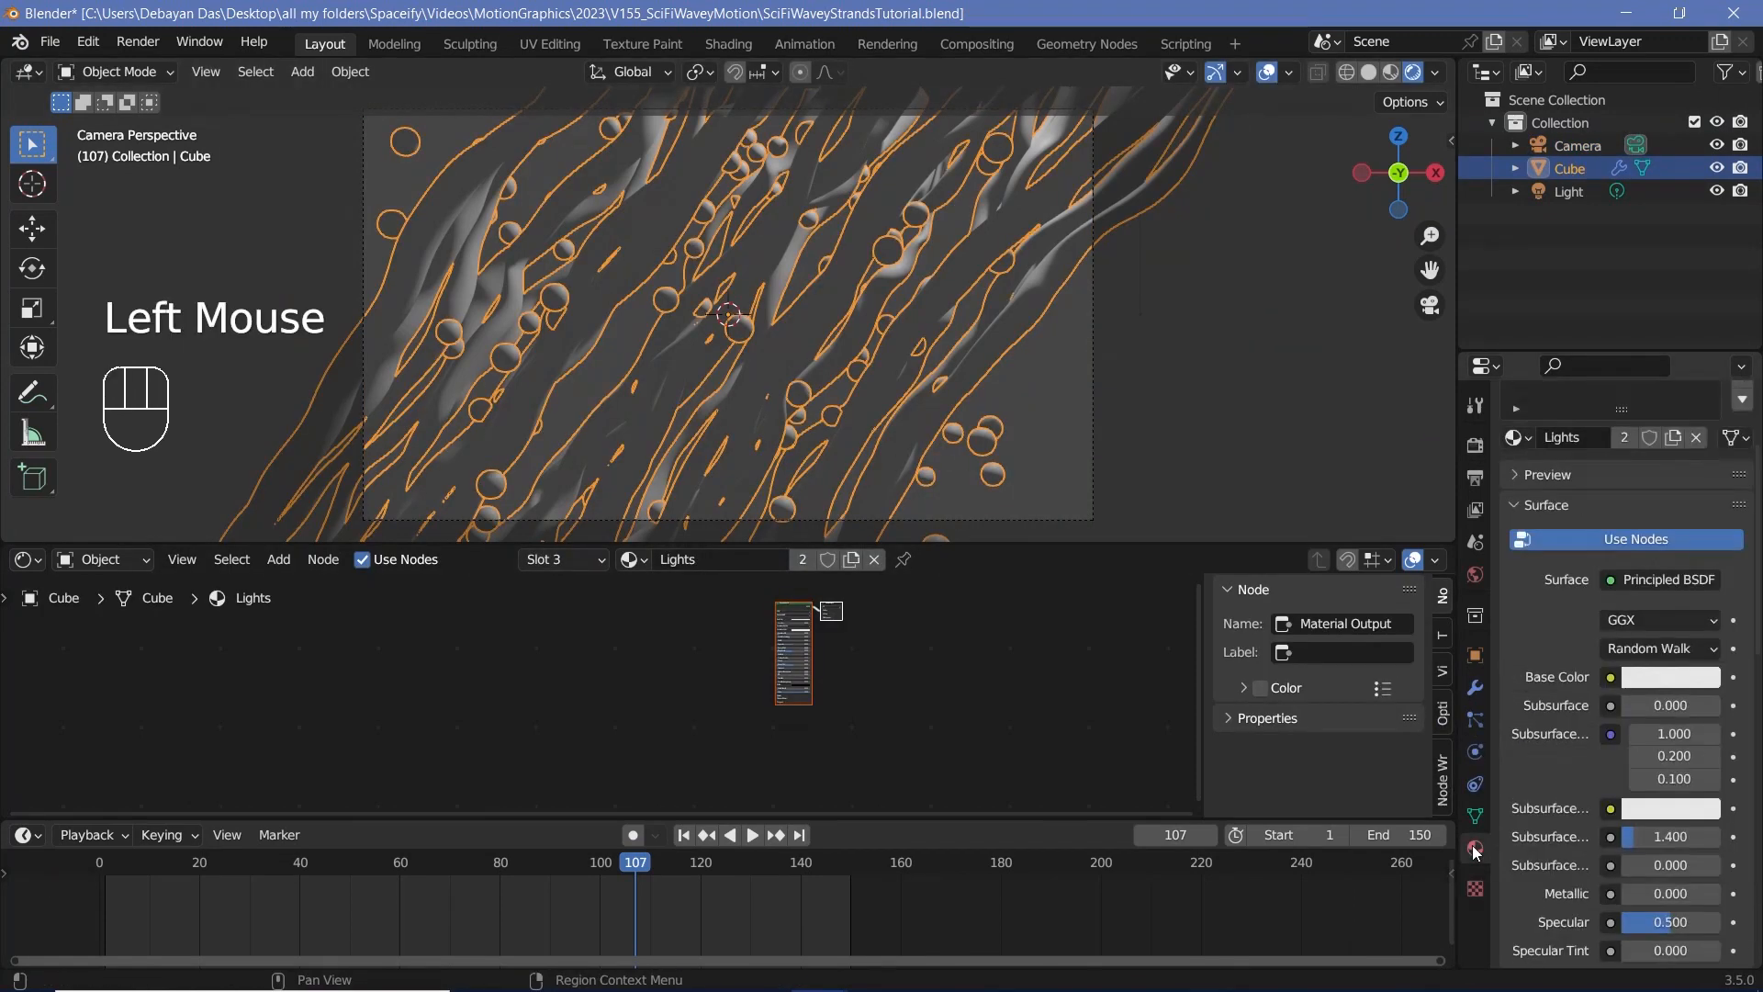
{"action": "scroll", "coordinate": [1555, 610], "scroll_direction": "up", "scroll_amount": 5}
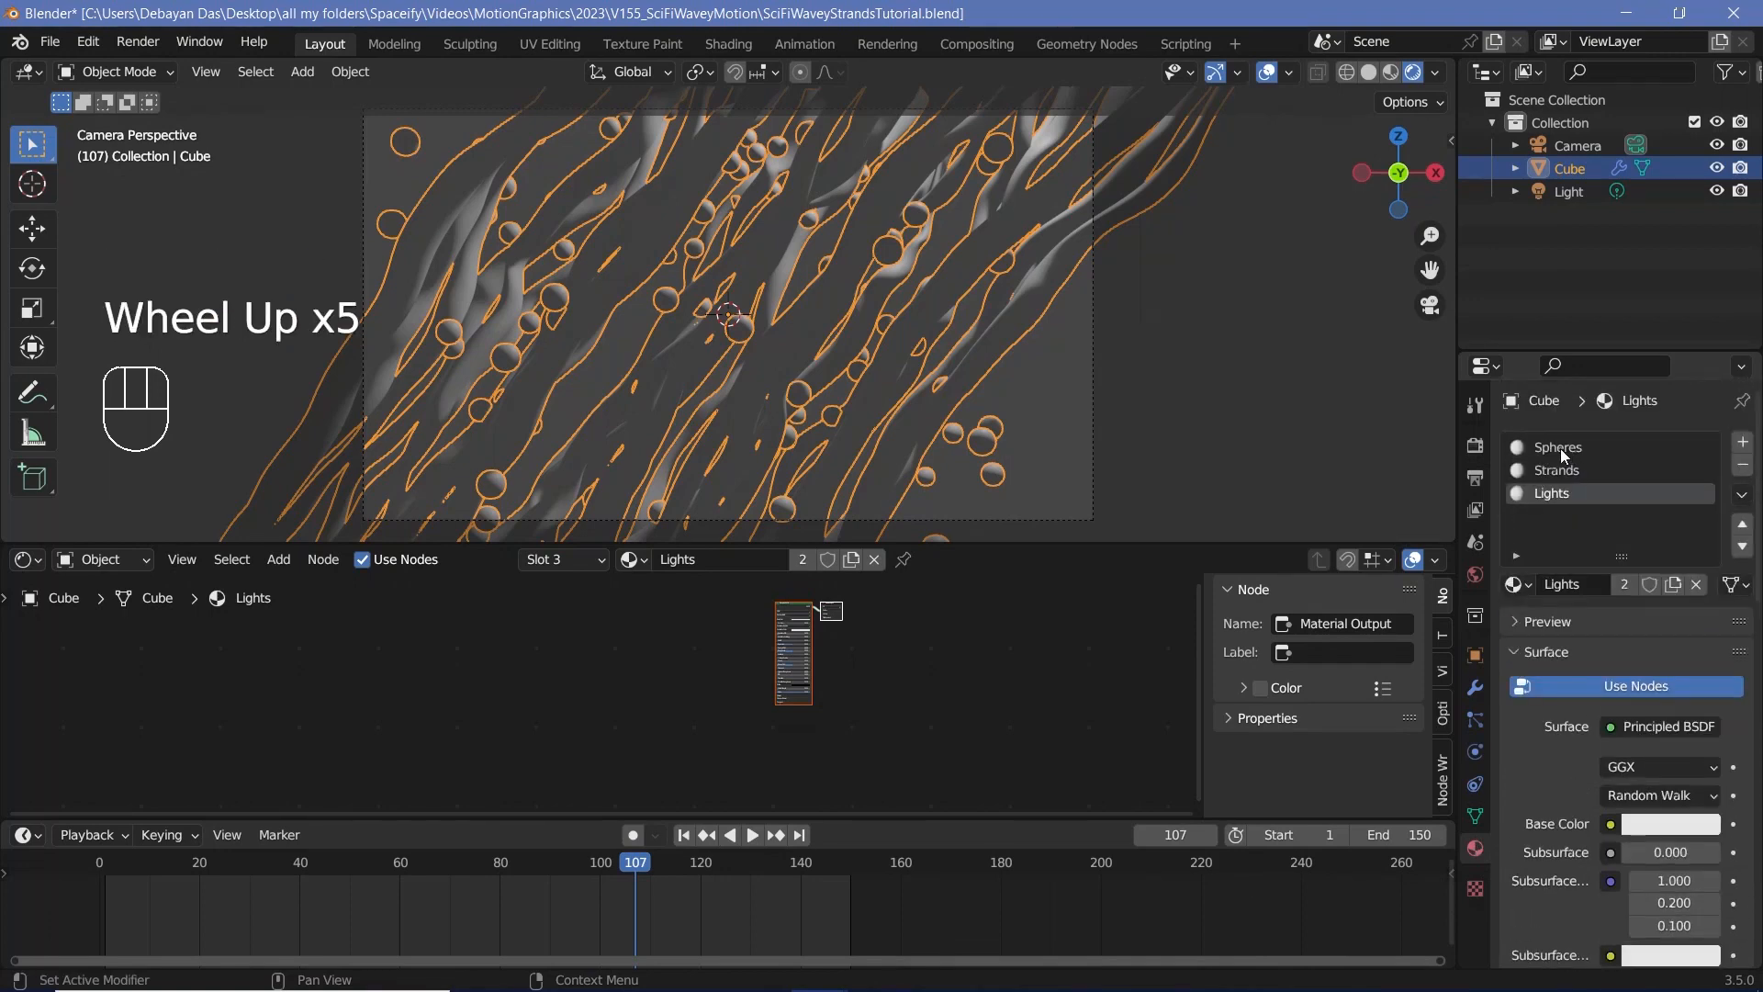
{"action": "left_click", "coordinate": [1562, 450]}
{"action": "middle_click_drag", "start_coordinate": [885, 711], "coordinate": [960, 724]}
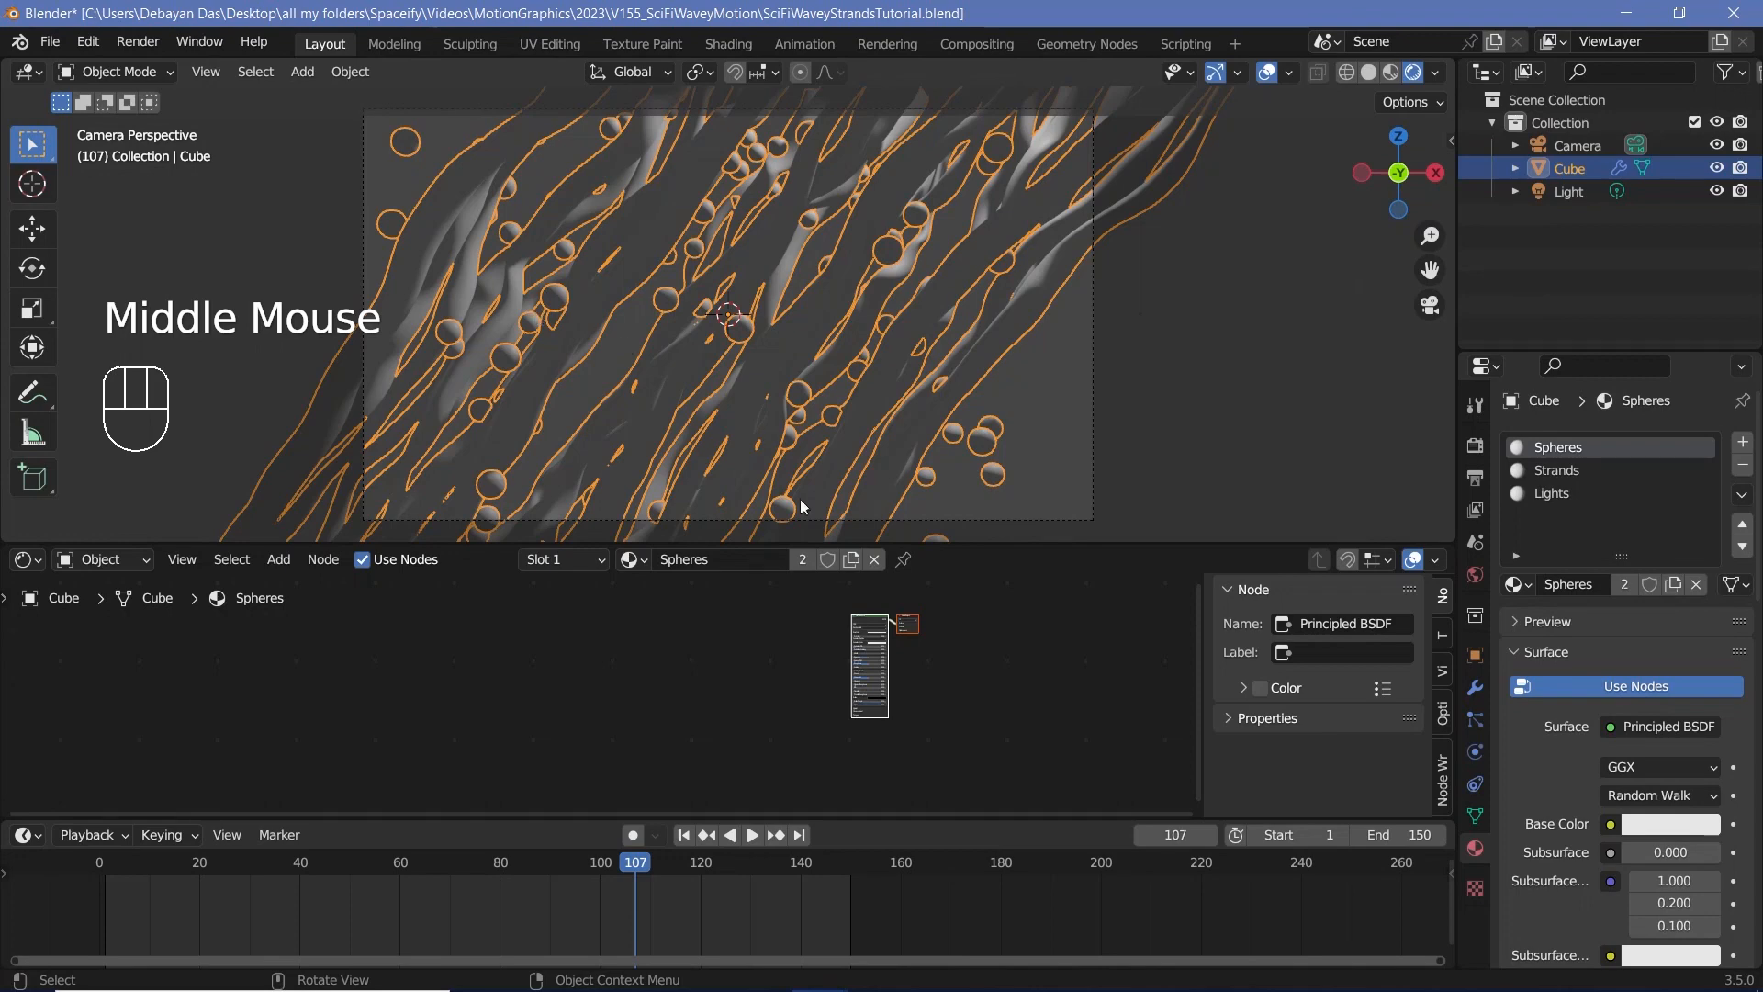
Step: Add an Object Info node to the Spheres material and preview its Random output through the Material Output's Surface
{"action": "scroll", "coordinate": [840, 644], "scroll_direction": "up", "scroll_amount": 3}
{"action": "middle_click_drag", "start_coordinate": [841, 645], "coordinate": [757, 680]}
{"action": "scroll", "coordinate": [757, 680], "scroll_direction": "up", "scroll_amount": 2}
{"action": "left_click", "coordinate": [753, 674]}
{"action": "key", "text": "shift+a"}
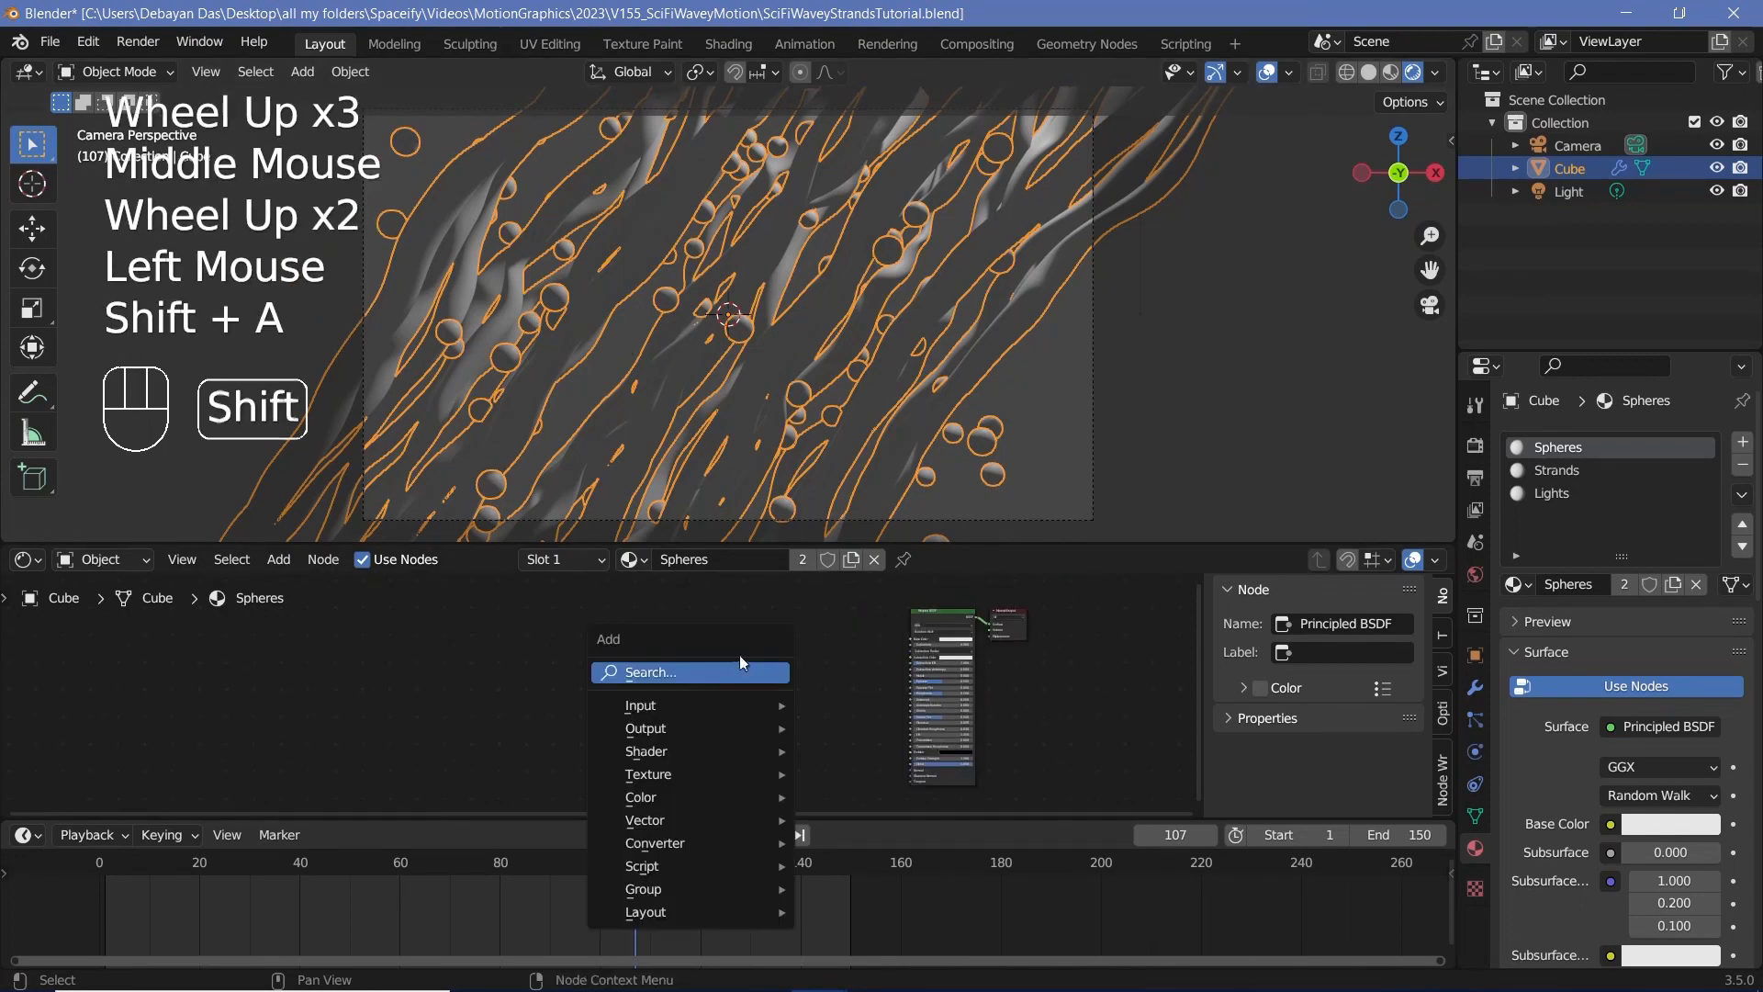
{"action": "left_click", "coordinate": [723, 665]}
{"action": "type", "text": "obje"}
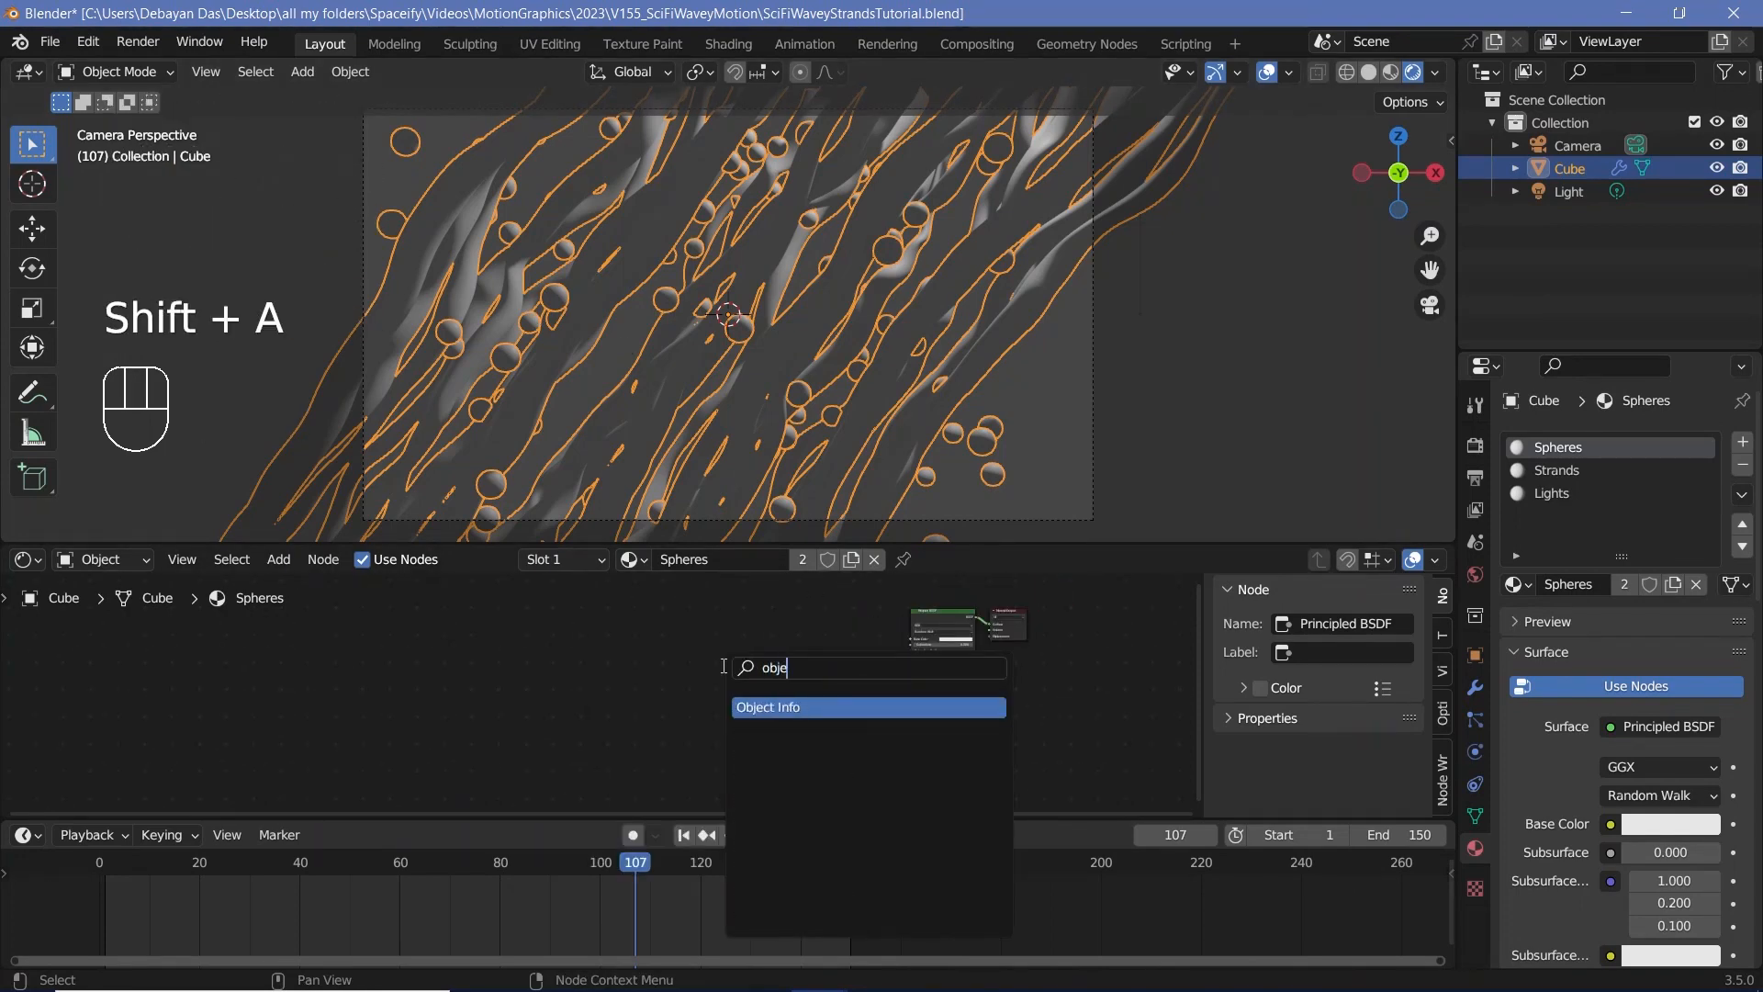
{"action": "key", "text": "Return"}
{"action": "left_click", "coordinate": [777, 669]}
{"action": "scroll", "coordinate": [777, 668], "scroll_direction": "up", "scroll_amount": 3}
{"action": "left_click_drag", "start_coordinate": [795, 657], "coordinate": [1047, 673]}
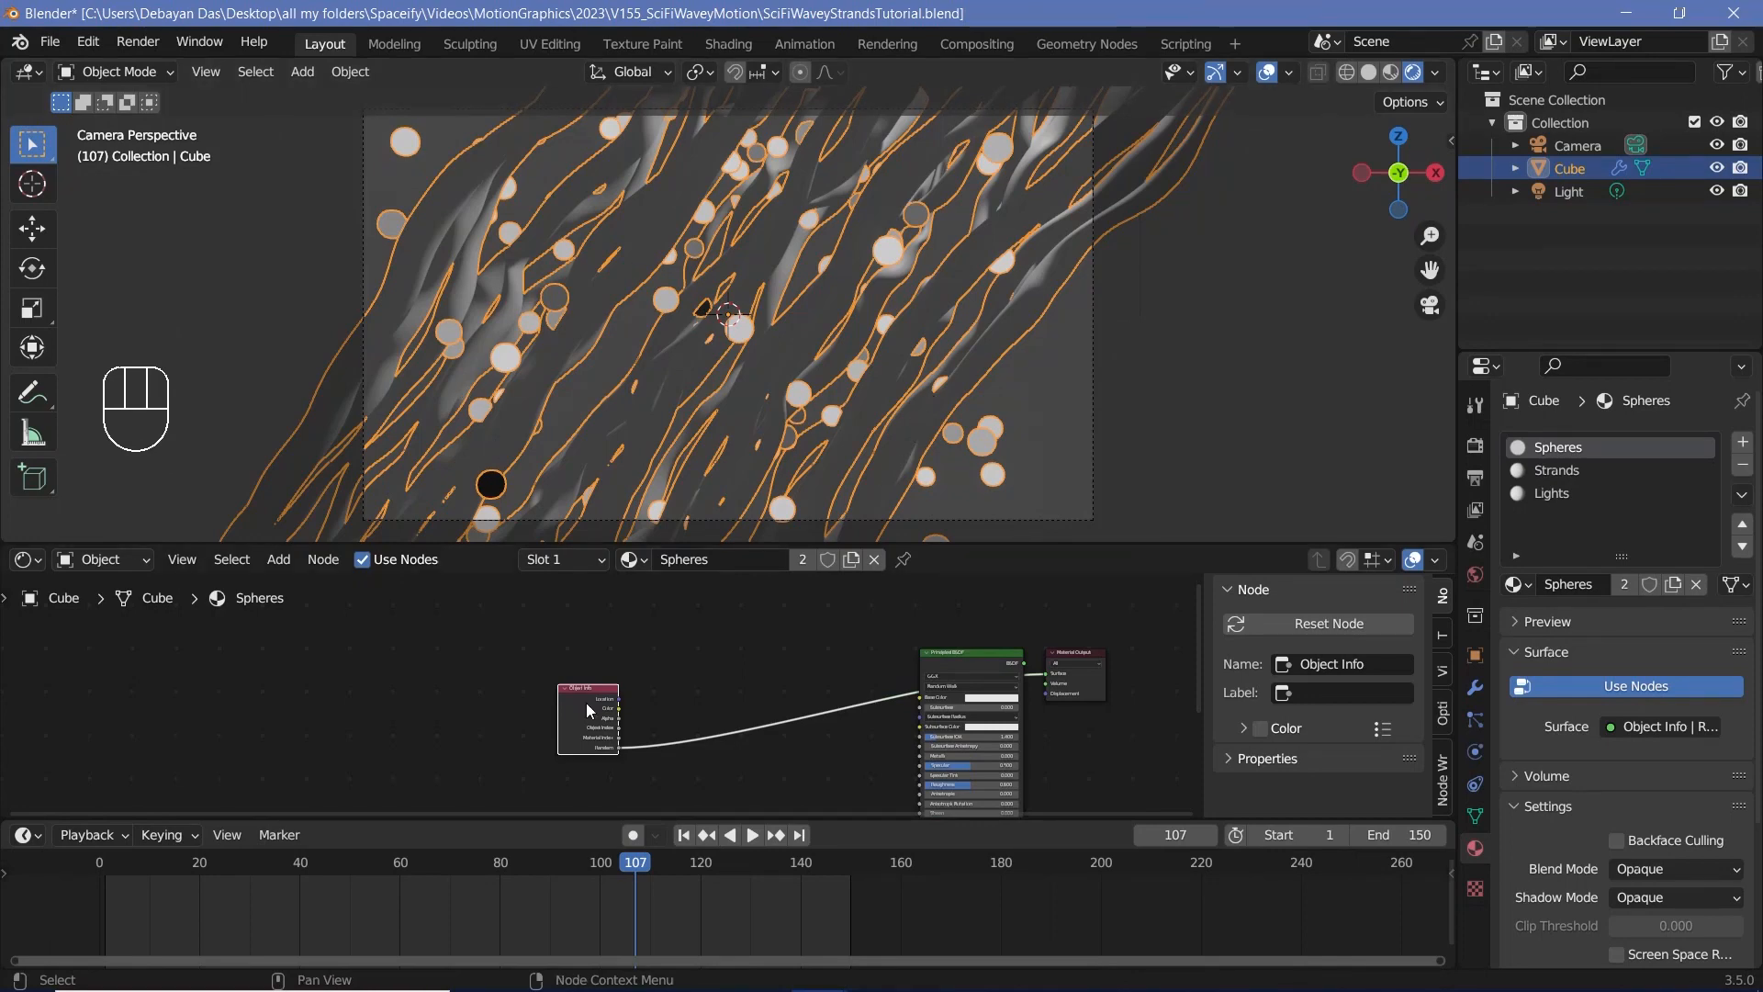
Step: Reposition the Object Info and Principled BSDF nodes to make room, and add an Emission node beside the Principled BSDF
{"action": "left_click_drag", "start_coordinate": [586, 703], "coordinate": [738, 668]}
{"action": "middle_click_drag", "start_coordinate": [1001, 810], "coordinate": [1018, 650]}
{"action": "left_click_drag", "start_coordinate": [1018, 650], "coordinate": [871, 670]}
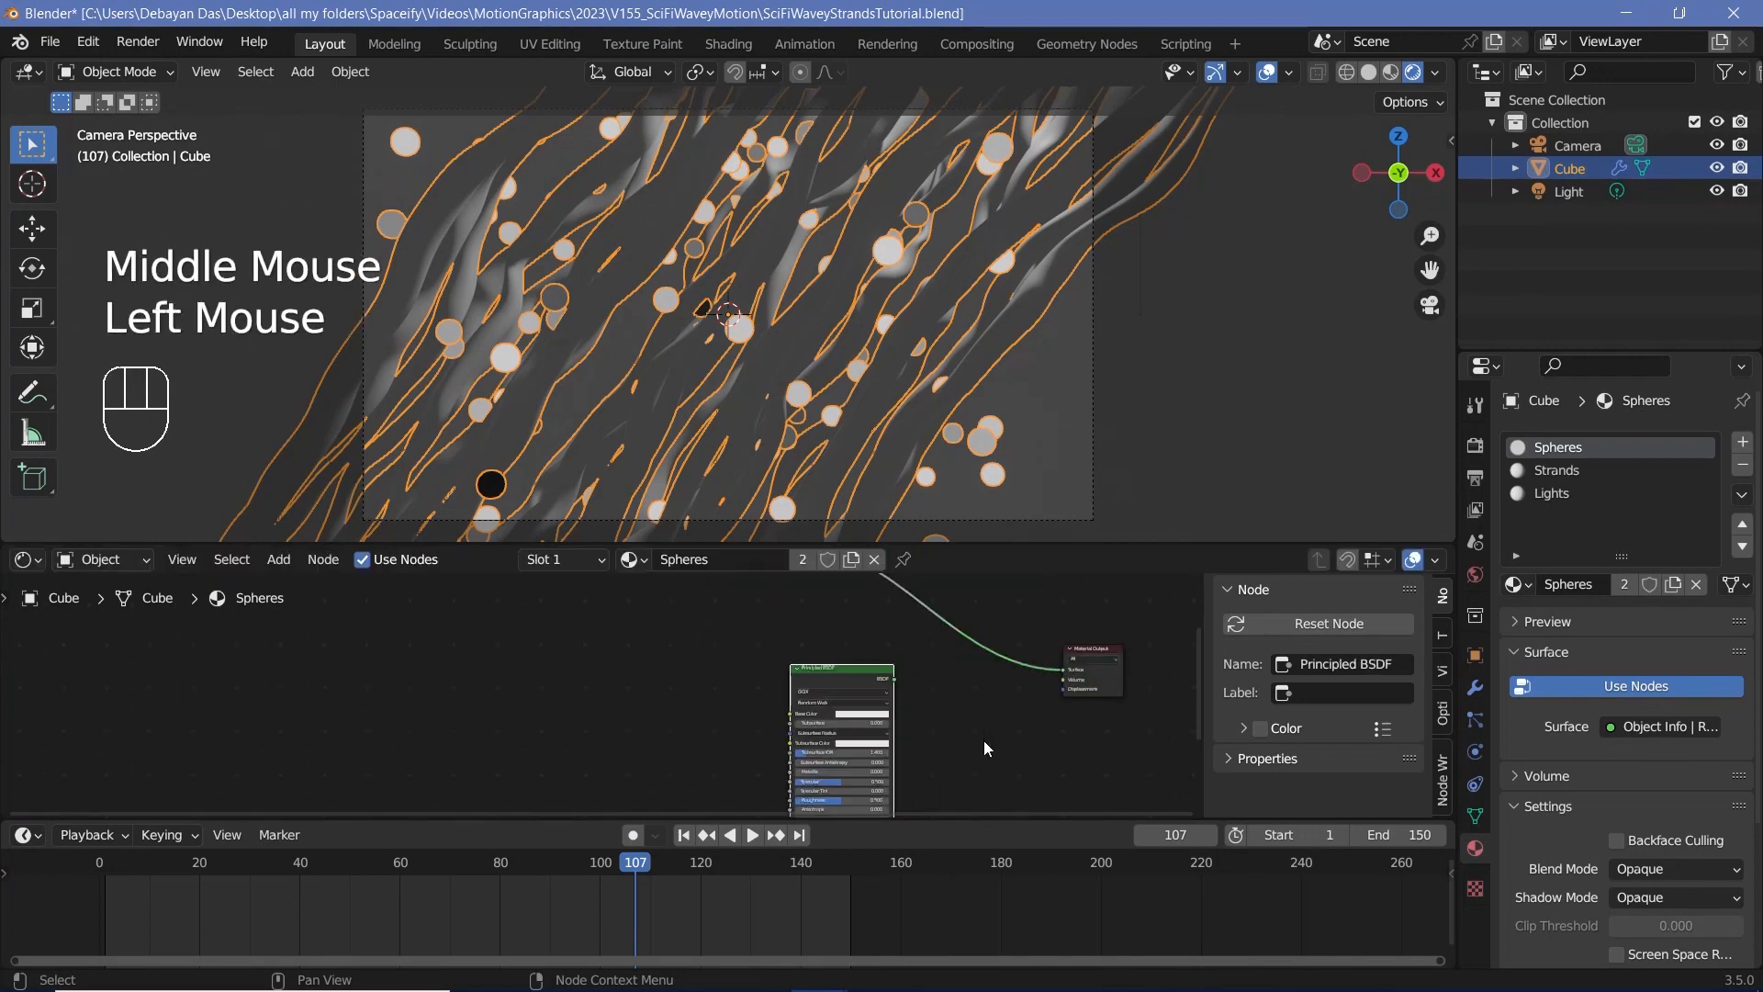
{"action": "middle_click_drag", "start_coordinate": [1065, 762], "coordinate": [1034, 716]}
{"action": "key", "text": "shift+a"}
{"action": "left_click", "coordinate": [984, 718]}
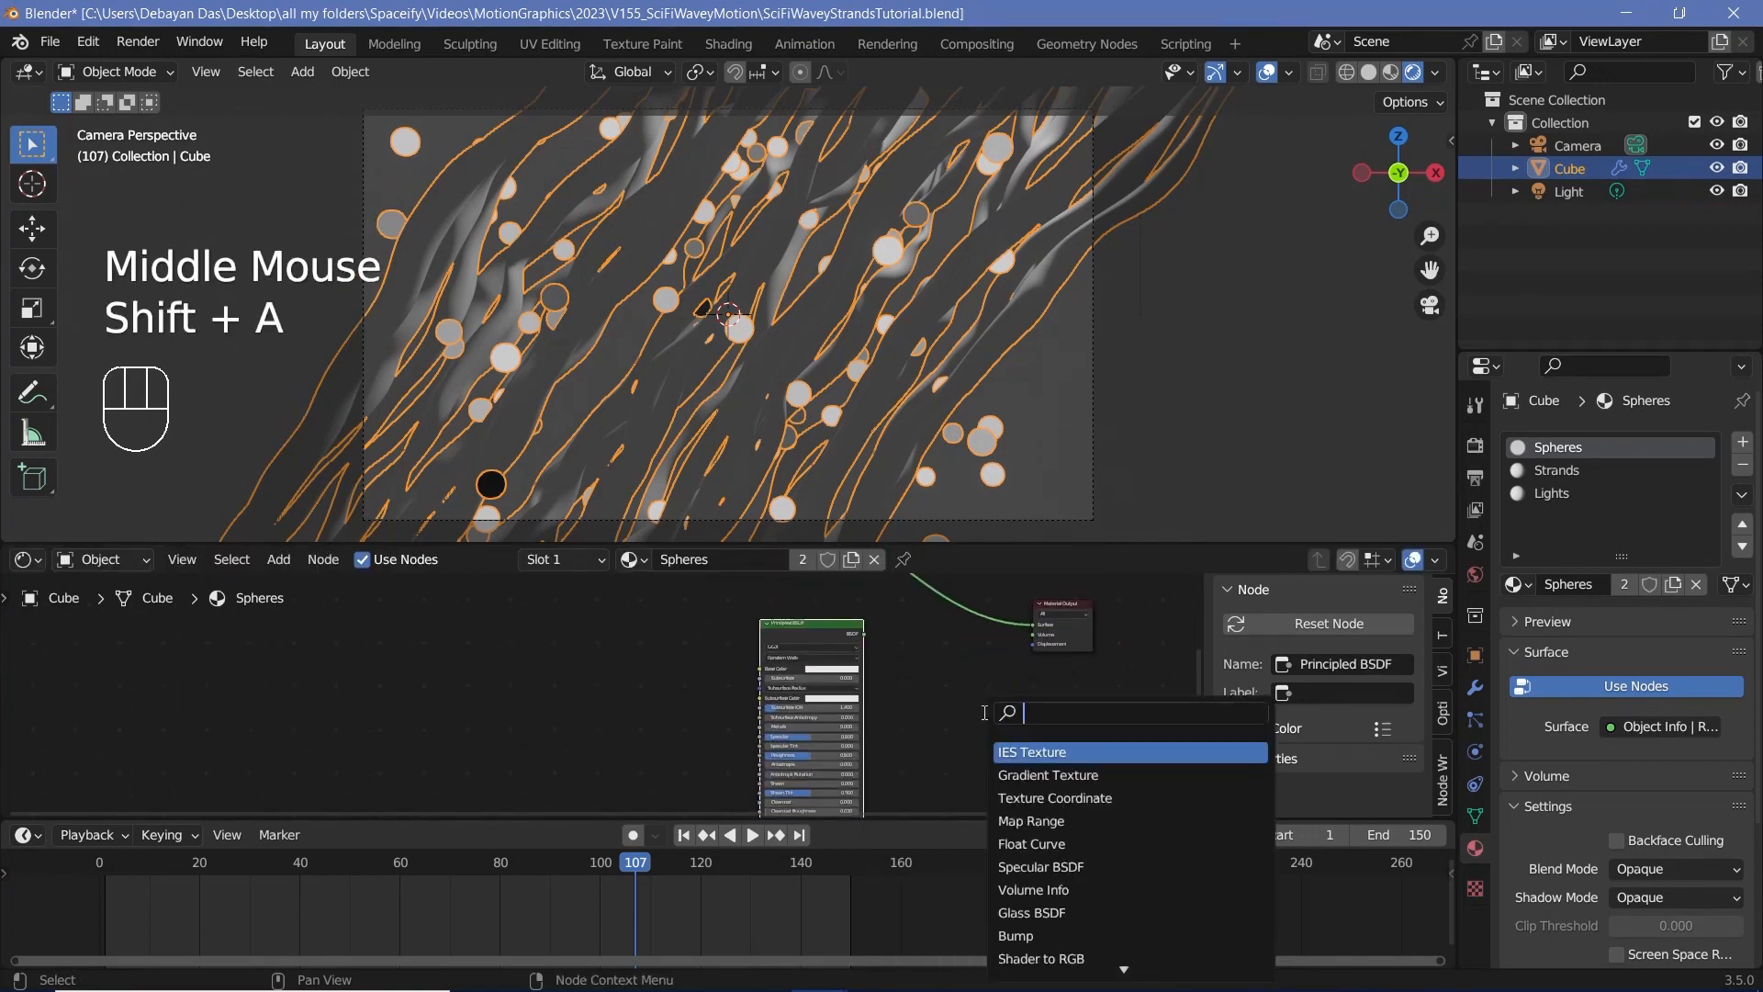
{"action": "type", "text": "esm"}
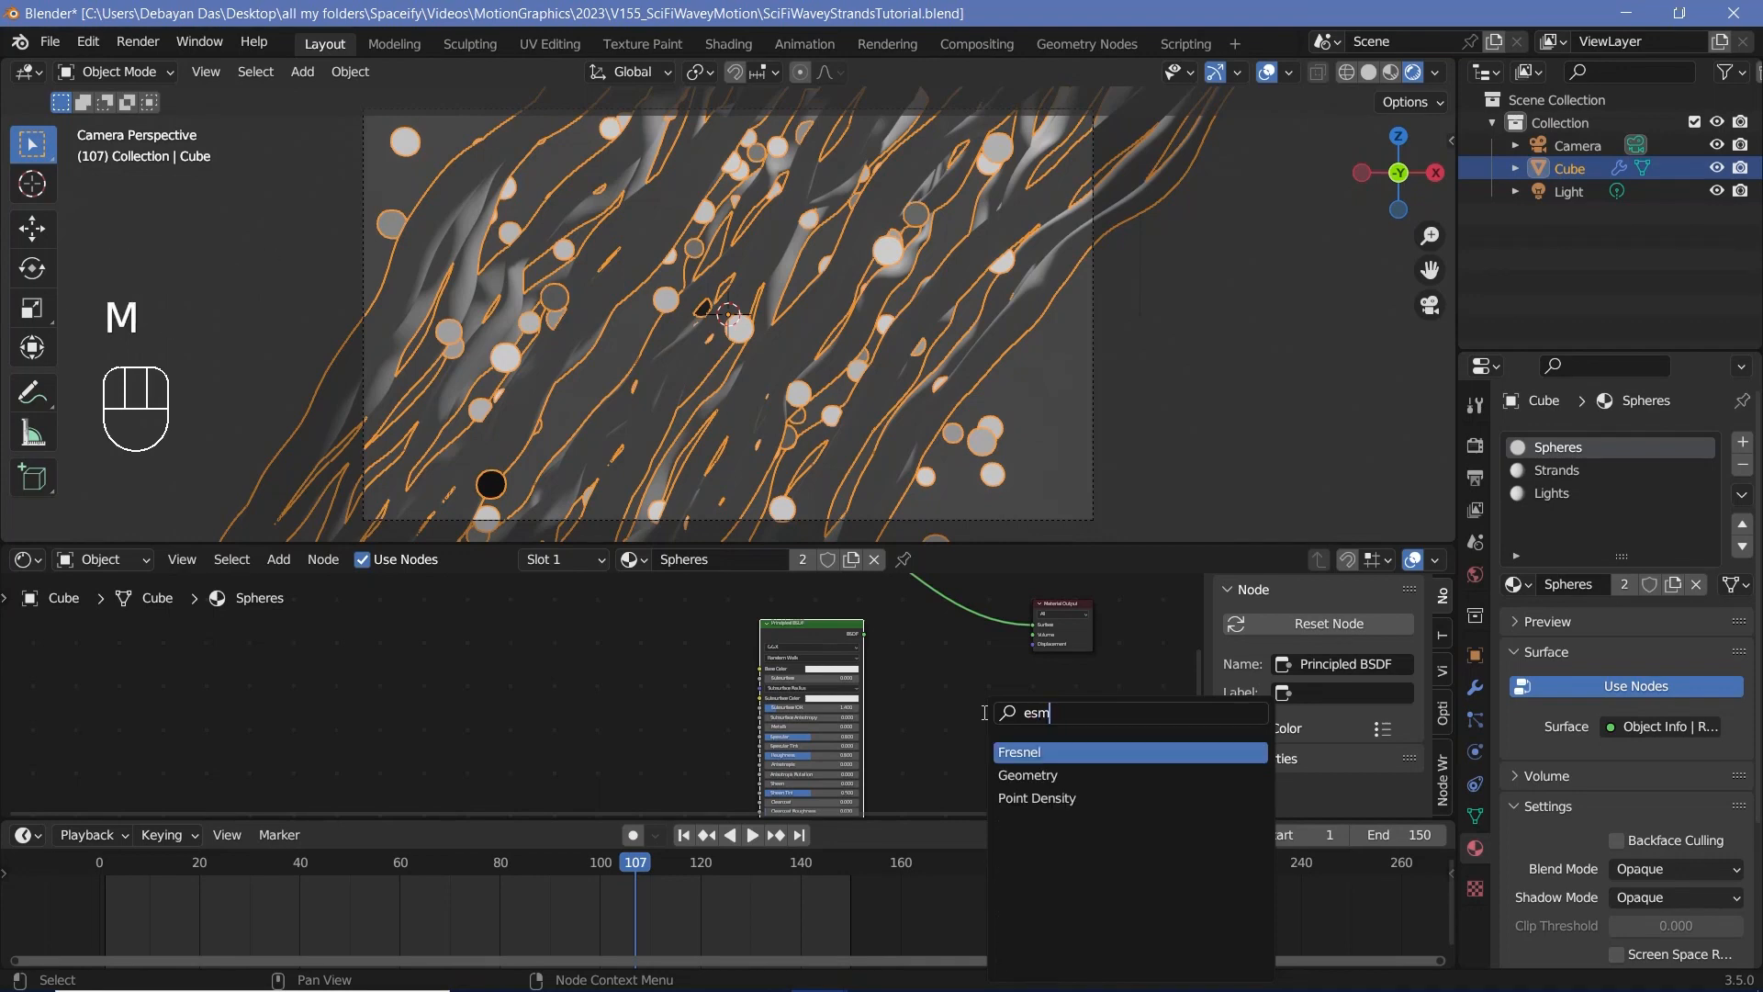
{"action": "key", "text": "BackSpace"}
{"action": "key", "text": "BackSpace"}
{"action": "key", "text": "Return"}
{"action": "left_click_drag", "start_coordinate": [799, 641], "coordinate": [794, 624]}
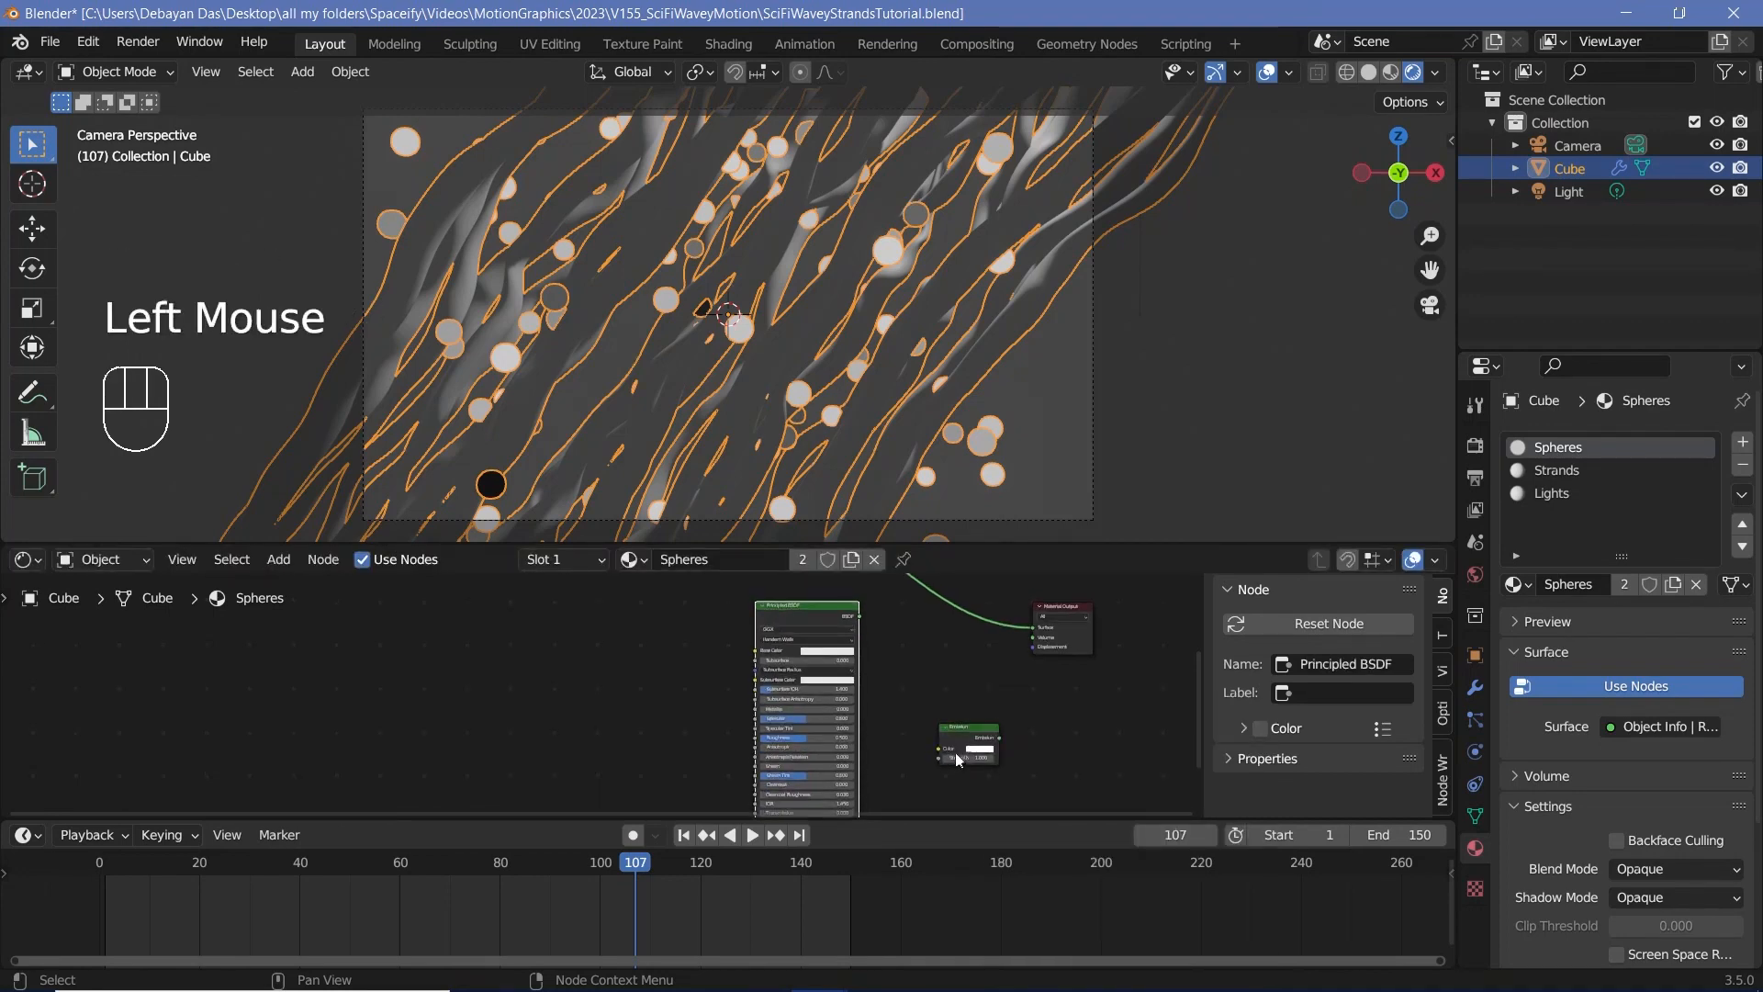
{"action": "left_click_drag", "start_coordinate": [964, 742], "coordinate": [929, 740]}
Step: Add a Mix Shader feeding the Material Output, with Principled BSDF as its first shader and Emission as its second
{"action": "key", "text": "shift+a"}
{"action": "left_click", "coordinate": [937, 681]}
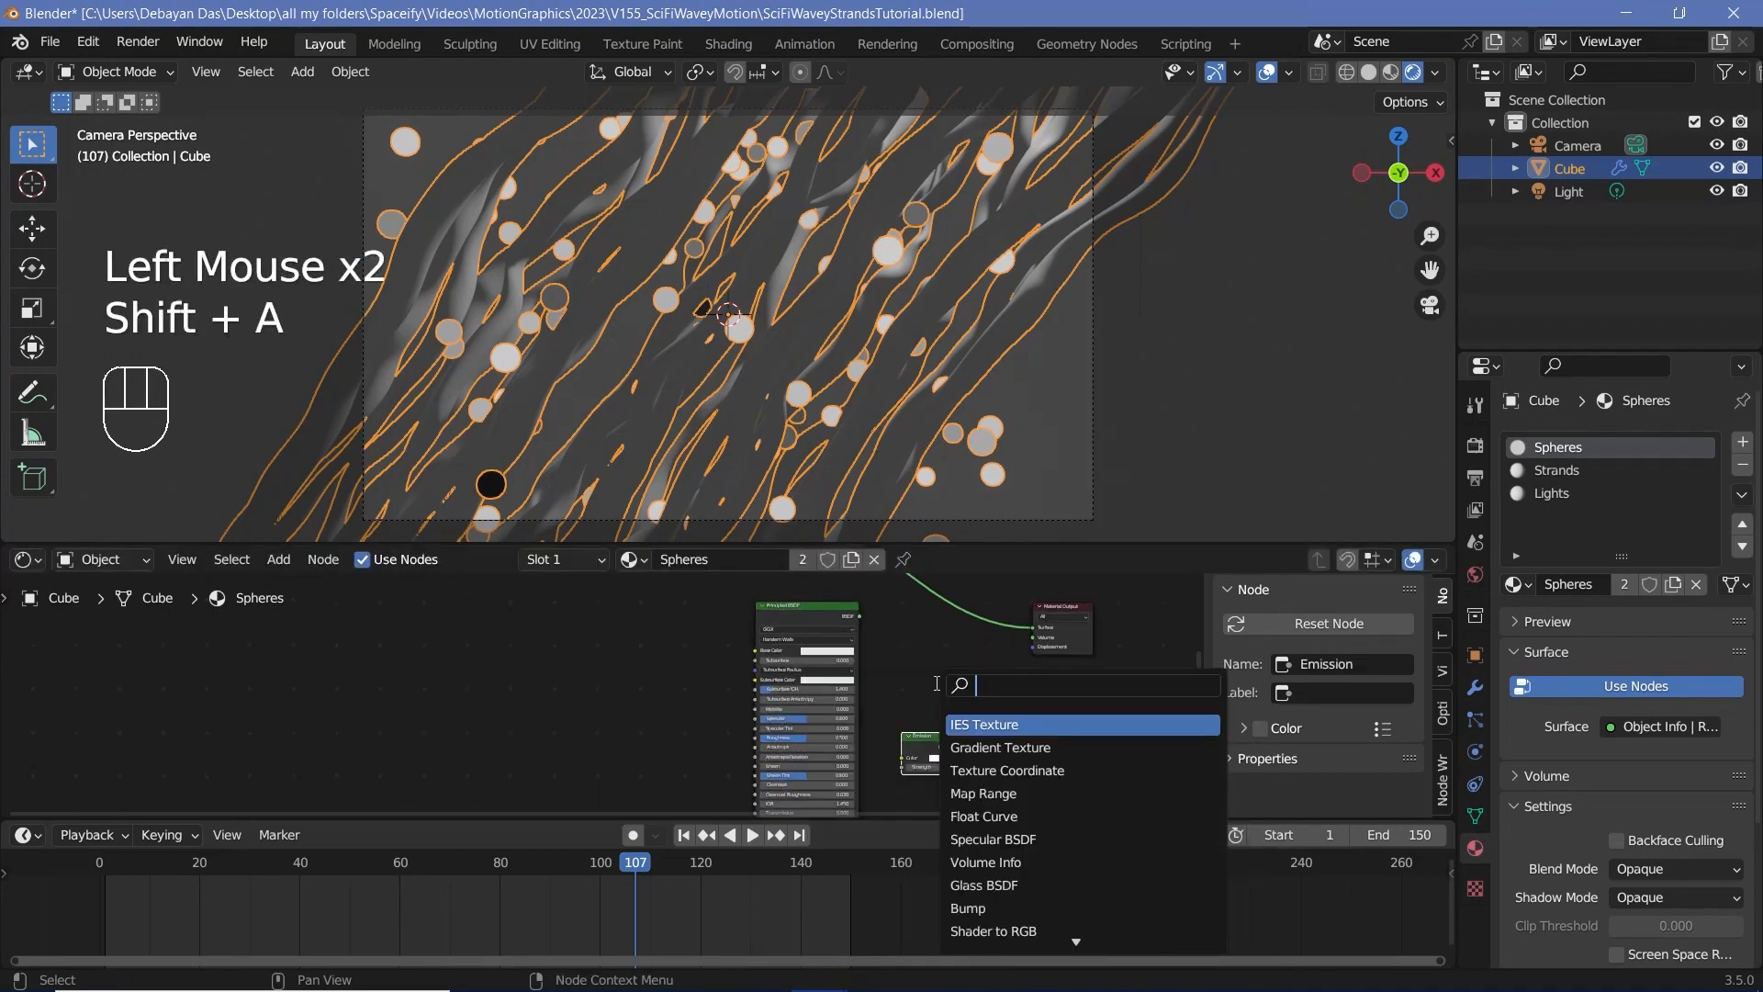
{"action": "type", "text": "mix"}
{"action": "key", "text": "Return"}
{"action": "left_click_drag", "start_coordinate": [999, 654], "coordinate": [1146, 630]}
{"action": "left_click", "coordinate": [1109, 696]}
{"action": "left_click_drag", "start_coordinate": [923, 650], "coordinate": [933, 648]}
{"action": "left_click_drag", "start_coordinate": [810, 617], "coordinate": [903, 677]}
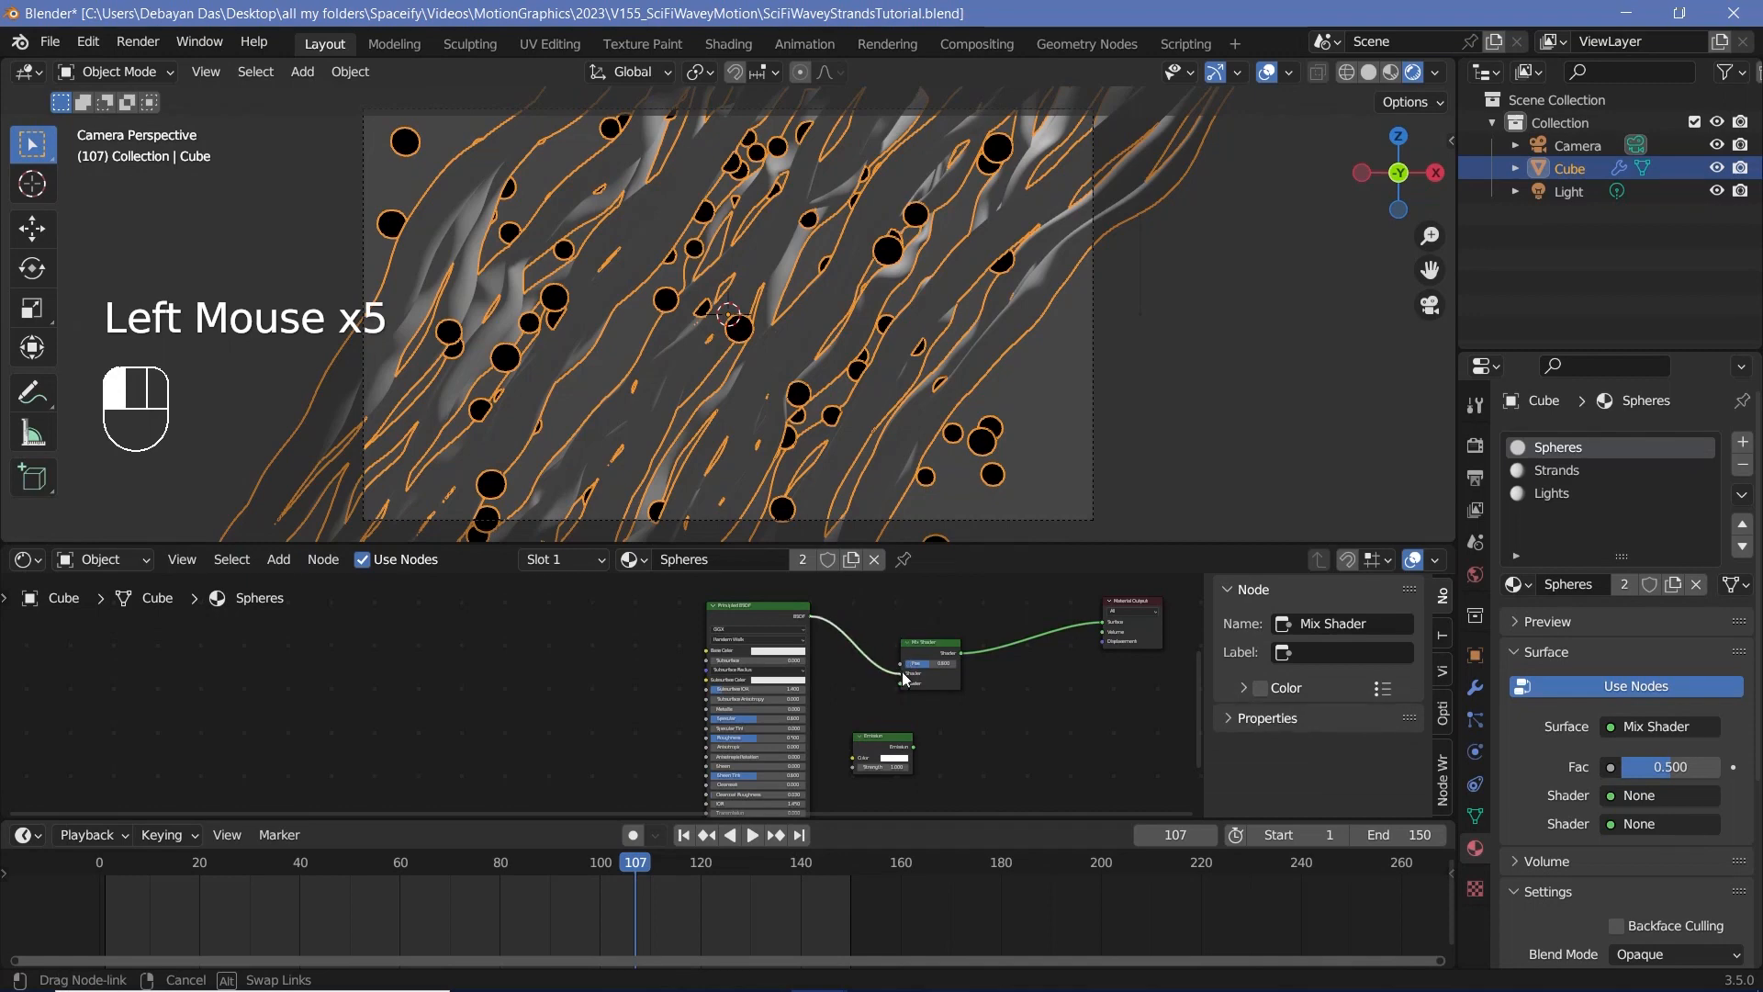
{"action": "left_click_drag", "start_coordinate": [914, 745], "coordinate": [905, 684]}
Step: Move the Object Info node near the shaders and add a Math node set to Greater Than beside it
{"action": "left_click_drag", "start_coordinate": [927, 680], "coordinate": [1002, 683]}
{"action": "middle_click_drag", "start_coordinate": [1003, 683], "coordinate": [1137, 816]}
{"action": "scroll", "coordinate": [804, 601], "scroll_direction": "down", "scroll_amount": 2}
{"action": "left_click_drag", "start_coordinate": [751, 626], "coordinate": [781, 679]}
{"action": "scroll", "coordinate": [889, 700], "scroll_direction": "up", "scroll_amount": 2}
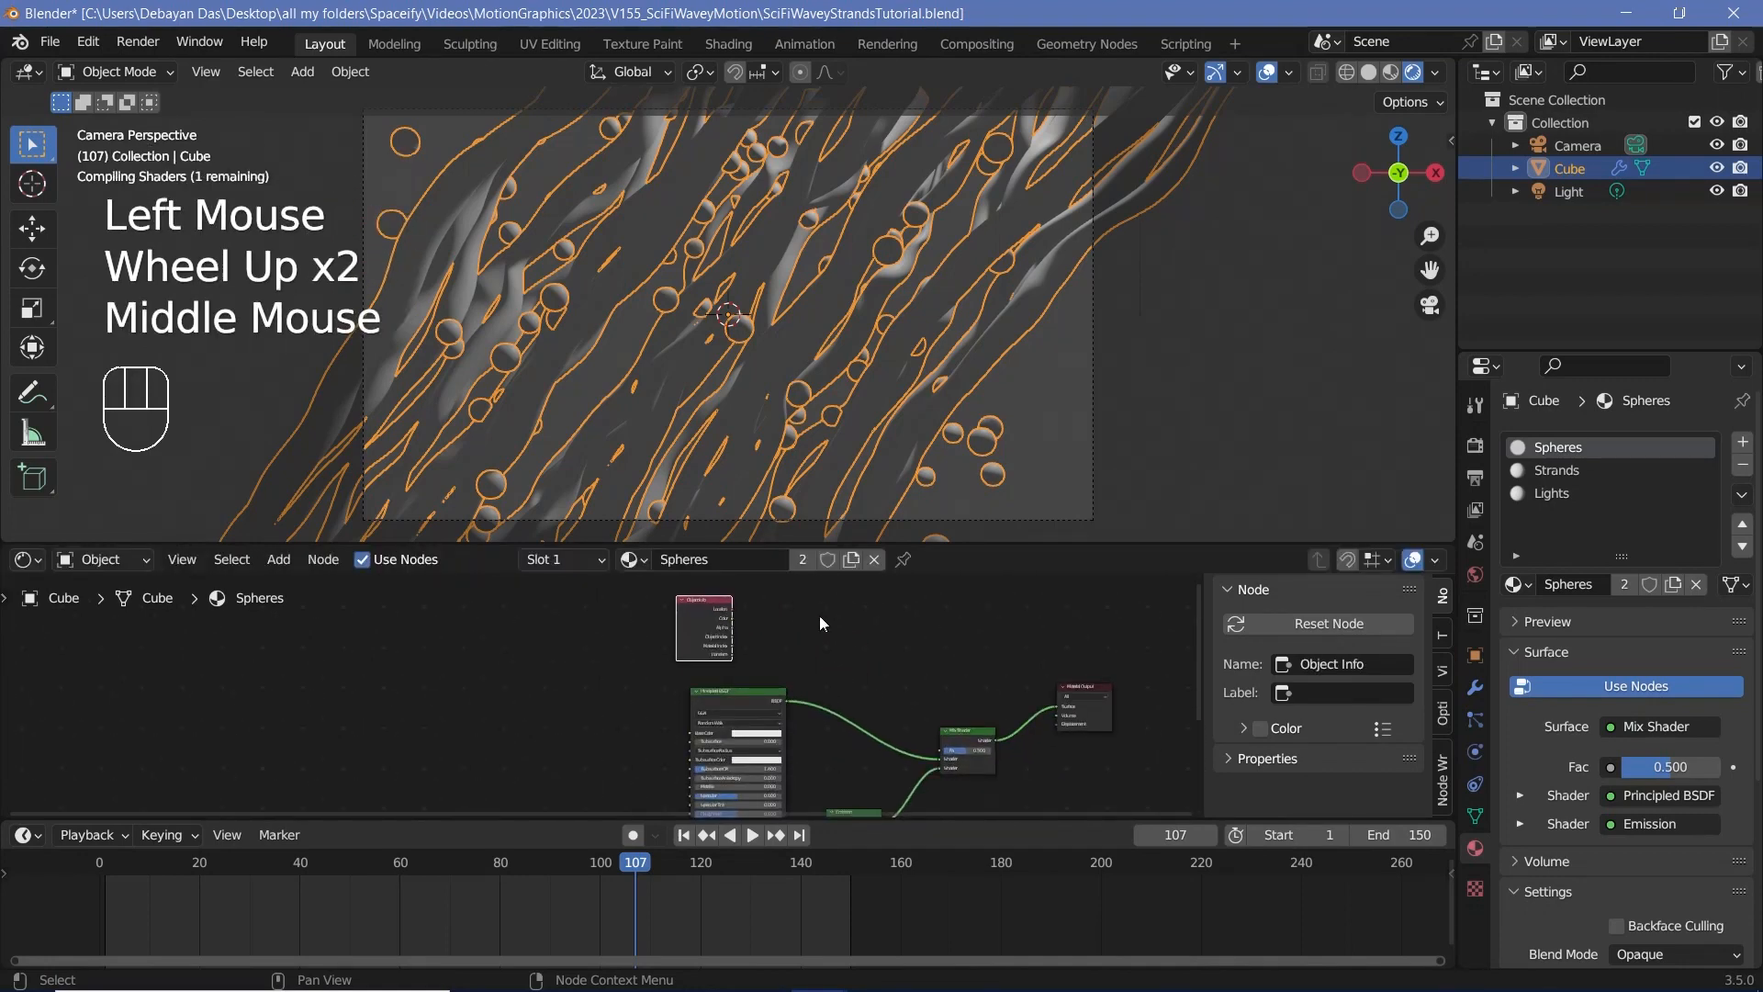
{"action": "key", "text": "shift+a"}
{"action": "mouse_move", "coordinate": [803, 647]}
{"action": "type", "text": "math"}
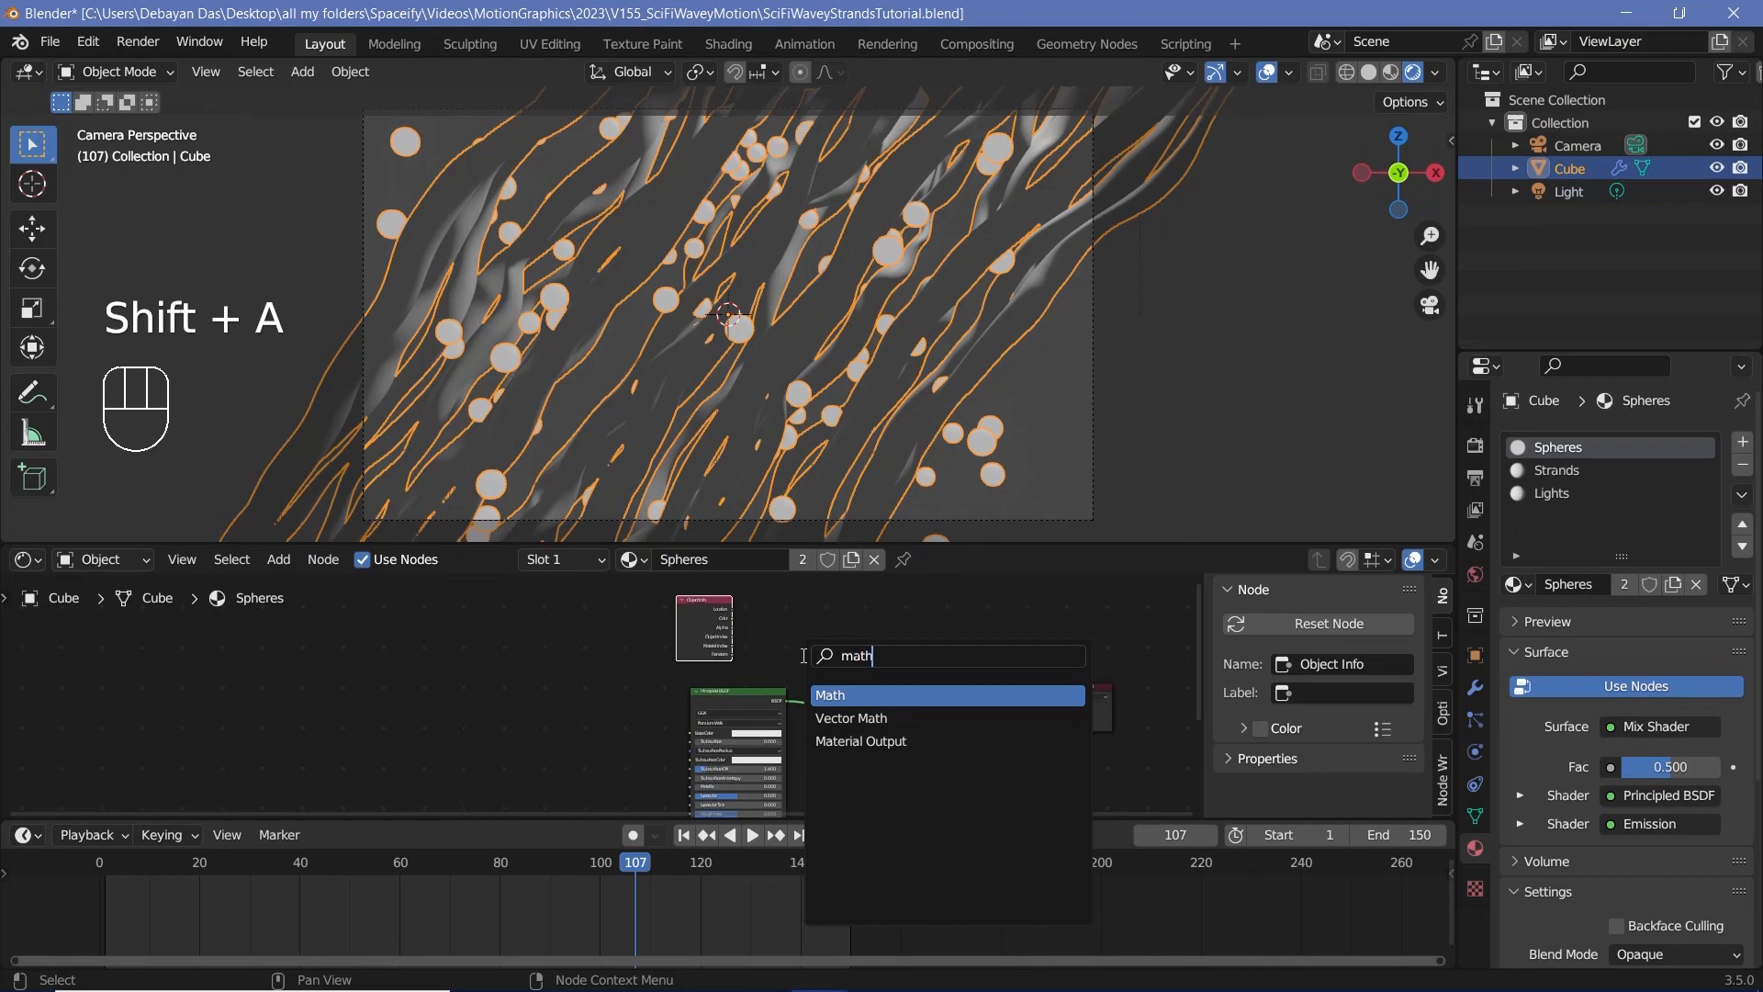
{"action": "key", "text": "Return"}
{"action": "scroll", "coordinate": [964, 643], "scroll_direction": "up", "scroll_amount": 2}
{"action": "left_click", "coordinate": [993, 586]}
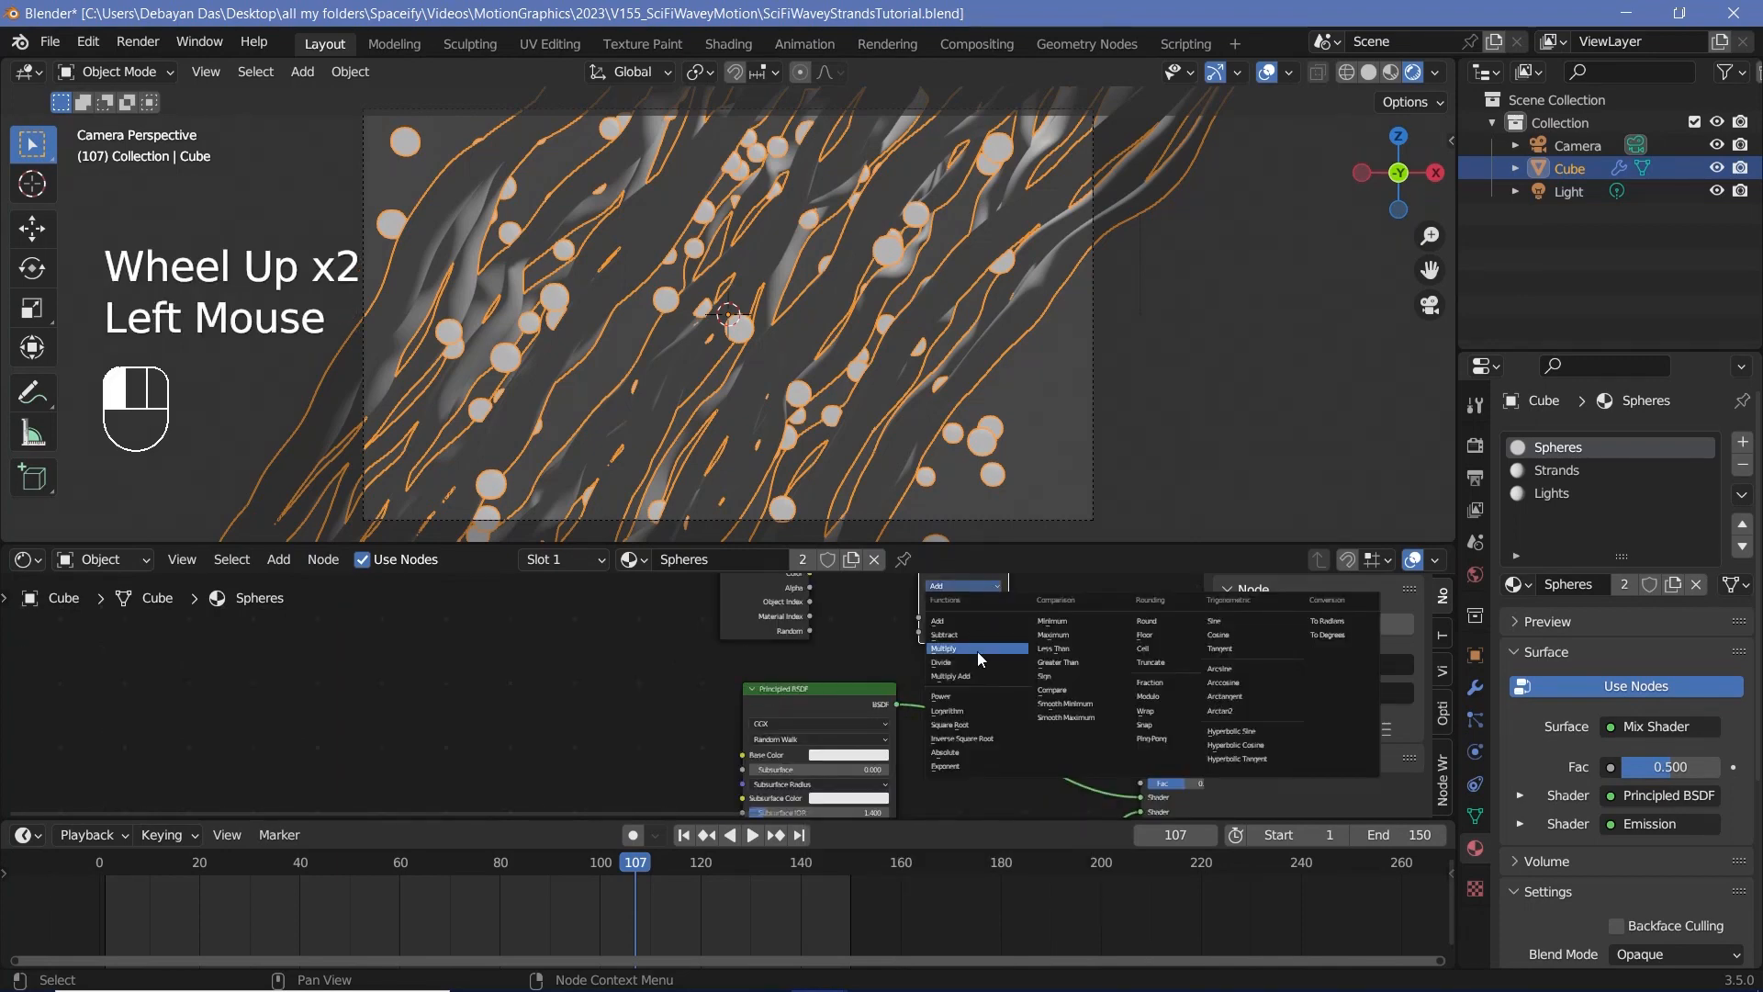
{"action": "left_click", "coordinate": [1058, 663]}
Step: Connect Object Info's Random output to the Greater Than node's value and its result to the Mix Shader's Fac
{"action": "left_click_drag", "start_coordinate": [810, 631], "coordinate": [920, 617]}
{"action": "left_click_drag", "start_coordinate": [1007, 582], "coordinate": [1012, 595]}
{"action": "middle_click_drag", "start_coordinate": [1005, 587], "coordinate": [889, 600]}
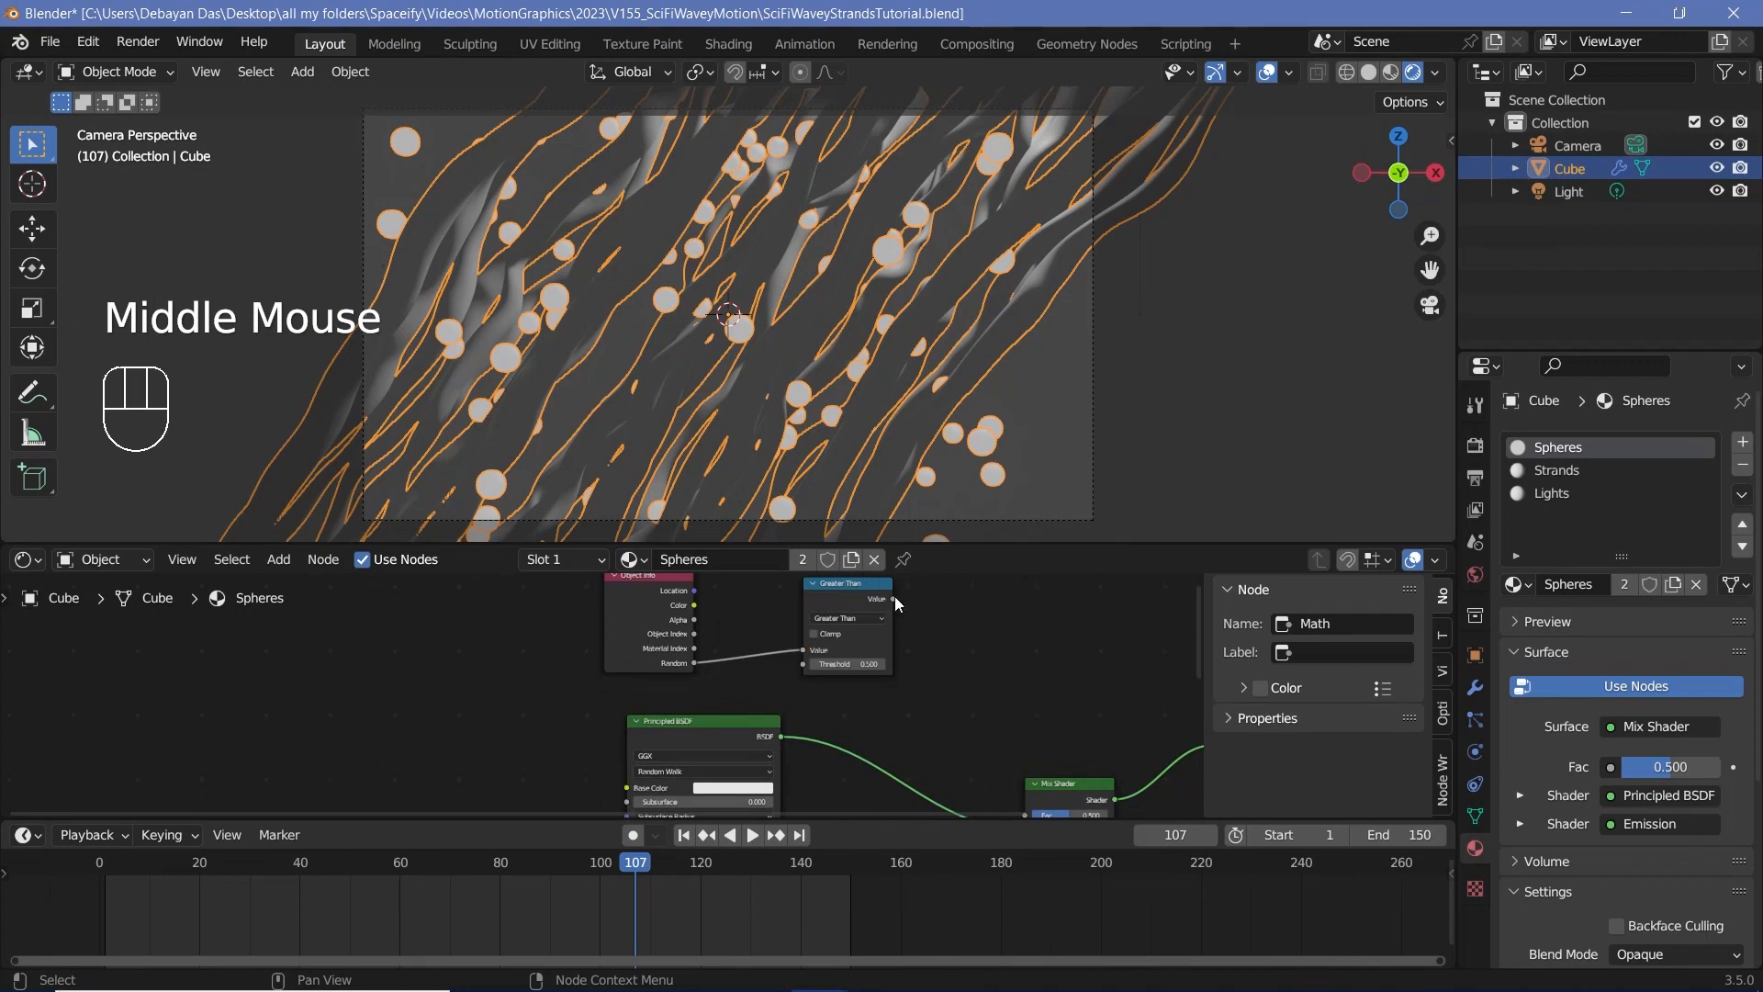
{"action": "left_click_drag", "start_coordinate": [894, 597], "coordinate": [1027, 748]}
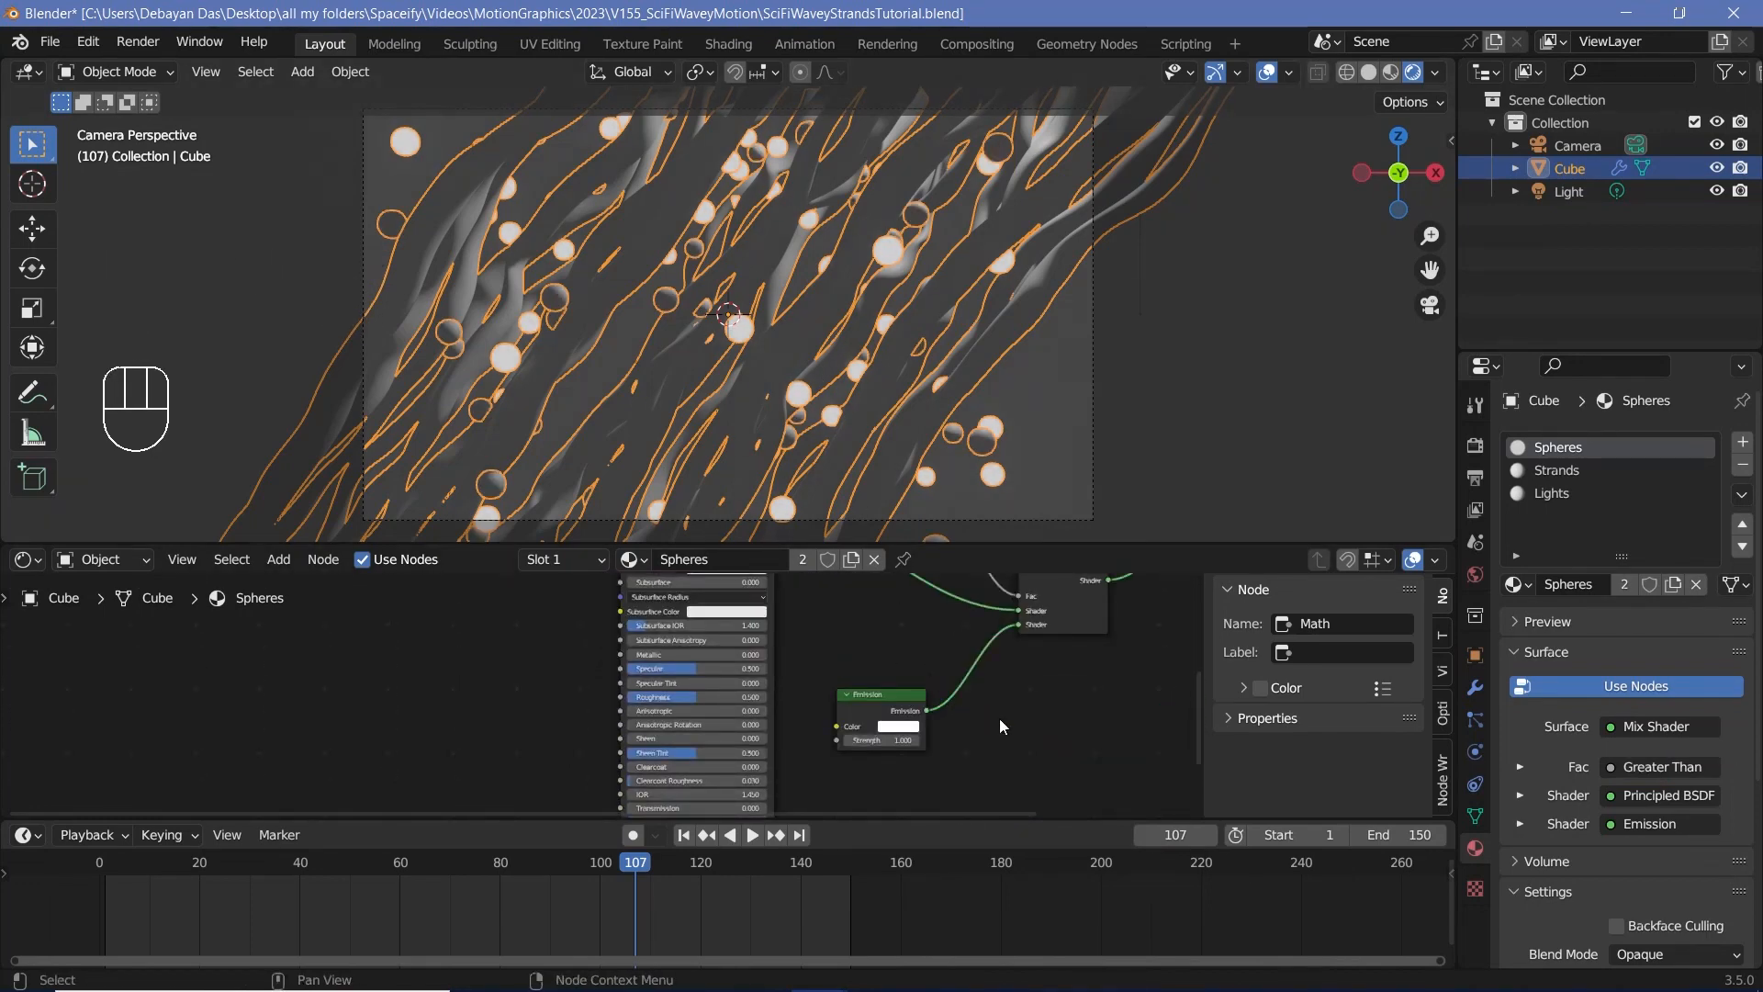
Step: Raise the Greater Than node's threshold to 0.830 so fewer spheres emit light
{"action": "scroll", "coordinate": [1001, 707], "scroll_direction": "up", "scroll_amount": 2}
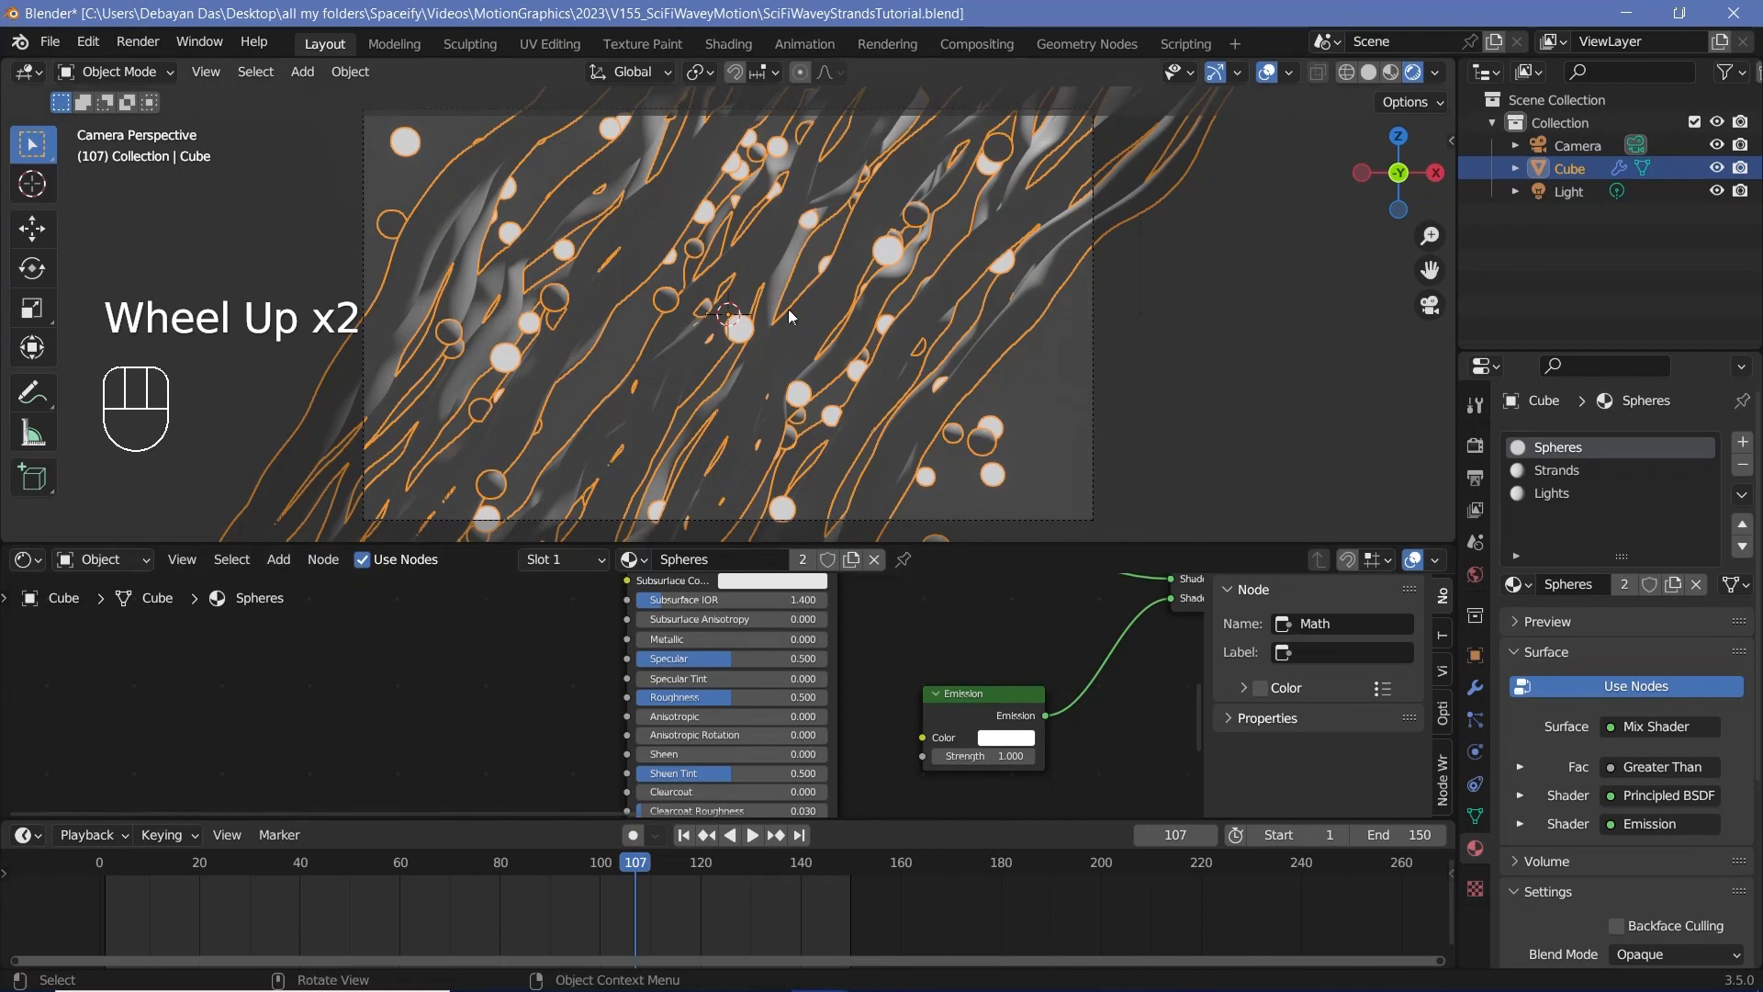
{"action": "middle_click_drag", "start_coordinate": [969, 632], "coordinate": [1090, 716]}
{"action": "scroll", "coordinate": [1090, 707], "scroll_direction": "up", "scroll_amount": 1}
{"action": "left_click_drag", "start_coordinate": [1090, 682], "coordinate": [1150, 682], "text": "shift"}
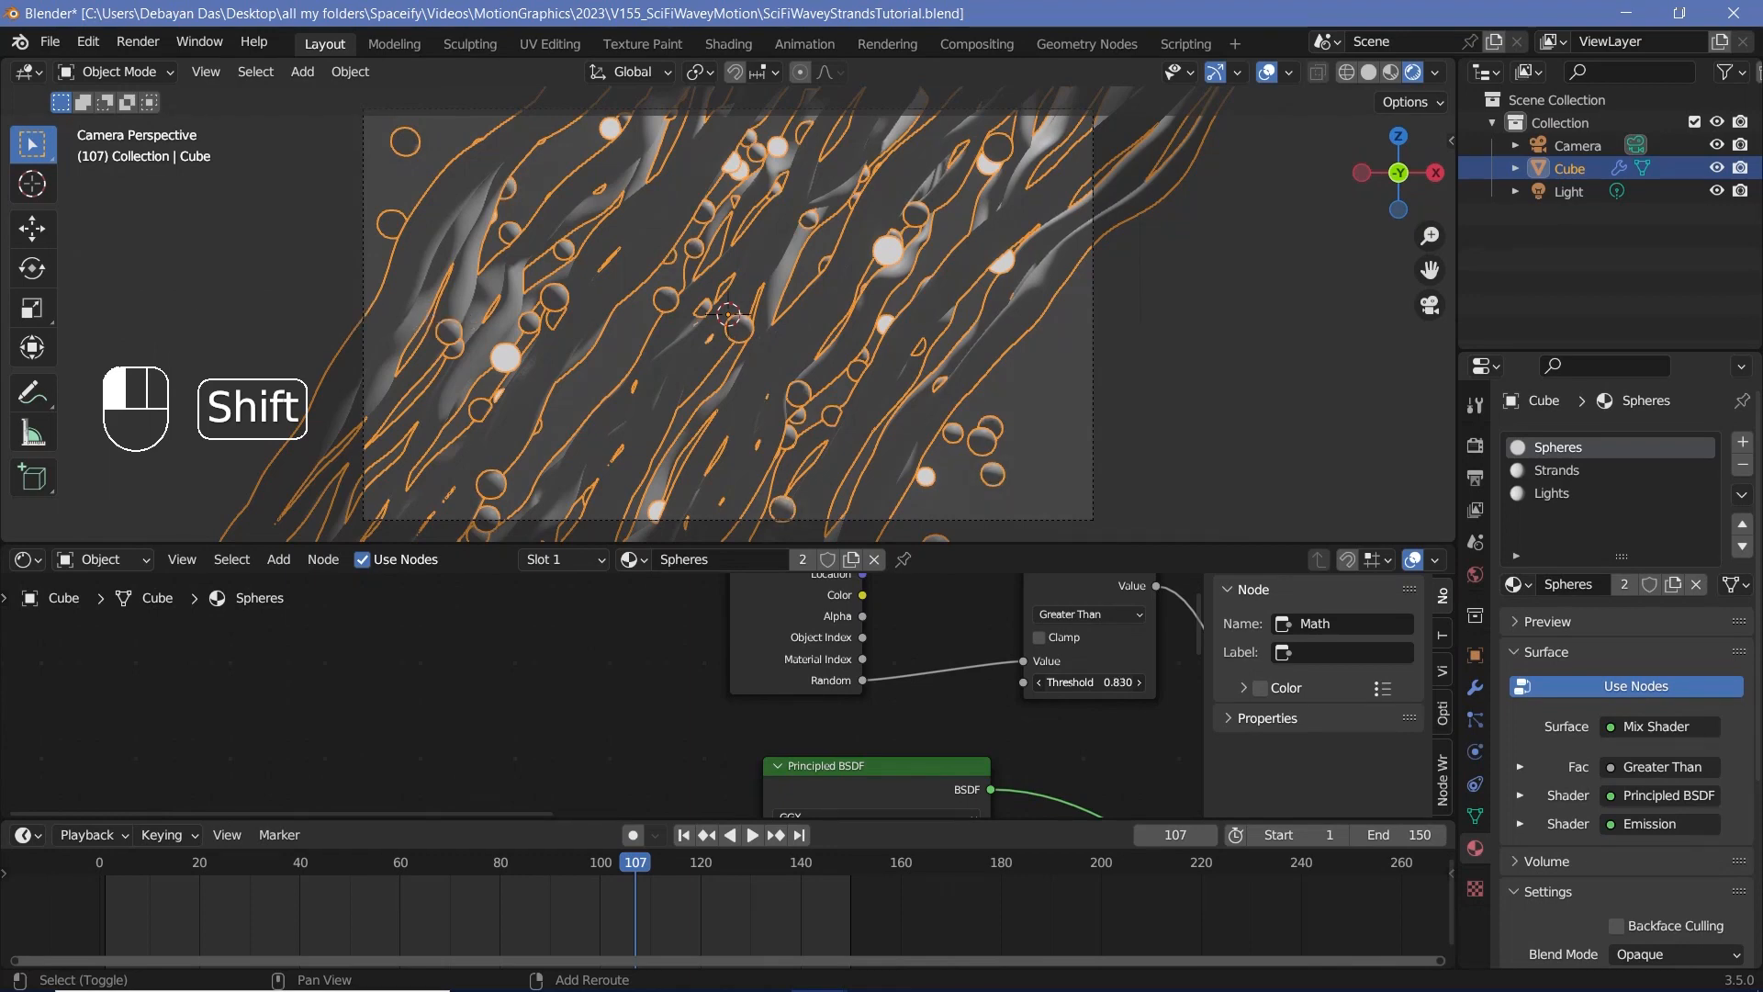
{"action": "left_click_drag", "start_coordinate": [1150, 683], "coordinate": [1146, 682], "text": "shift"}
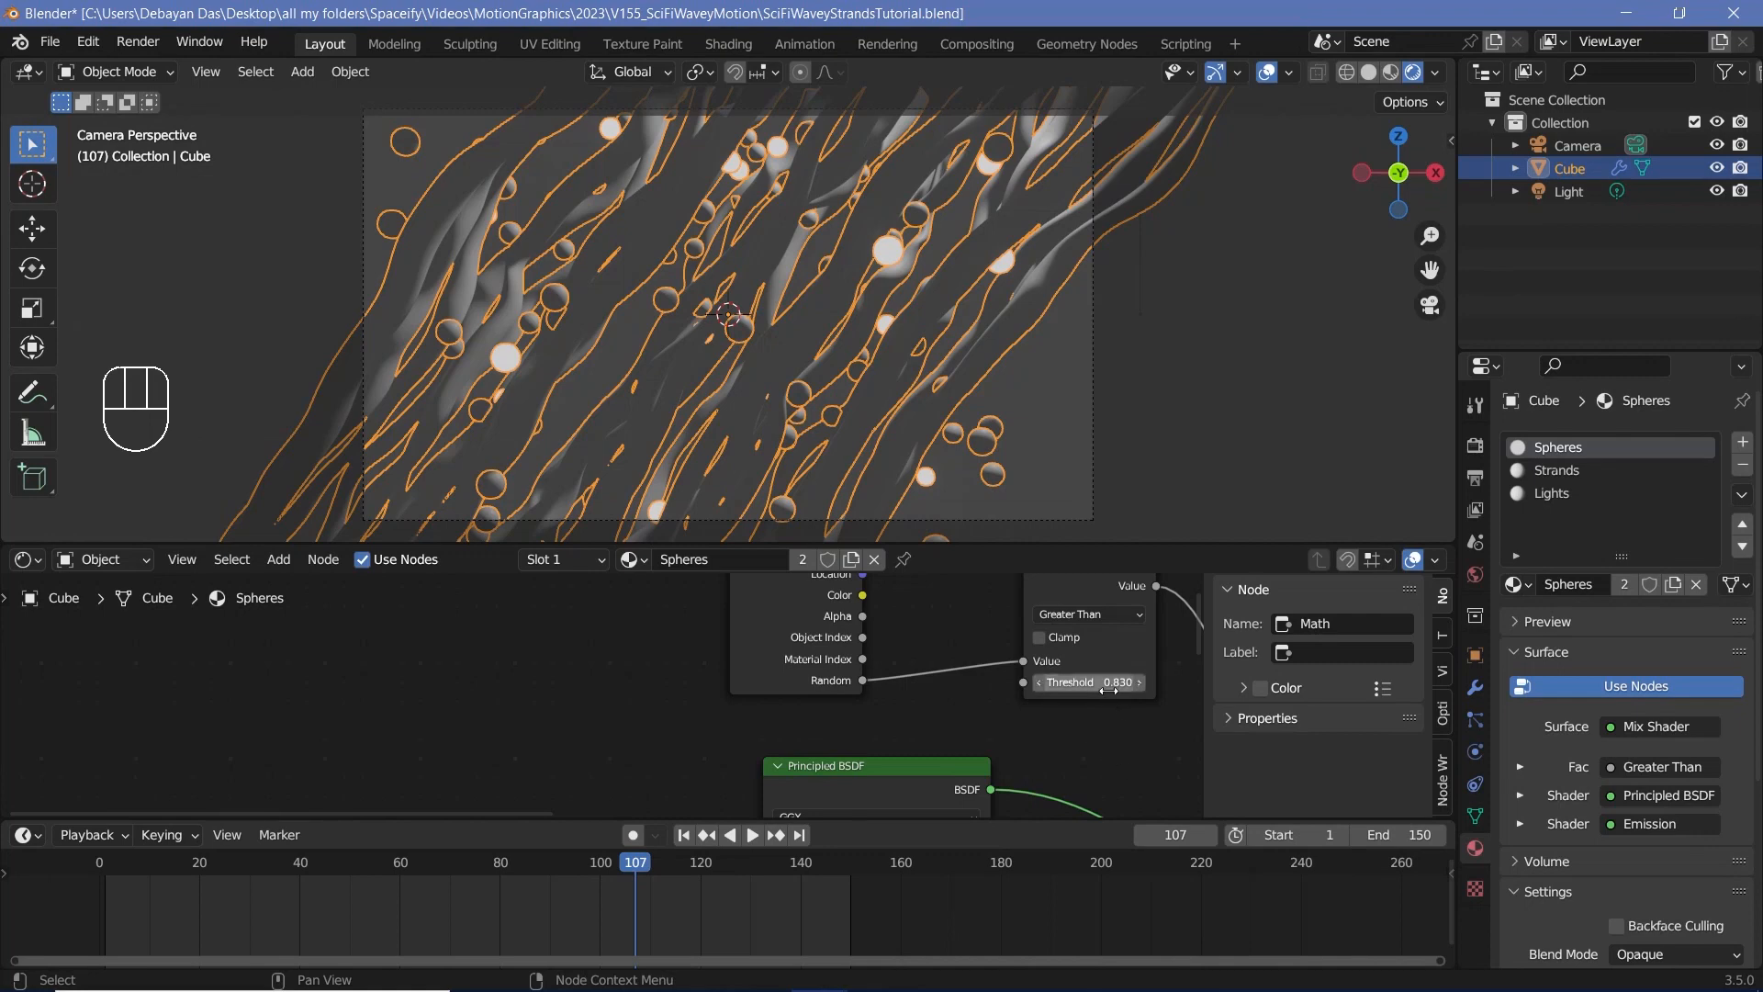
{"action": "left_click", "coordinate": [1093, 682]}
{"action": "left_click", "coordinate": [1093, 721]}
Step: Give the Emission node a cyan colour with hue 0.5 and full saturation, and set its strength to 20
{"action": "scroll", "coordinate": [1093, 732], "scroll_direction": "down", "scroll_amount": 2}
{"action": "middle_click_drag", "start_coordinate": [1093, 733], "coordinate": [964, 773]}
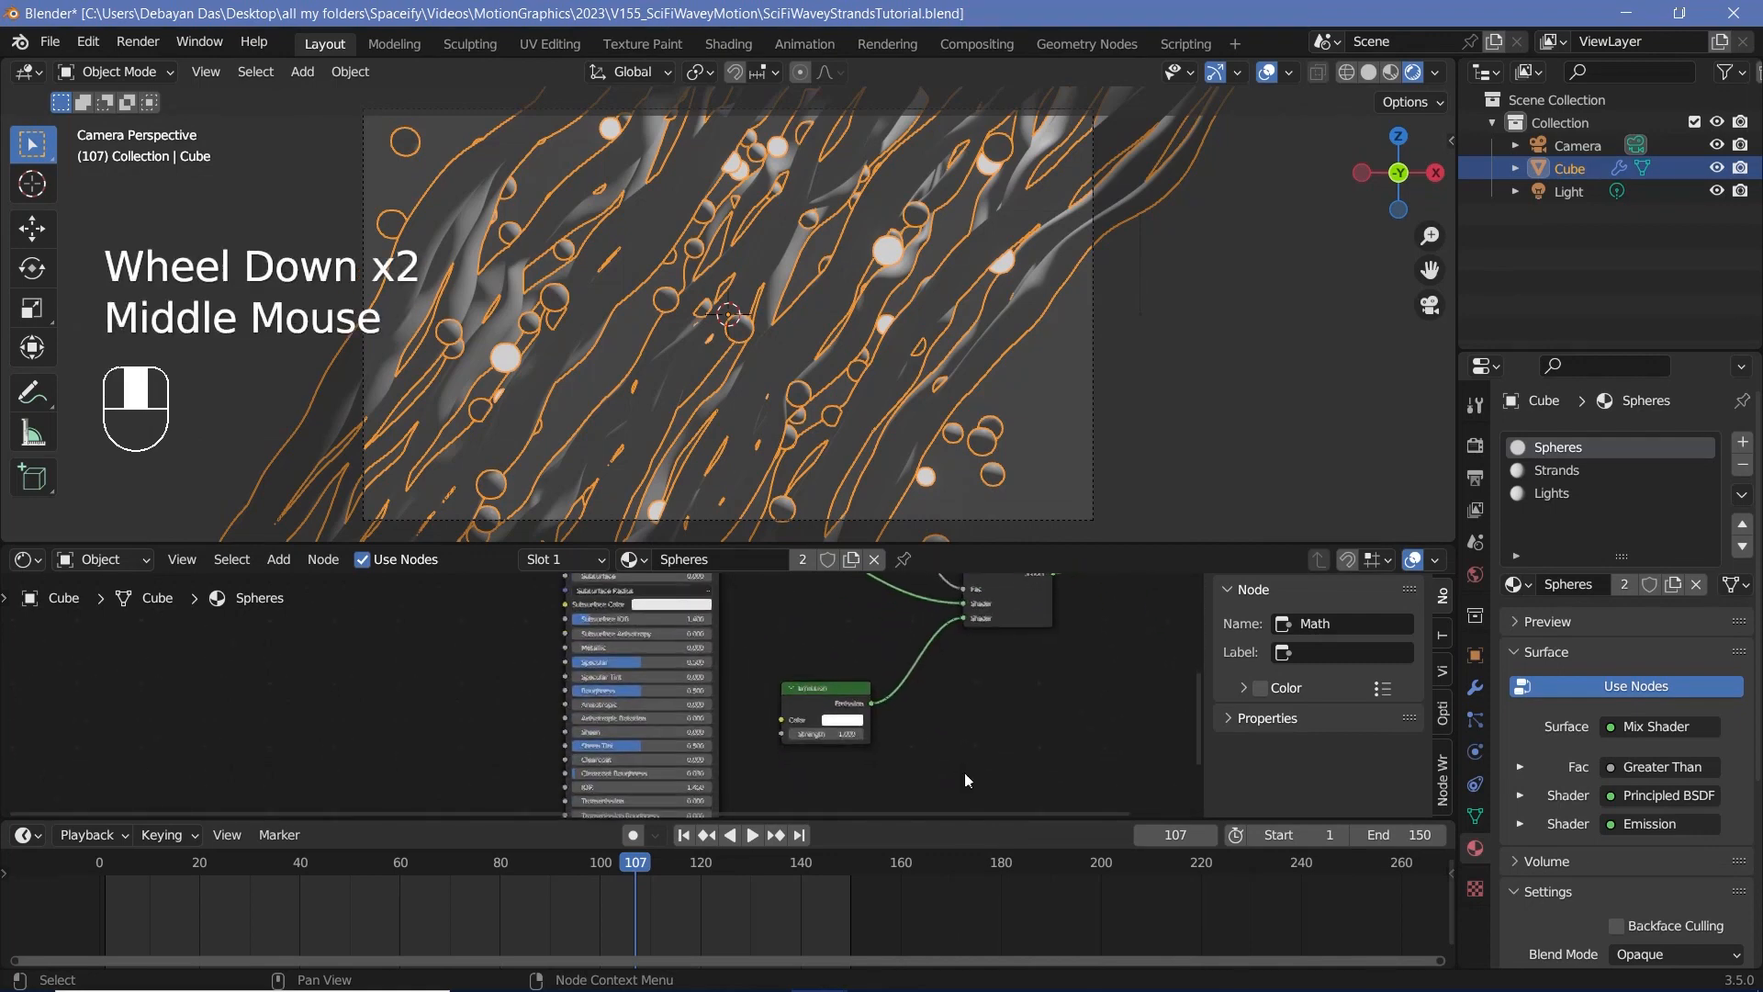
{"action": "scroll", "coordinate": [955, 770], "scroll_direction": "up", "scroll_amount": 2}
{"action": "left_click", "coordinate": [900, 732]}
{"action": "key", "text": "ctrl+v"}
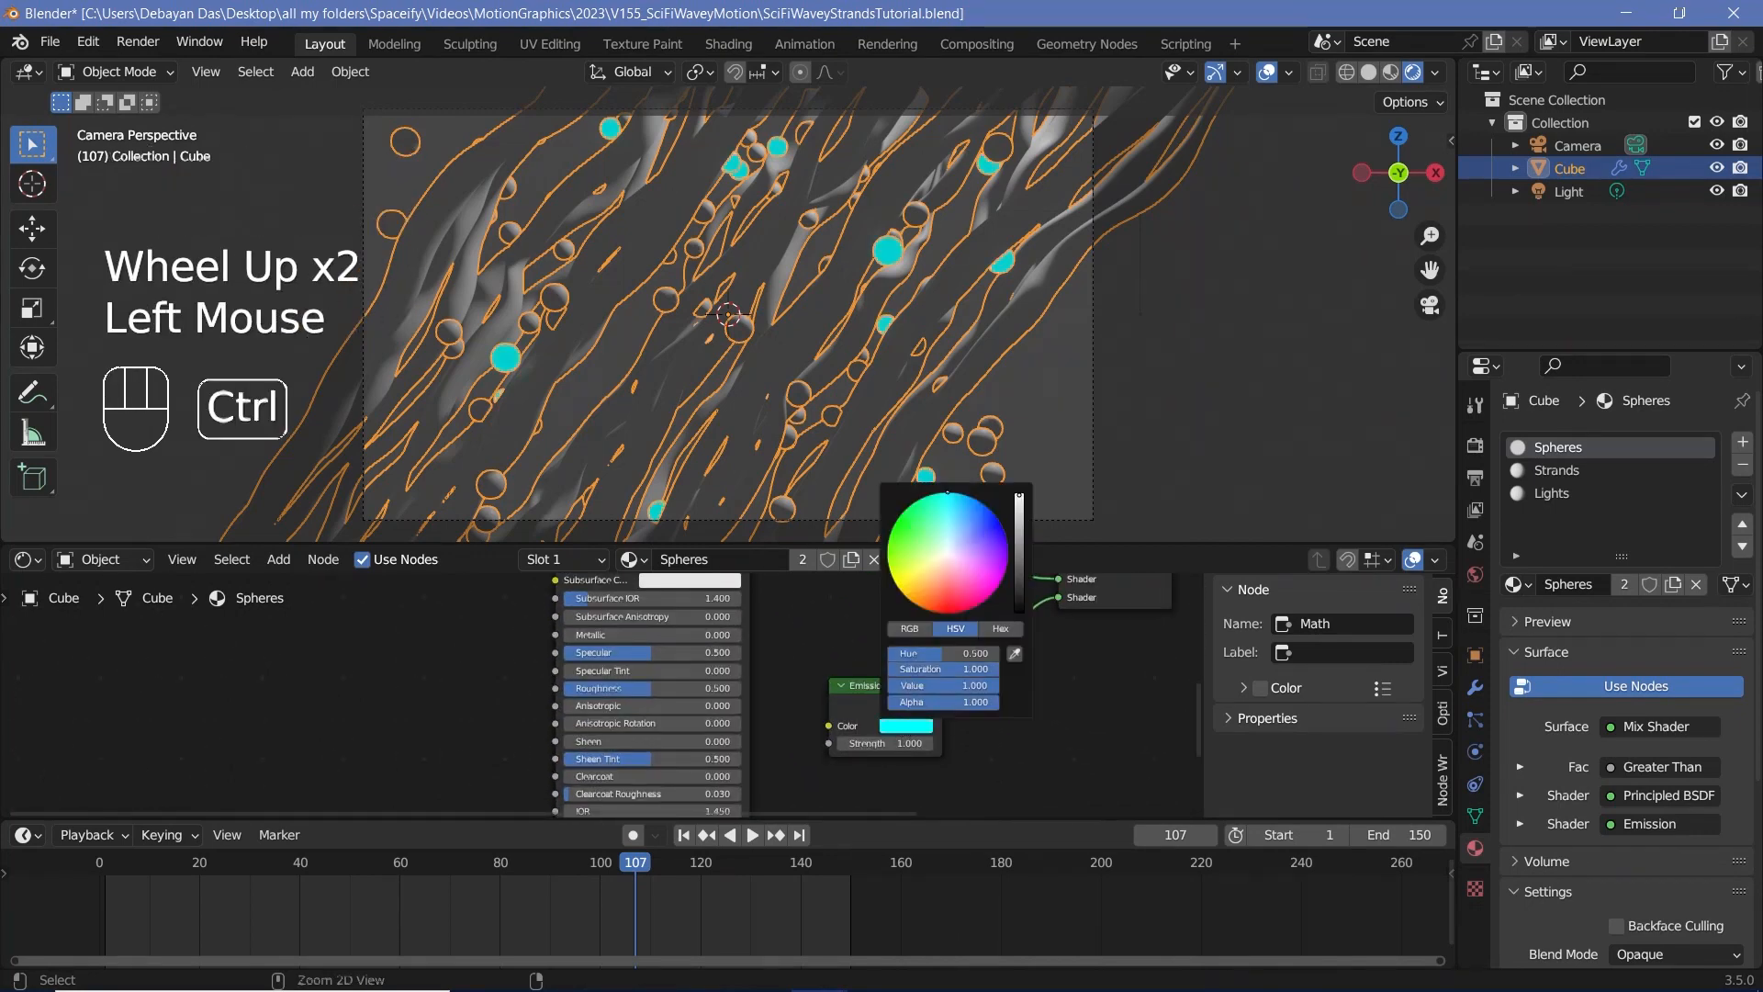
{"action": "left_click", "coordinate": [907, 742]}
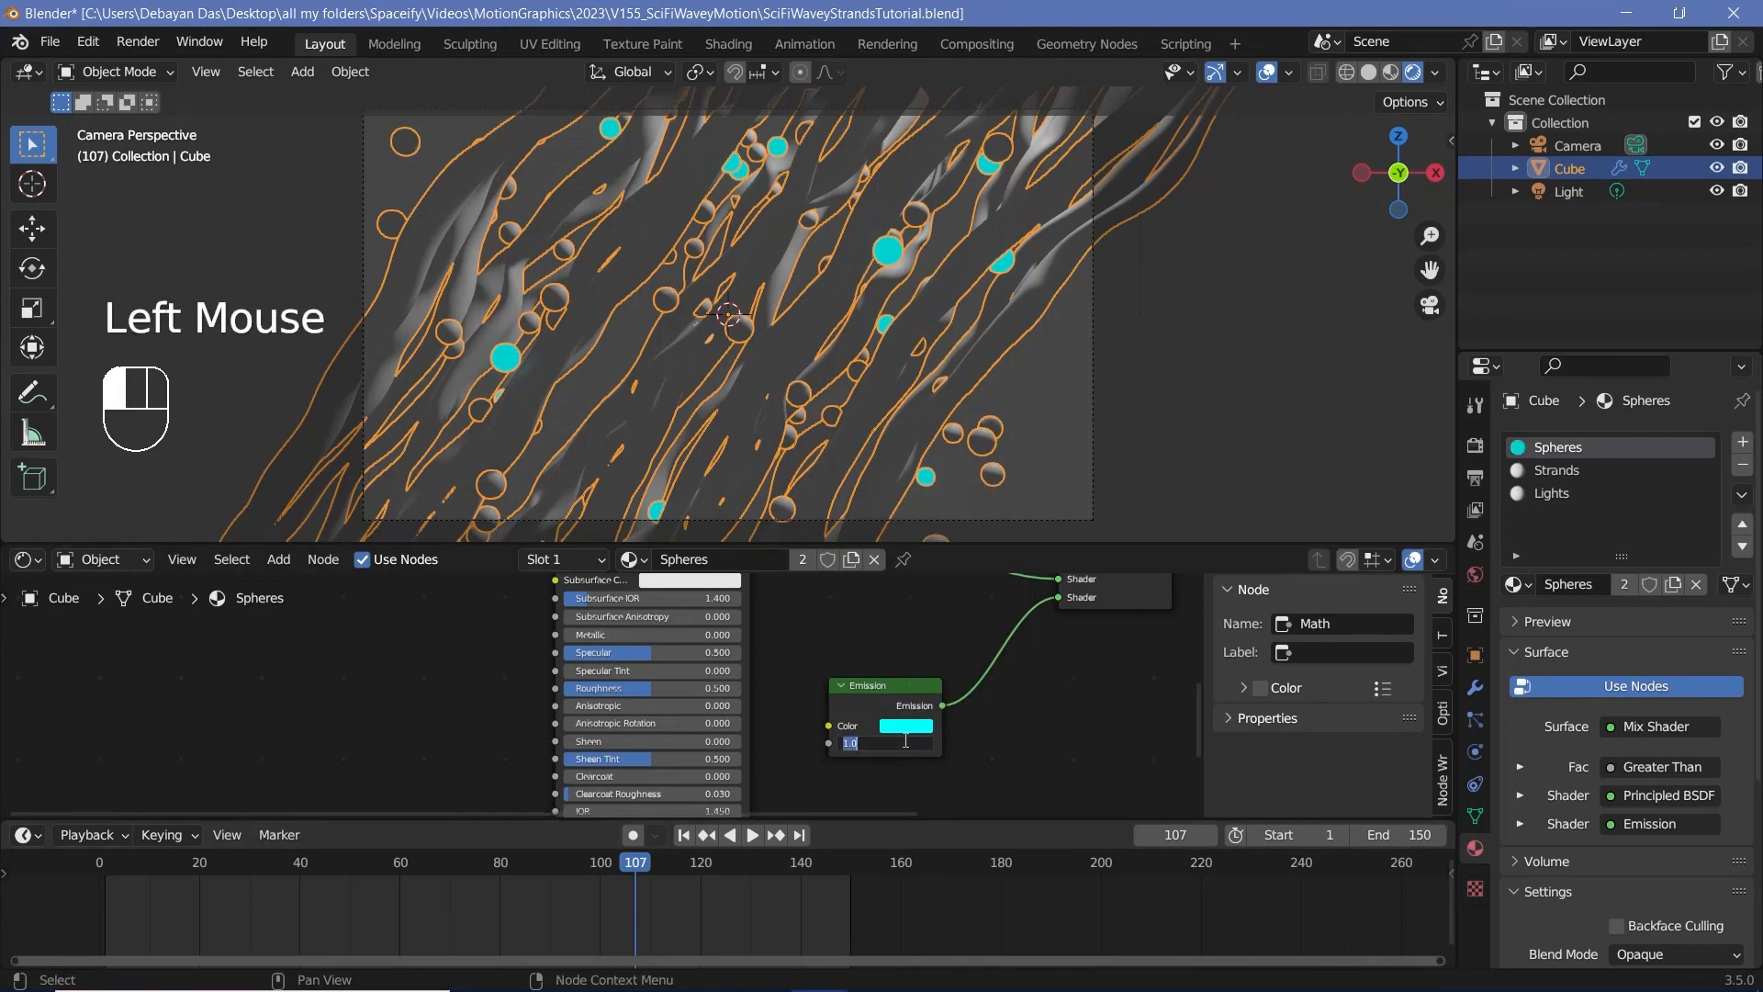
{"action": "type", "text": "20"}
{"action": "key", "text": "Return"}
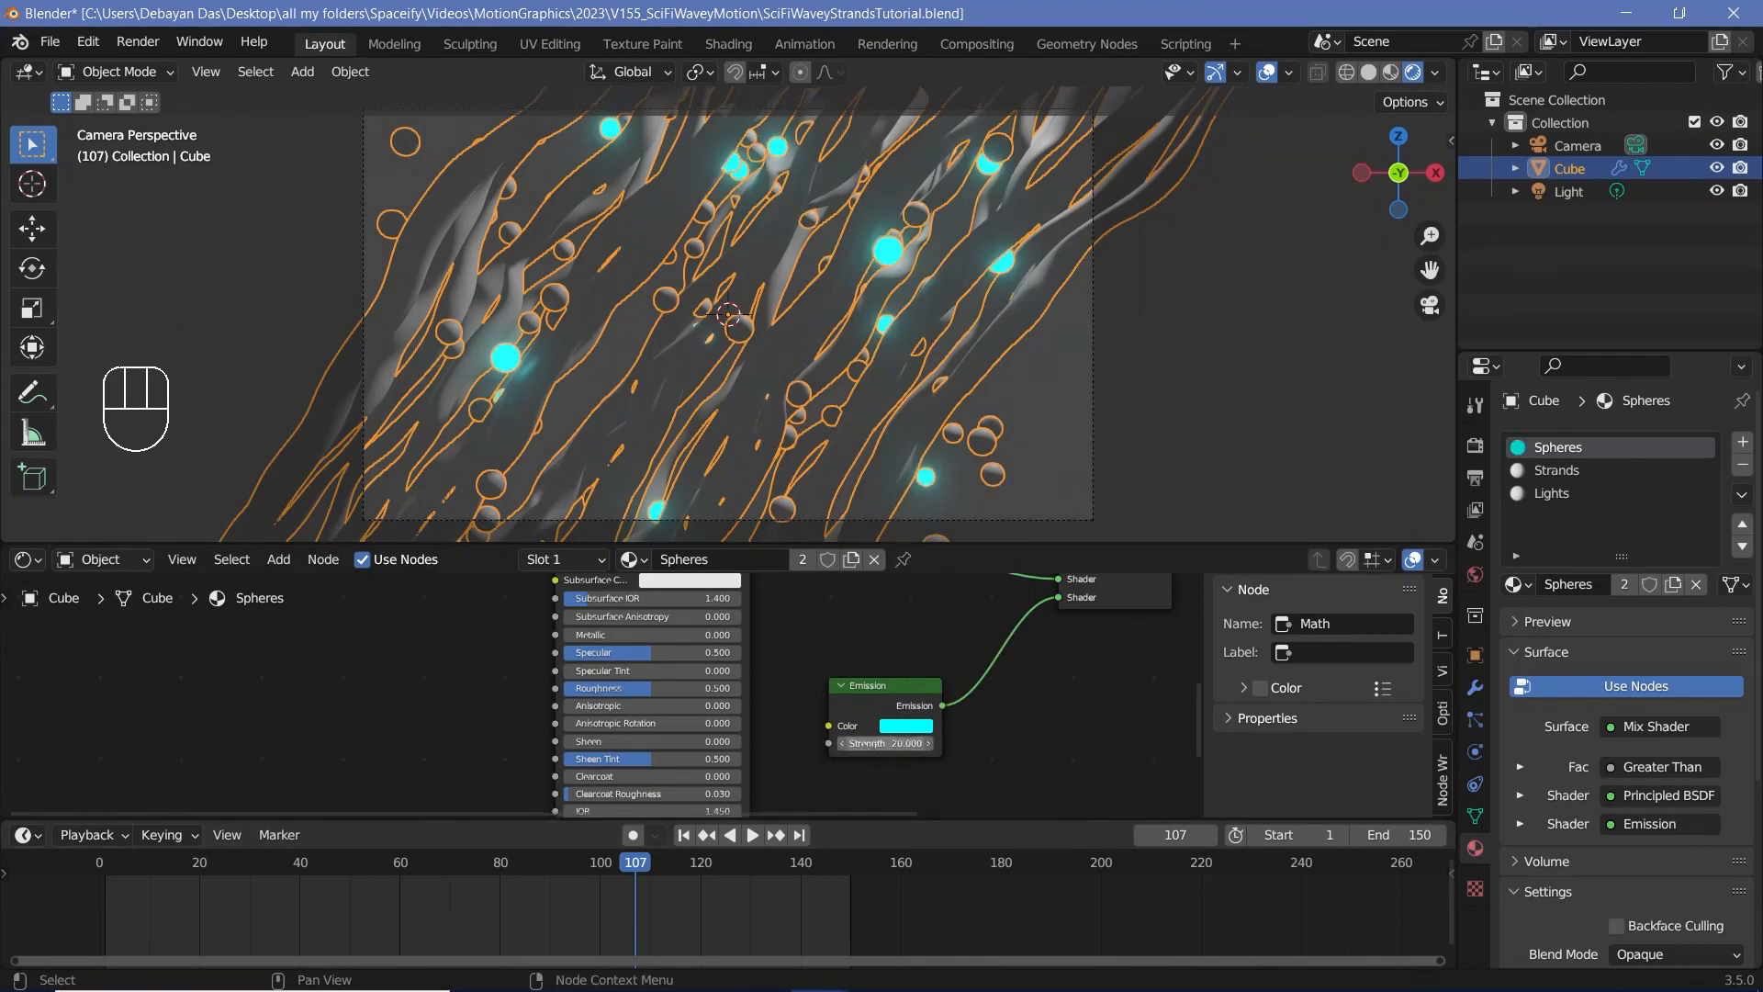
Step: Raise the Emission strength of the Spheres material to 200
{"action": "left_click", "coordinate": [906, 740]}
{"action": "type", "text": "200"}
{"action": "key", "text": "Return"}
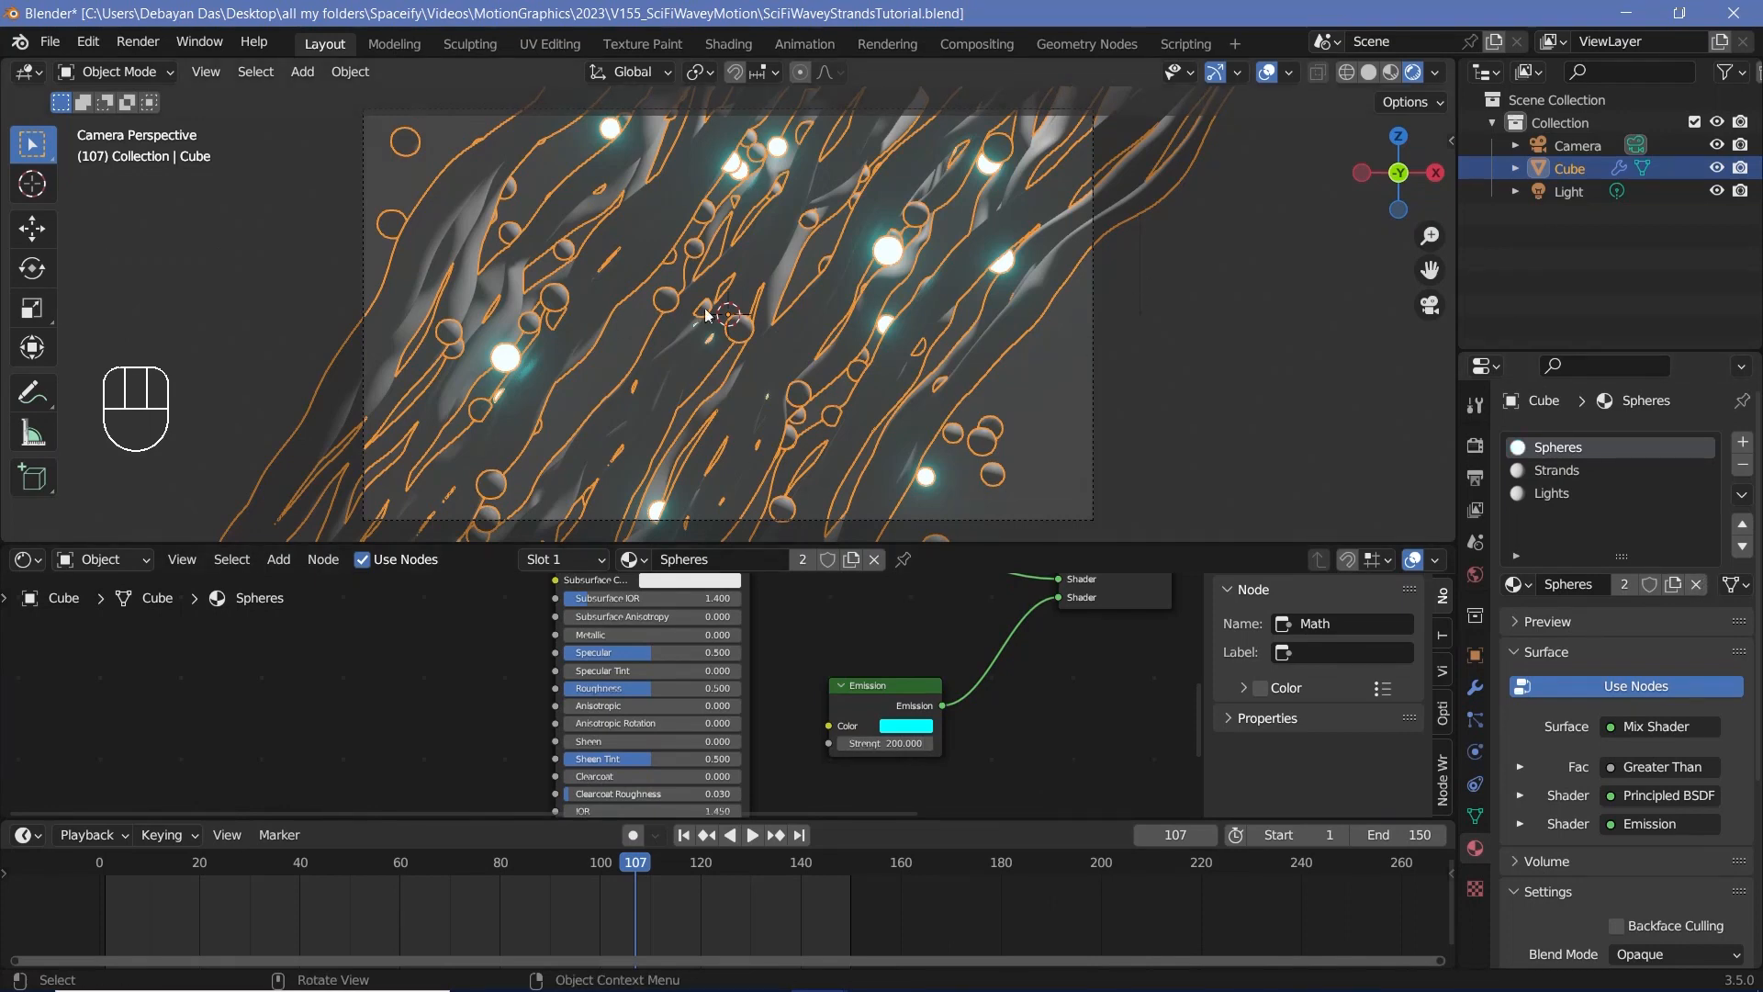
{"action": "scroll", "coordinate": [887, 265], "scroll_direction": "up", "scroll_amount": 4}
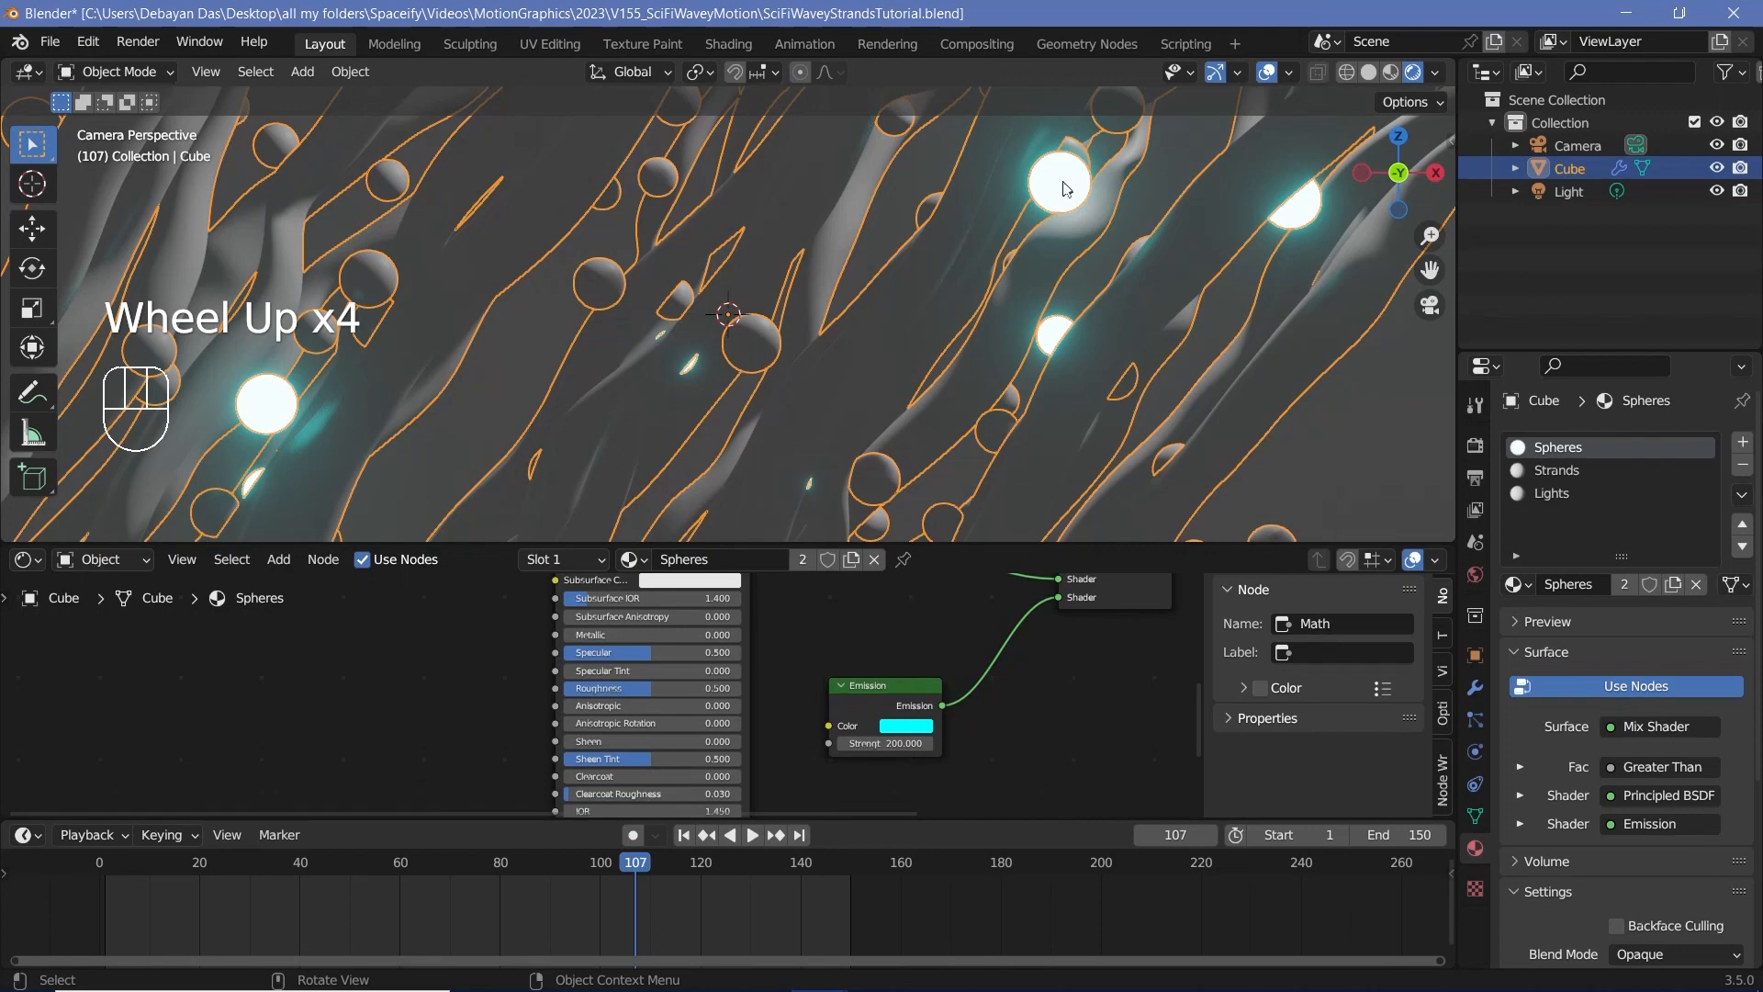
{"action": "scroll", "coordinate": [853, 356], "scroll_direction": "down", "scroll_amount": 4}
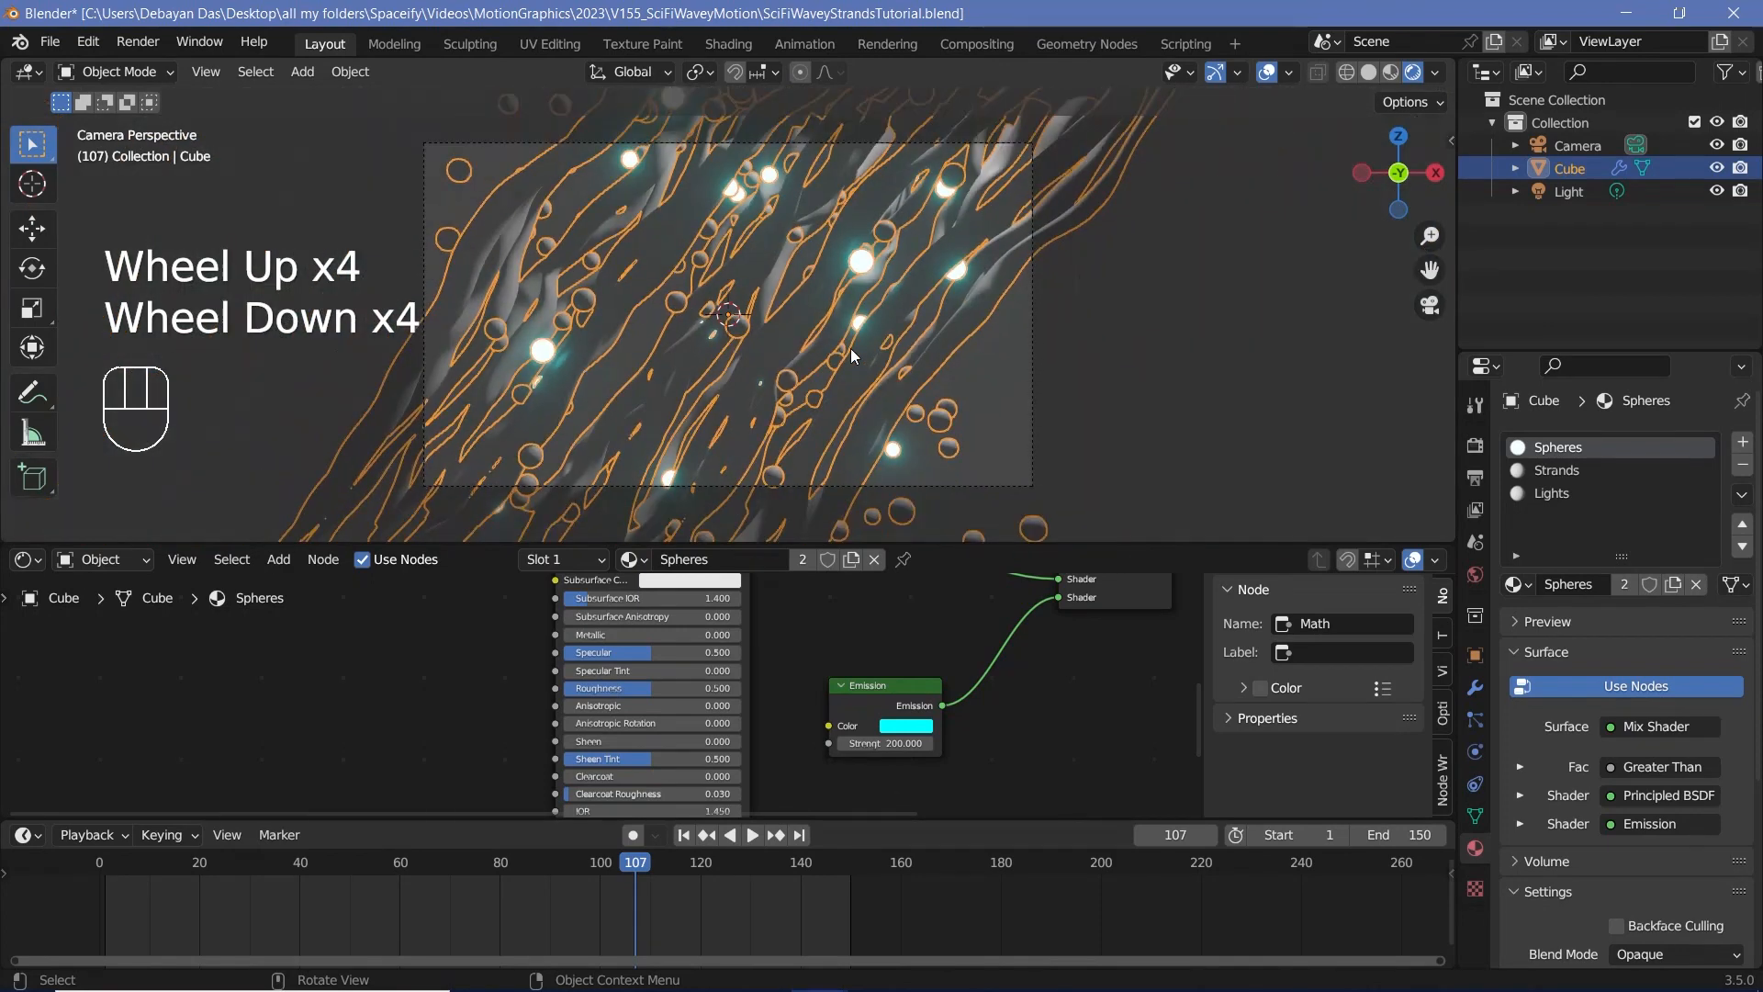
Step: Set the camera's Passepartout opacity to 1.000 in its viewport display settings
{"action": "left_click", "coordinate": [1567, 147]}
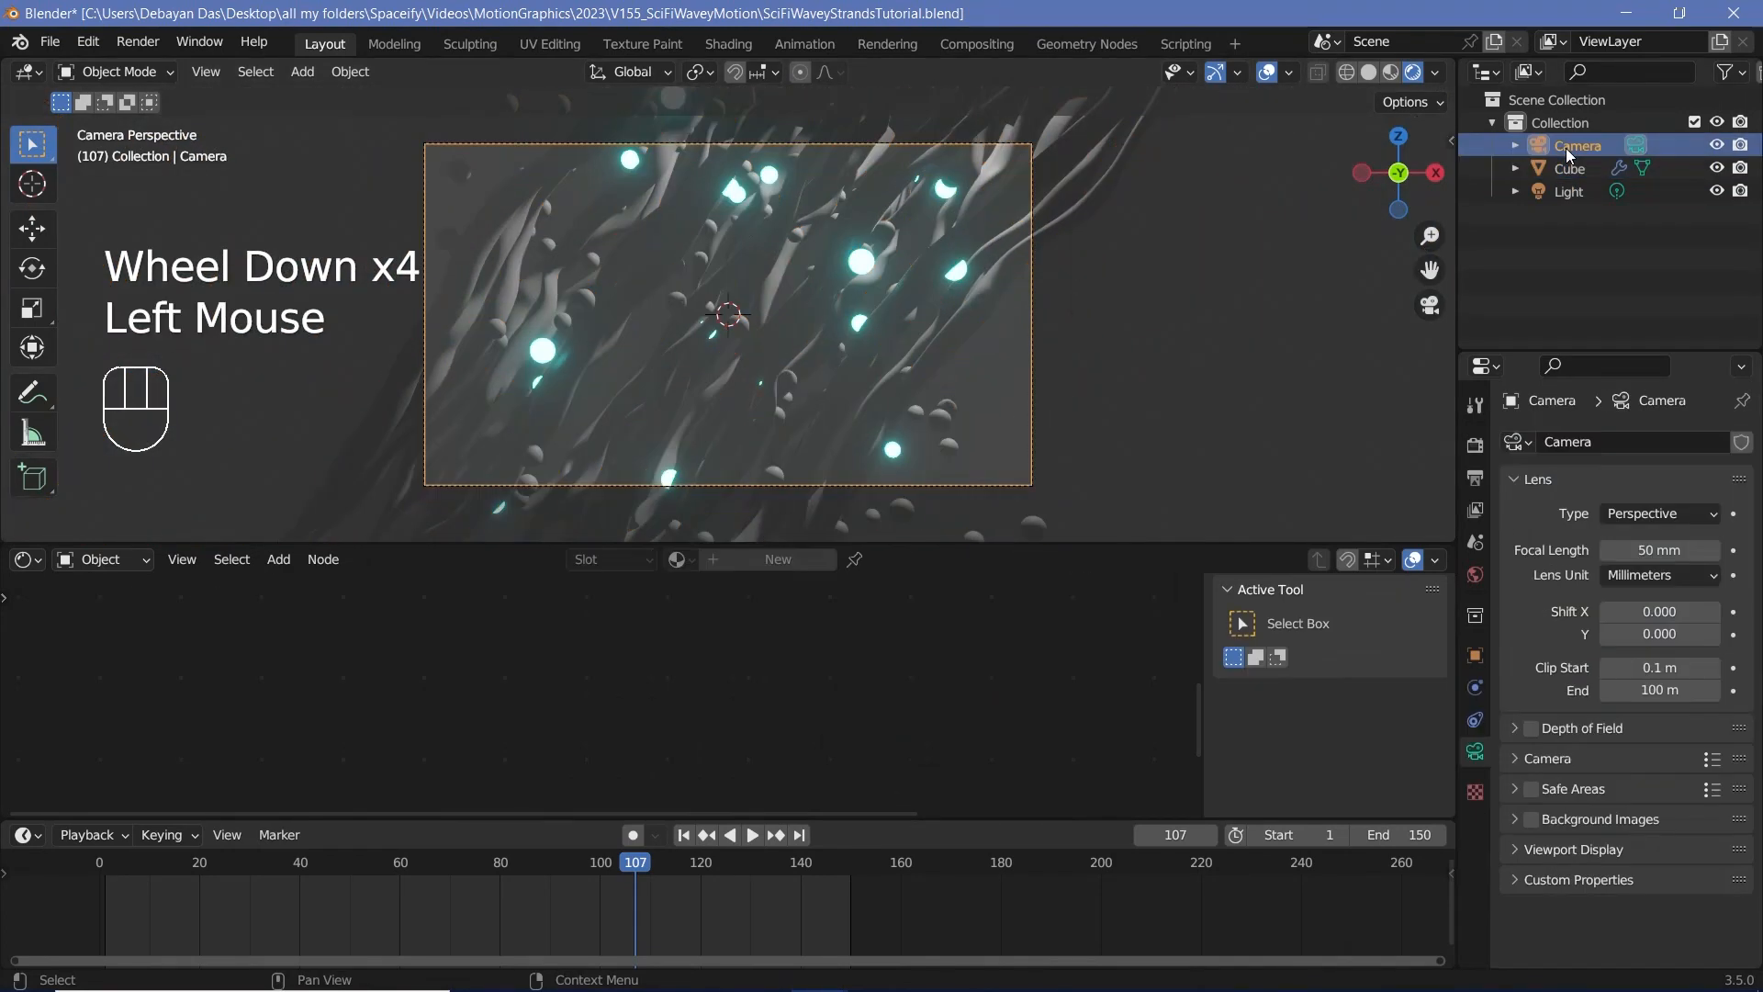
{"action": "left_click", "coordinate": [1519, 858]}
{"action": "scroll", "coordinate": [1592, 868], "scroll_direction": "down", "scroll_amount": 2}
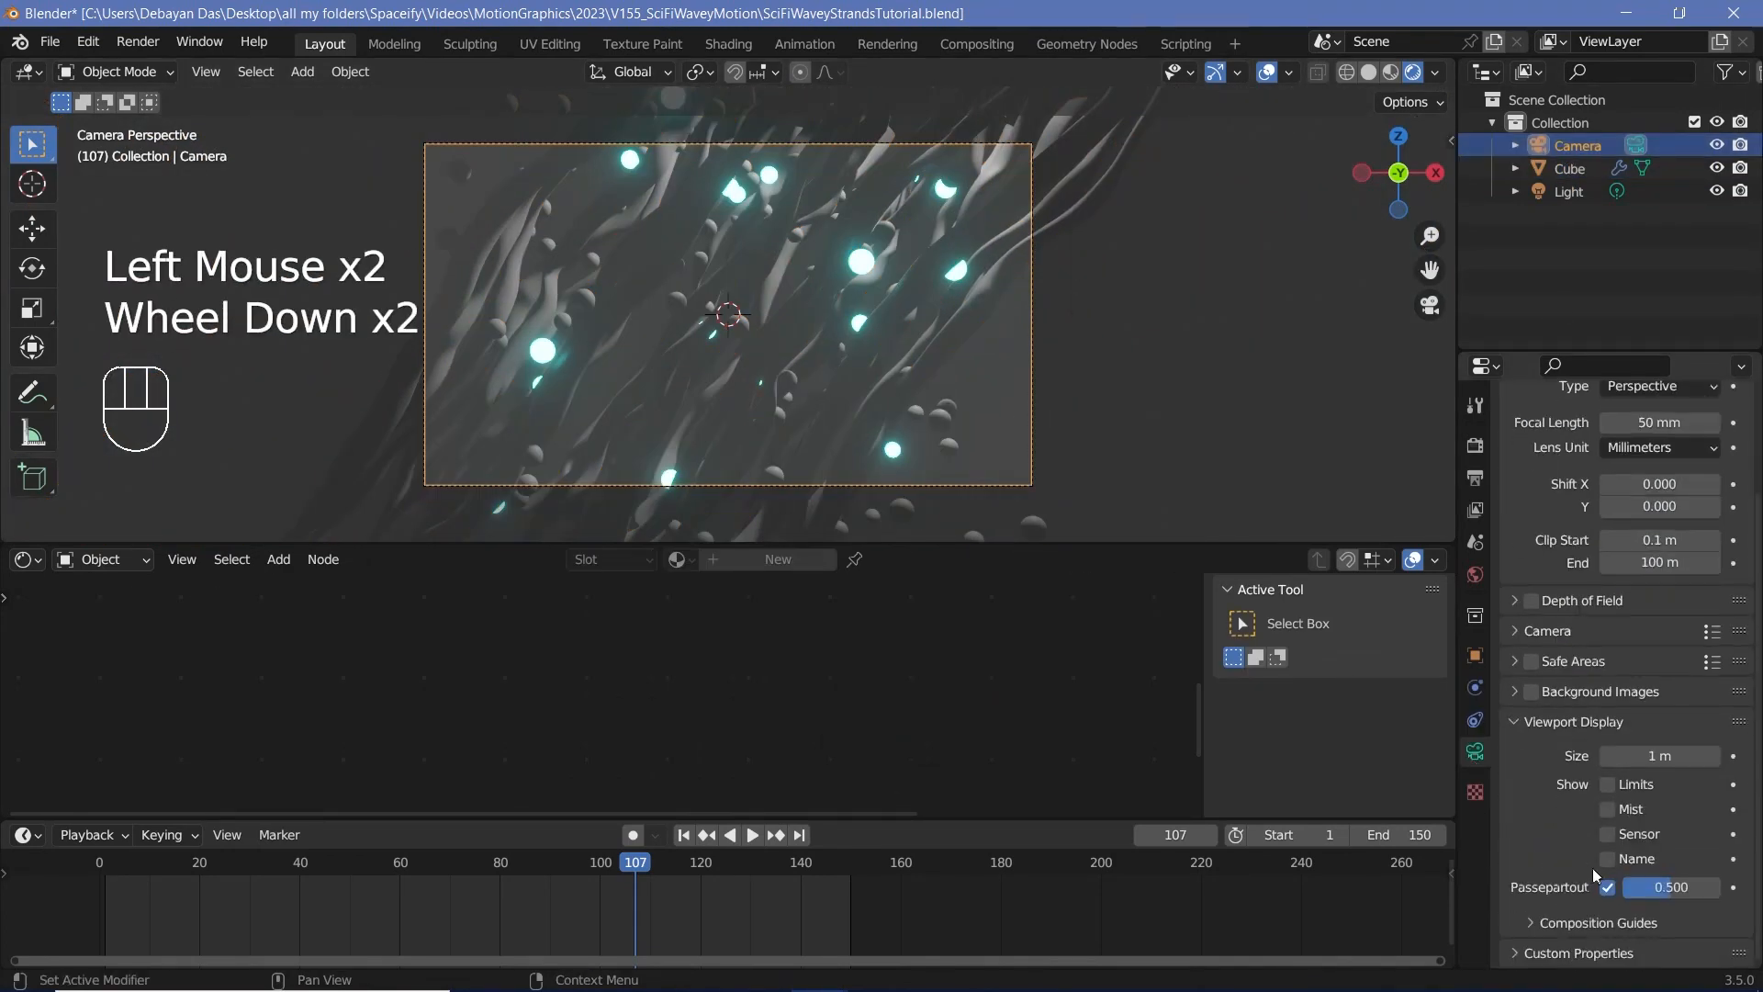
{"action": "left_click_drag", "start_coordinate": [1671, 887], "coordinate": [1722, 887]}
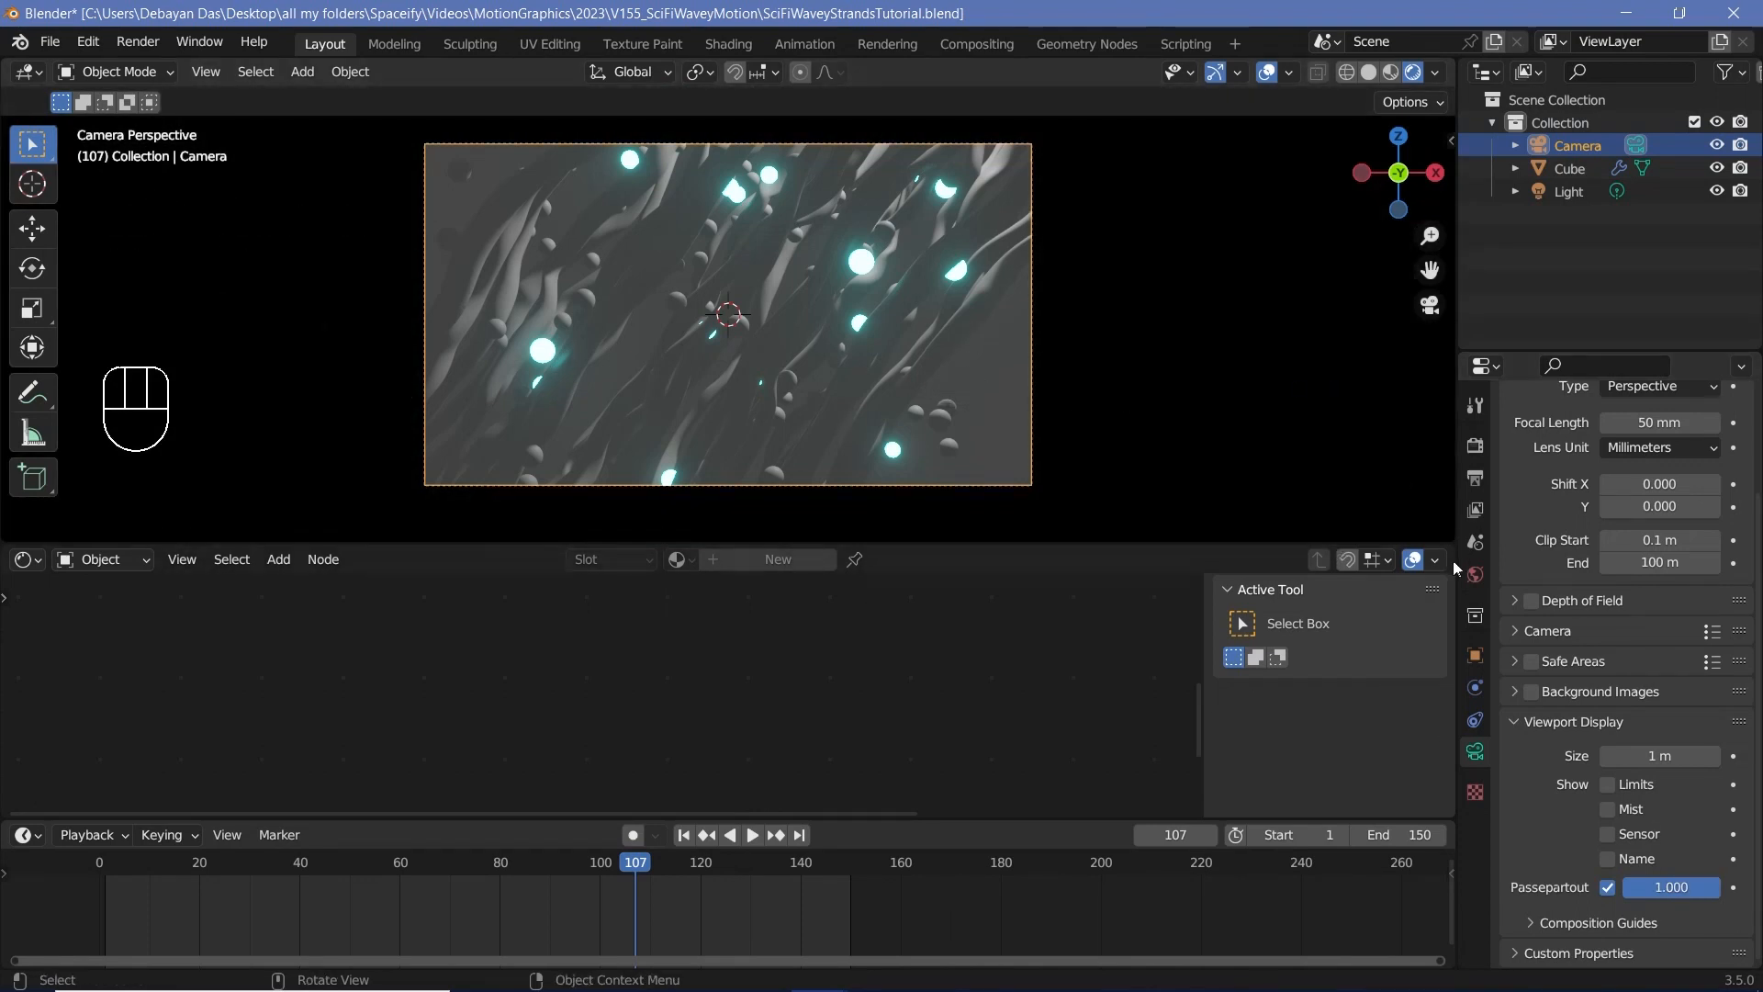
Step: Make the world background colour pure black and delete the Light object from the scene
{"action": "left_click", "coordinate": [1475, 574]}
{"action": "left_click", "coordinate": [1649, 592]}
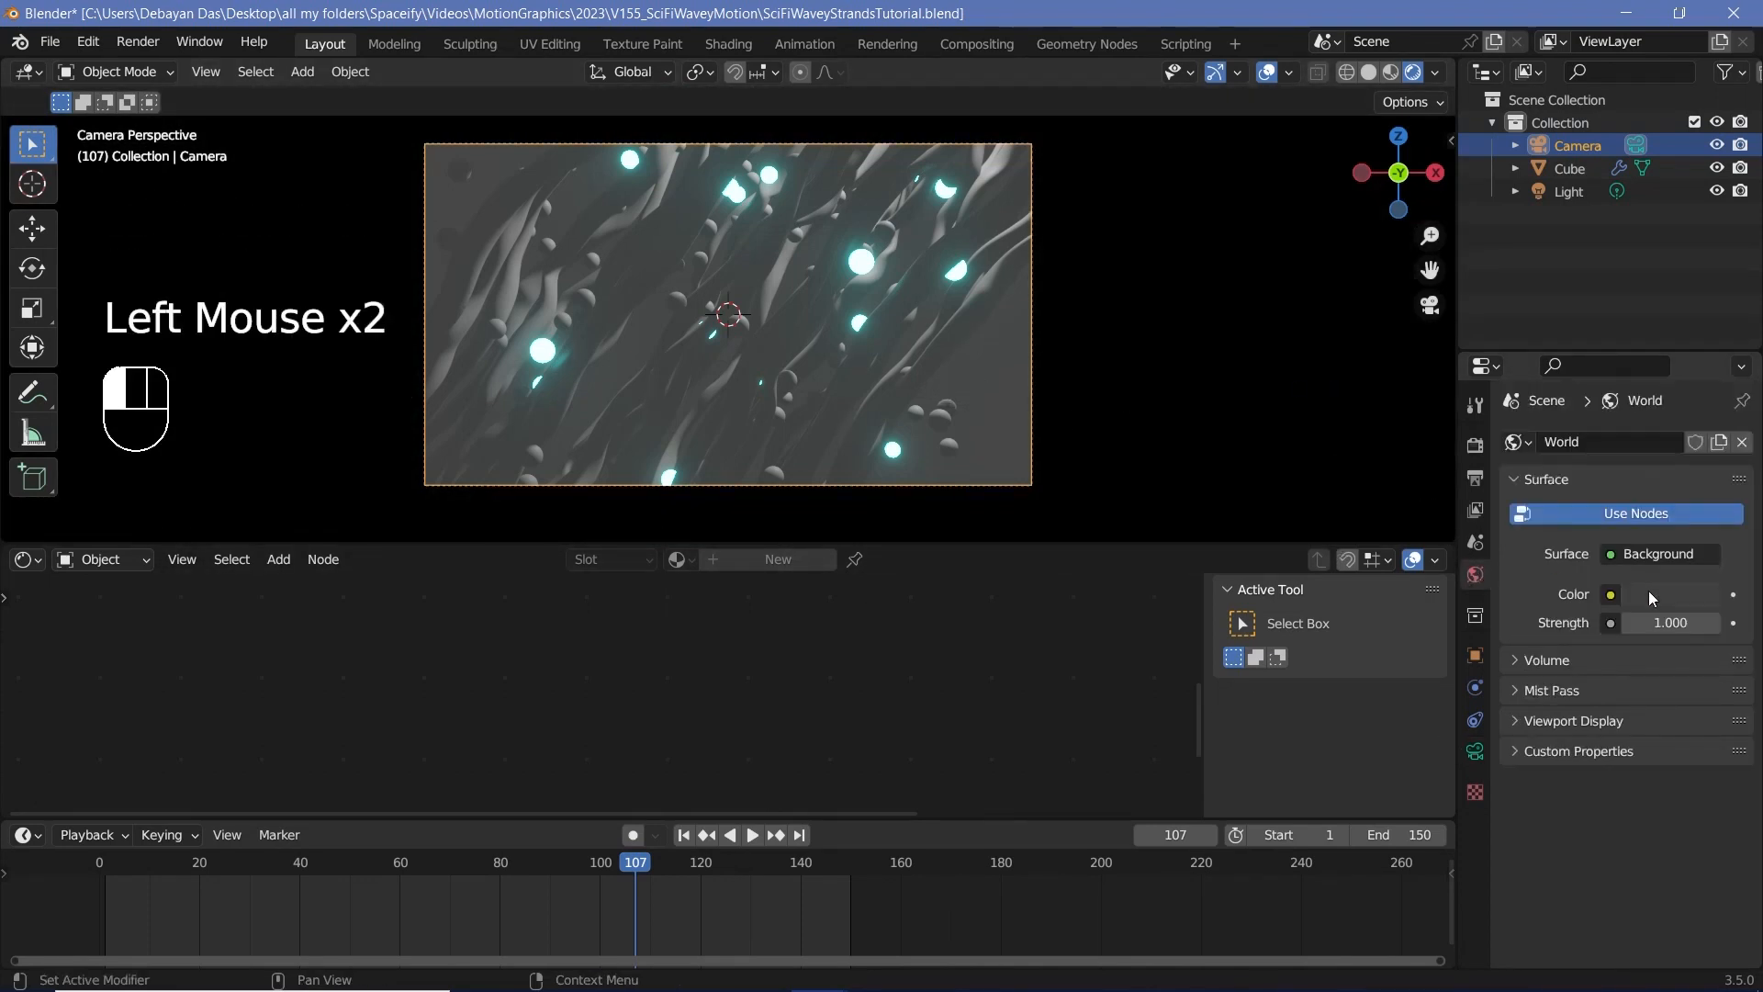
{"action": "left_click_drag", "start_coordinate": [1699, 384], "coordinate": [1703, 431]}
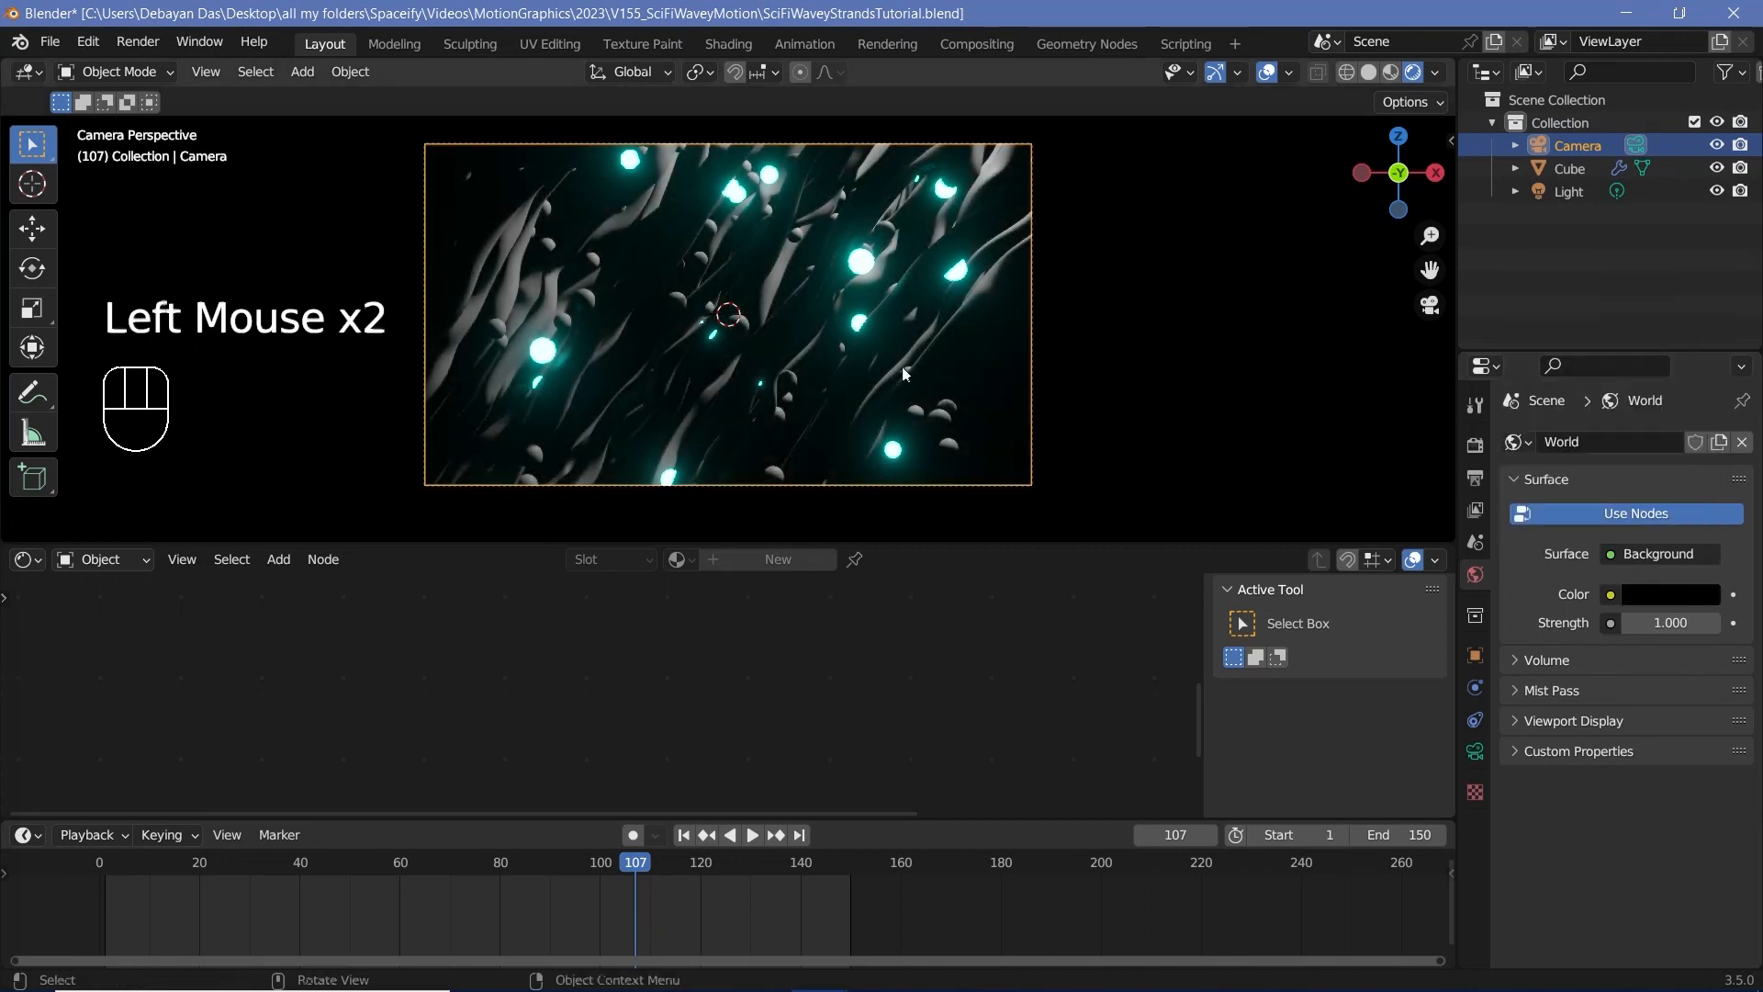
{"action": "scroll", "coordinate": [854, 335], "scroll_direction": "up", "scroll_amount": 3}
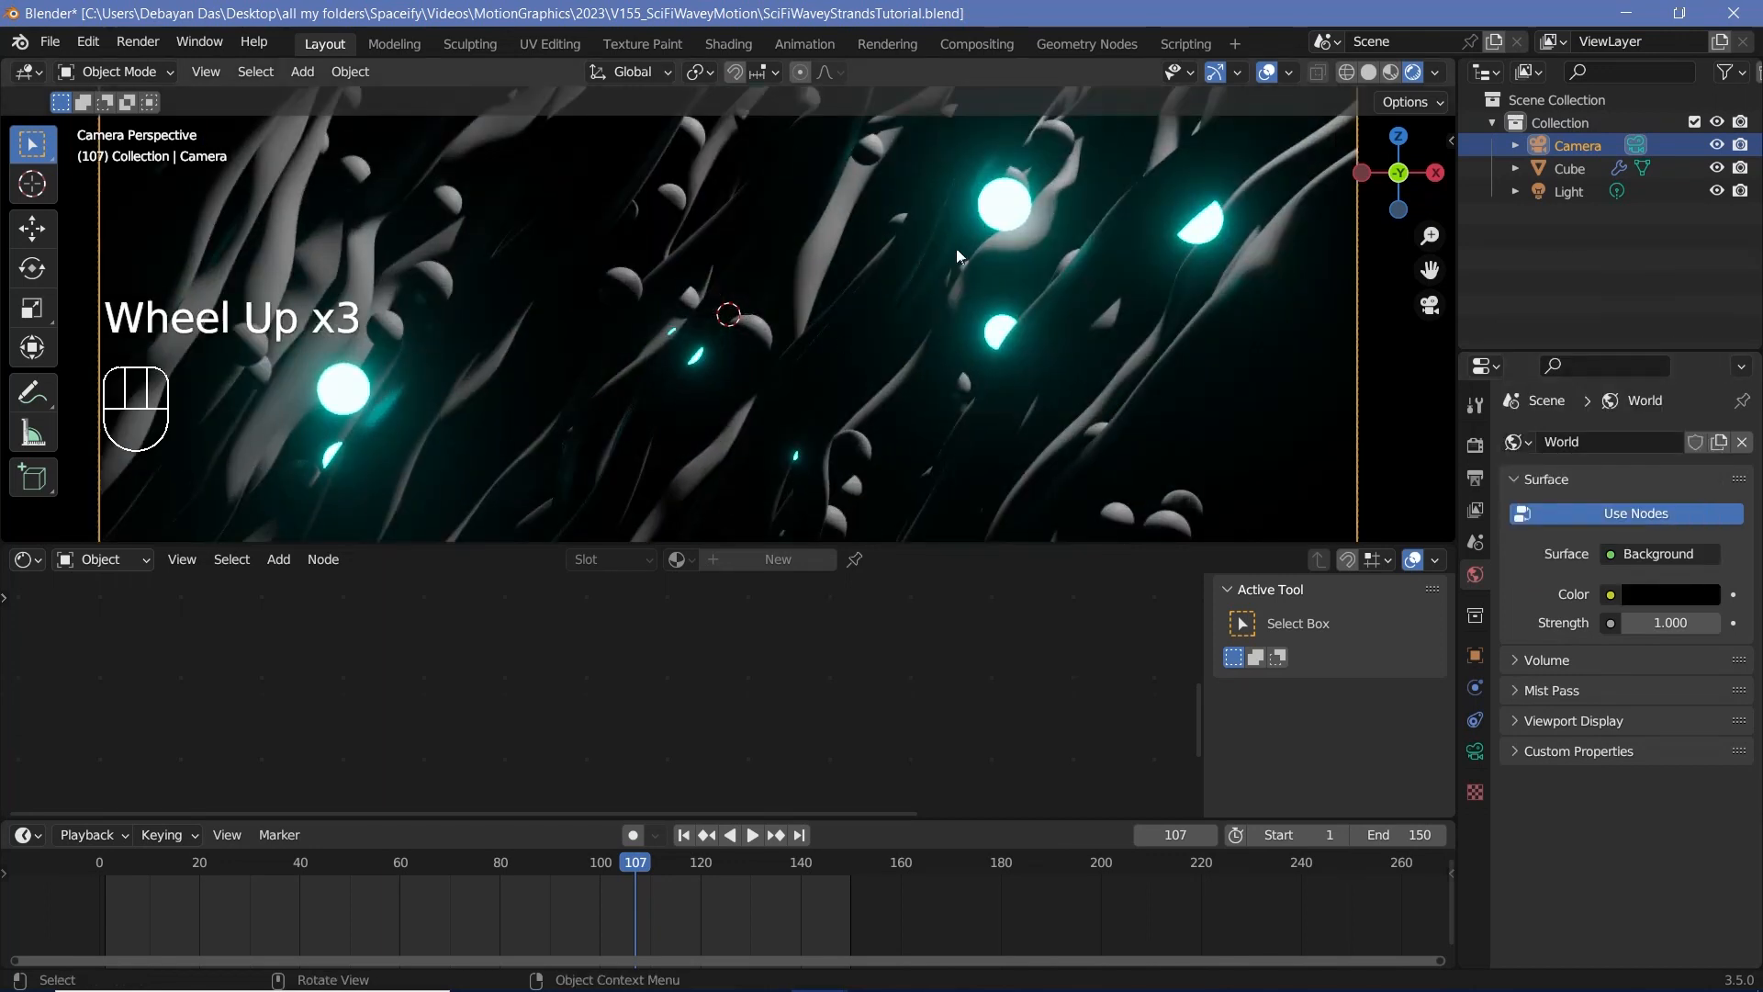
{"action": "scroll", "coordinate": [929, 296], "scroll_direction": "down", "scroll_amount": 3}
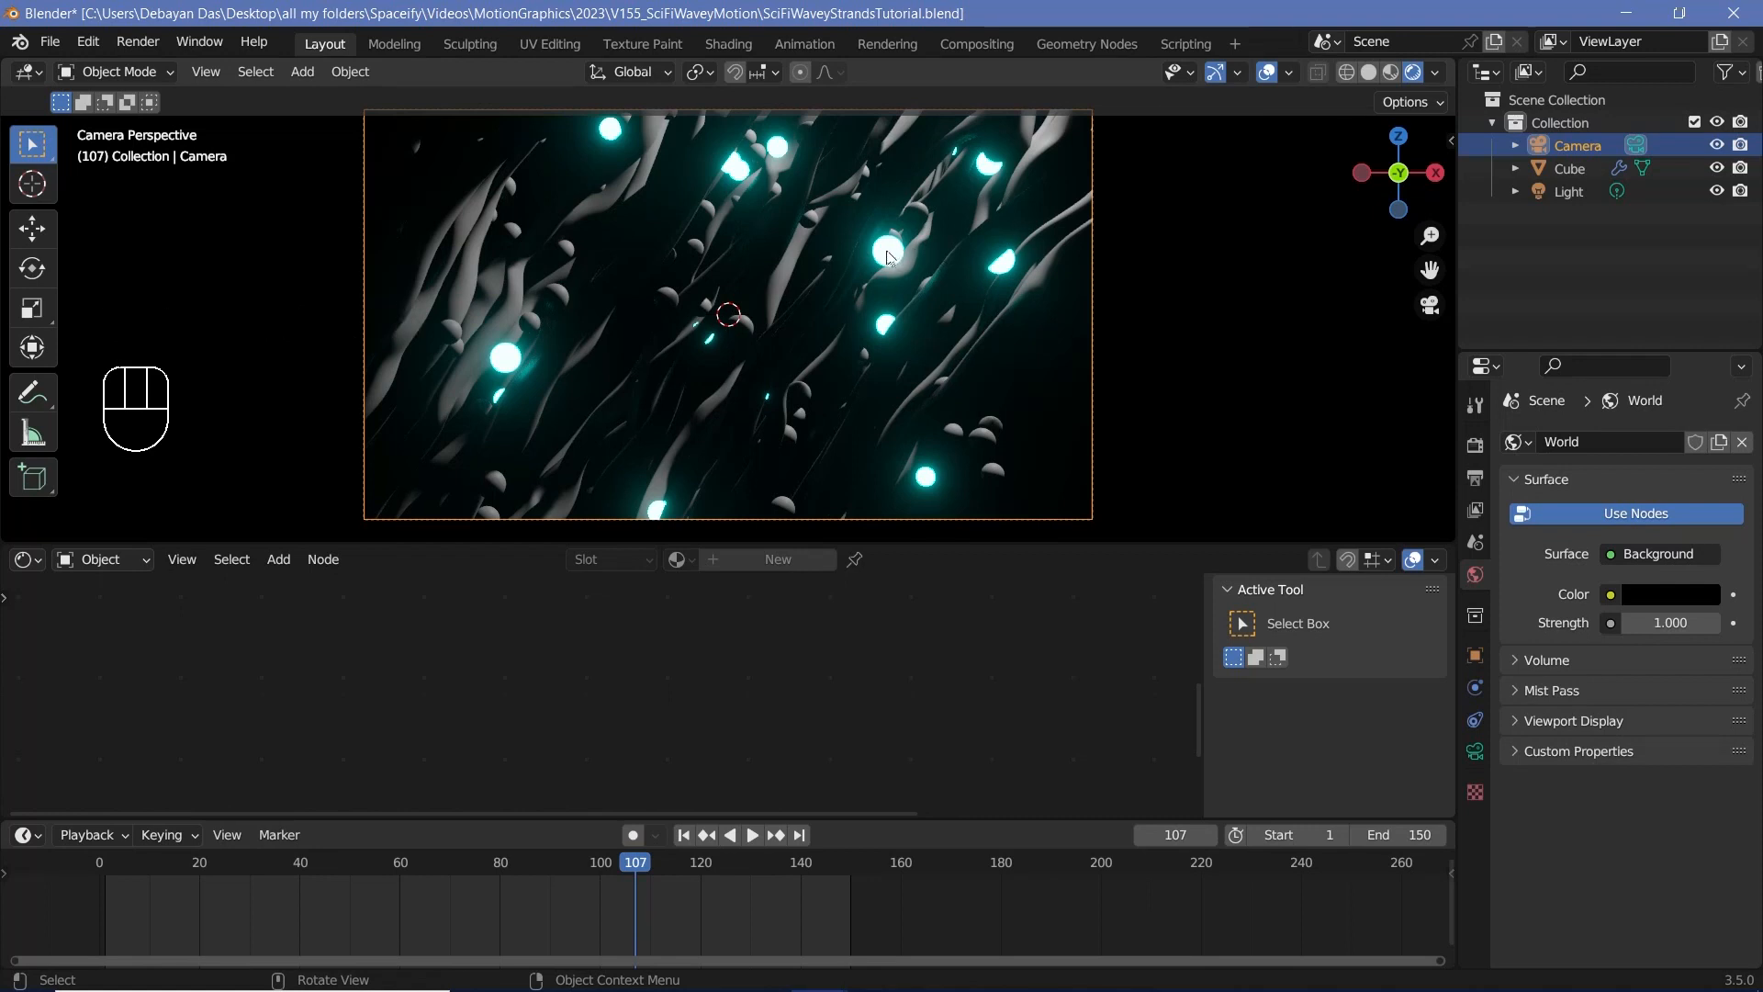
{"action": "left_click", "coordinate": [1567, 192]}
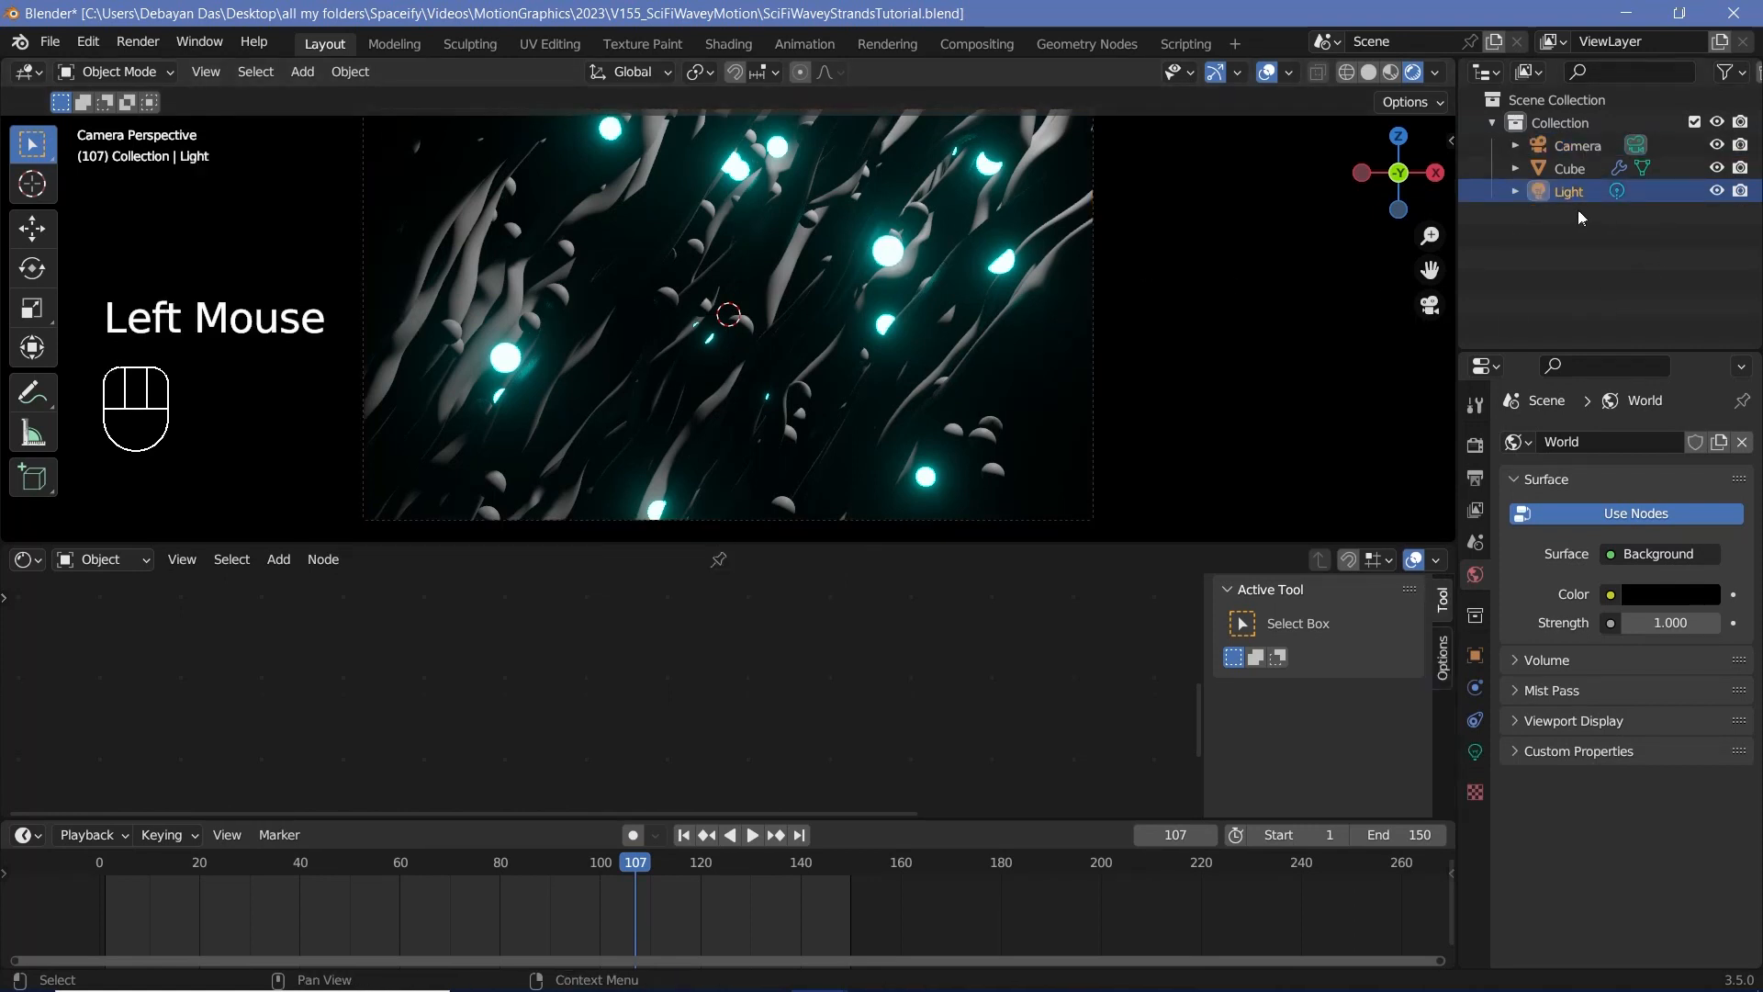
{"action": "key", "text": "Delete"}
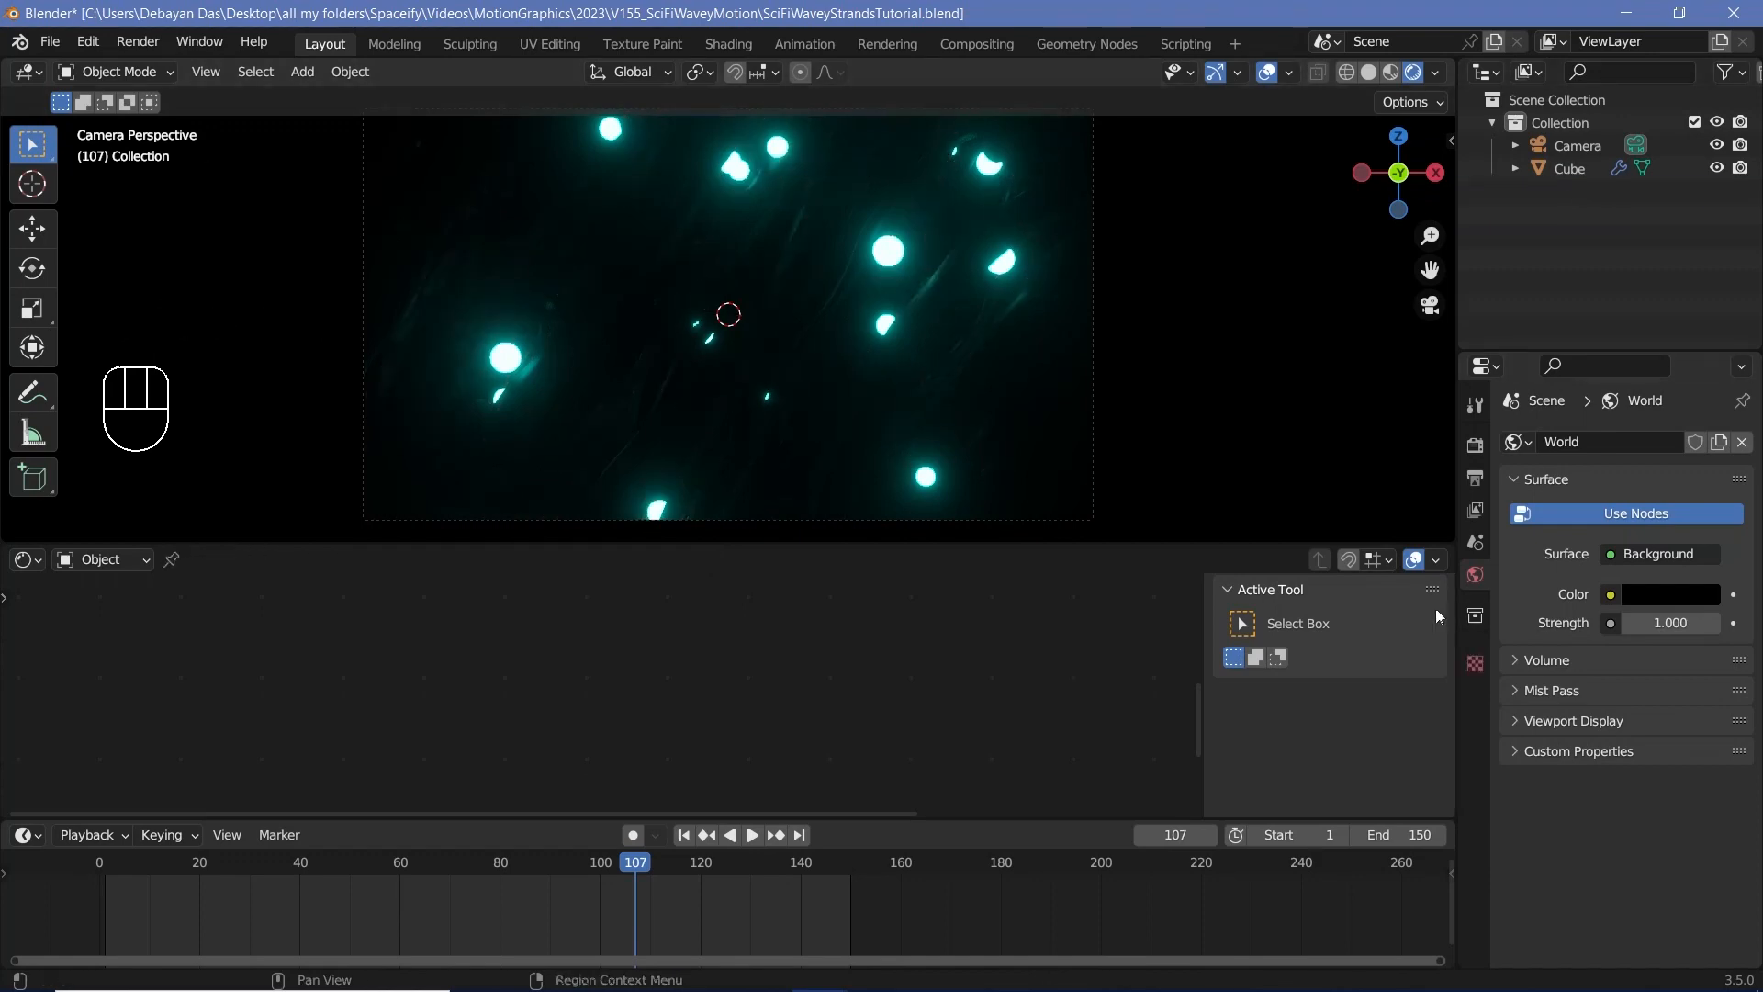
Step: Select the cube and set the Principled BSDF Roughness of its Strands material to 0.4
{"action": "left_click", "coordinate": [770, 368]}
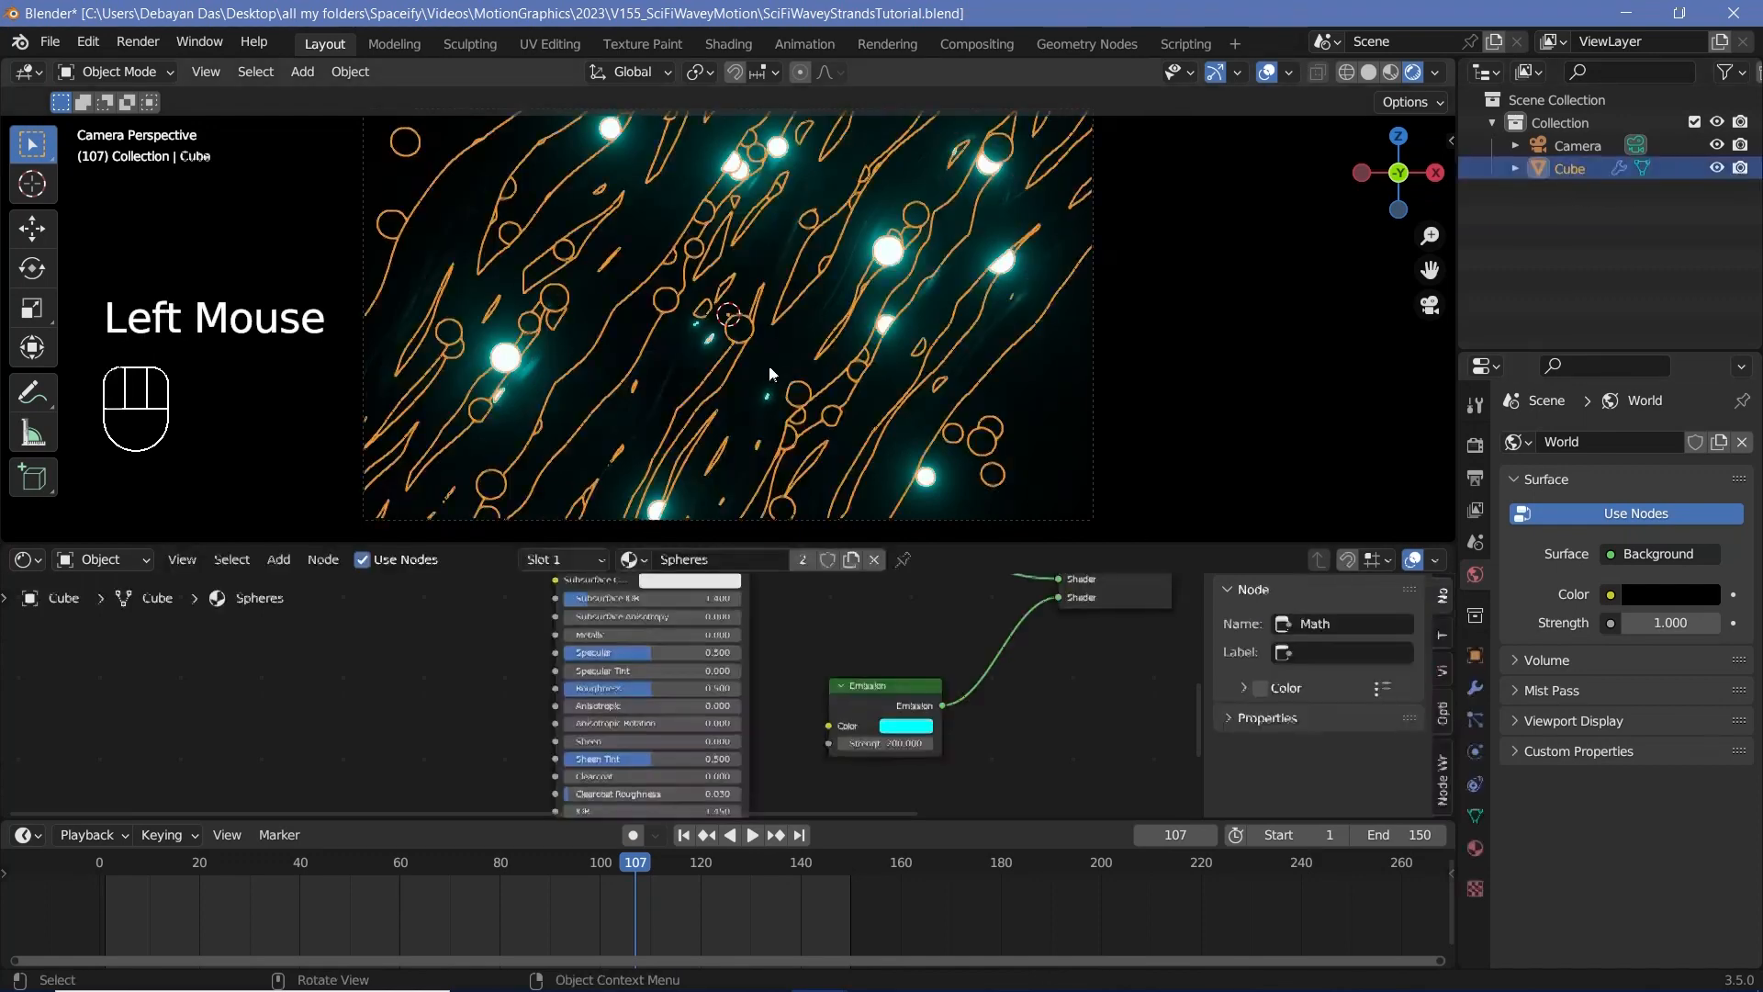
{"action": "left_click", "coordinate": [1475, 846]}
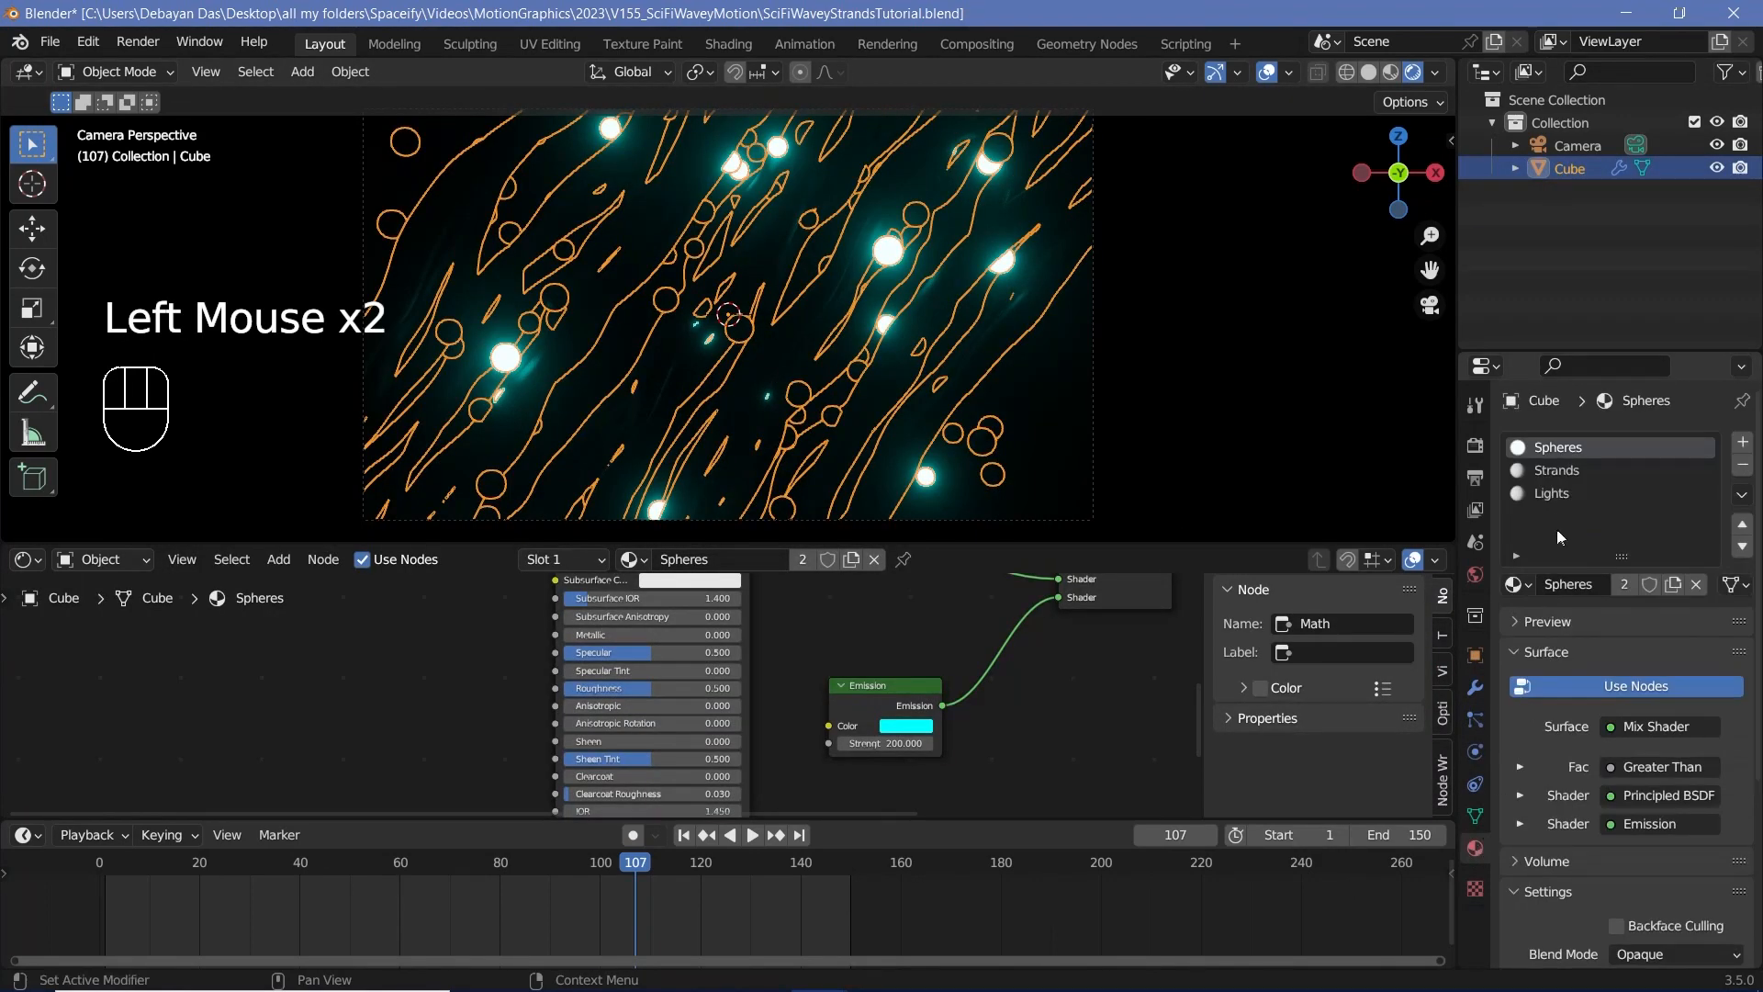
{"action": "left_click", "coordinate": [1546, 470]}
{"action": "scroll", "coordinate": [1078, 686], "scroll_direction": "down", "scroll_amount": 2}
{"action": "mouse_move", "coordinate": [1079, 687]}
{"action": "middle_mouse_down"}
{"action": "mouse_move", "coordinate": [1021, 733]}
{"action": "mouse_move", "coordinate": [1014, 768]}
{"action": "mouse_move", "coordinate": [952, 740]}
{"action": "mouse_move", "coordinate": [1080, 708]}
{"action": "middle_mouse_up"}
{"action": "left_click", "coordinate": [665, 644]}
{"action": "scroll", "coordinate": [915, 720], "scroll_direction": "up", "scroll_amount": 4}
{"action": "left_click", "coordinate": [915, 720]}
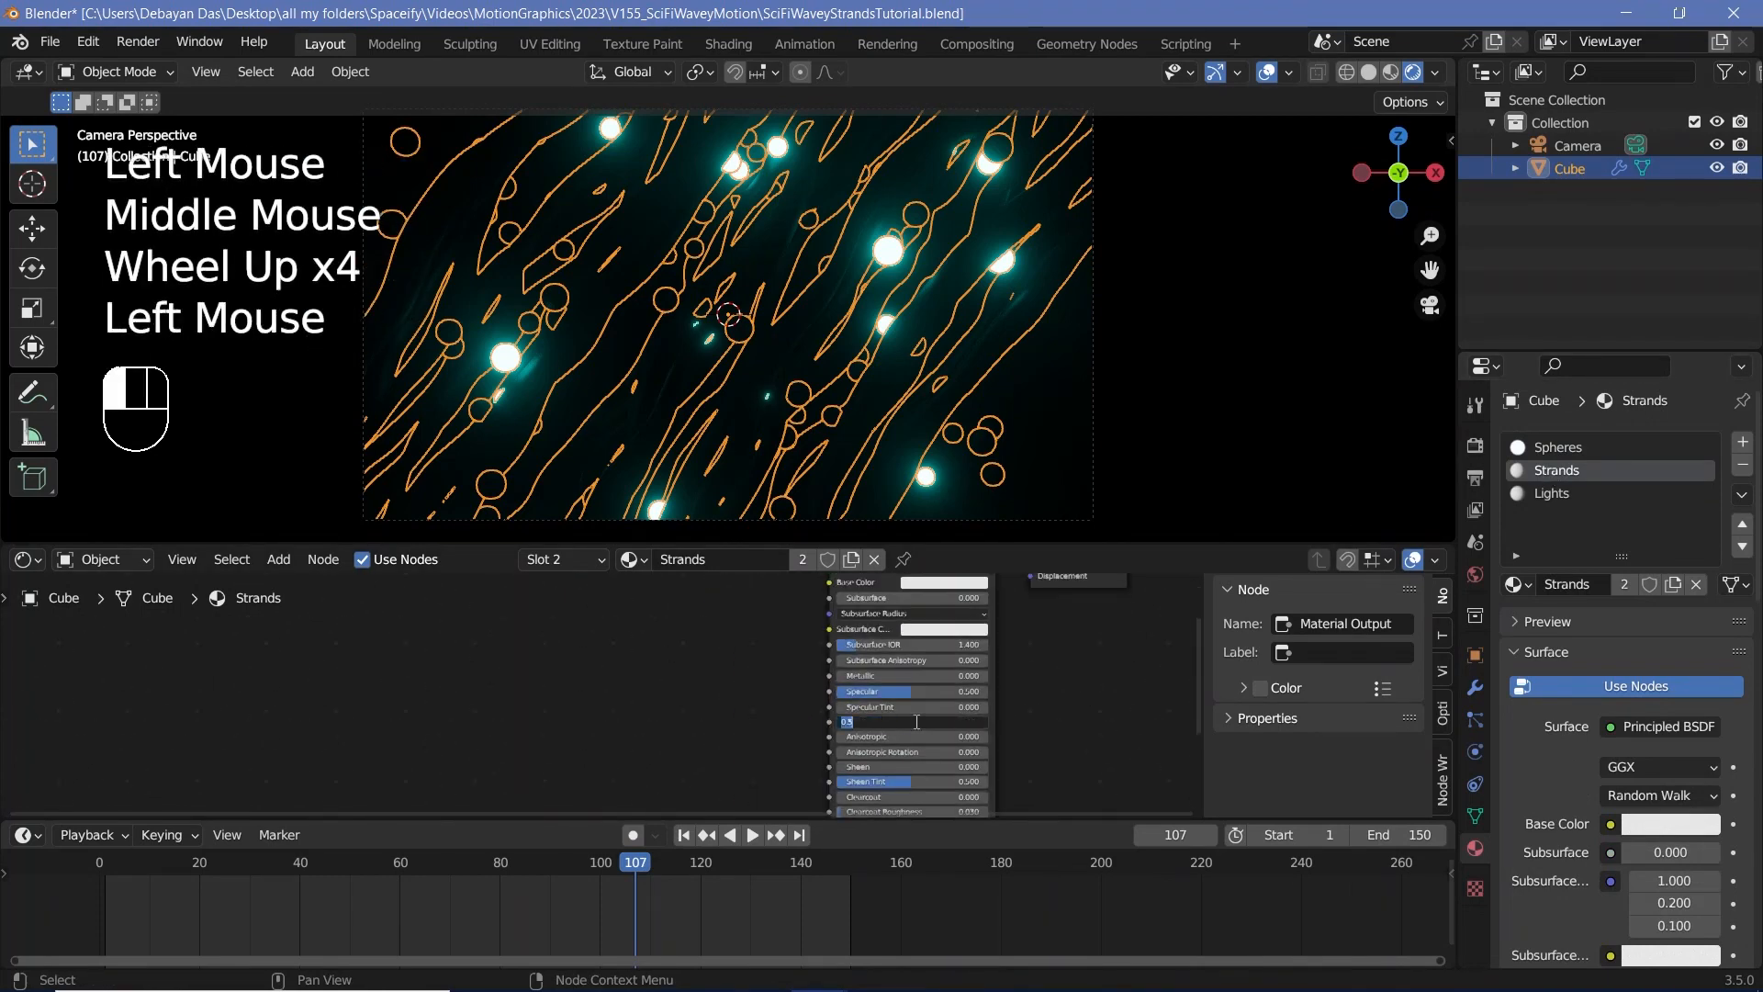
{"action": "type", "text": "0.4"}
{"action": "key", "text": "Return"}
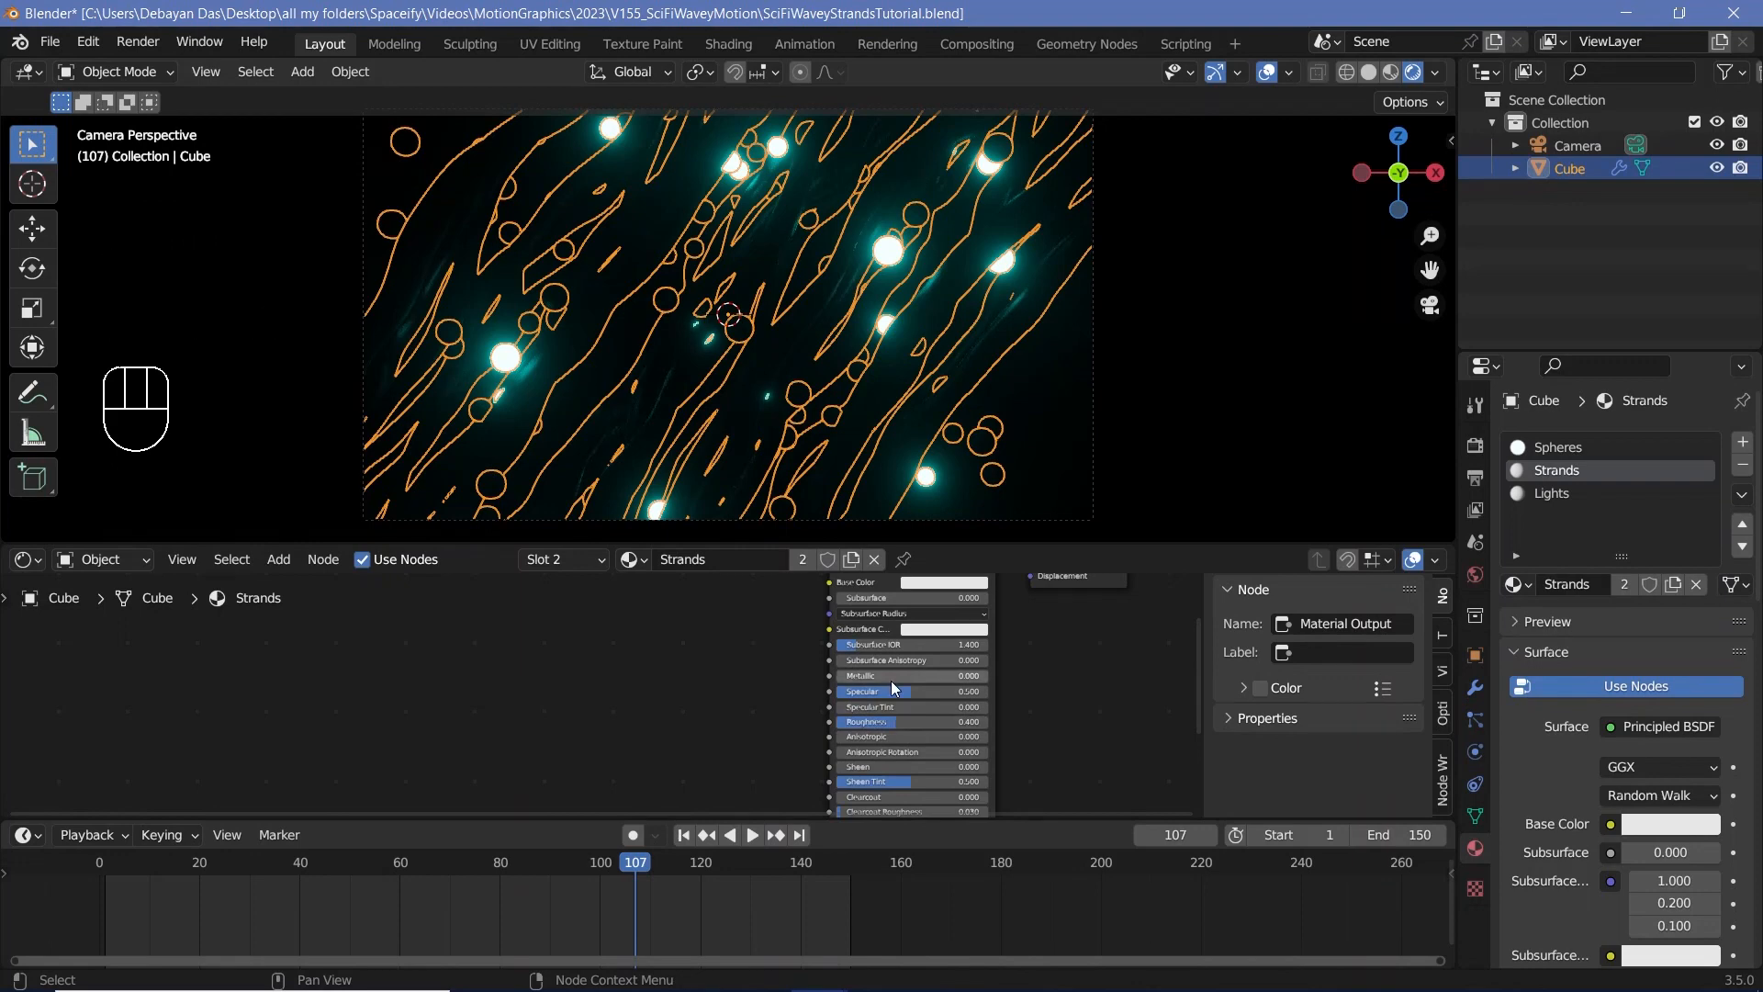
Step: Set the Metallic value of the Strands material to 0.8
{"action": "left_click_drag", "start_coordinate": [891, 678], "coordinate": [956, 678]}
{"action": "double_click", "coordinate": [959, 677]}
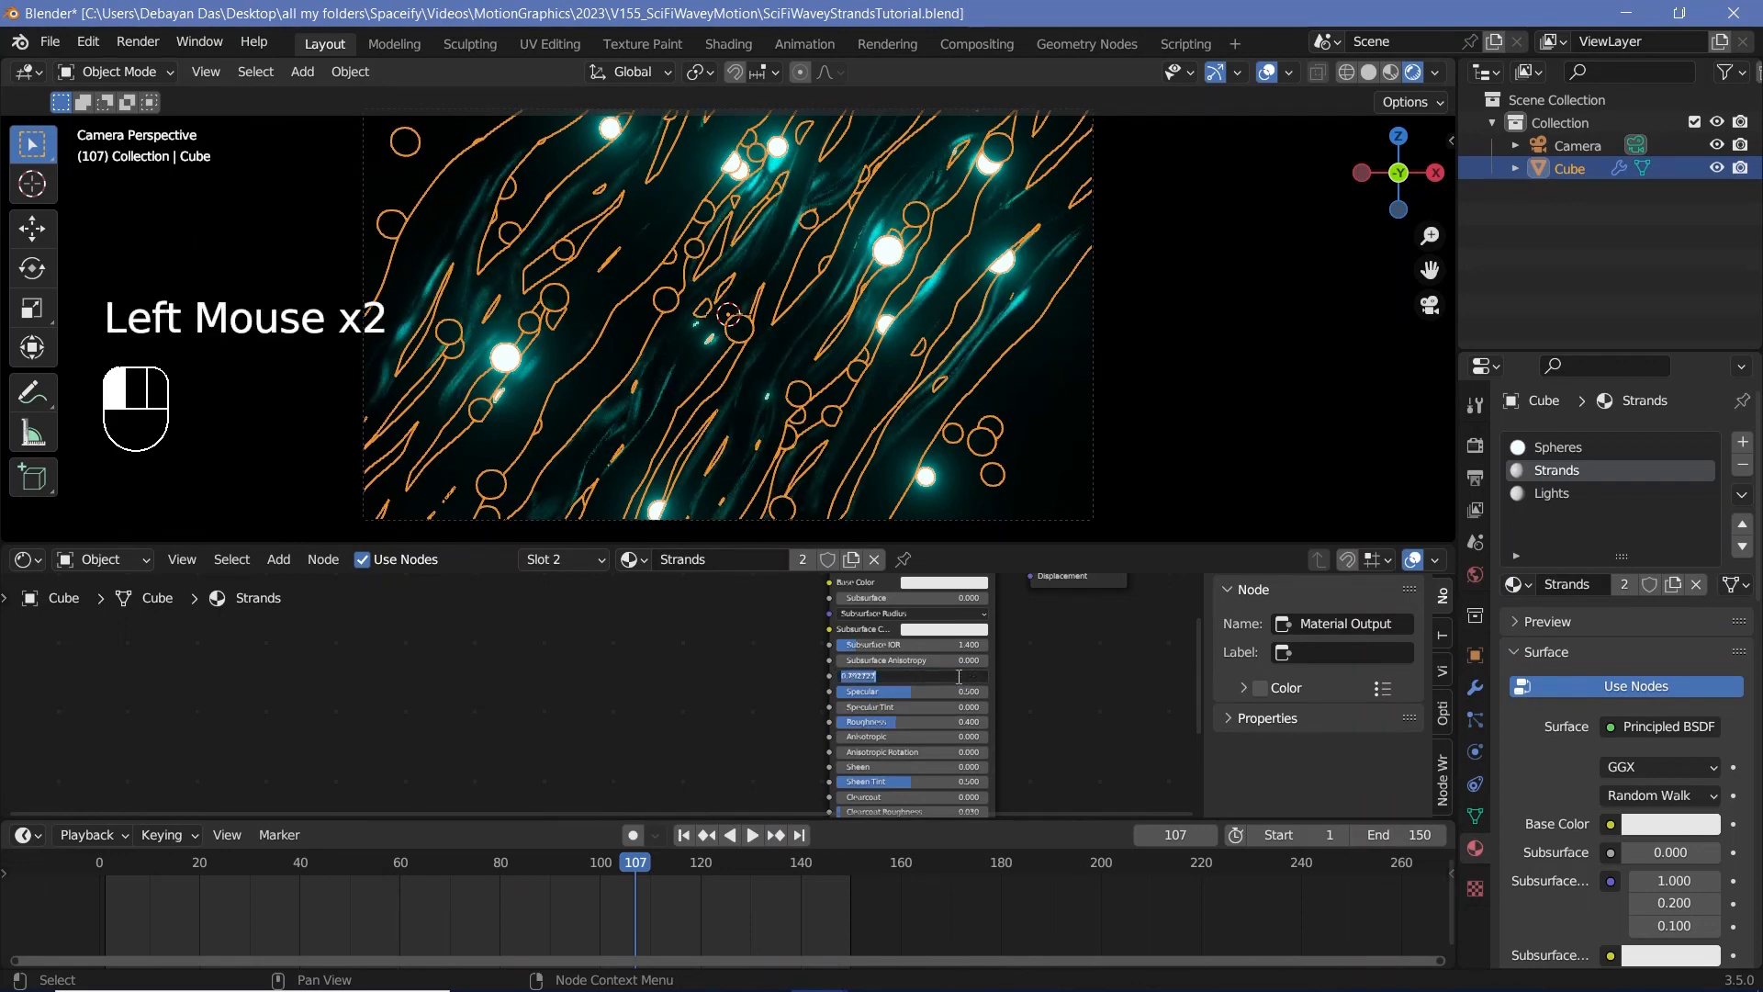
{"action": "type", "text": "0"}
{"action": "type", "text": ".8"}
{"action": "key", "text": "Return"}
{"action": "scroll", "coordinate": [619, 414], "scroll_direction": "up", "scroll_amount": 3}
{"action": "scroll", "coordinate": [619, 413], "scroll_direction": "down", "scroll_amount": 2}
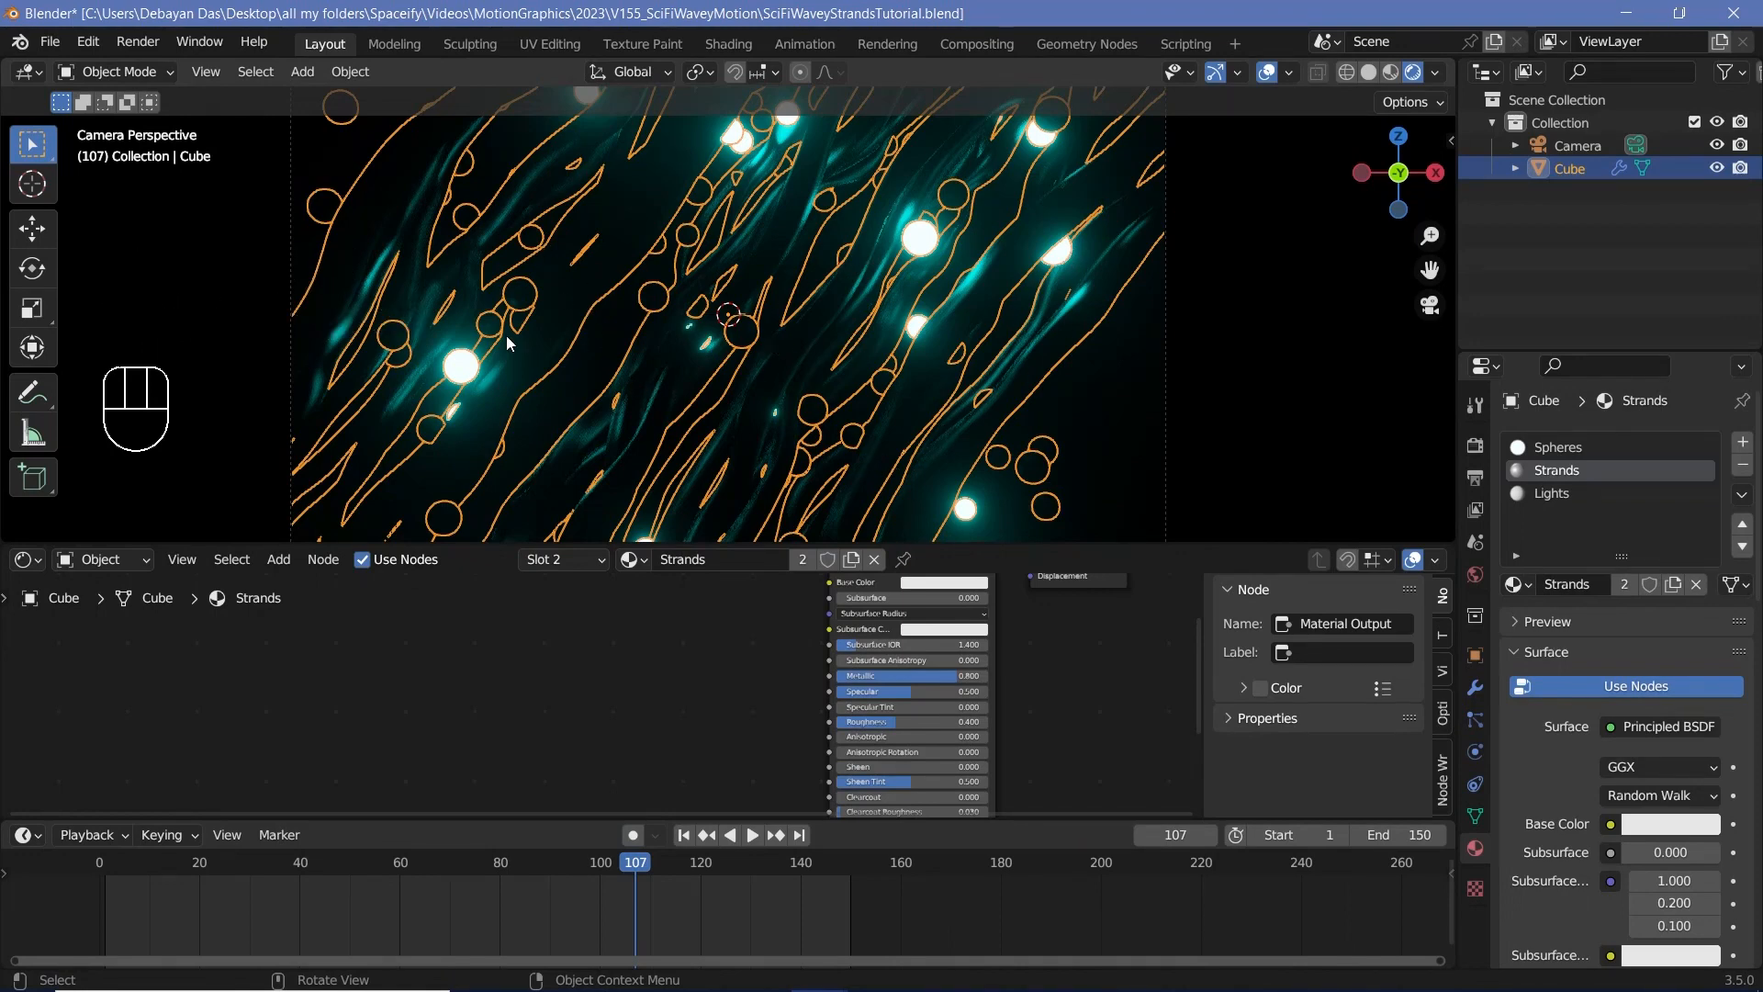
Step: Replace the Principled BSDF in the Lights material with an Emission shader connected to the Material Output's Surface
{"action": "left_click", "coordinate": [1557, 495]}
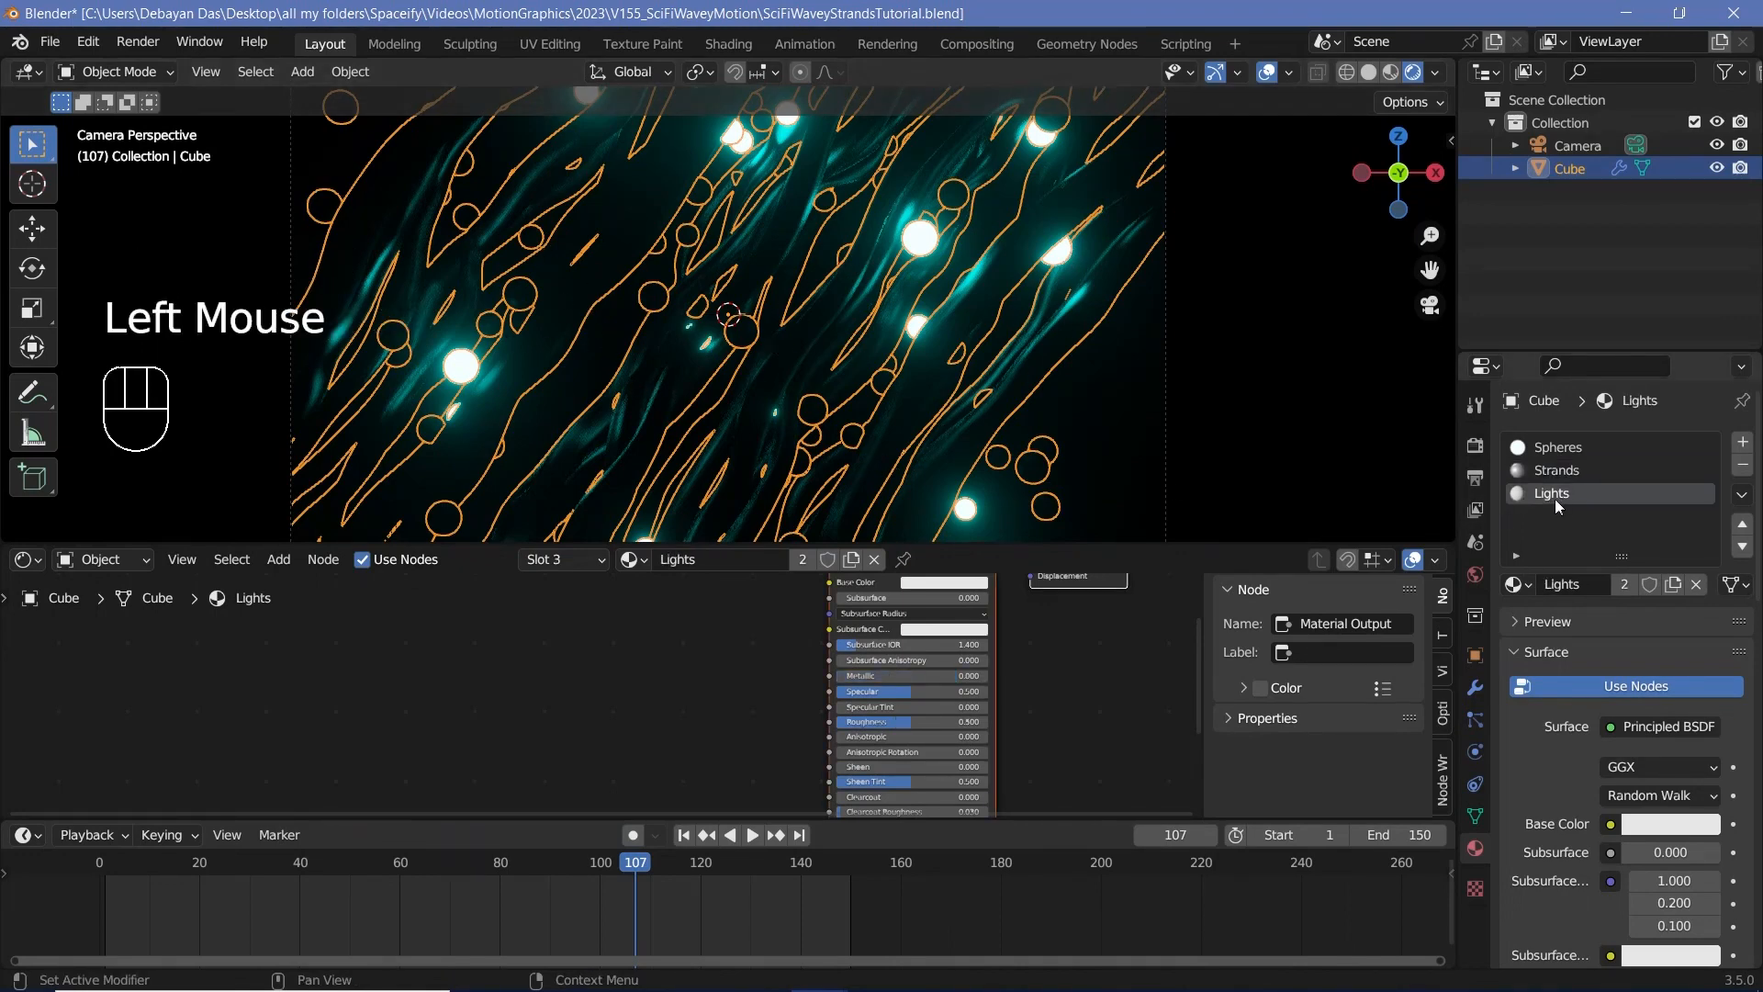
{"action": "scroll", "coordinate": [818, 670], "scroll_direction": "down", "scroll_amount": 2}
{"action": "middle_click_drag", "start_coordinate": [818, 670], "coordinate": [807, 639]}
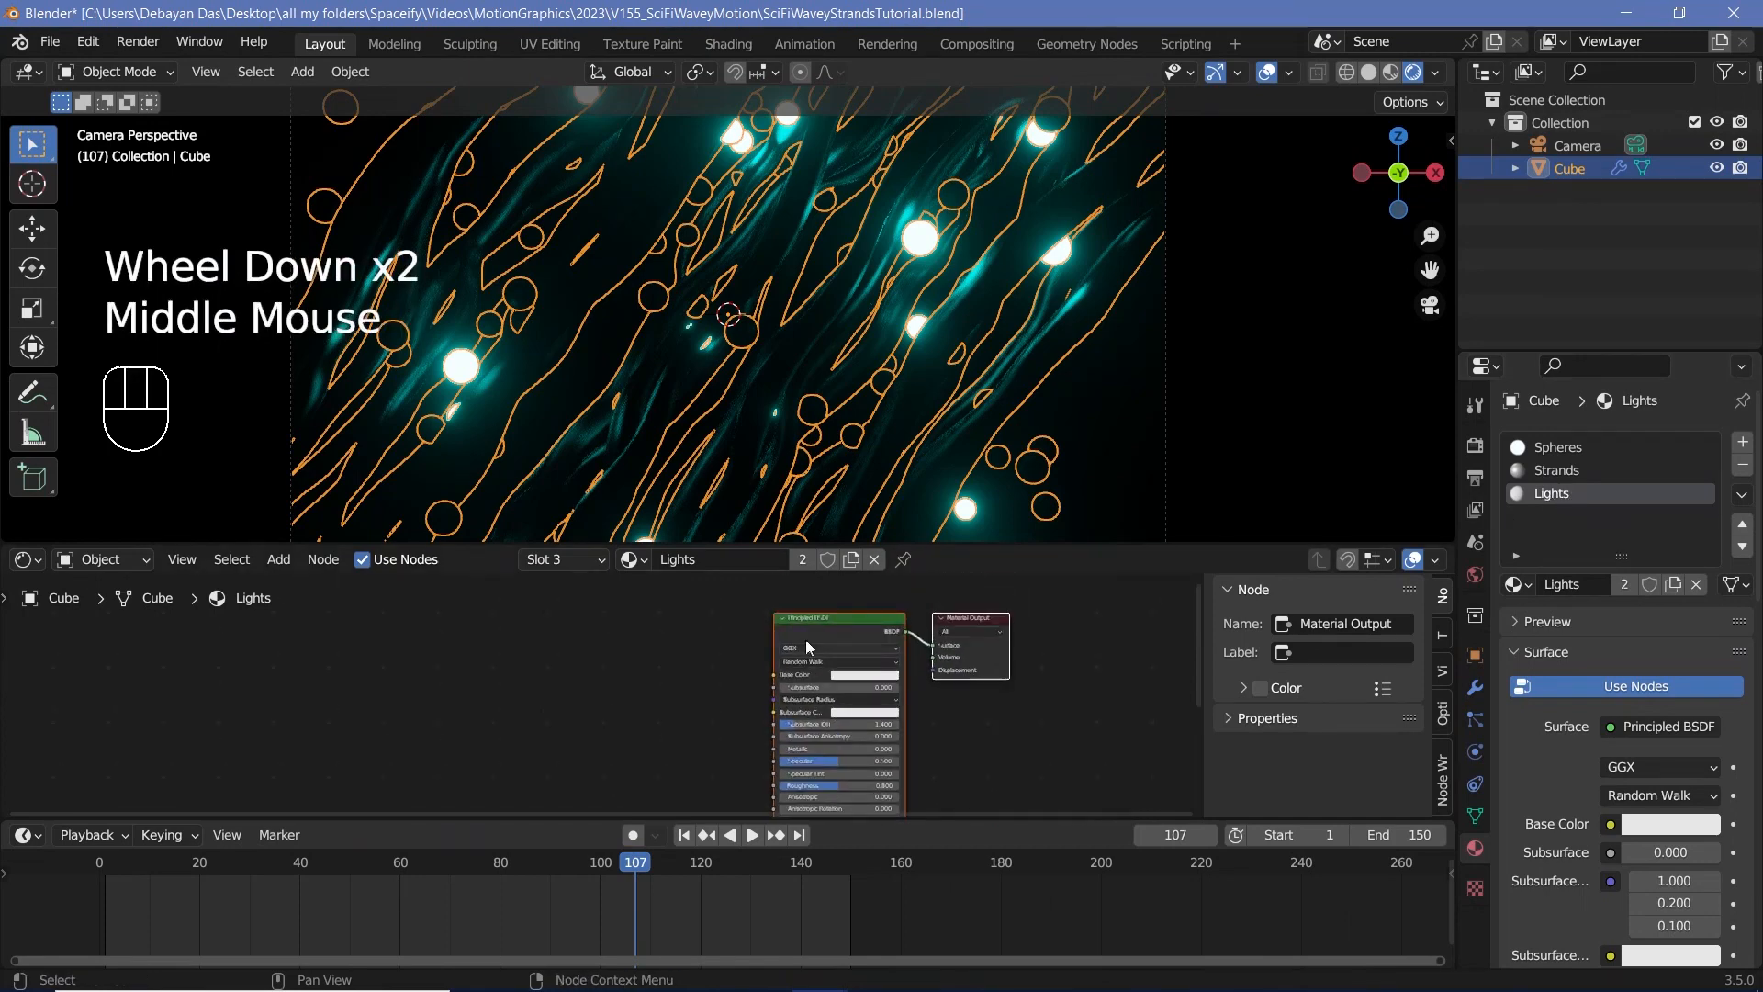
{"action": "left_click", "coordinate": [813, 630]}
{"action": "key", "text": "x"}
{"action": "key", "text": "shift+a"}
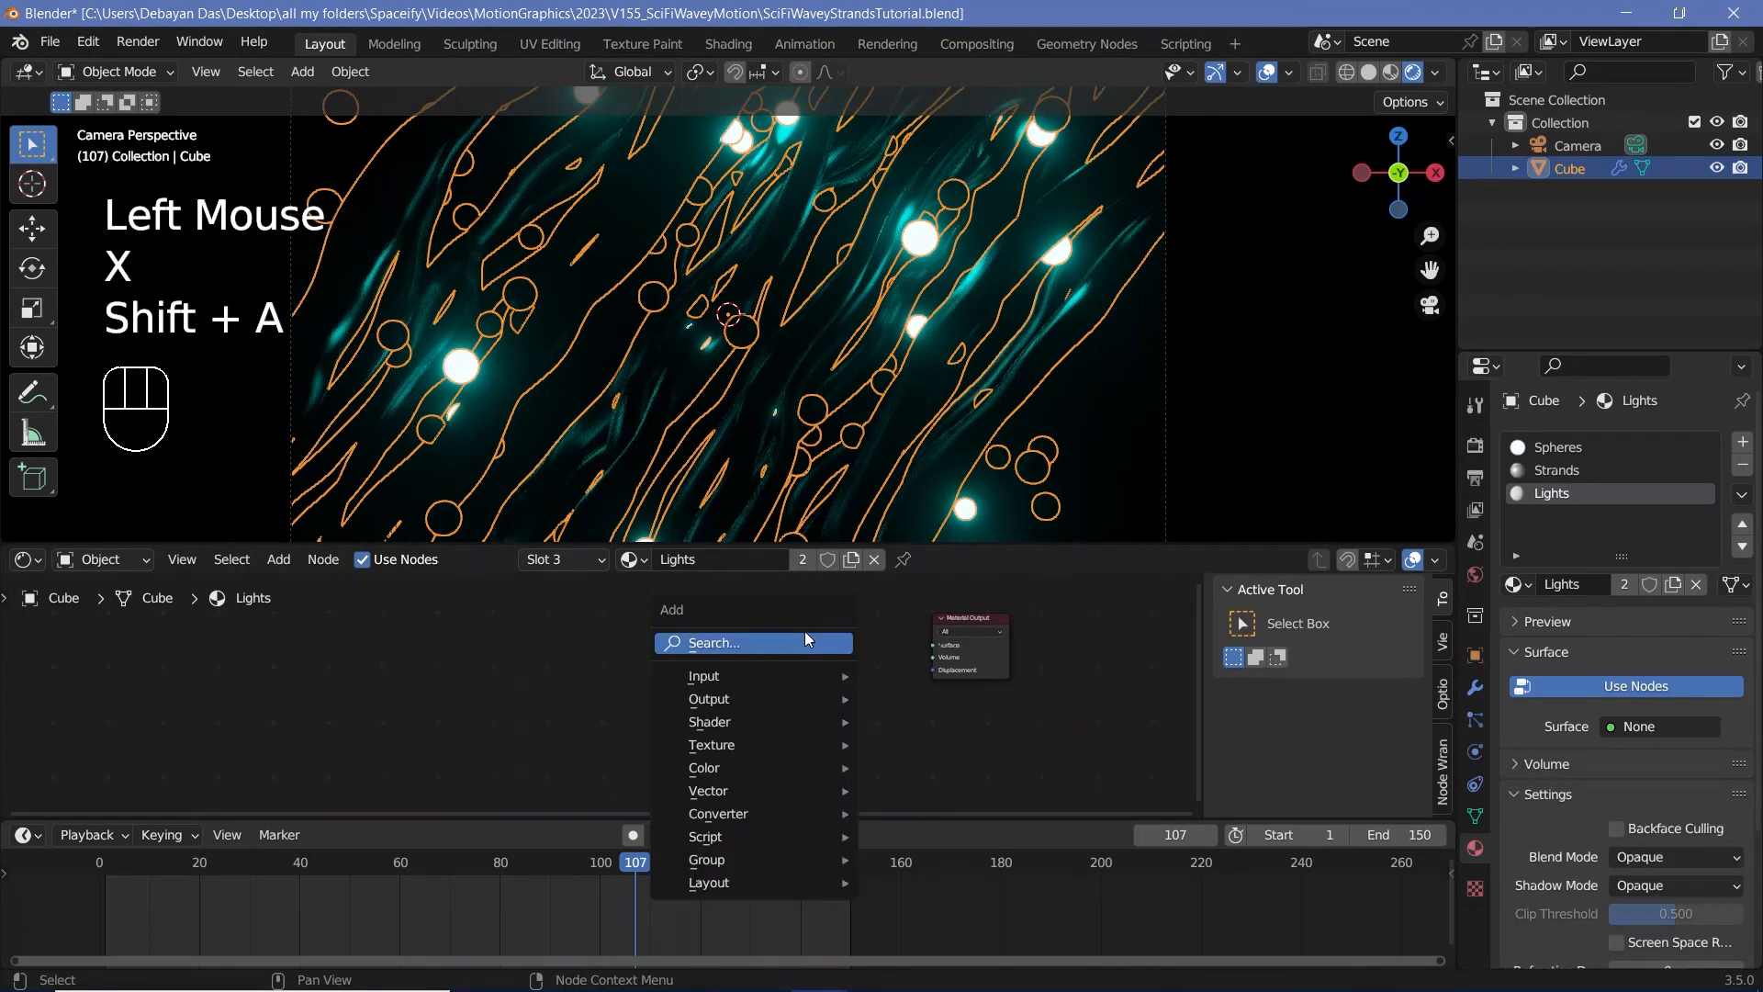
{"action": "mouse_move", "coordinate": [808, 641]}
{"action": "type", "text": "em"}
{"action": "key", "text": "Return"}
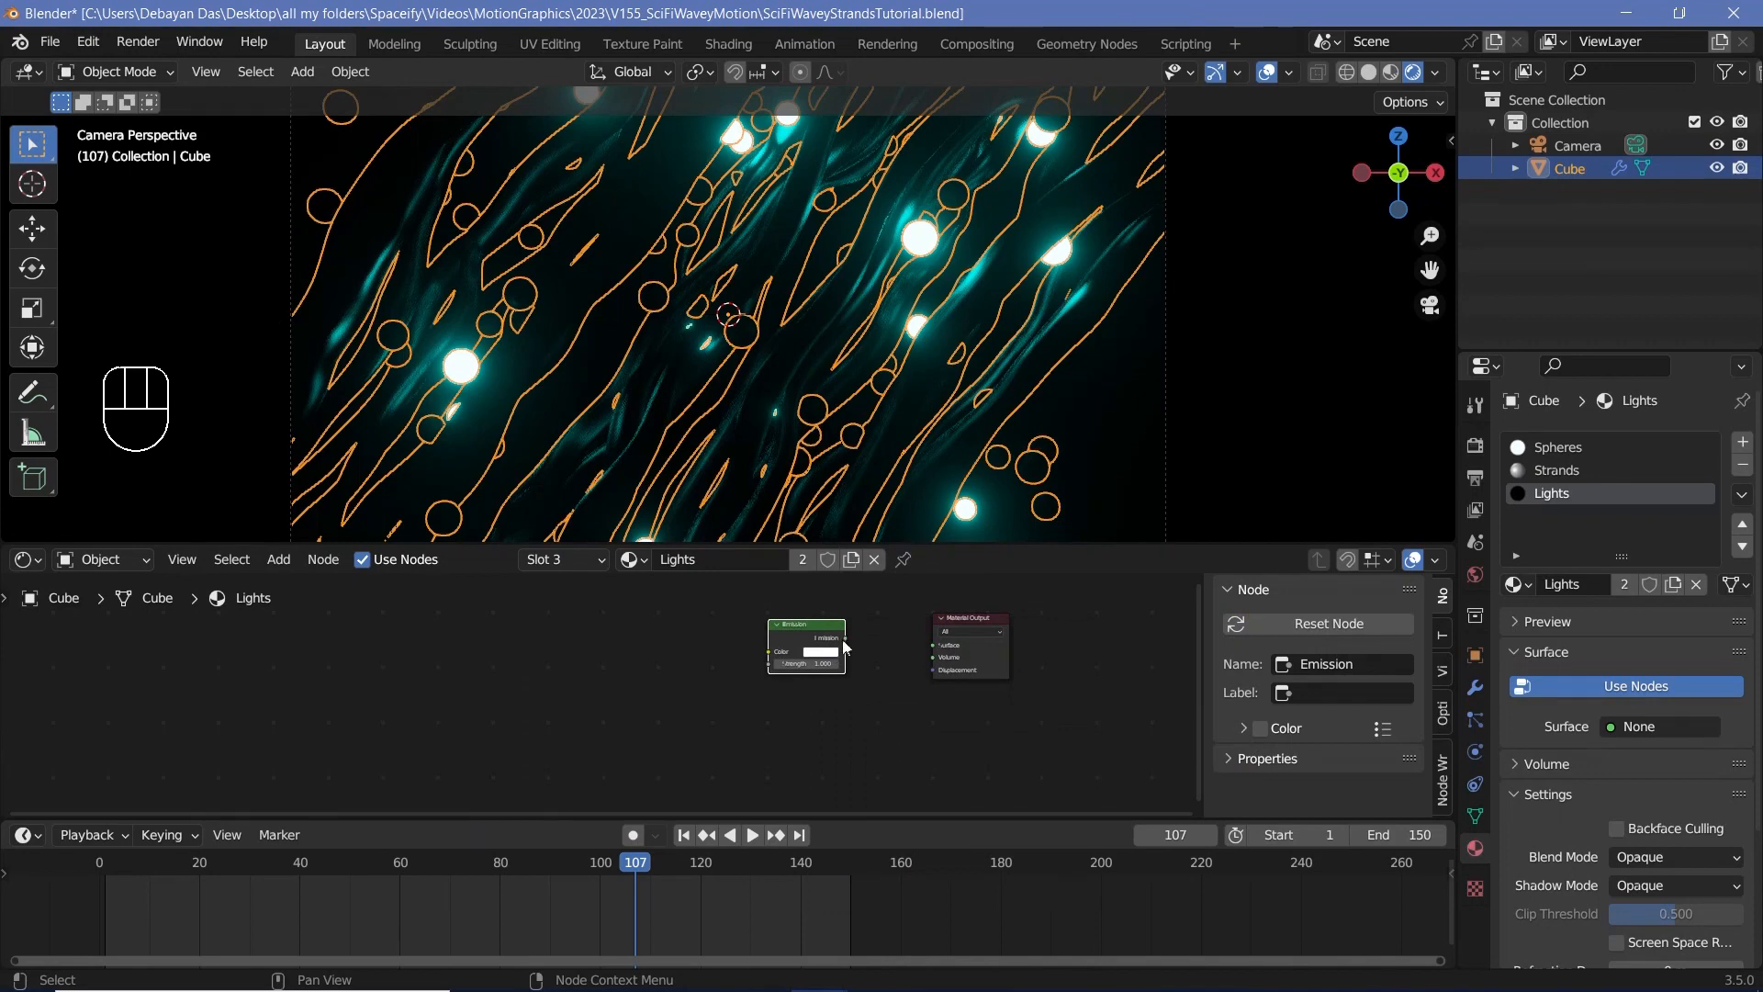
{"action": "left_click_drag", "start_coordinate": [845, 638], "coordinate": [937, 646]}
Step: Give the Lights material's Emission node a cyan colour and a strength of 200
{"action": "scroll", "coordinate": [951, 643], "scroll_direction": "up", "scroll_amount": 4}
{"action": "left_click", "coordinate": [952, 625]}
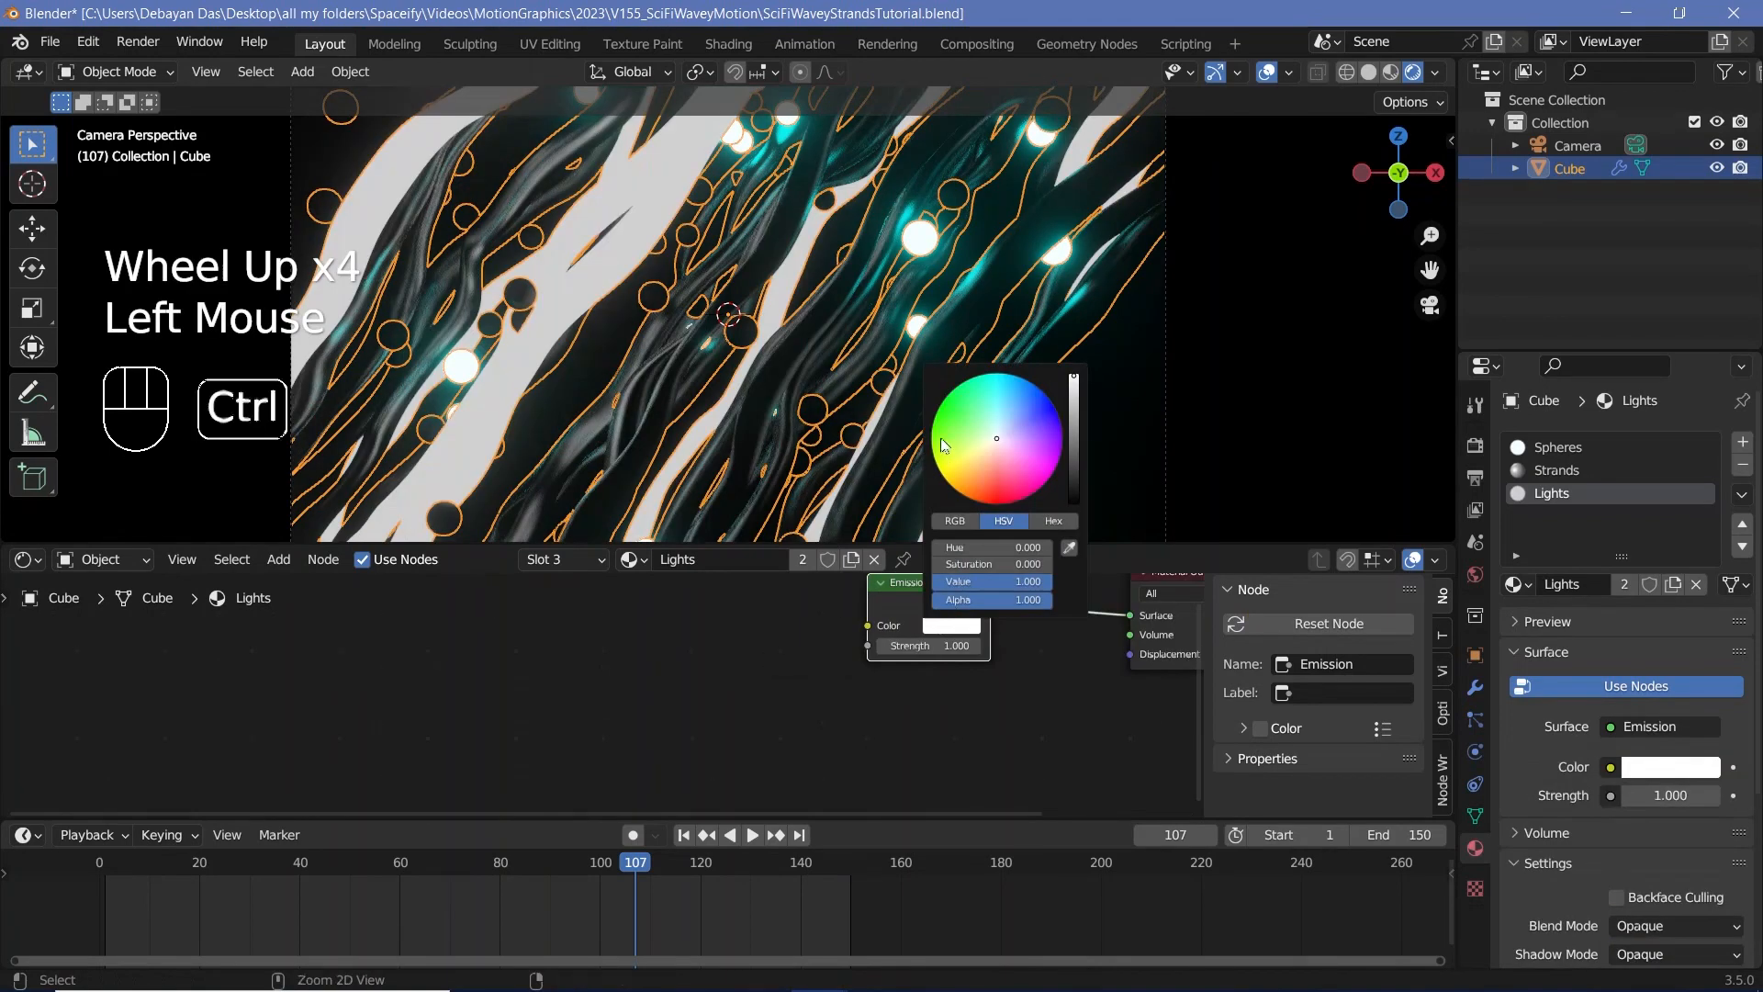
{"action": "left_click", "coordinate": [1001, 393]}
{"action": "left_click", "coordinate": [917, 644]}
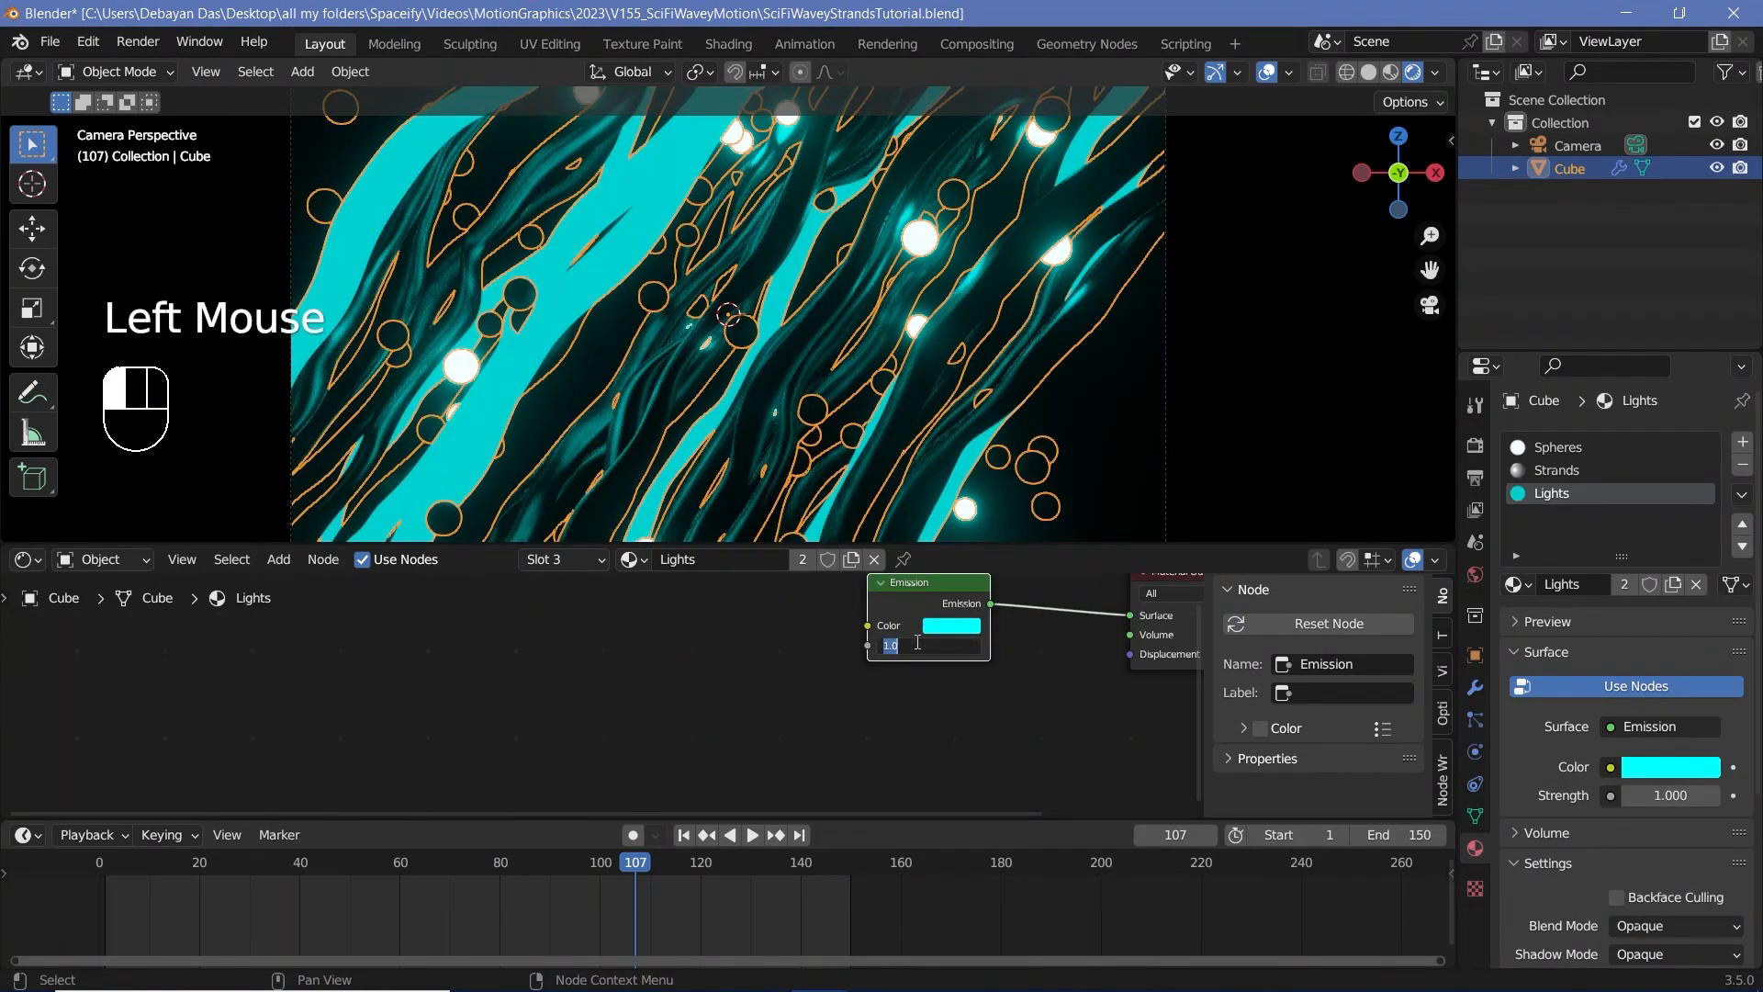
{"action": "type", "text": "200"}
{"action": "left_click", "coordinate": [915, 641]}
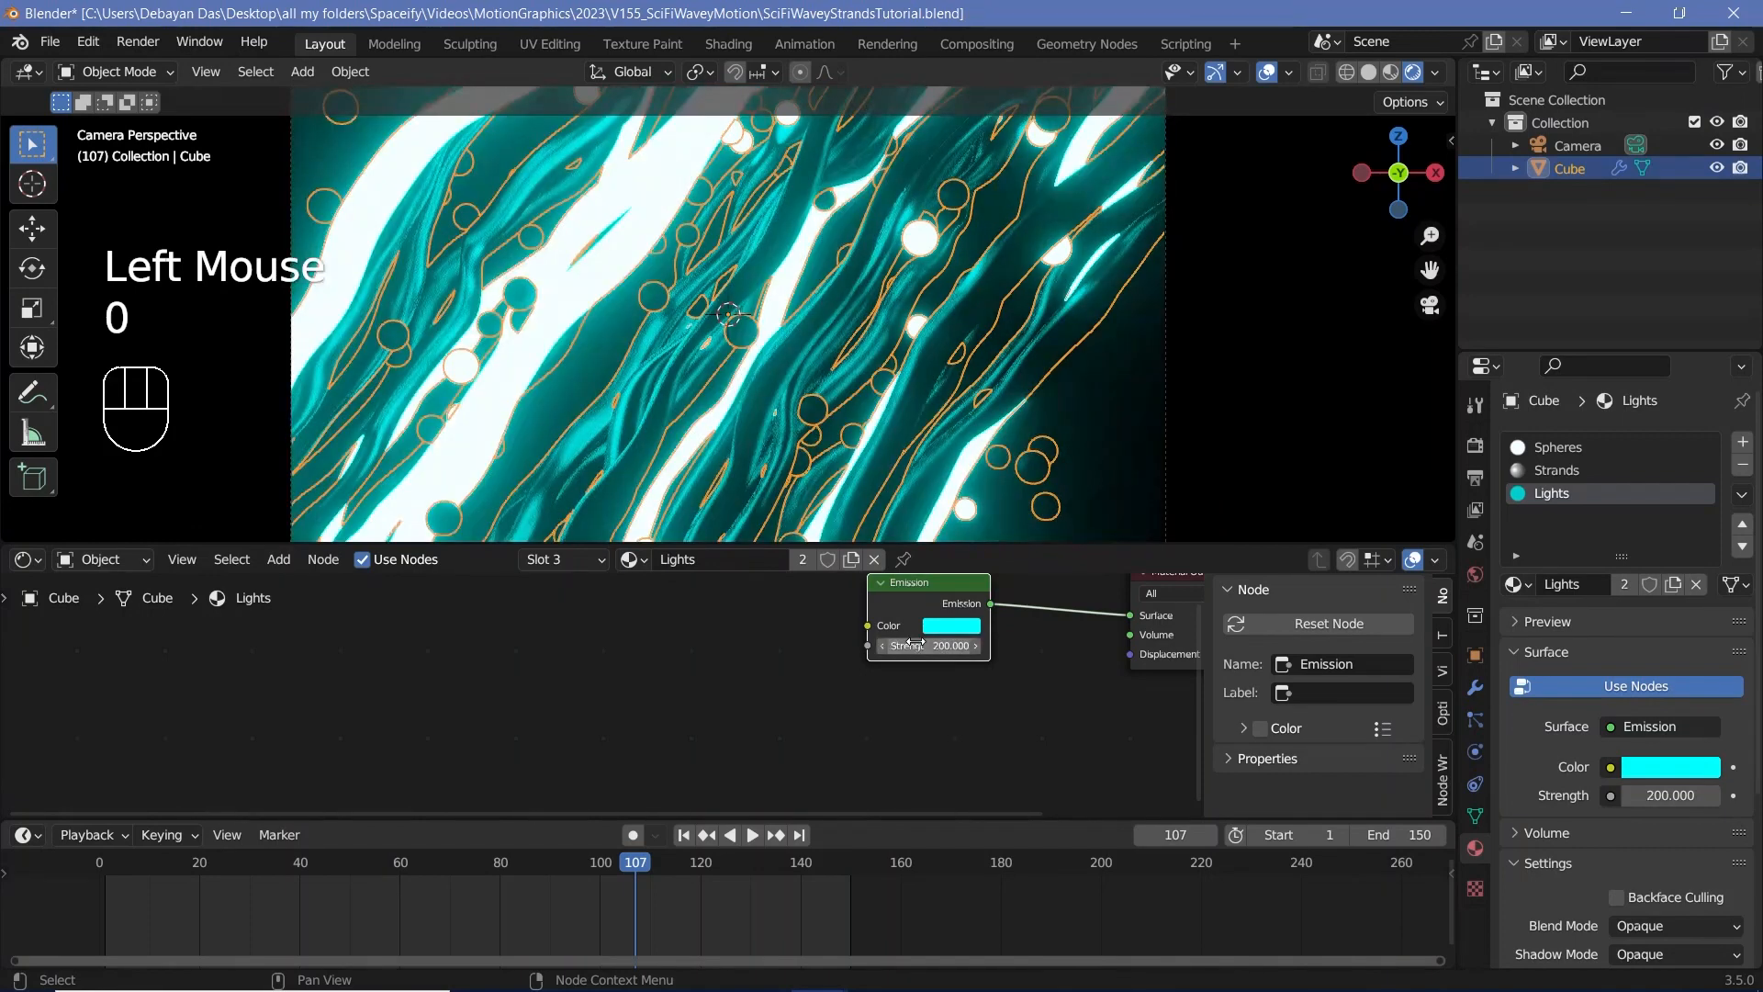
{"action": "left_click_drag", "start_coordinate": [900, 599], "coordinate": [891, 649]}
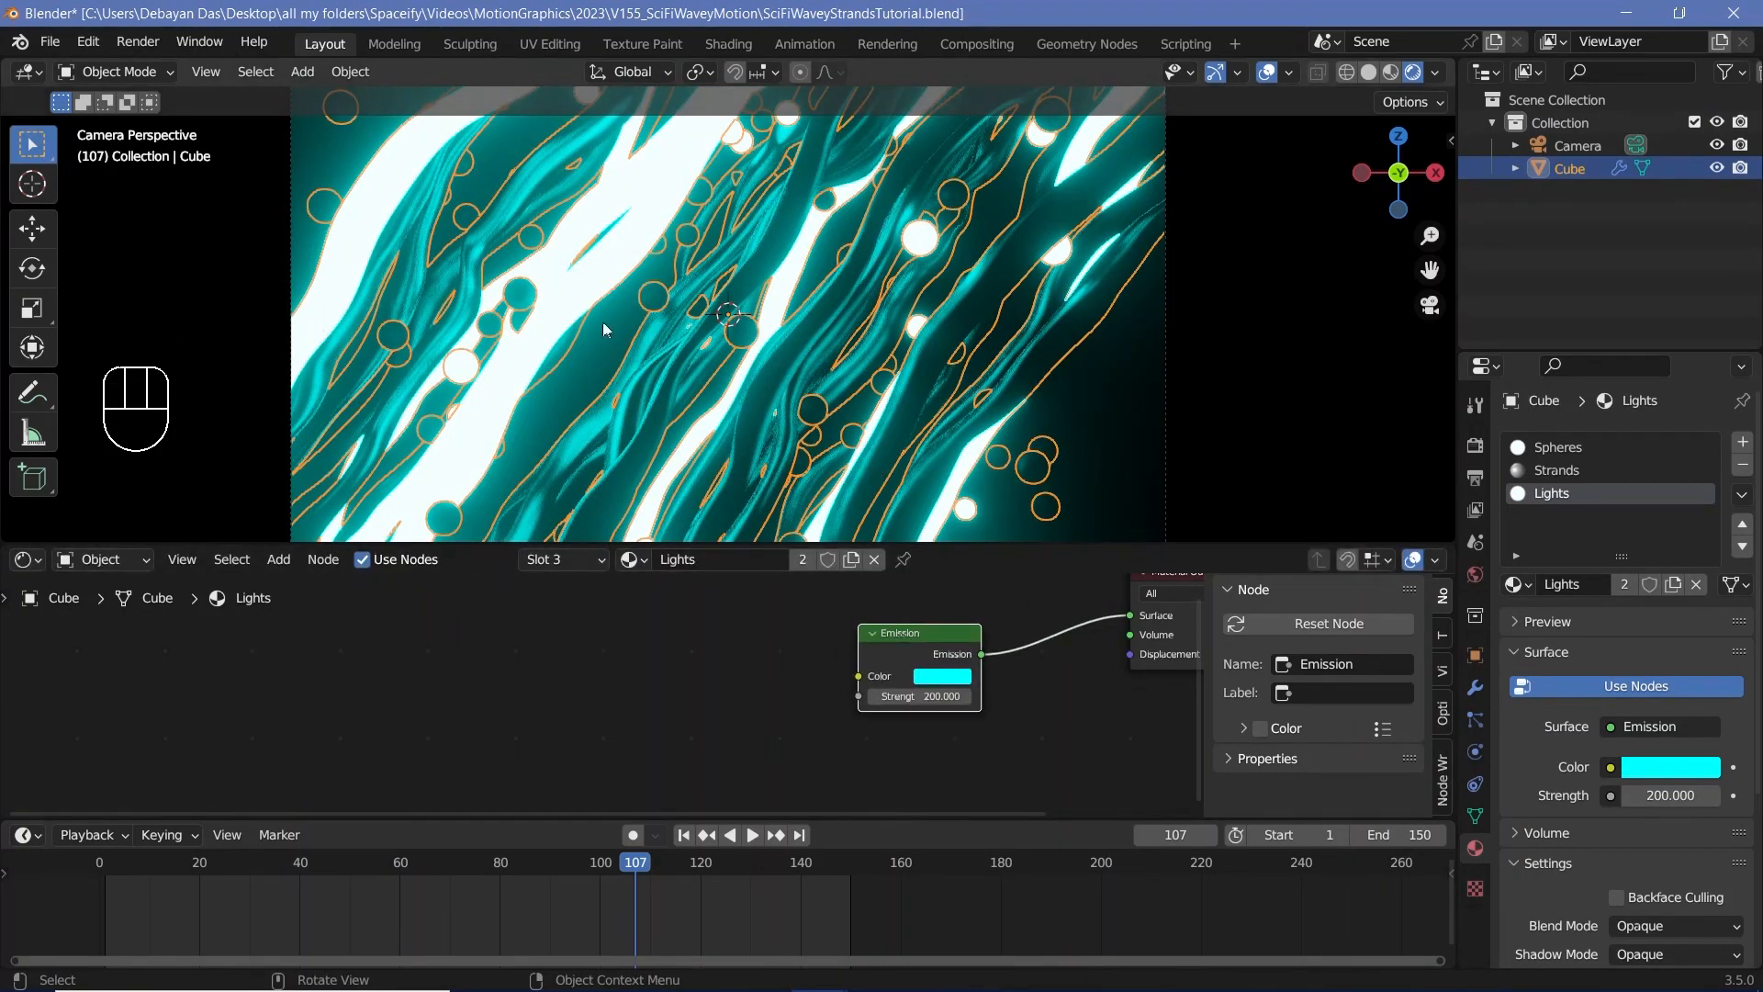
Step: Switch the shader node area to the Geometry Node Editor and select the Strand Creator frame
{"action": "left_click", "coordinate": [25, 559]}
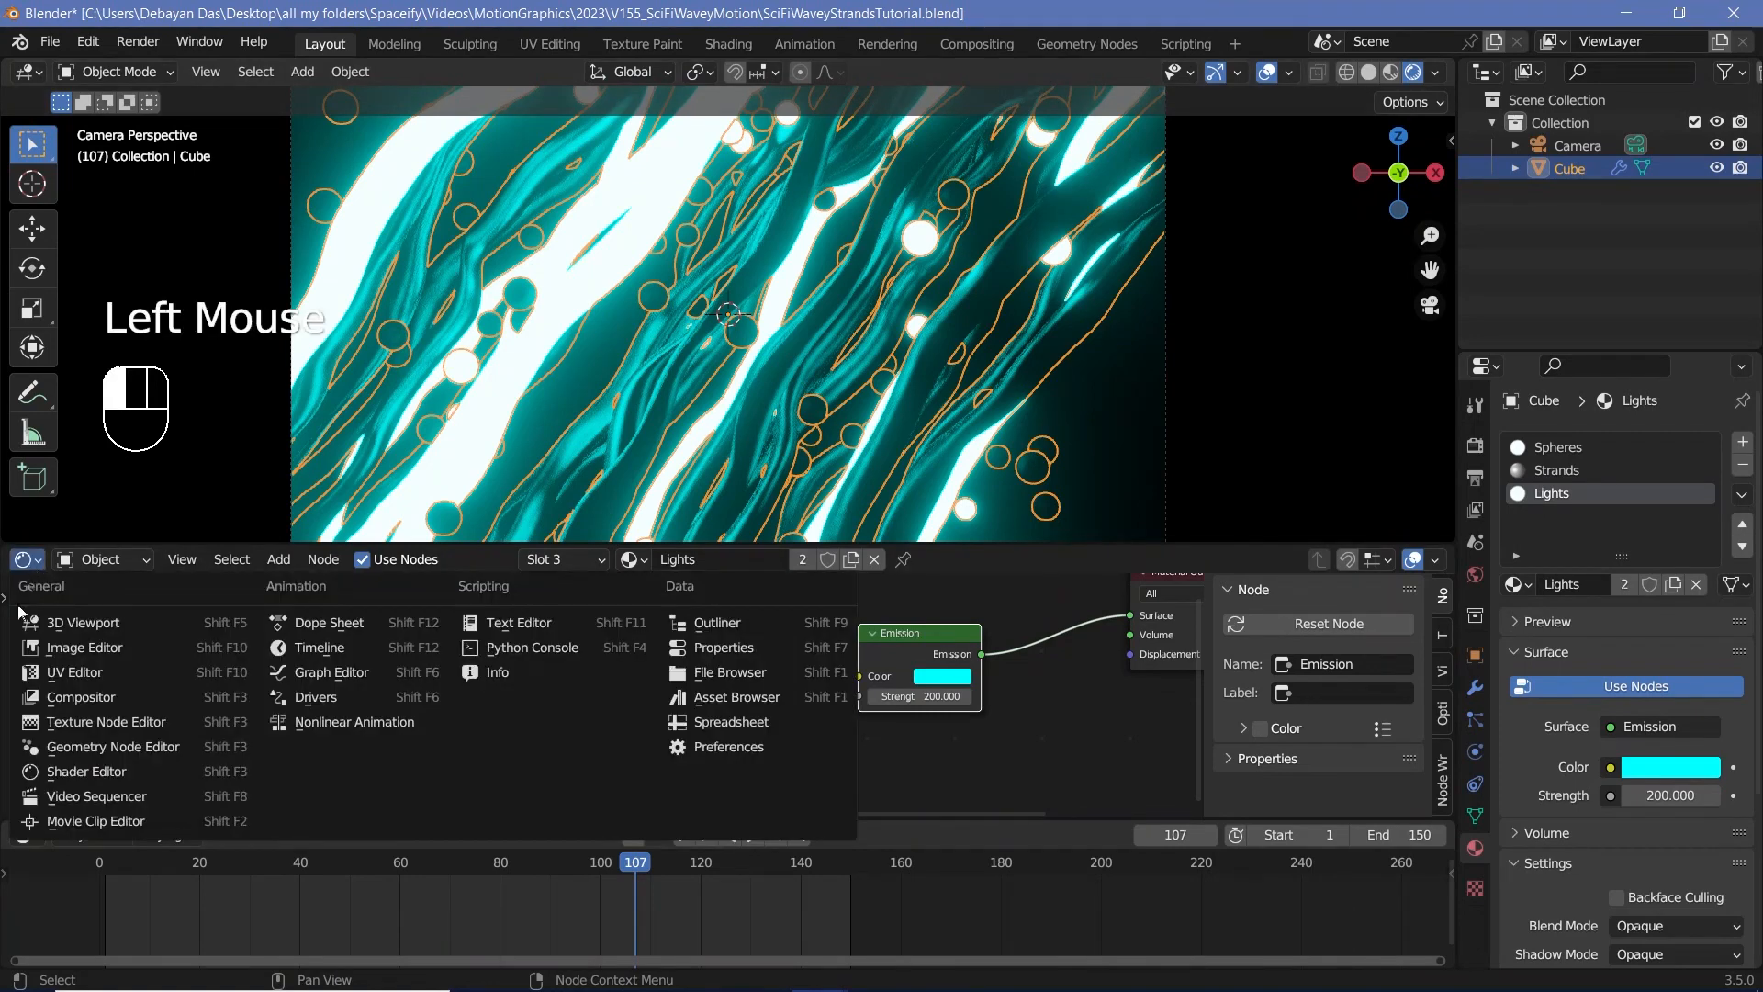
{"action": "left_click", "coordinate": [79, 754]}
{"action": "scroll", "coordinate": [604, 714], "scroll_direction": "down", "scroll_amount": 7}
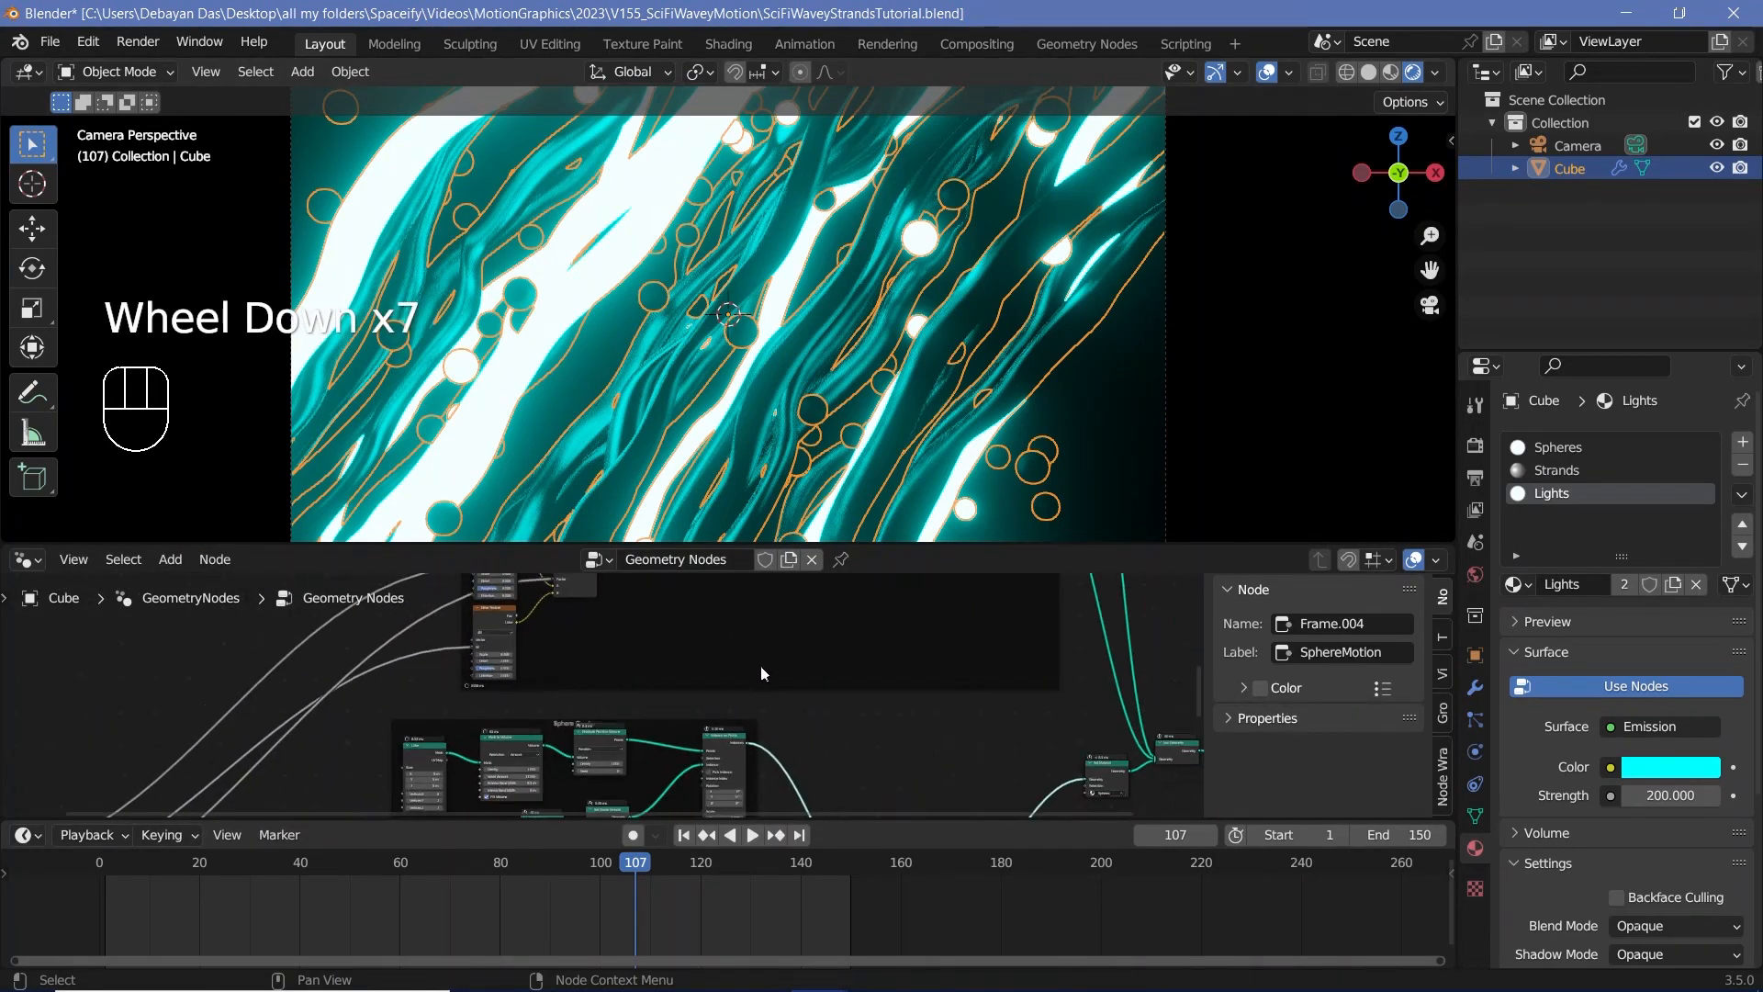
{"action": "middle_click_drag", "start_coordinate": [761, 665], "coordinate": [606, 702]}
{"action": "scroll", "coordinate": [597, 703], "scroll_direction": "up", "scroll_amount": 6}
{"action": "left_click", "coordinate": [595, 702]}
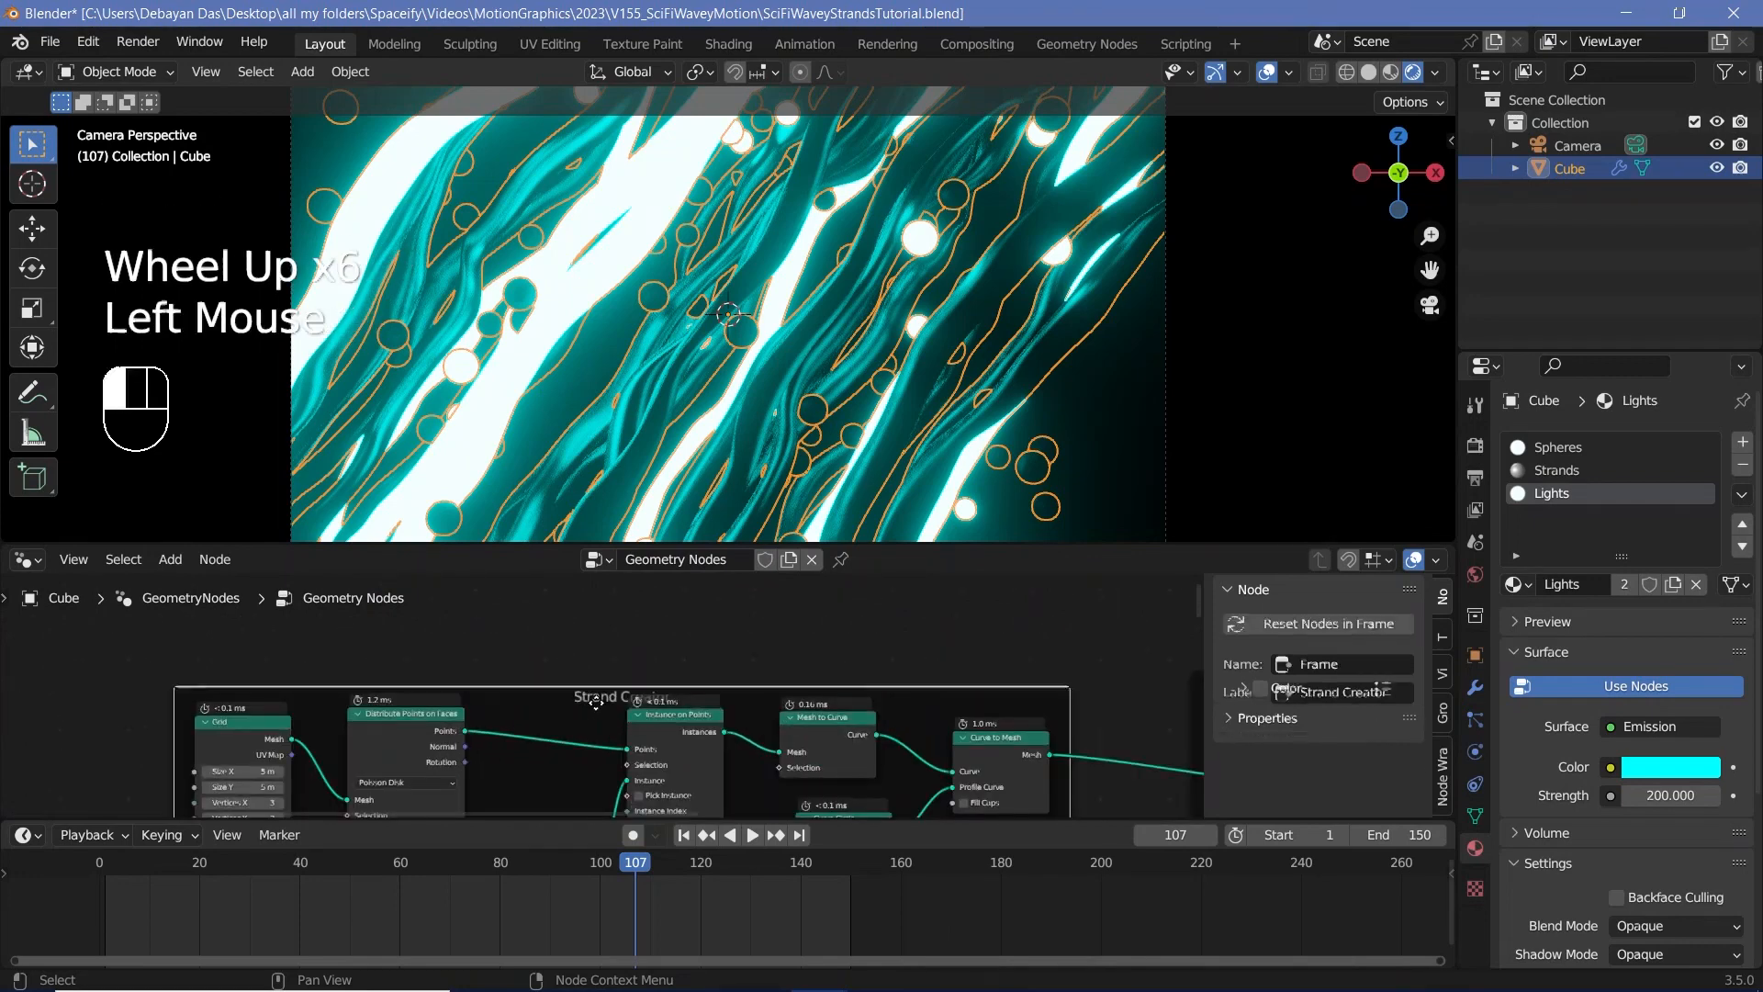
Step: Raise the seed of the Boolean Random Value node in the lit strands frame to 21 to choose different glowing strands
{"action": "scroll", "coordinate": [602, 696], "scroll_direction": "down", "scroll_amount": 3}
{"action": "middle_click_drag", "start_coordinate": [1148, 700], "coordinate": [826, 672]}
{"action": "scroll", "coordinate": [866, 667], "scroll_direction": "up", "scroll_amount": 3}
{"action": "left_click", "coordinate": [878, 643]}
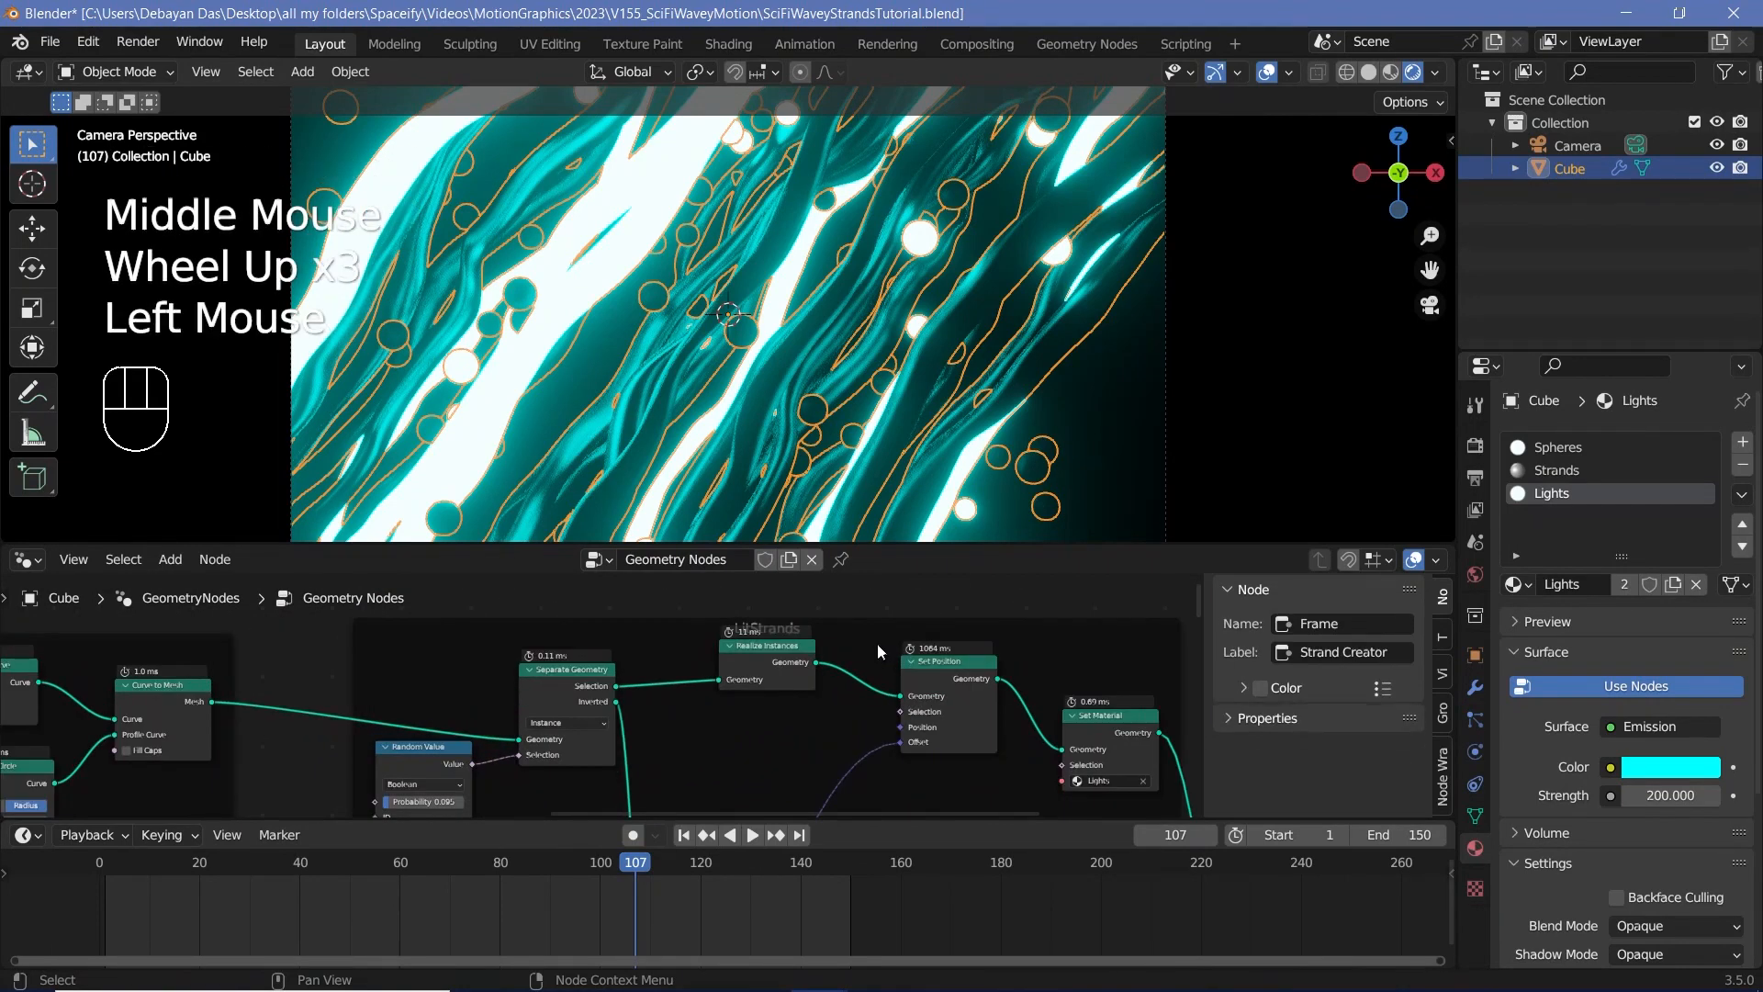
{"action": "middle_click_drag", "start_coordinate": [743, 764], "coordinate": [913, 640]}
{"action": "scroll", "coordinate": [603, 683], "scroll_direction": "up", "scroll_amount": 2}
{"action": "left_click", "coordinate": [598, 720]}
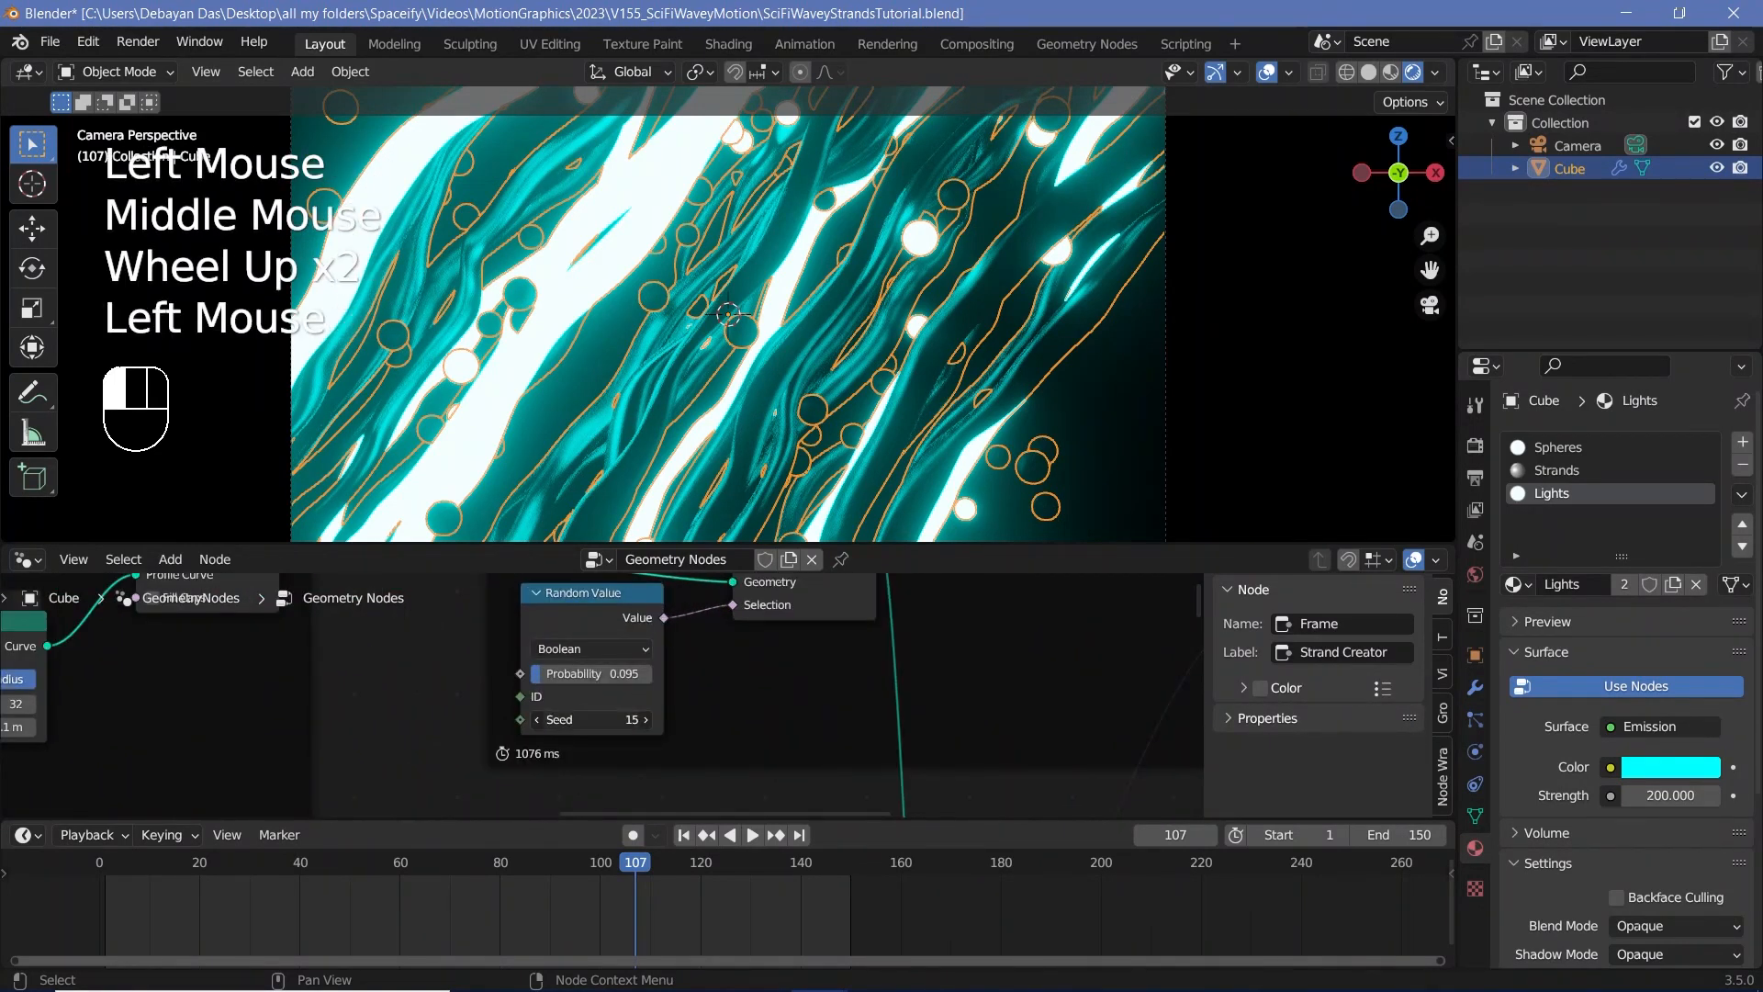
{"action": "left_click", "coordinate": [647, 720]}
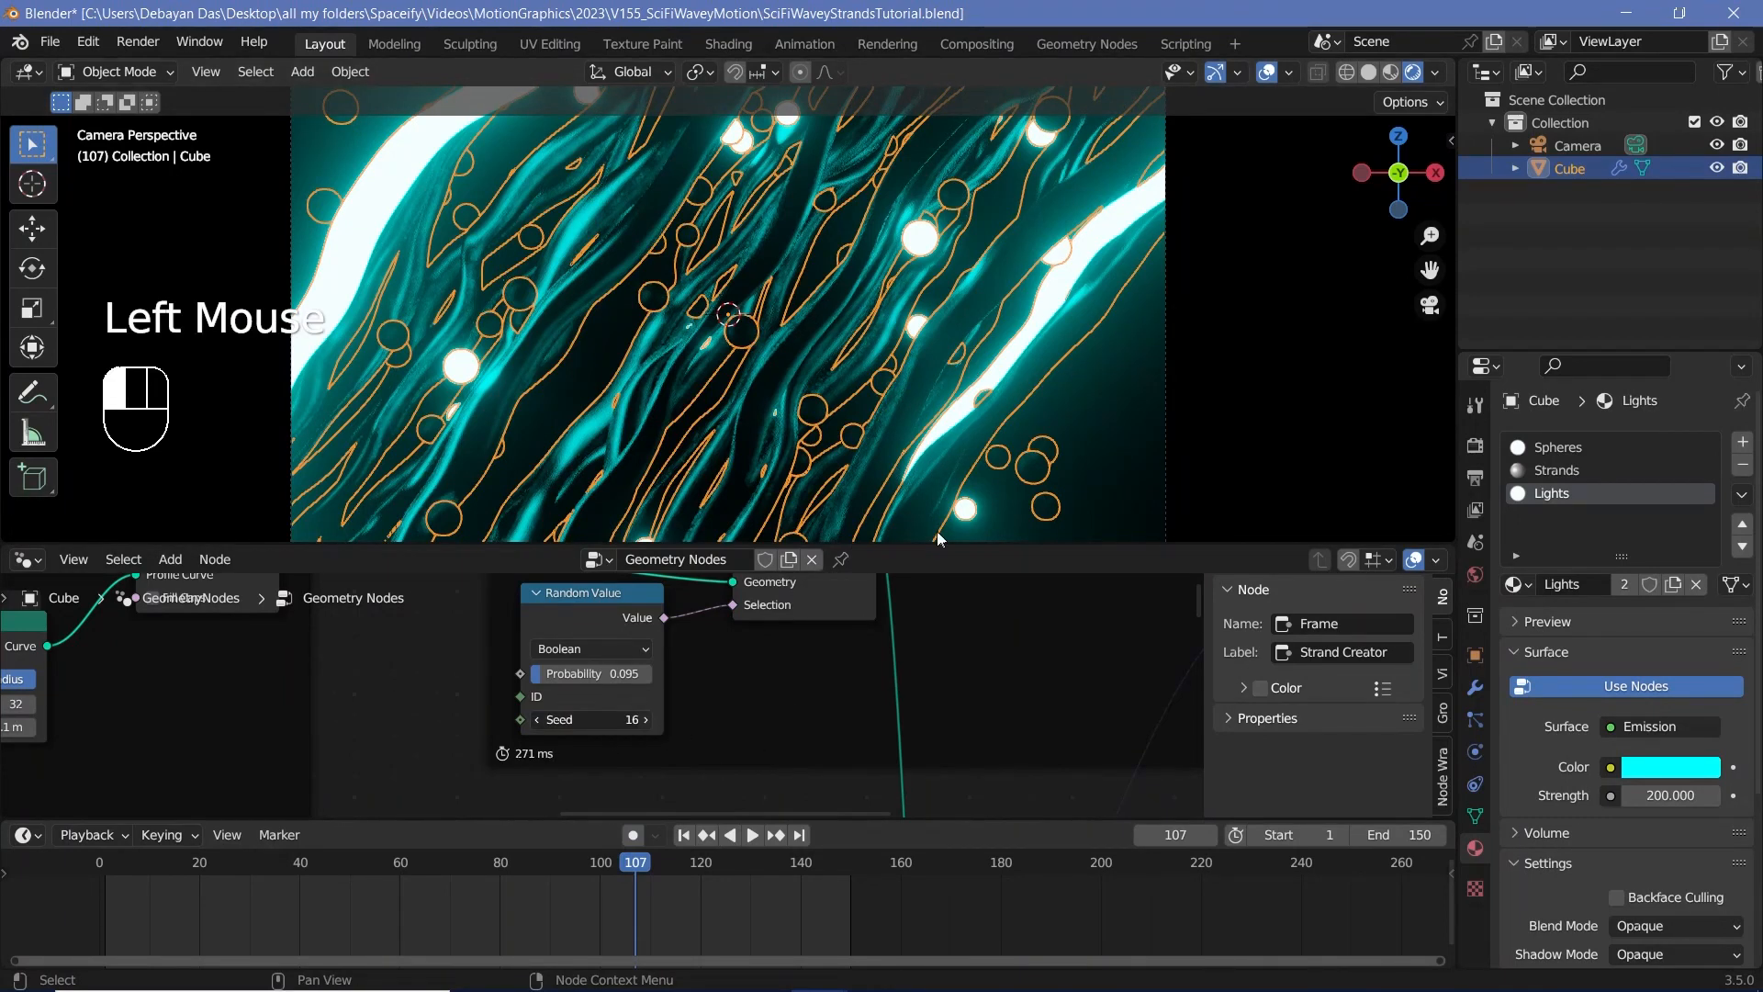
{"action": "left_click", "coordinate": [646, 721]}
{"action": "left_click", "coordinate": [645, 721]}
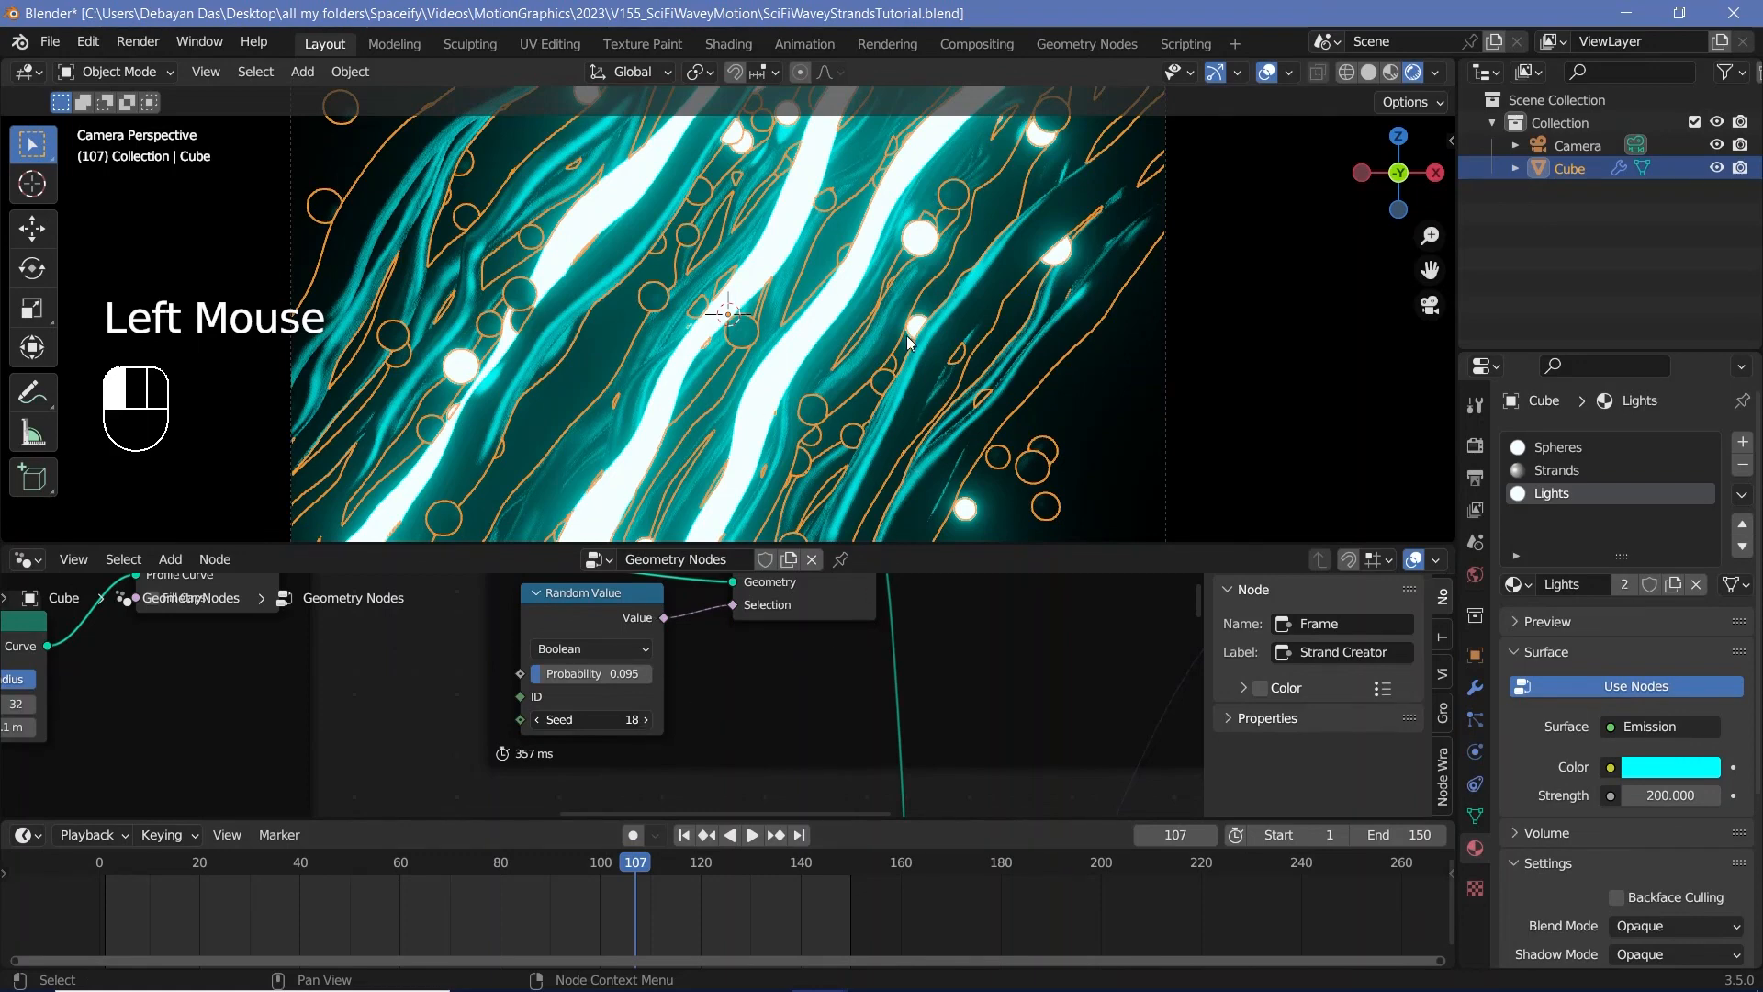
{"action": "left_click", "coordinate": [642, 720]}
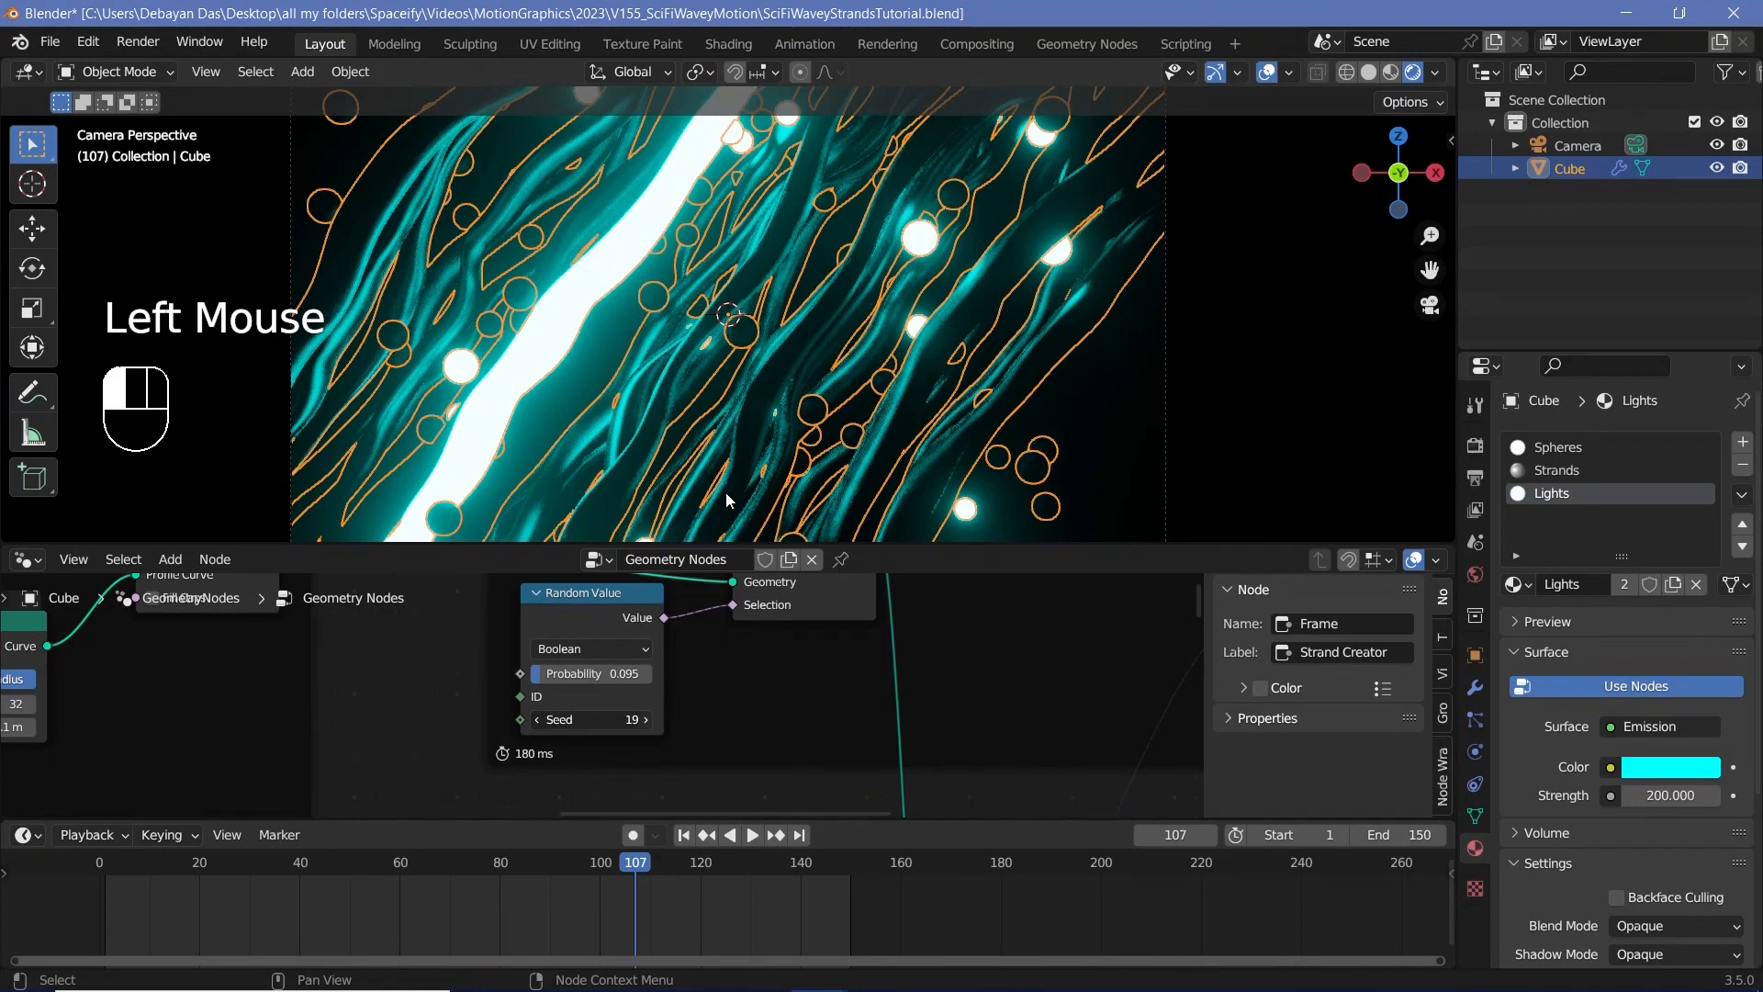
{"action": "scroll", "coordinate": [832, 304], "scroll_direction": "down", "scroll_amount": 2}
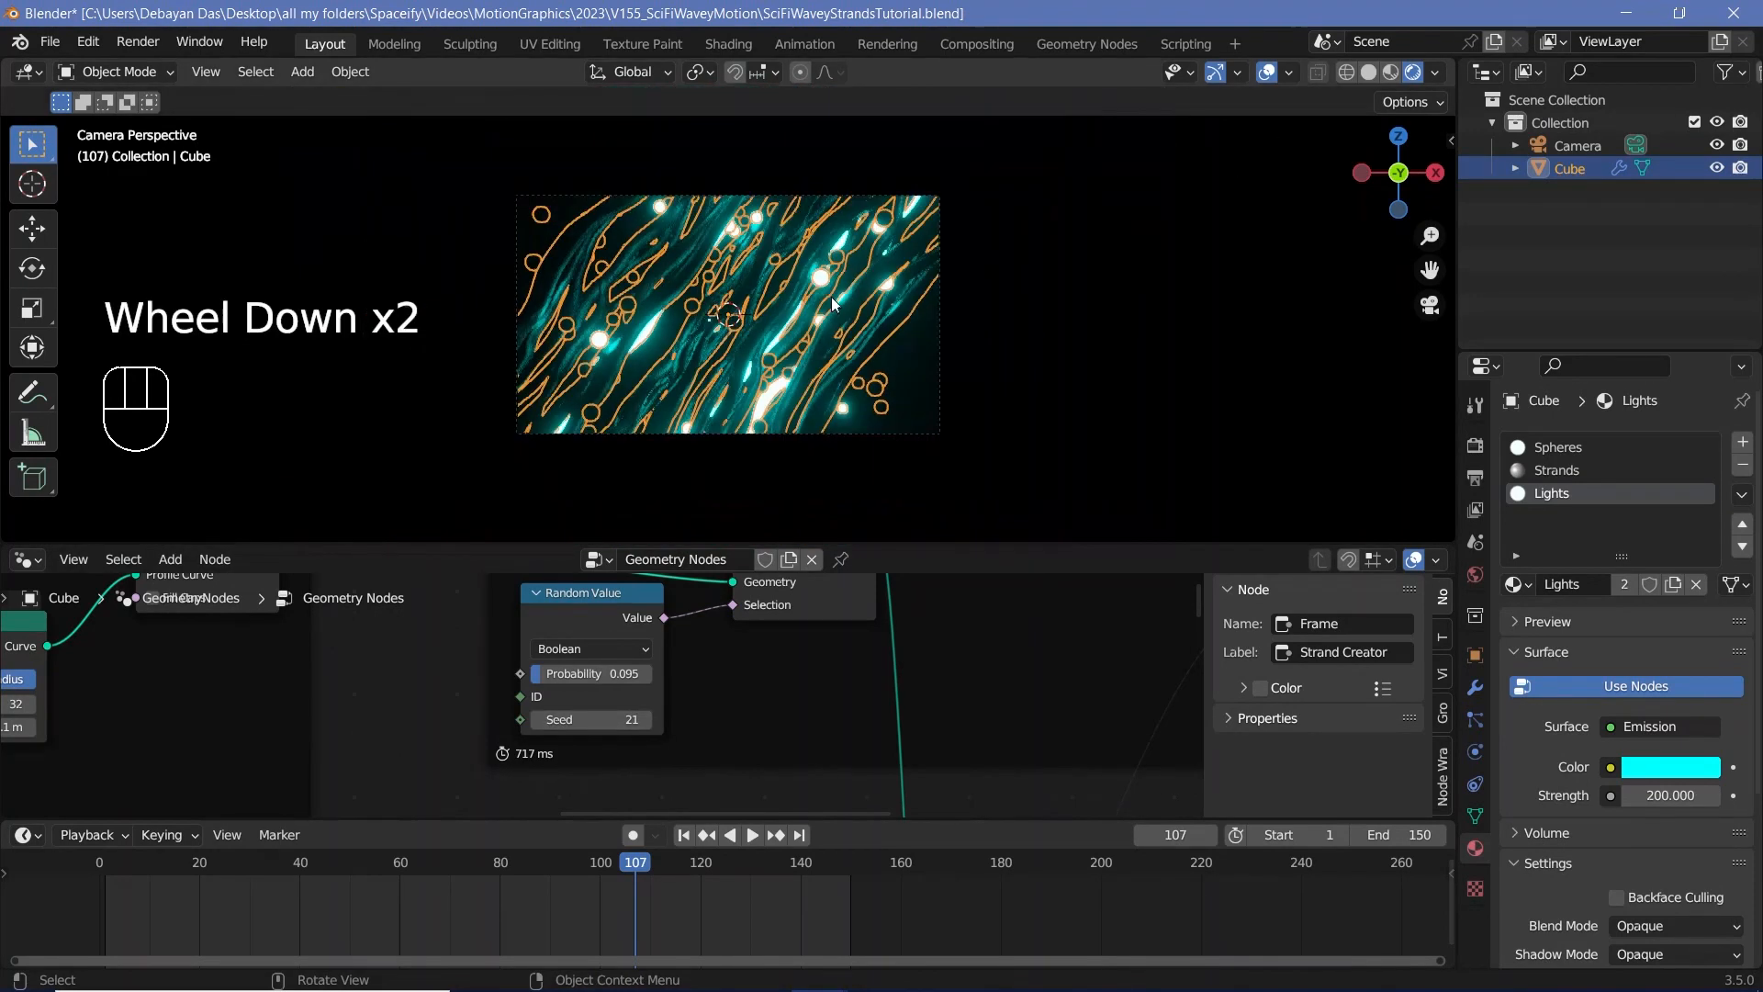
Step: Hide the viewport overlays and inspect the glowing strands and spheres through the camera
{"action": "scroll", "coordinate": [832, 303], "scroll_direction": "up", "scroll_amount": 2}
{"action": "left_click", "coordinate": [721, 386]}
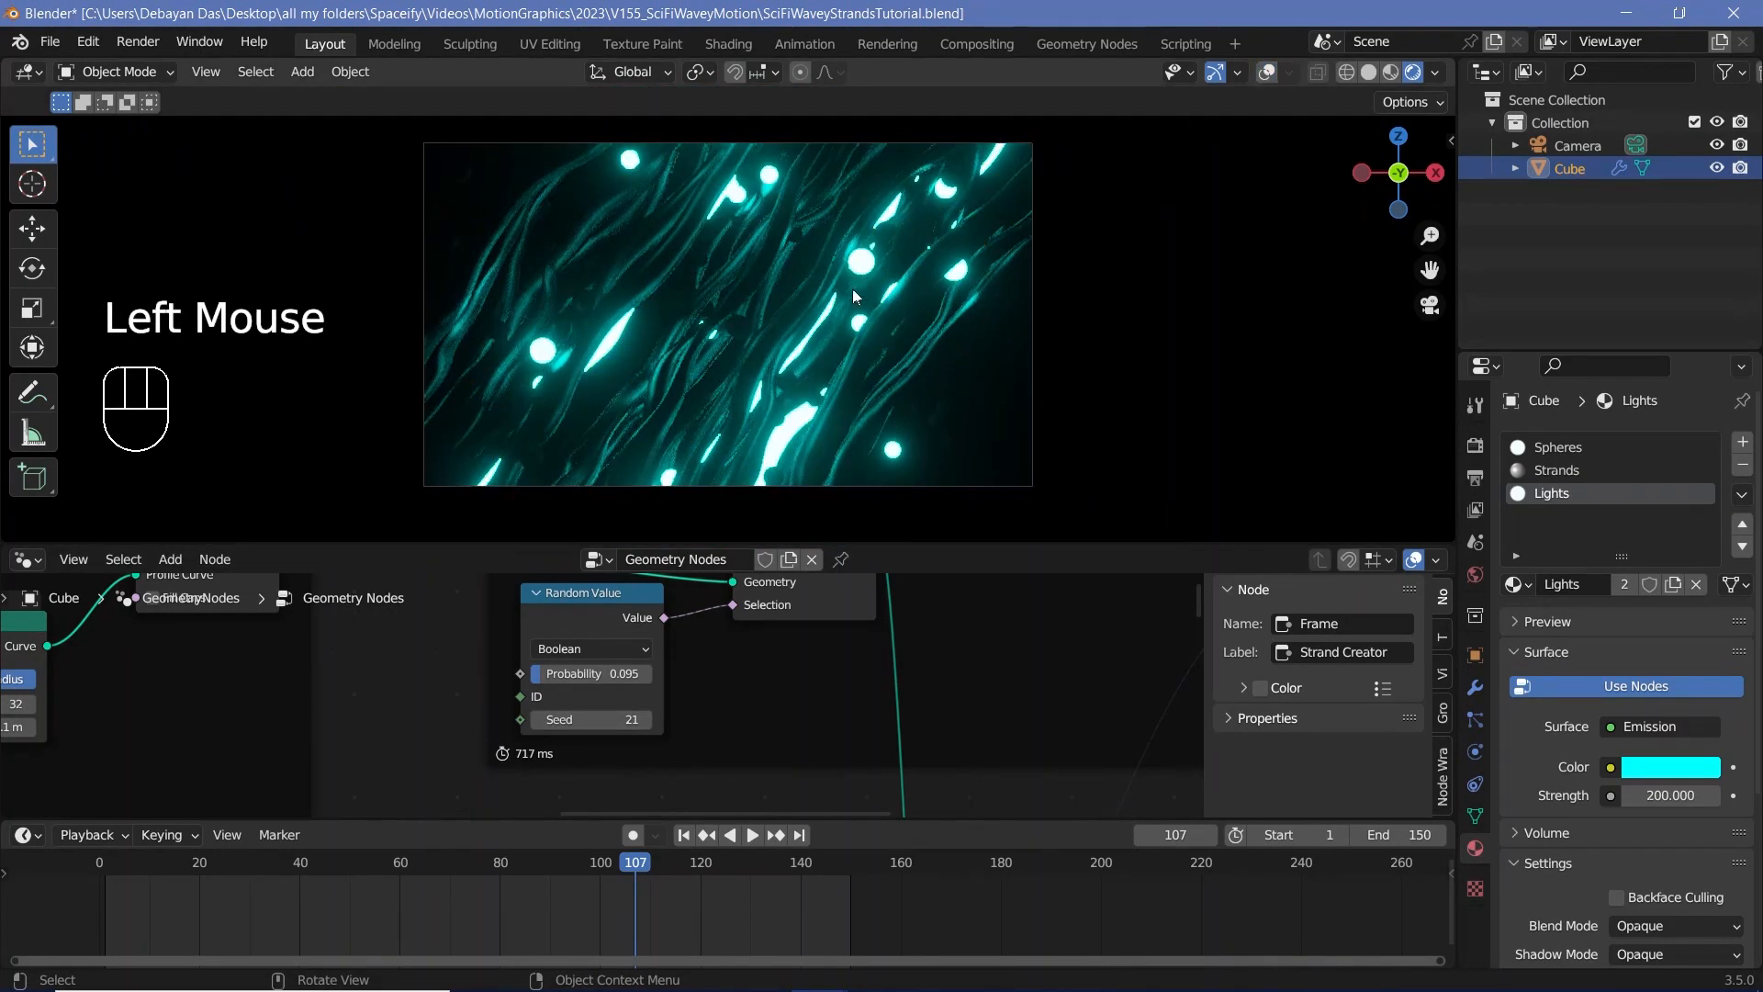
{"action": "scroll", "coordinate": [752, 400], "scroll_direction": "up", "scroll_amount": 5}
{"action": "scroll", "coordinate": [790, 345], "scroll_direction": "down", "scroll_amount": 4}
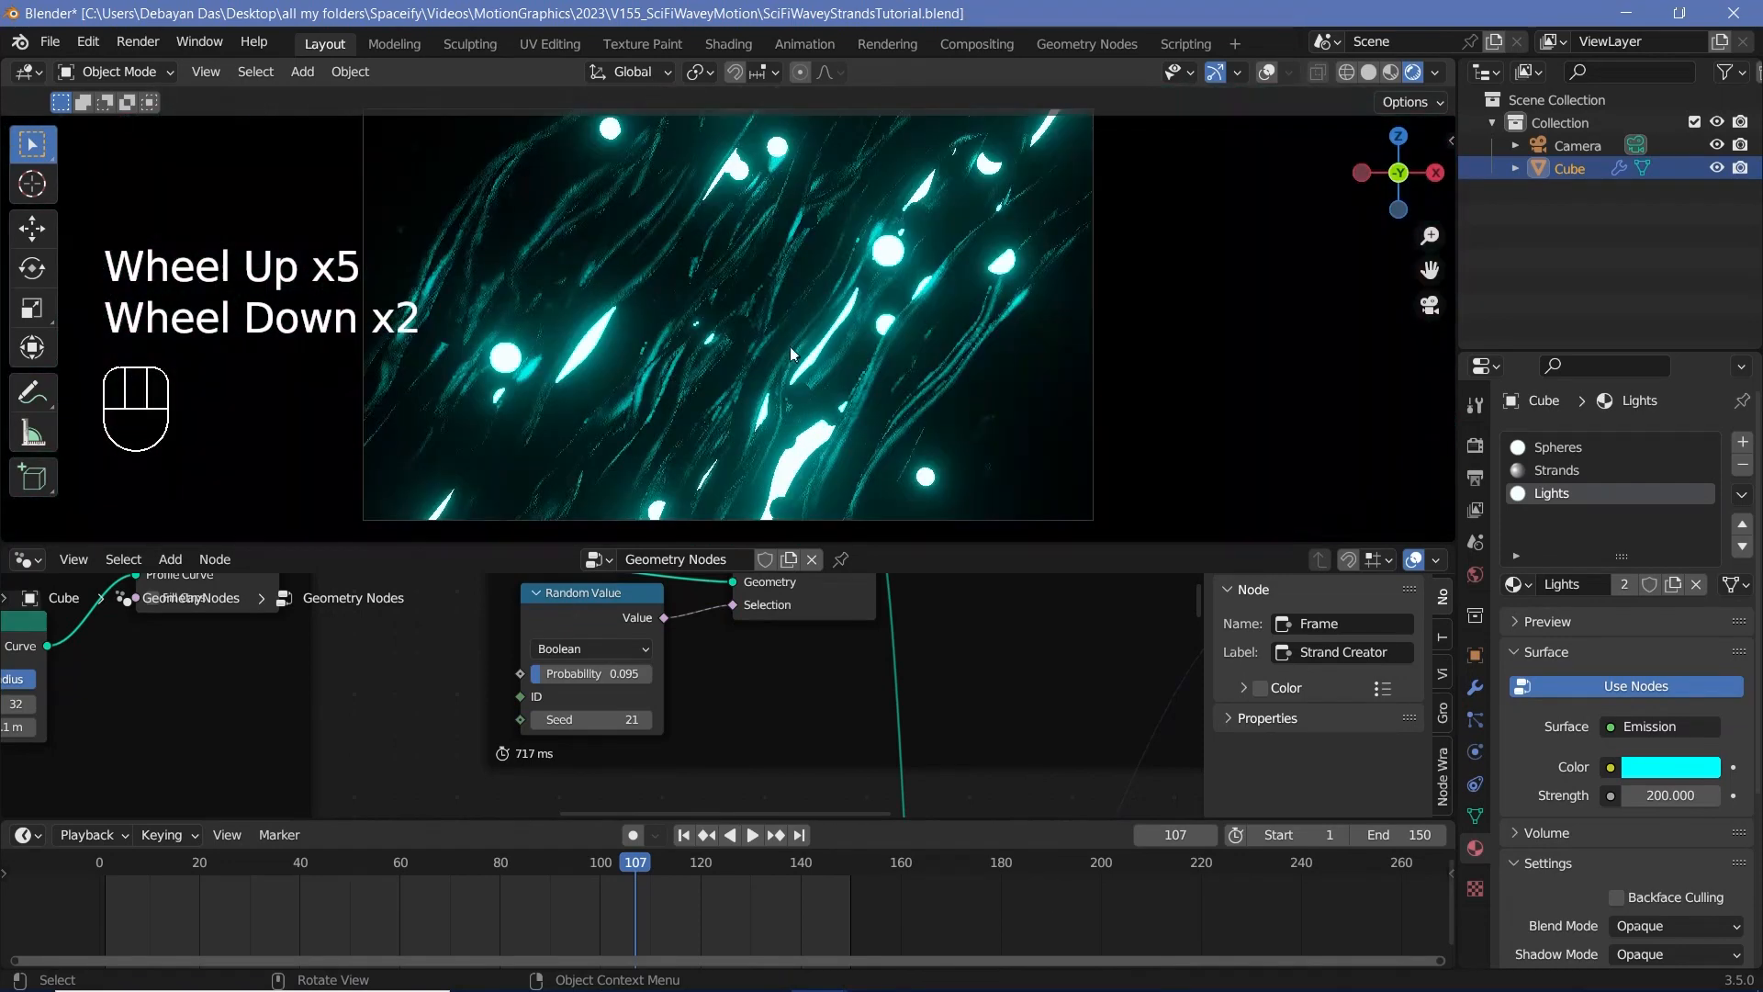
{"action": "scroll", "coordinate": [799, 359], "scroll_direction": "up", "scroll_amount": 3}
{"action": "scroll", "coordinate": [917, 719], "scroll_direction": "down", "scroll_amount": 3}
Step: Add a Random Value node in the Sphere Creator frame and connect its Value to the Scale of Instance on Points
{"action": "middle_click_drag", "start_coordinate": [917, 719], "coordinate": [971, 715]}
{"action": "scroll", "coordinate": [673, 736], "scroll_direction": "up", "scroll_amount": 3}
{"action": "middle_click_drag", "start_coordinate": [674, 735], "coordinate": [700, 622]}
{"action": "scroll", "coordinate": [701, 622], "scroll_direction": "up", "scroll_amount": 3}
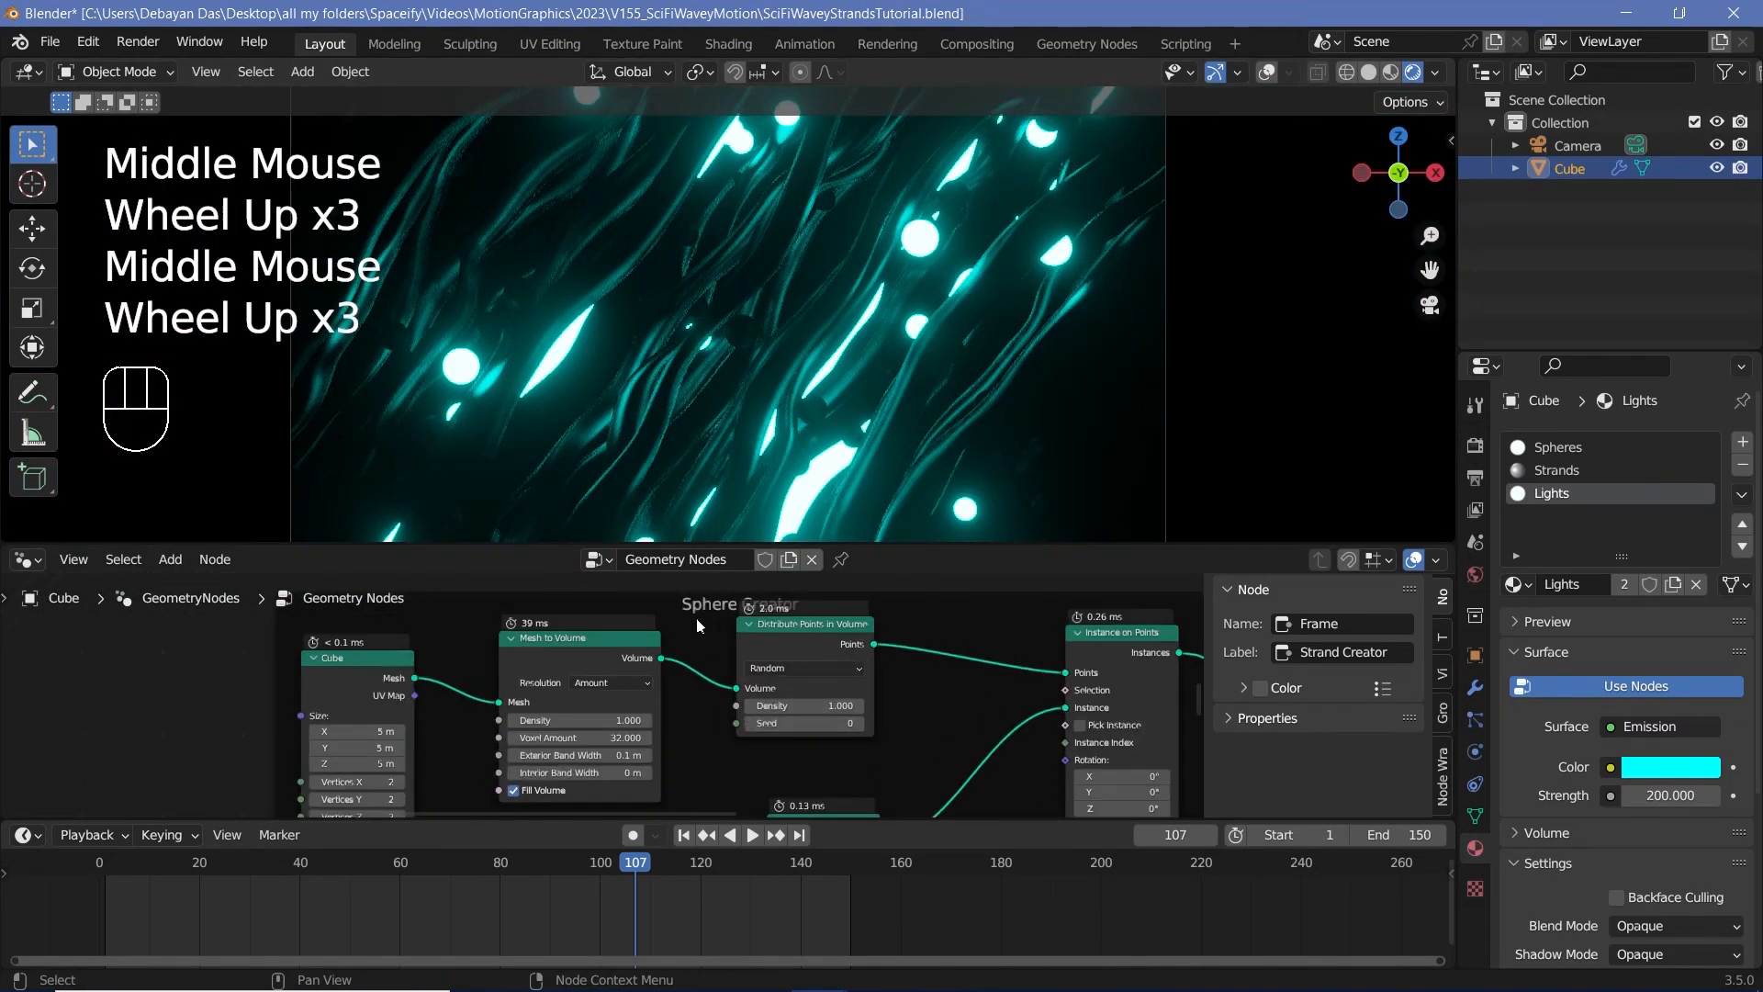
{"action": "middle_click_drag", "start_coordinate": [898, 696], "coordinate": [745, 602]}
{"action": "middle_click_drag", "start_coordinate": [812, 740], "coordinate": [830, 708]}
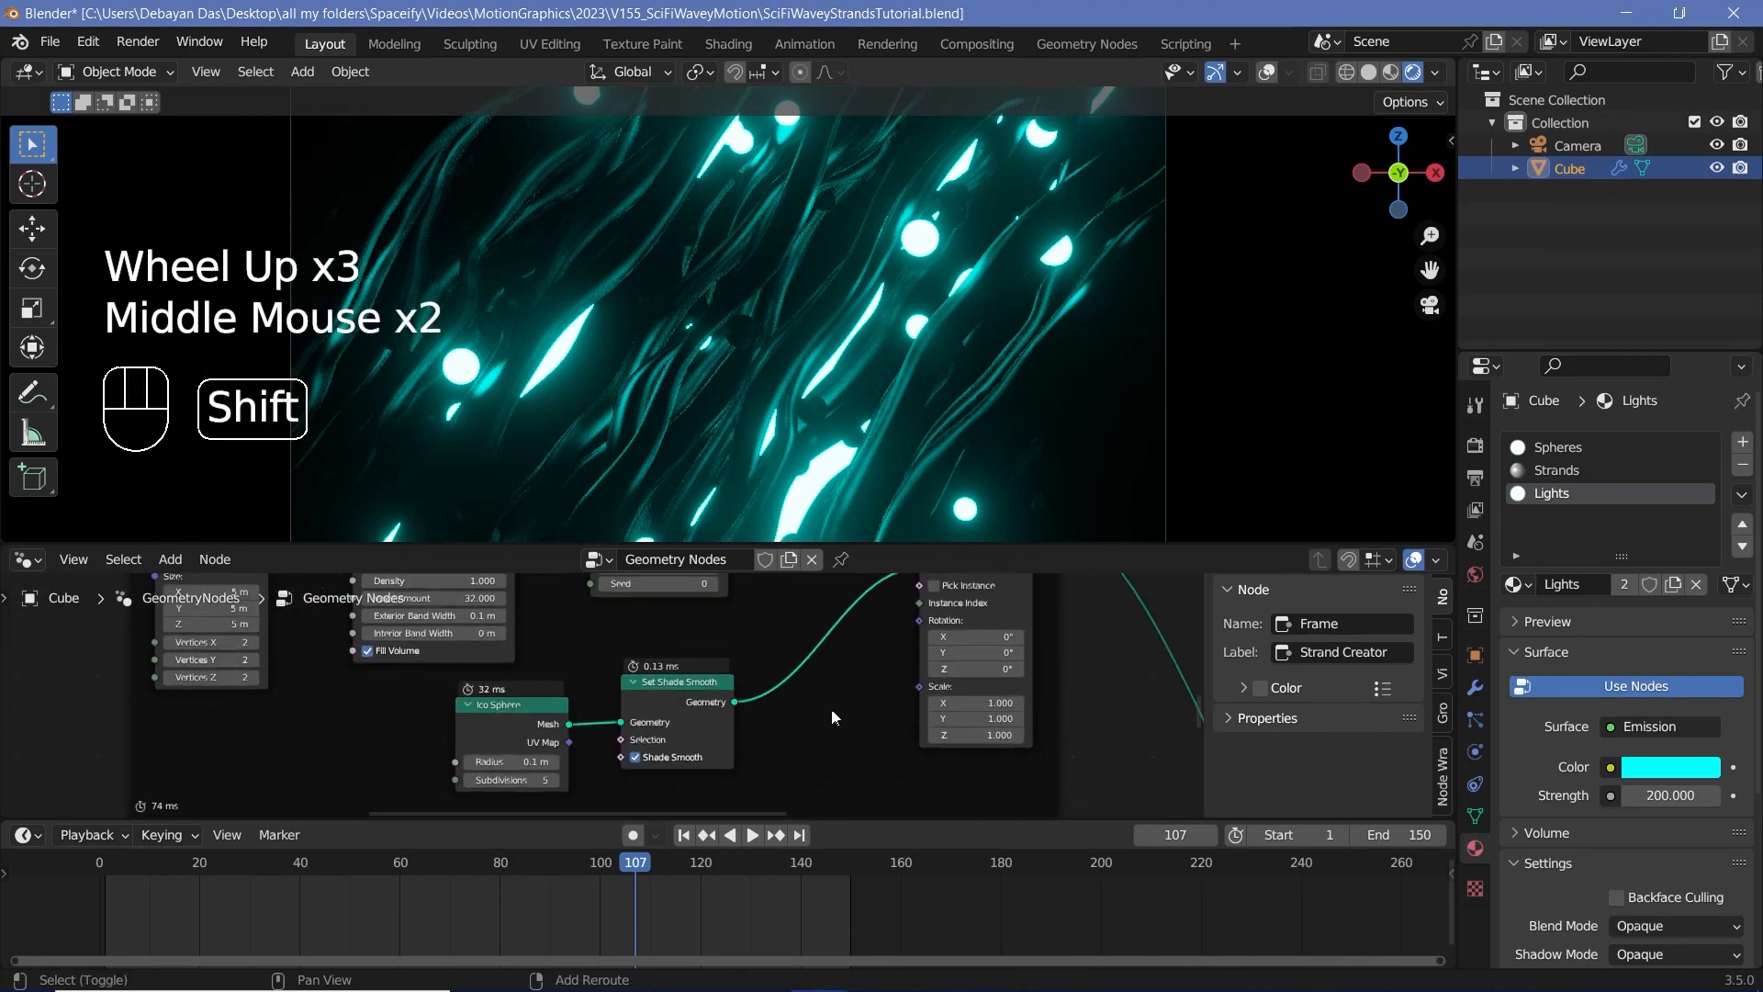
{"action": "key", "text": "shift+a"}
{"action": "left_click", "coordinate": [771, 566]}
{"action": "type", "text": "ran"}
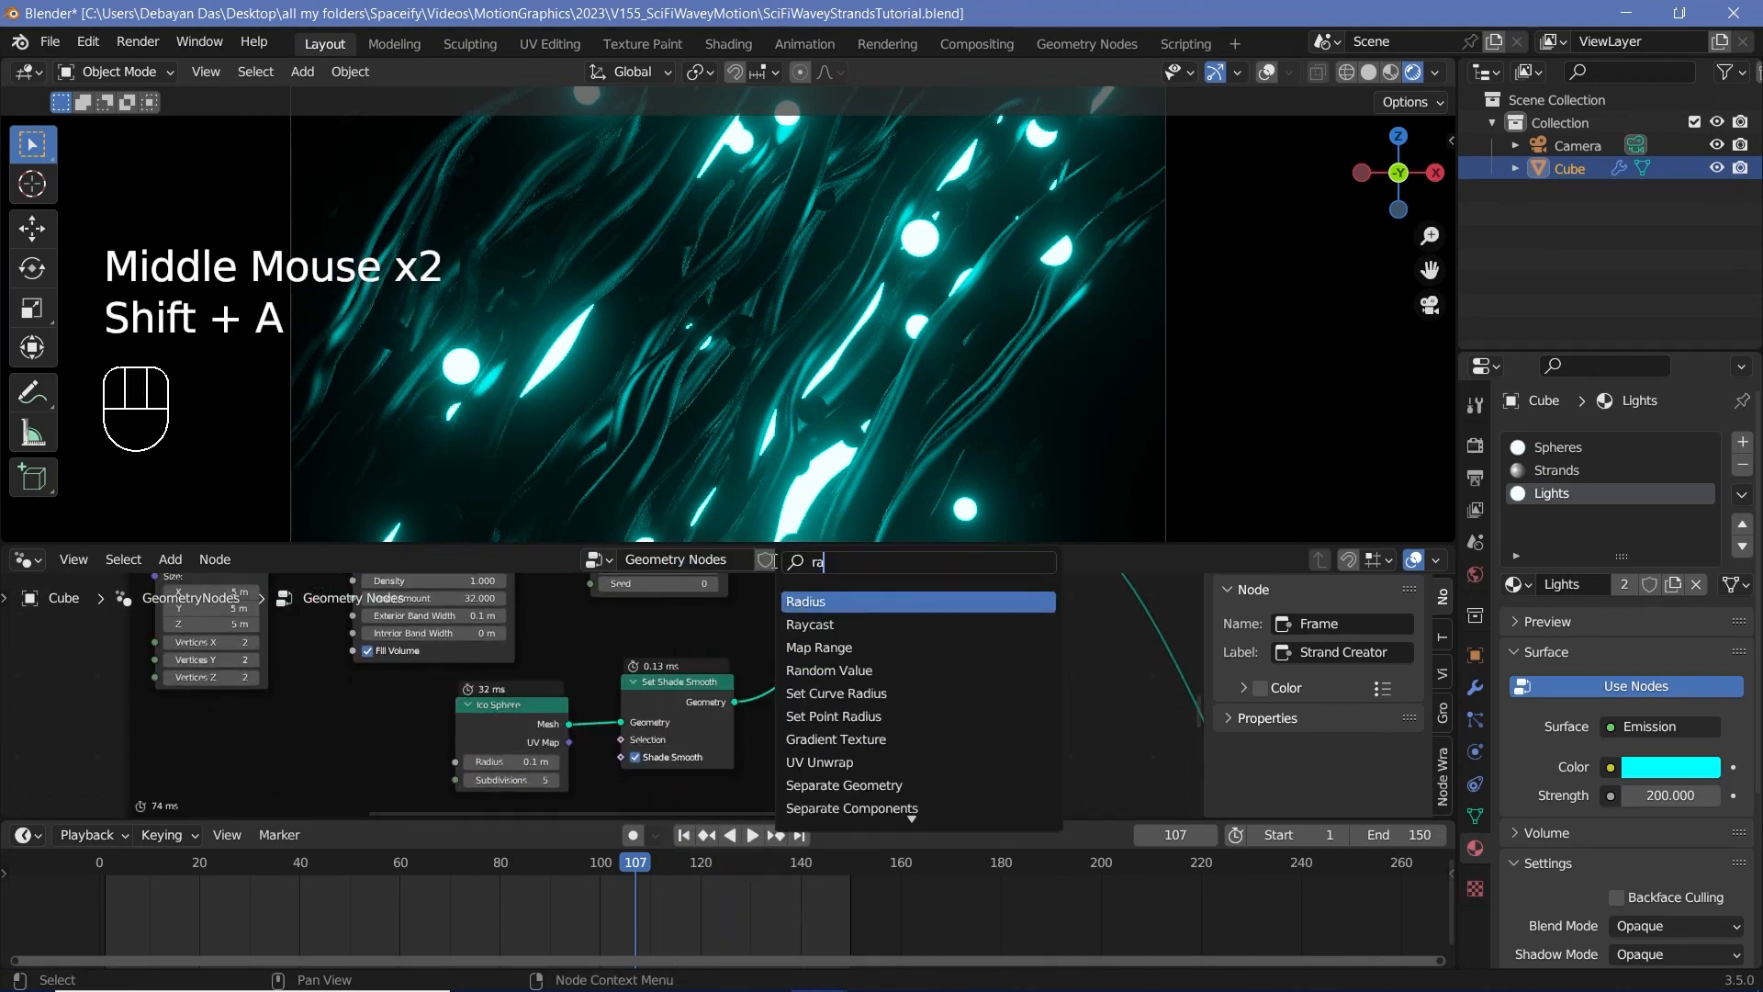
{"action": "key", "text": "Return"}
{"action": "left_click", "coordinate": [782, 702]}
{"action": "left_click_drag", "start_coordinate": [895, 716], "coordinate": [930, 689]}
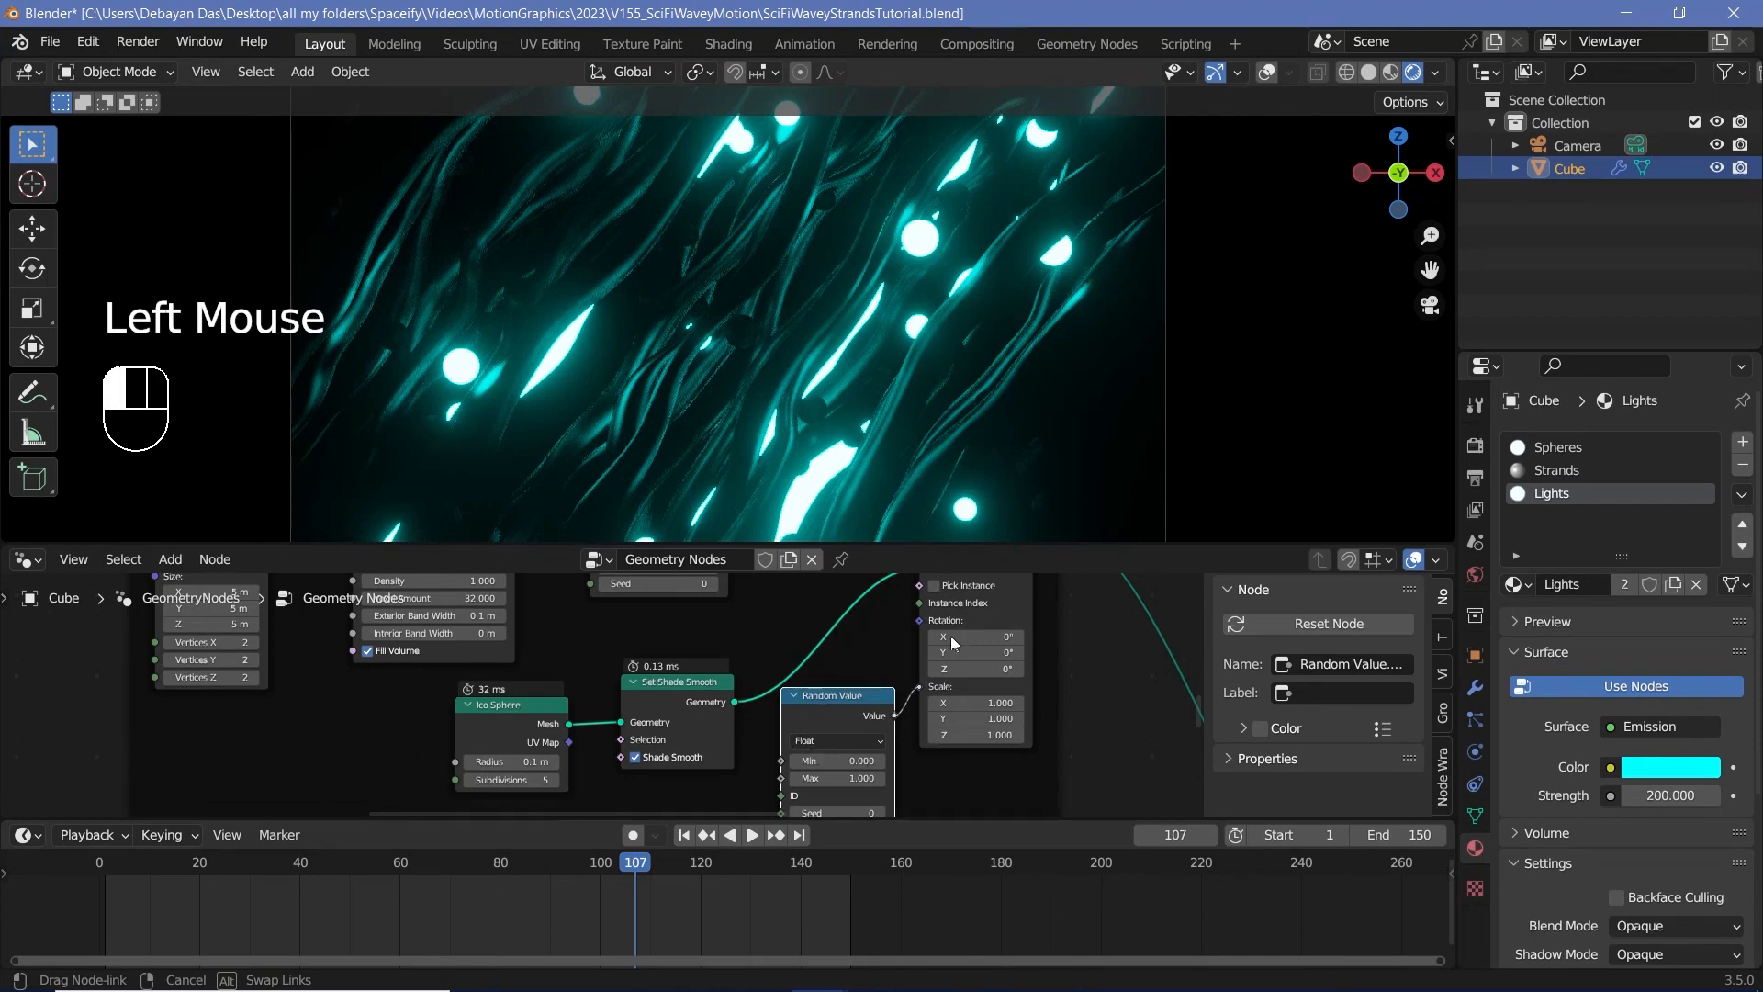
{"action": "left_click_drag", "start_coordinate": [951, 635], "coordinate": [977, 696]}
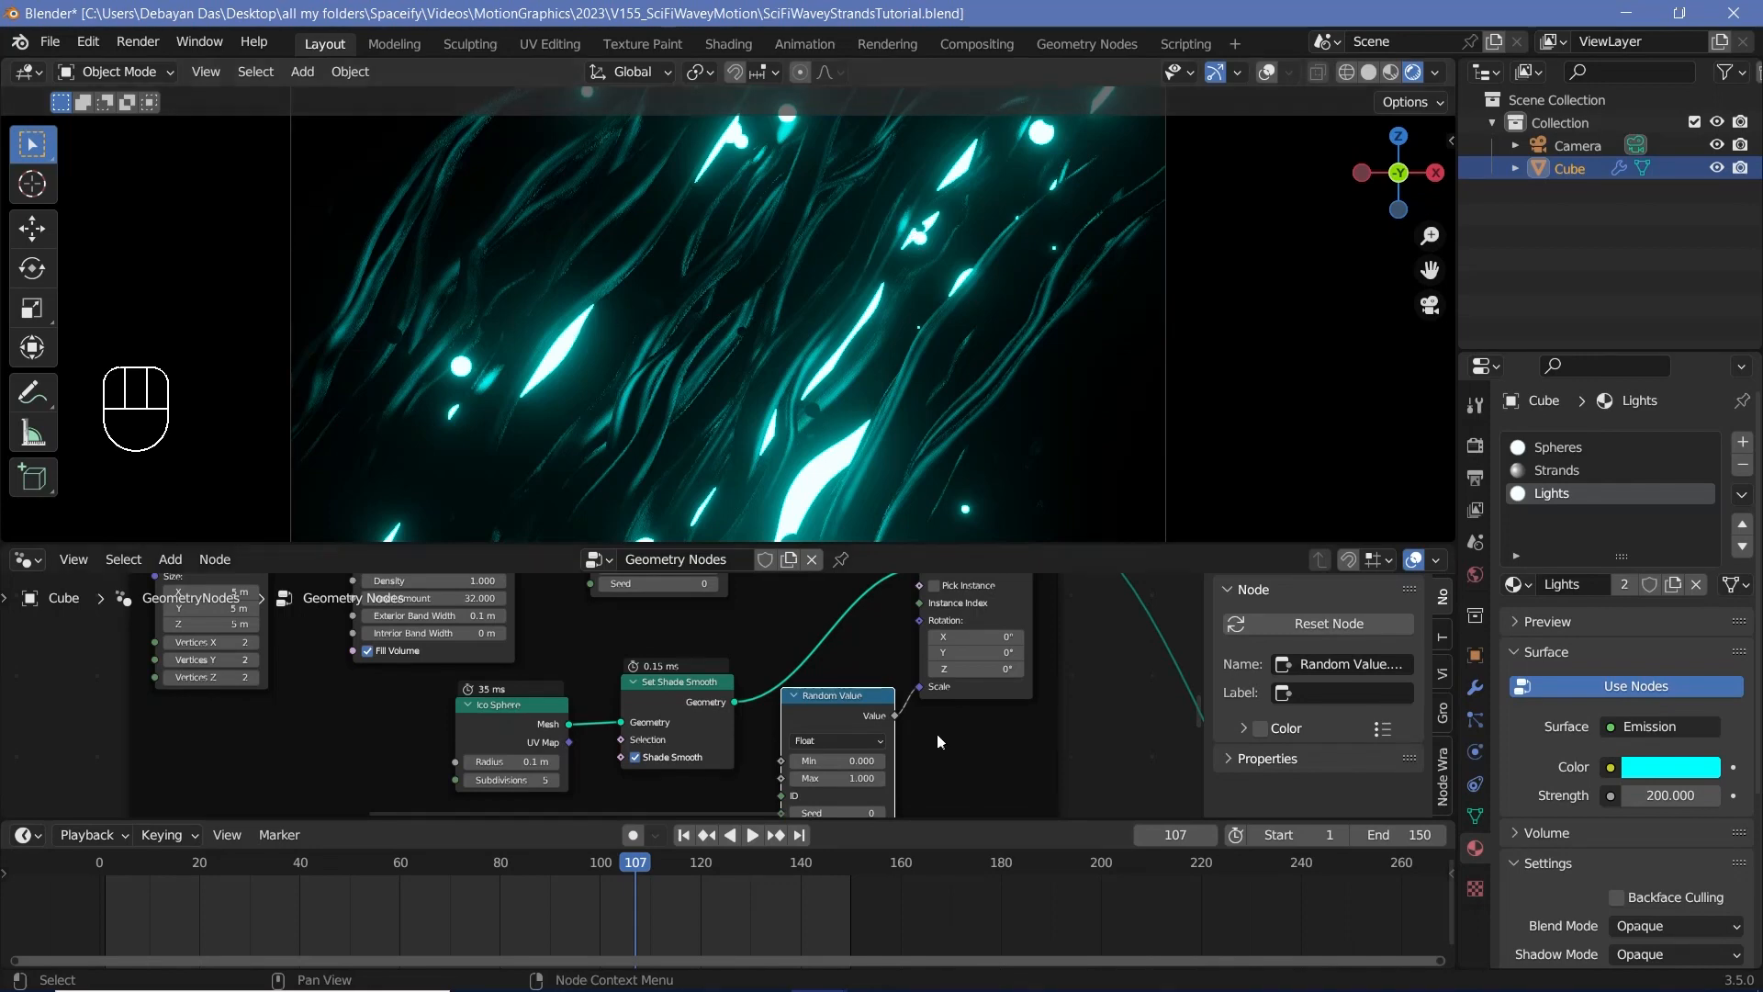
Step: Set the sphere scale's Random Value node to a minimum of 0.5 and a maximum of 1.5
{"action": "middle_click_drag", "start_coordinate": [937, 735], "coordinate": [963, 678]}
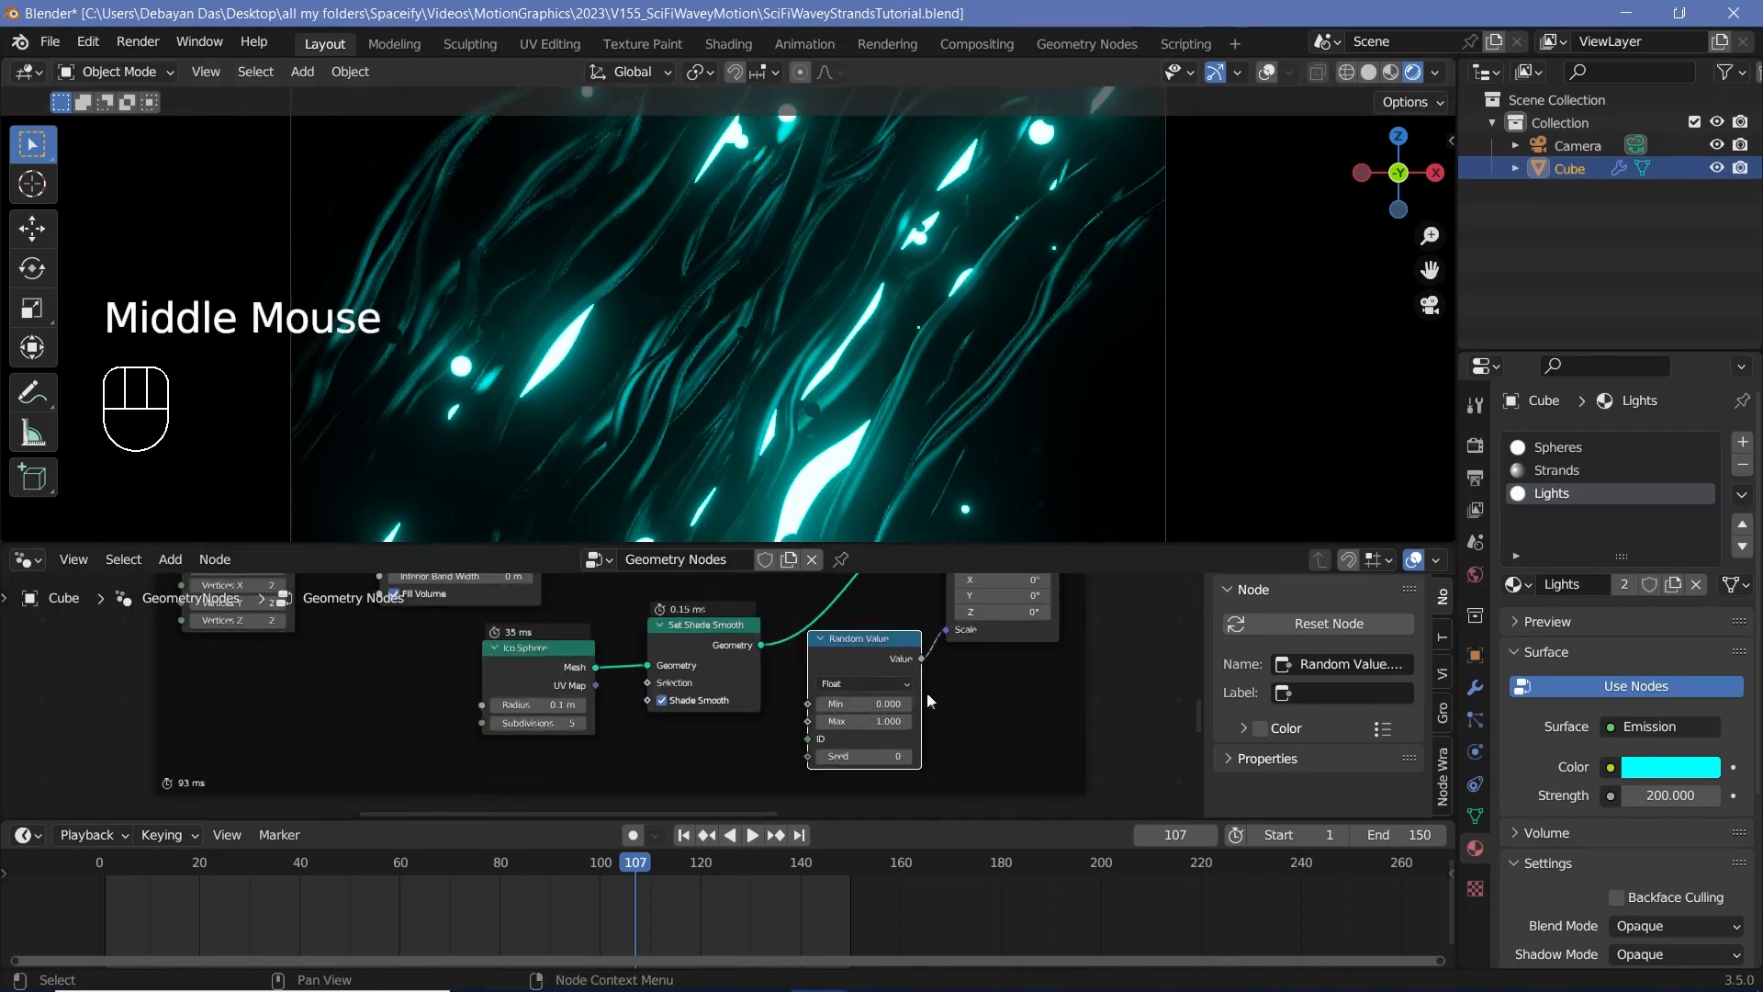
{"action": "left_click", "coordinate": [867, 702]}
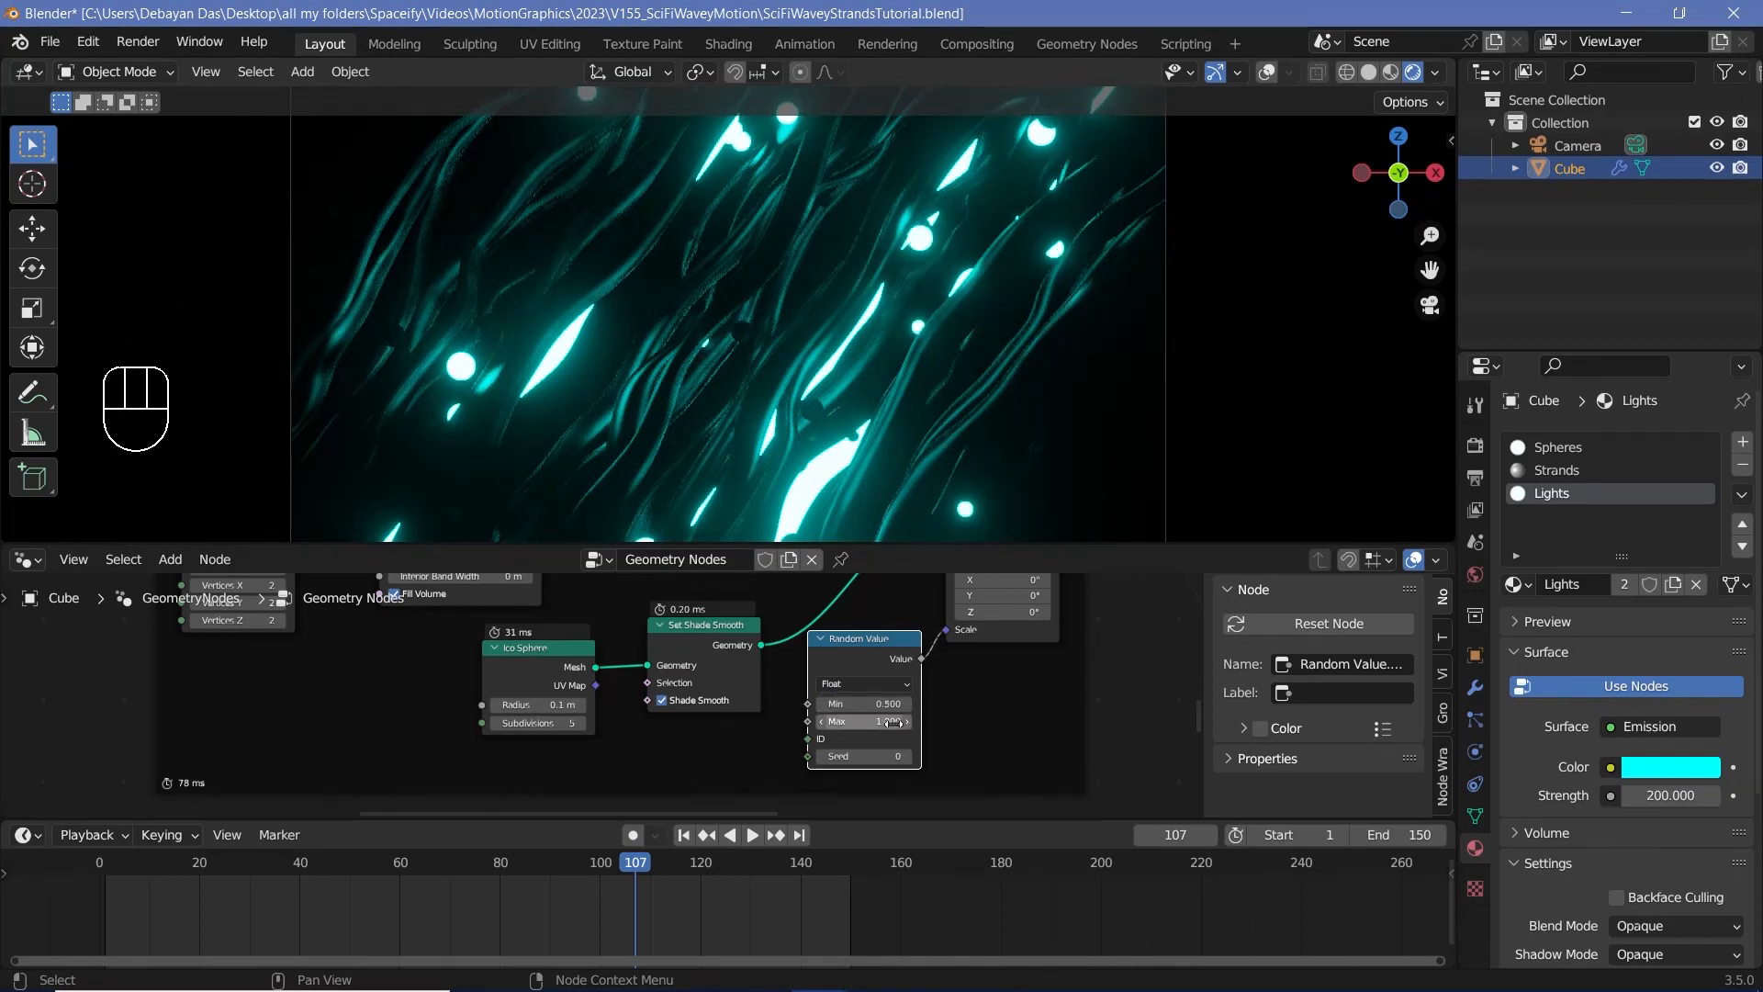
{"action": "left_click", "coordinate": [888, 722]}
{"action": "type", "text": "1"}
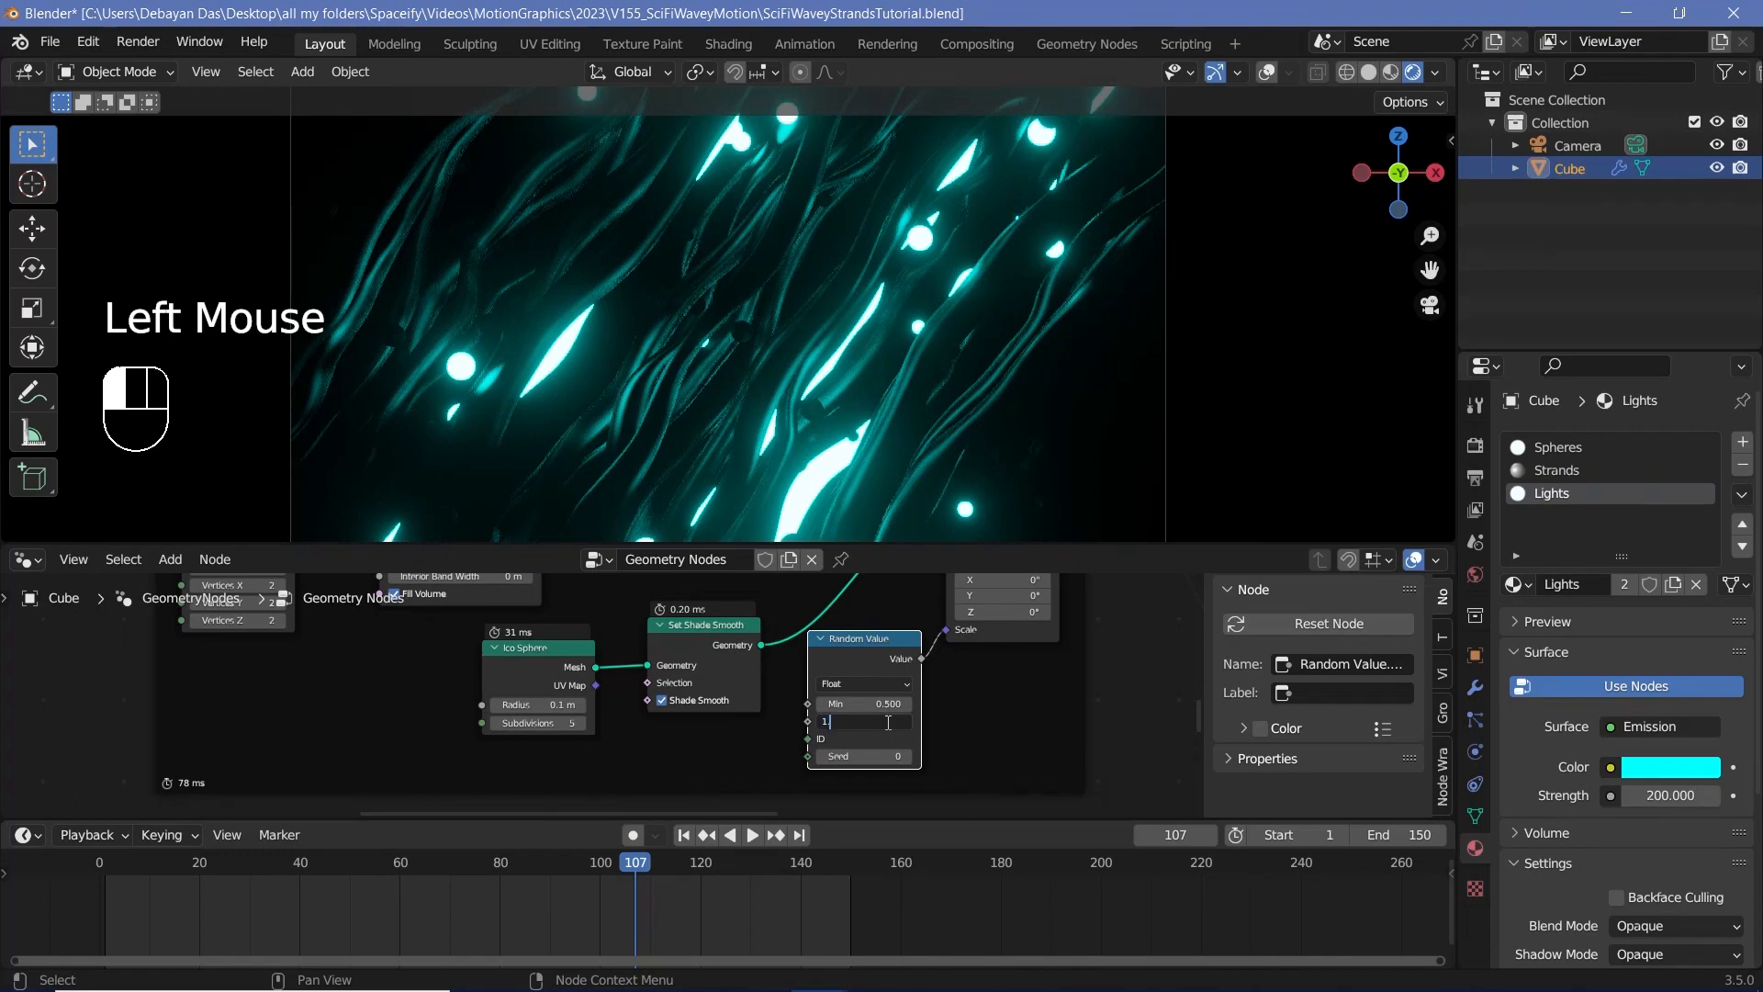
{"action": "type", "text": ".5"}
{"action": "key", "text": "Return"}
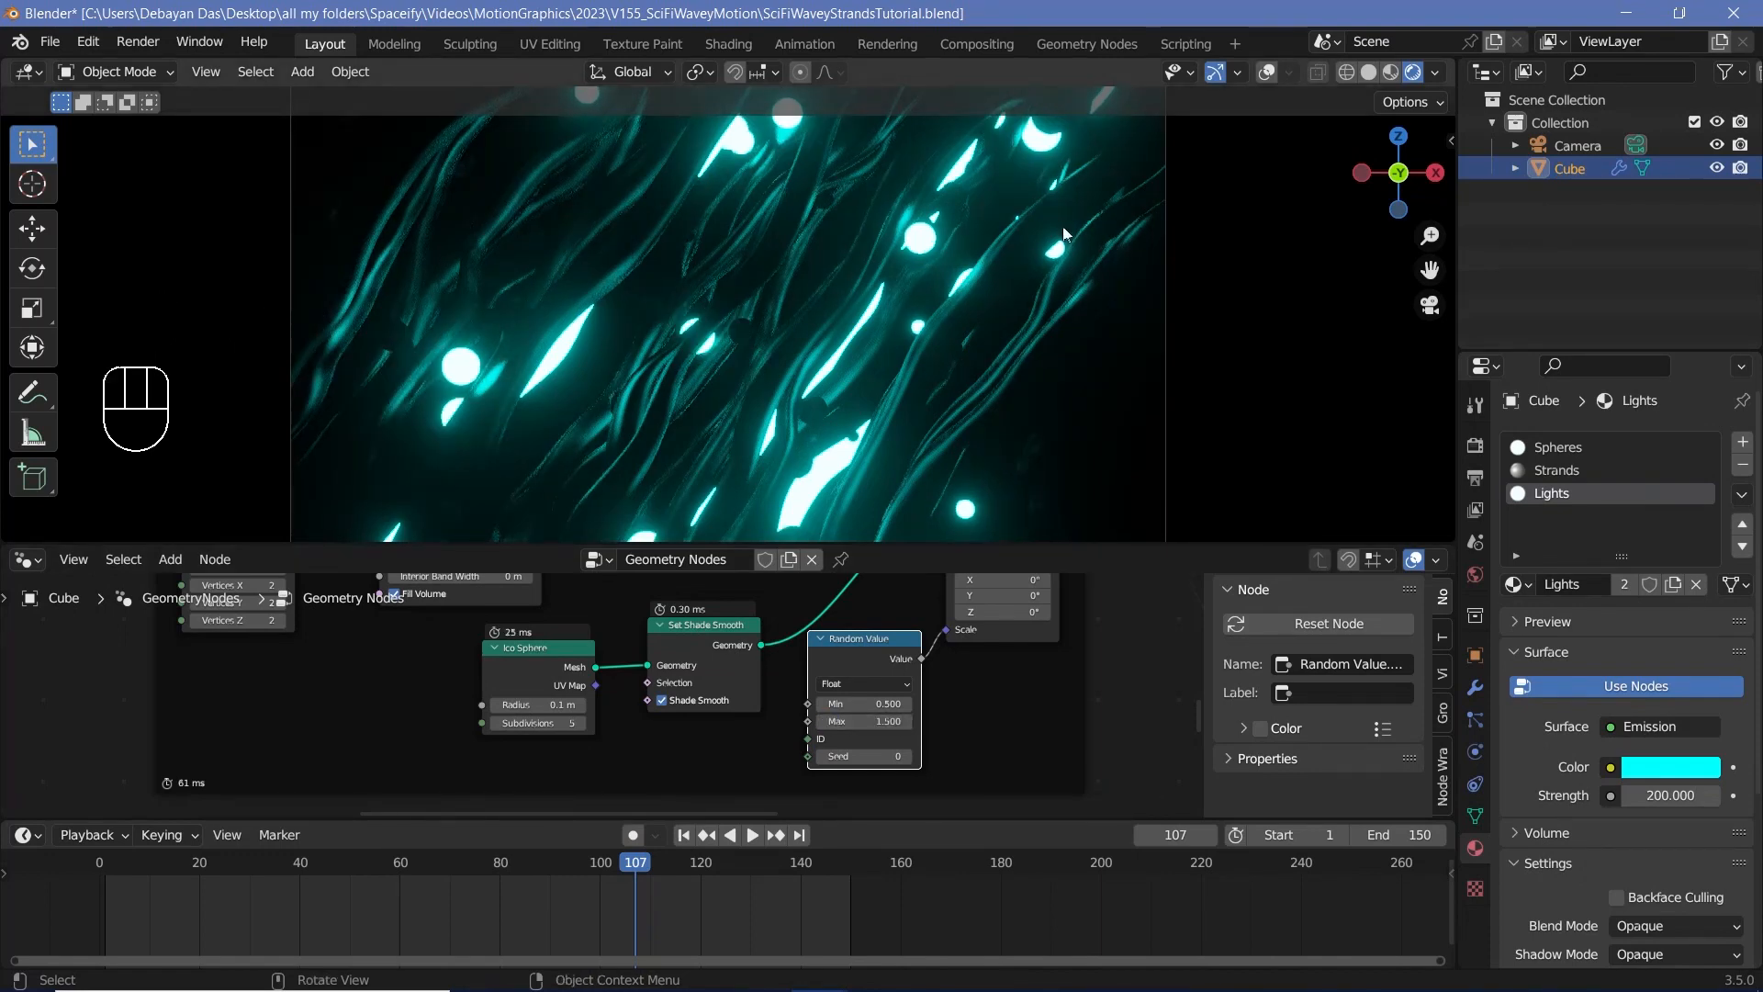
{"action": "scroll", "coordinate": [809, 364], "scroll_direction": "down", "scroll_amount": 2}
{"action": "scroll", "coordinate": [808, 364], "scroll_direction": "up", "scroll_amount": 5}
{"action": "scroll", "coordinate": [808, 364], "scroll_direction": "down", "scroll_amount": 3}
Step: Switch the node area to the Shader Editor and set the Spheres material's Principled BSDF roughness to 0.3
{"action": "left_click", "coordinate": [28, 559]}
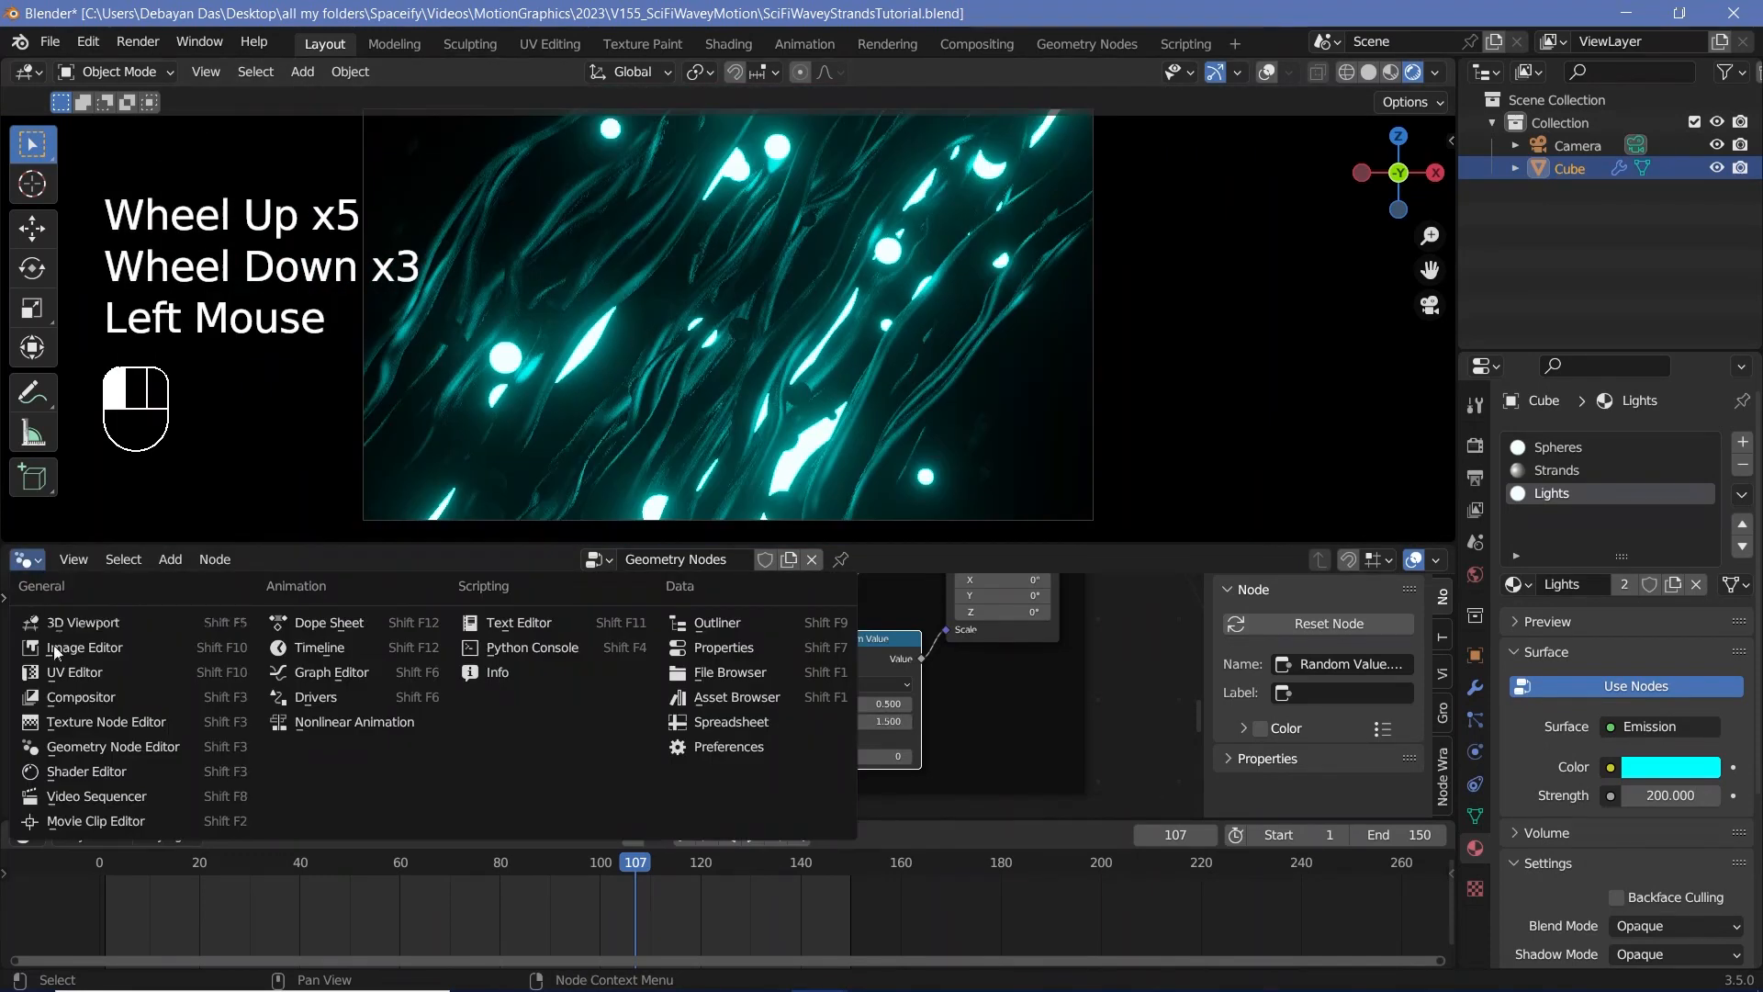
{"action": "left_click", "coordinate": [92, 772]}
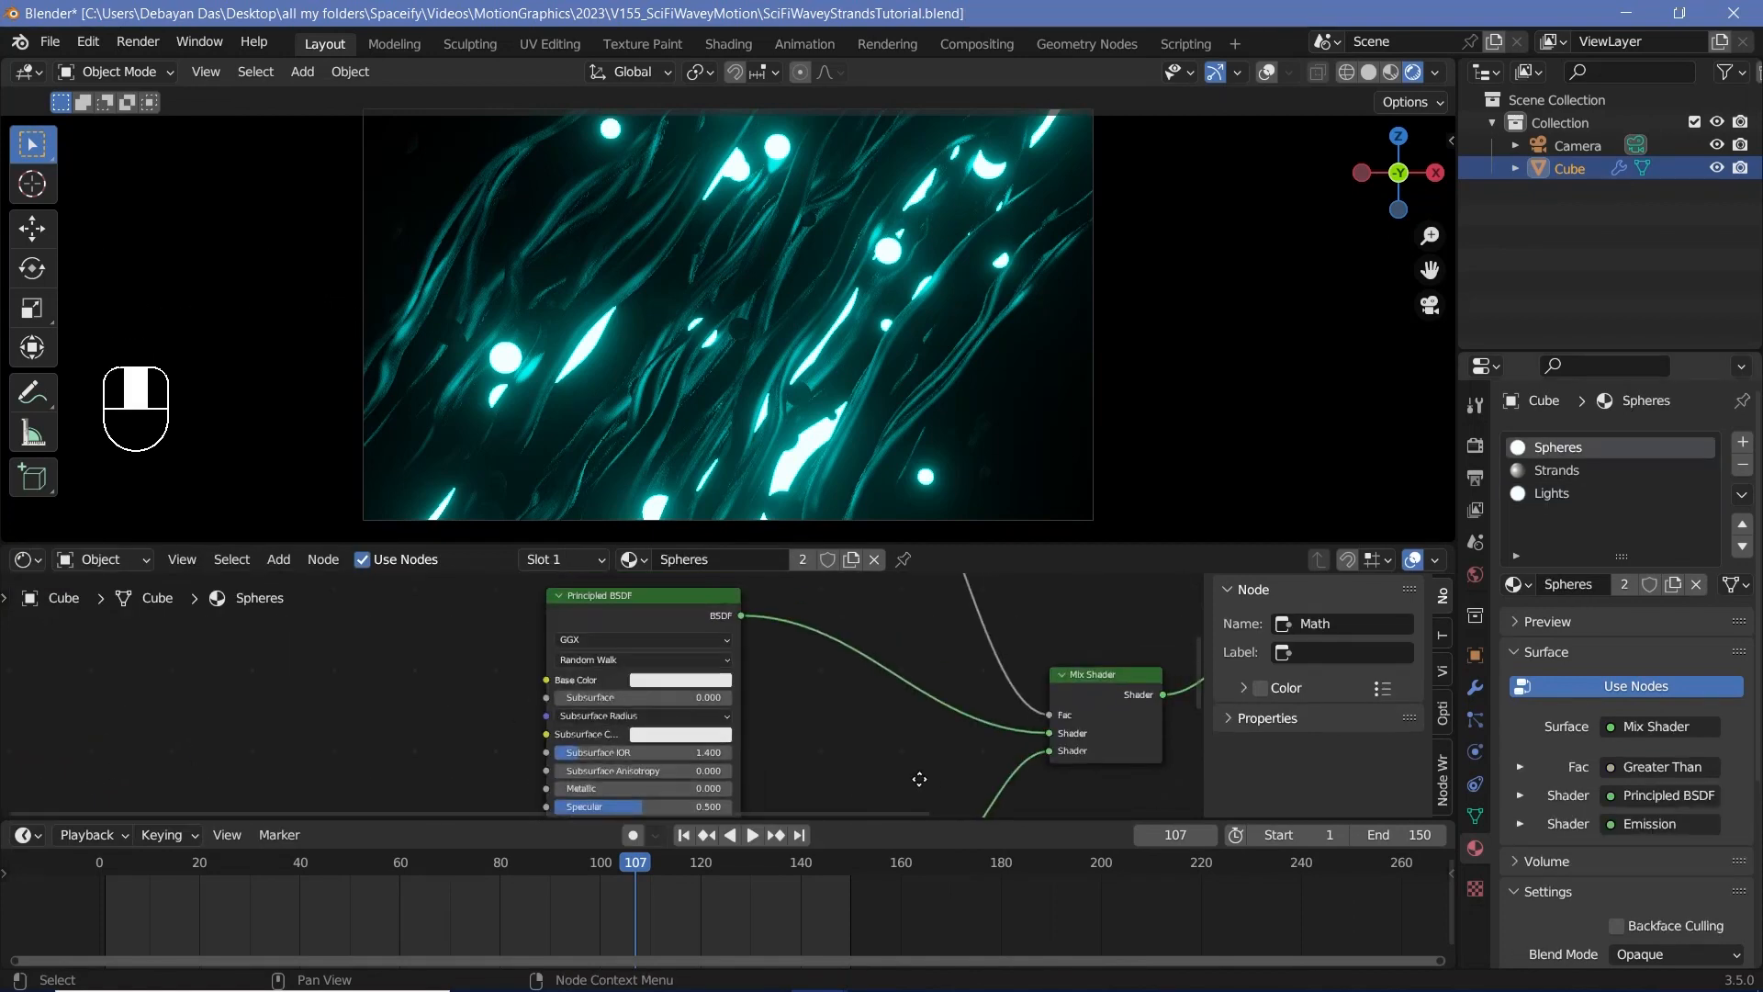
{"action": "middle_click_drag", "start_coordinate": [909, 762], "coordinate": [925, 782]}
{"action": "middle_click_drag", "start_coordinate": [775, 740], "coordinate": [859, 658]}
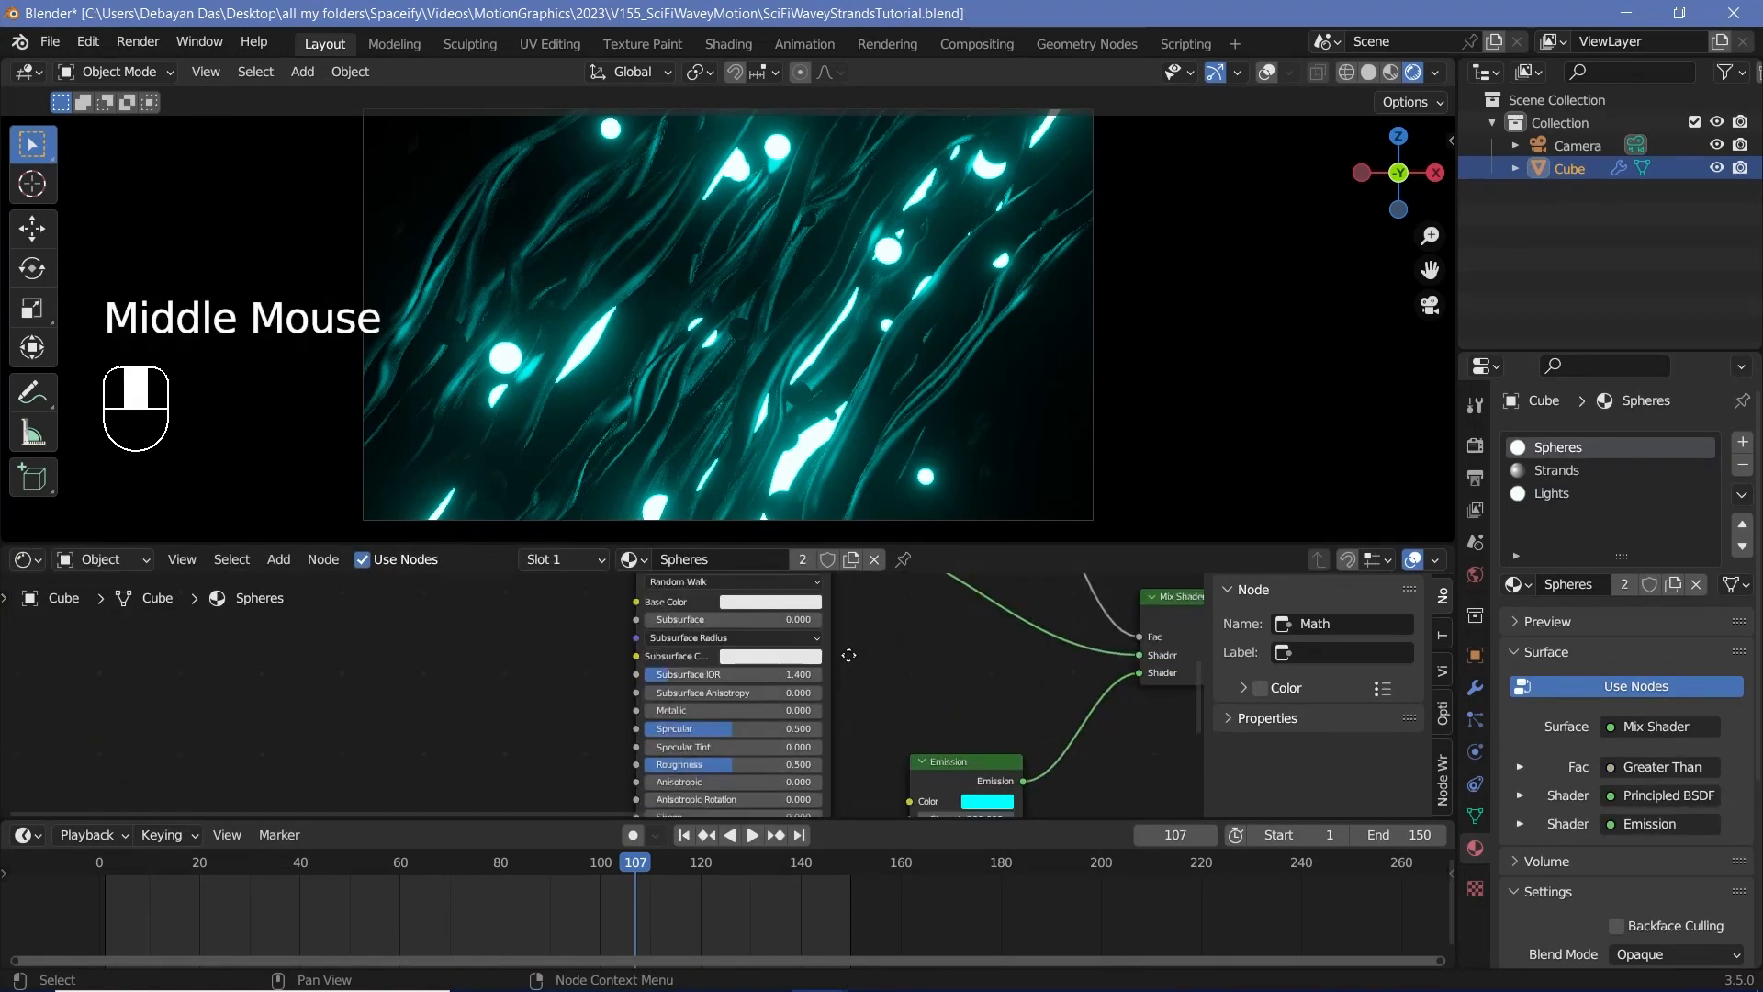
{"action": "left_click", "coordinate": [744, 763]}
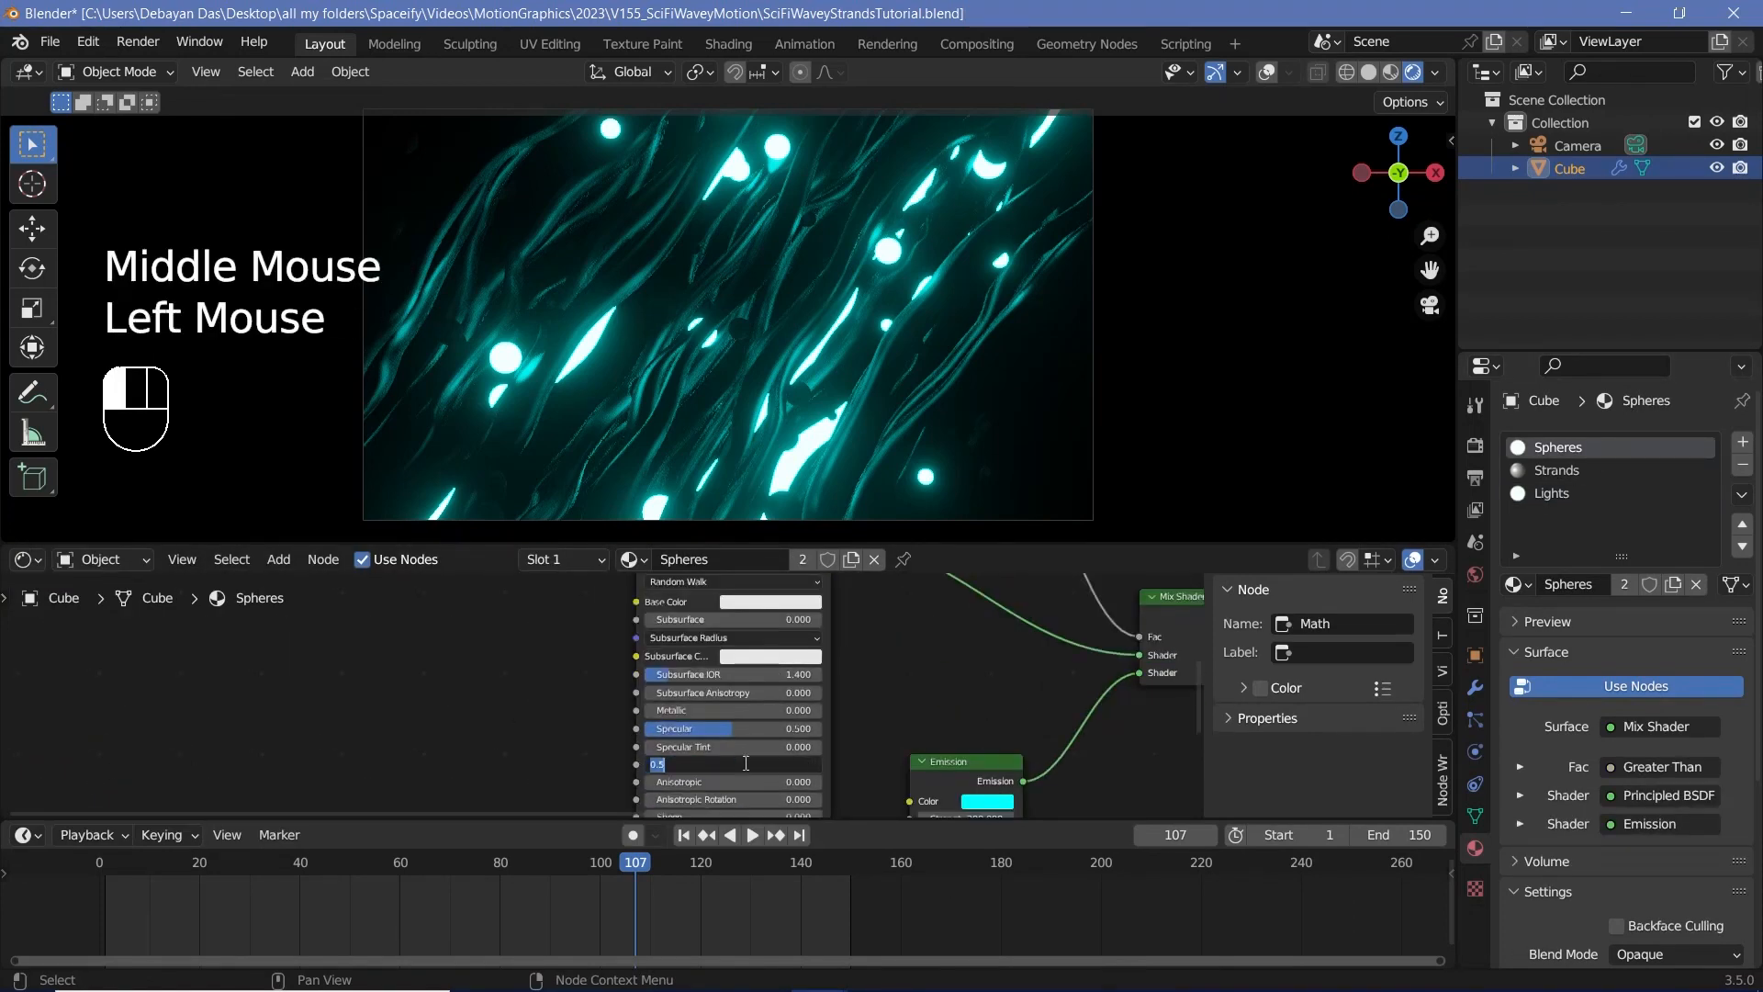
{"action": "type", "text": "0"}
{"action": "key", "text": "Return"}
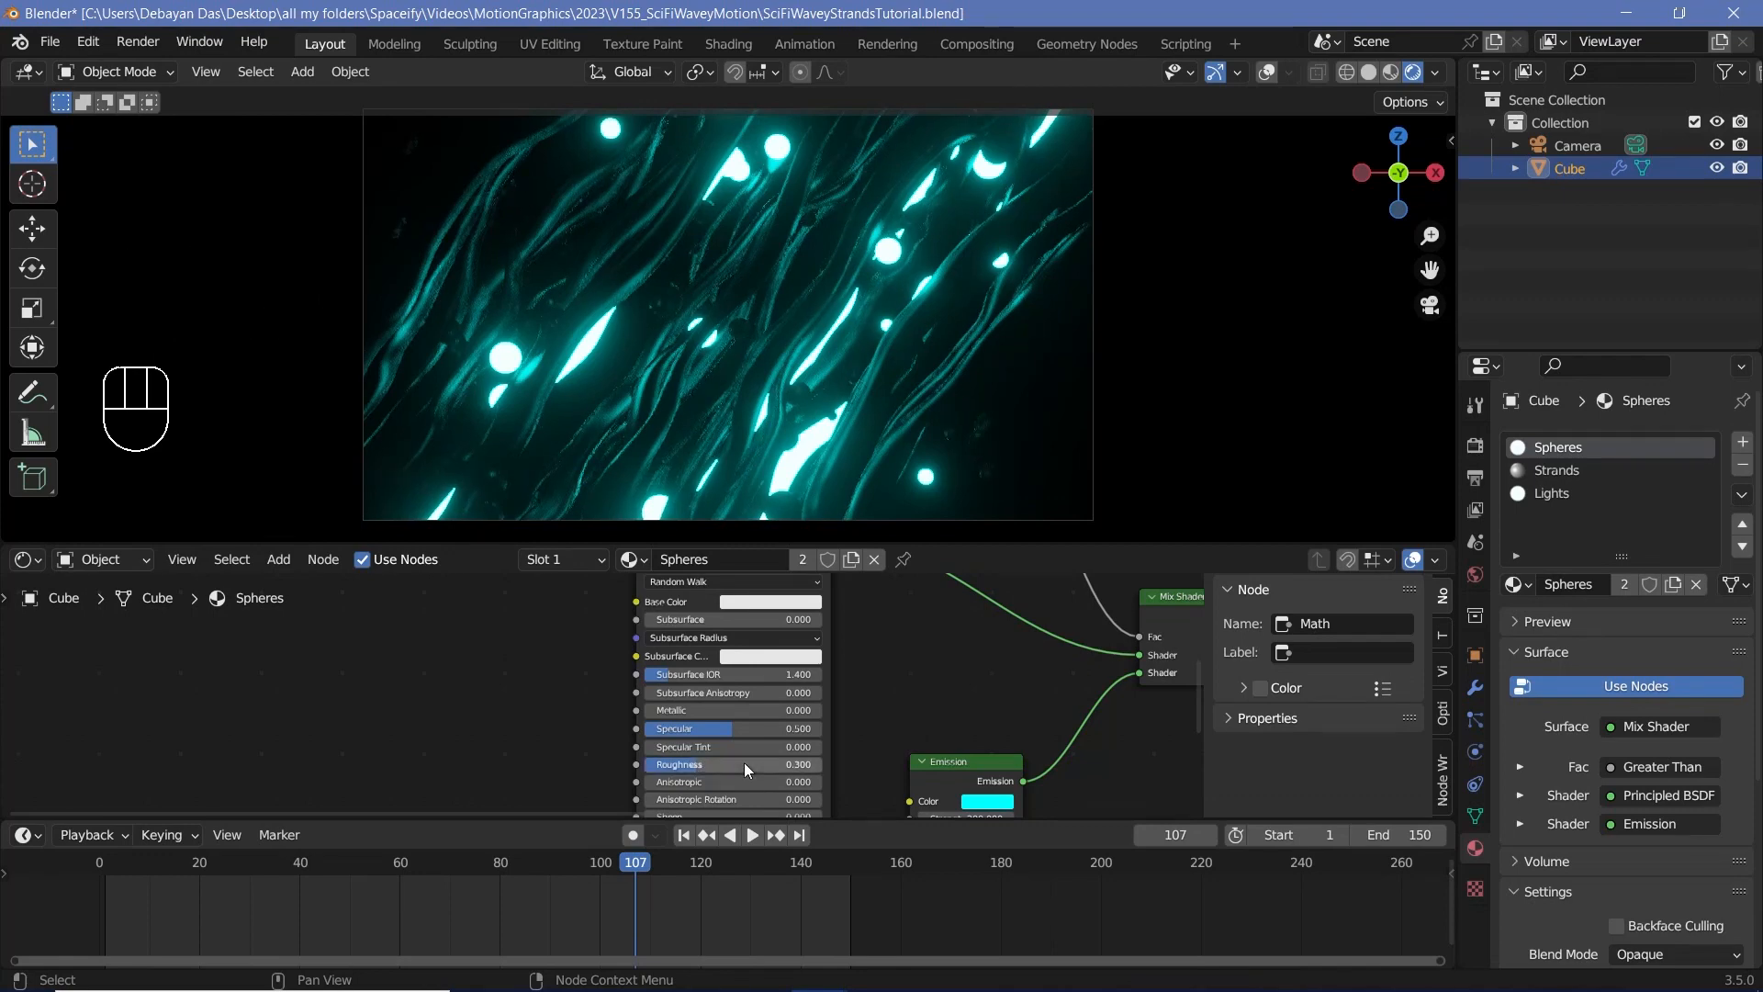
Step: Set the metallic value of the Spheres material's Principled BSDF to 0.8 and check the spheres in the camera view
{"action": "left_click_drag", "start_coordinate": [700, 713], "coordinate": [802, 713]}
{"action": "left_click", "coordinate": [777, 710]}
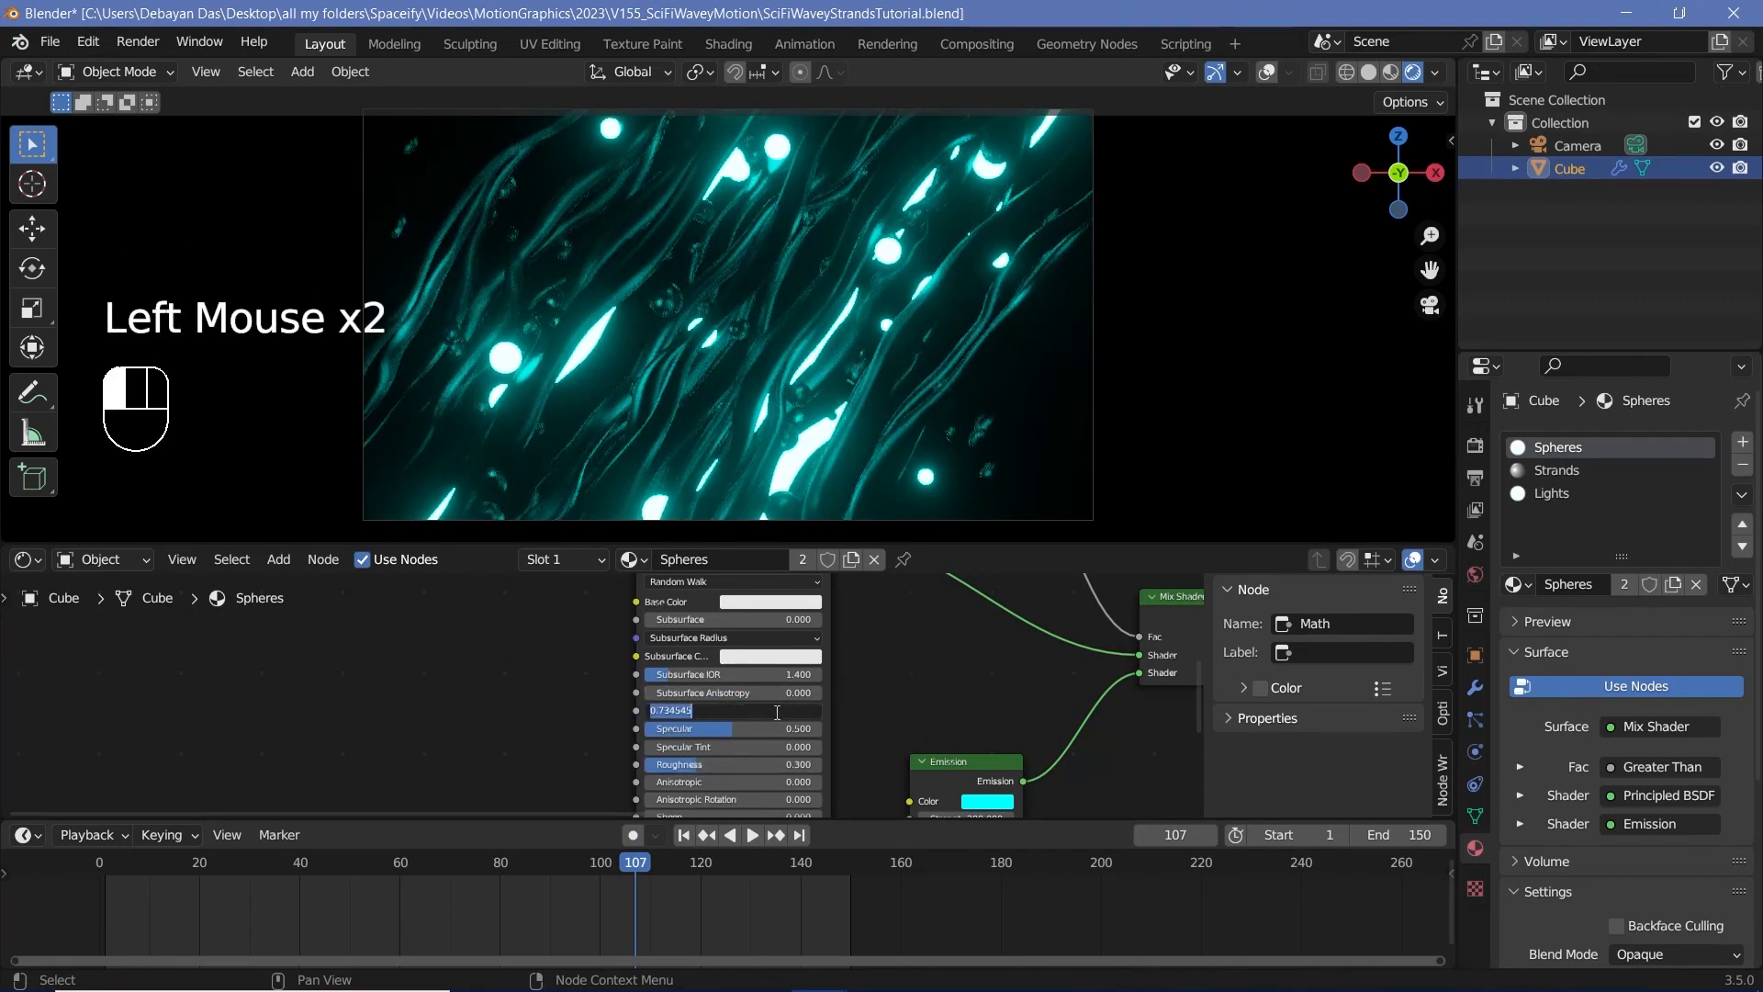
{"action": "type", "text": "0.8"}
{"action": "key", "text": "Return"}
{"action": "scroll", "coordinate": [582, 310], "scroll_direction": "up", "scroll_amount": 2}
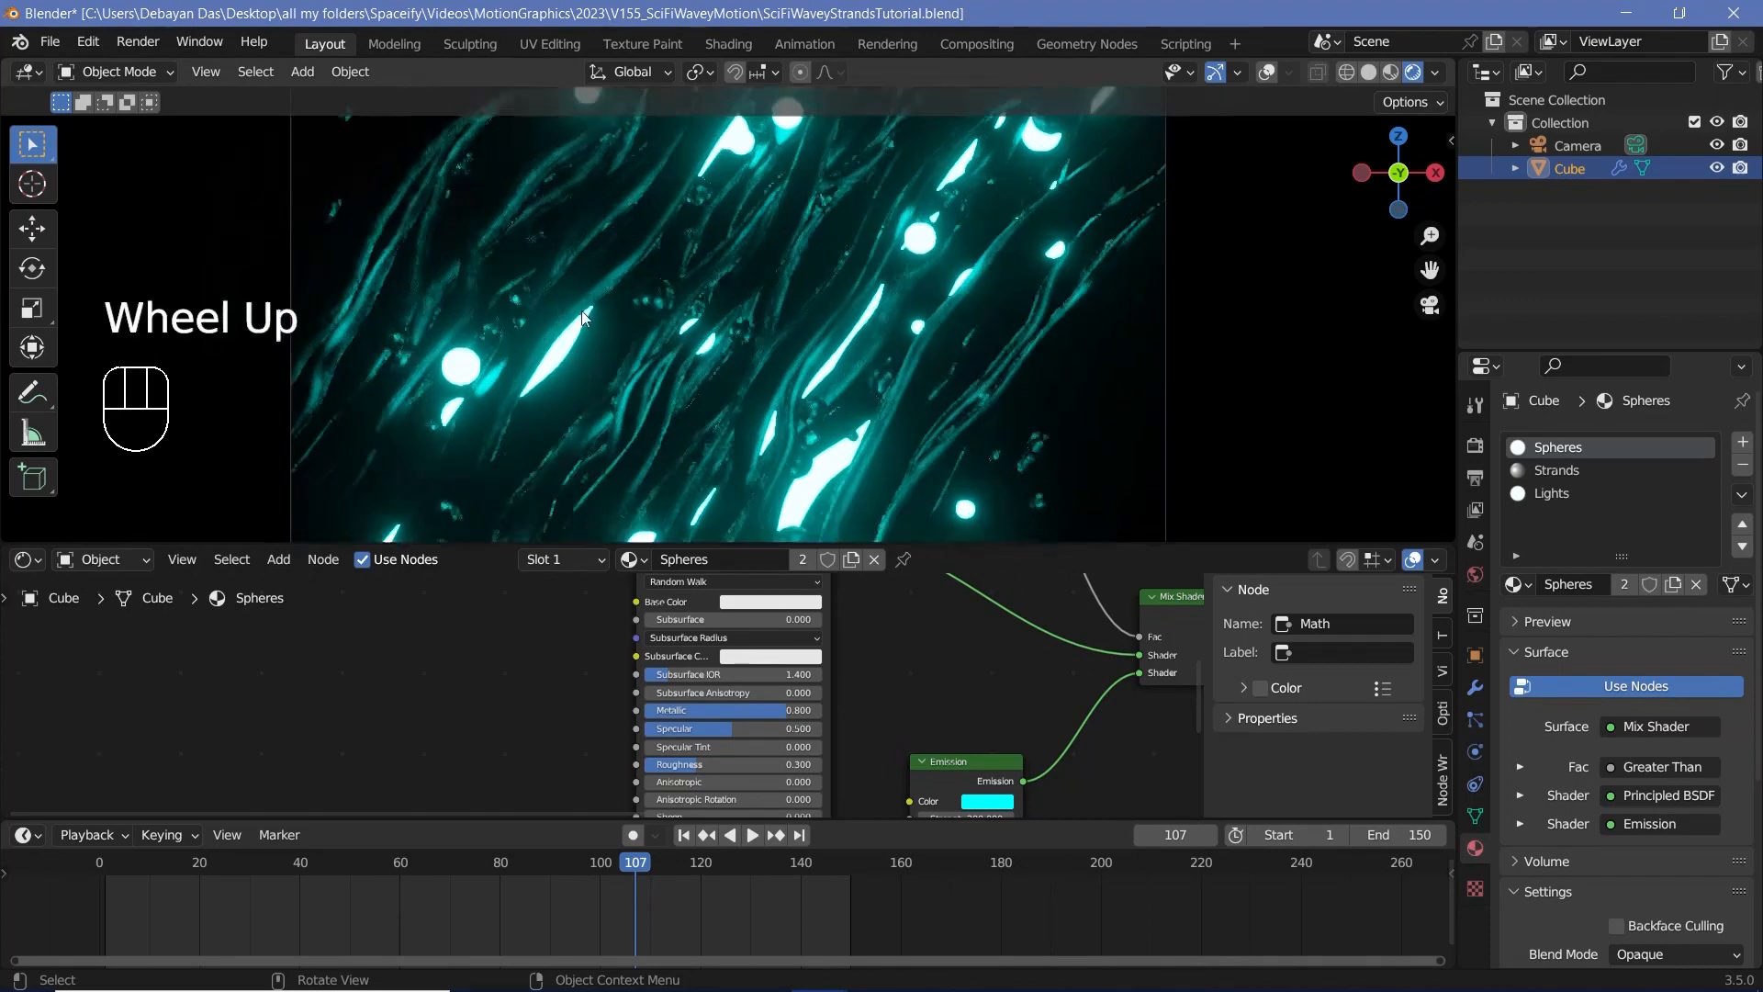
{"action": "scroll", "coordinate": [581, 311], "scroll_direction": "down", "scroll_amount": 2}
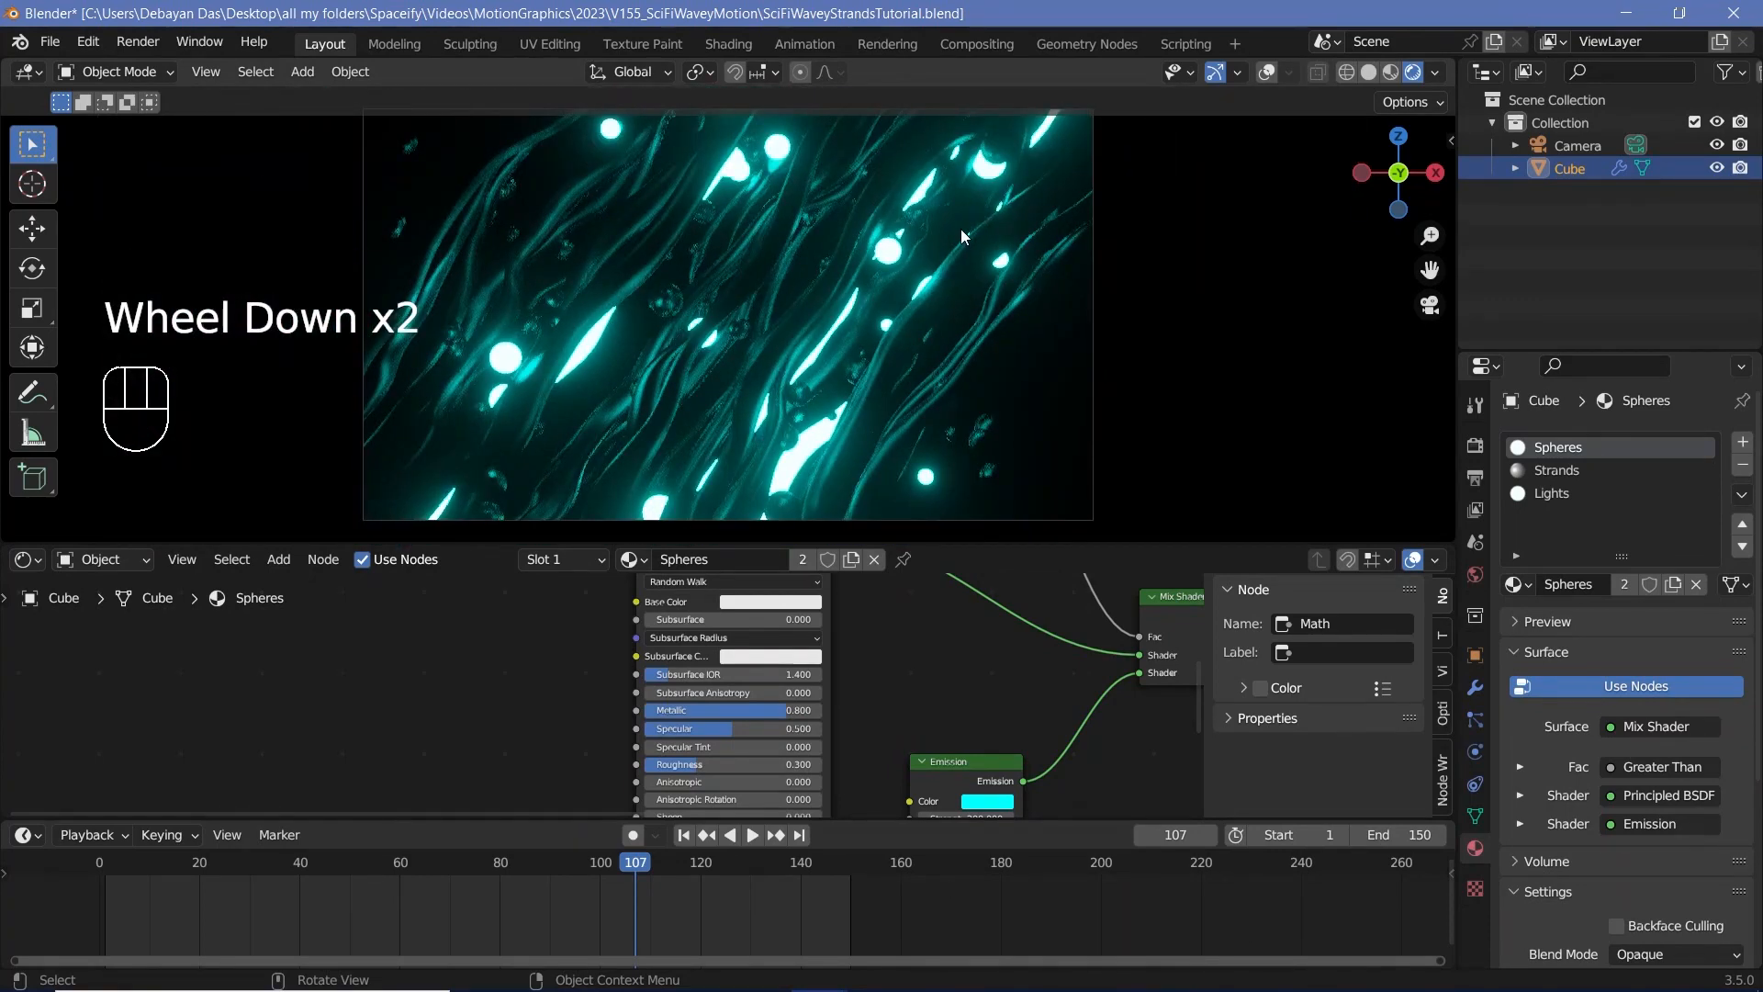
Step: Play back the animation to preview the motion, stop it, and bring up the render commands
{"action": "left_click", "coordinate": [855, 879]}
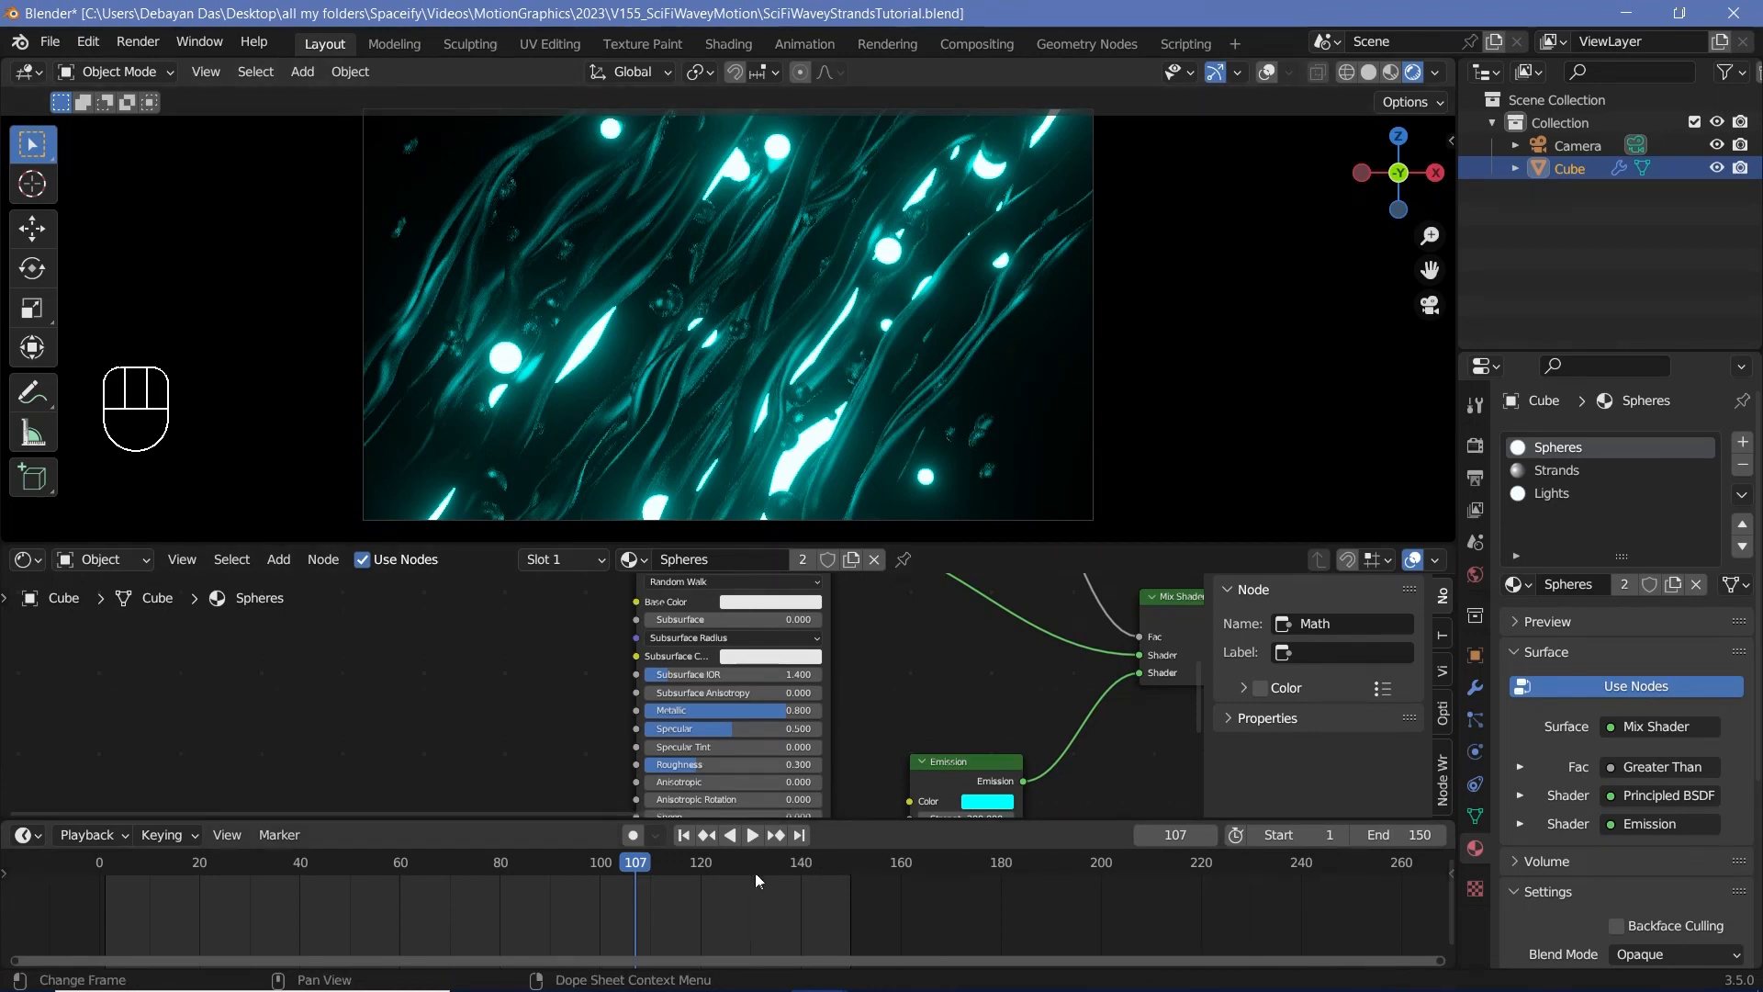
{"action": "left_click", "coordinate": [752, 835]}
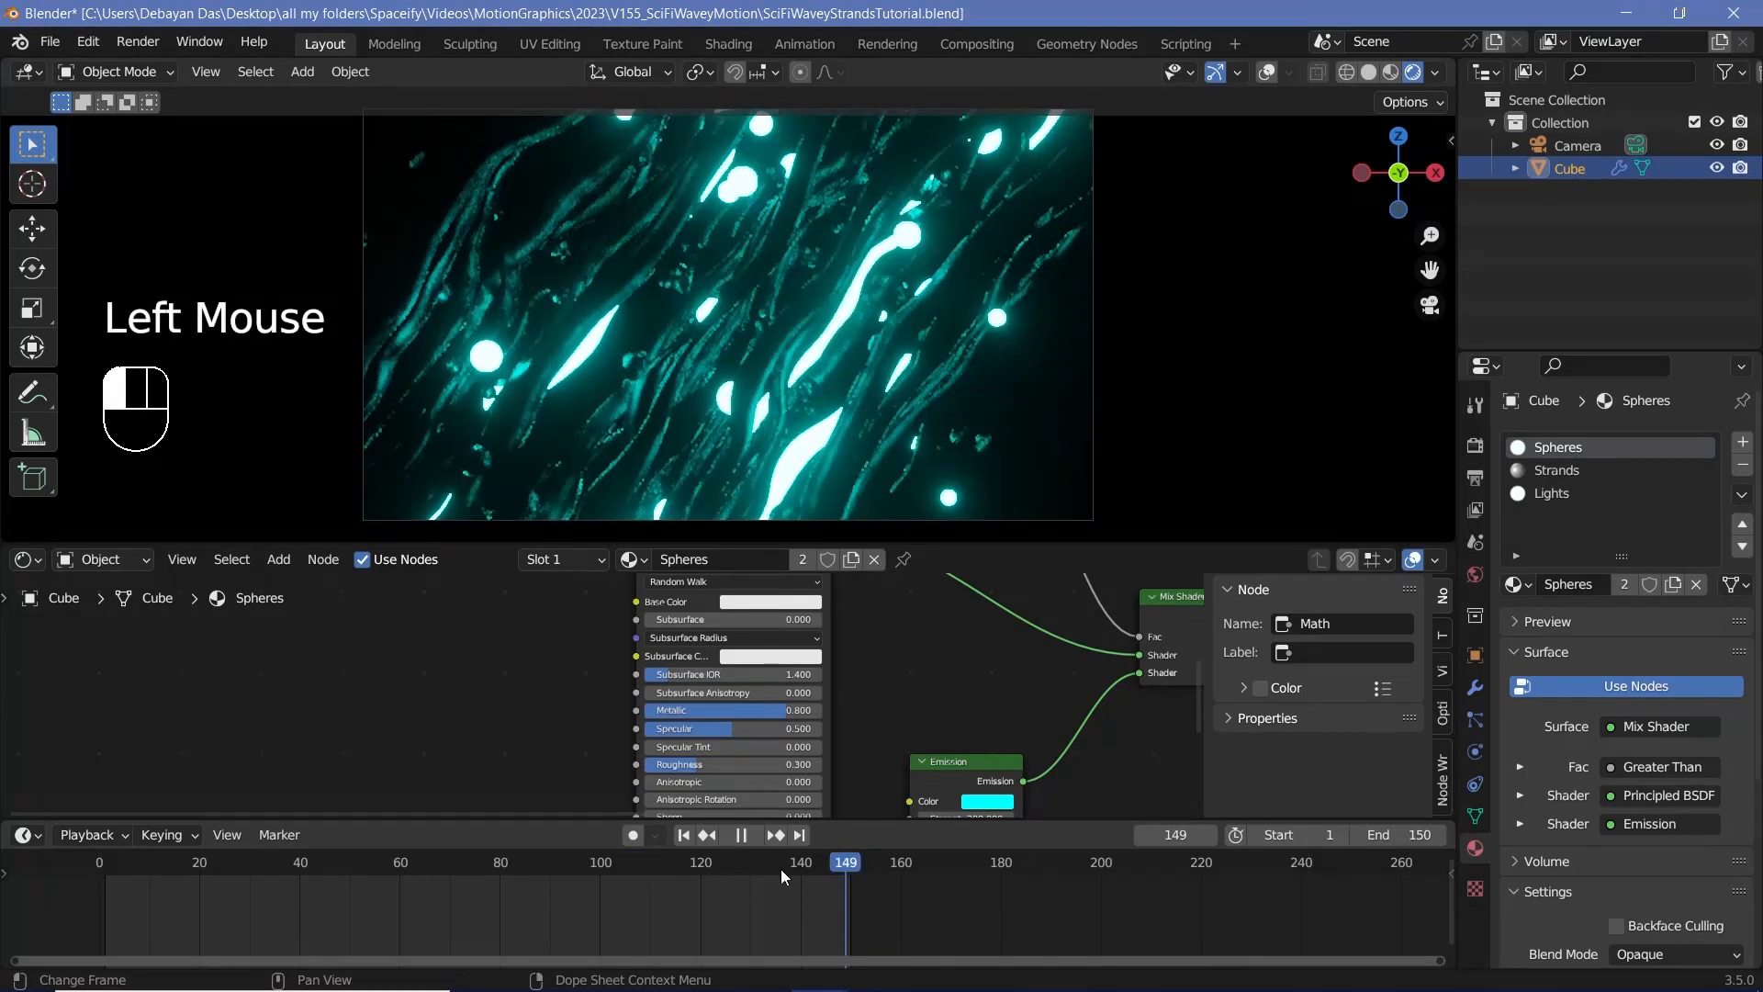
{"action": "left_click", "coordinate": [140, 43]}
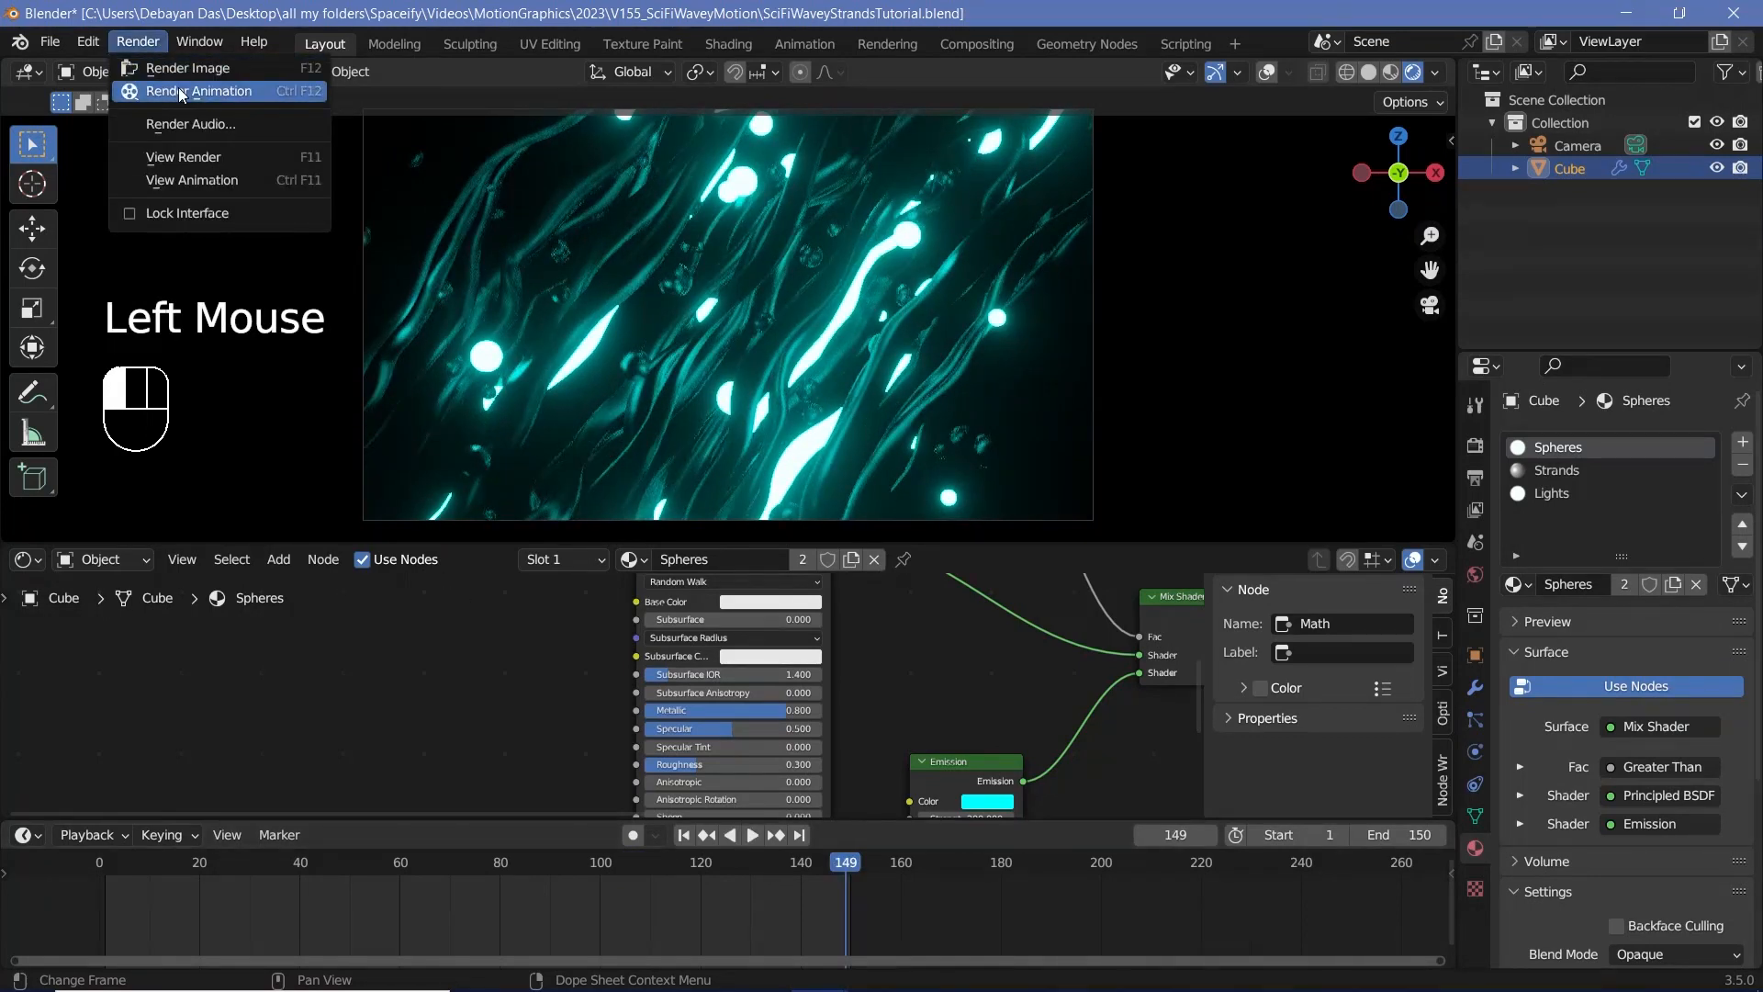